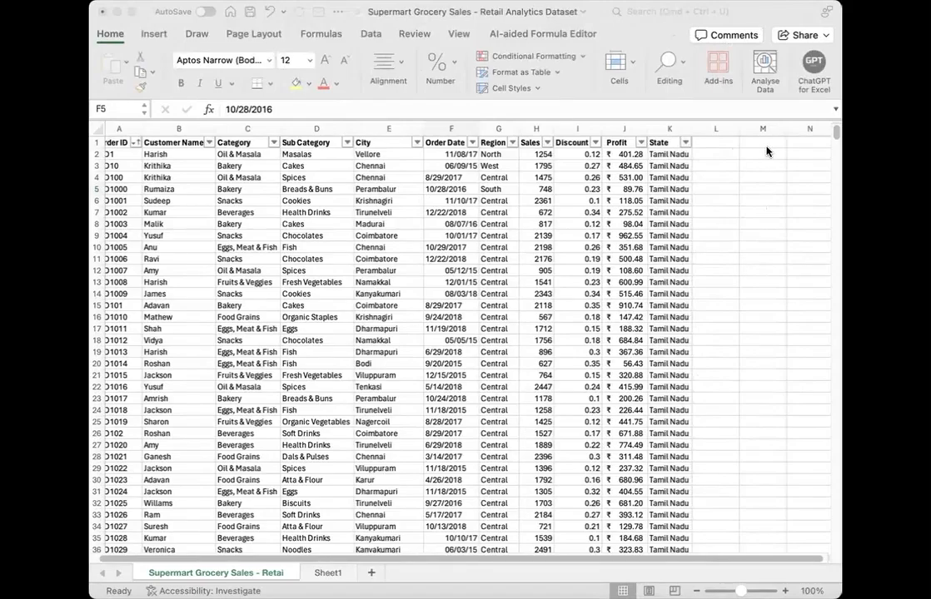
click(466, 189)
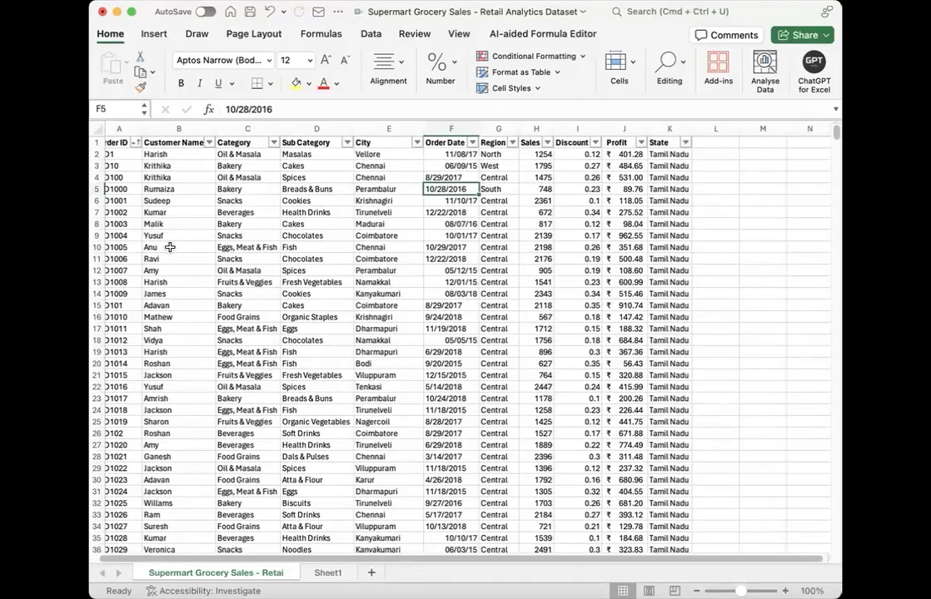
scroll(451, 240, left, 1)
scroll(450, 241, right, 2)
scroll(455, 127, left, 2)
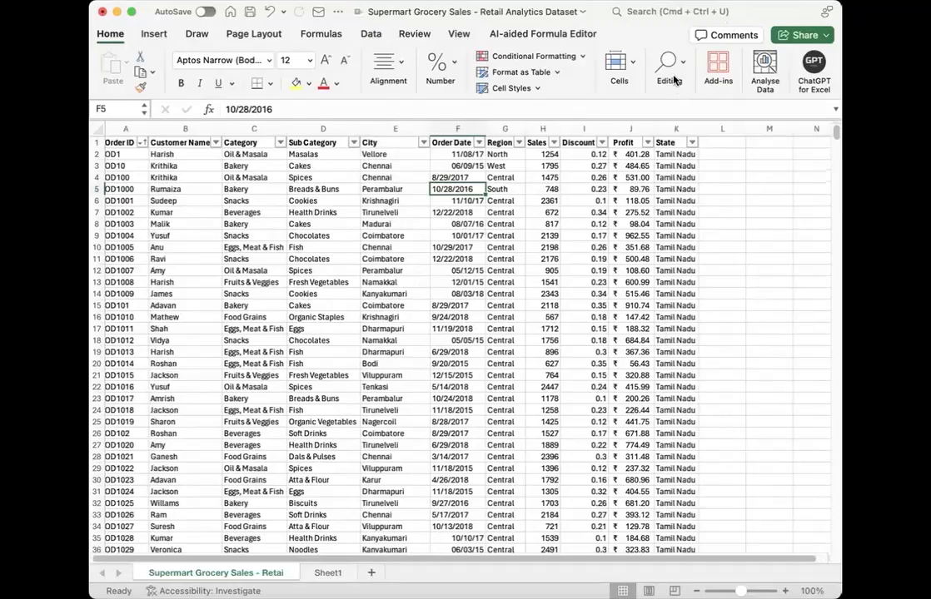
click(692, 120)
click(574, 196)
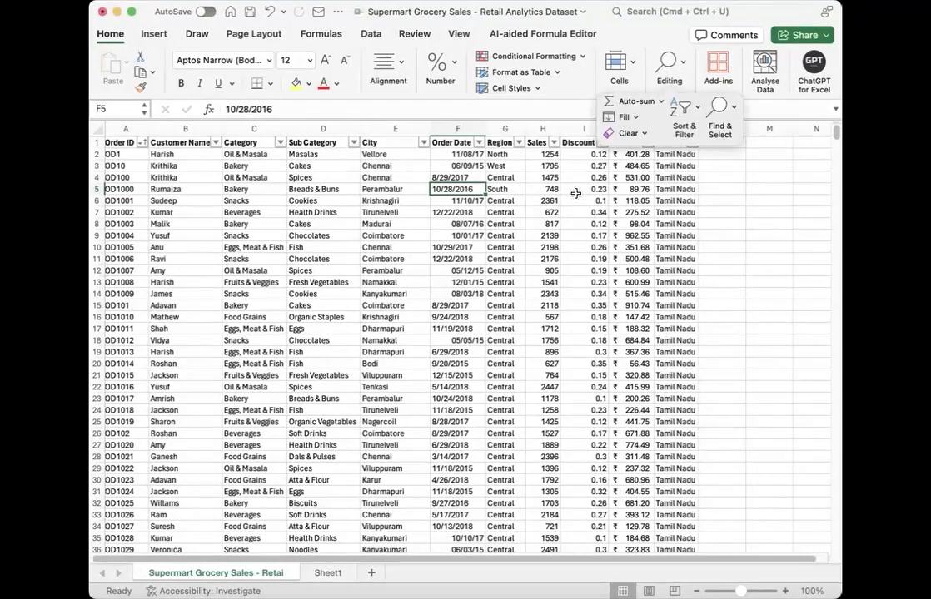
click(666, 70)
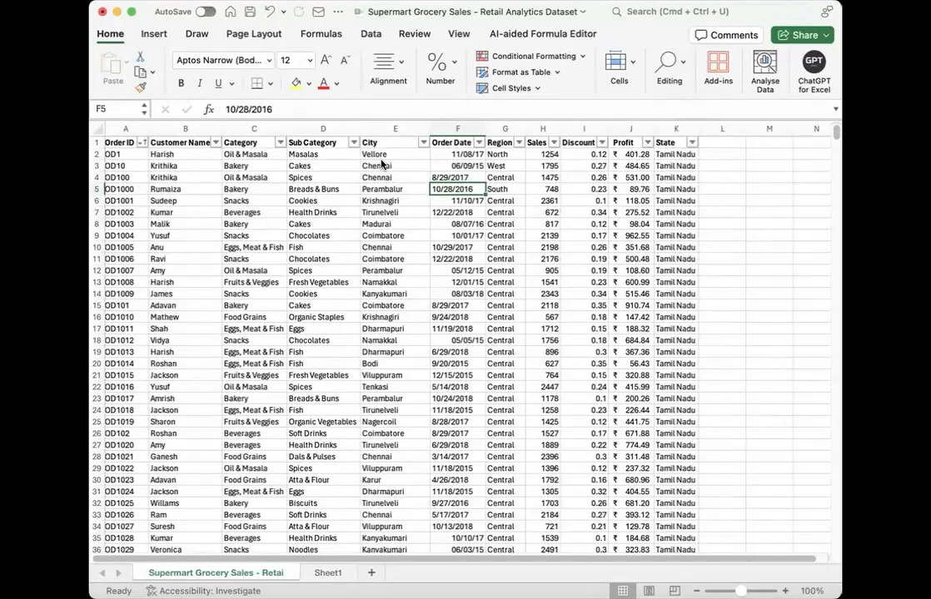
Step: Filter the City column to show only the Chennai rows
click(423, 144)
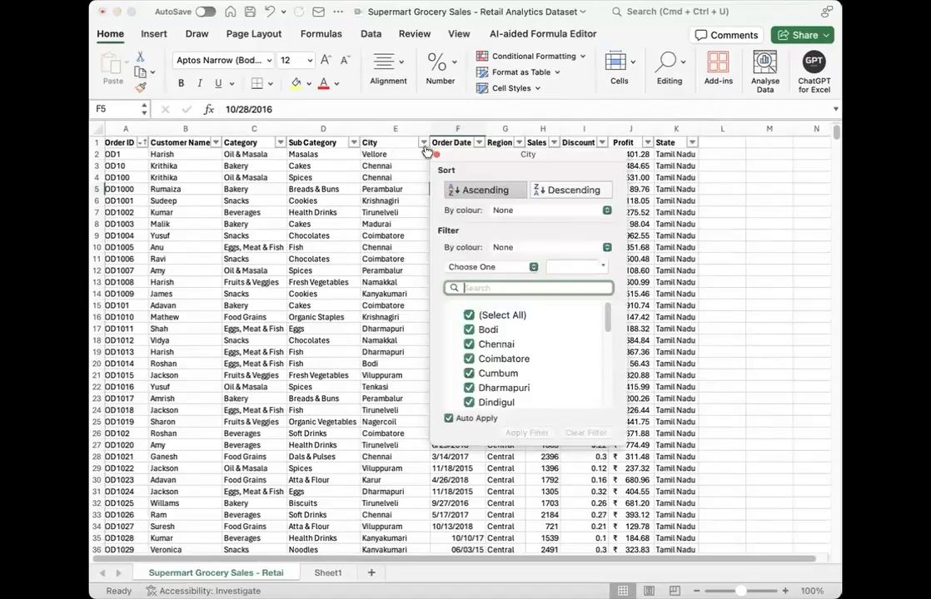
click(468, 316)
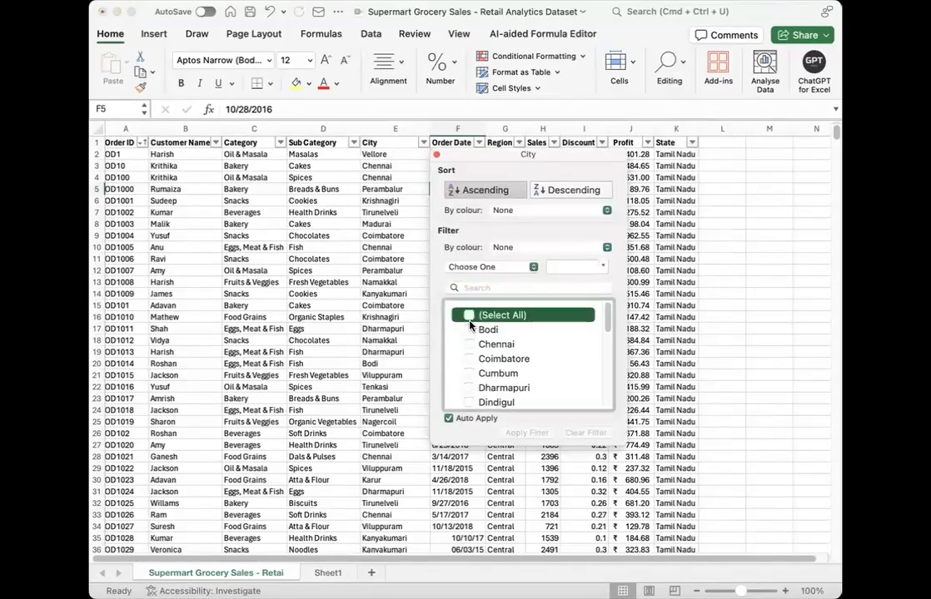
click(528, 343)
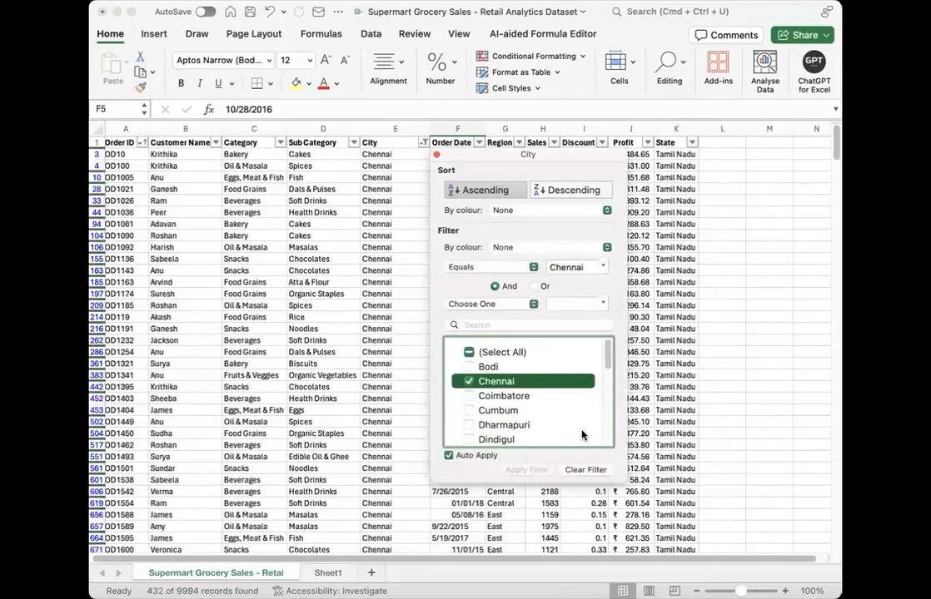
click(361, 405)
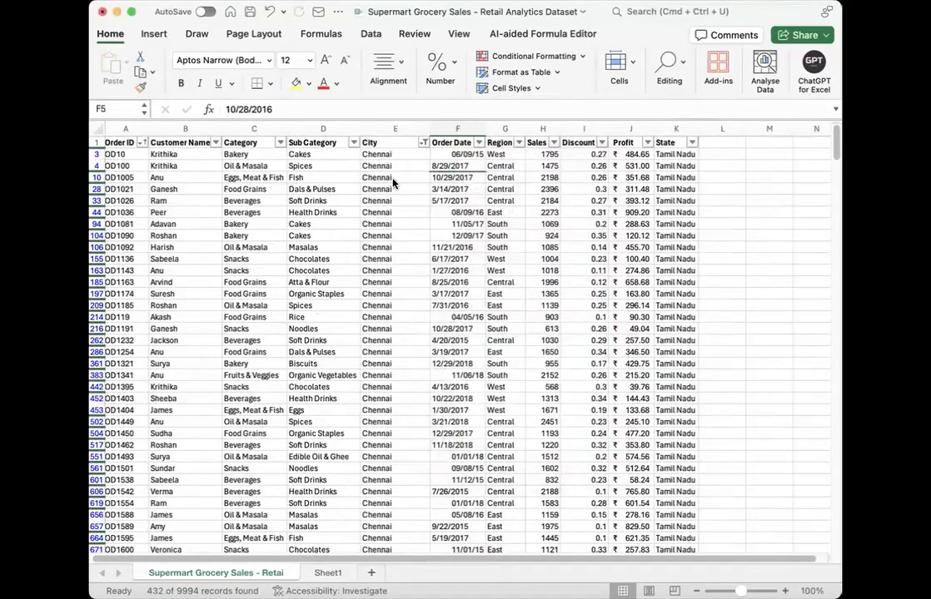
Step: Remove the Chennai filter from the sales data and return to the first rows
click(345, 223)
key(ctrl+shift+l)
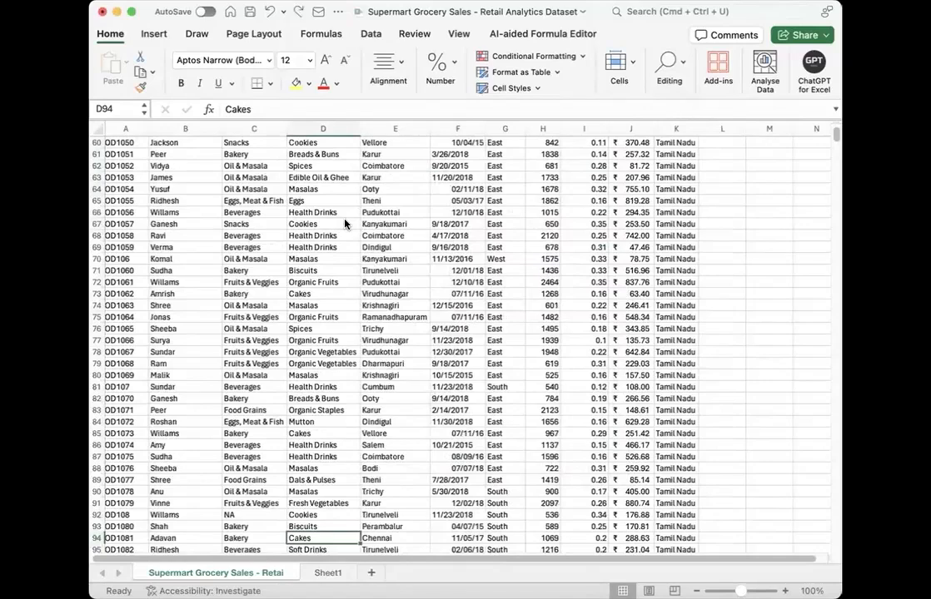
scroll(345, 223, up, 2)
scroll(345, 223, up, 20)
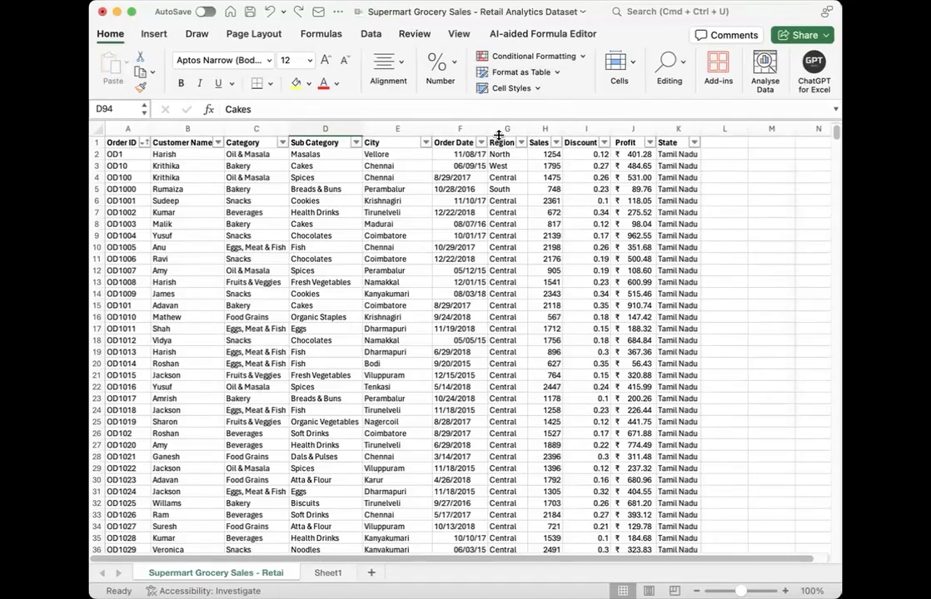
Step: Filter the City column with a Begins with condition for the letter C
click(425, 144)
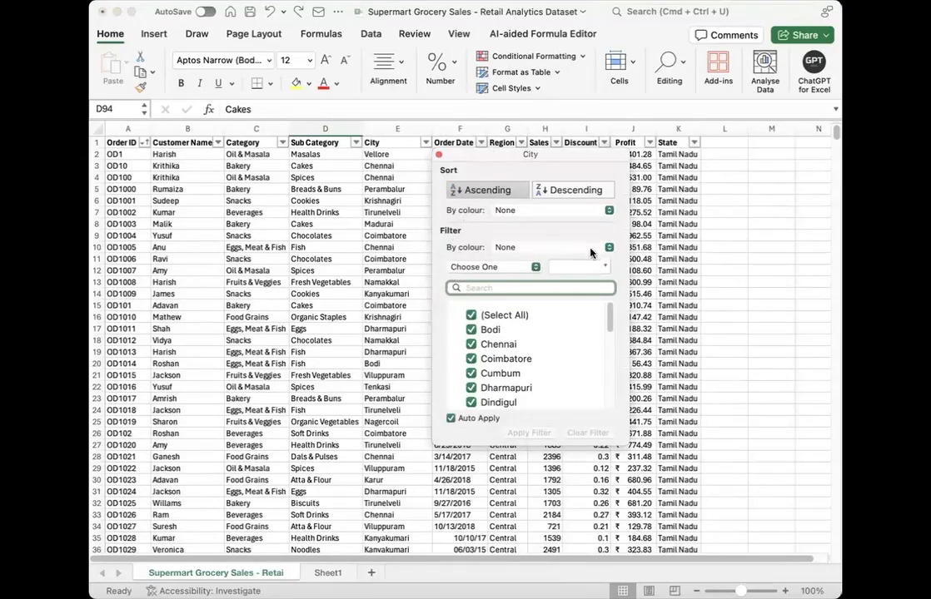
click(535, 266)
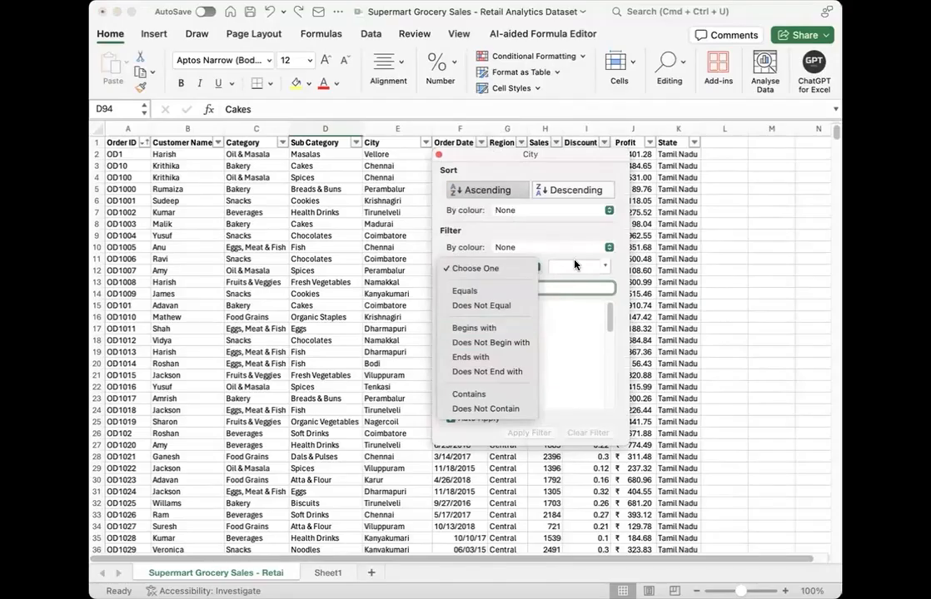
click(501, 328)
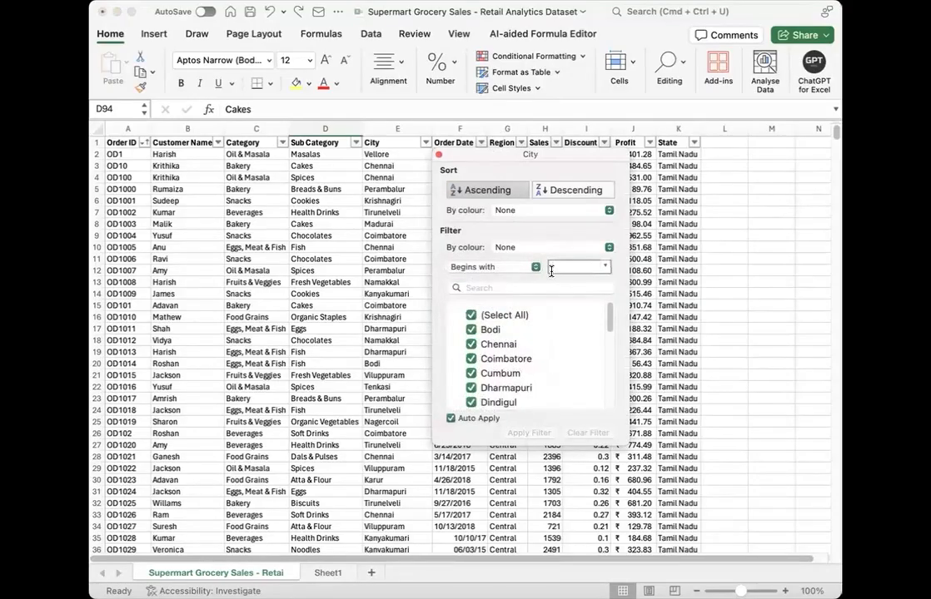
text(C)
click(393, 311)
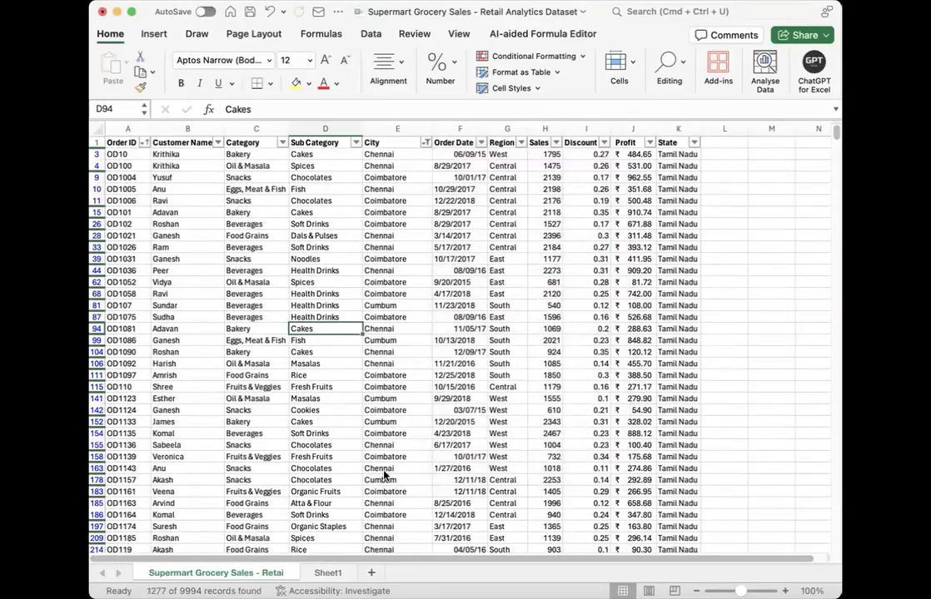
Step: Clear the Begins with C condition from the City filter and reselect all cities
click(425, 144)
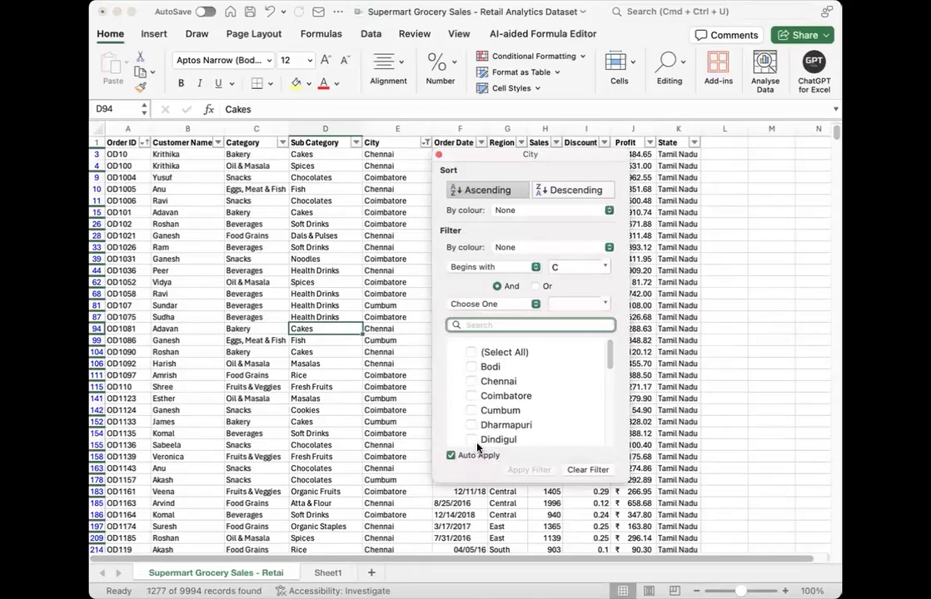
click(583, 267)
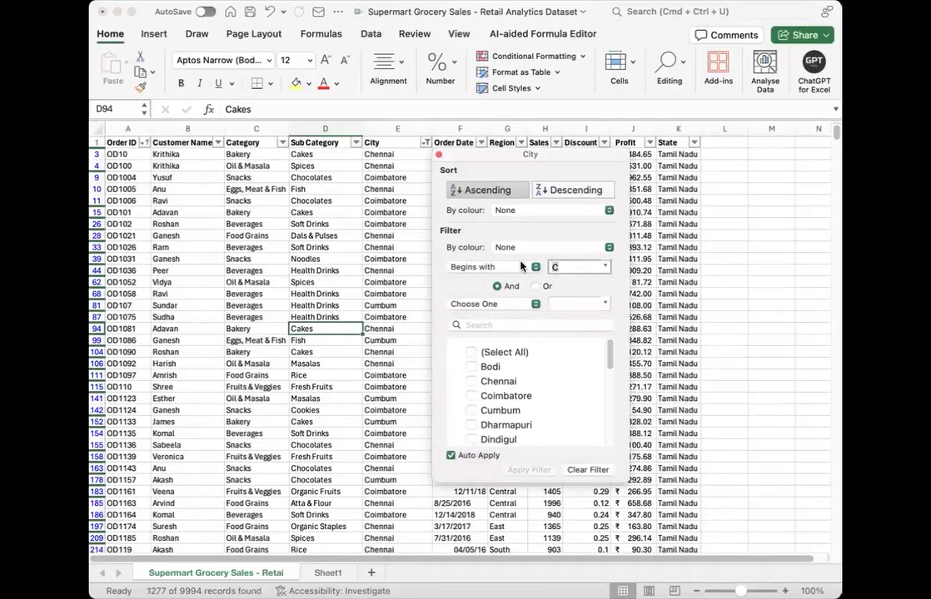
key(BackSpace)
click(472, 353)
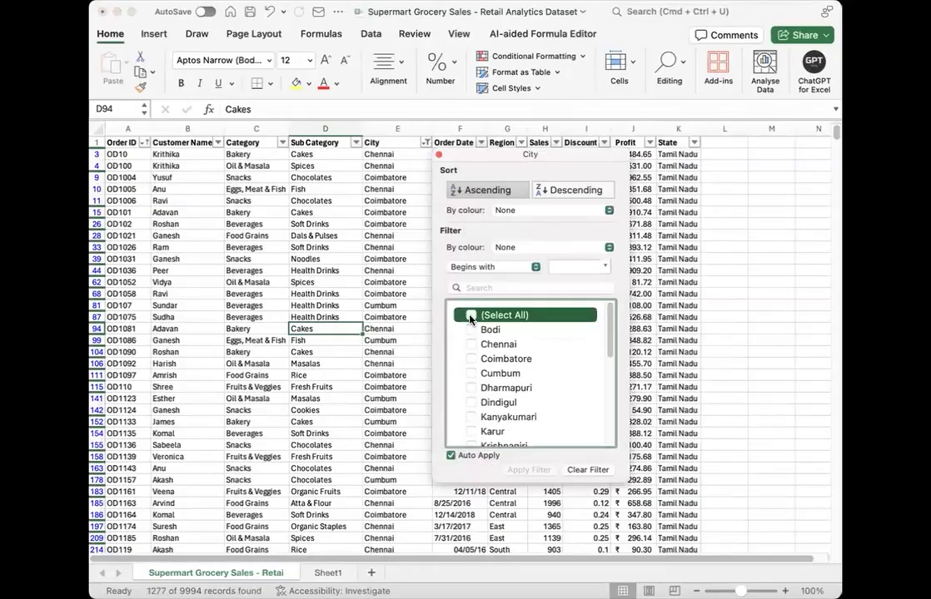
click(470, 316)
click(533, 269)
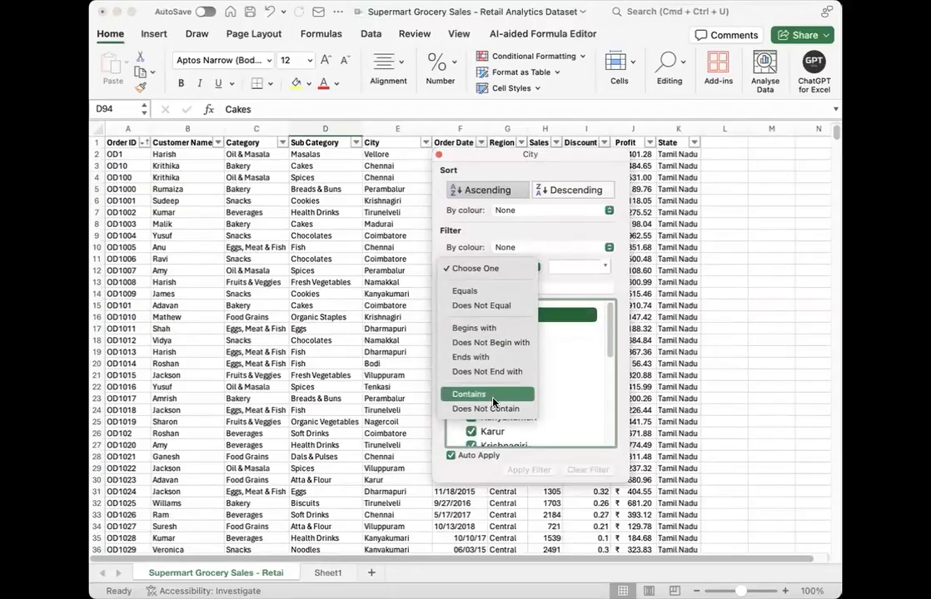
click(391, 370)
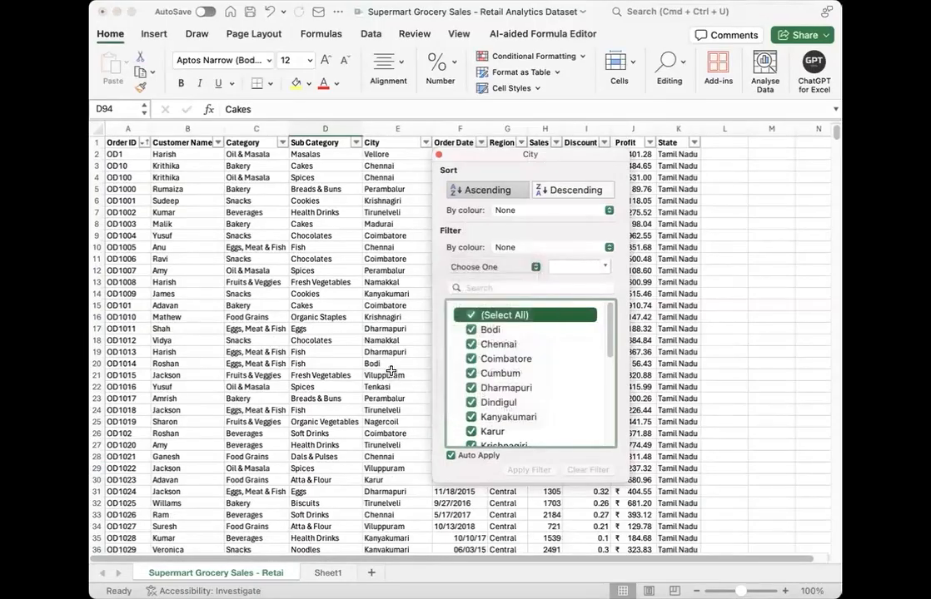
click(390, 371)
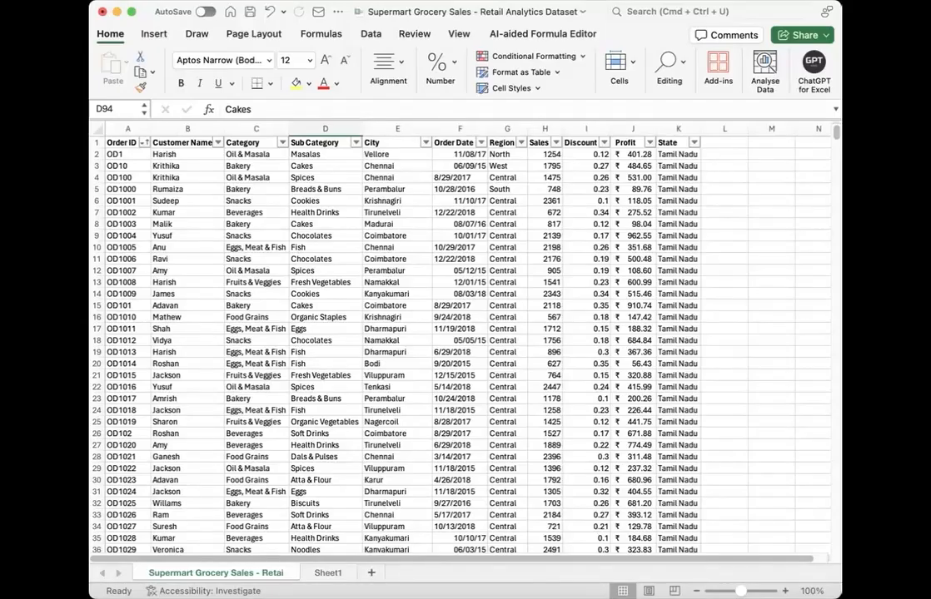
Step: Select the whole City column and open an advanced filter set to copy its results to another location
click(375, 128)
click(379, 37)
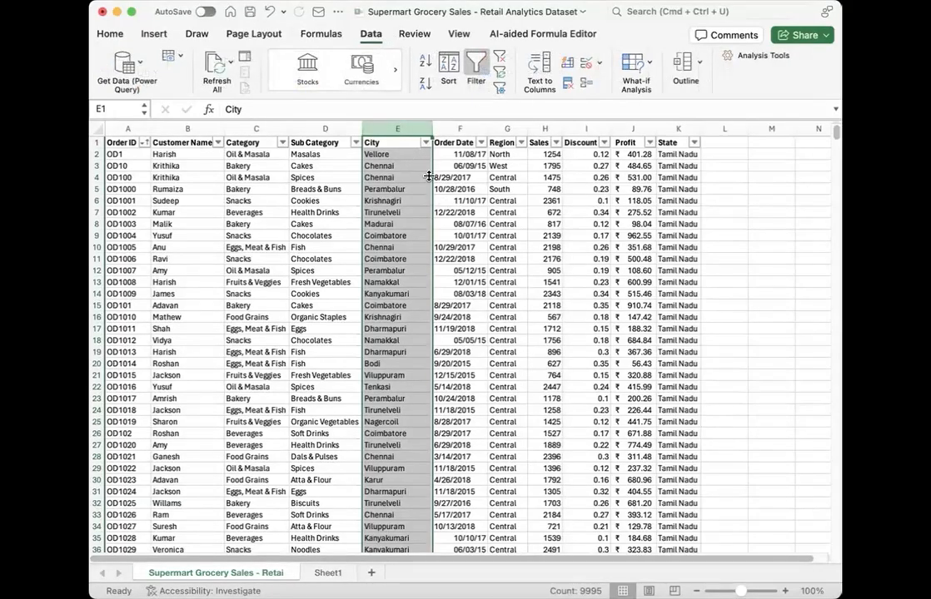
click(100, 32)
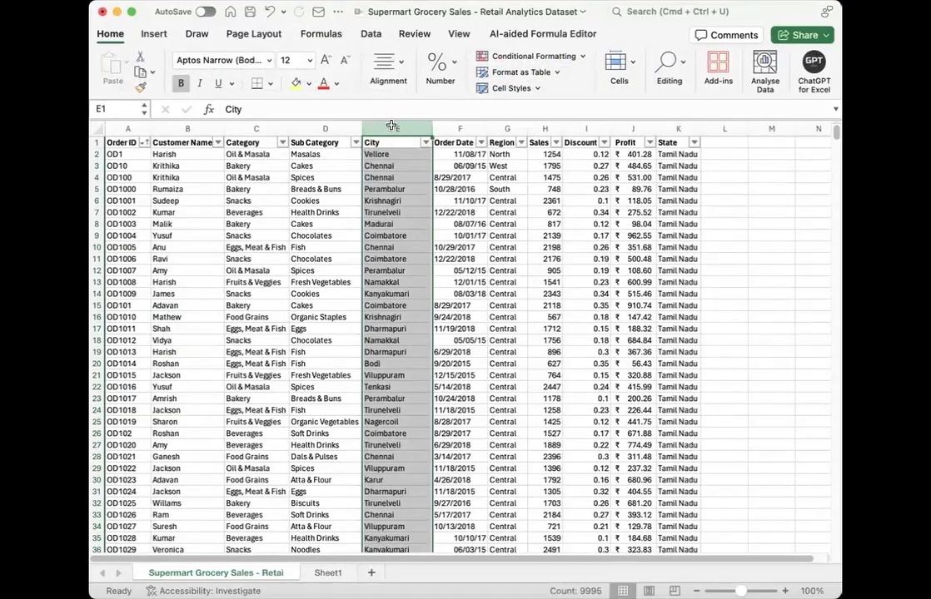
click(374, 34)
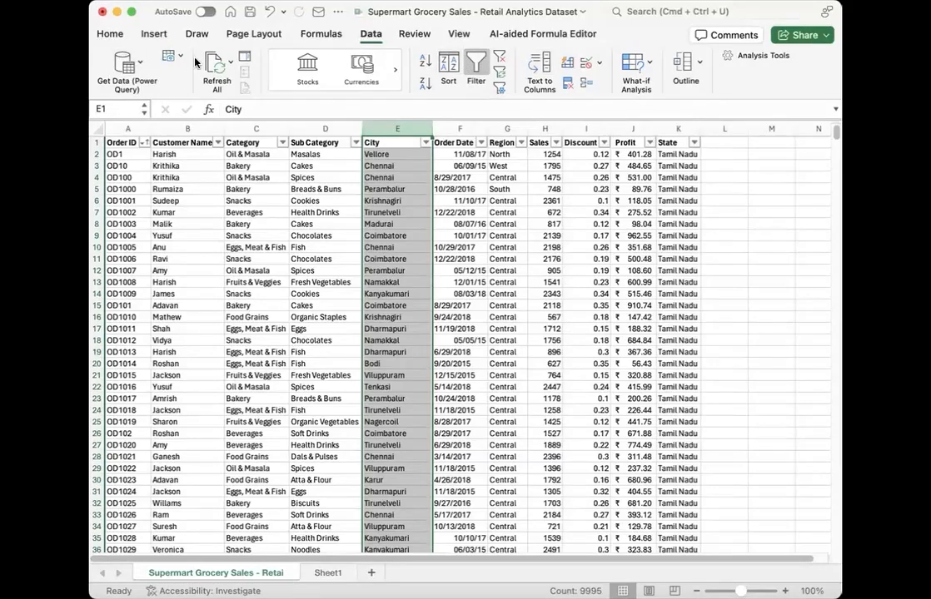
click(497, 90)
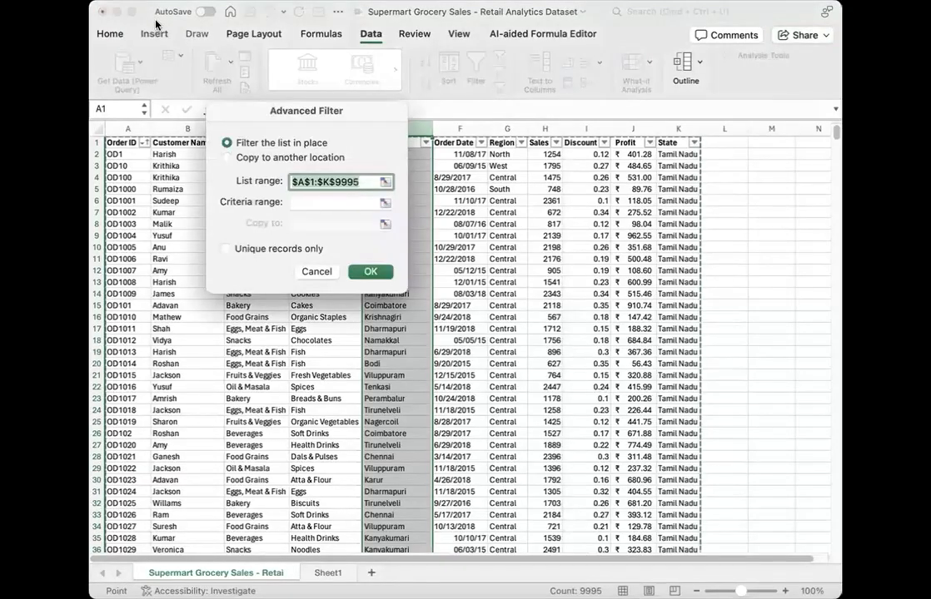
click(91, 68)
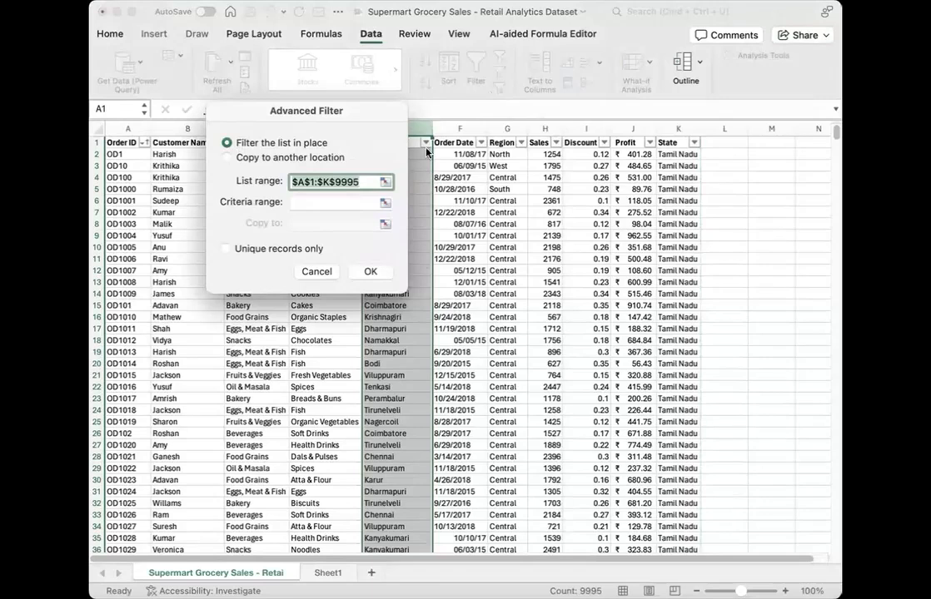
click(226, 157)
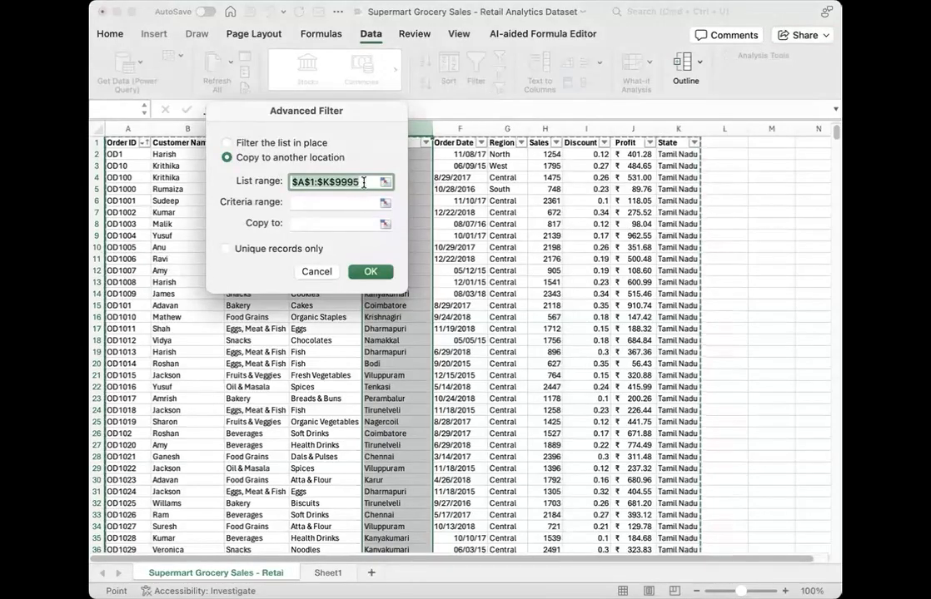
Step: Replace the advanced filter's list range with cell L2, leaving the criteria range empty
drag(365, 182, 267, 182)
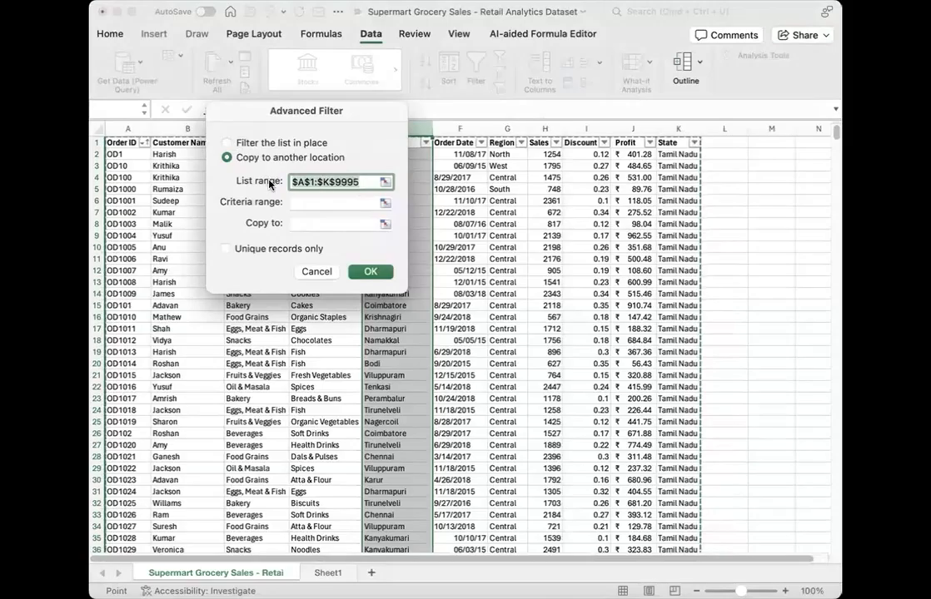
key(BackSpace)
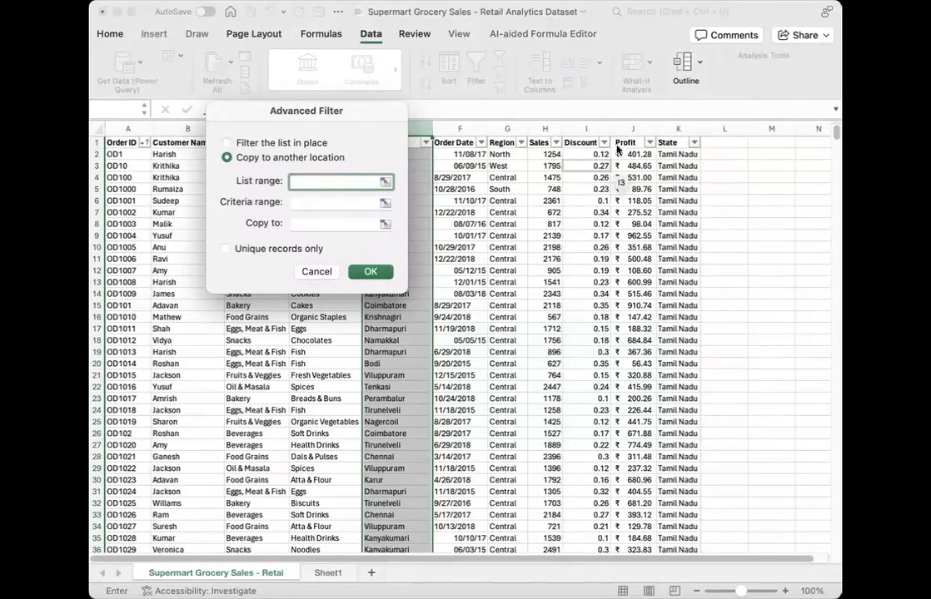
click(730, 152)
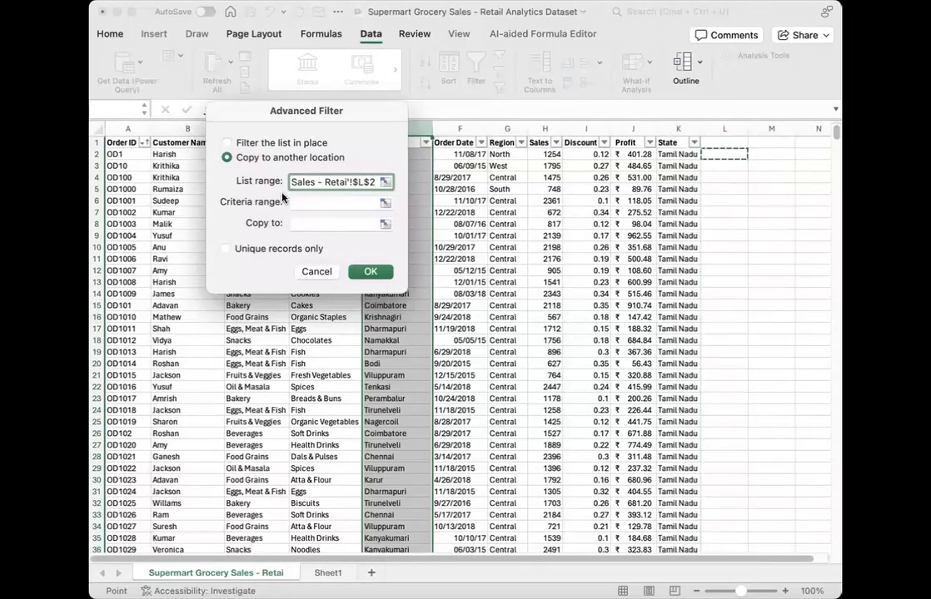
click(384, 204)
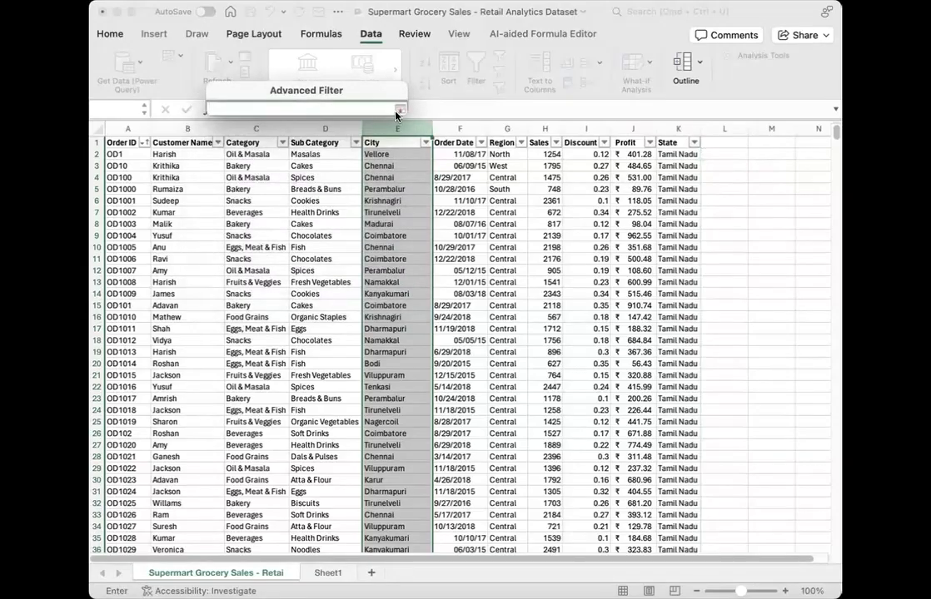
click(398, 110)
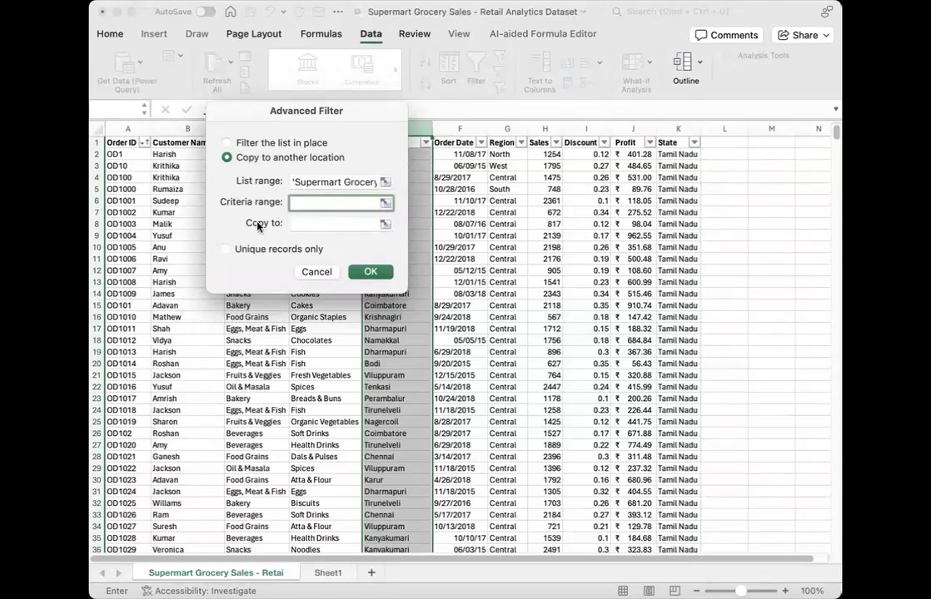
Step: Try to run the advanced filter with unique records only, then cancel it
click(226, 251)
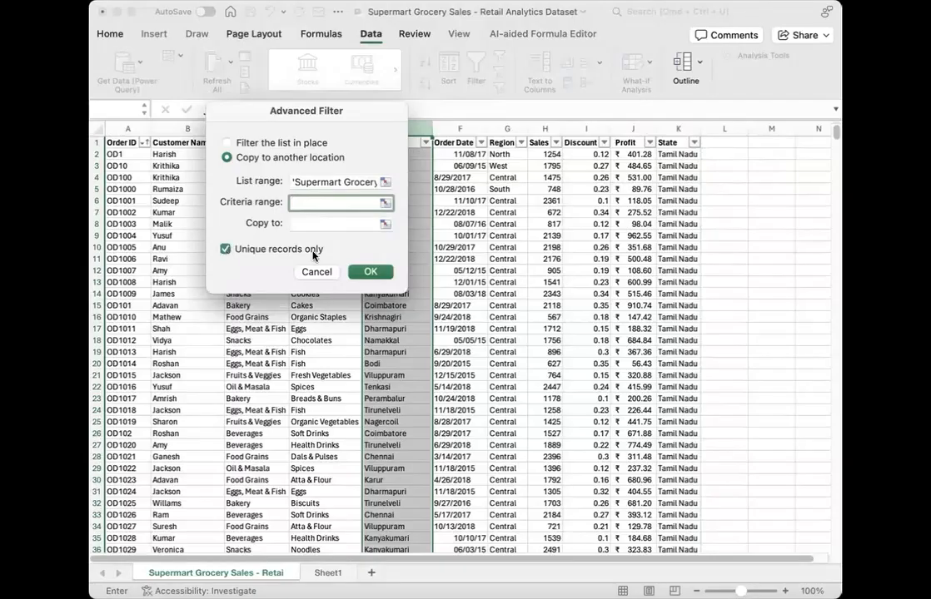
click(366, 272)
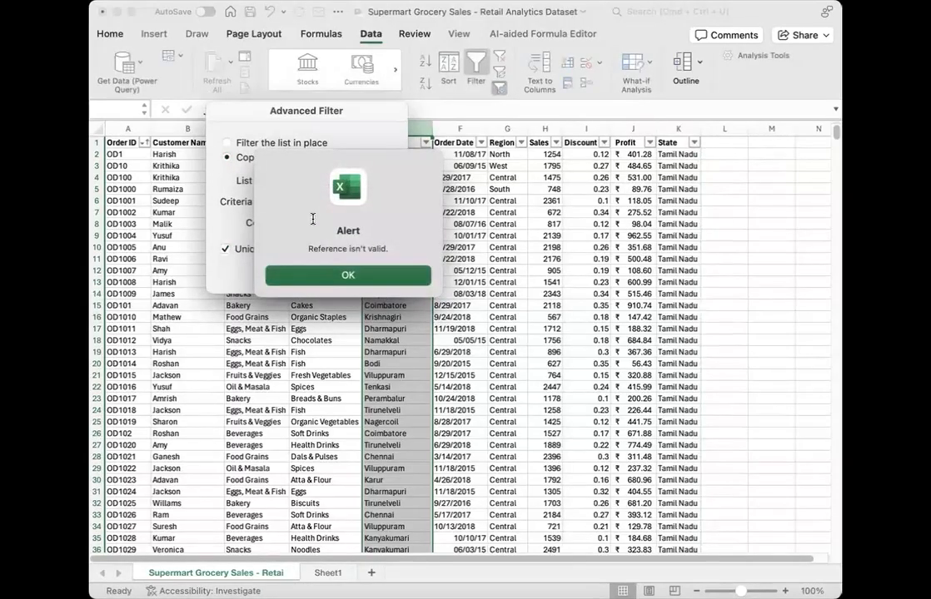
key(Return)
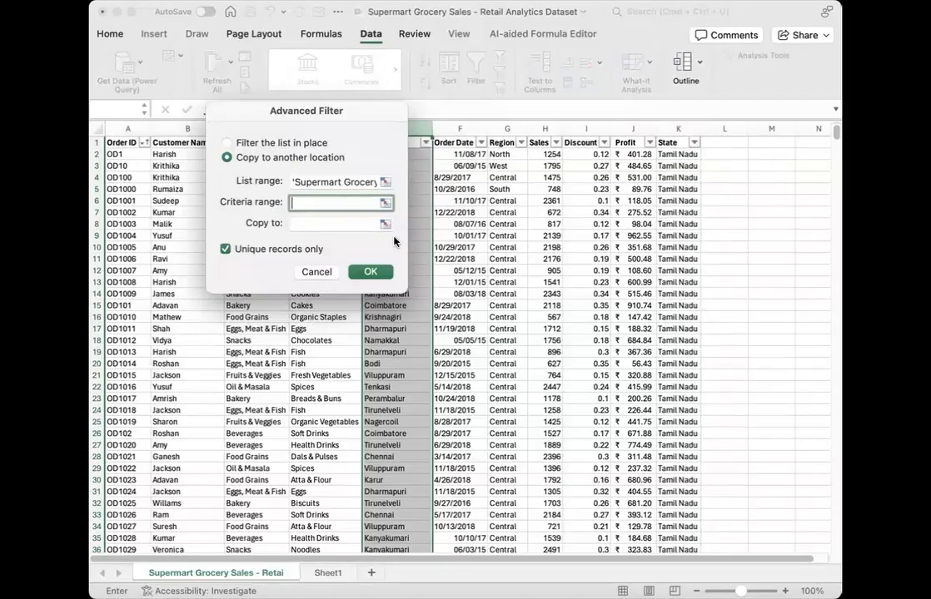
click(312, 276)
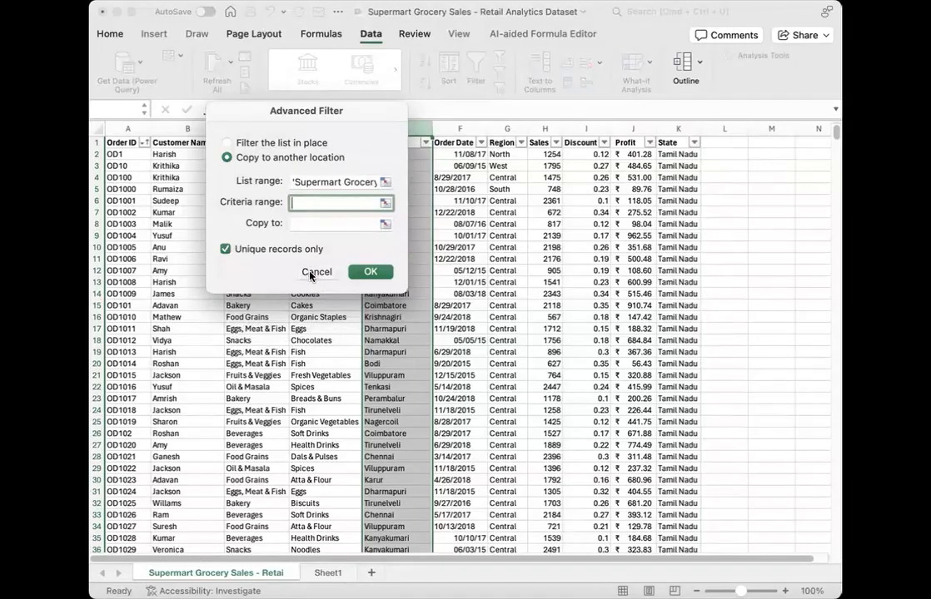
Step: Clear the Profit list in D3:D16 on Sheet1
click(471, 200)
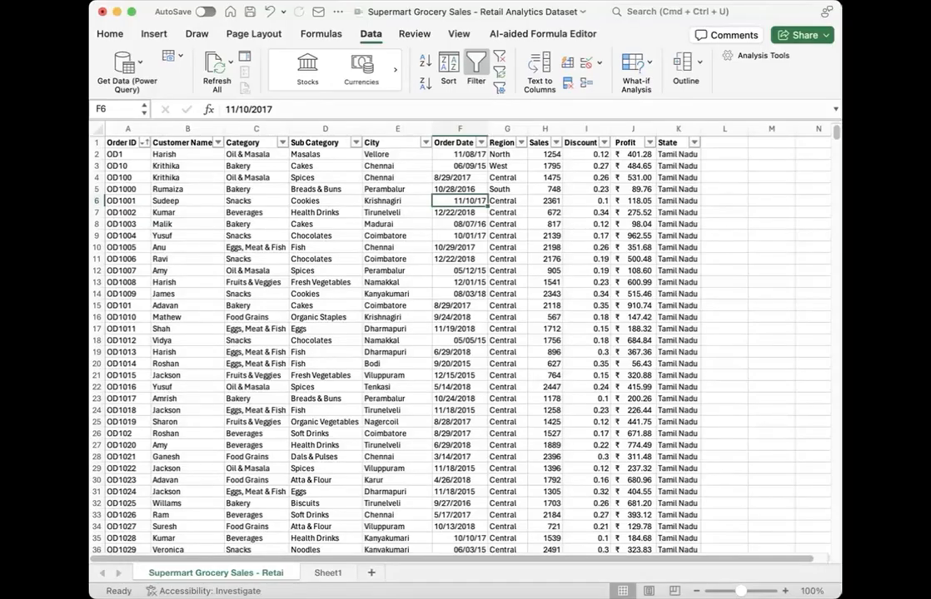
click(300, 353)
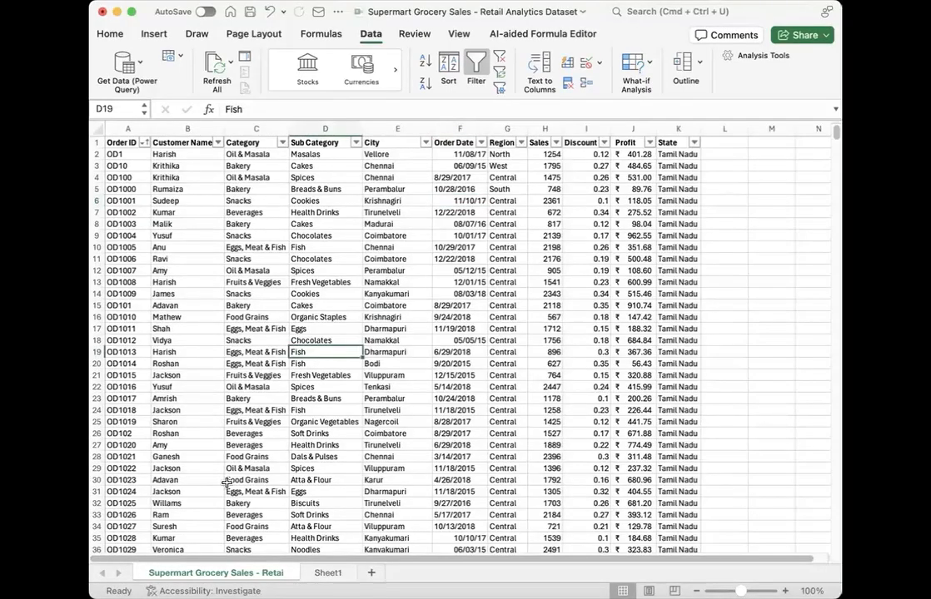
click(318, 576)
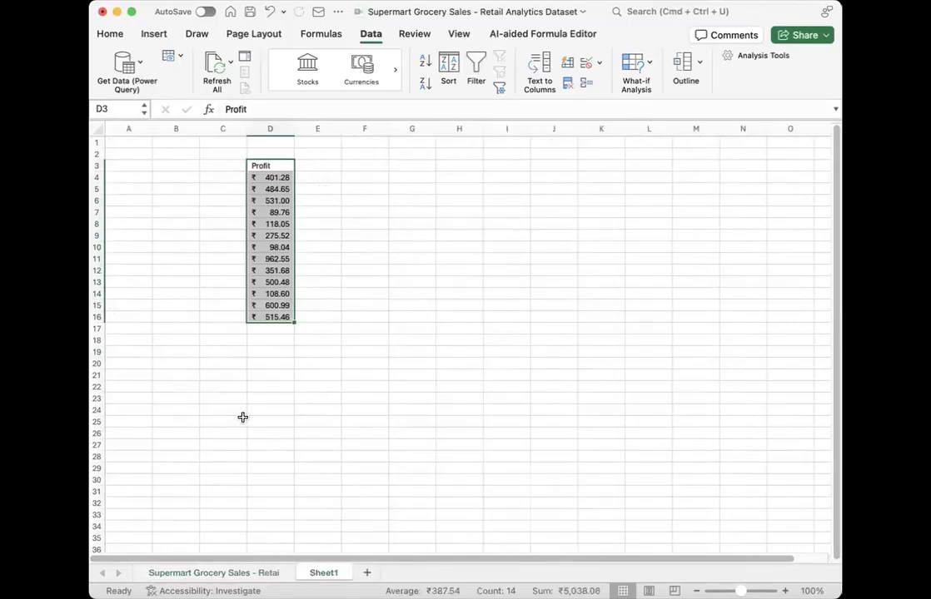
key(Delete)
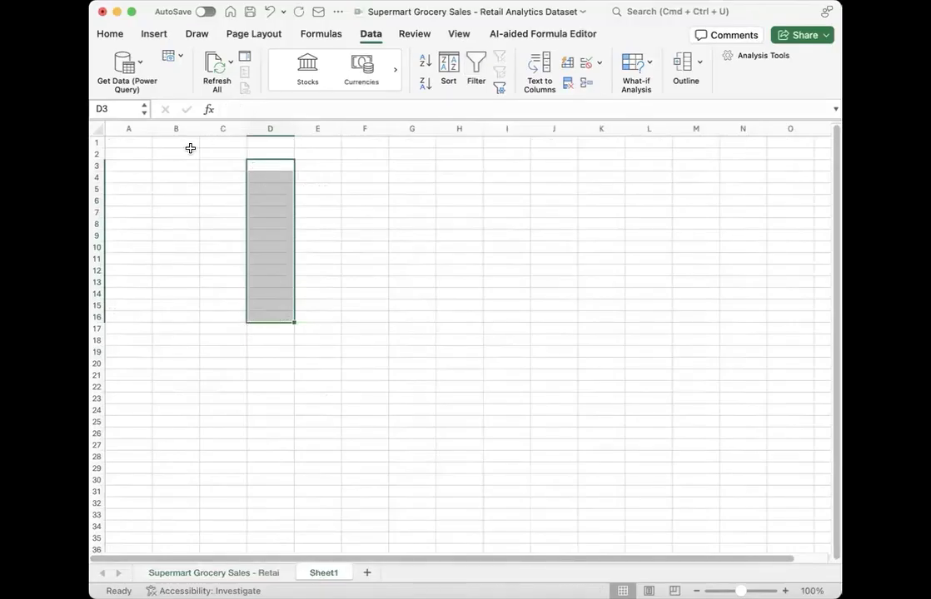
Step: Enter the header Fruits in cell A1 of Sheet1
click(185, 146)
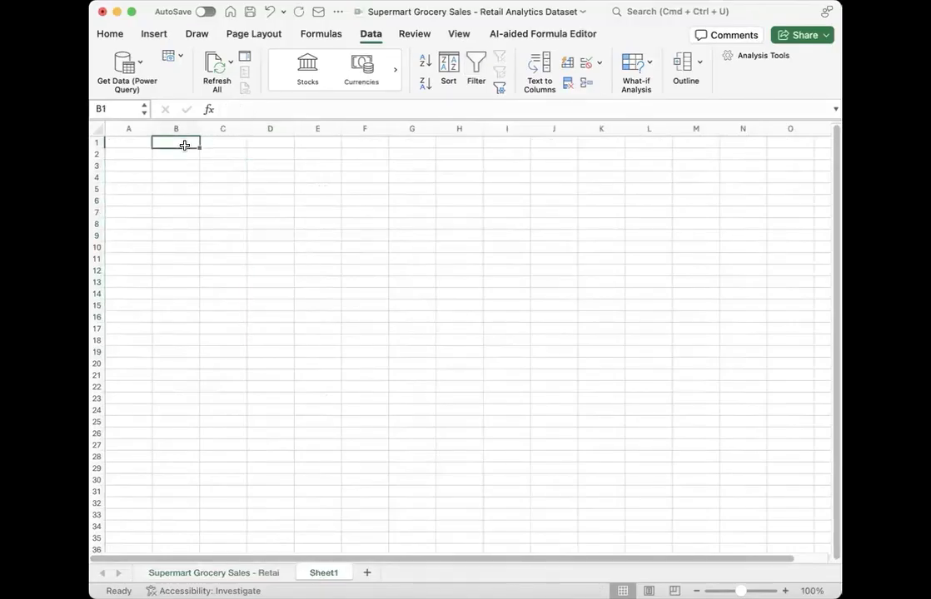
key(Left)
text(Ft)
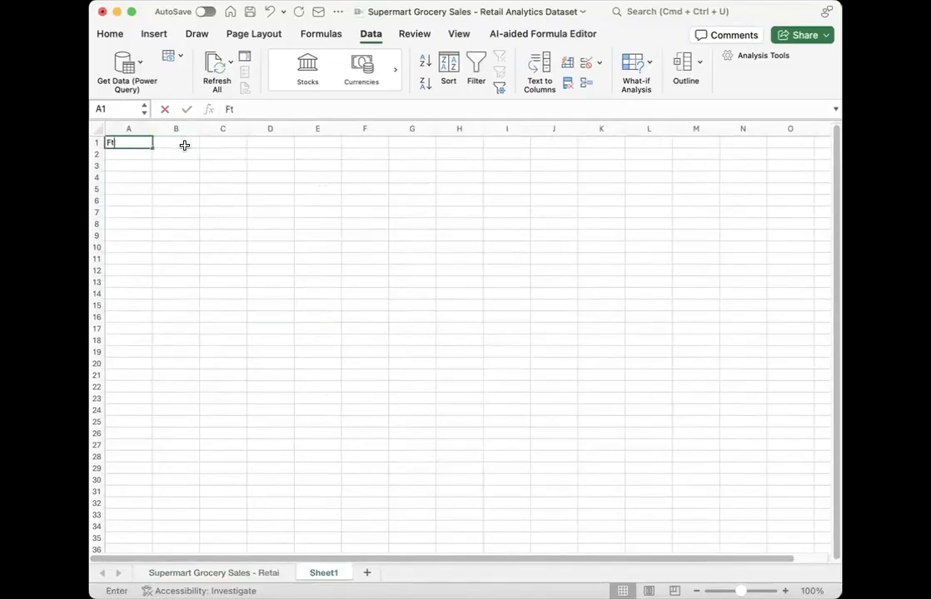
key(BackSpace)
text(r)
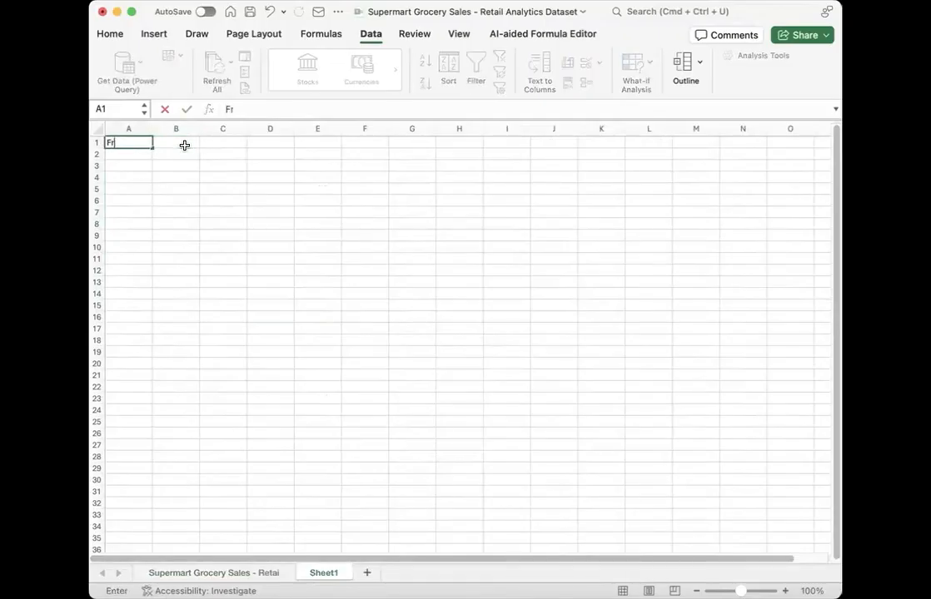
text(uits)
key(Return)
Step: List Apple, Banana and Orange in cells A2 to A4 under the Fruits header
text(Apple)
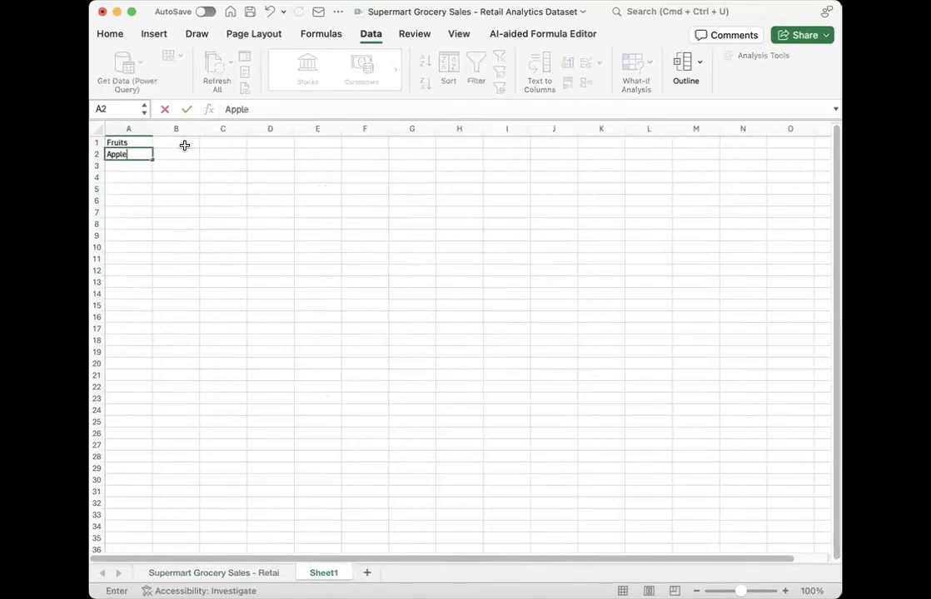
key(Return)
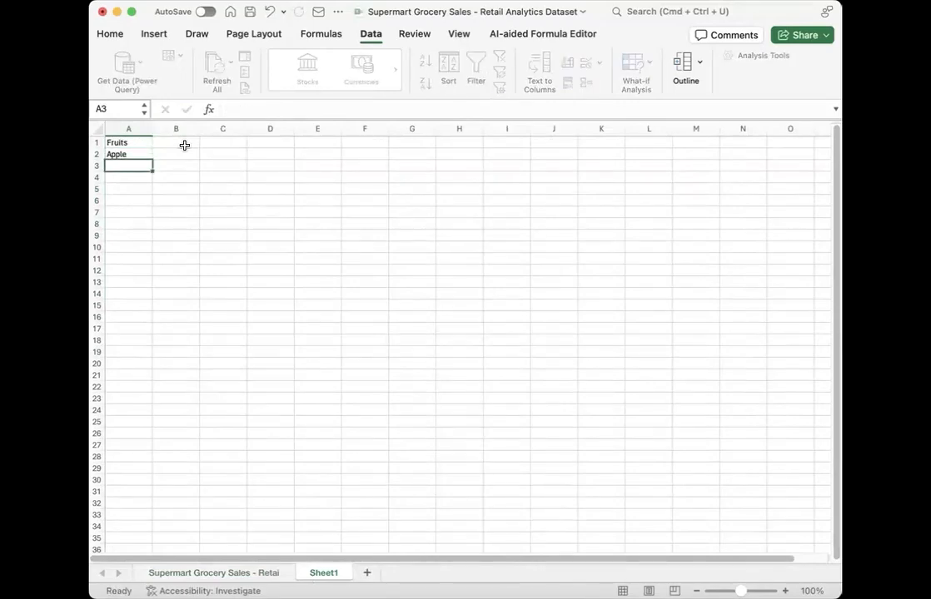
text(Banana)
key(Return)
text(Orange)
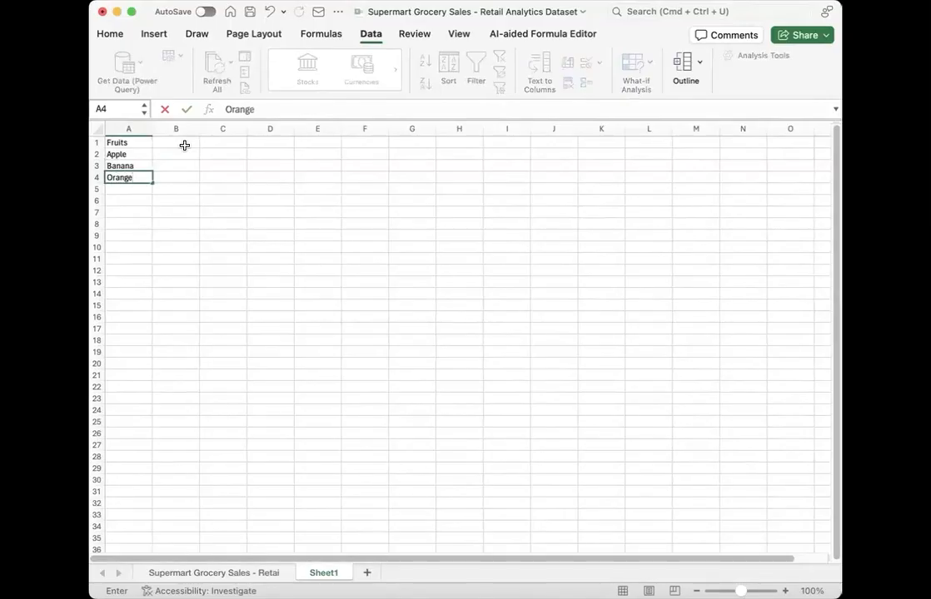
key(Return)
Step: Continue the fruit list with Banana, Mango and Apple in cells A5 to A7
text(Banana)
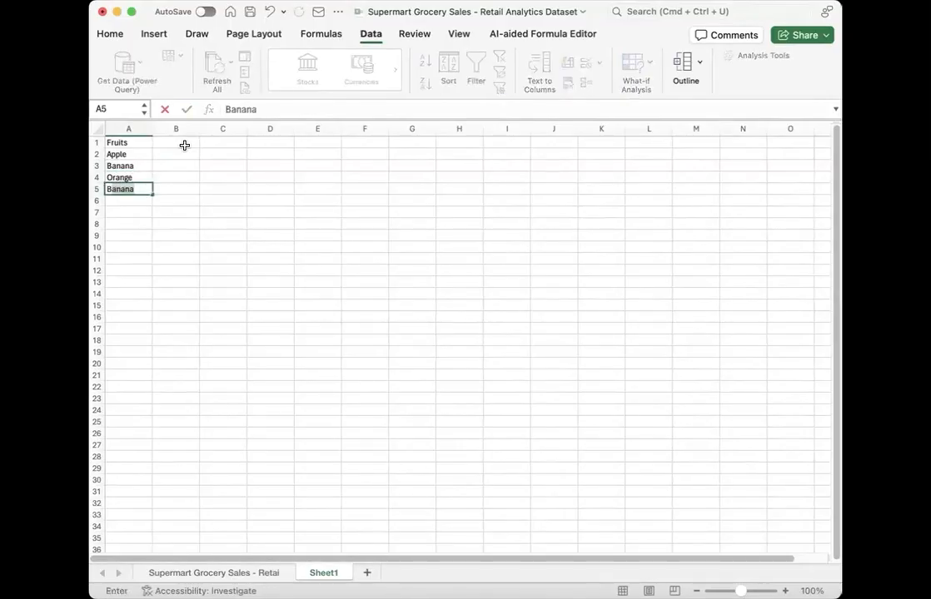
key(Tab)
key(Down)
key(Left)
text(Mango)
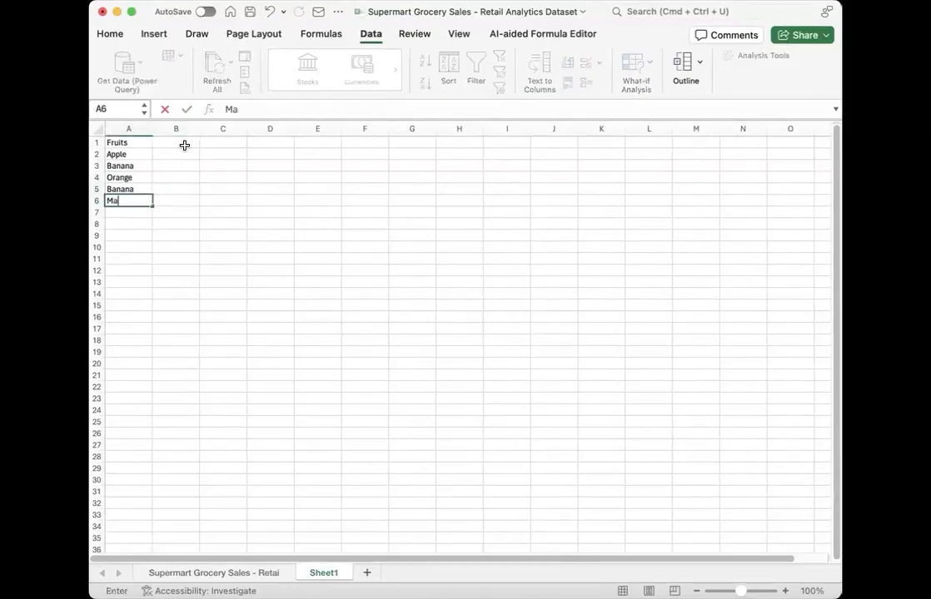
key(Return)
text(Apple)
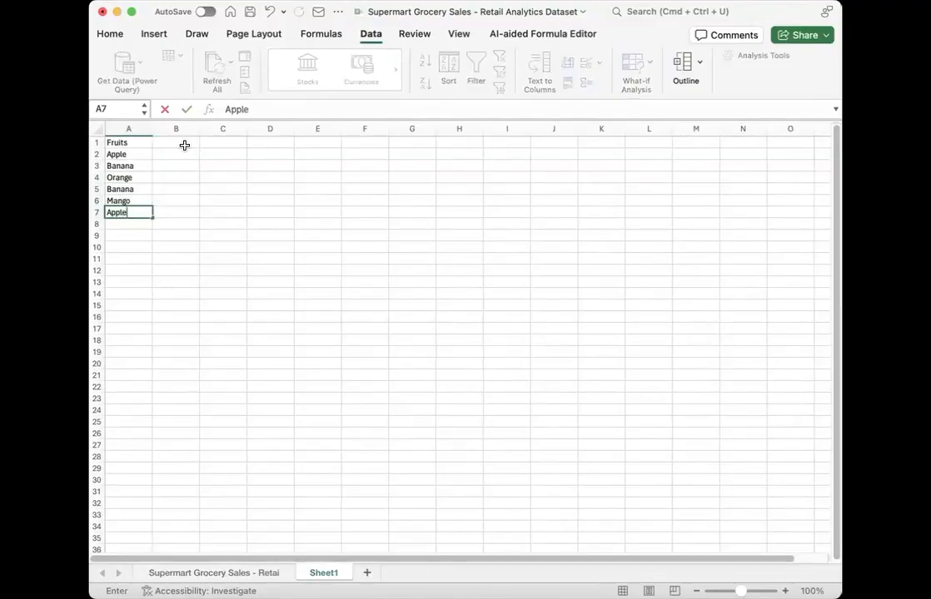
key(Return)
Step: Complete the fruit list with Mango in A8 and Kiwi in A9
text(Manf)
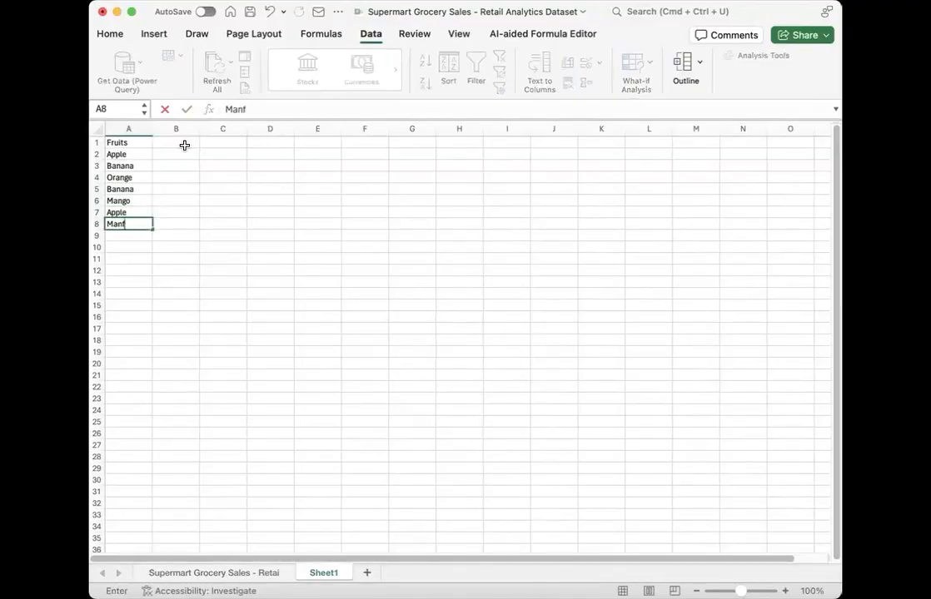
key(BackSpace)
text(go)
key(Return)
text(Kiwi)
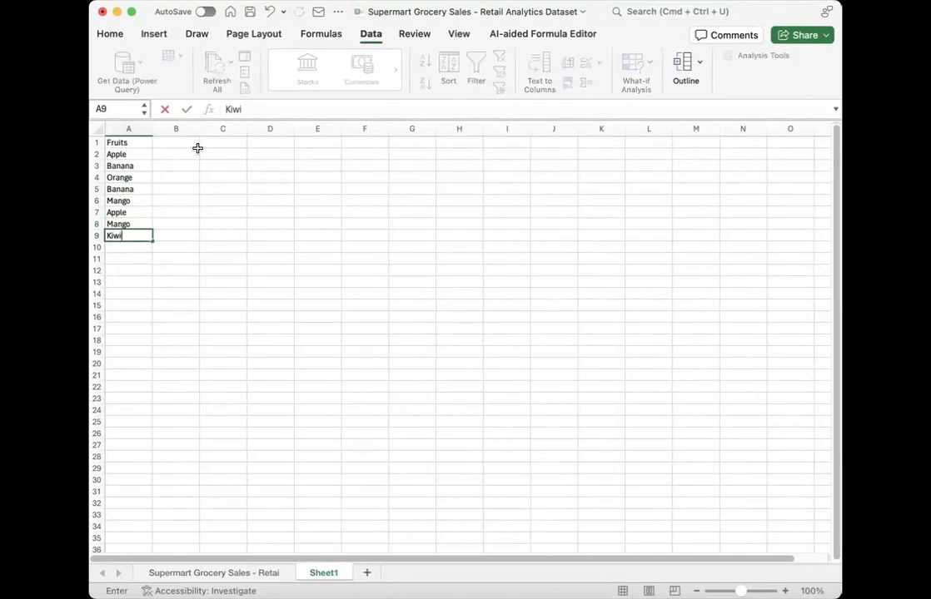
click(236, 179)
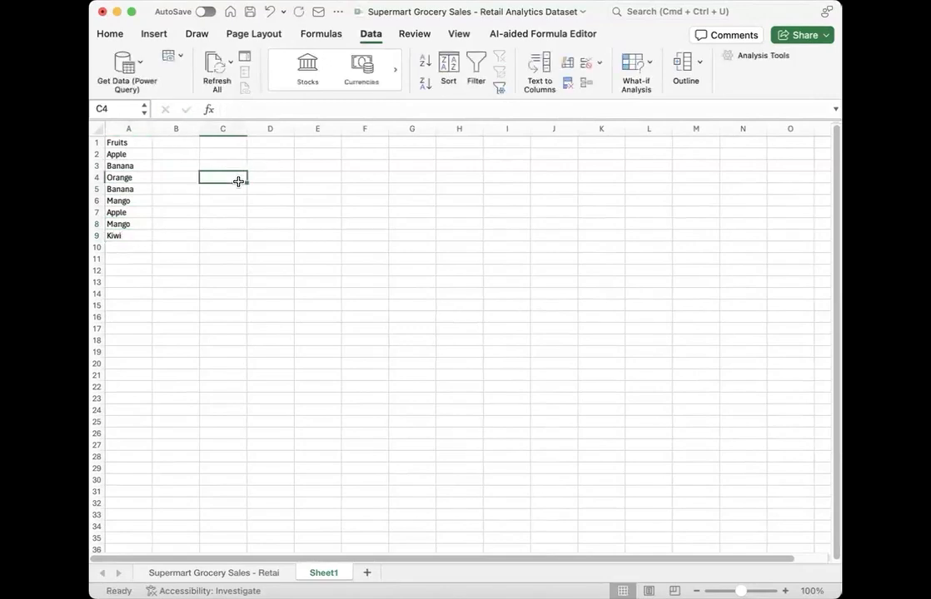
Step: Make the Fruits header in A1 bold
scroll(172, 181, up, 5)
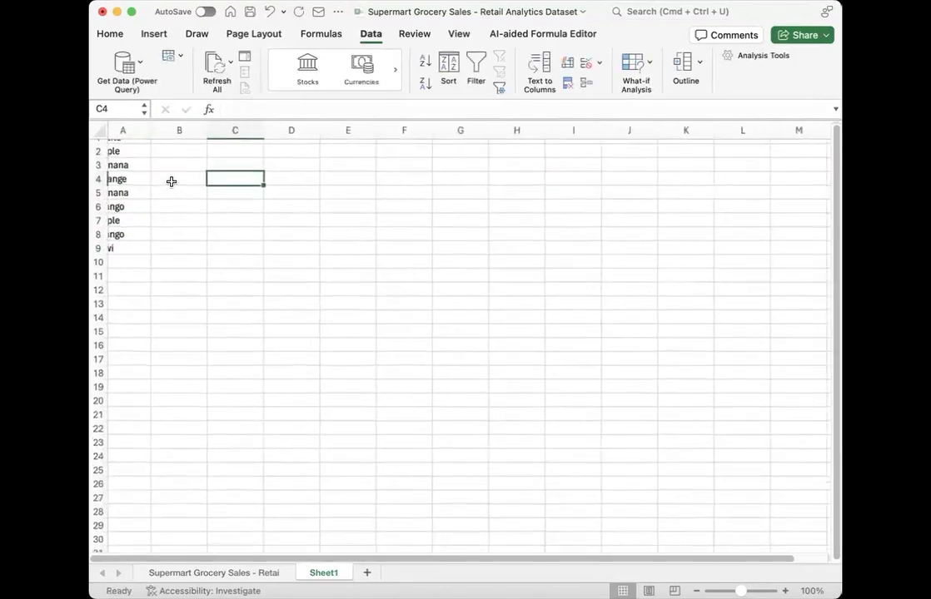
drag(131, 147, 148, 264)
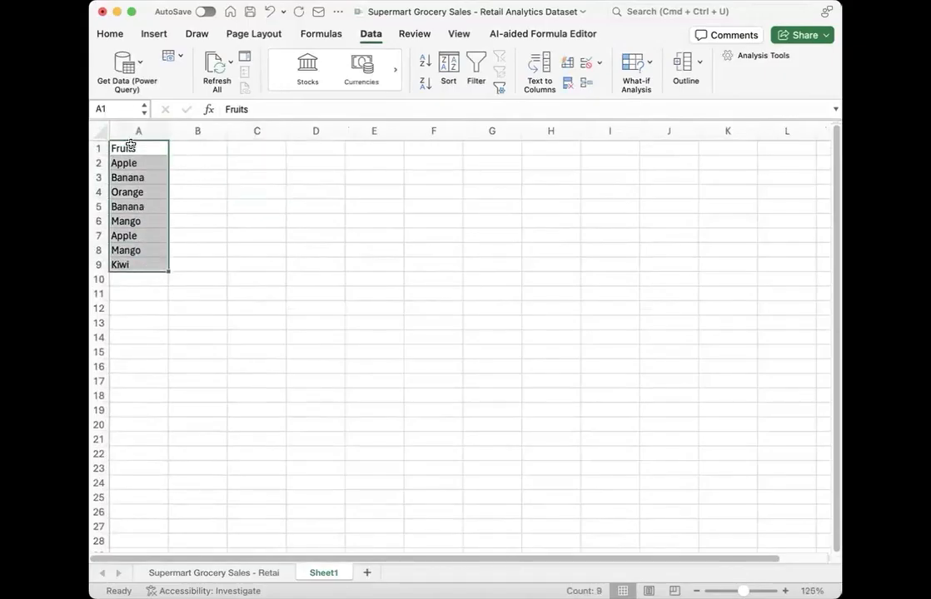
click(131, 146)
key(super+b)
click(229, 234)
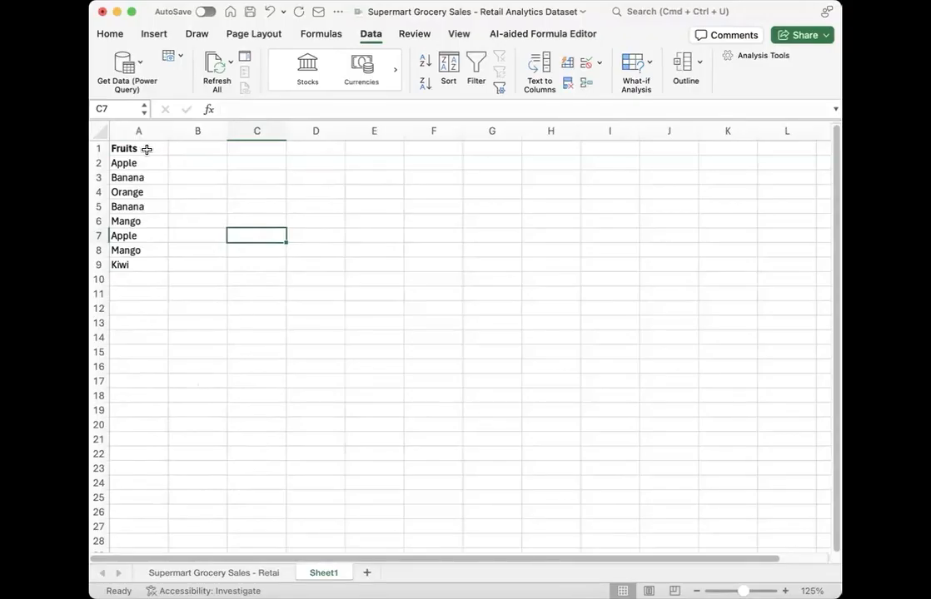
Step: Remove the duplicates from the fruit list in A2:A9, keeping the headers option and the Fruits column selected
drag(139, 160, 145, 261)
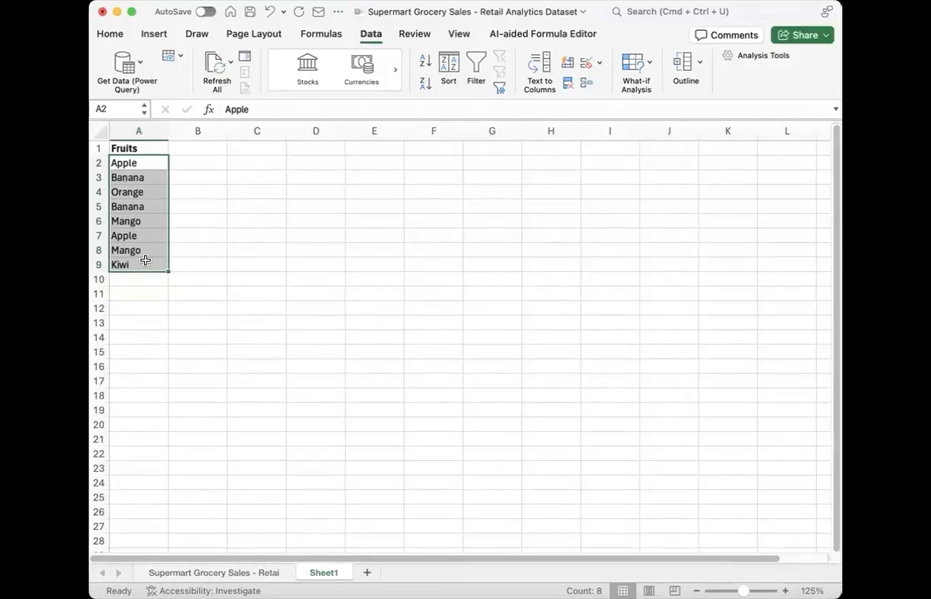
click(370, 35)
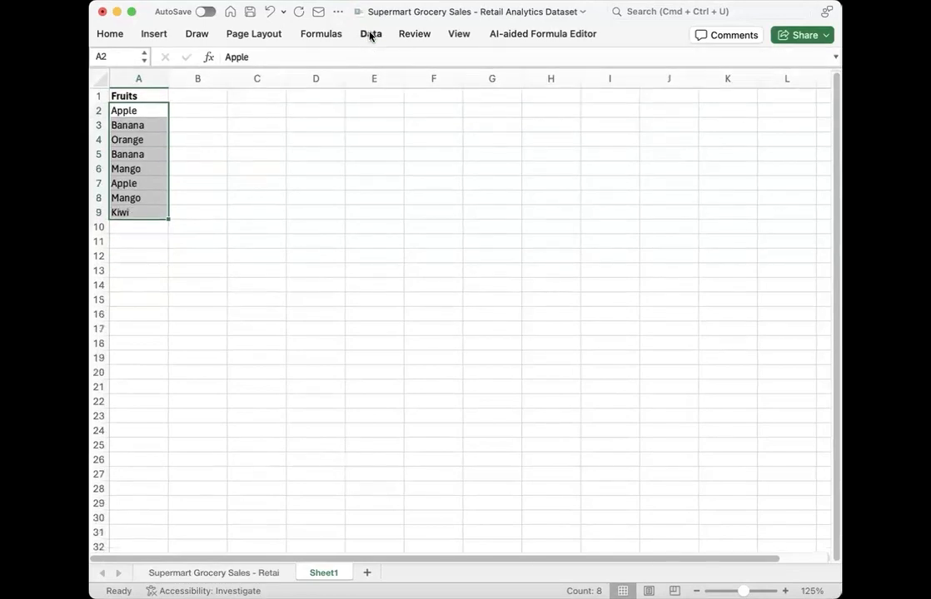
click(371, 35)
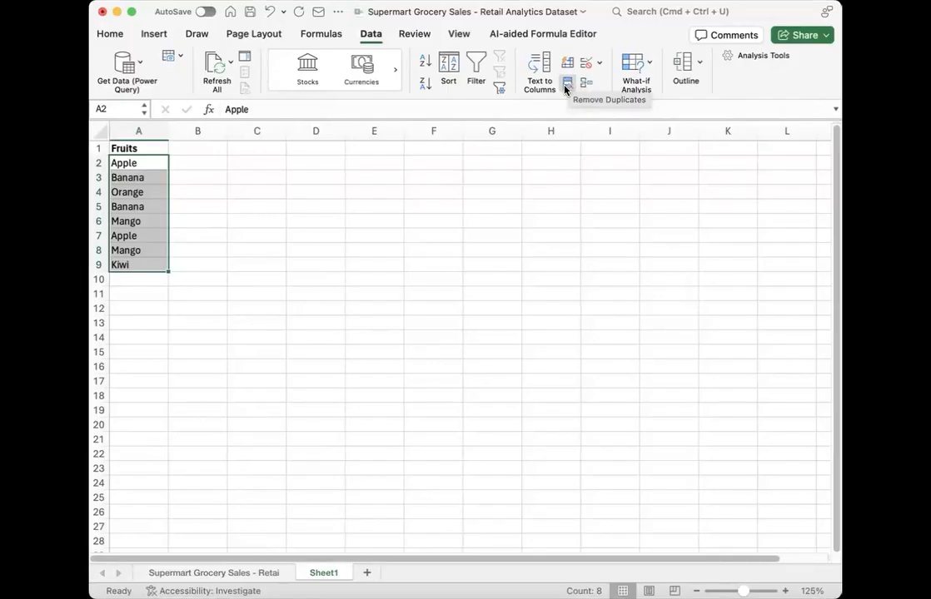
click(565, 90)
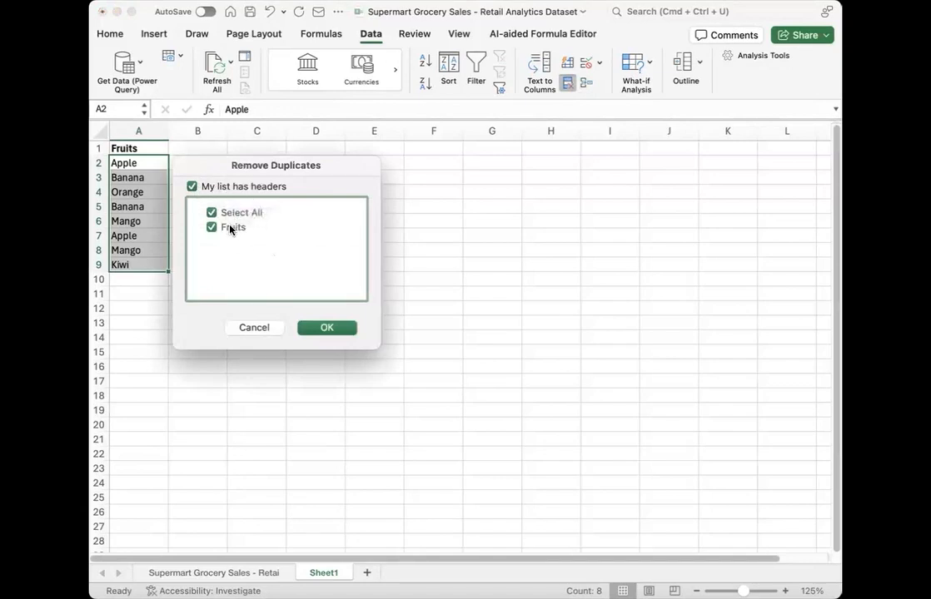
click(323, 329)
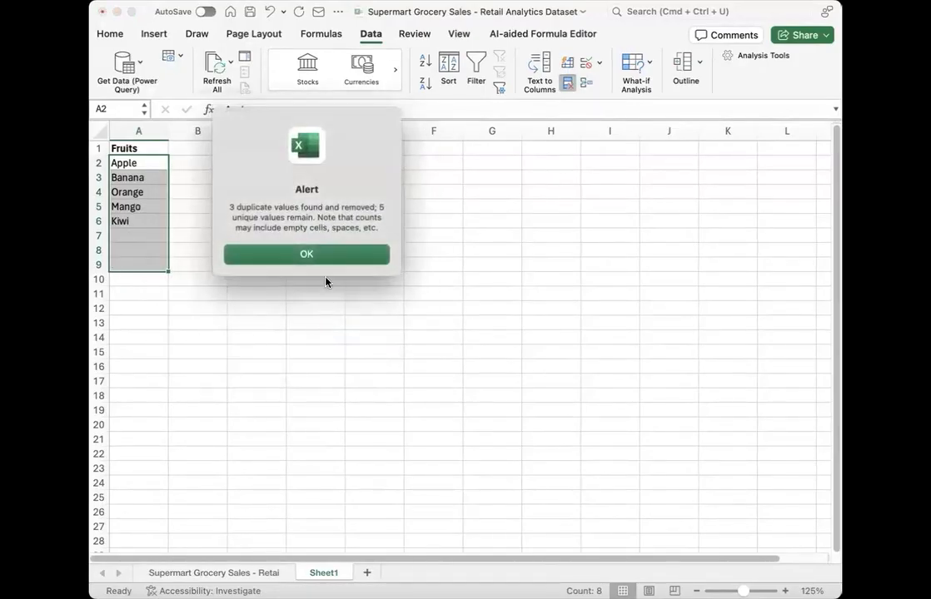
drag(228, 207, 382, 225)
click(336, 207)
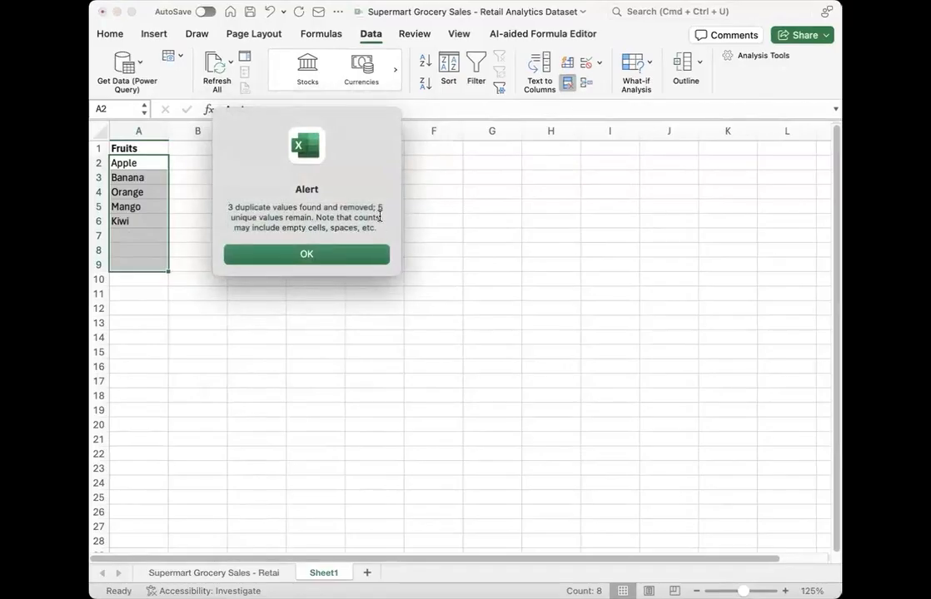
click(343, 252)
click(208, 278)
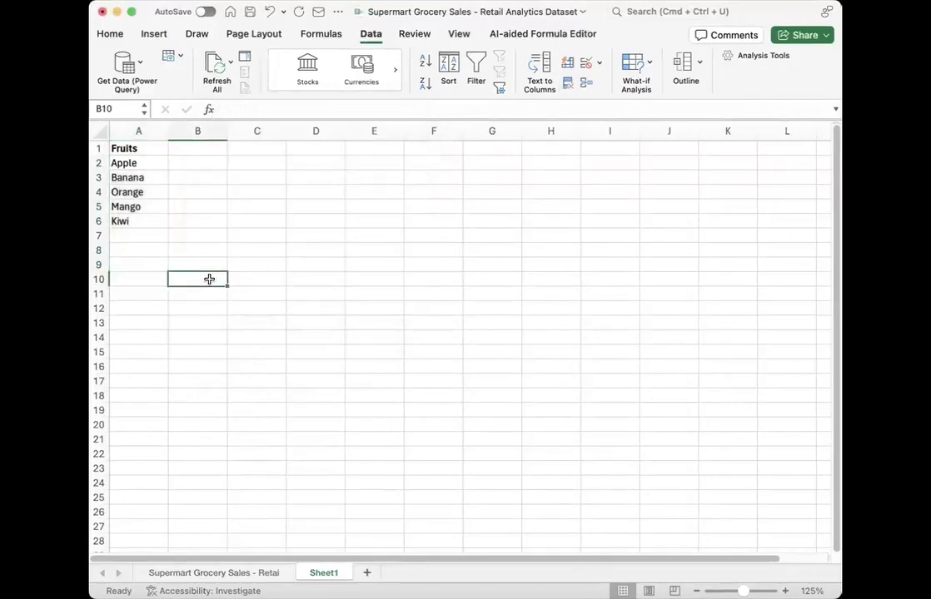
drag(125, 163, 133, 223)
click(216, 235)
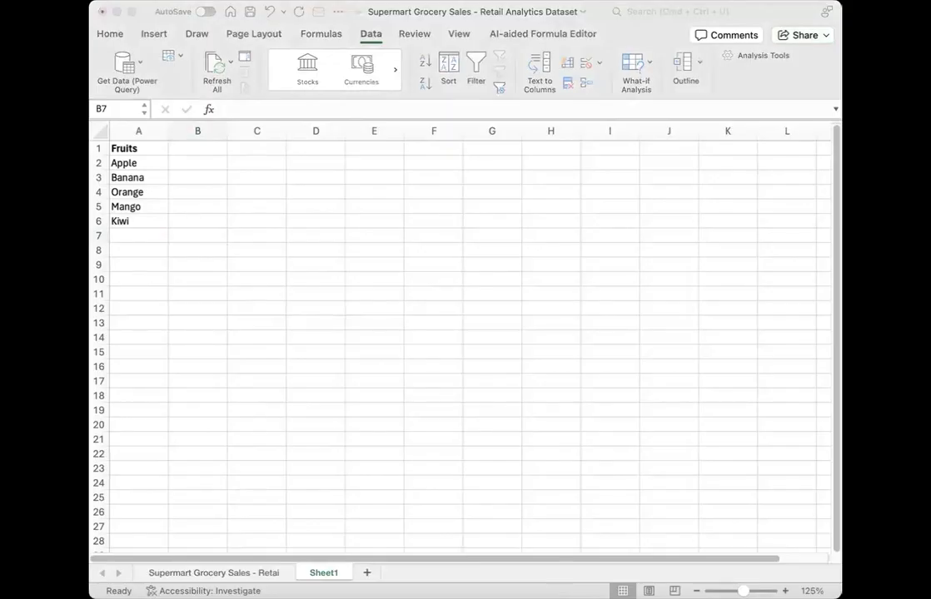
click(328, 244)
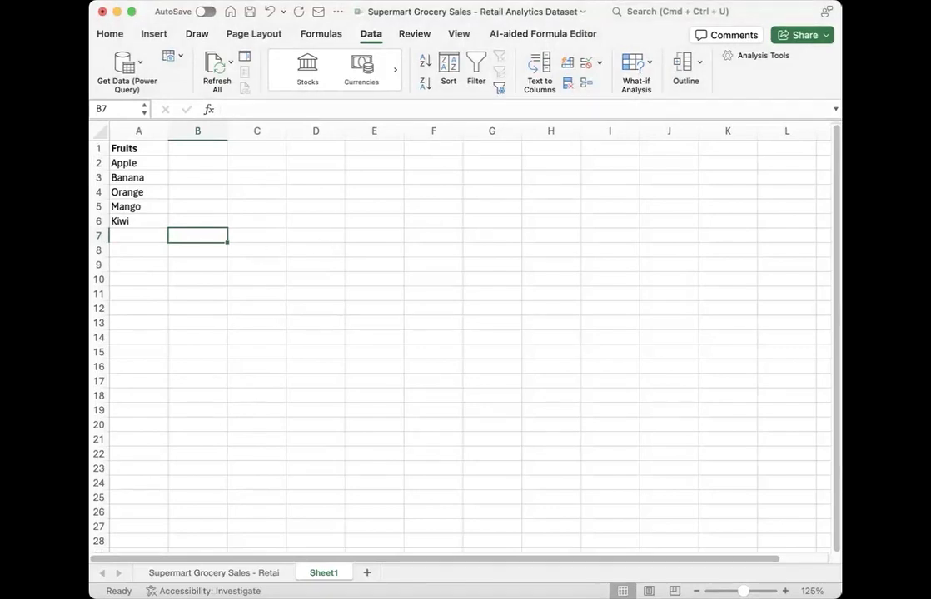
Step: Run duplicate removal on all data rows of the Supermart Grocery Sales sheet, keeping the headers option and every column selected
click(222, 573)
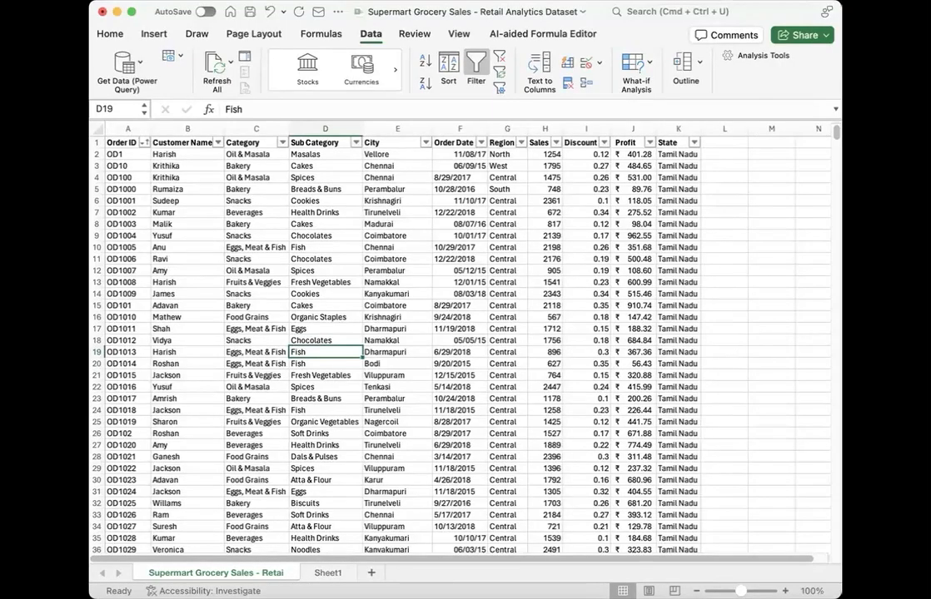
click(110, 157)
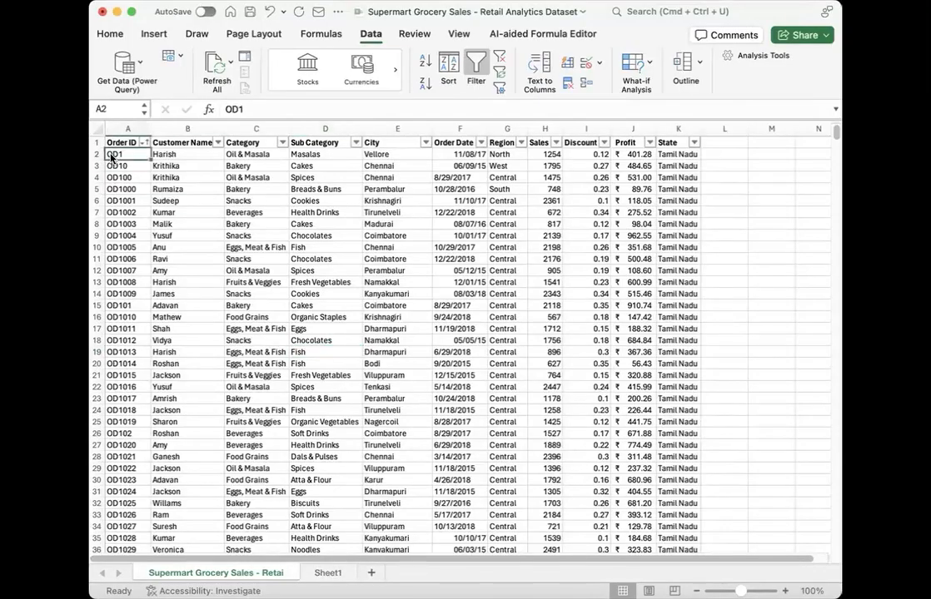
click(111, 158)
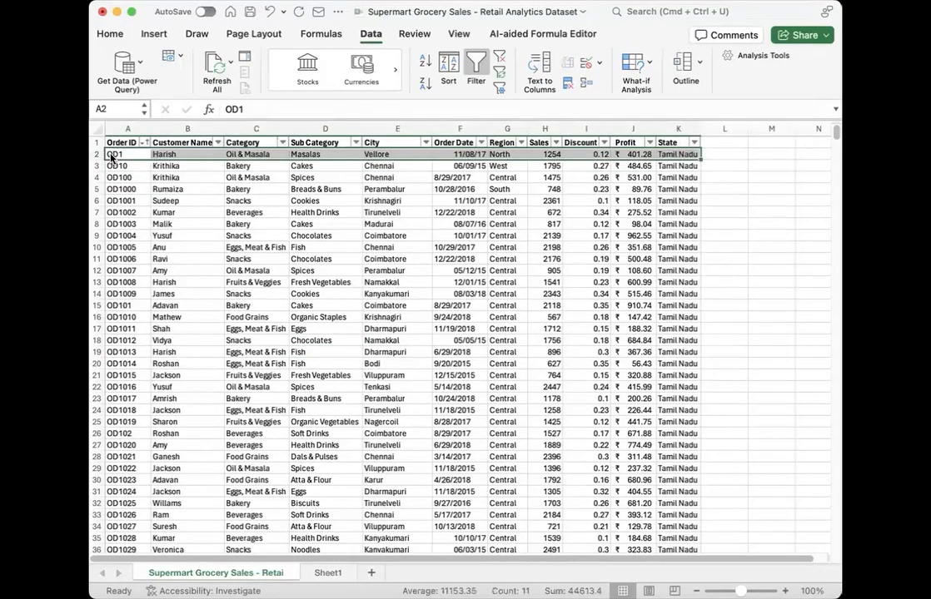
key(super+shift+Down)
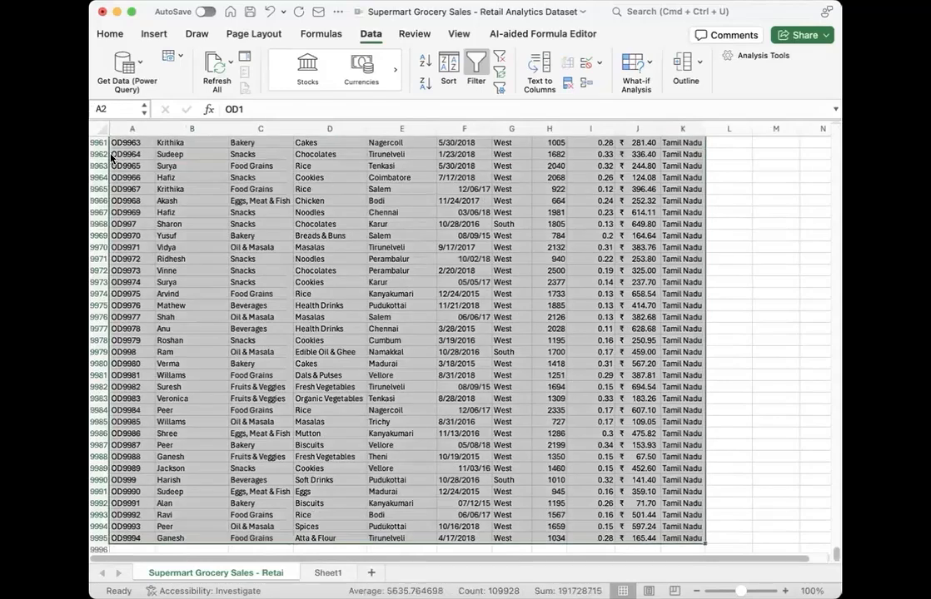
click(566, 83)
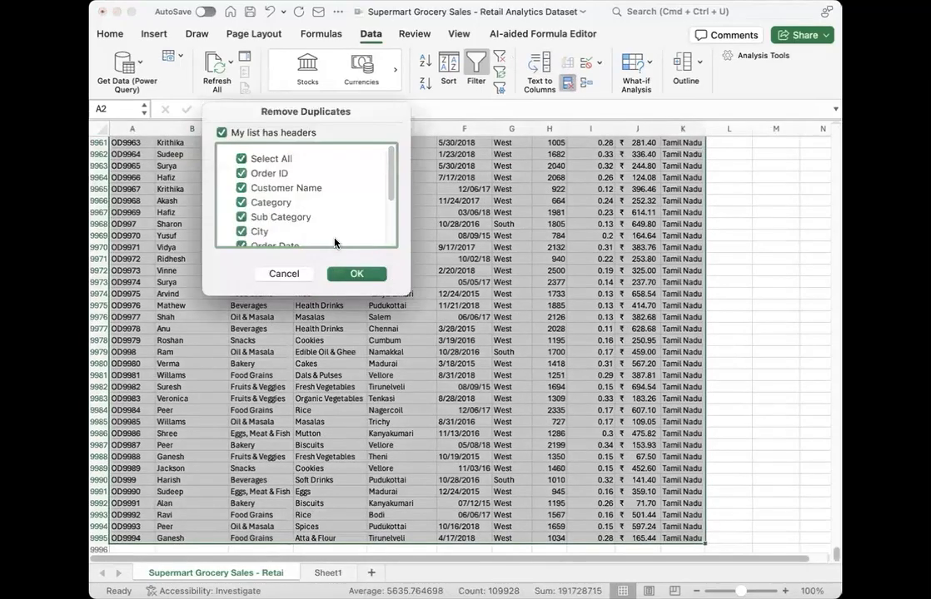
scroll(335, 242, down, 5)
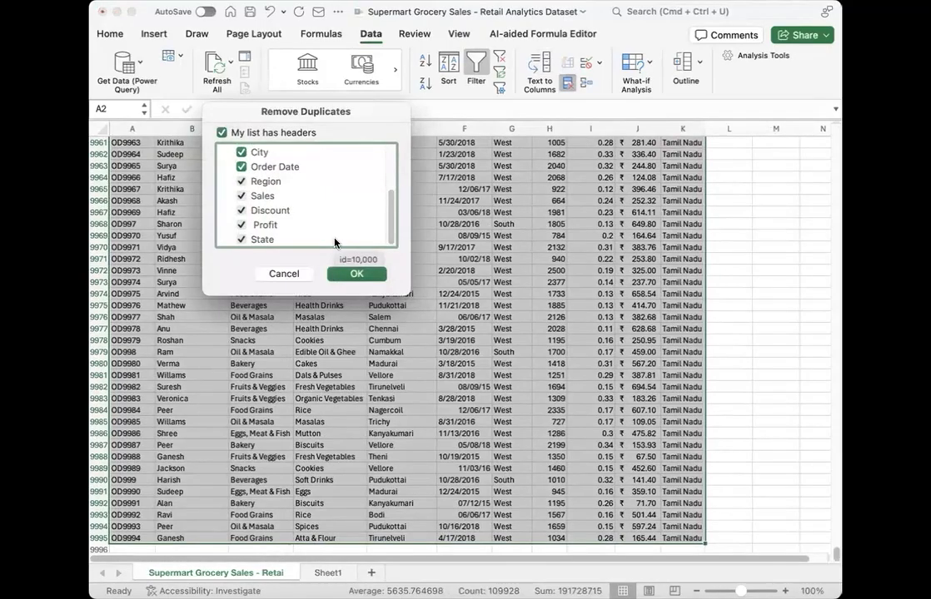
scroll(335, 242, up, 5)
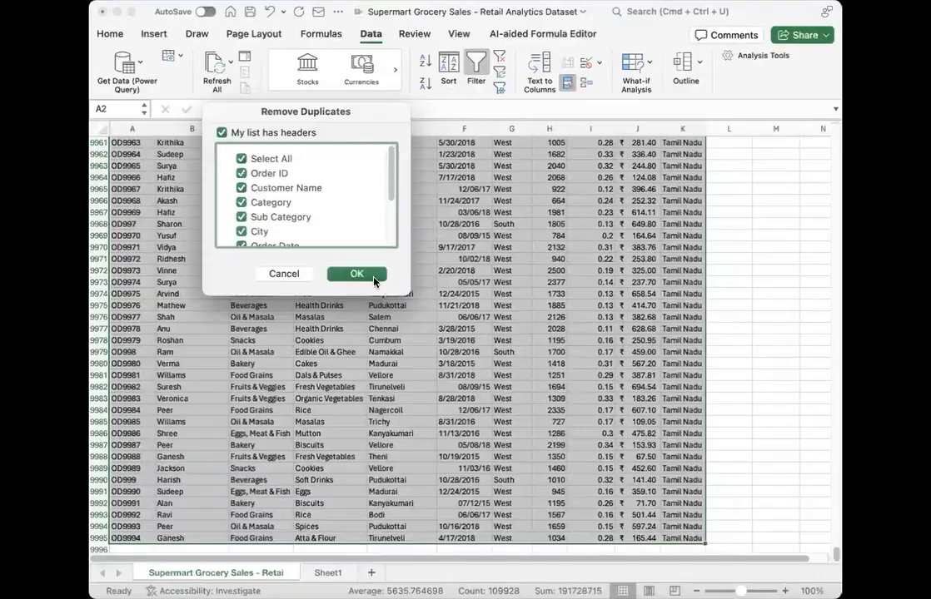
click(363, 274)
click(358, 242)
Step: Apply a green-yellow-red colour scale to the Sales column, with red for the highest values, and widen the column slightly
scroll(356, 210, up, 2)
scroll(355, 211, up, 15)
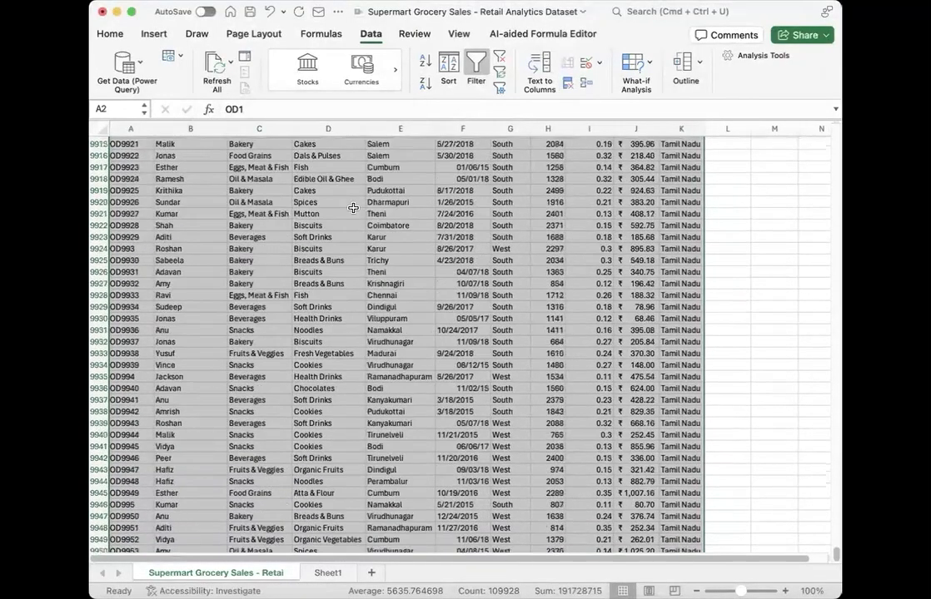
click(182, 238)
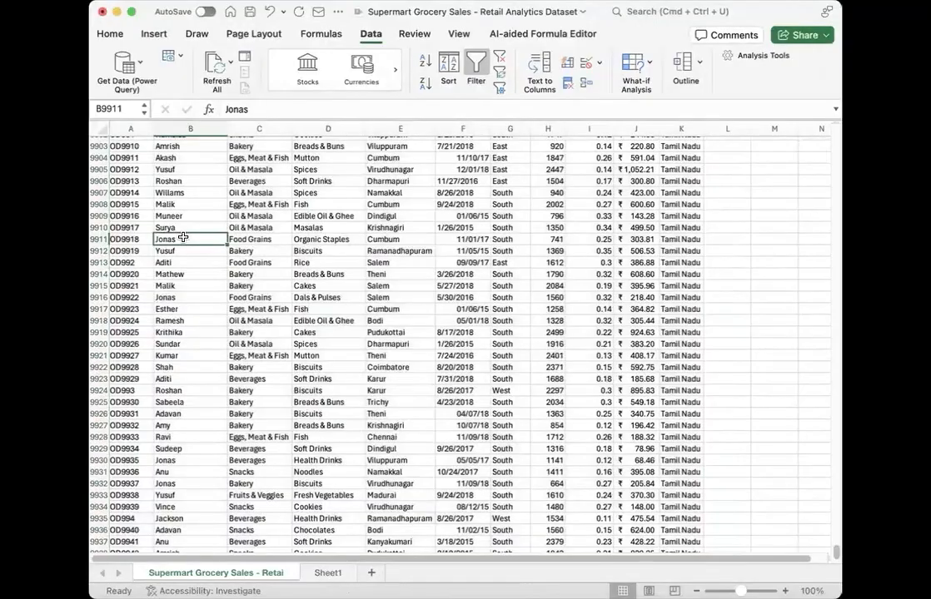
key(ctrl+Up)
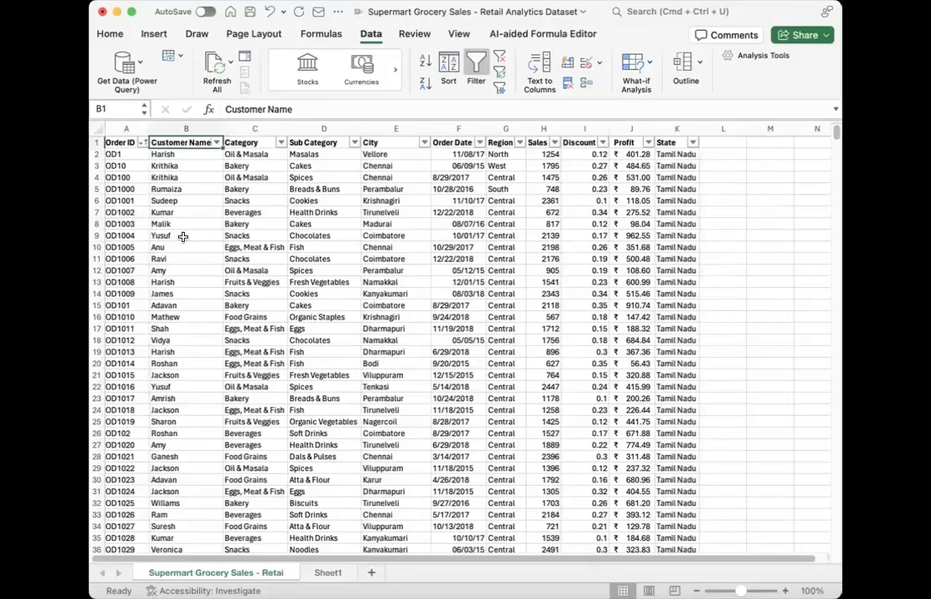
click(544, 129)
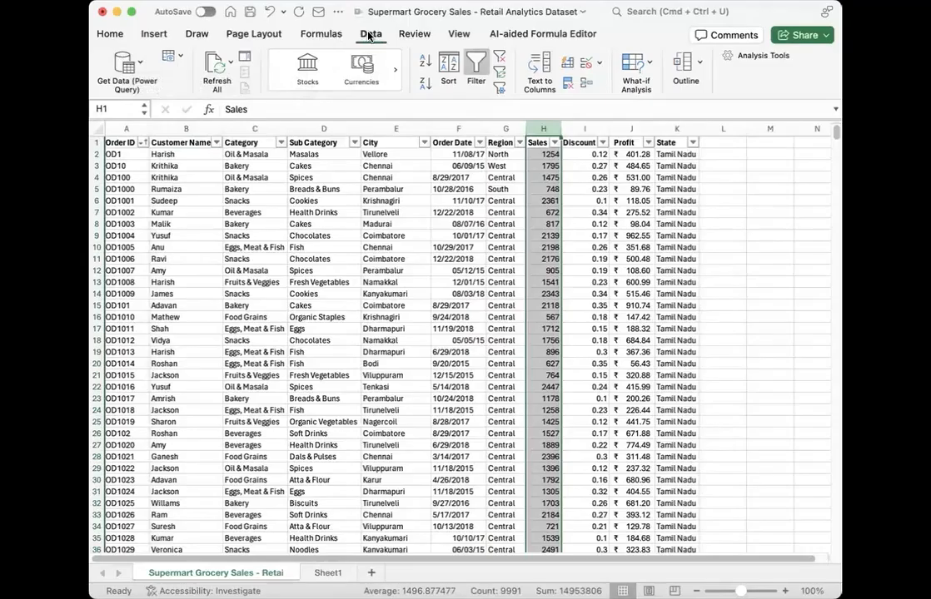
click(105, 35)
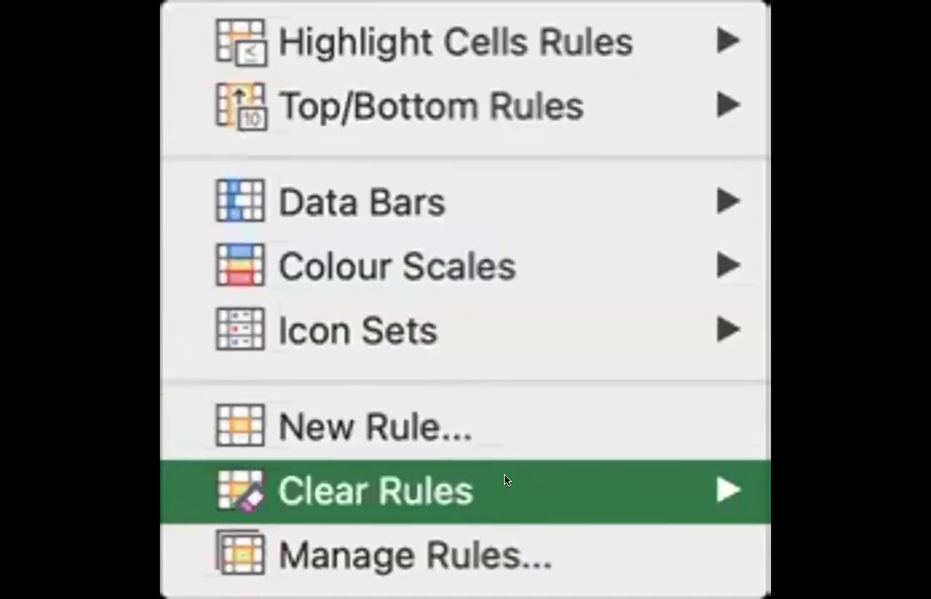
click(469, 533)
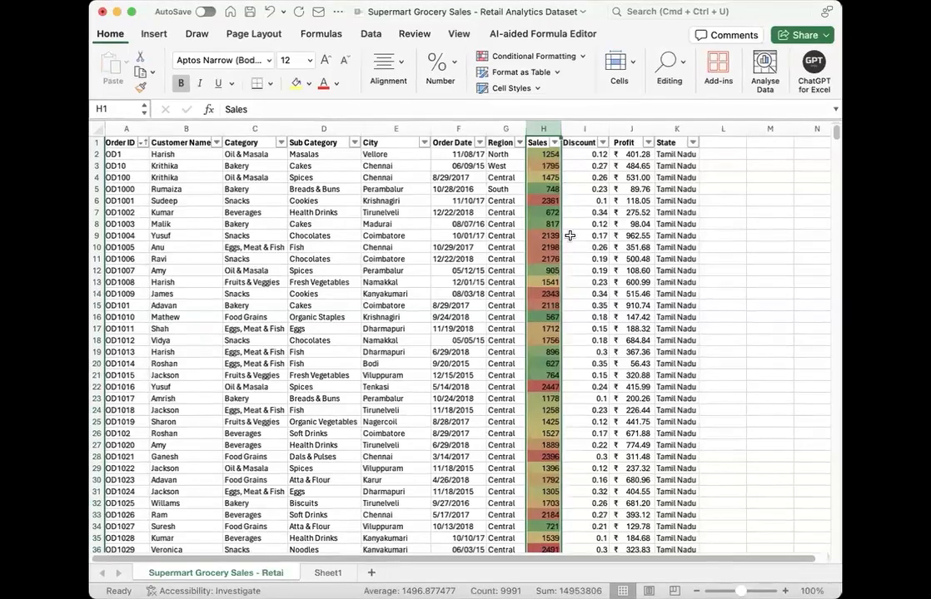
drag(559, 123, 575, 126)
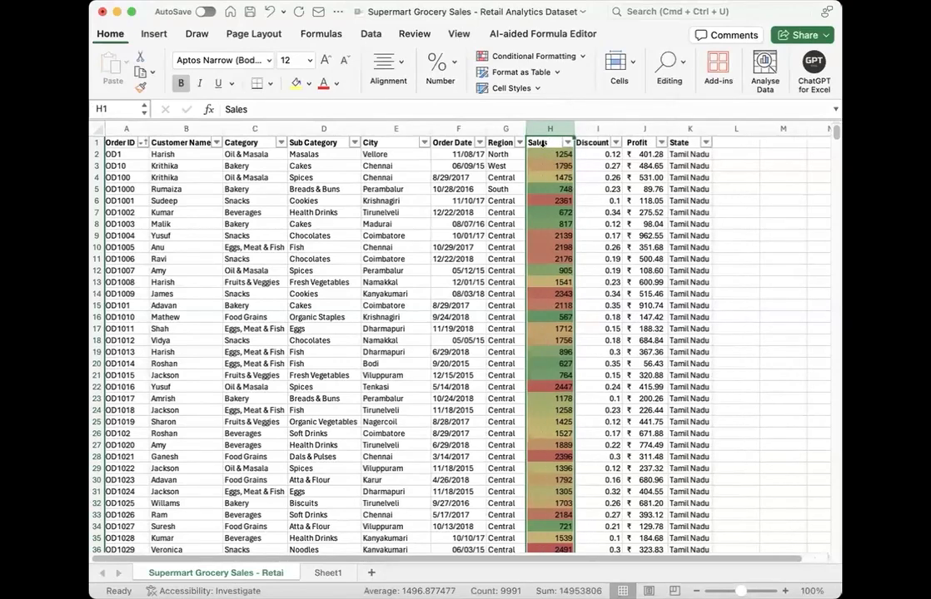
Step: Review the Sales column's graded colour scale rule and its 3-Colour Scale settings in the rule manager
click(579, 55)
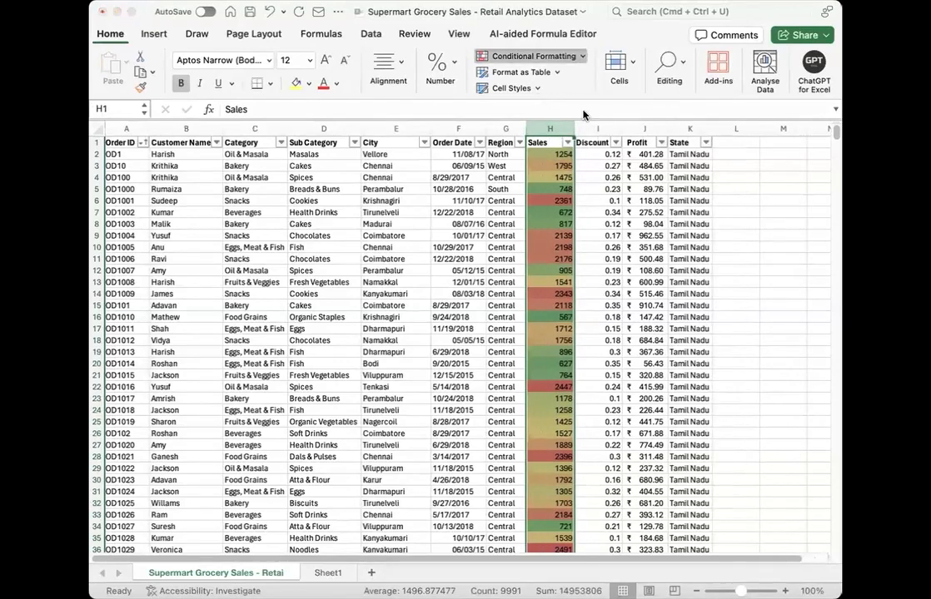
click(550, 214)
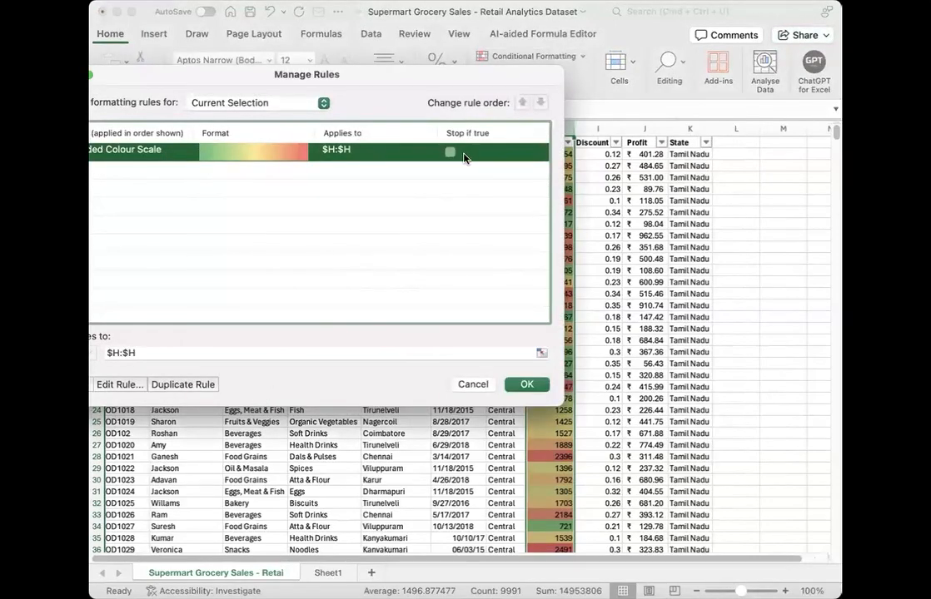
click(133, 385)
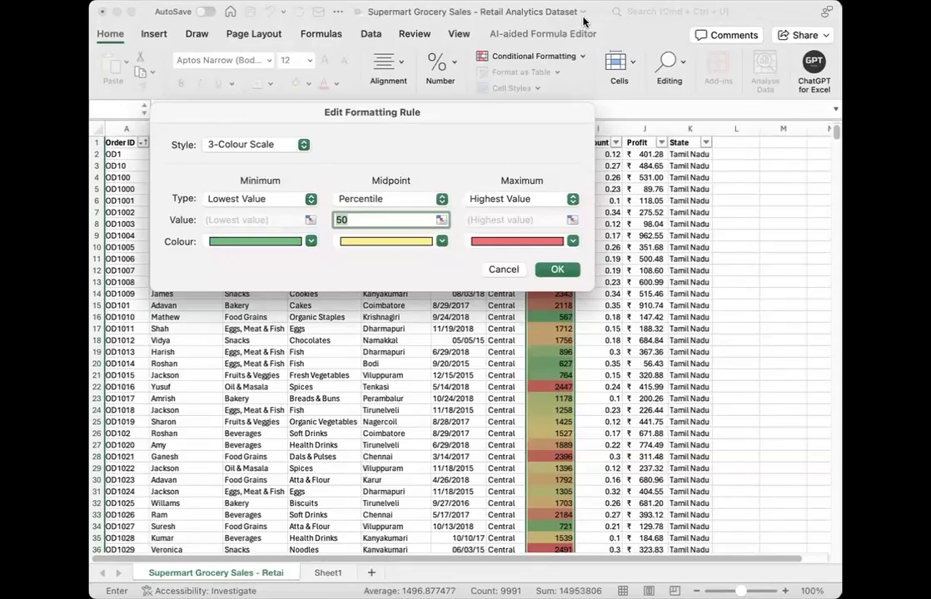
click(554, 269)
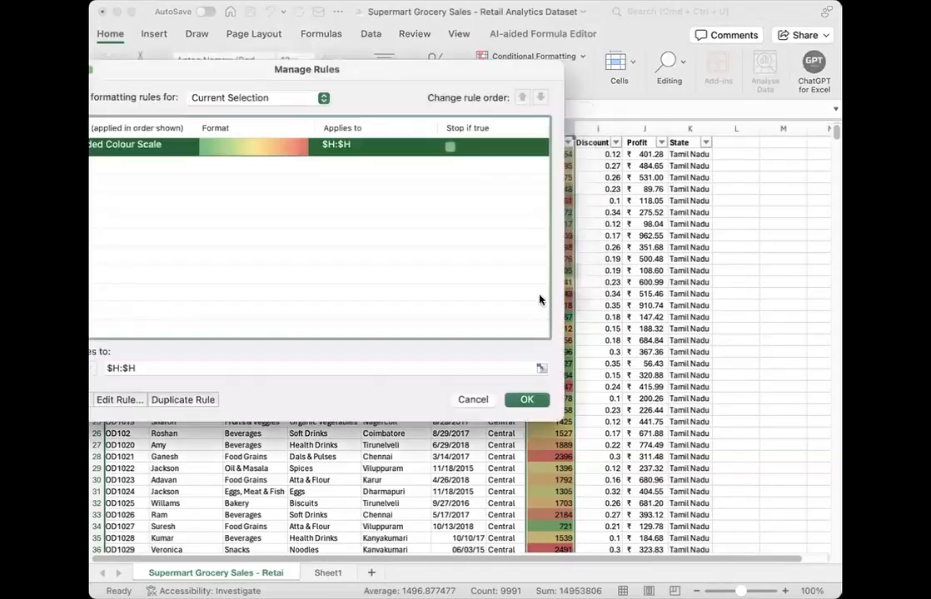
click(523, 401)
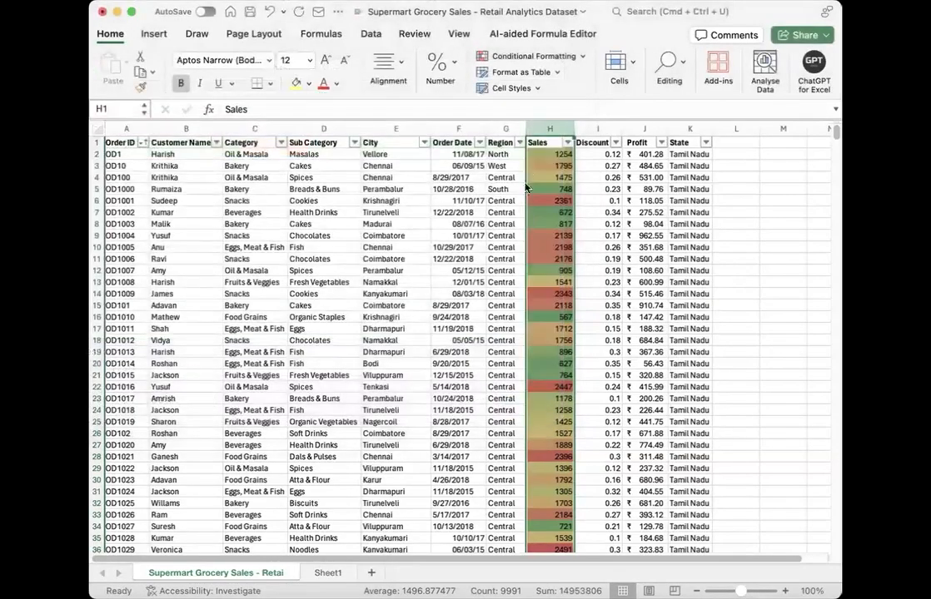
Step: Examine how the colour scale shades low, middle and high Sales values across the dataset rows
click(550, 235)
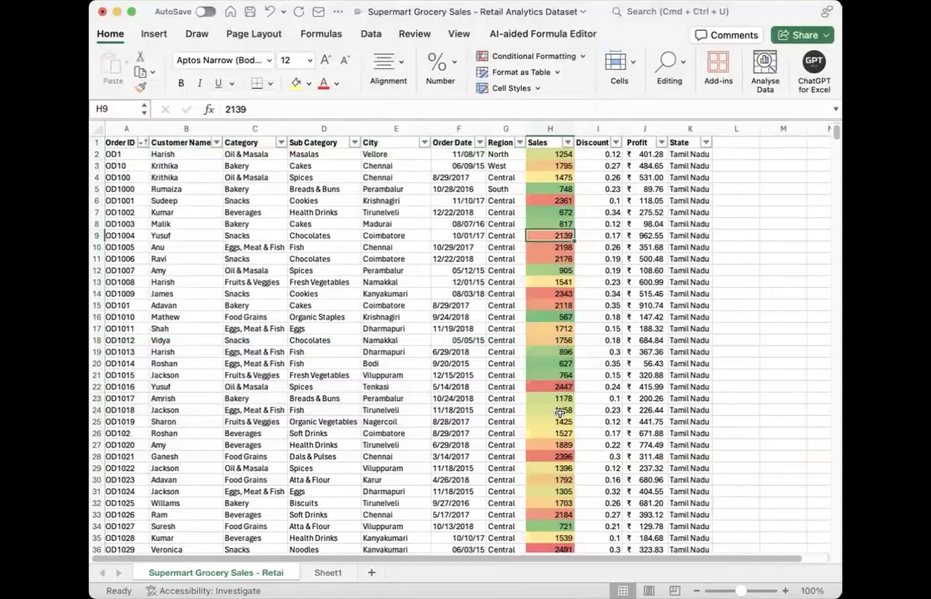
scroll(559, 407, down, 5)
scroll(558, 407, down, 2)
scroll(530, 355, up, 7)
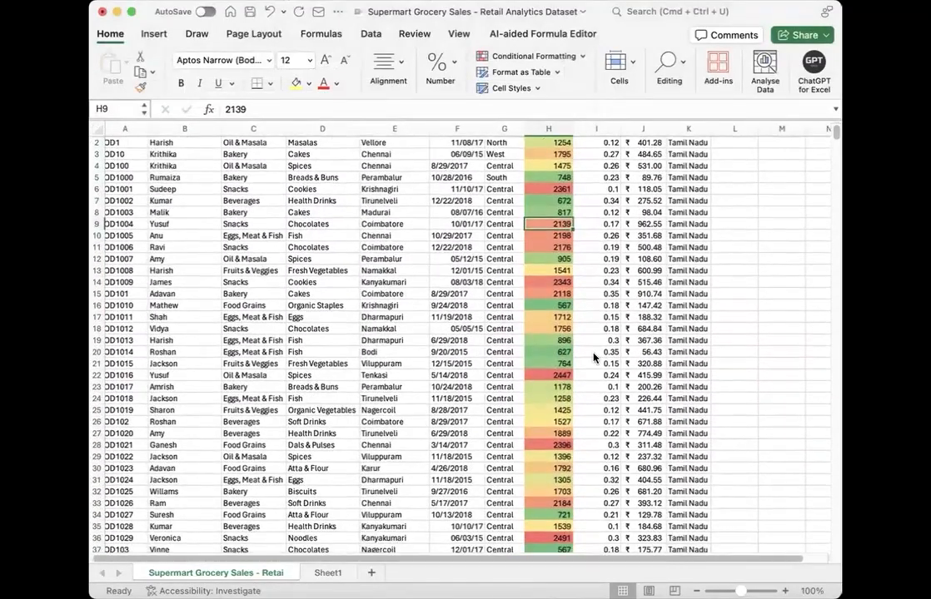
scroll(594, 358, down, 20)
scroll(593, 358, down, 3)
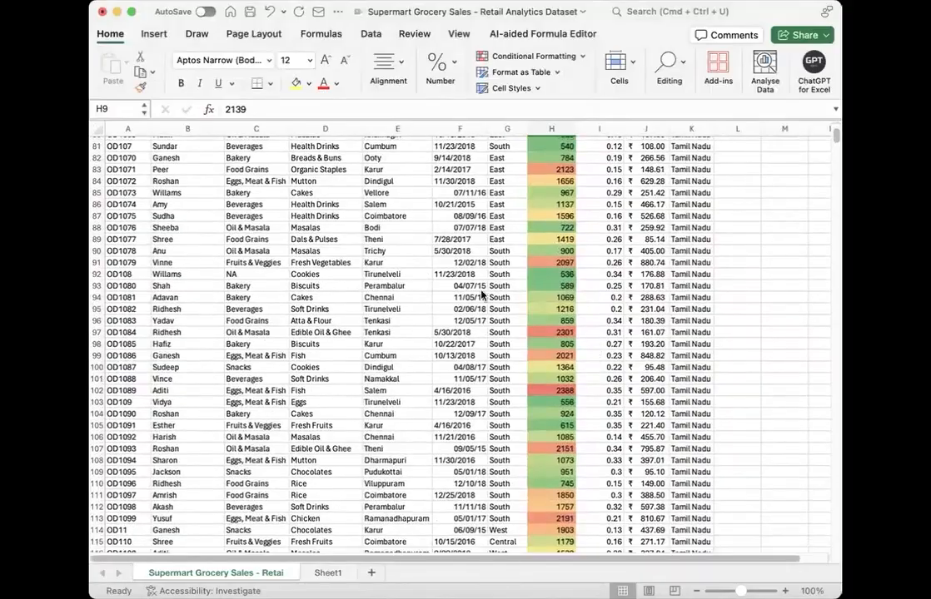
scroll(481, 298, up, 15)
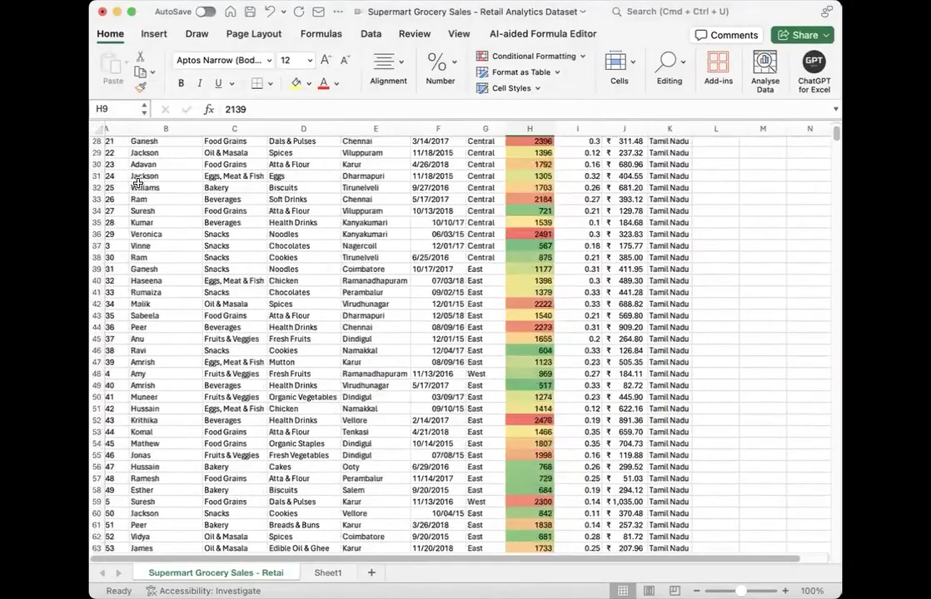
scroll(116, 175, up, 8)
click(96, 192)
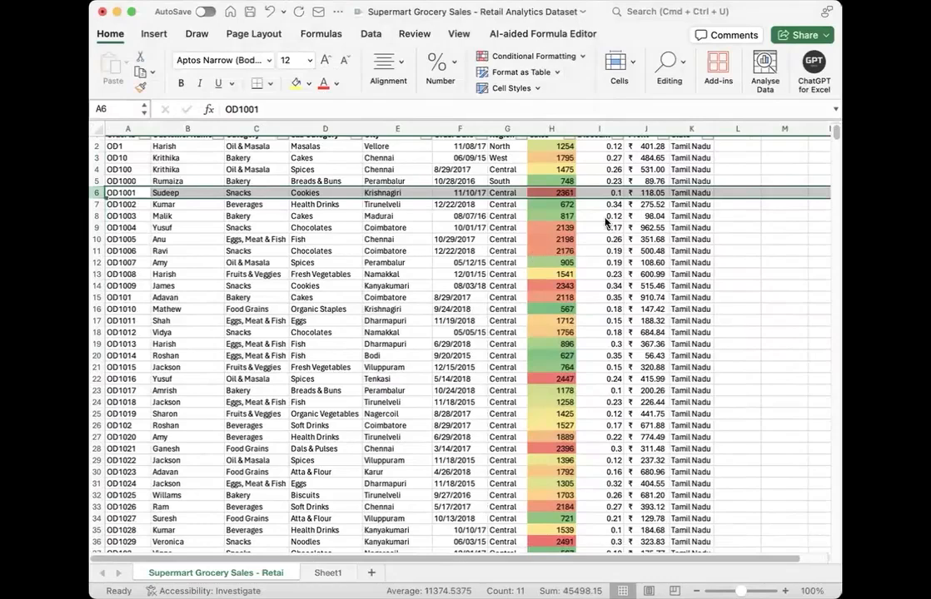
click(511, 248)
Step: Clear the conditional formatting rules from the Sales column
scroll(512, 248, up, 1)
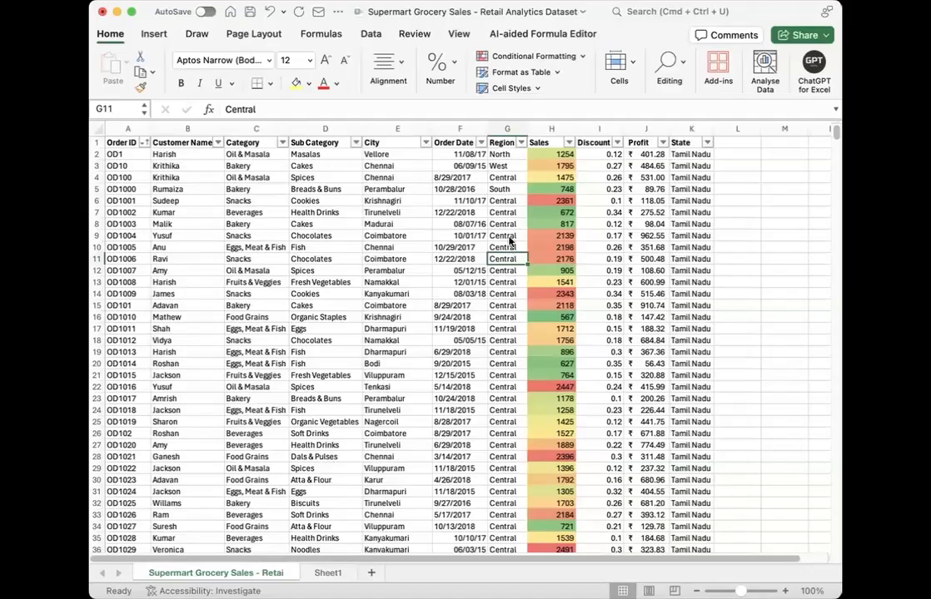
click(553, 129)
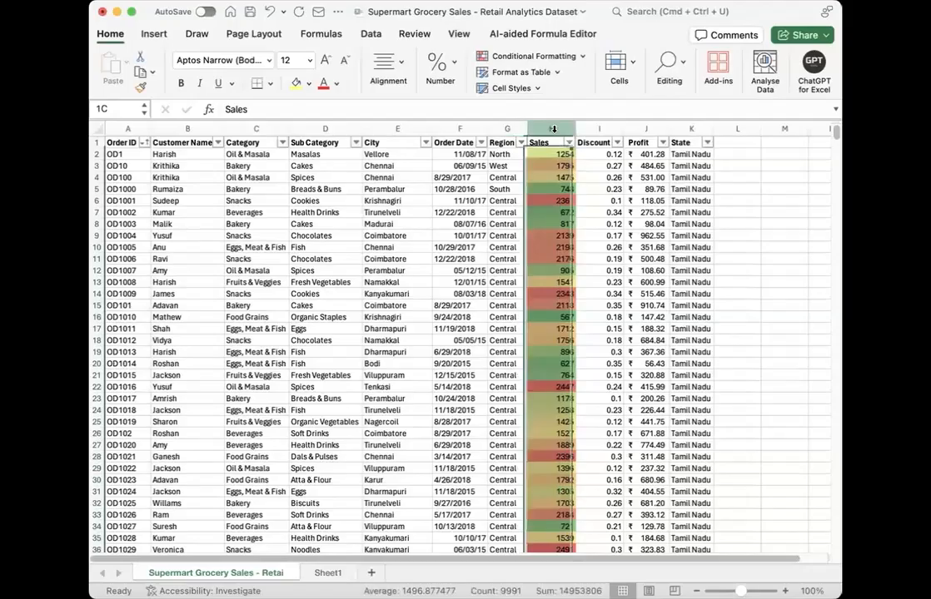
click(581, 56)
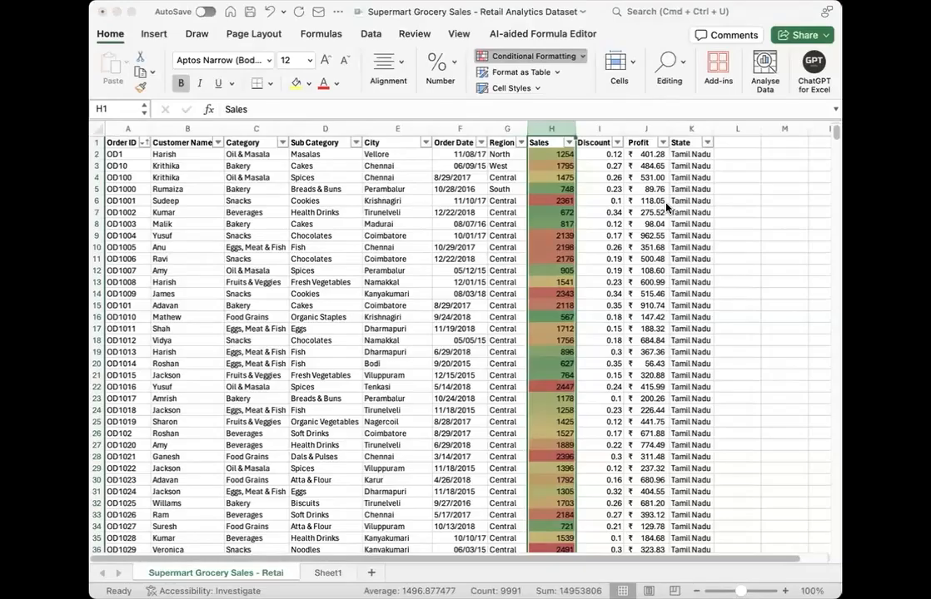
Step: Start a new Classic-style conditional formatting rule for the entire Supermart dataset
click(379, 271)
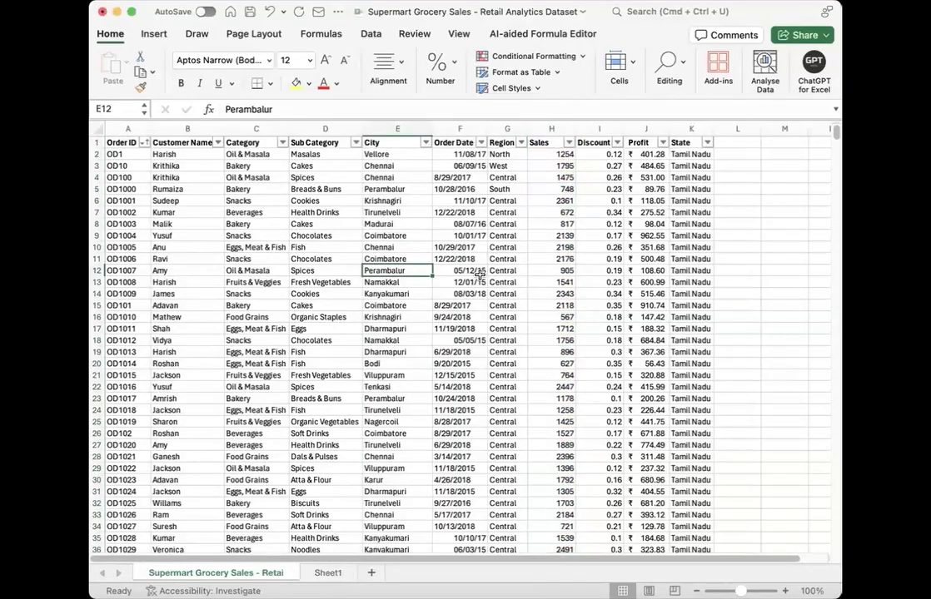
key(super+a)
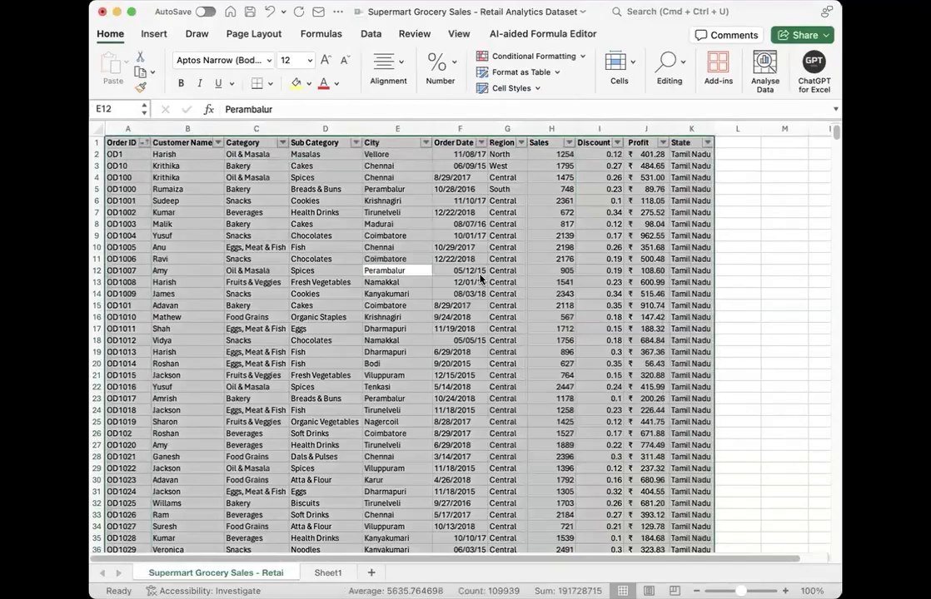
click(584, 58)
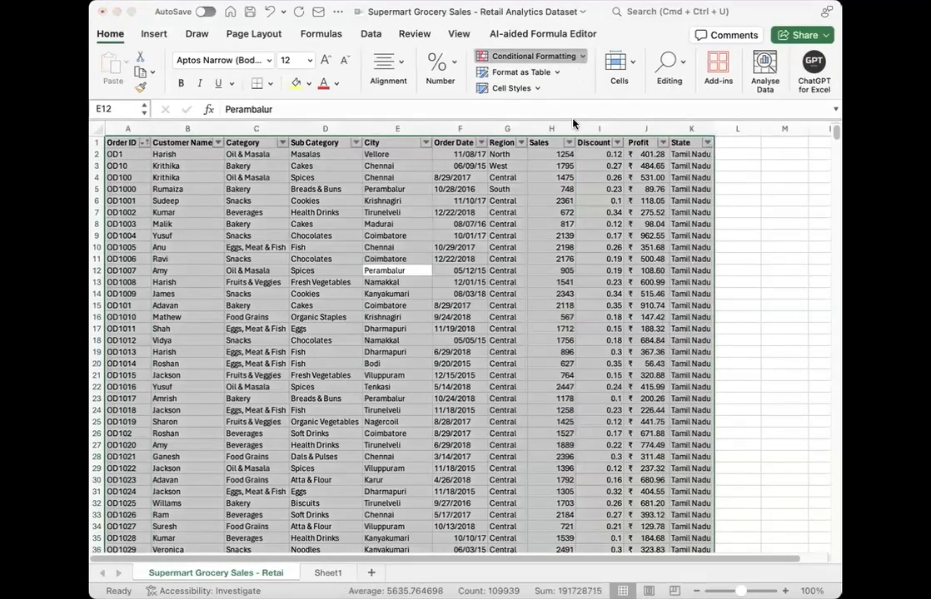
click(535, 190)
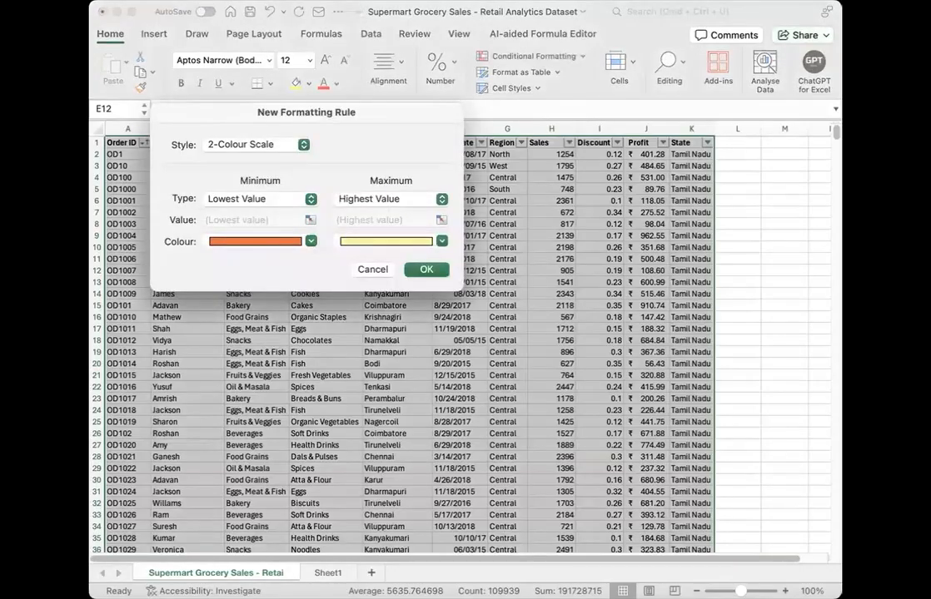
click(92, 29)
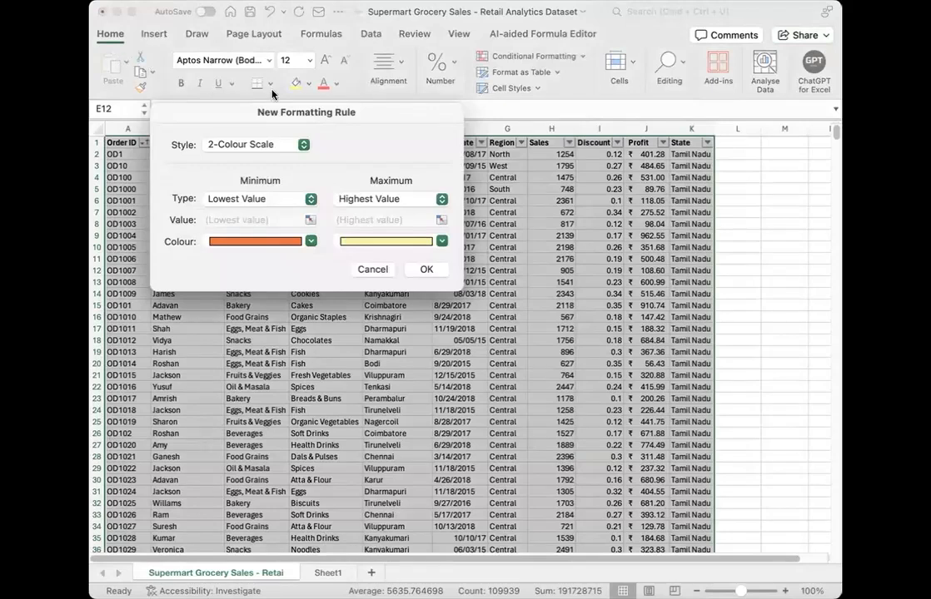
drag(310, 113, 403, 173)
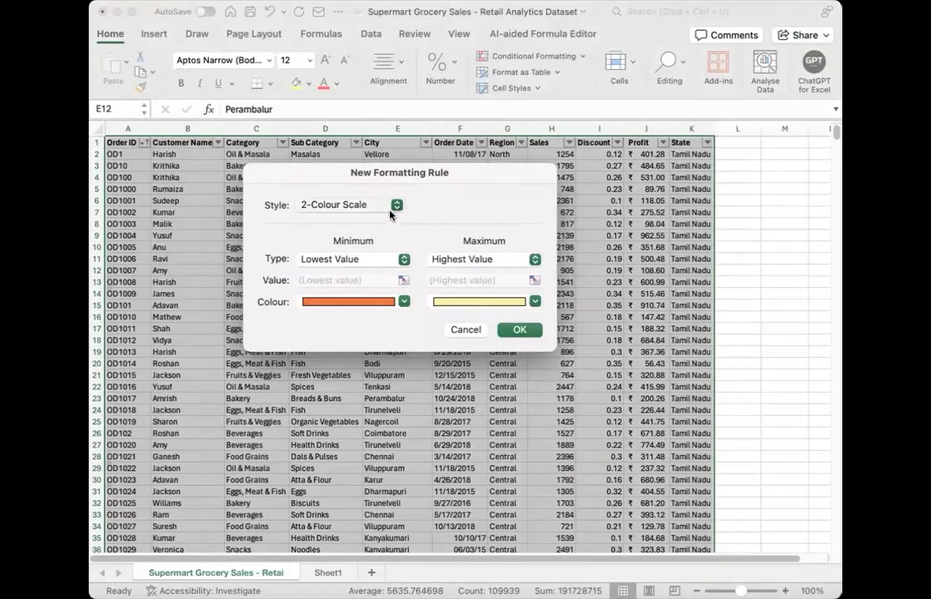
click(397, 208)
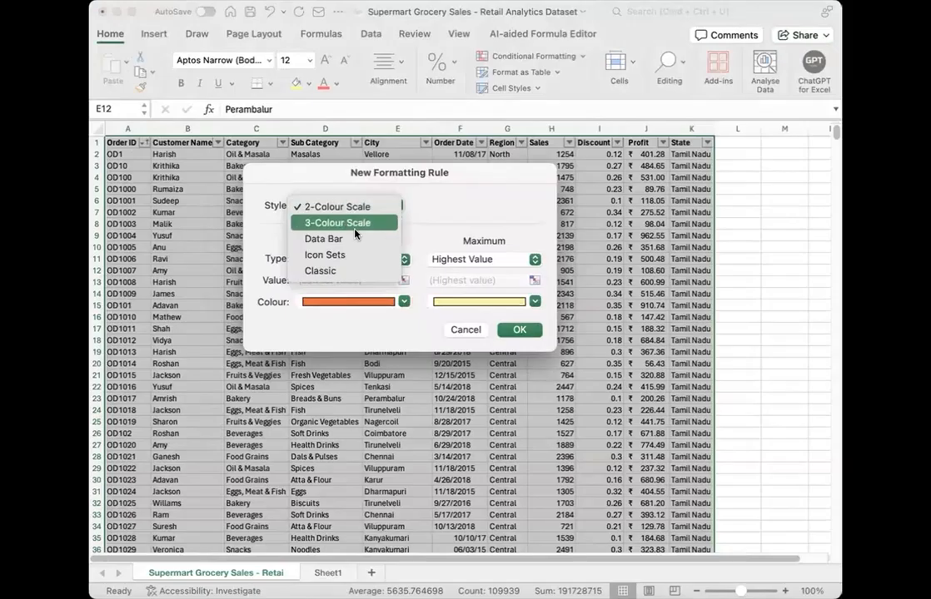
click(353, 273)
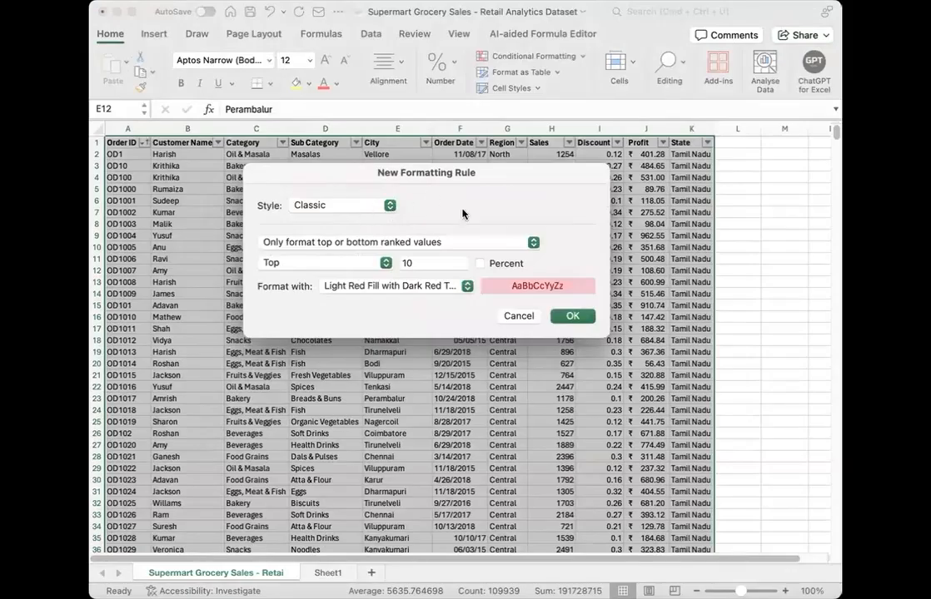
Step: Set the rule to format values below the average with Light Red Fill and apply it to the whole dataset
click(530, 243)
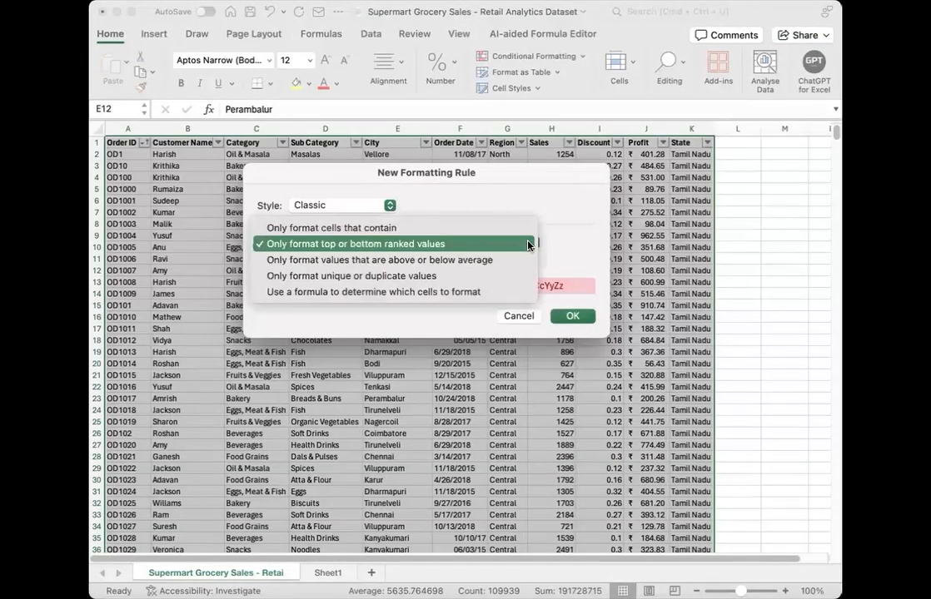
click(438, 261)
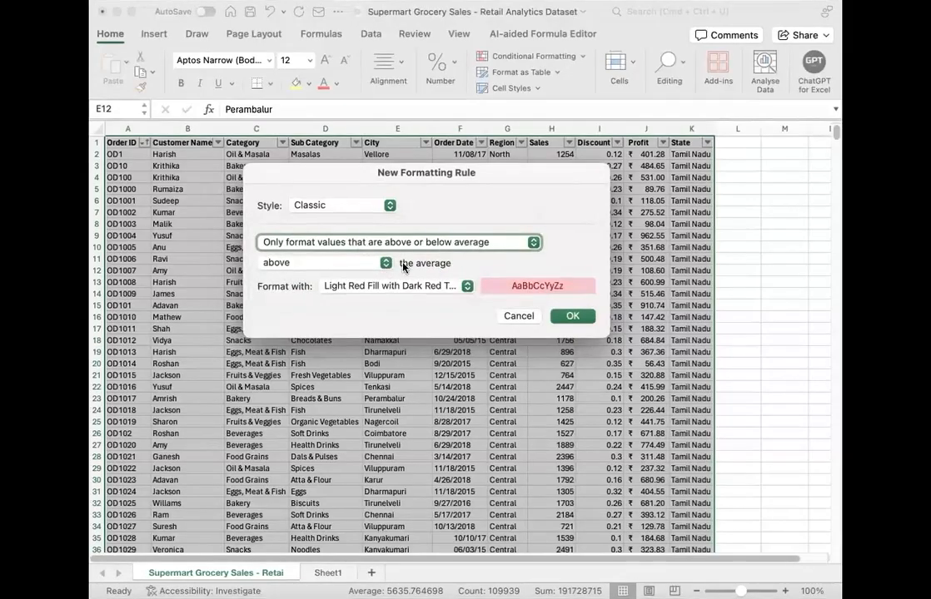
click(333, 263)
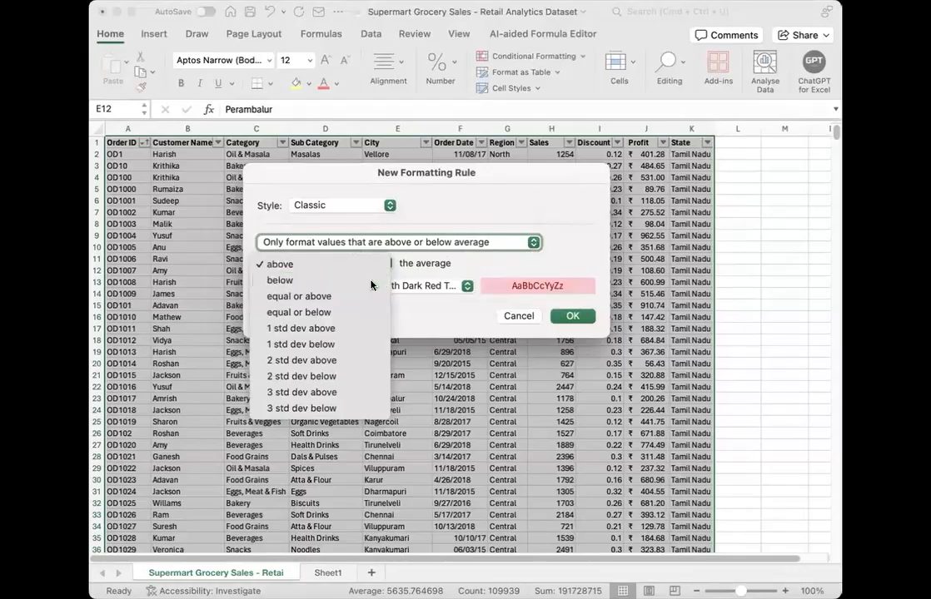
click(320, 280)
click(465, 286)
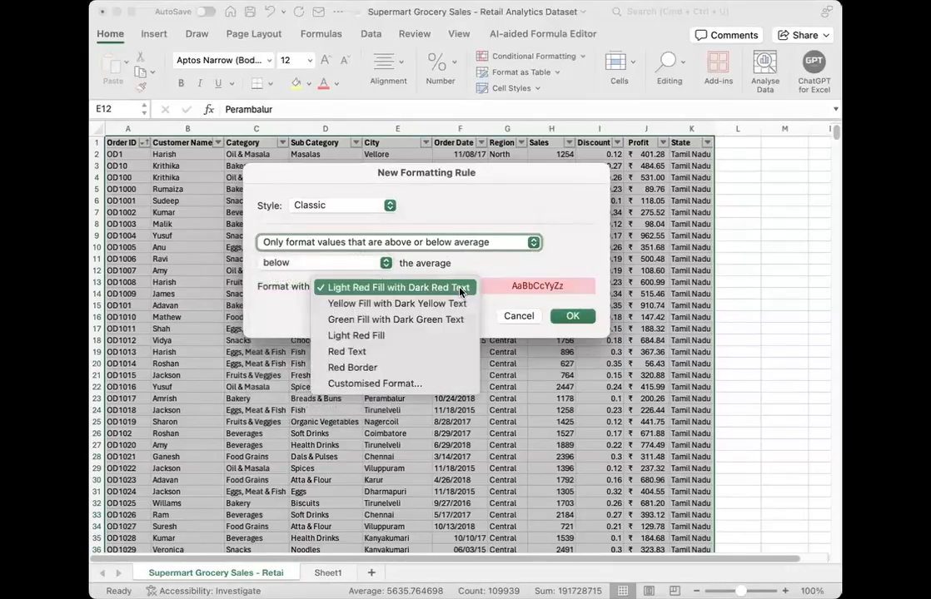
click(405, 336)
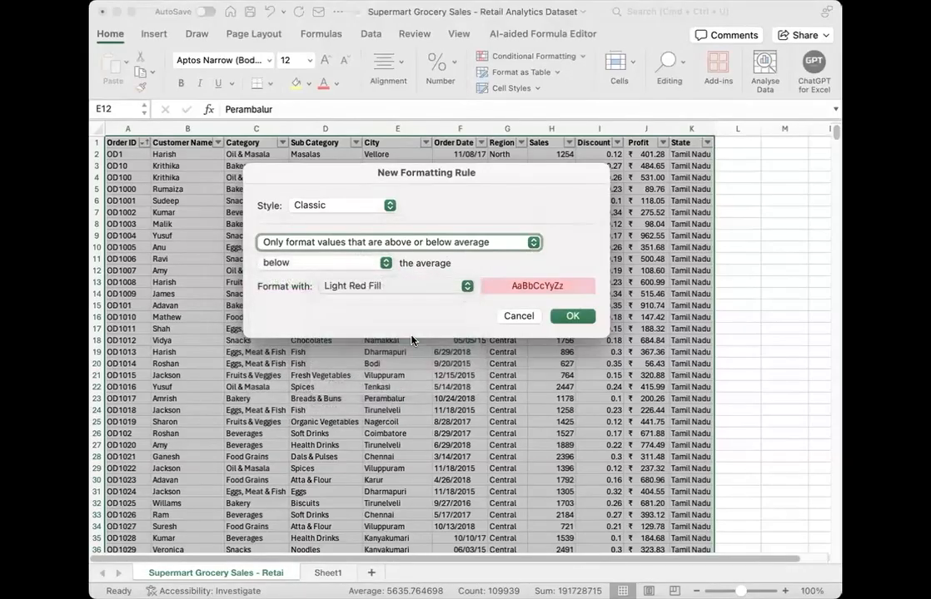
click(569, 315)
click(507, 305)
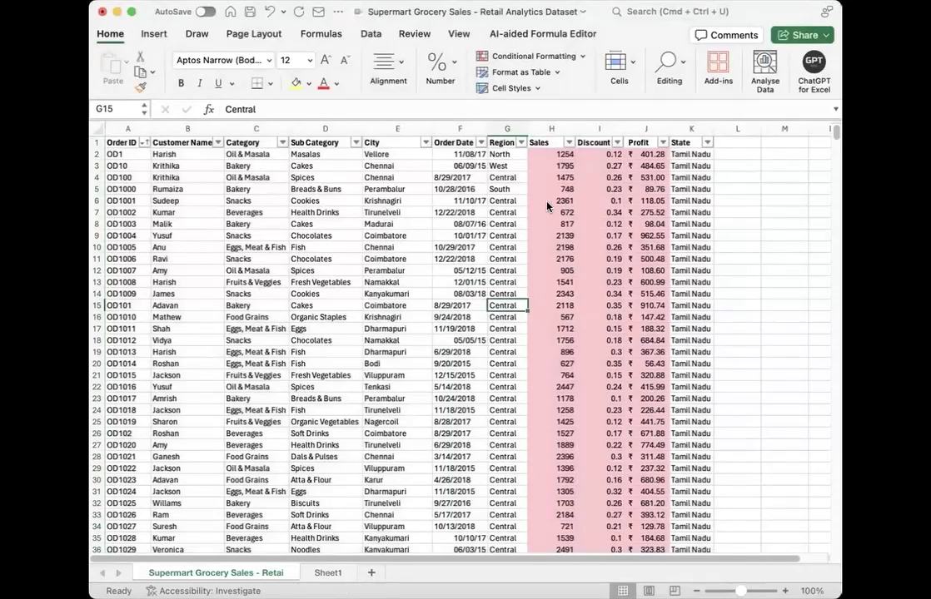
Step: Check the red shading in the Sales, Discount and Profit columns and clear the conditional formatting rules from the whole dataset
click(541, 223)
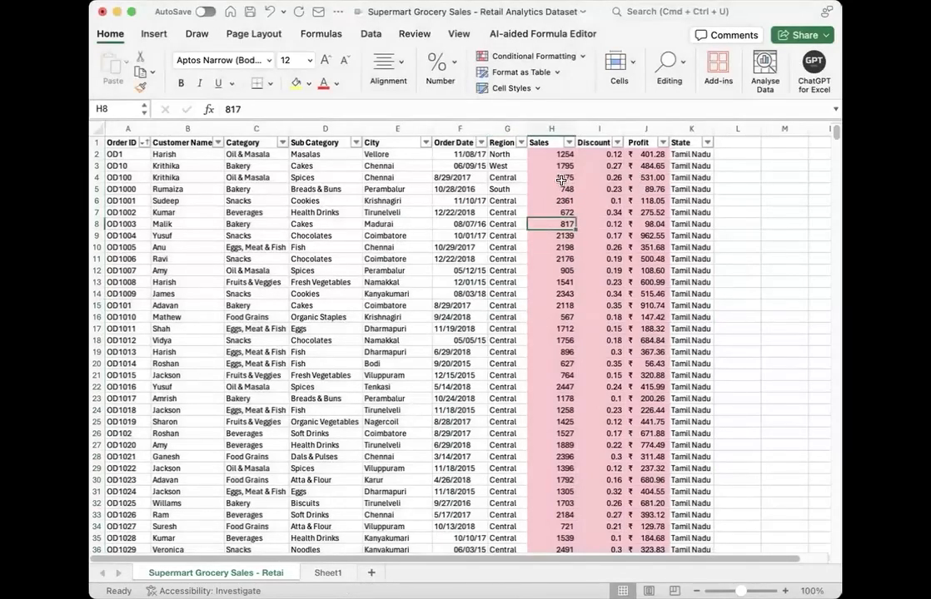
scroll(562, 242, down, 3)
scroll(562, 241, up, 3)
drag(539, 154, 654, 258)
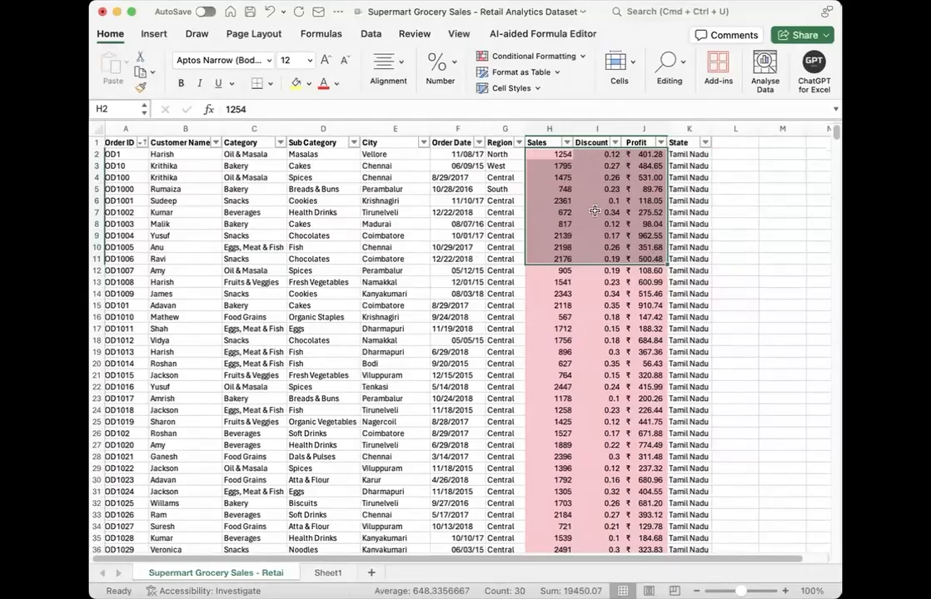
key(super+a)
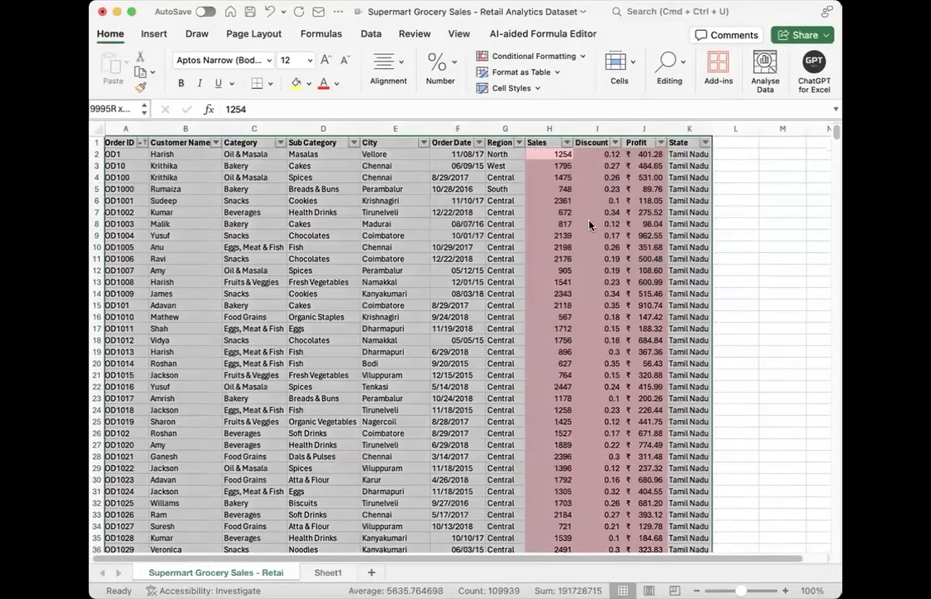
click(583, 57)
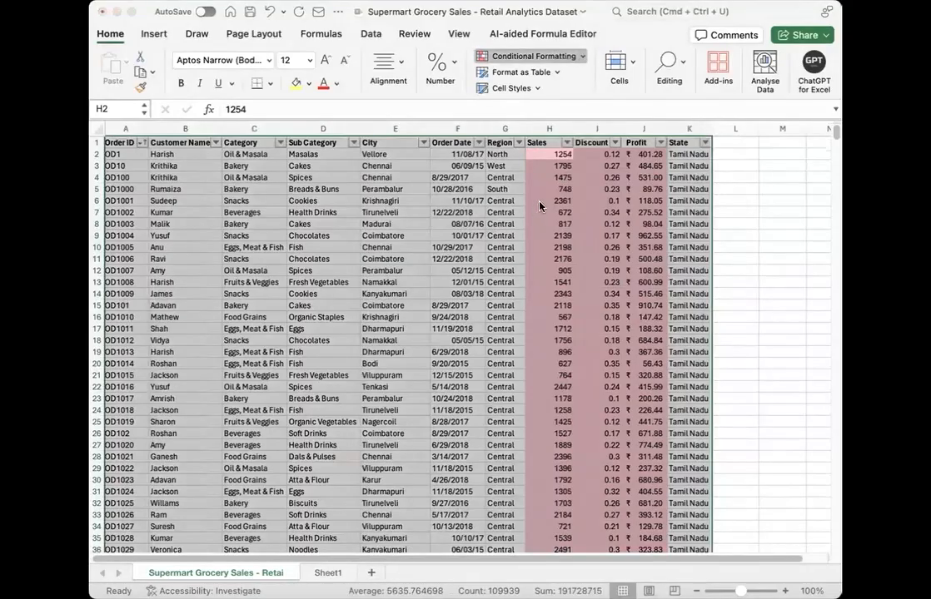
click(699, 212)
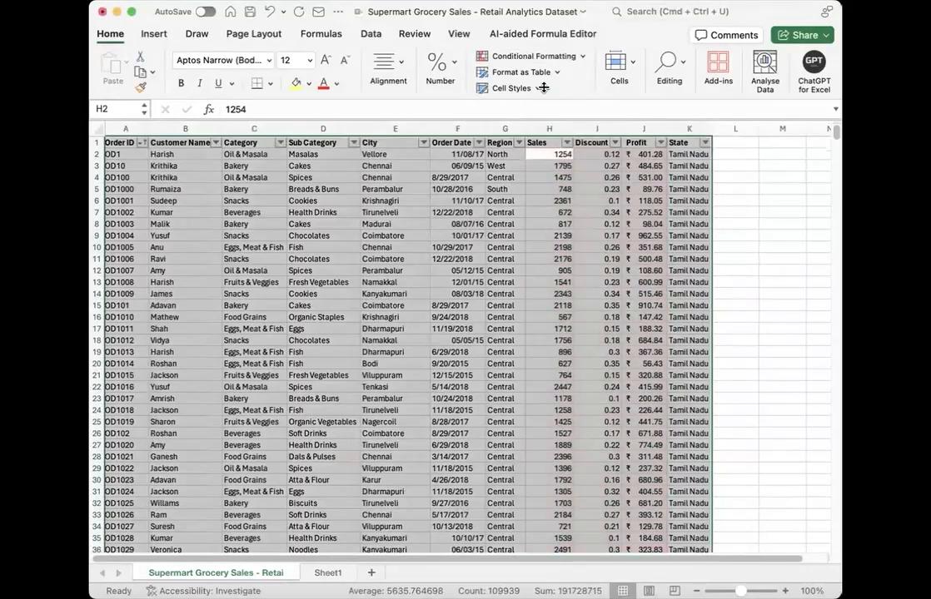
click(555, 154)
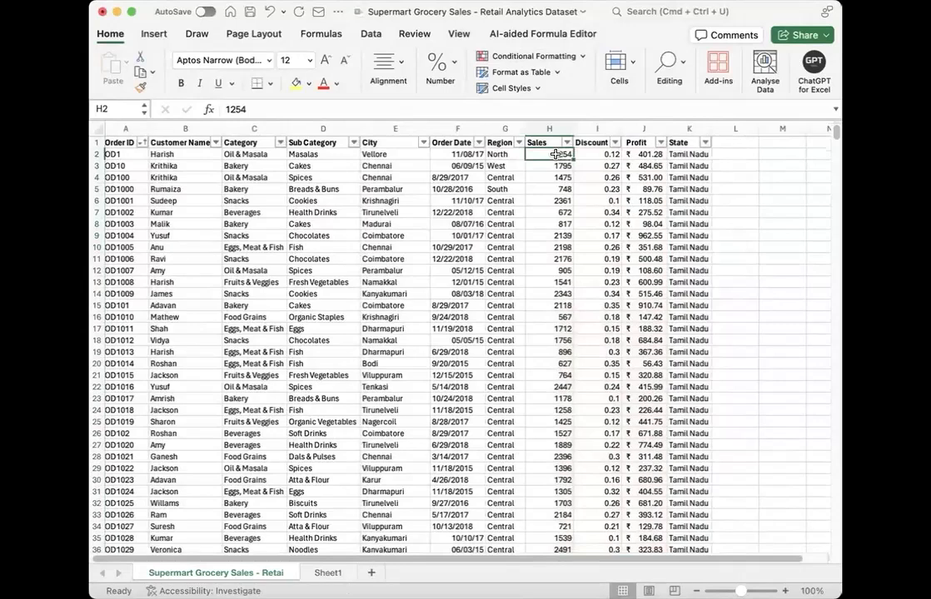
Step: Start a new Classic-style conditional formatting rule for the Sales column only
click(549, 129)
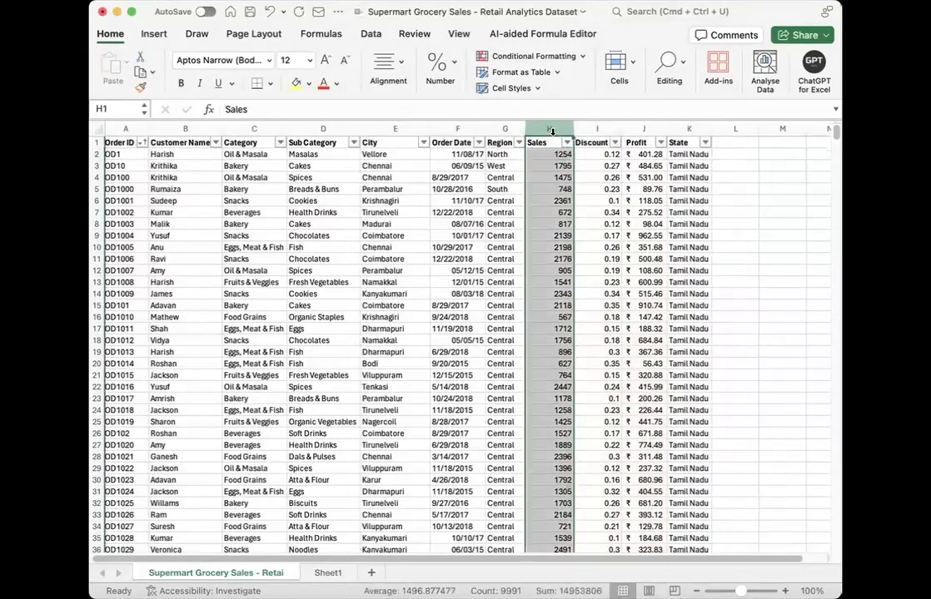
click(580, 57)
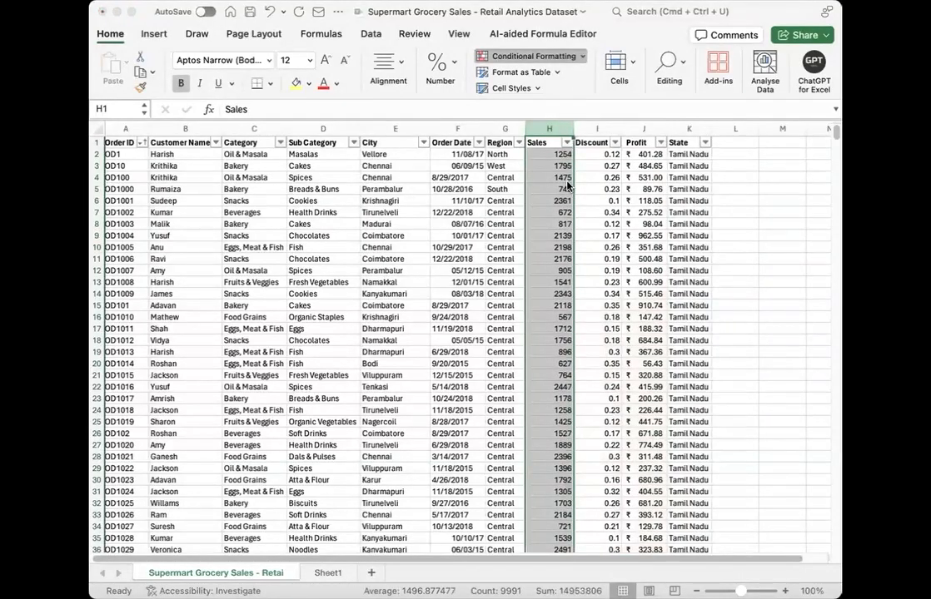
click(567, 186)
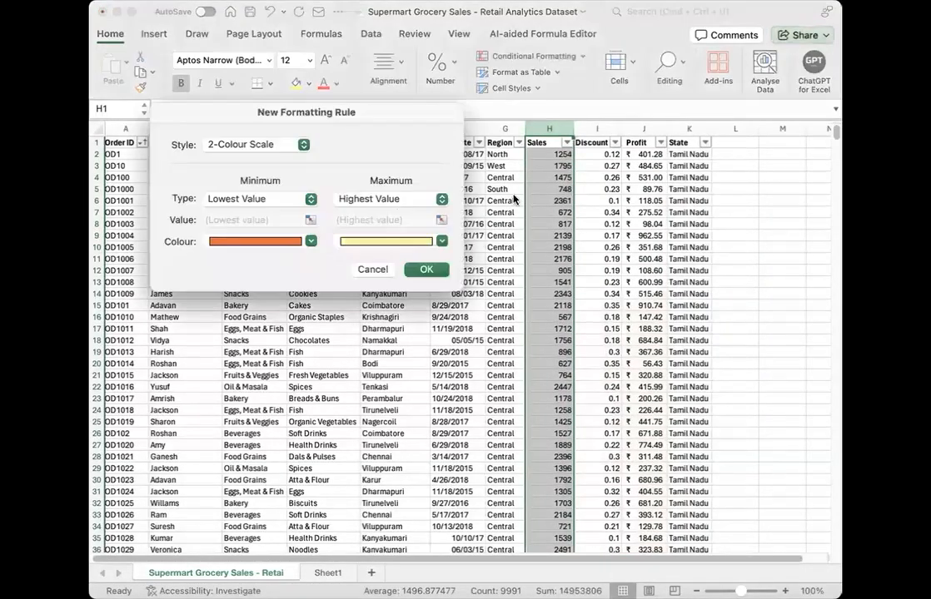
click(286, 145)
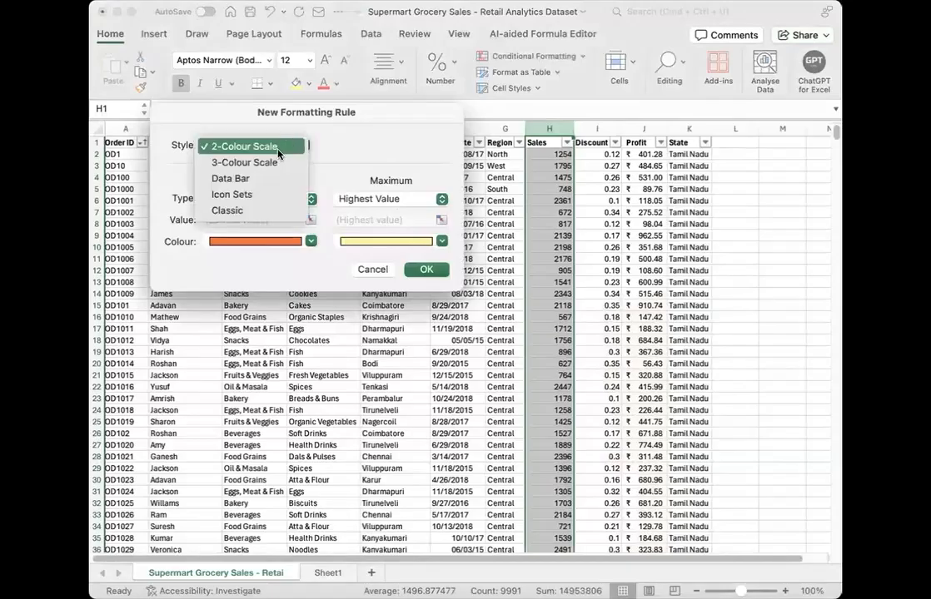
click(251, 214)
Step: Make the Sales rule format values below the average with Light Red Fill and apply it
click(301, 183)
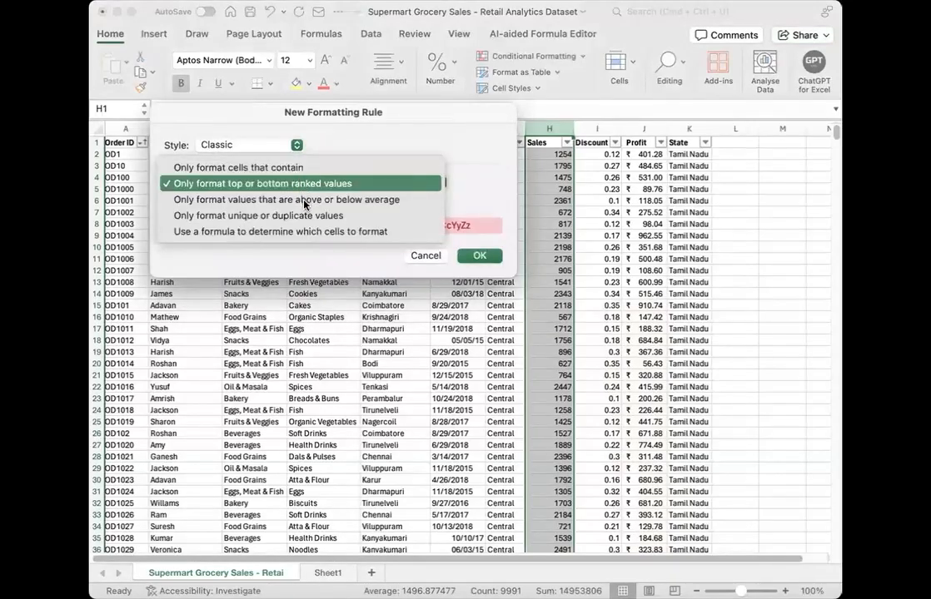
click(304, 201)
click(250, 202)
click(200, 215)
click(311, 224)
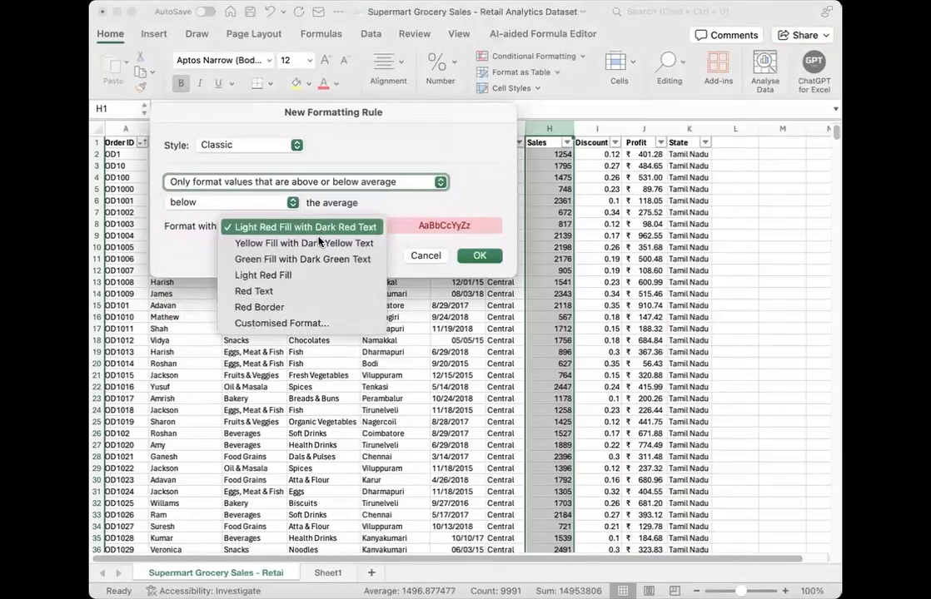
click(283, 276)
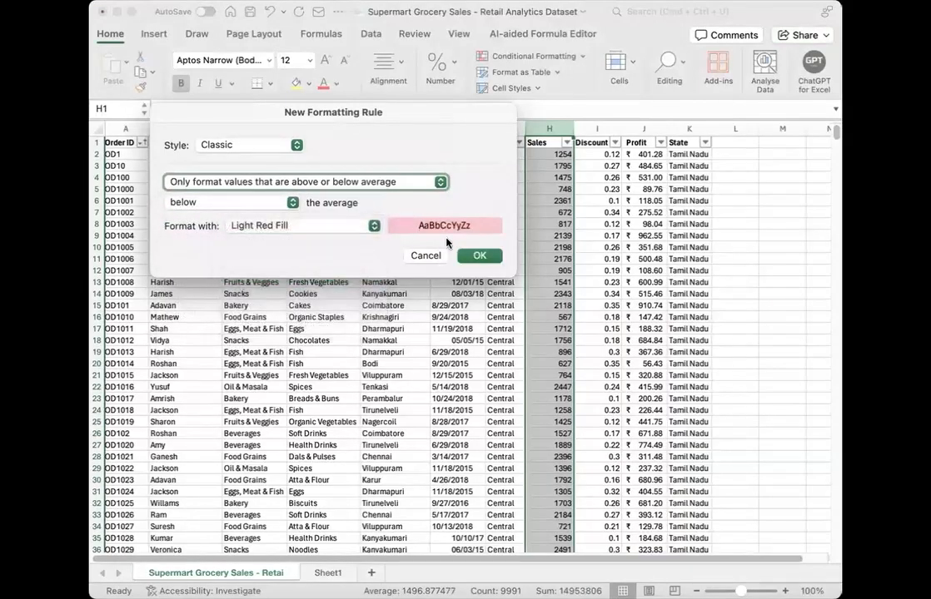
click(472, 256)
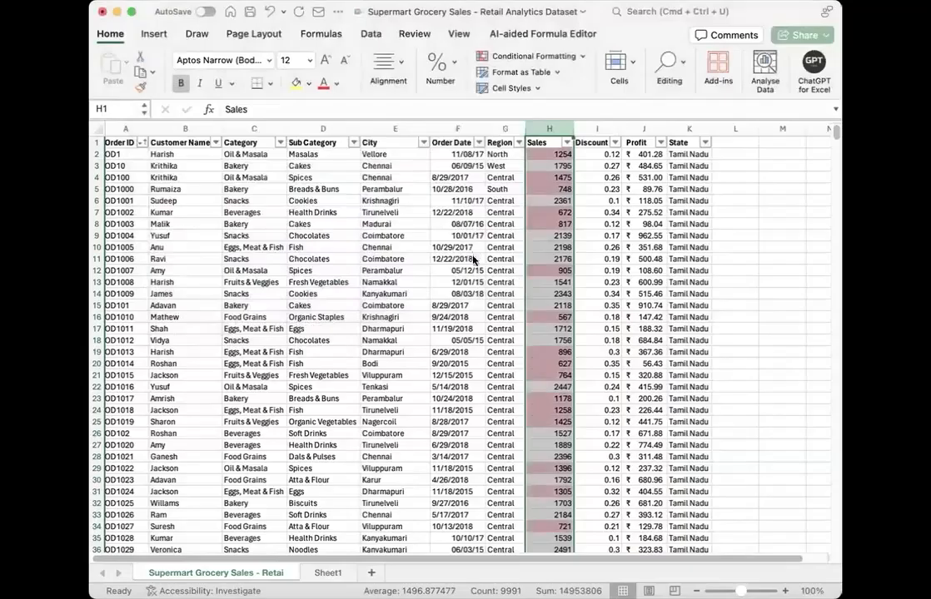
click(457, 306)
Step: Review the highlighted below-average Sales values and clear the conditional formatting from the Sales column
drag(559, 154, 563, 353)
drag(560, 367, 546, 436)
click(477, 422)
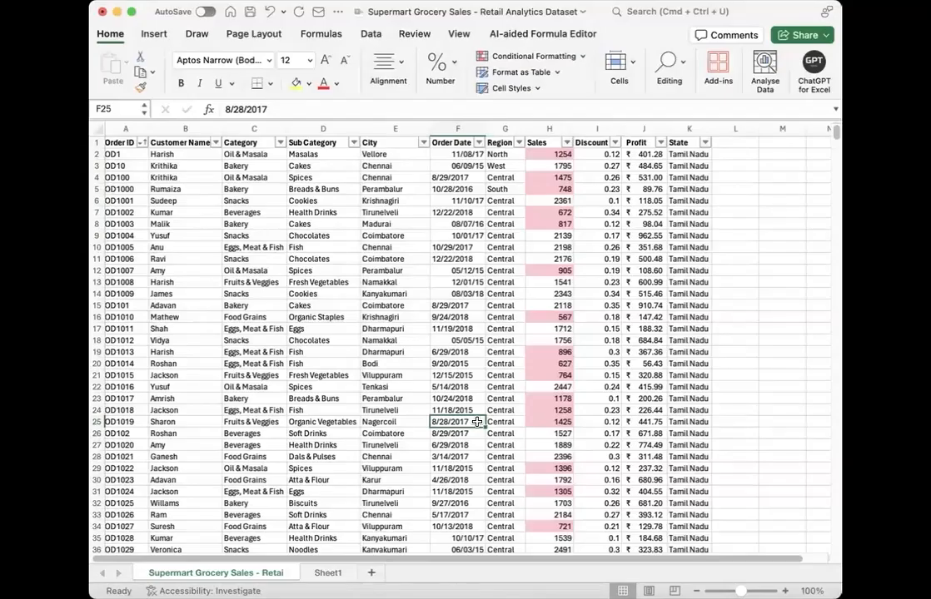
click(552, 129)
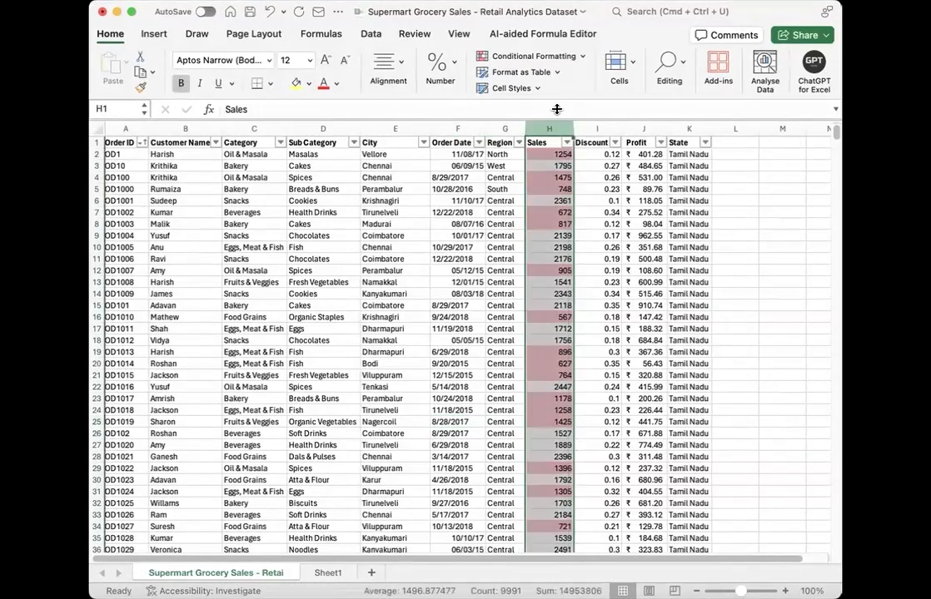
click(580, 57)
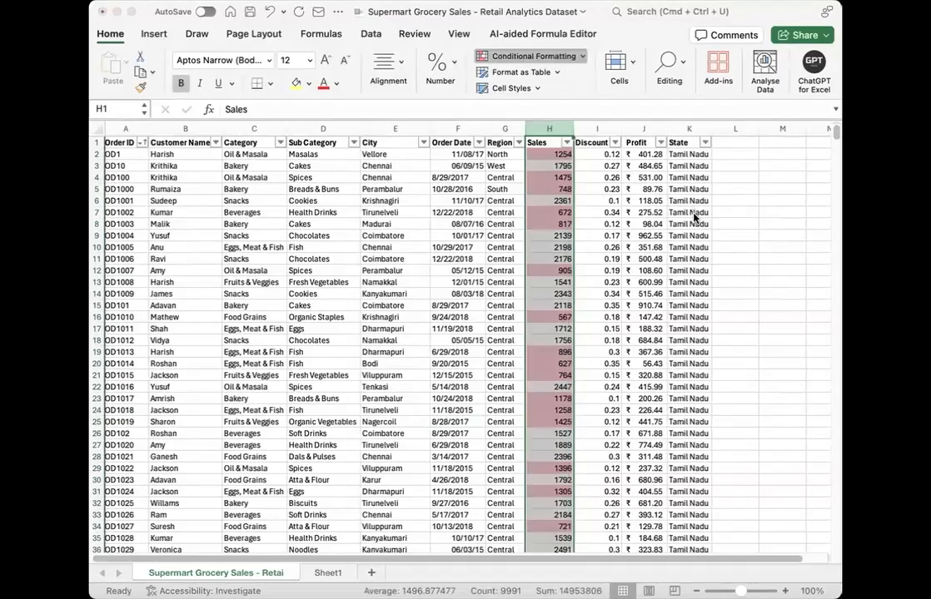
key(Escape)
click(323, 340)
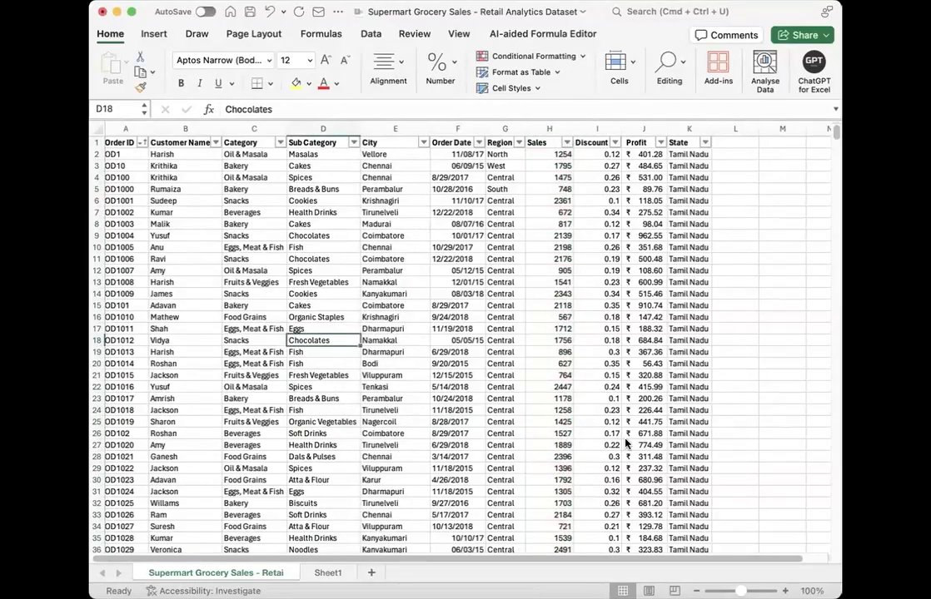
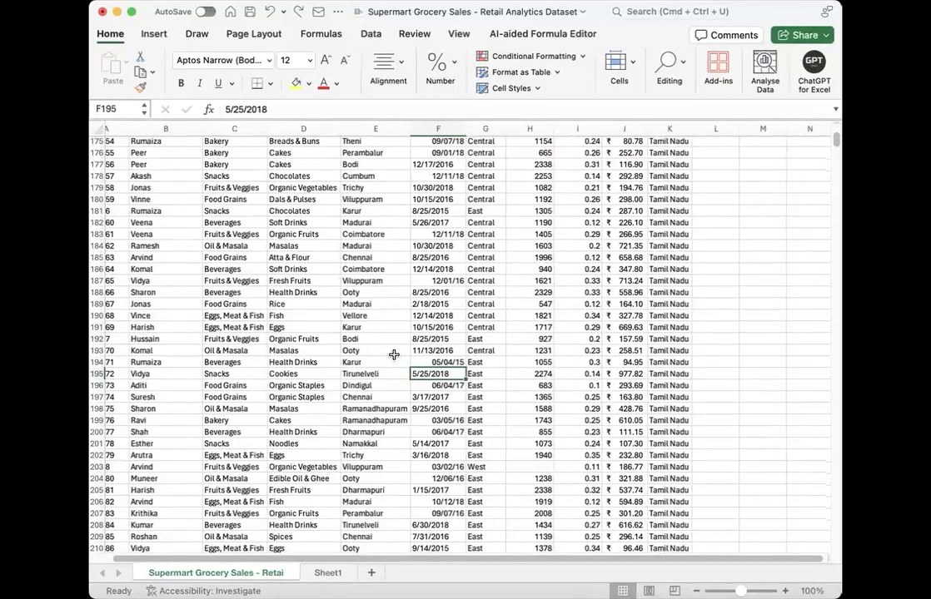
Step: Enter the text null in cell M4, outside the dataset
scroll(394, 356, up, 20)
scroll(394, 355, up, 5)
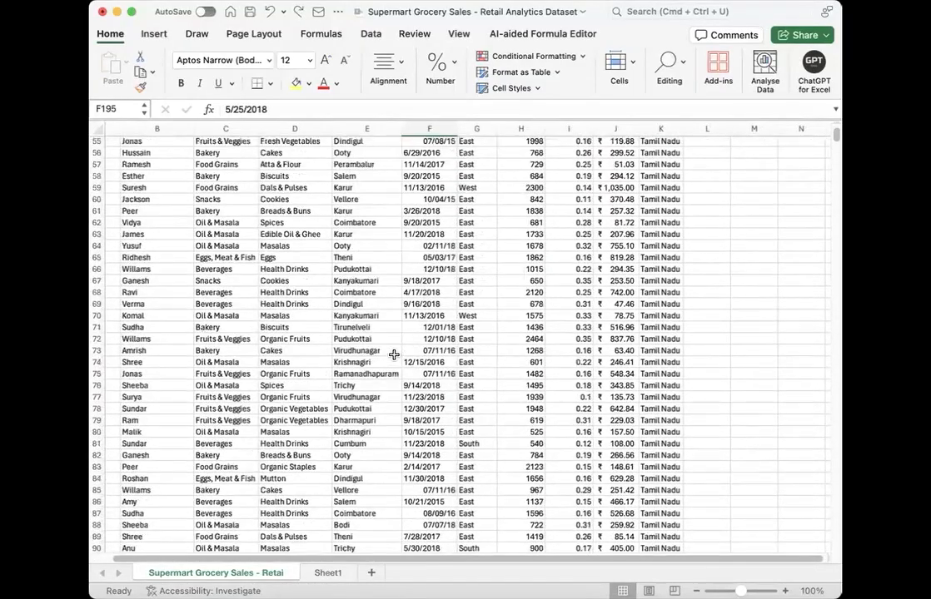
click(391, 353)
key(super+Up)
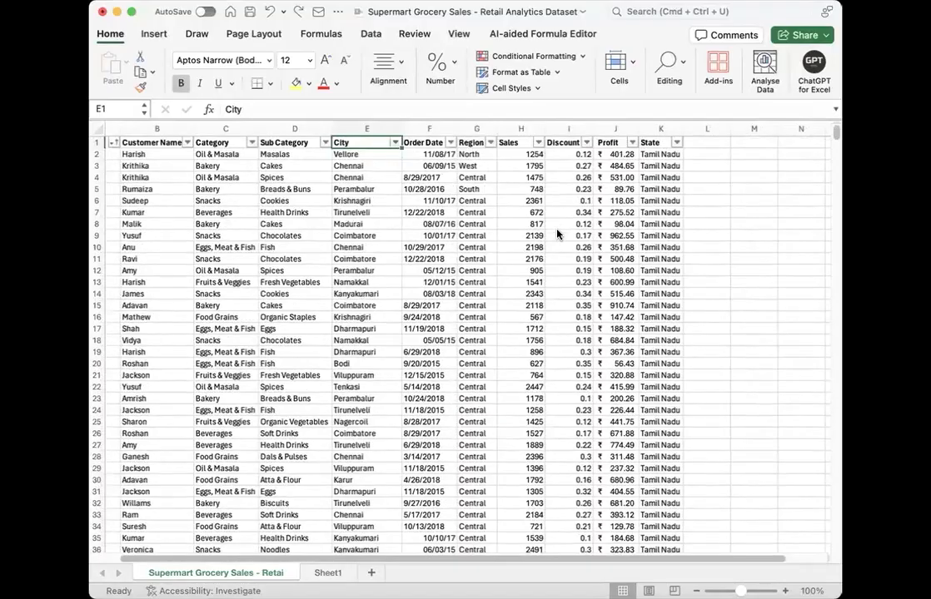
click(557, 234)
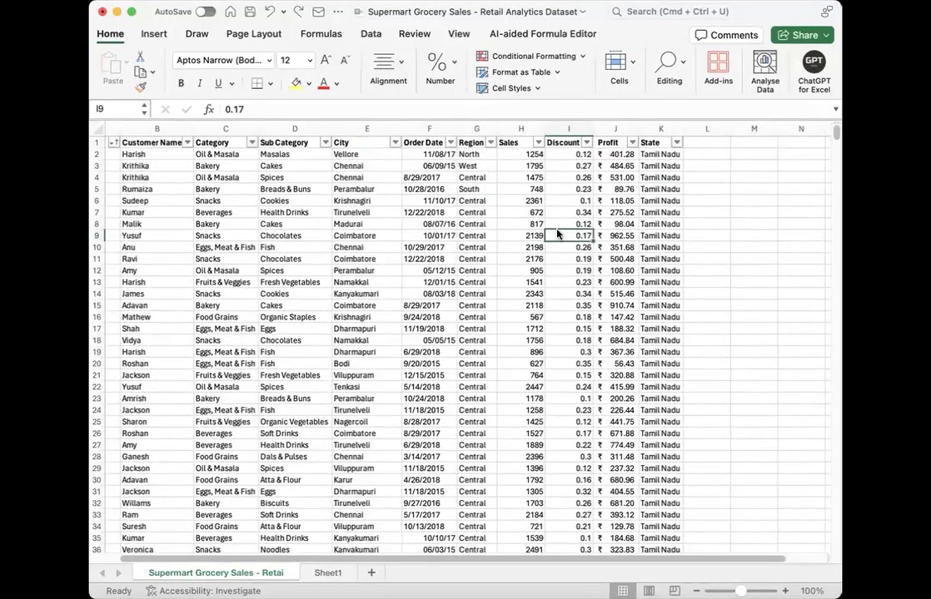
scroll(557, 235, left, 2)
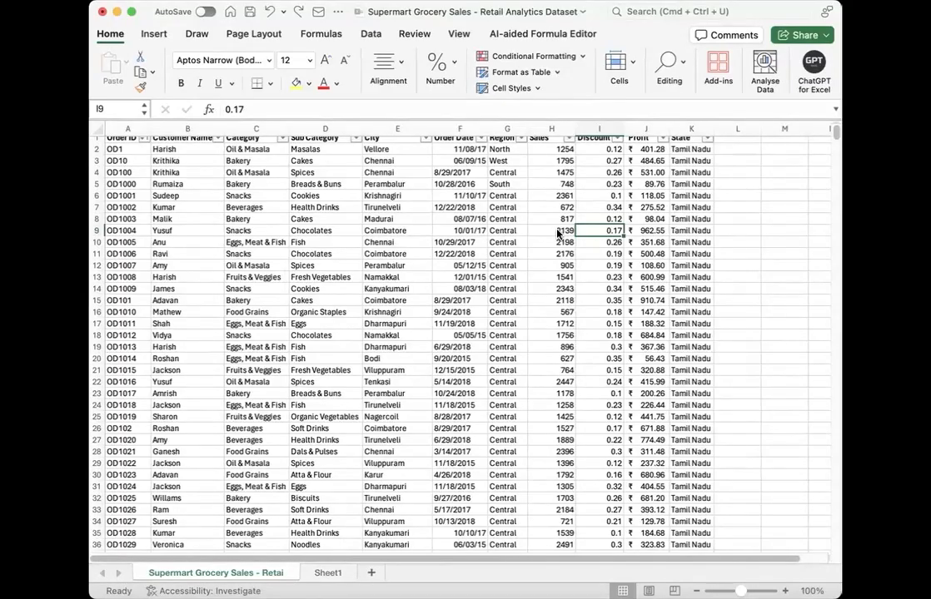
click(774, 171)
text(null)
key(Return)
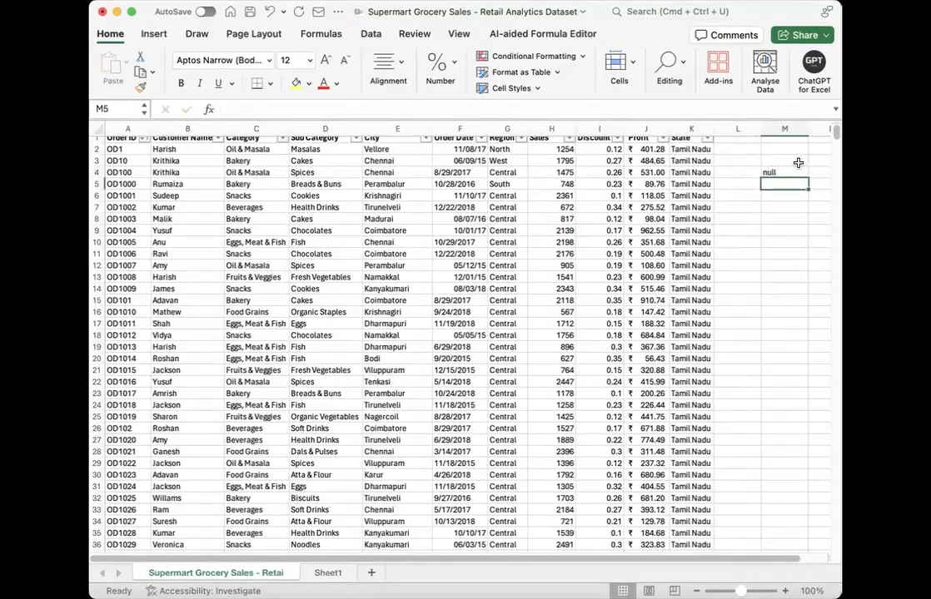
click(795, 172)
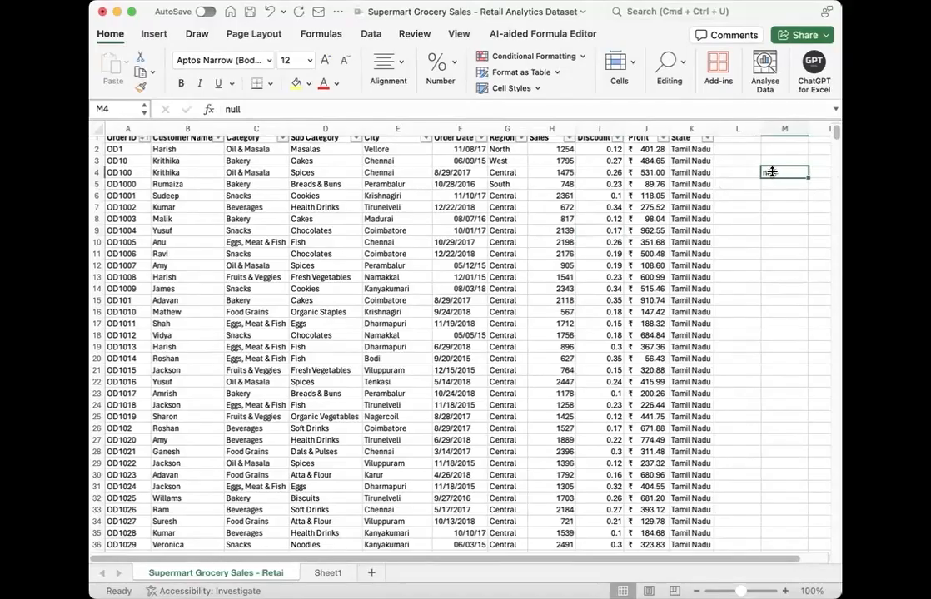
click(772, 187)
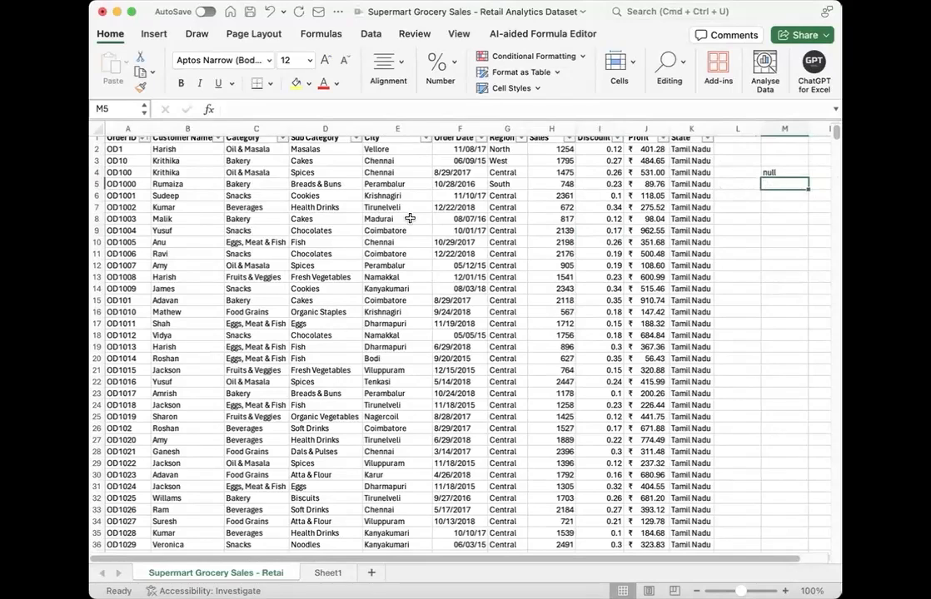
Step: Clear the customer name in cell B6 so that the cell is empty
click(185, 196)
key(Delete)
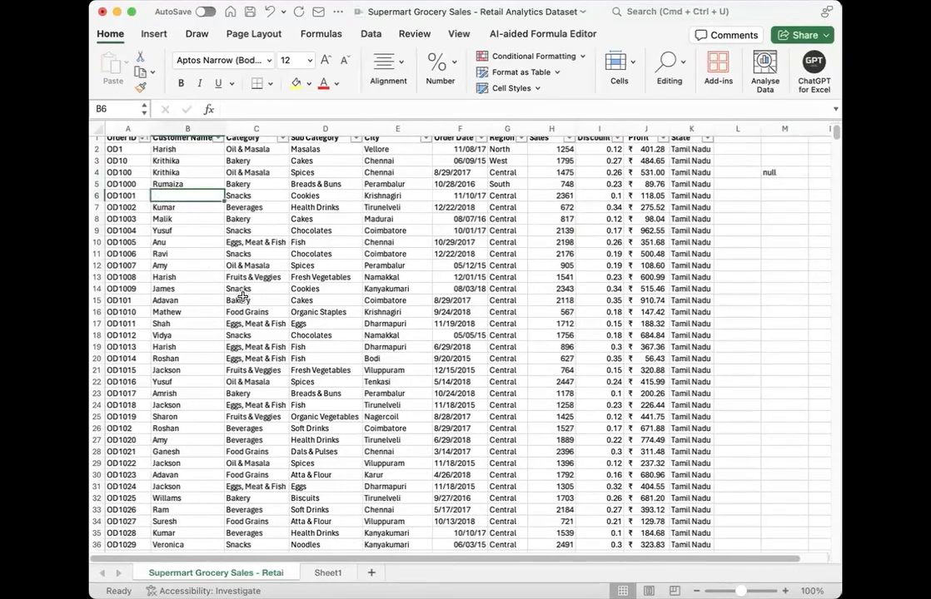
click(246, 300)
click(171, 193)
Step: Delete the text null from cell M4
click(766, 174)
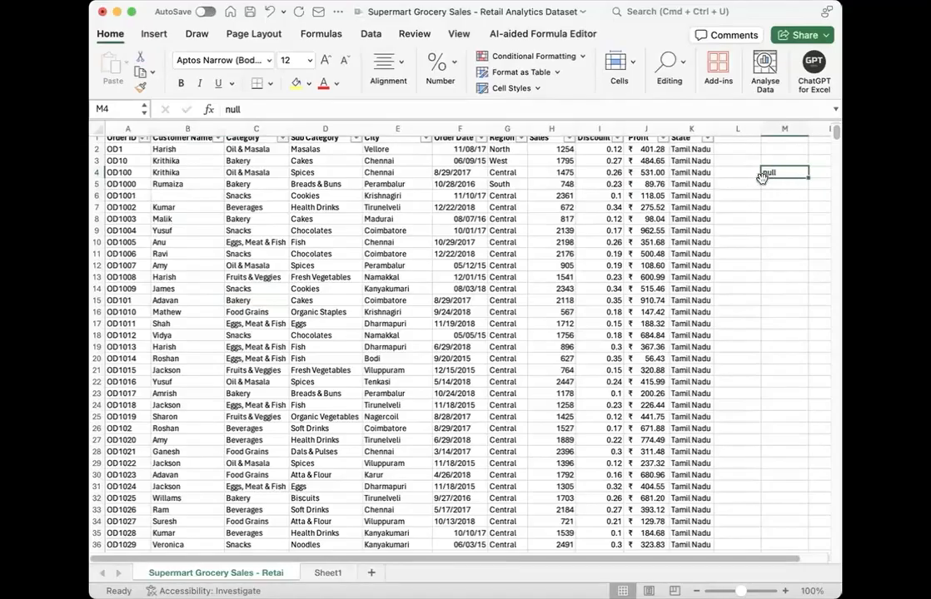
key(Delete)
click(406, 219)
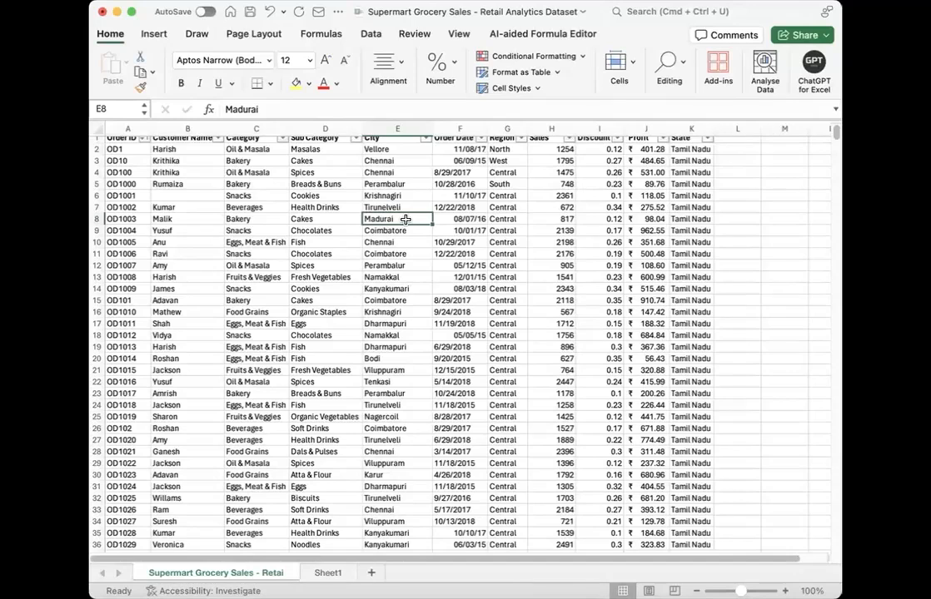
Step: Filter the Customer Name column to show only the (Blanks) entry
click(191, 198)
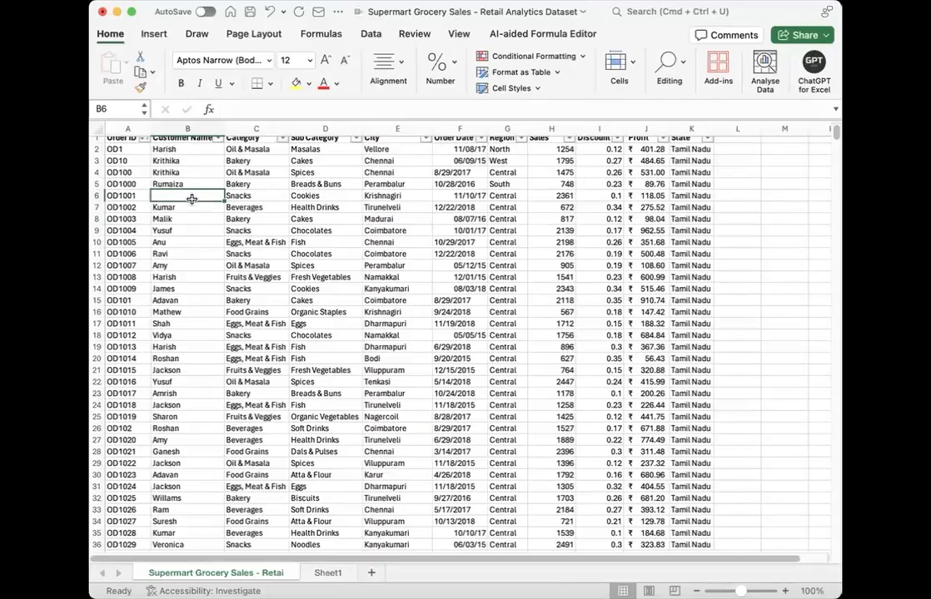
scroll(191, 199, up, 1)
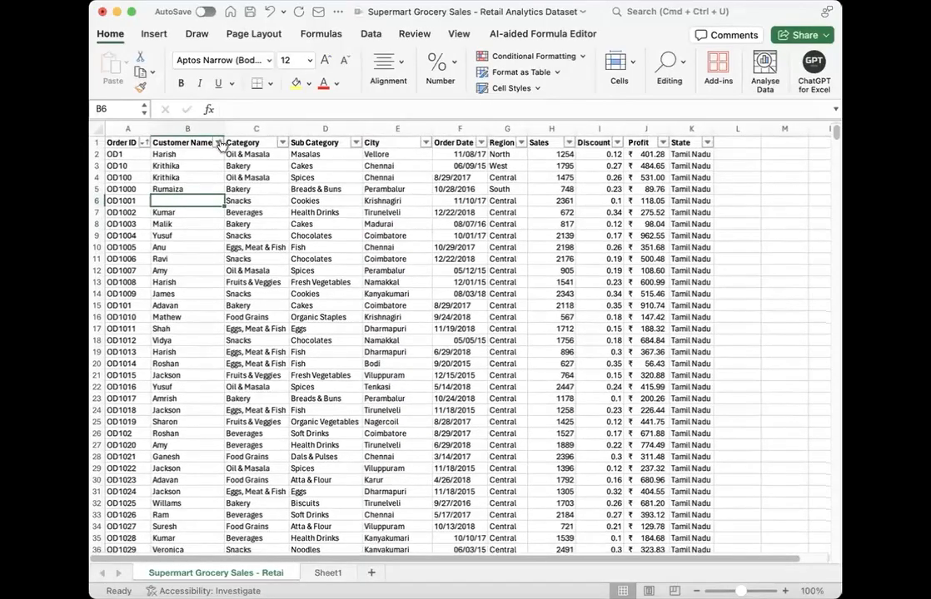
click(218, 143)
scroll(277, 375, down, 15)
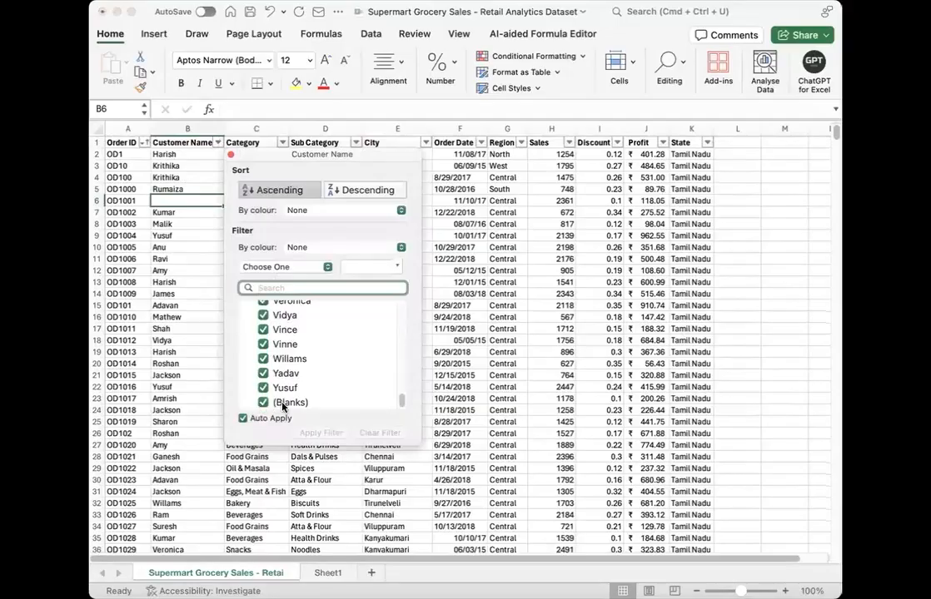
scroll(275, 358, up, 12)
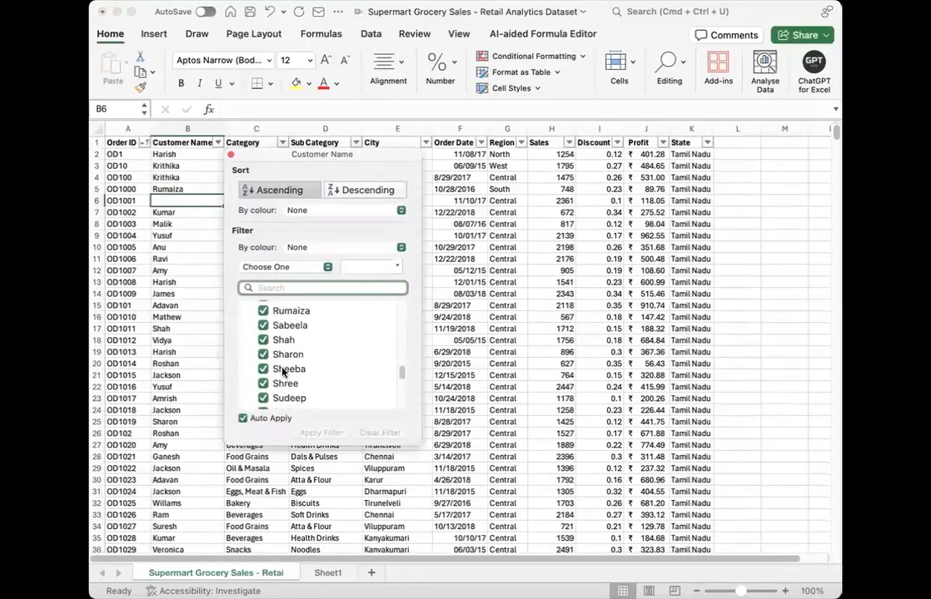
scroll(275, 349, up, 4)
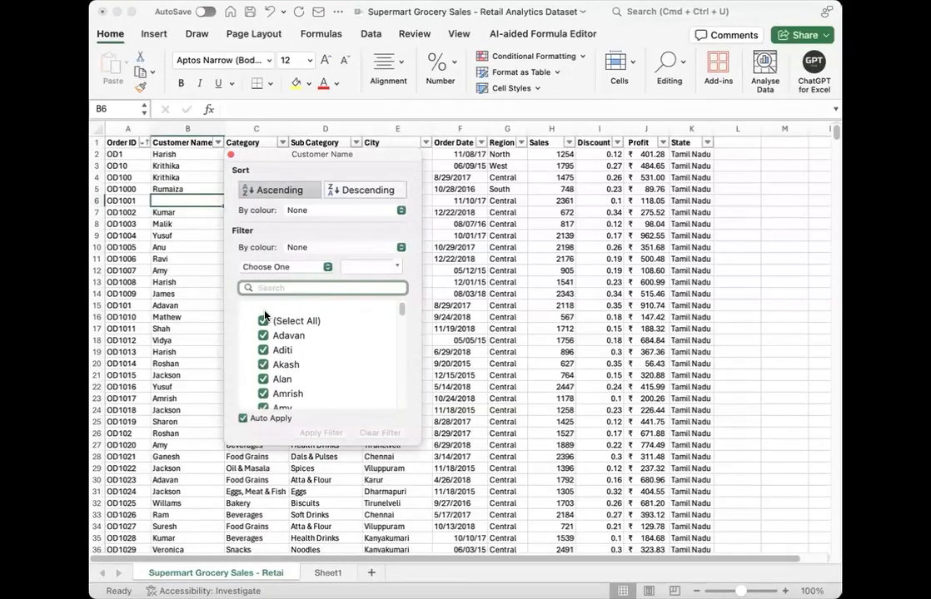
click(263, 314)
scroll(291, 391, down, 15)
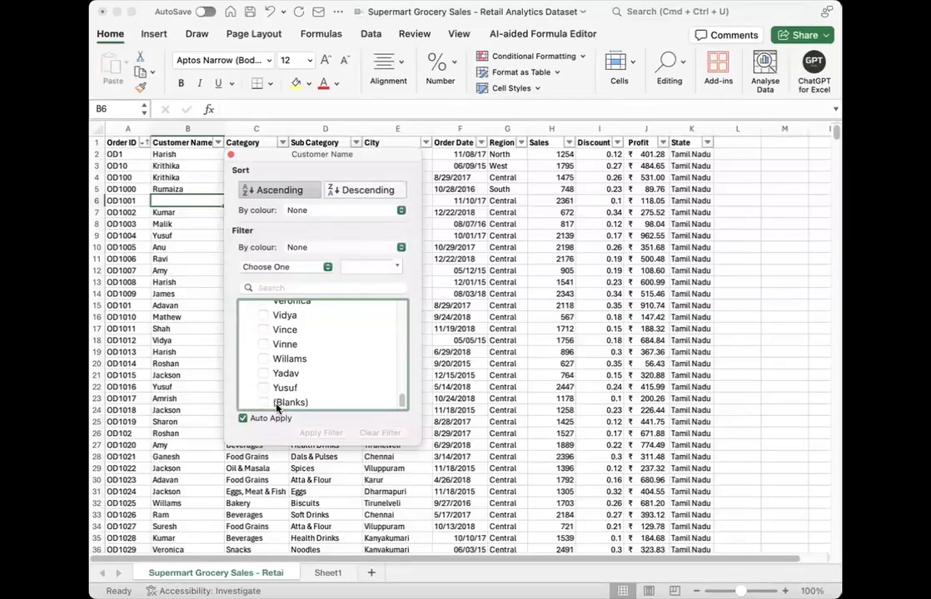
click(260, 402)
click(487, 314)
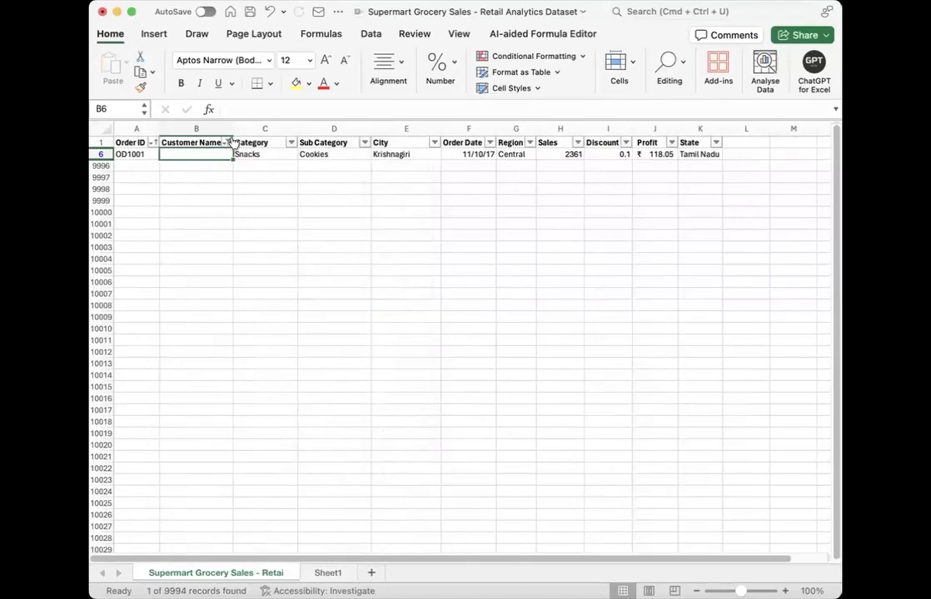
Step: Reselect all values in the Customer Name filter to bring back every record
click(227, 143)
click(270, 317)
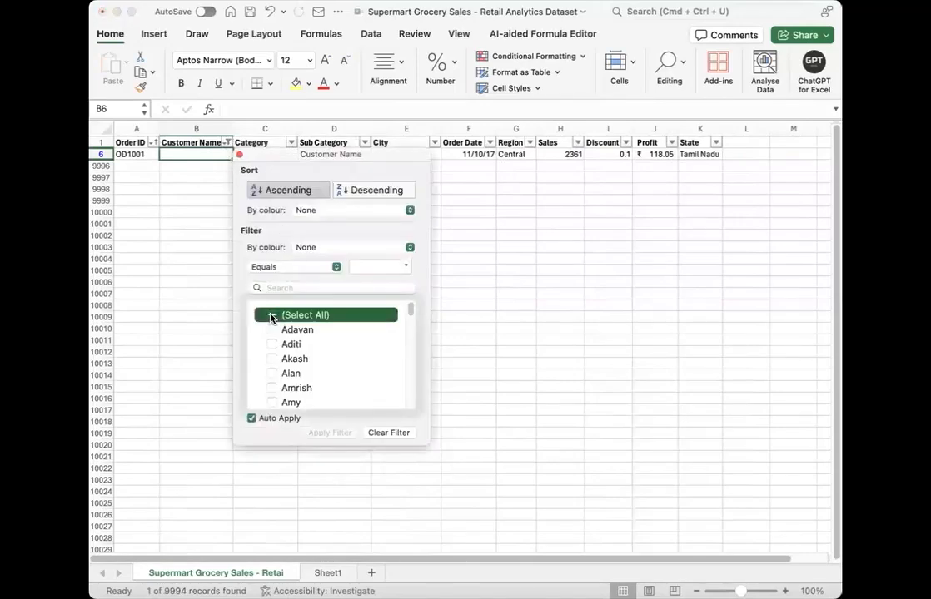
click(174, 328)
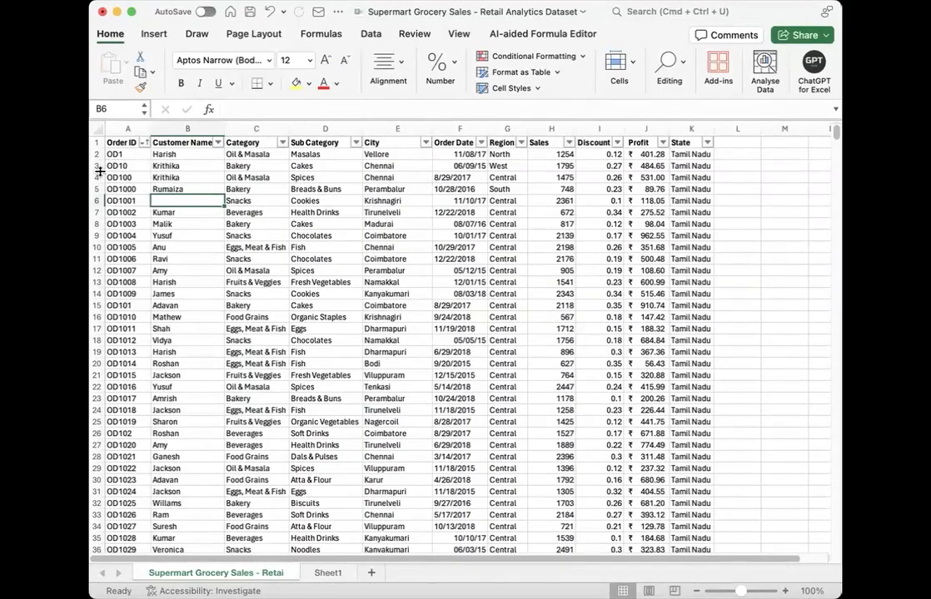
Step: Check the Customer Name filter's value list for a (Blanks) entry without changing the filter
drag(184, 129, 570, 164)
click(407, 236)
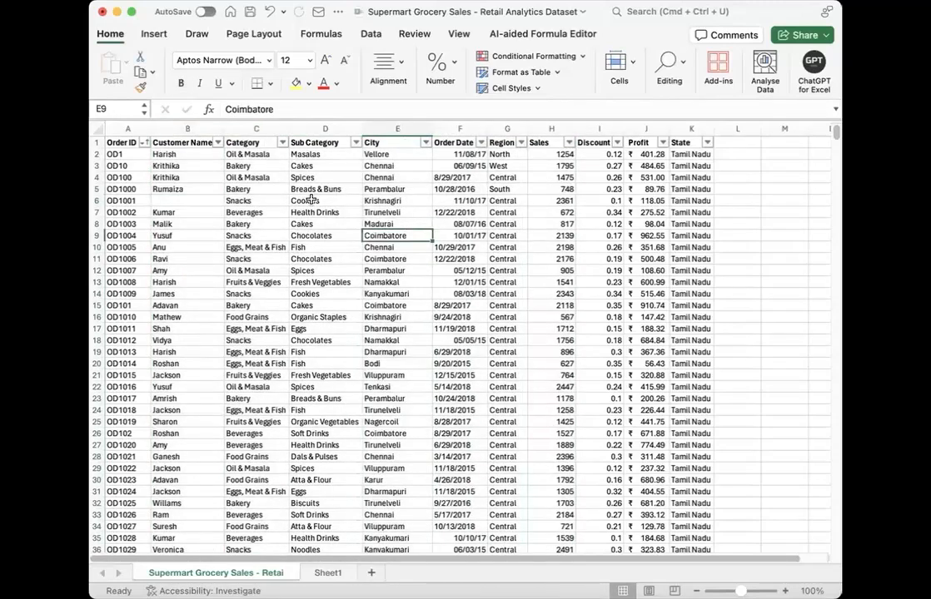
click(218, 143)
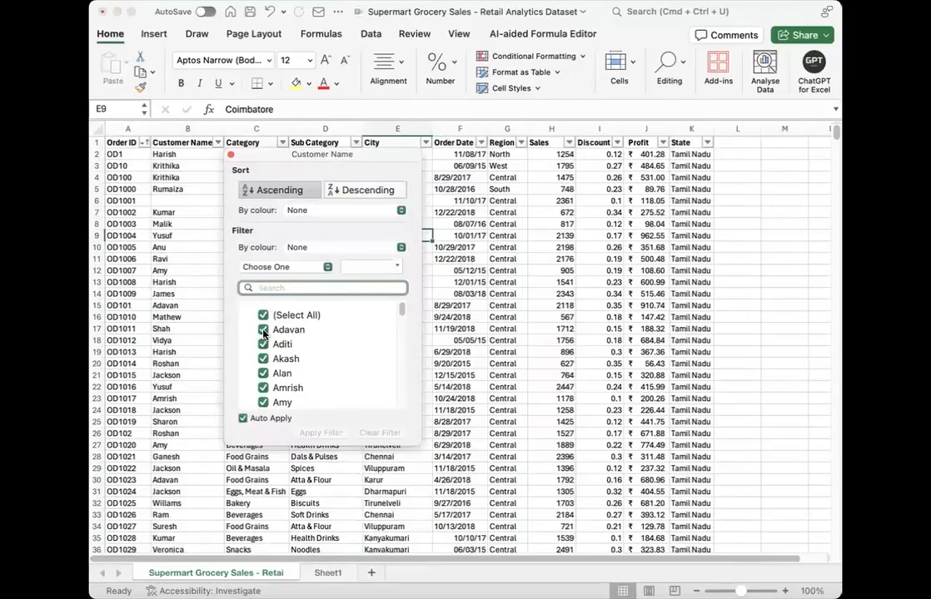
scroll(309, 331, down, 5)
scroll(310, 331, down, 5)
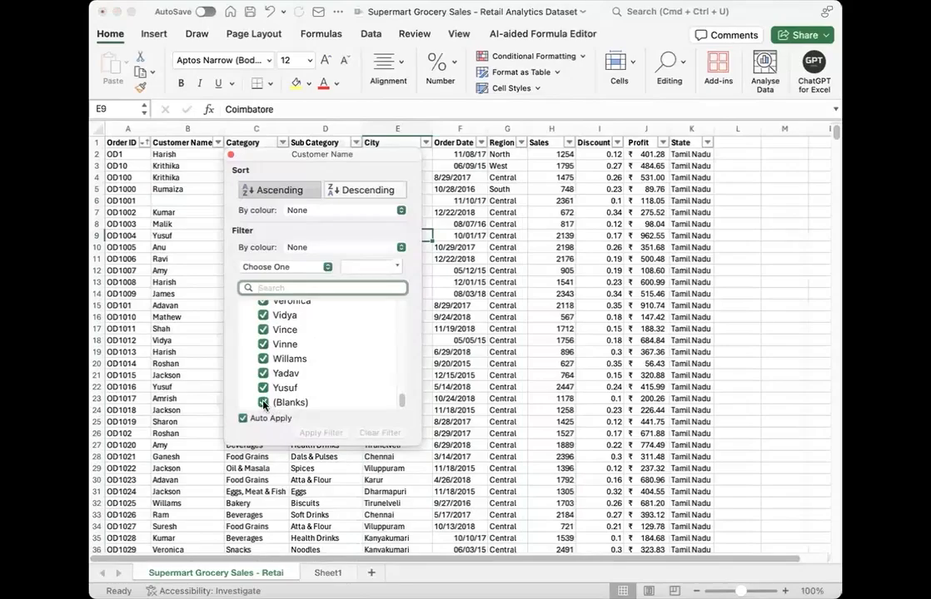
click(195, 351)
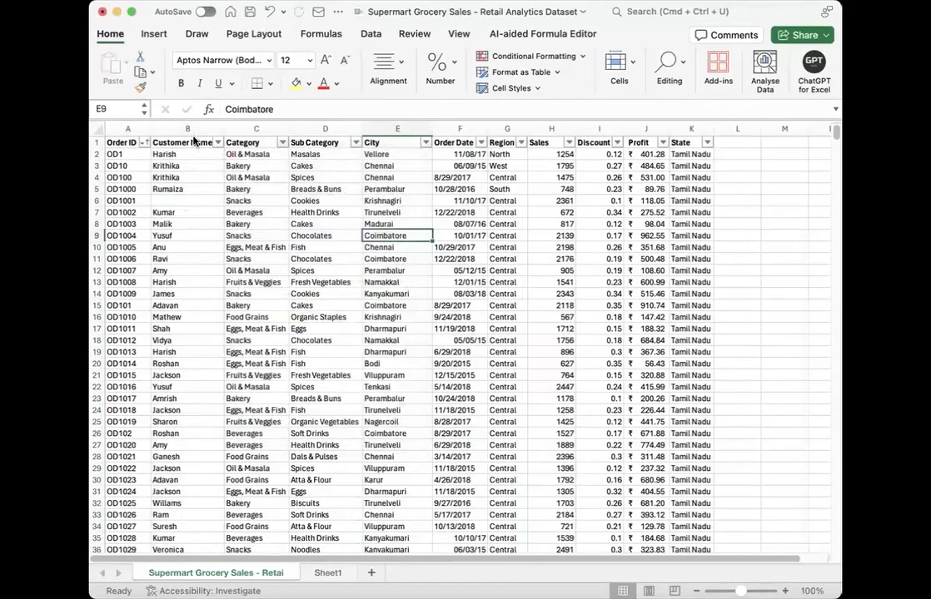
Step: Examine the Customer Name column around blank cell B6 and browse the rows further down the dataset for missing values
click(189, 125)
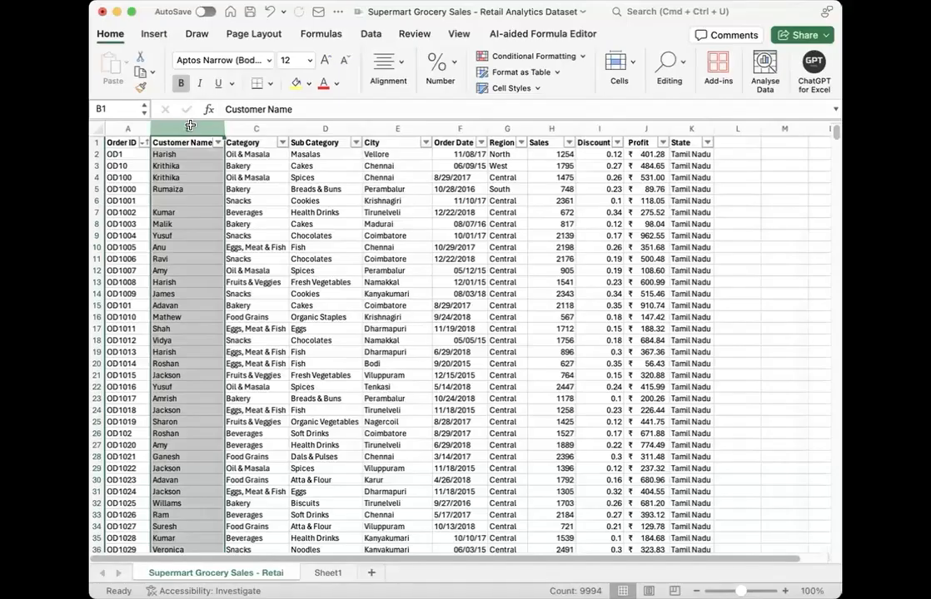
click(193, 178)
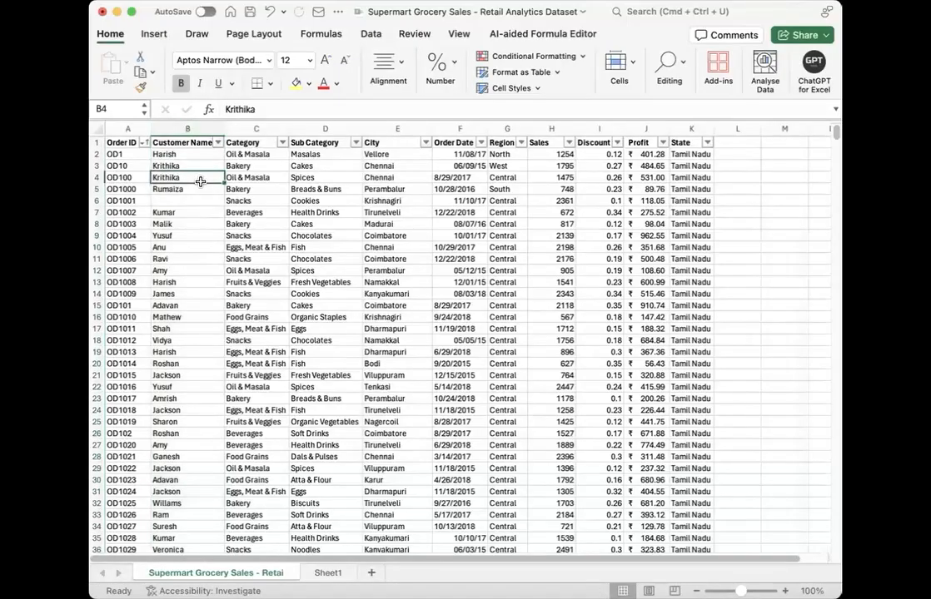
click(177, 203)
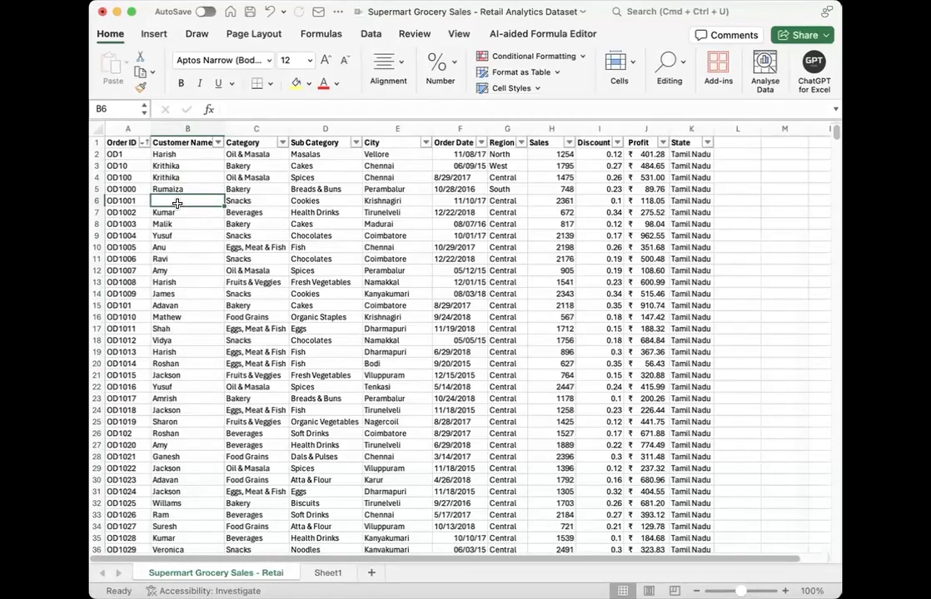
click(166, 214)
click(169, 197)
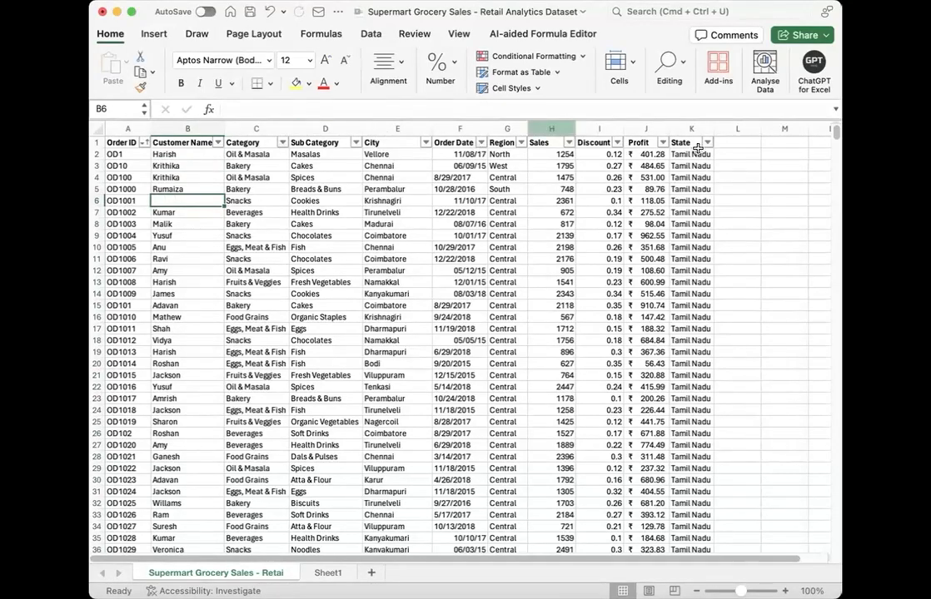
scroll(546, 272, right, 1)
scroll(546, 273, down, 5)
scroll(546, 272, down, 20)
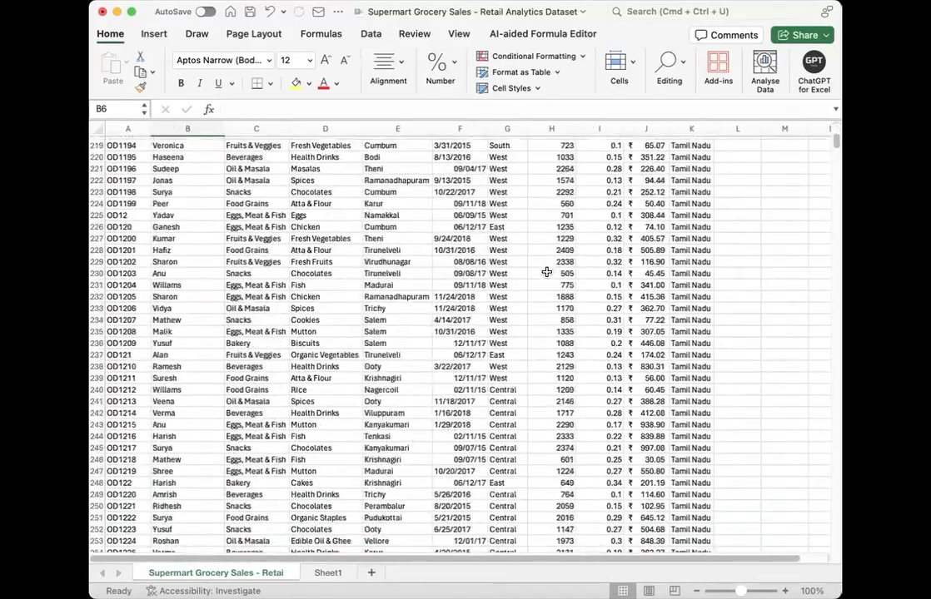
scroll(547, 272, down, 15)
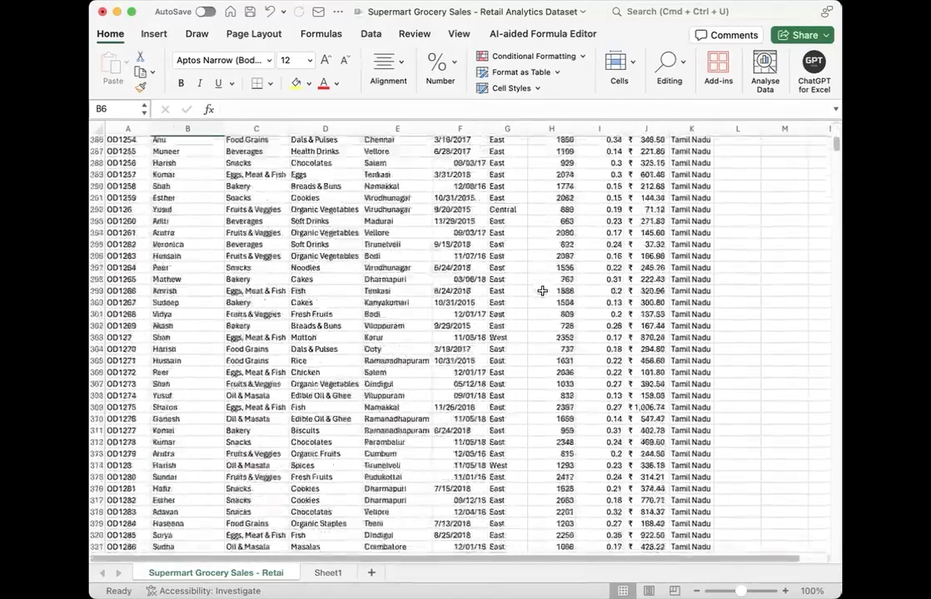
scroll(542, 290, up, 20)
scroll(542, 290, up, 20)
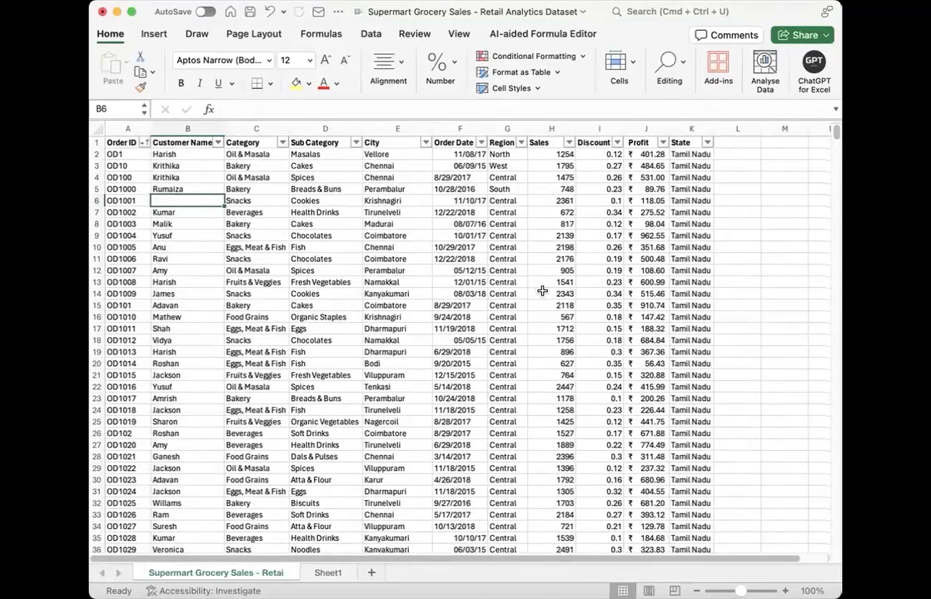
Step: Add a conditional formatting rule to the whole dataset that marks Blanks with Light Red Fill with Dark Red Text
key(super+a)
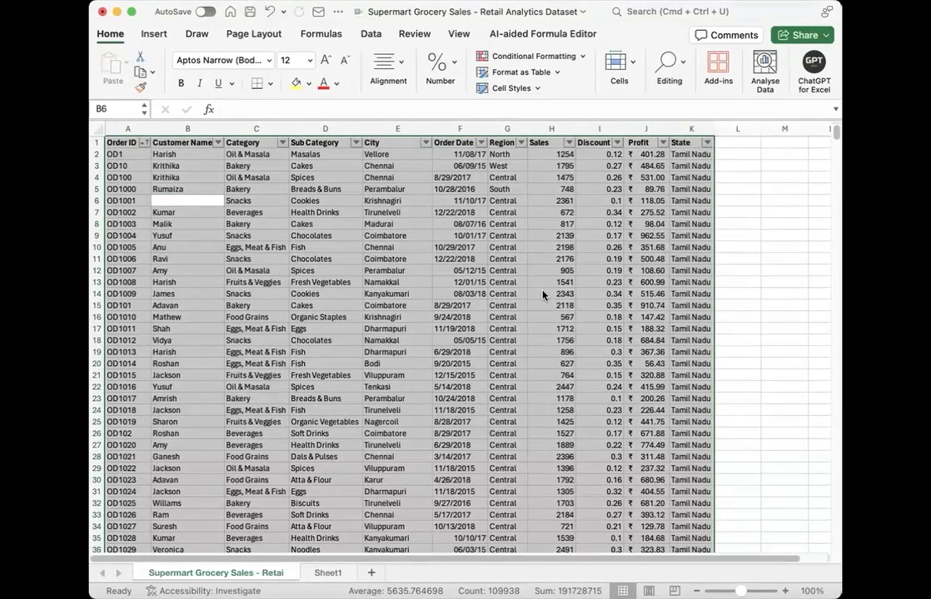
click(581, 57)
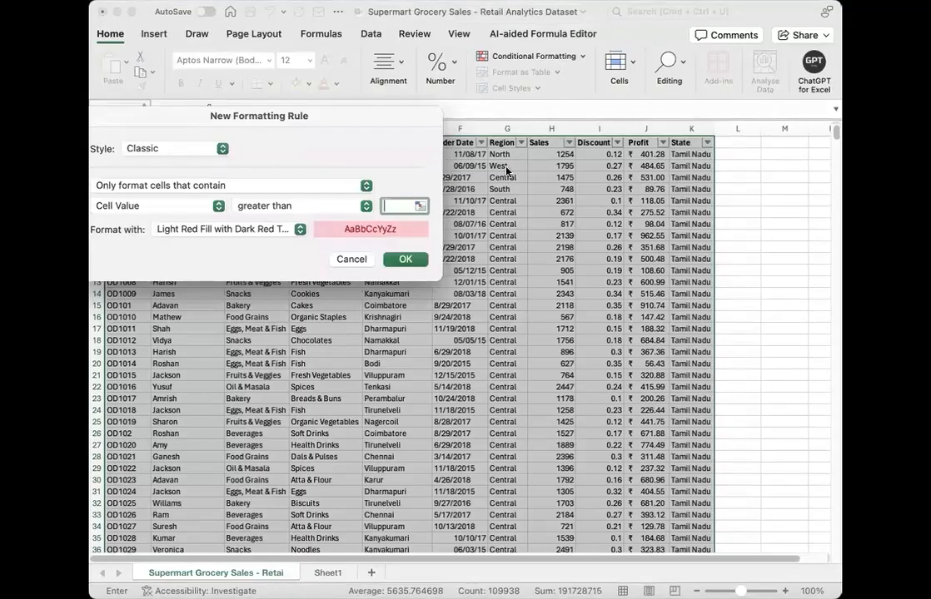
click(164, 398)
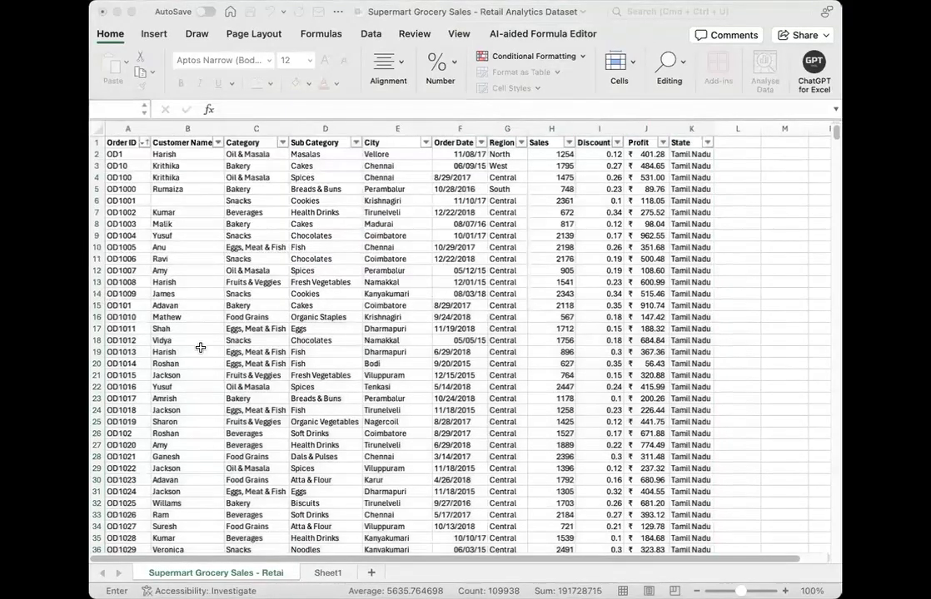
drag(276, 122, 419, 175)
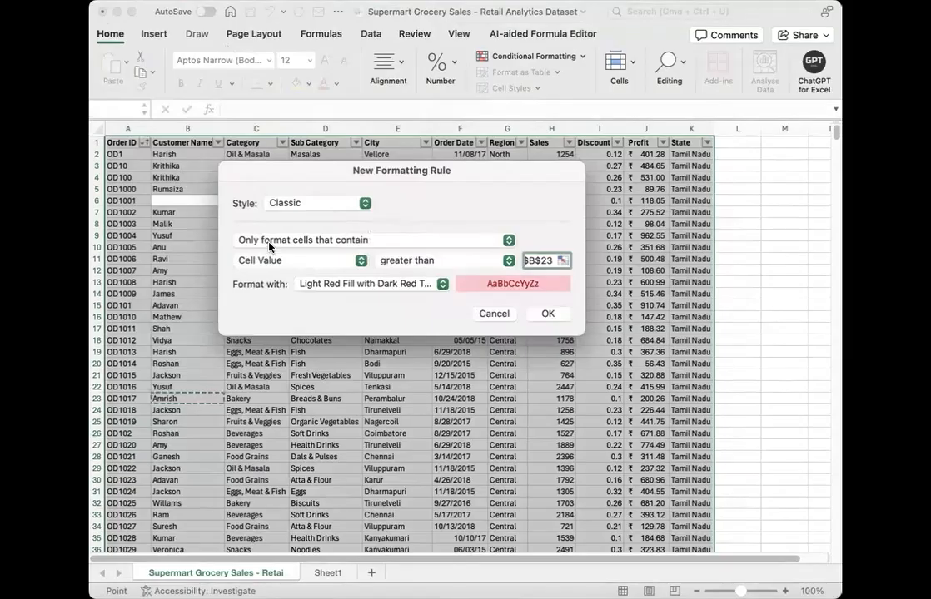
click(487, 241)
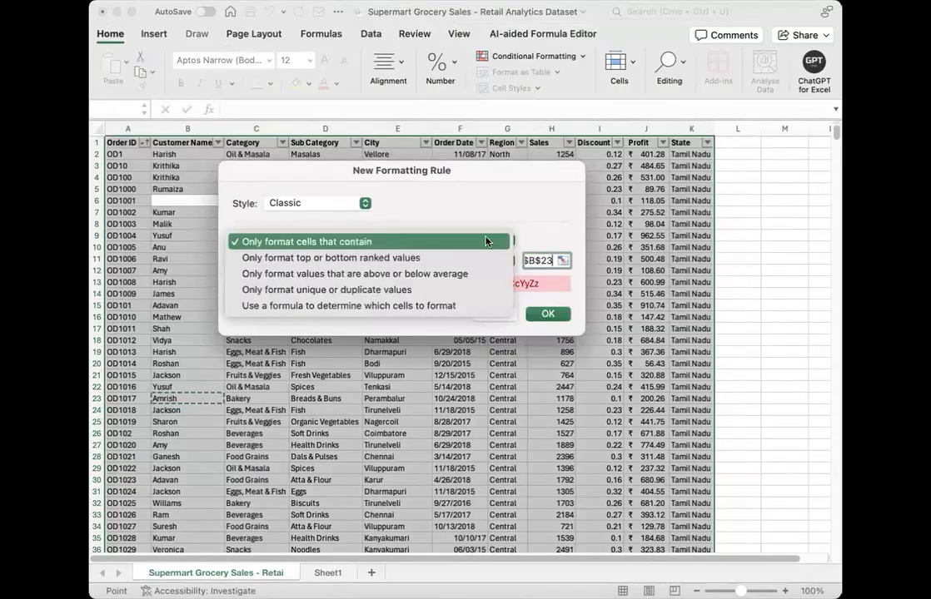
click(372, 243)
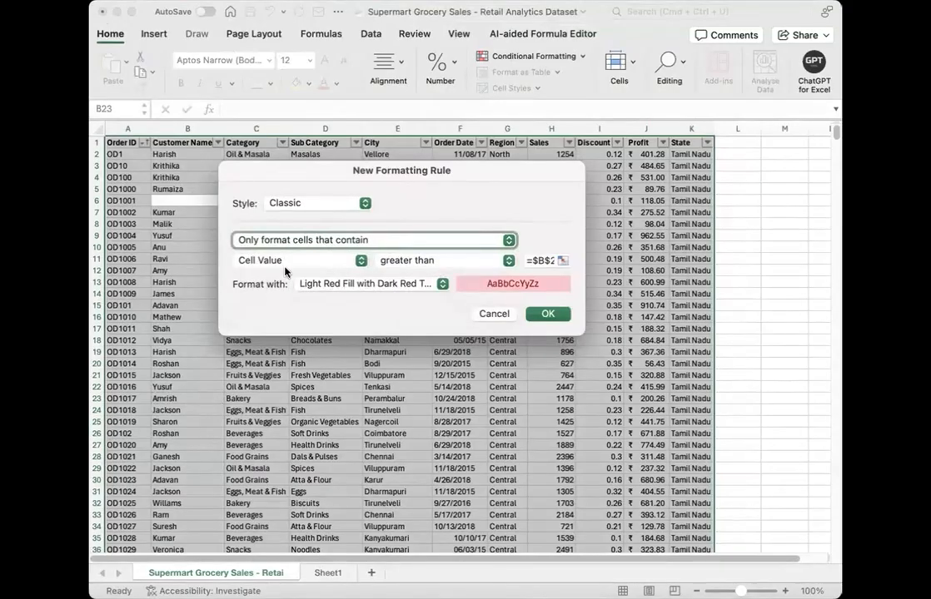
click(360, 262)
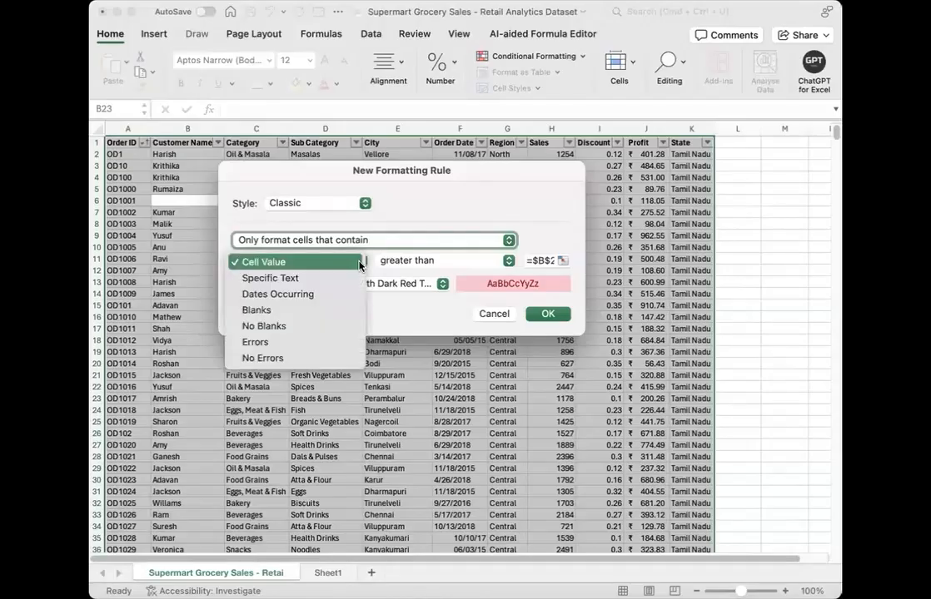
click(327, 311)
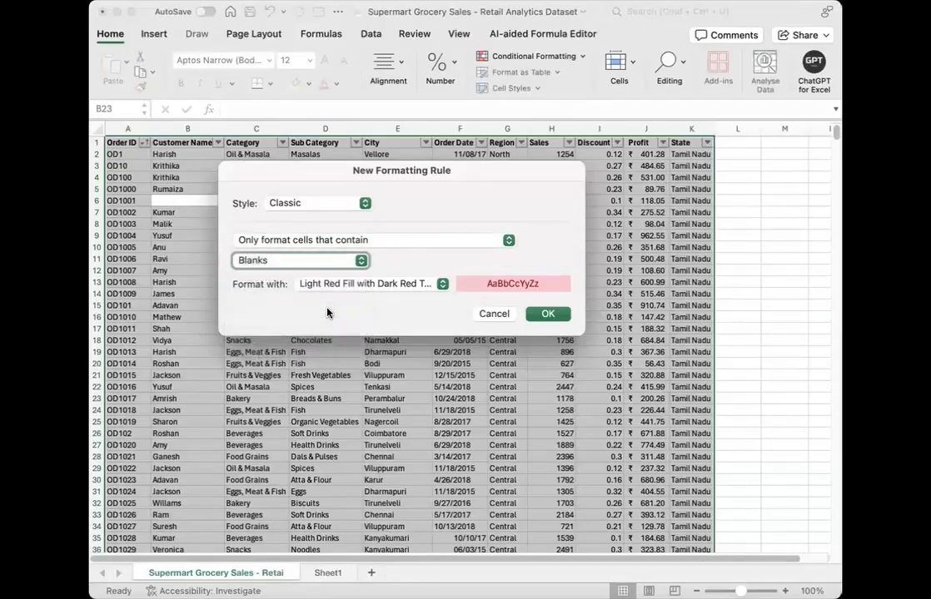
click(442, 284)
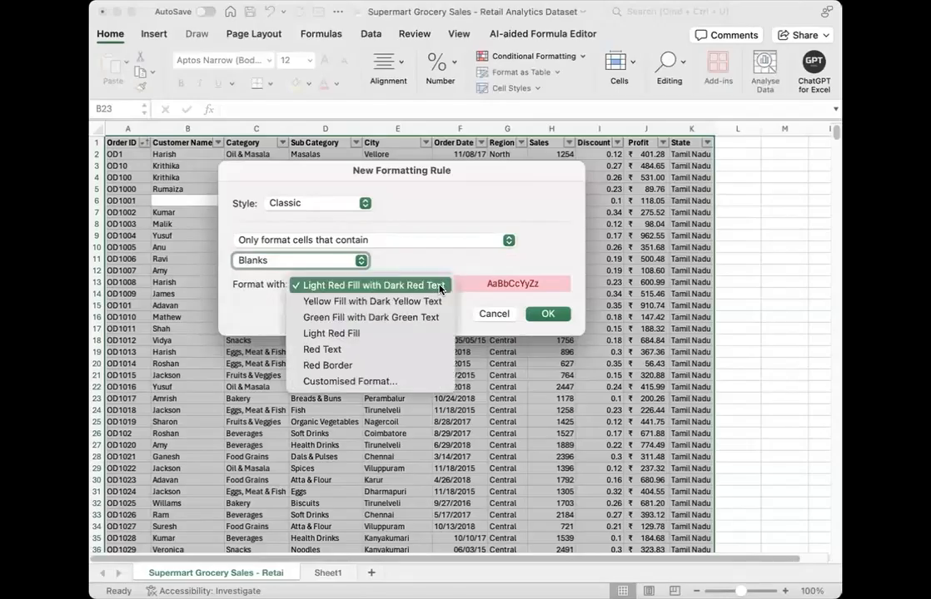
click(487, 265)
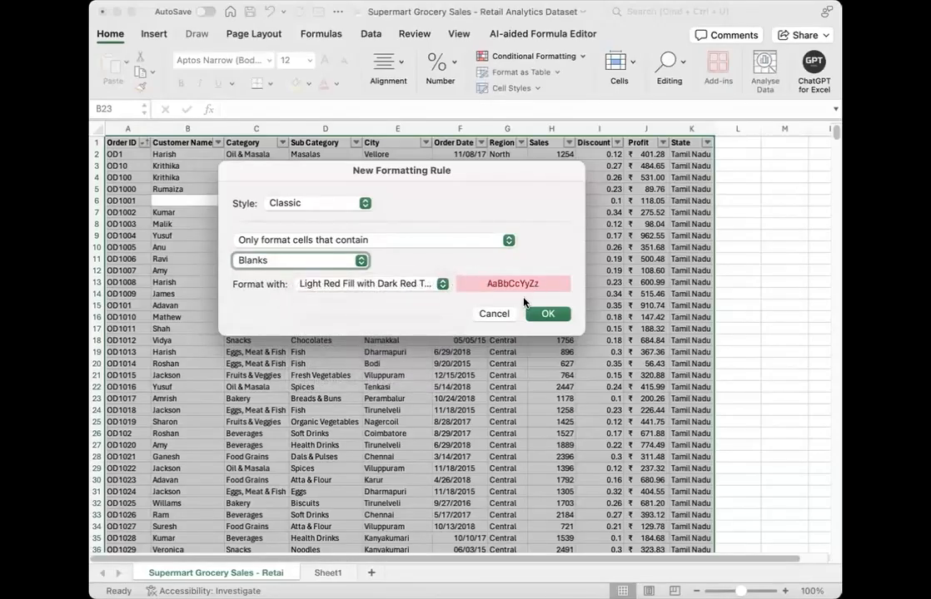
click(545, 314)
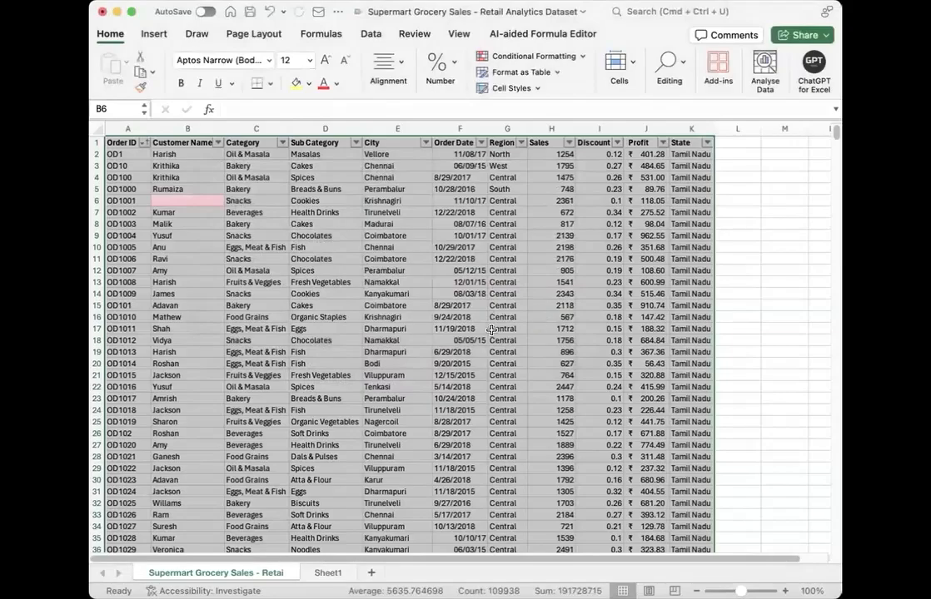
Step: Examine the dataset's rows for blank cells marked by the light red conditional formatting
click(507, 329)
scroll(411, 341, down, 20)
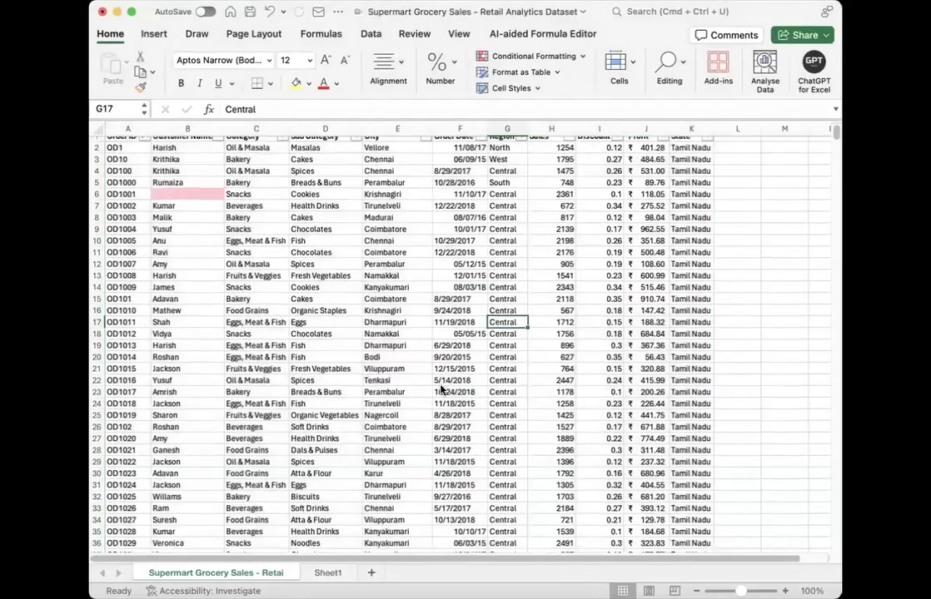
scroll(441, 389, down, 20)
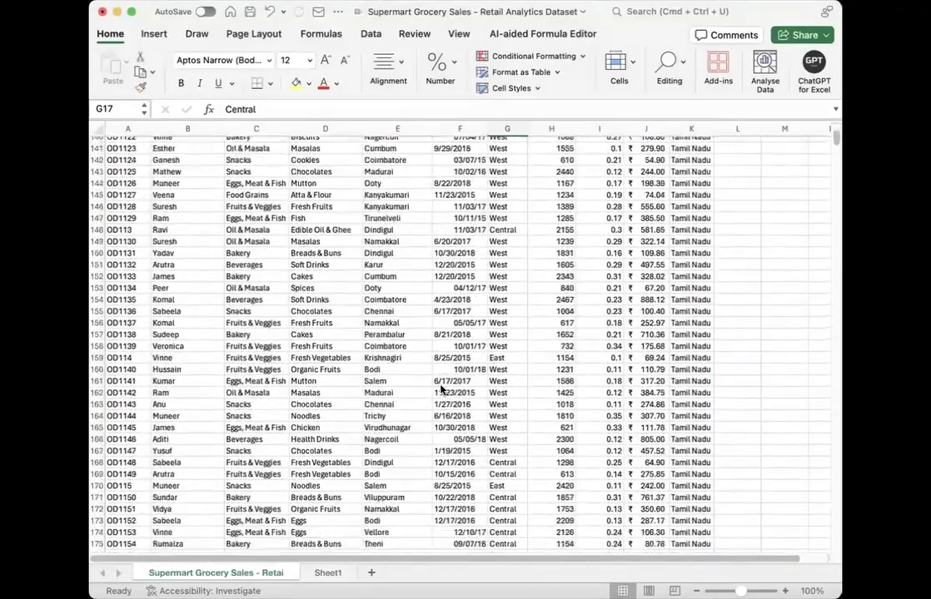
scroll(442, 389, down, 20)
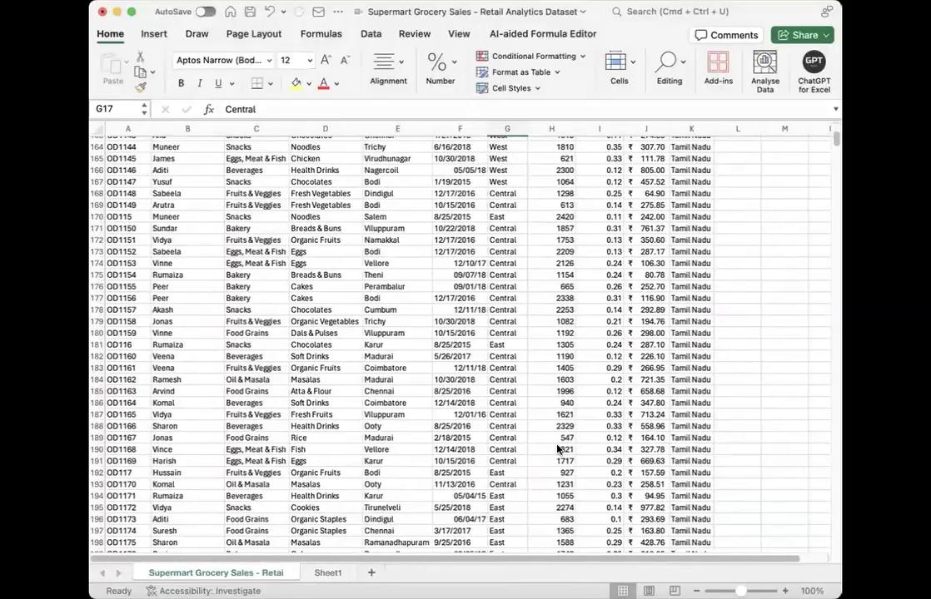
scroll(454, 510, up, 20)
scroll(454, 510, down, 16)
scroll(453, 511, down, 20)
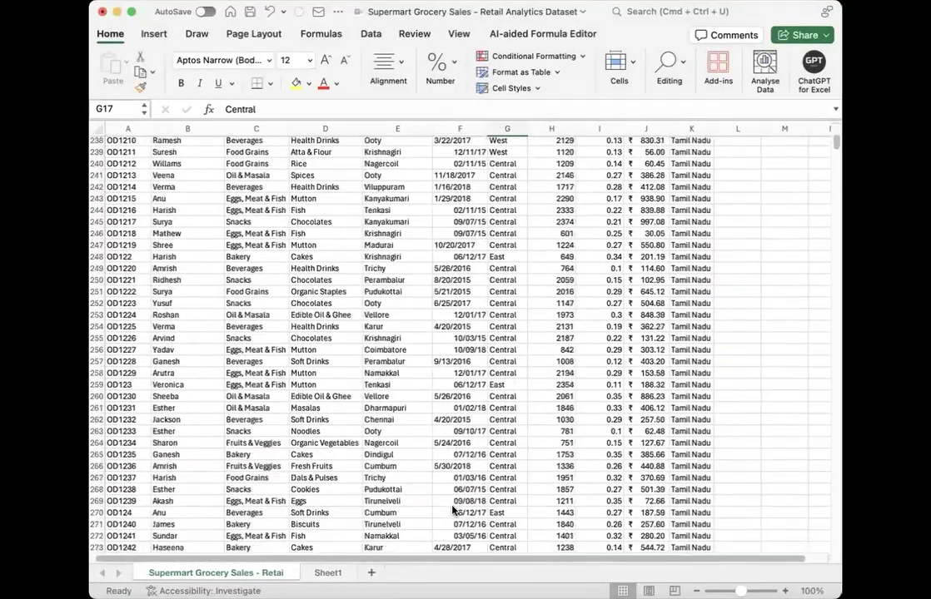
scroll(453, 510, down, 20)
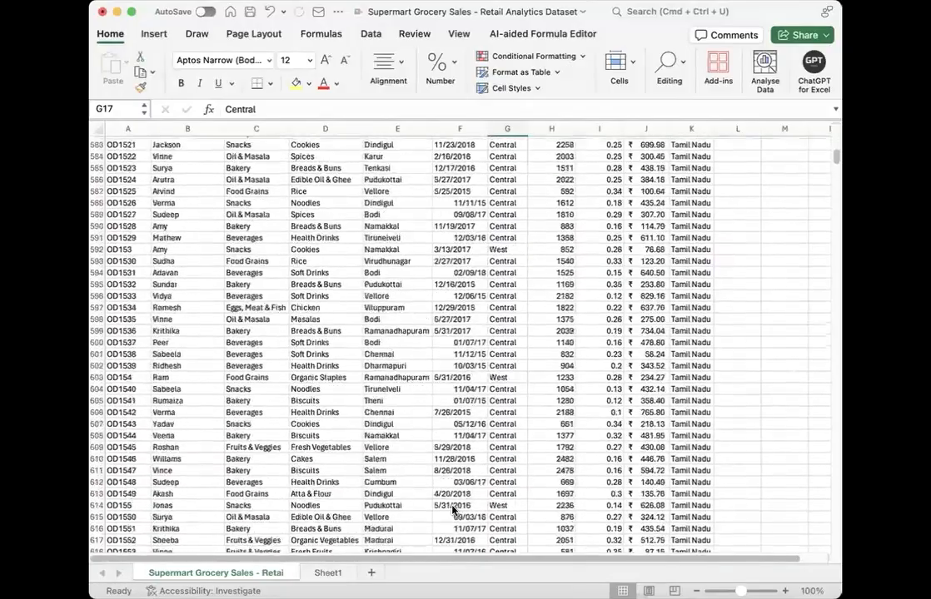
scroll(453, 510, down, 20)
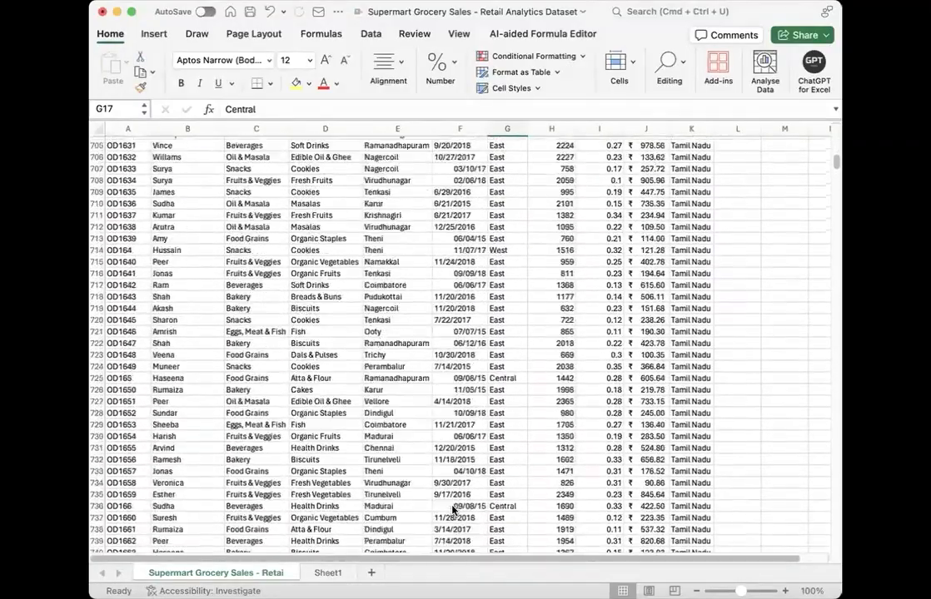
scroll(452, 510, down, 20)
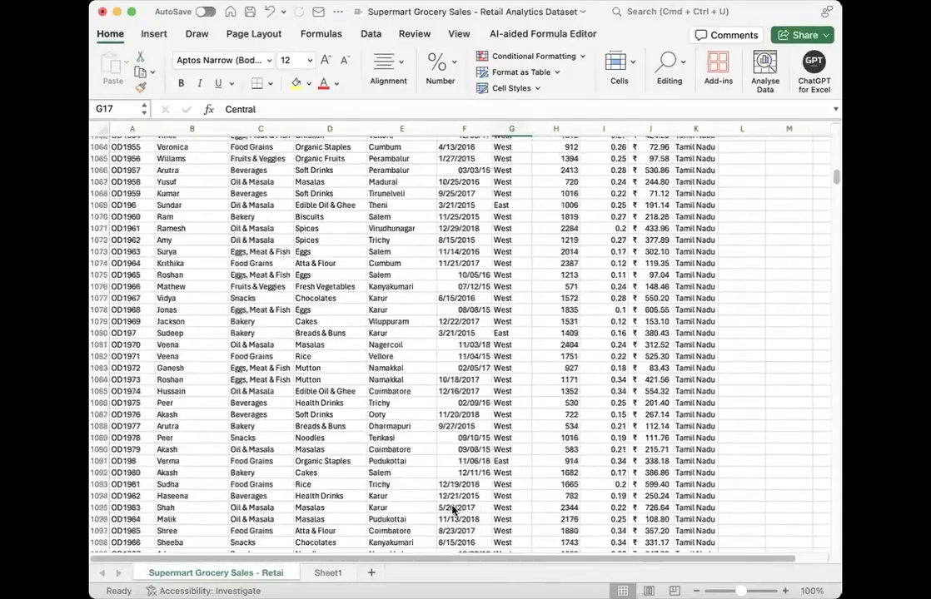
scroll(471, 447, up, 13)
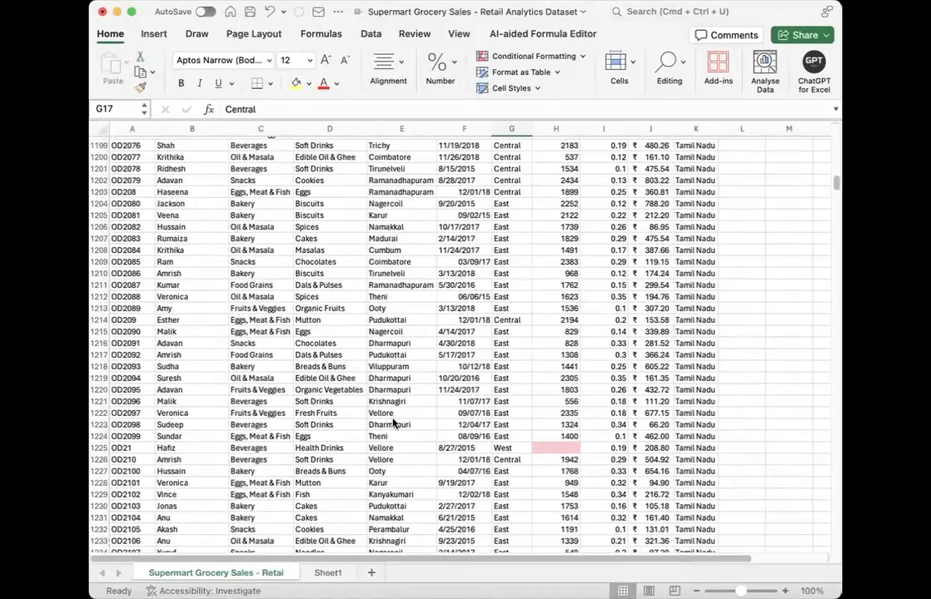
scroll(432, 424, up, 20)
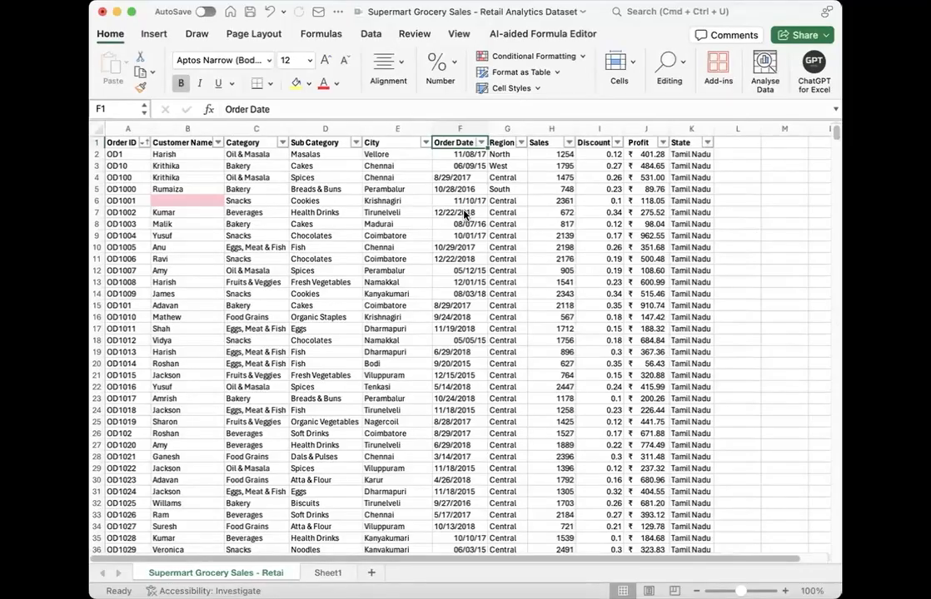
Step: Clear the Fruits list from cells A1:A10 on Sheet1
click(336, 573)
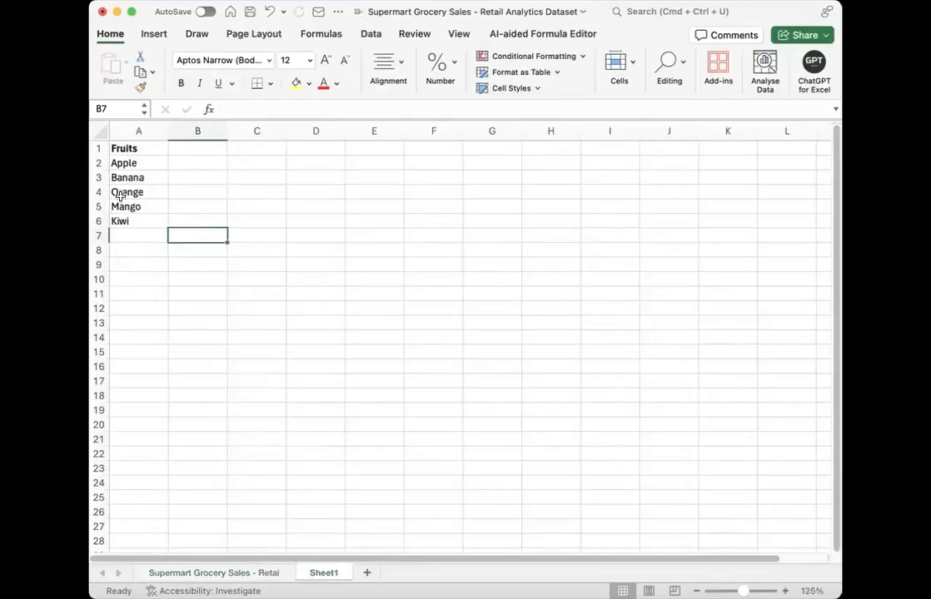
drag(135, 146, 165, 284)
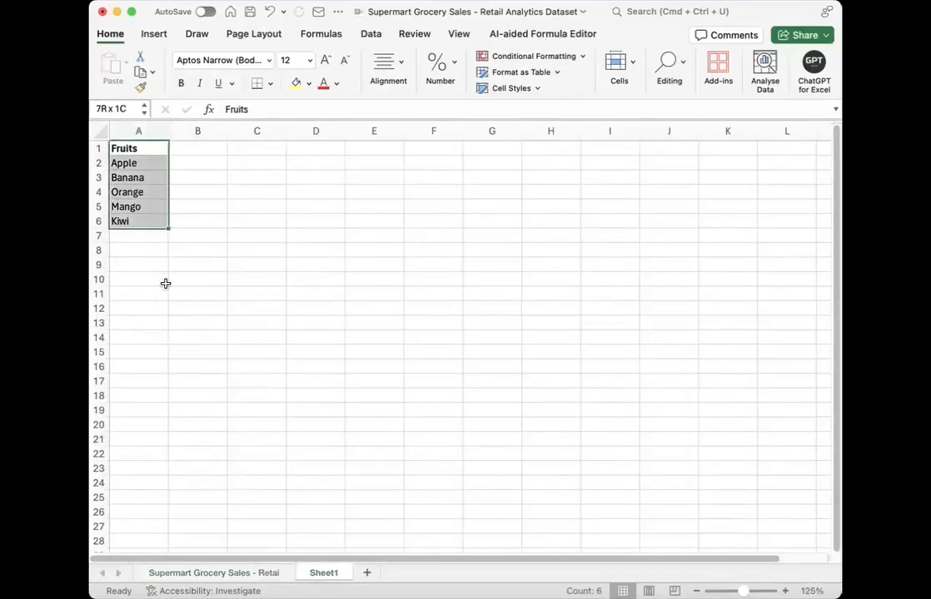
key(Delete)
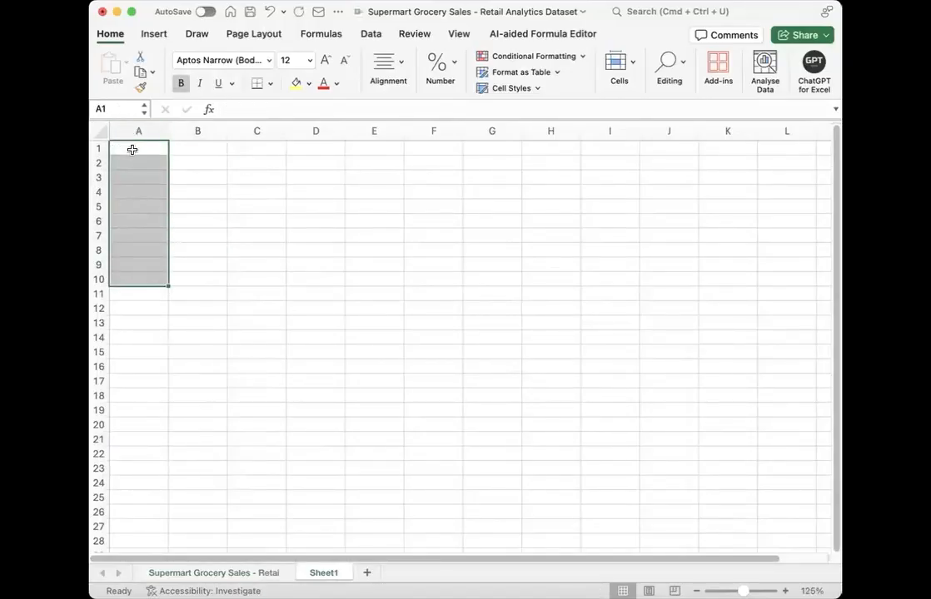
Step: Paste the copied item, quantity and price data into cell A1 of Sheet1 with Keep Source Formatting
click(132, 149)
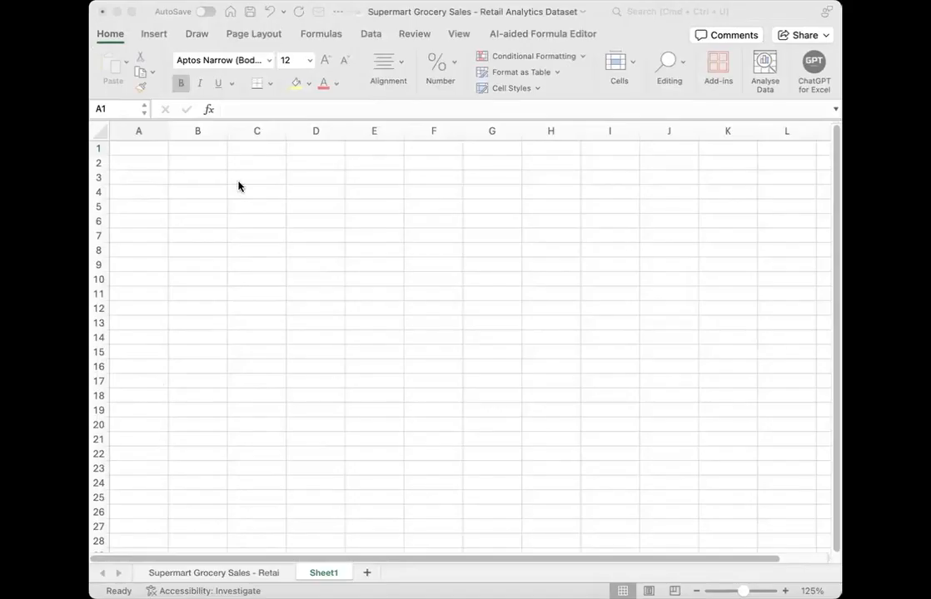
click(181, 169)
text(ItemQuantityUnit PriceDiscount (%)SubtotalDiscount AmountTotalApples101.505Bananas150.7510Oranges82.000Grapes53.0015)
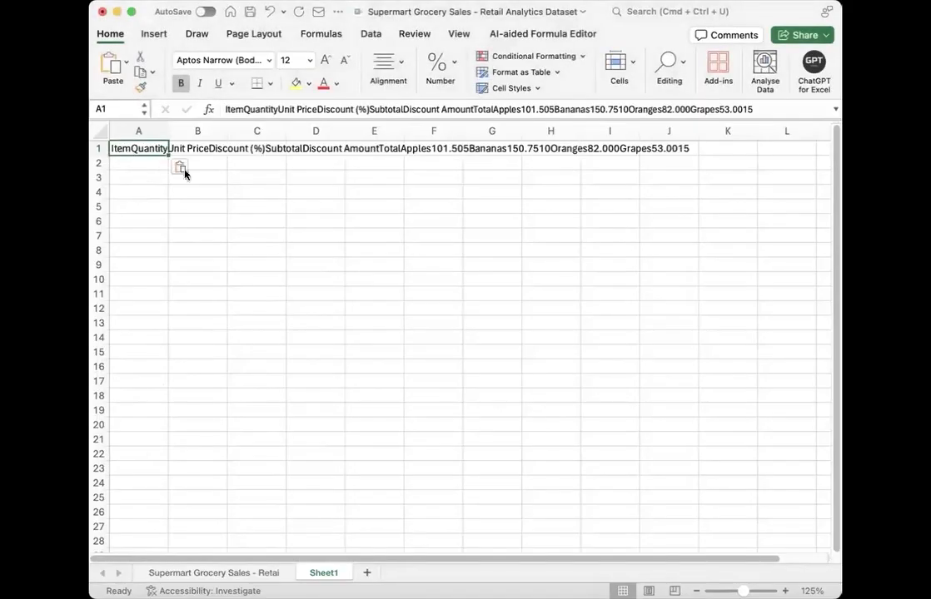
click(185, 169)
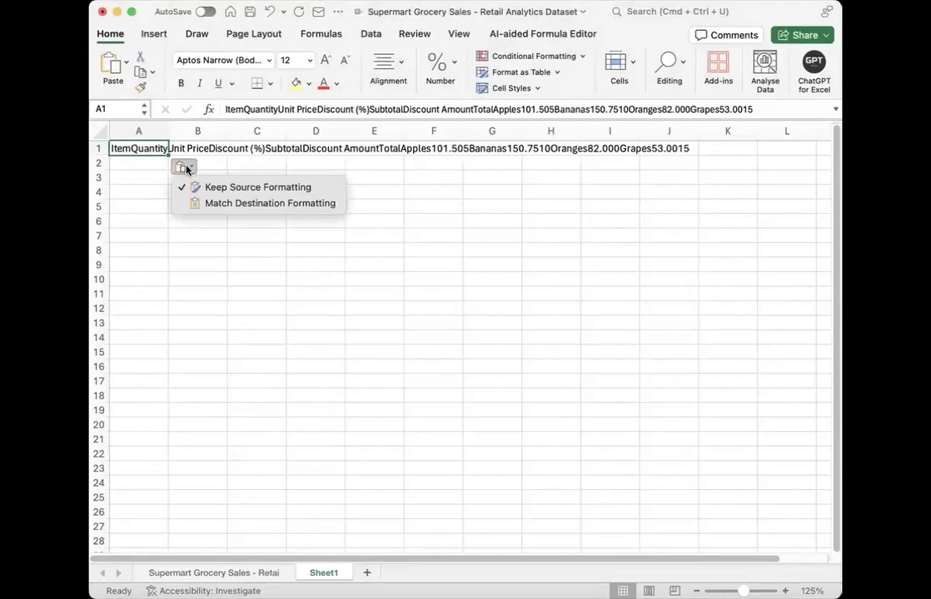
click(210, 203)
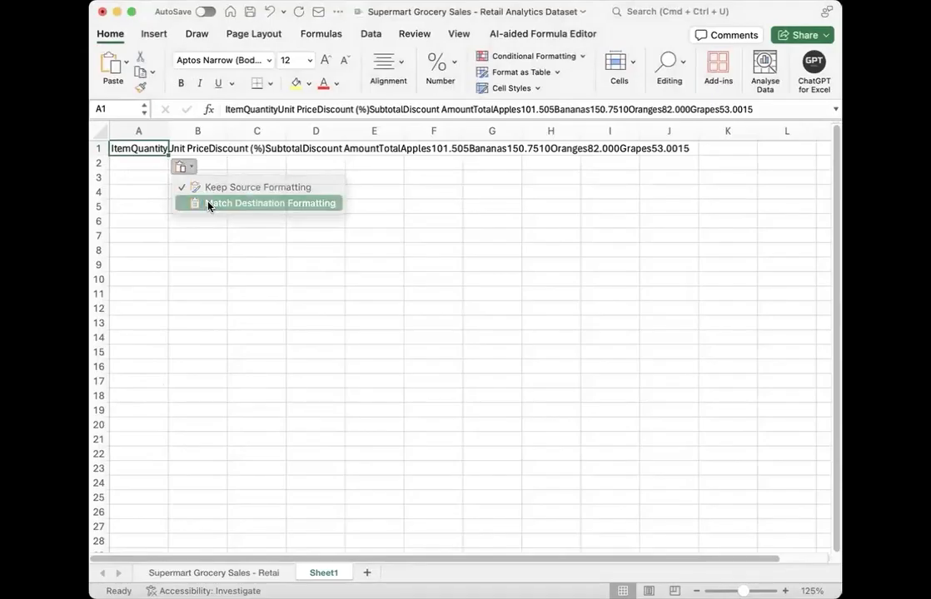
click(181, 168)
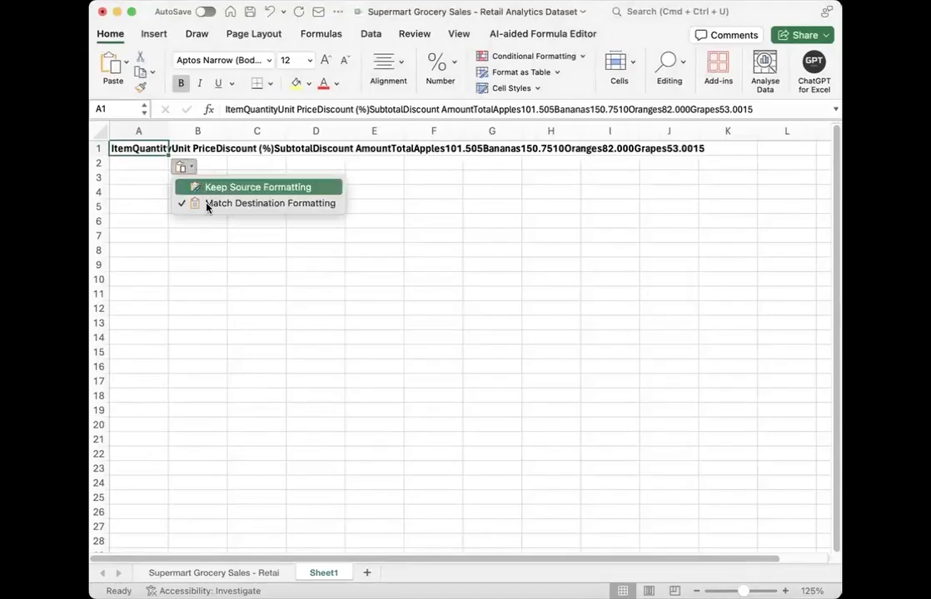
click(204, 190)
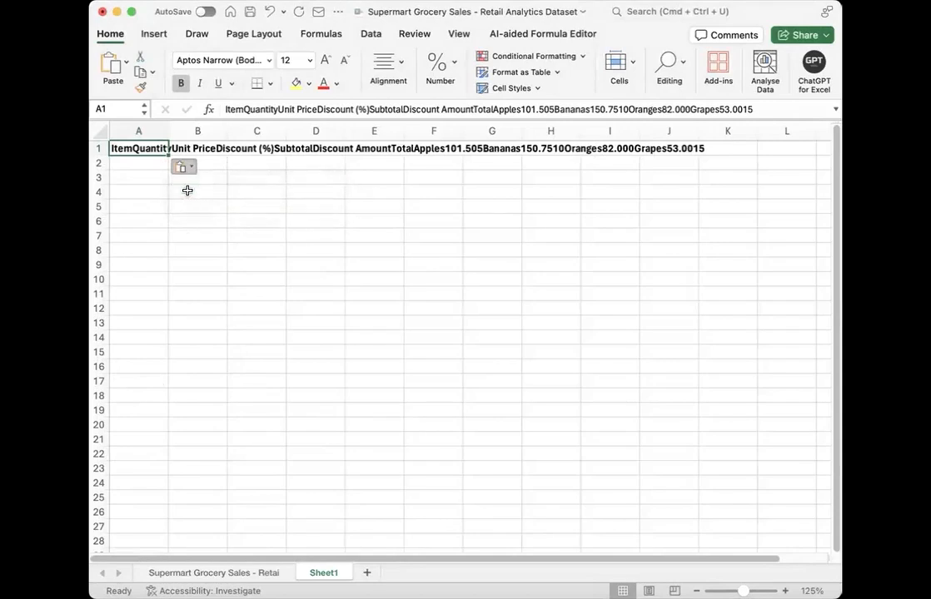
Step: Try to split cell A1 with Text to Columns as Delimited by tab, comma and space, treating consecutive delimiters as one
click(371, 35)
click(533, 84)
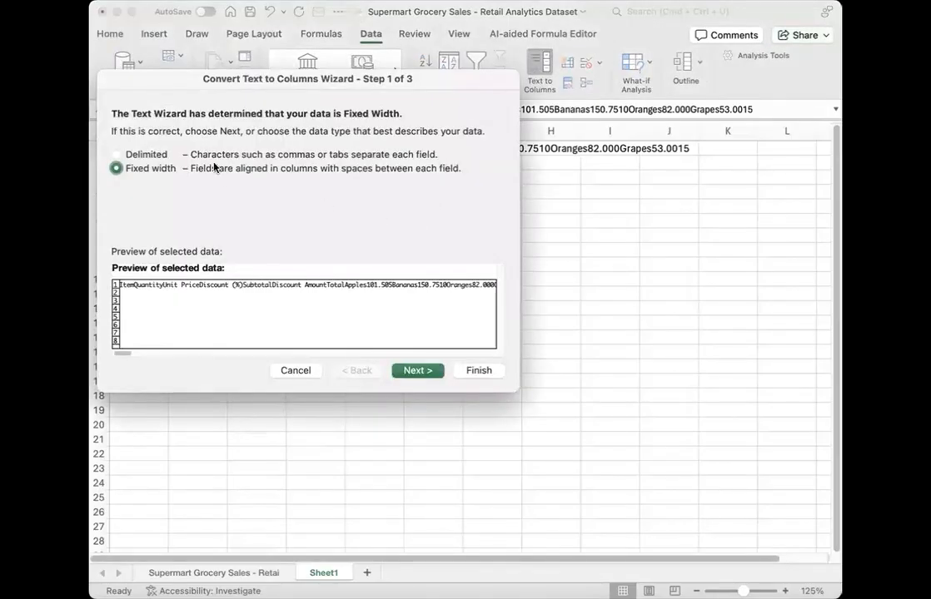
click(117, 154)
click(417, 370)
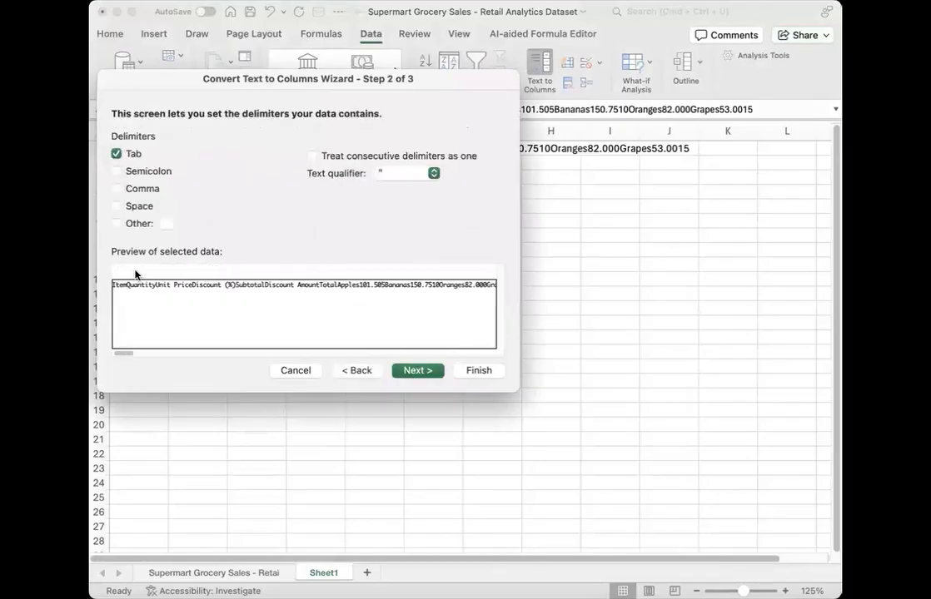
click(116, 207)
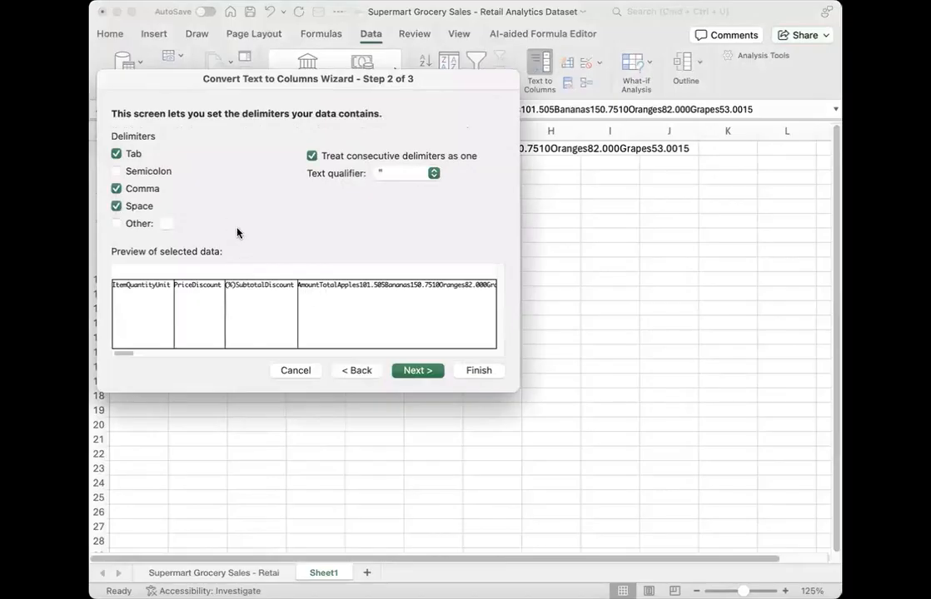
click(295, 370)
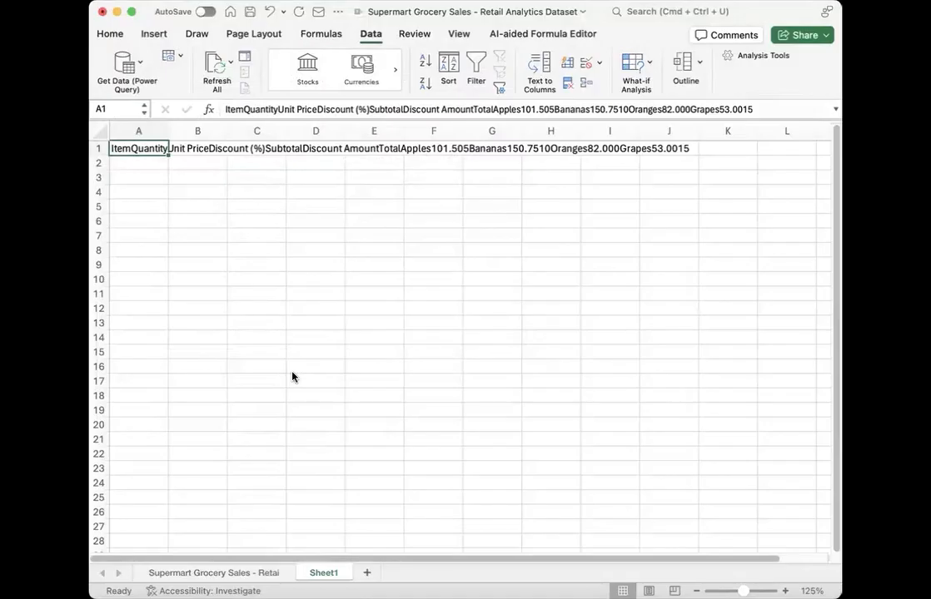
Step: Clear the pasted text from cell A1 and switch to the previously used application
key(Delete)
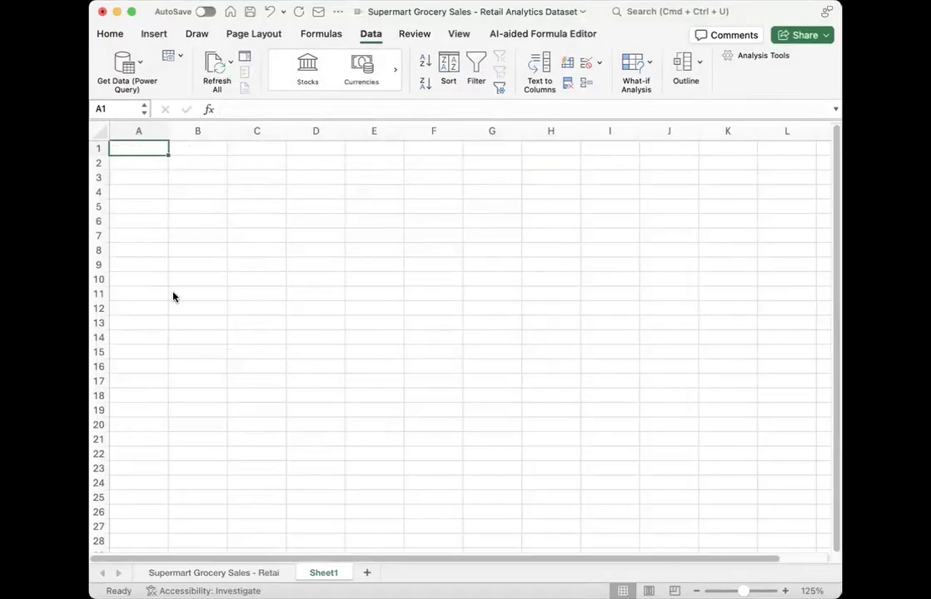
key(super+Tab)
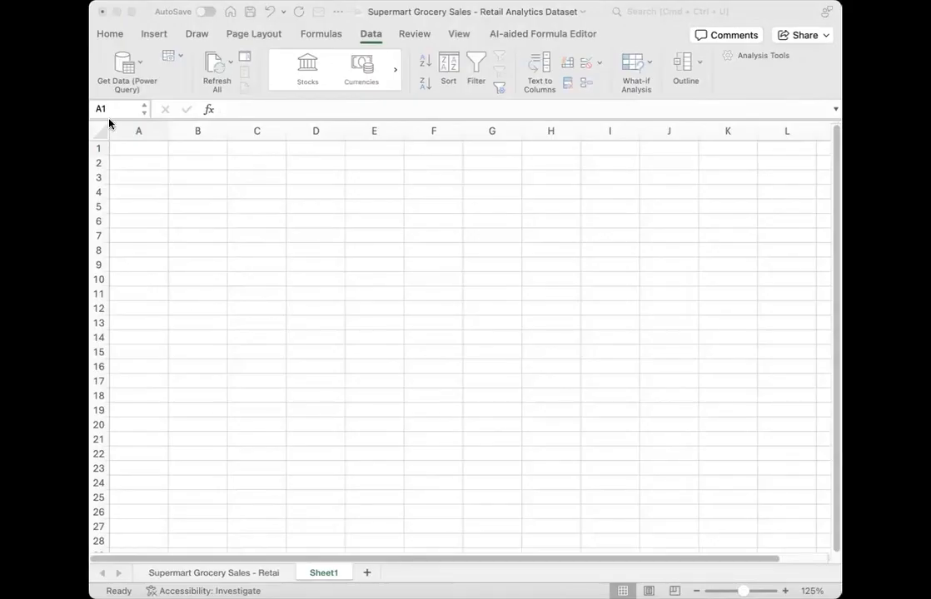
Step: Paste the copied item table at cell A1 of Sheet1 and widen column F to fit the Discount Amount heading
click(154, 170)
text(Item	Quantity	Unit Price	Discount (%)	Subtotal	Discount Amount	Total Apples	10	1.5	5 Bananas	15	0.75	10 Oranges	8	2	0 Grapes	5	3	15 Totals)
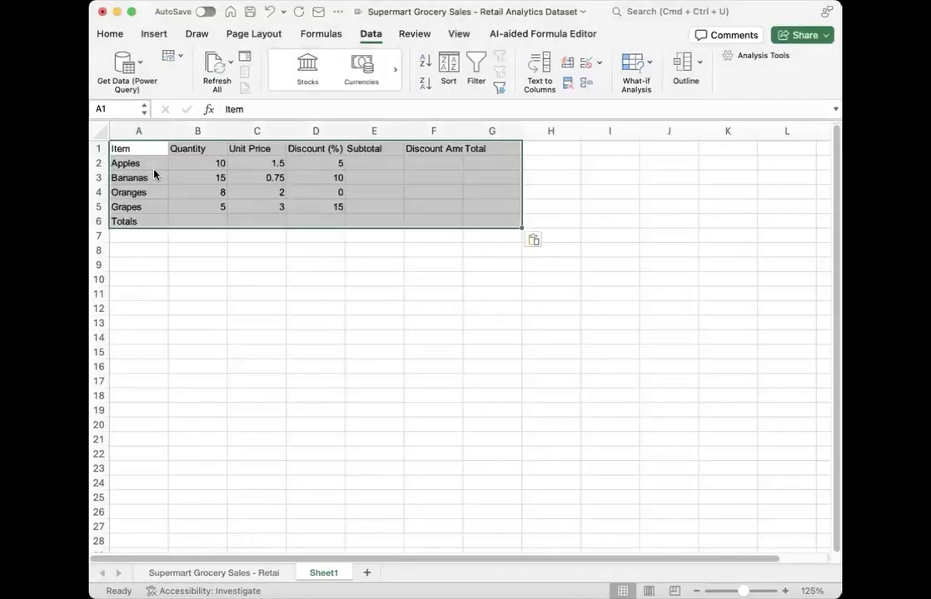
click(312, 304)
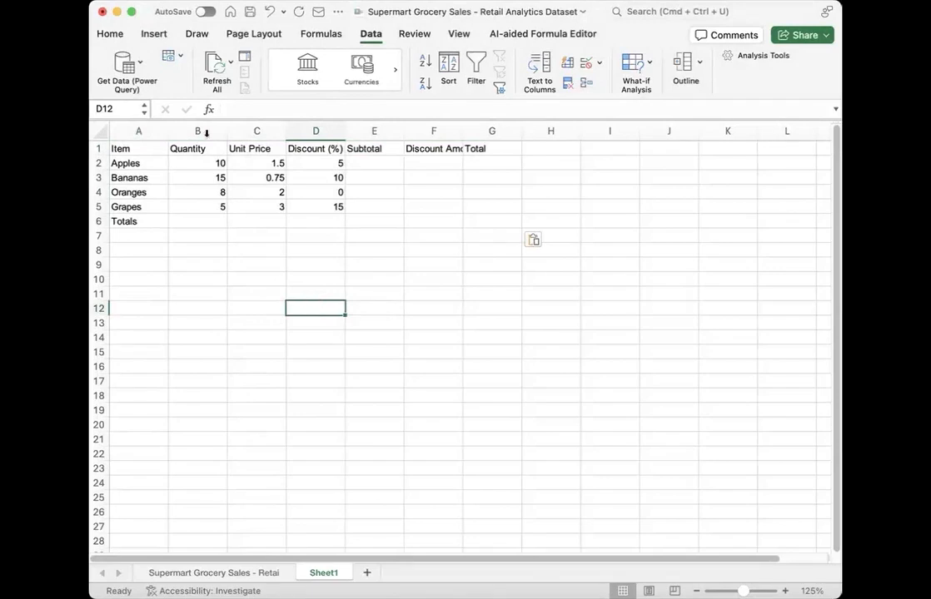
drag(464, 131, 503, 131)
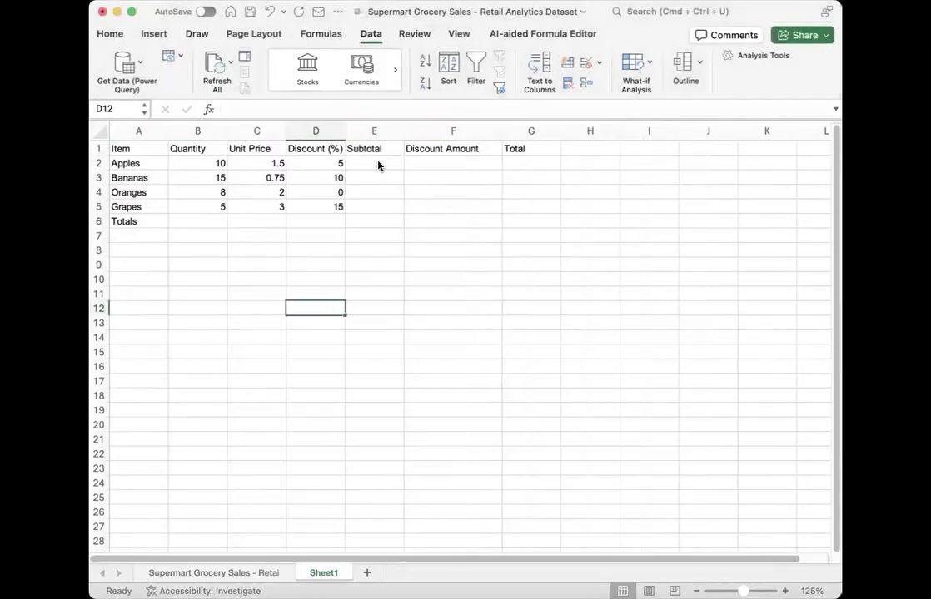
Step: Examine the Quantity and Unit Price values and the empty Subtotal, Discount Amount and Total cells of the table
click(376, 165)
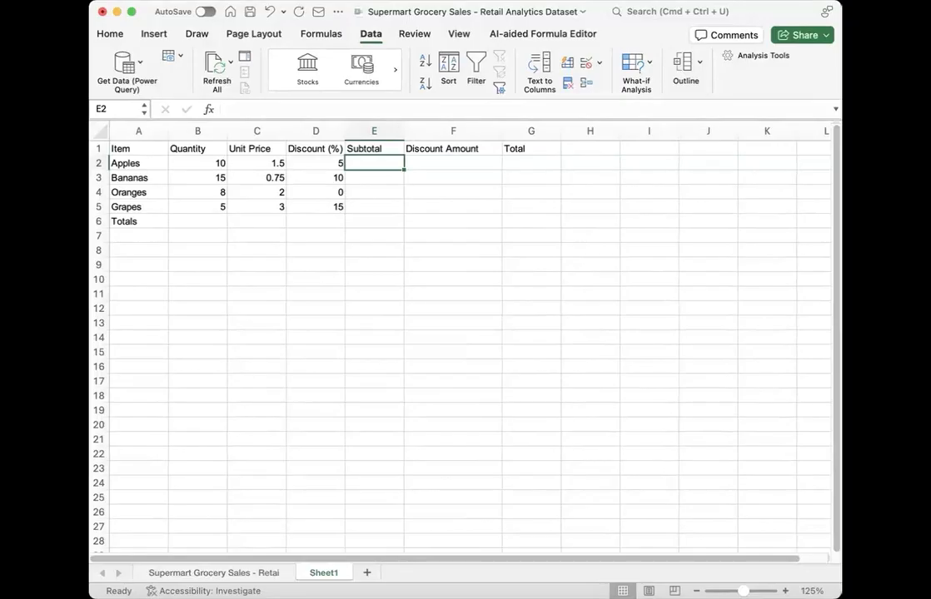
click(194, 221)
drag(196, 164, 193, 204)
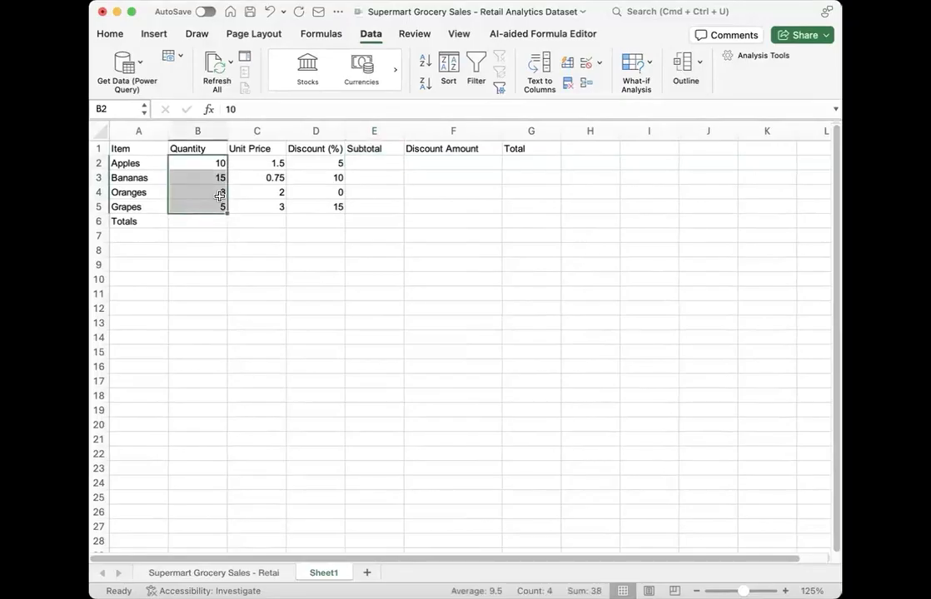
drag(249, 163, 278, 206)
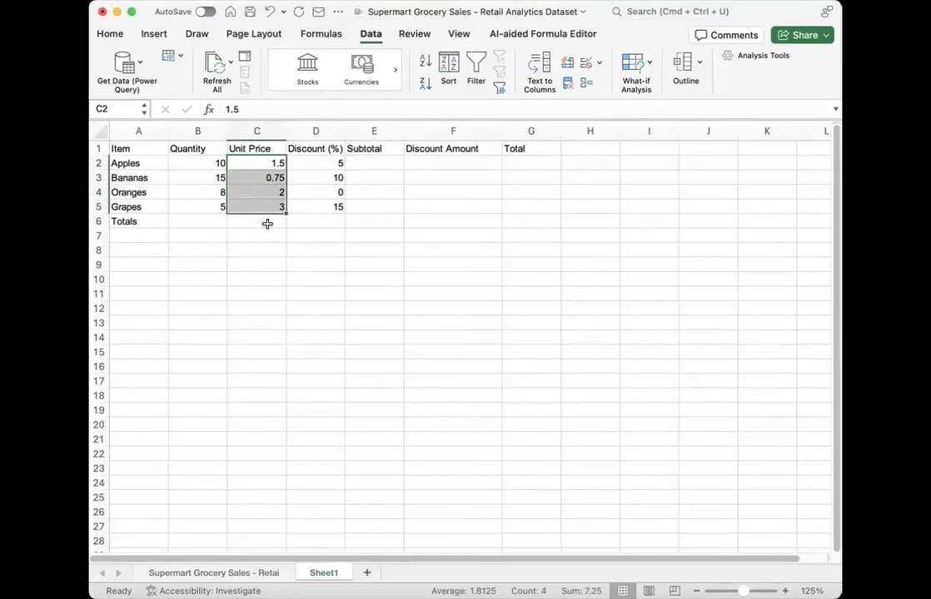
click(265, 222)
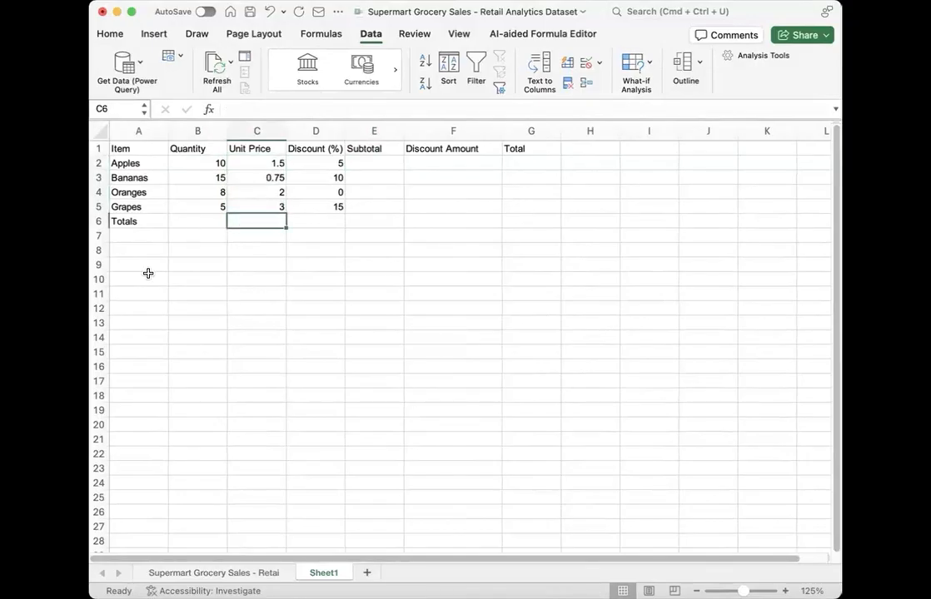
click(519, 165)
click(382, 164)
click(436, 164)
Step: Enter the formula =B2*C2 in cell E2 to calculate the Apples subtotal
click(382, 166)
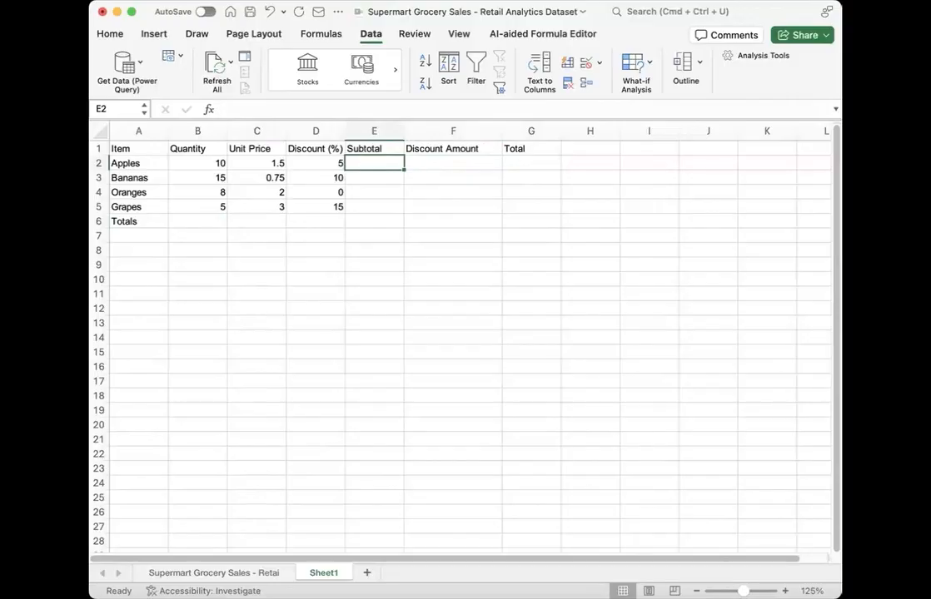
text(=)
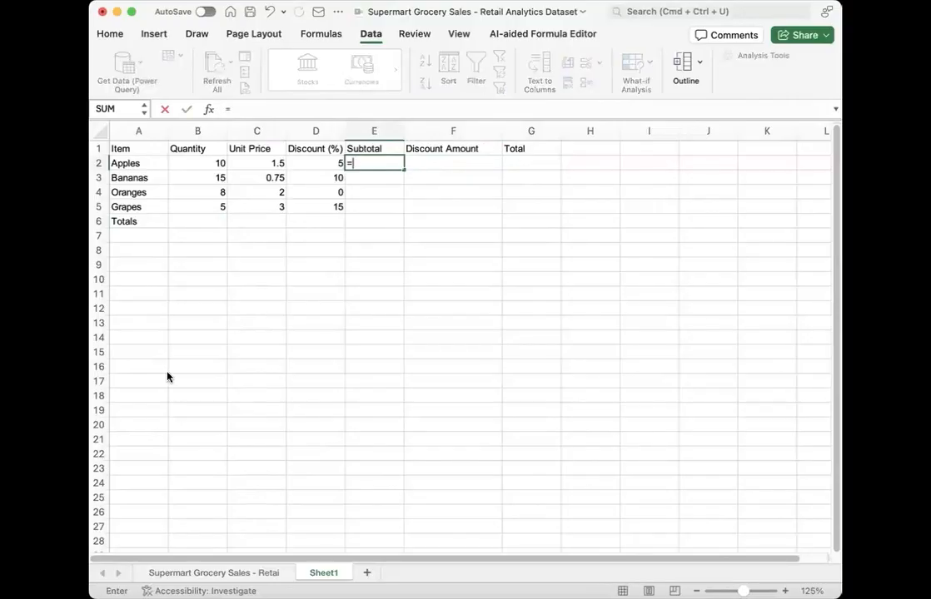
click(198, 166)
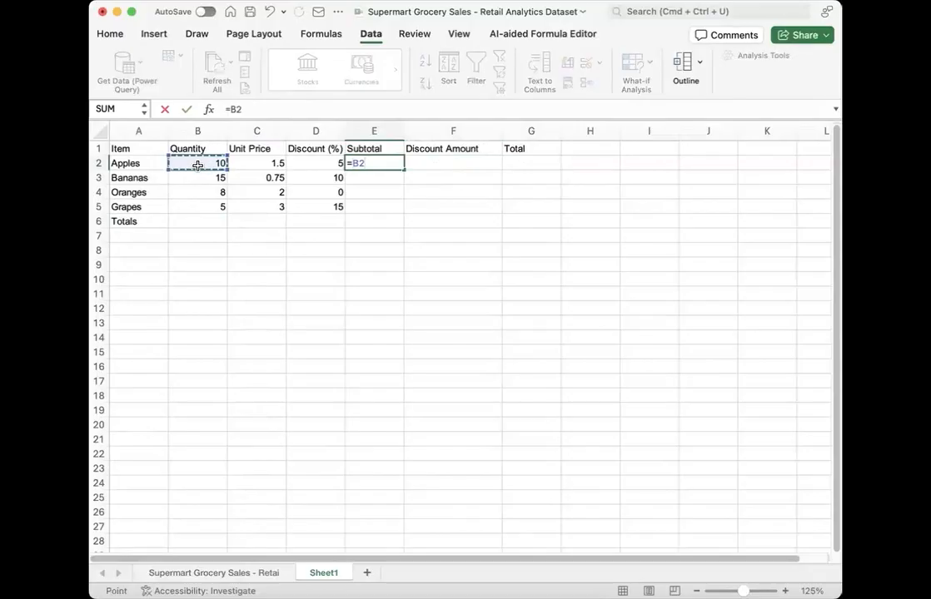
text(*)
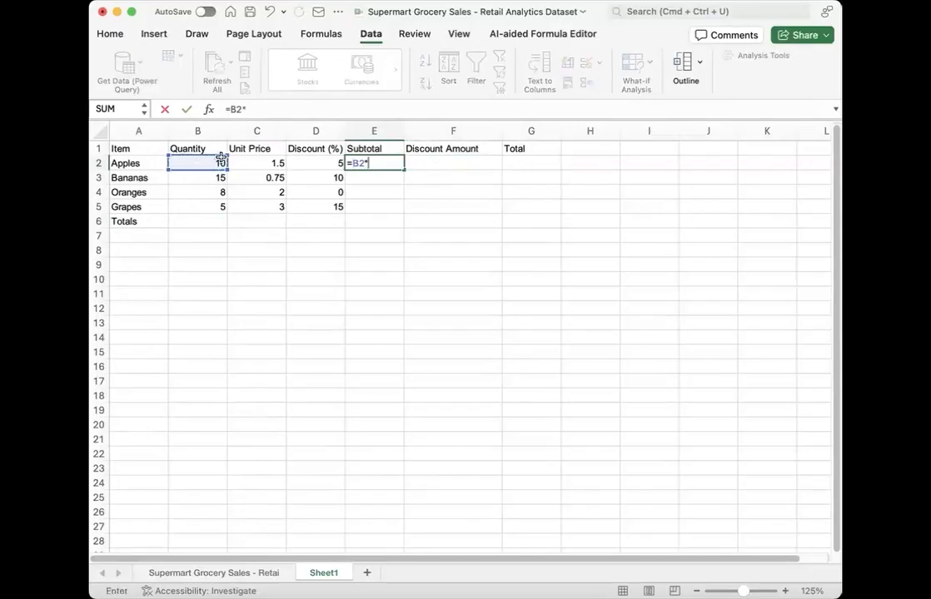
click(254, 160)
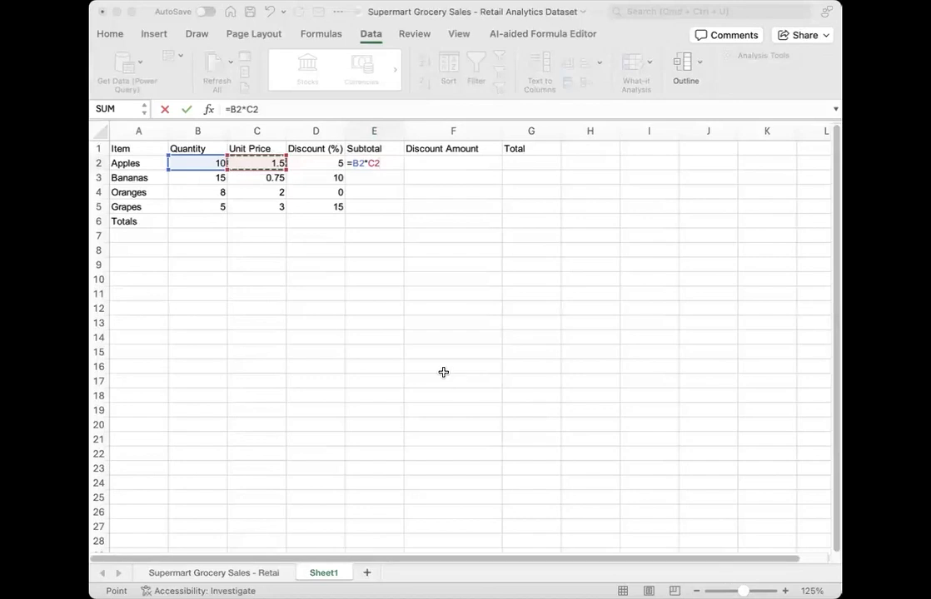
click(395, 329)
key(Return)
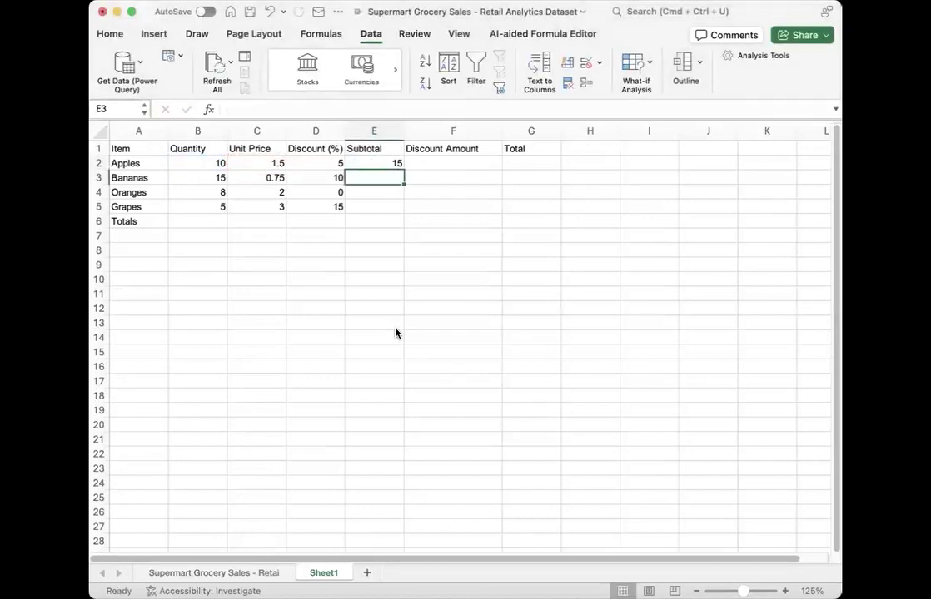
key(Up)
key(Down)
key(Down)
key(Up)
text(=)
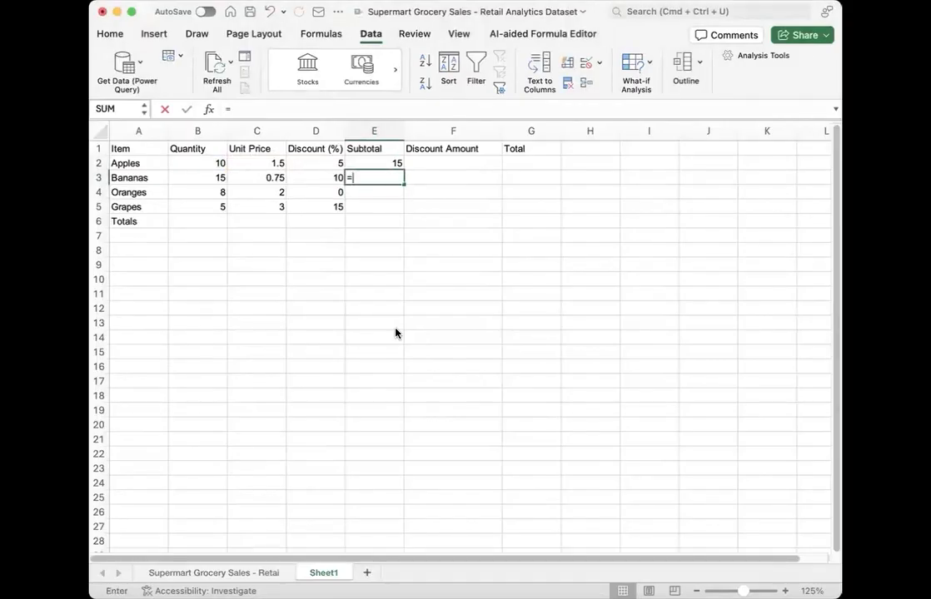
key(BackSpace)
click(395, 327)
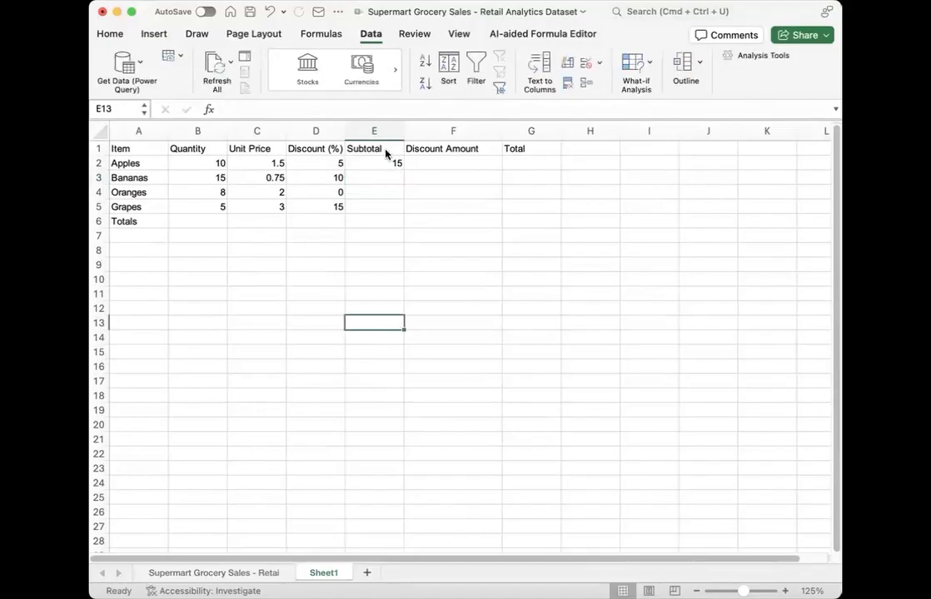
Step: Try extending the E2 subtotal formula with the fill handle, first to E3 and again to E5, undoing each fill
click(381, 160)
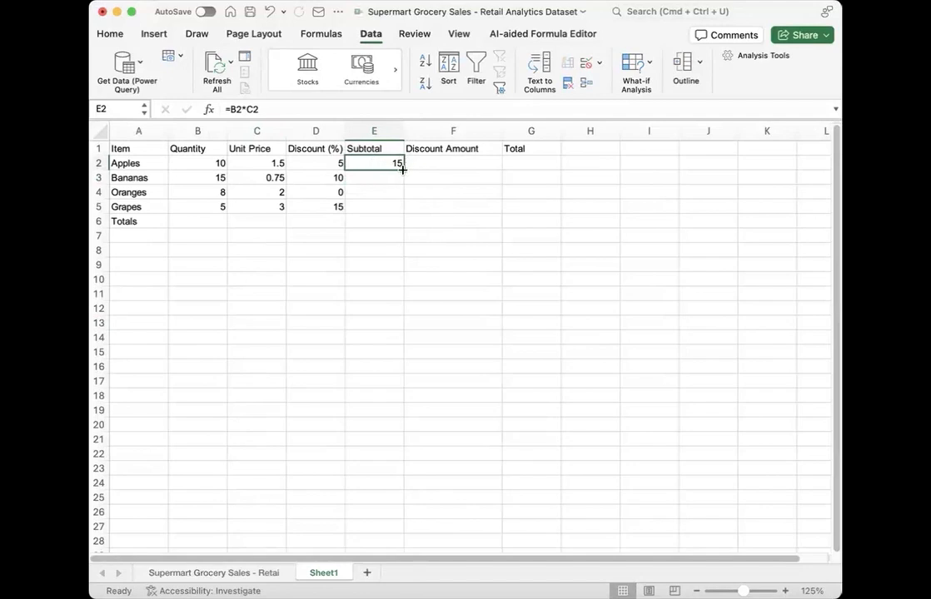
drag(405, 170, 406, 185)
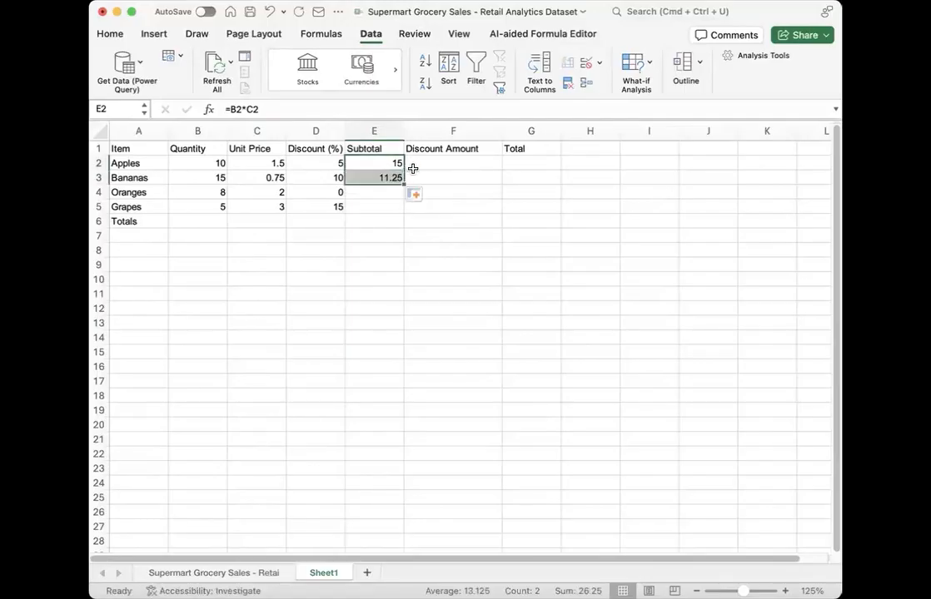
click(409, 169)
key(super+z)
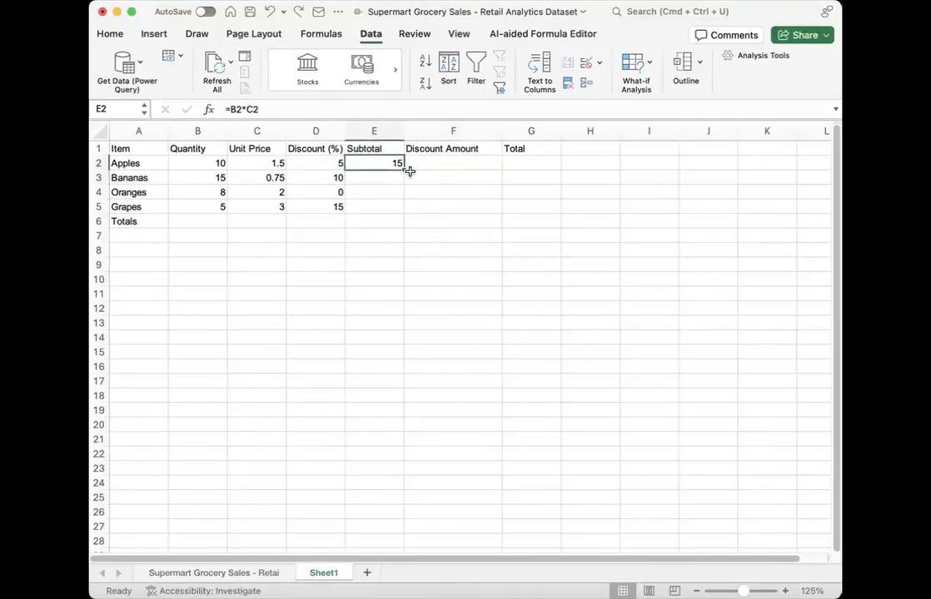
drag(405, 170, 400, 207)
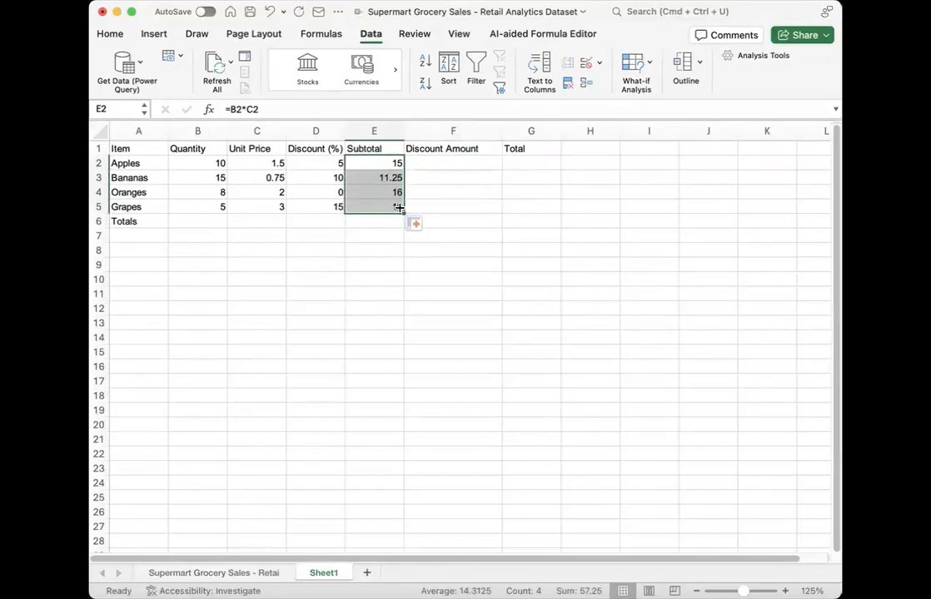
key(super+z)
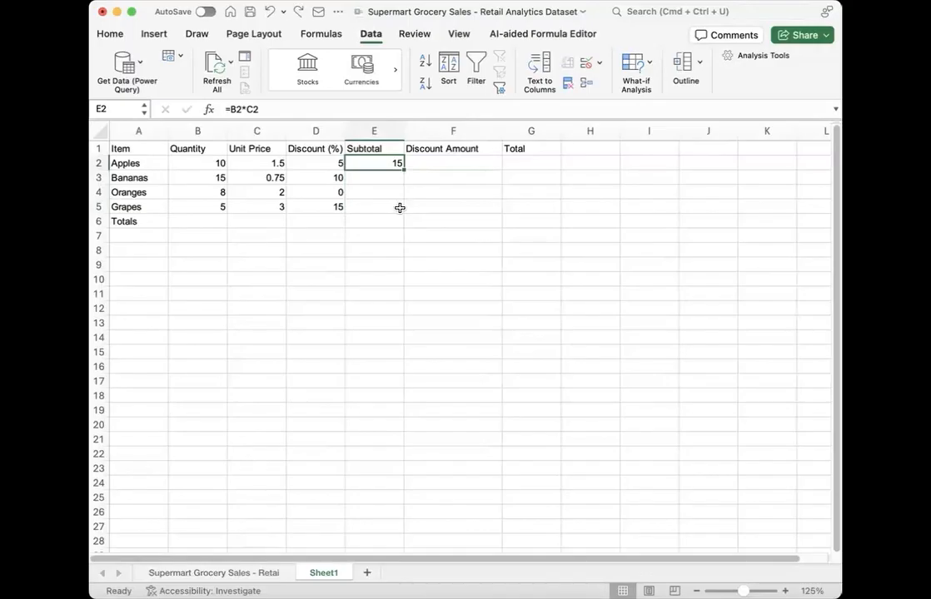
Step: Try Fill Down on the Subtotal range E2:E5 to copy the E2 formula, and undo it
click(400, 207)
key(shift+Up)
key(shift+Up)
key(shift+Up)
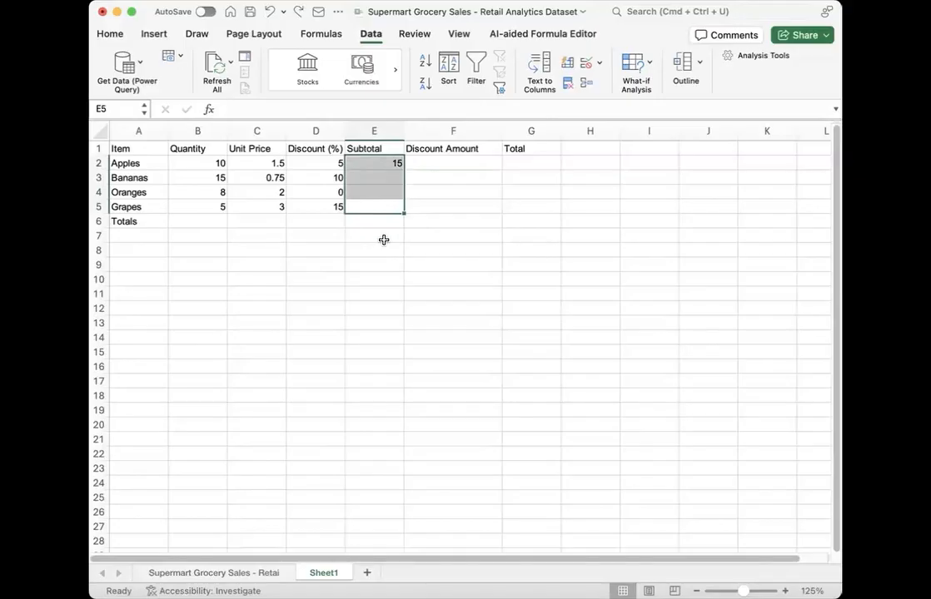
key(super+d)
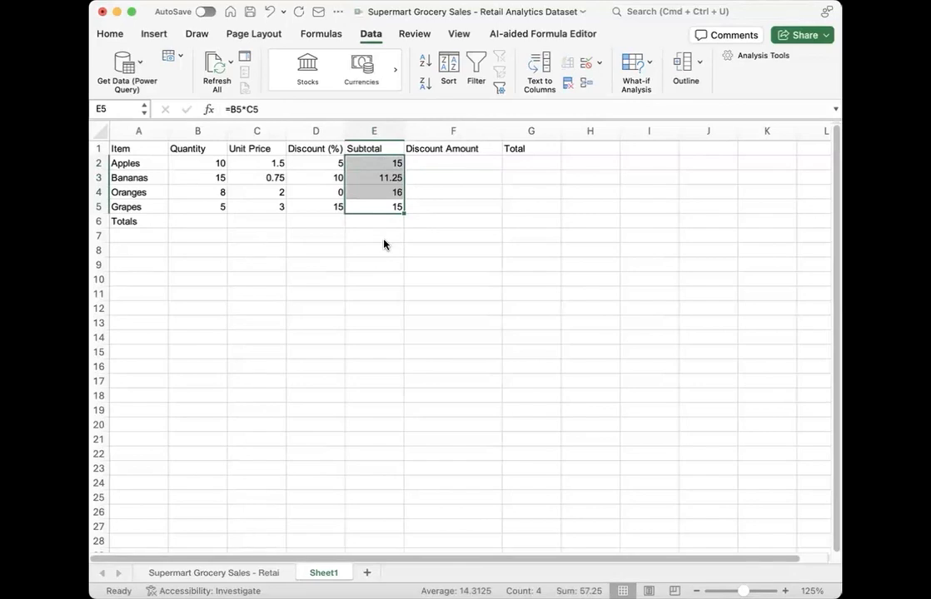
key(super+z)
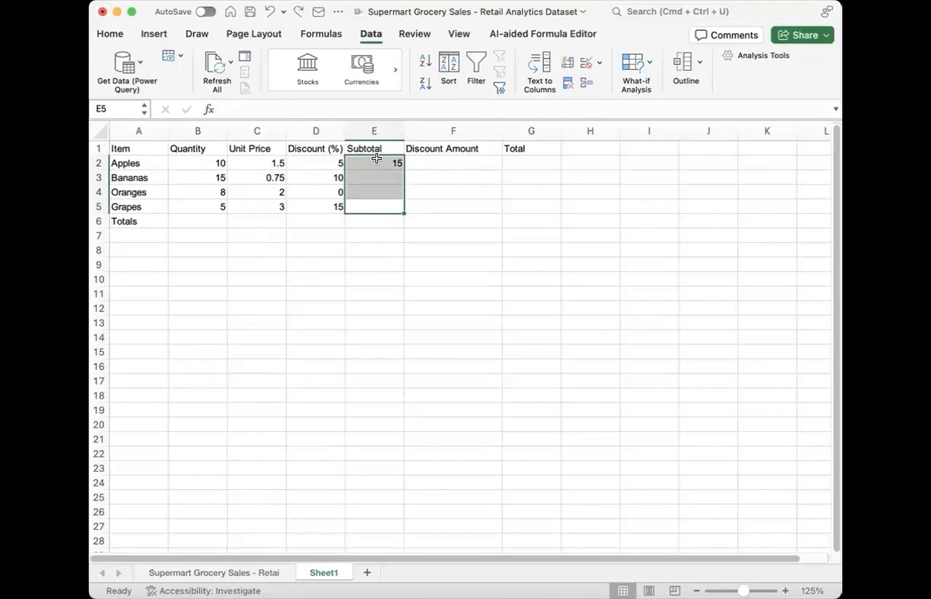
Step: Auto-fill the E2 subtotal formula down to the end of the table and clear cell E6 in the Totals row
click(393, 165)
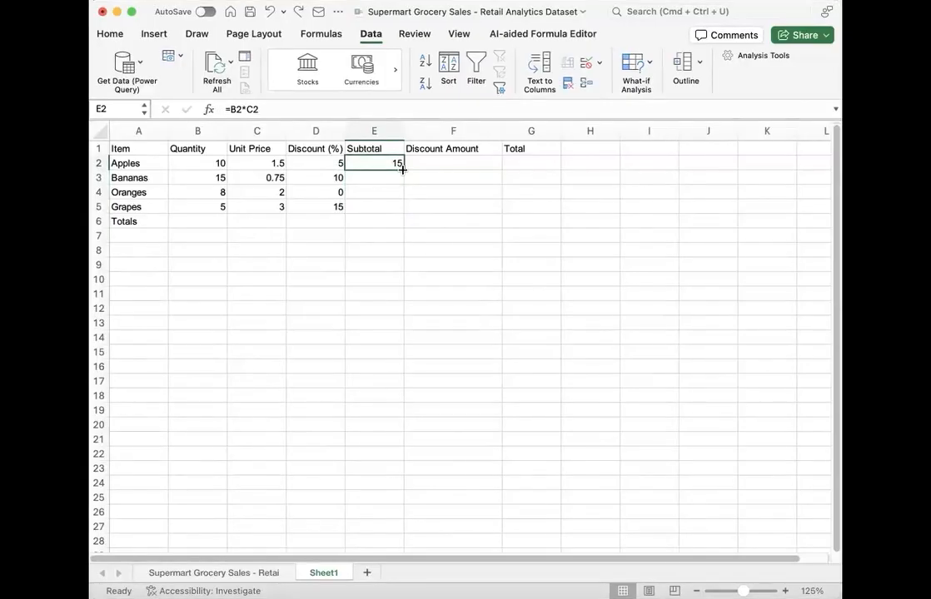
double_click(403, 169)
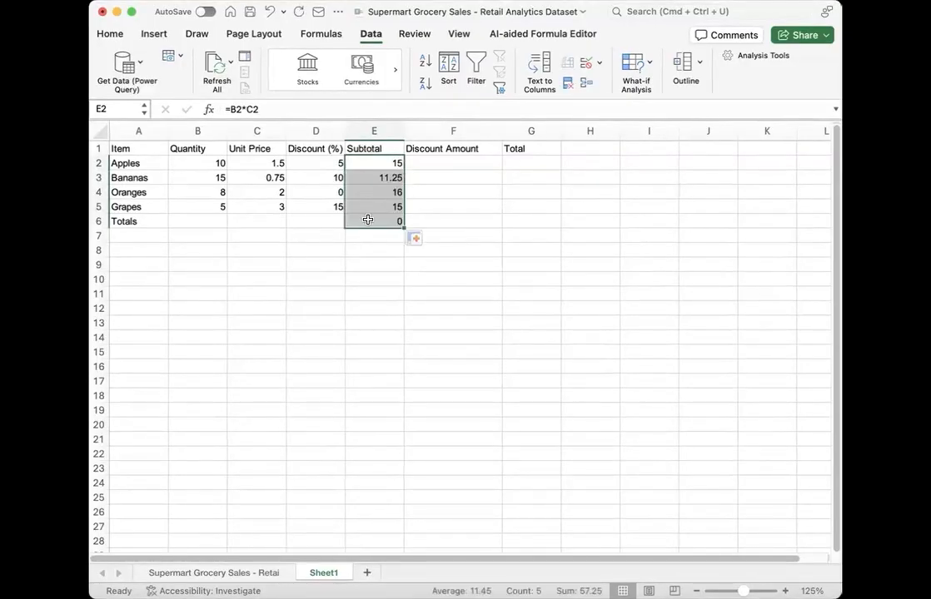
click(368, 220)
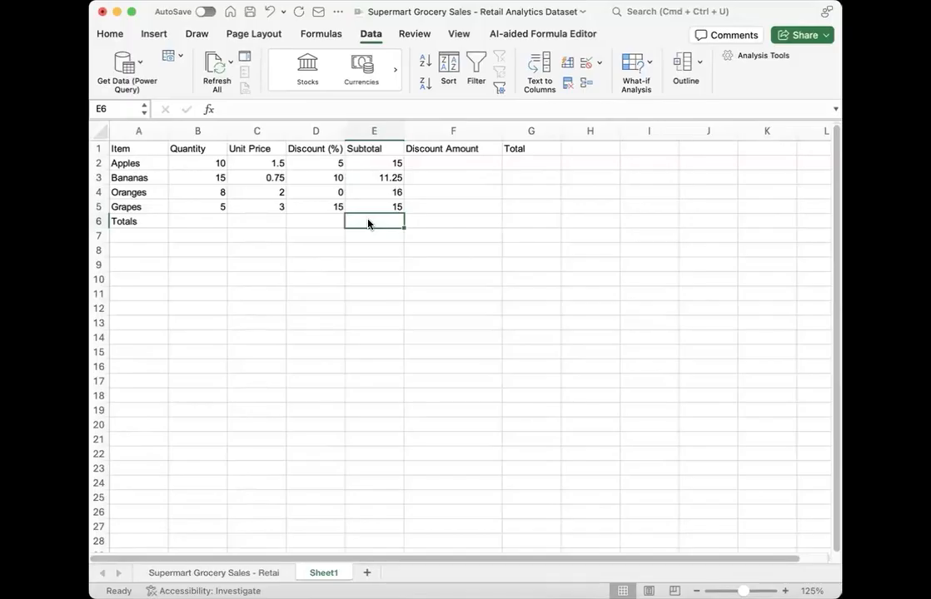
Step: Enter apple in cell I1, extend it with the fill handle to I9, and undo the fill
click(637, 151)
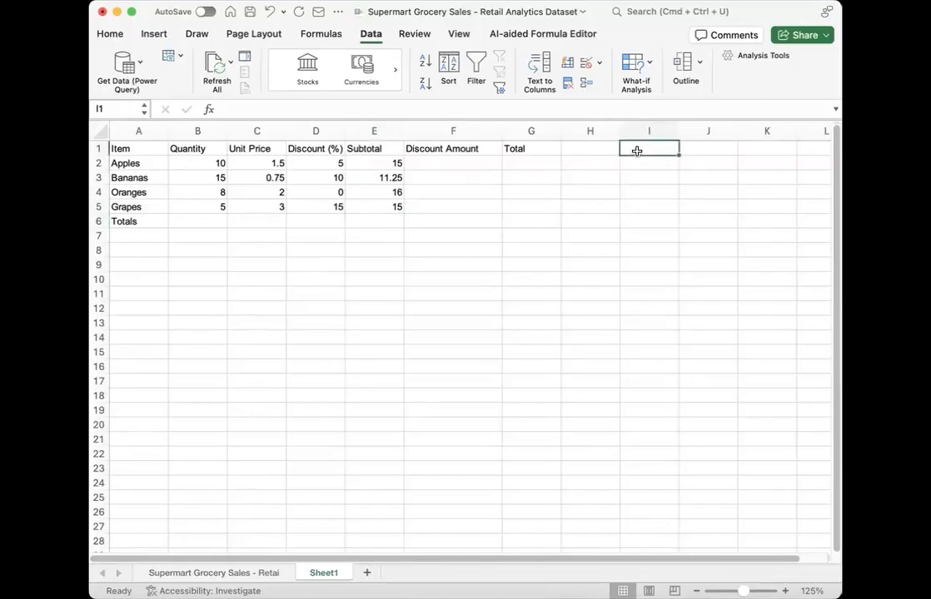
text(apple)
key(Return)
click(658, 149)
drag(678, 156, 679, 272)
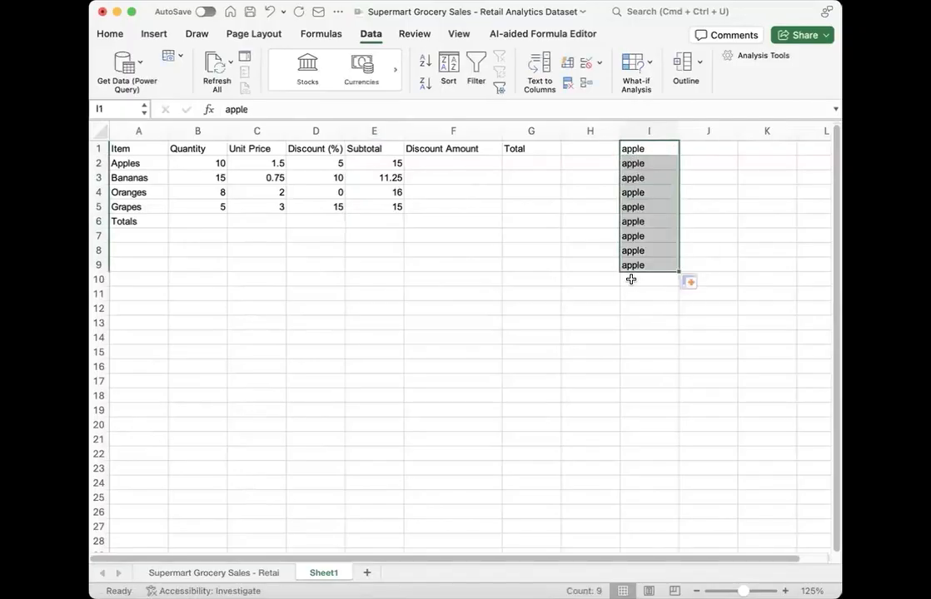
key(super+z)
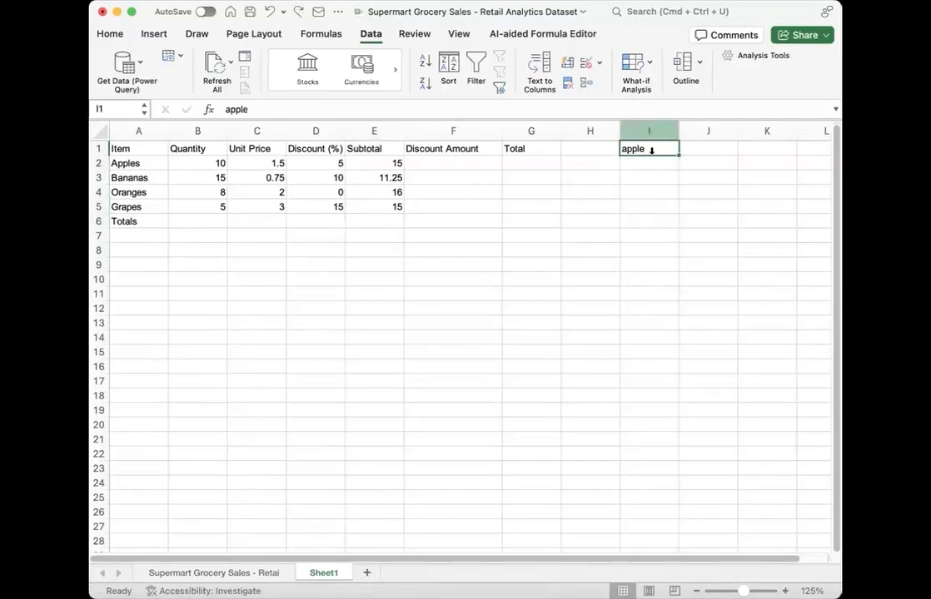
Step: Copy apple from I1 through I6 with Fill Down, and clear the range I1:I6
drag(652, 149, 651, 221)
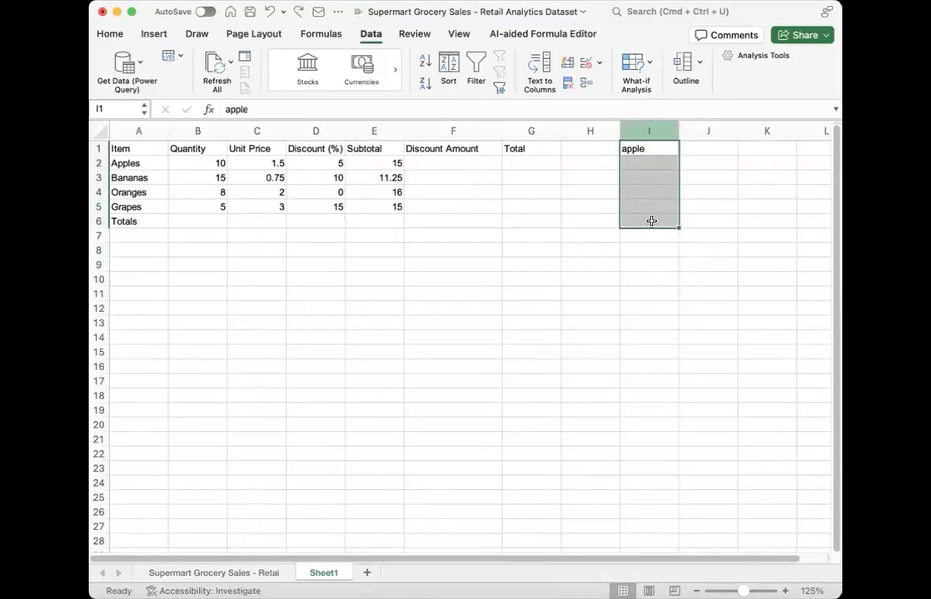
key(super+d)
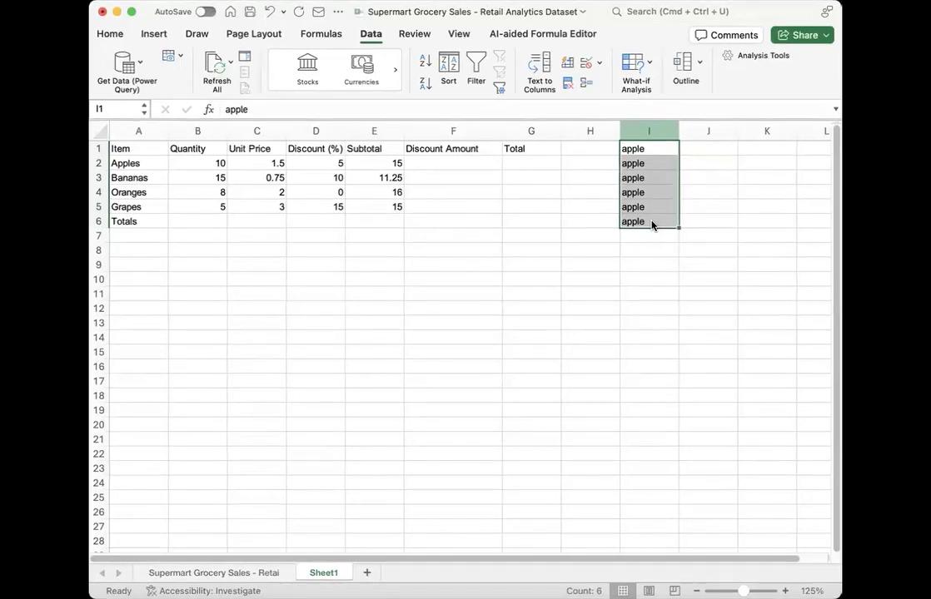
key(Delete)
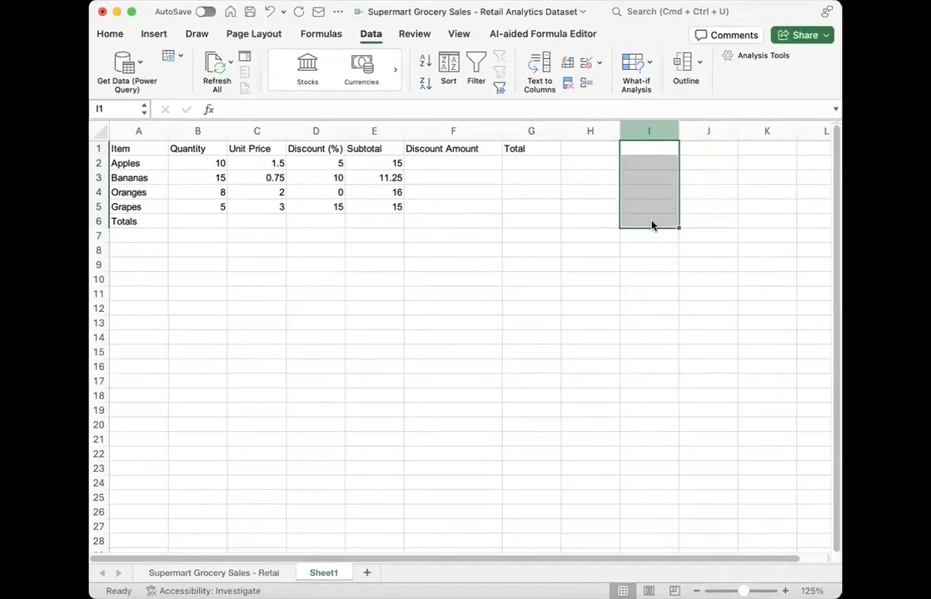
Step: Check the row references in the Subtotal formulas in cells E2 to E5
click(388, 203)
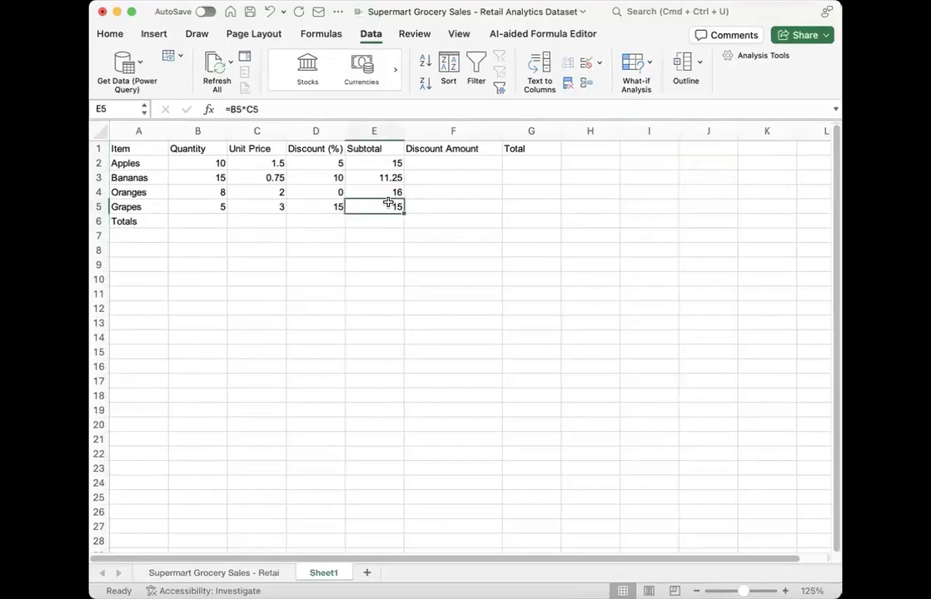
key(Up)
key(Up)
key(Up)
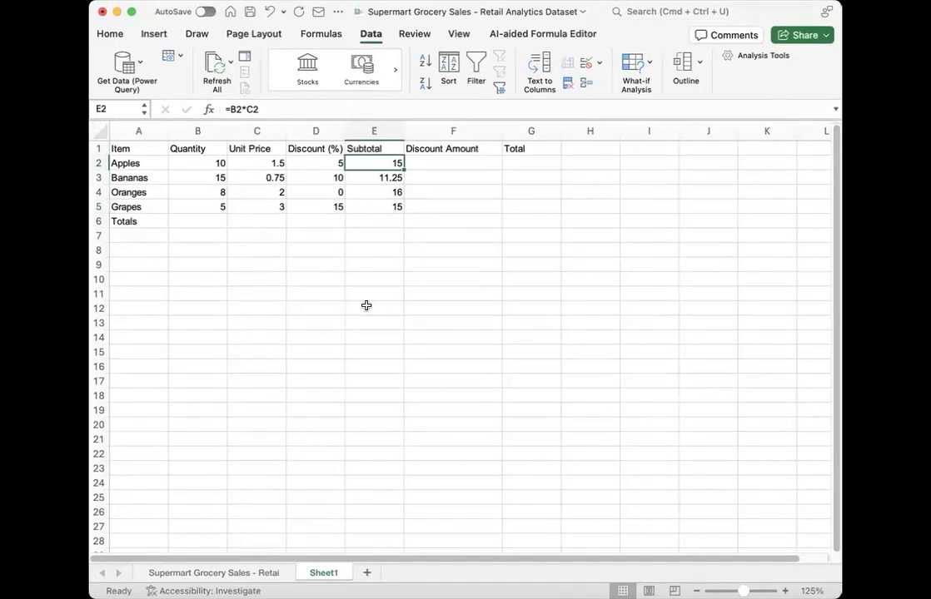
key(Down)
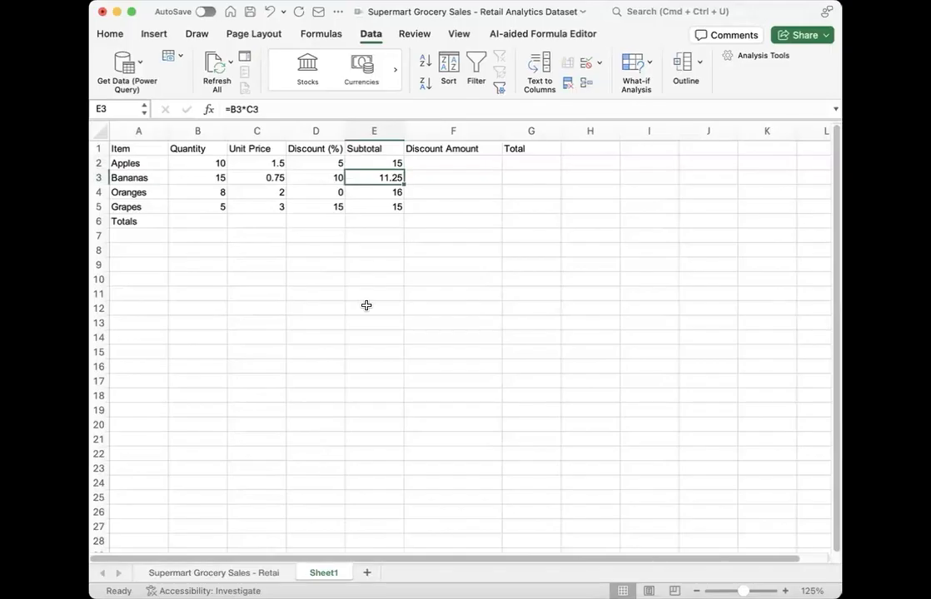
Step: Compare the cell references in the Subtotal formulas of the Bananas, Oranges and Grapes rows once more
key(Down)
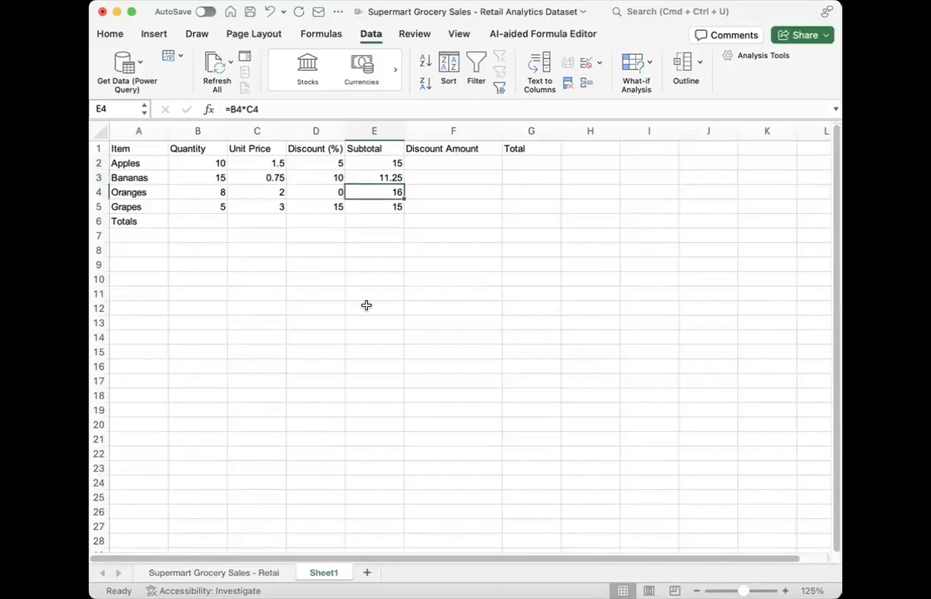
key(Down)
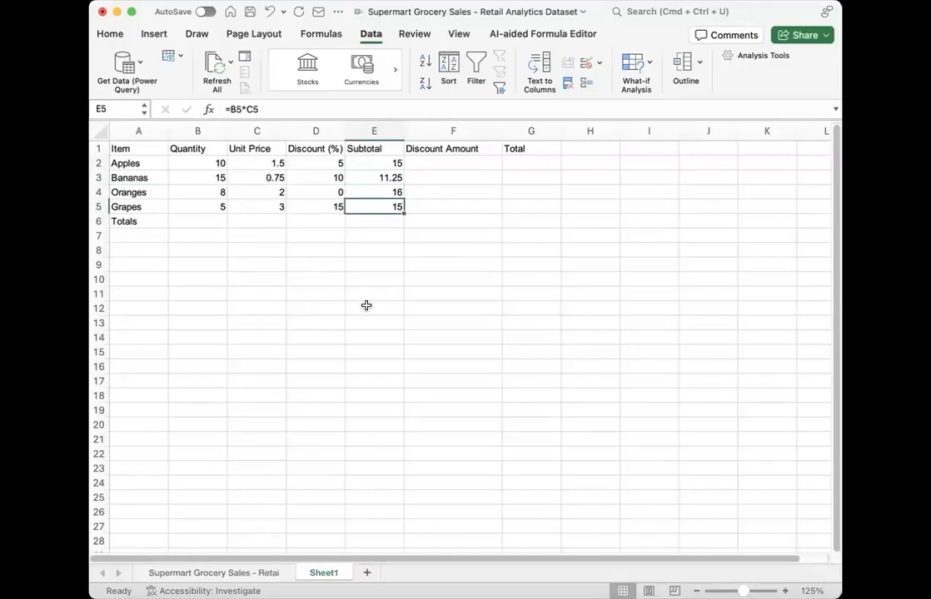
key(Up)
key(Up)
key(Up)
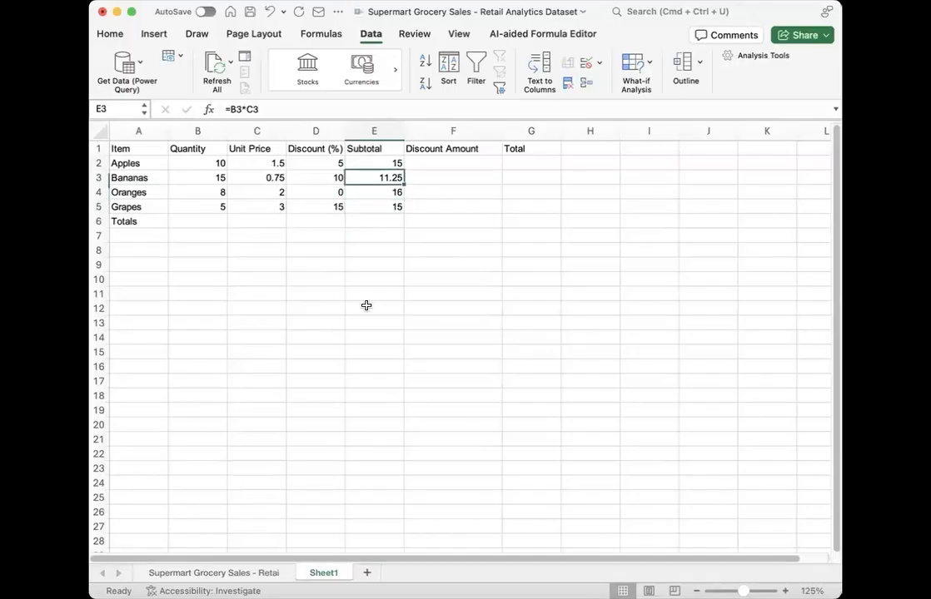
key(Down)
key(Down)
key(Down)
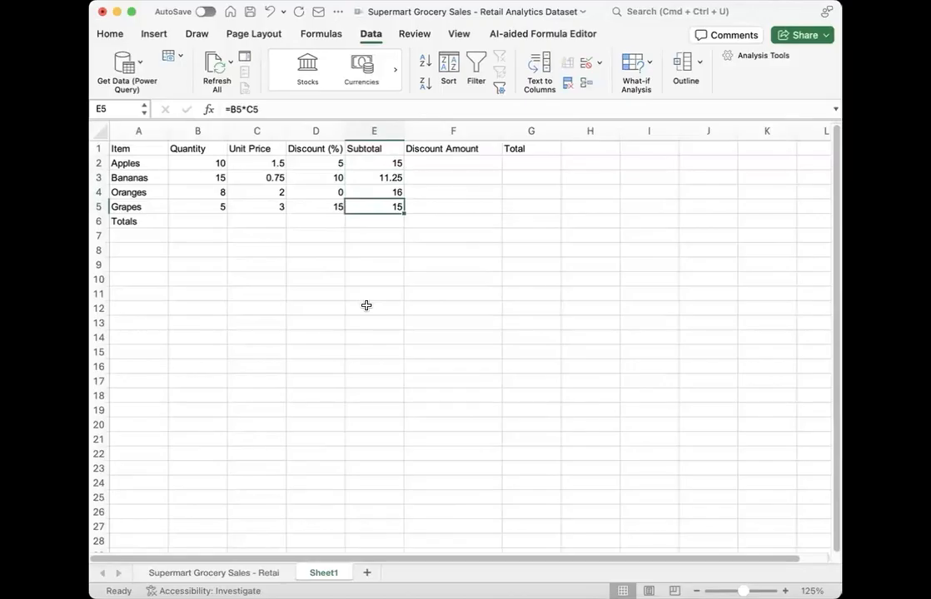
click(45, 383)
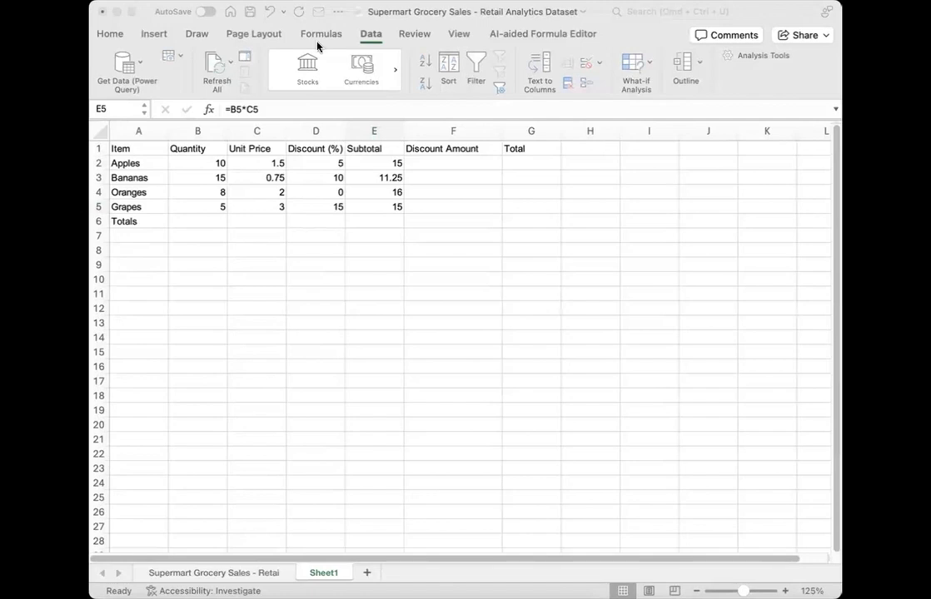
click(392, 163)
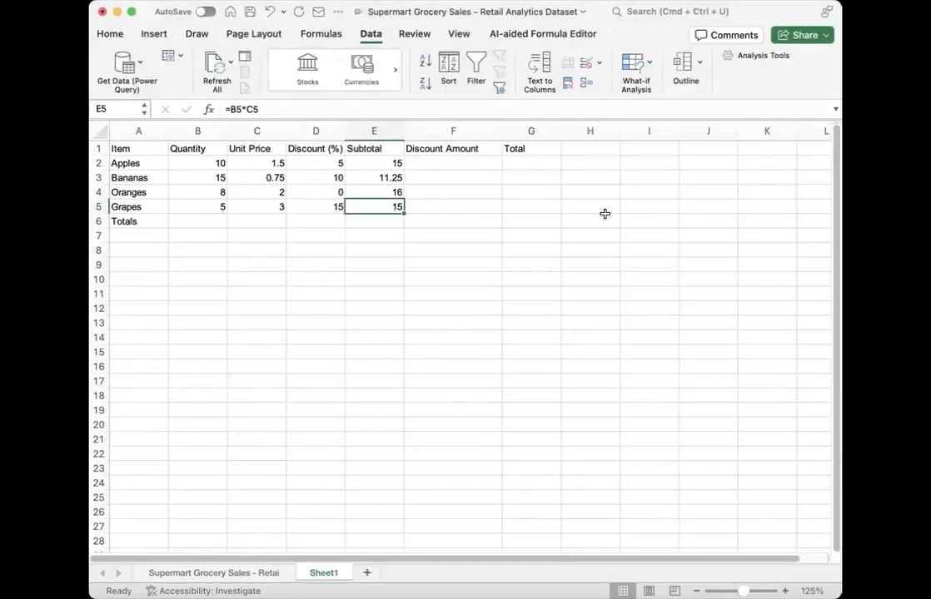
Step: Enter apple in cell H1 beside the Total header
click(599, 139)
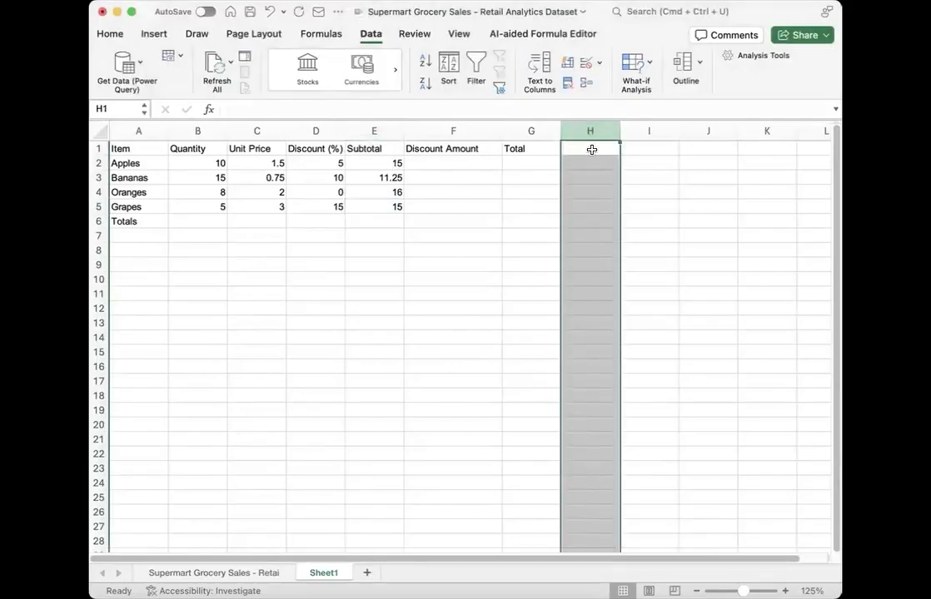
click(591, 149)
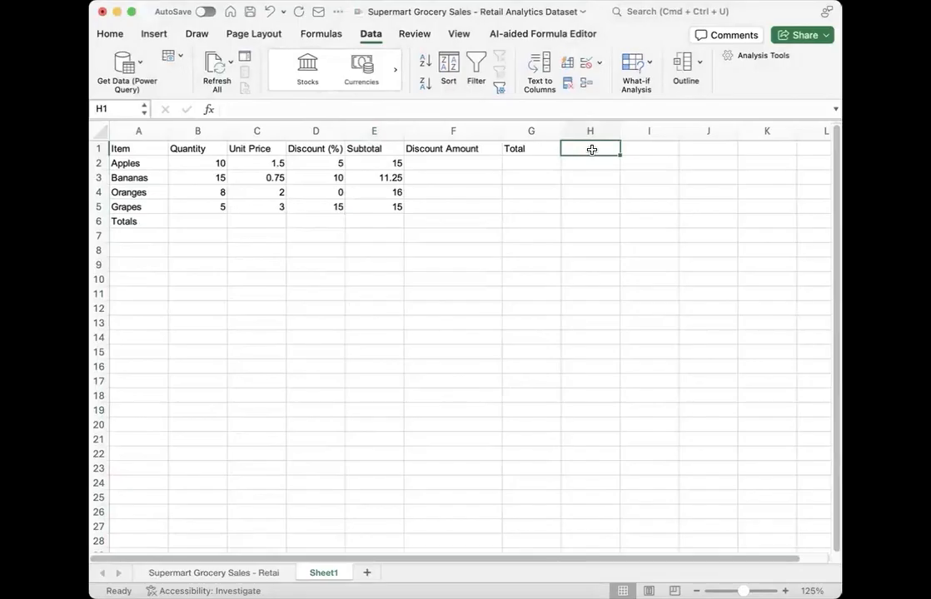
key(ctrl+space)
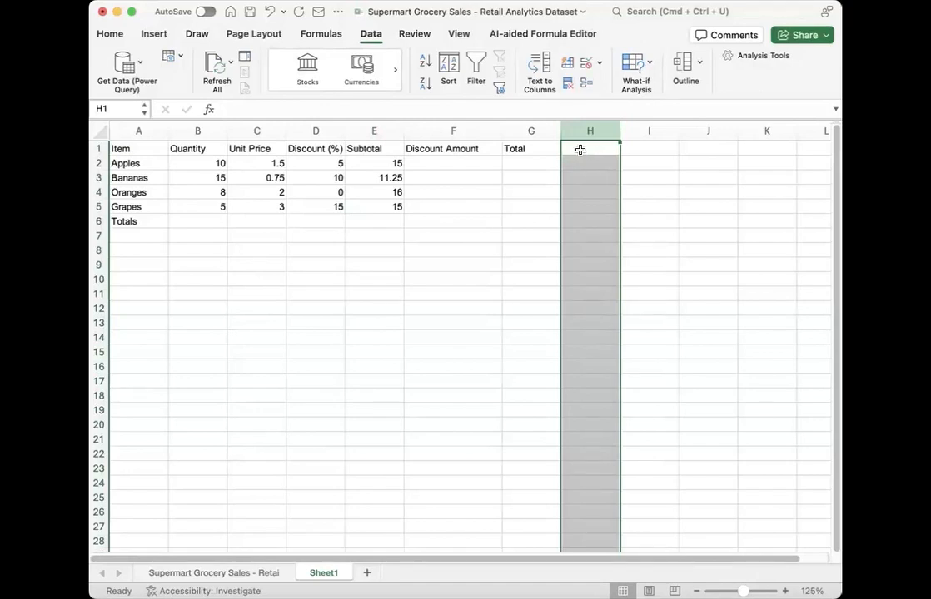
click(582, 150)
text(apple)
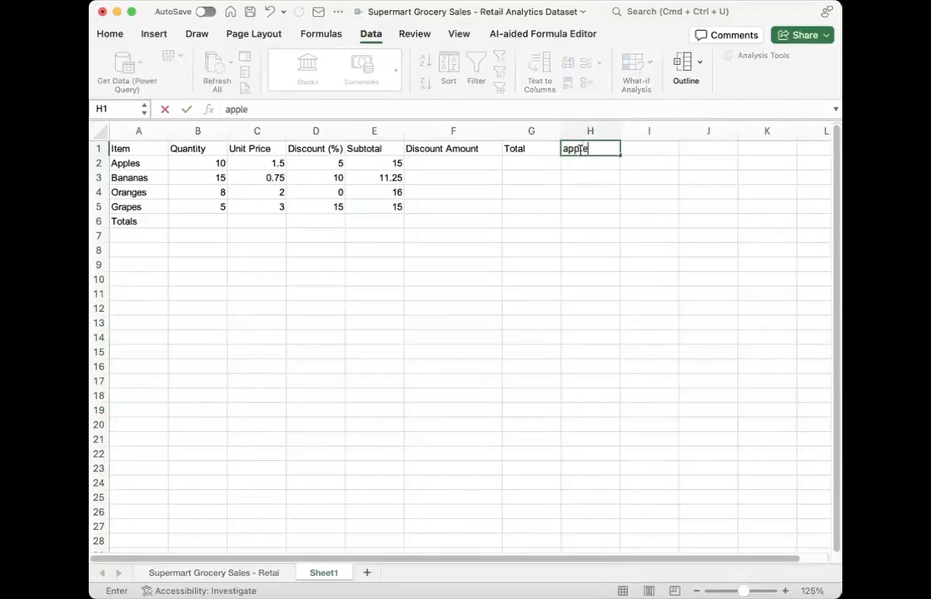
key(Return)
Step: Auto-fill apple from H1 down to H6, and clear the filled range
click(608, 148)
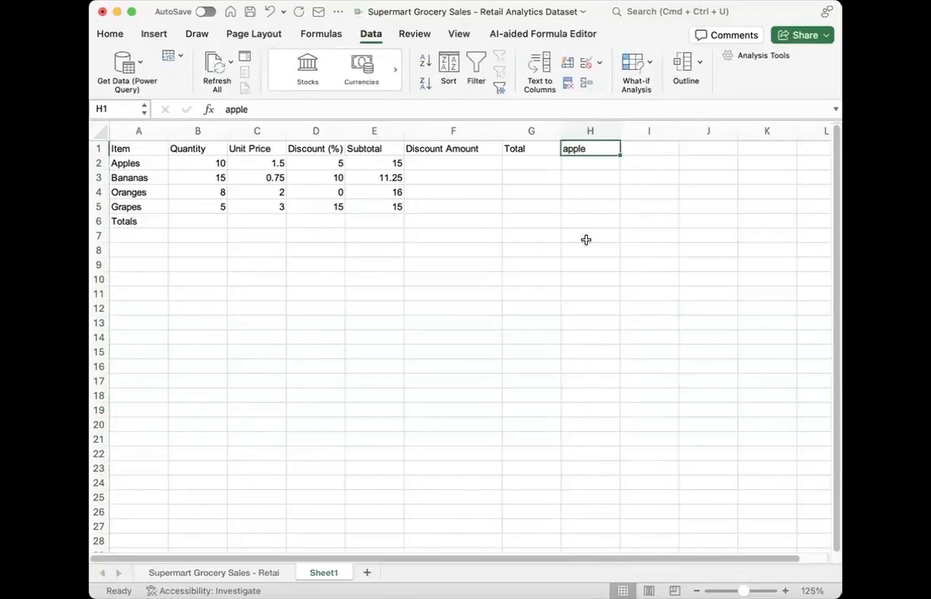
double_click(619, 153)
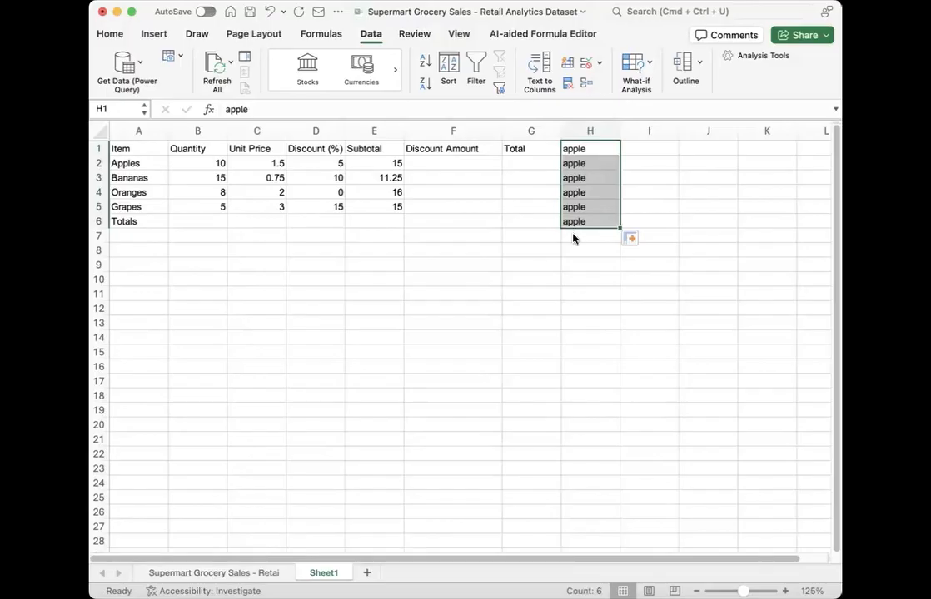
key(Delete)
drag(500, 248, 499, 241)
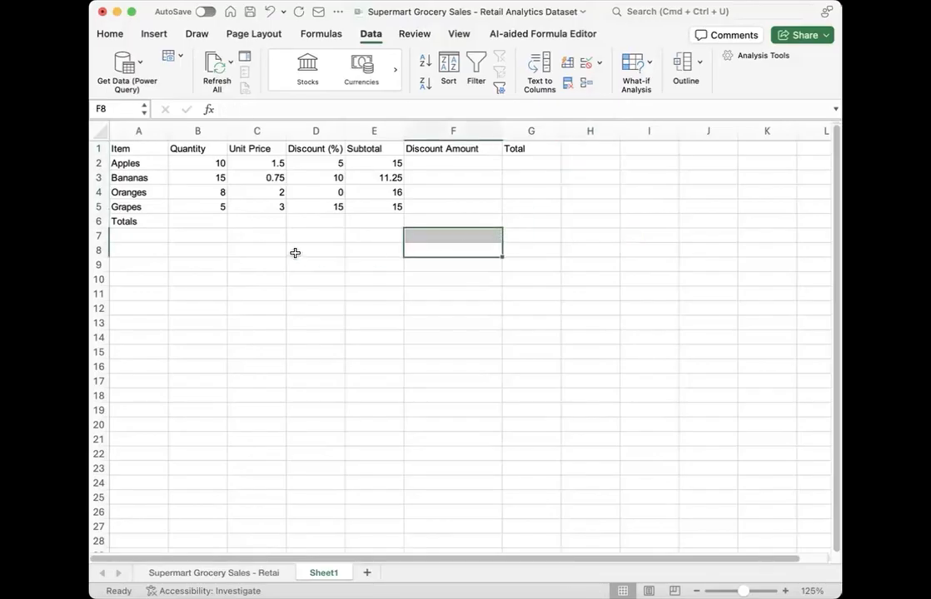
click(295, 253)
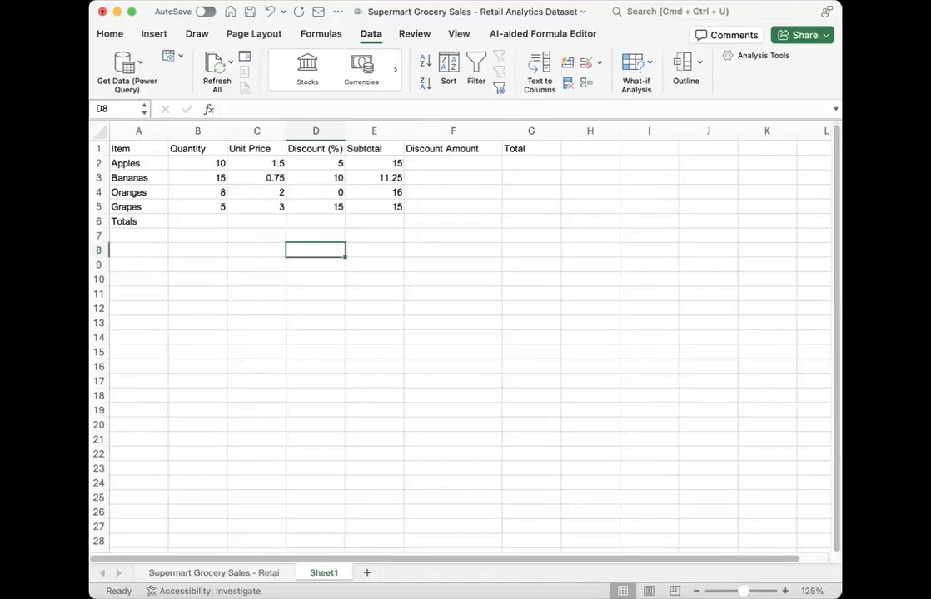
Step: Enter the formula =E2*D2 in cell F2 as the Discount Amount for Apples
click(415, 151)
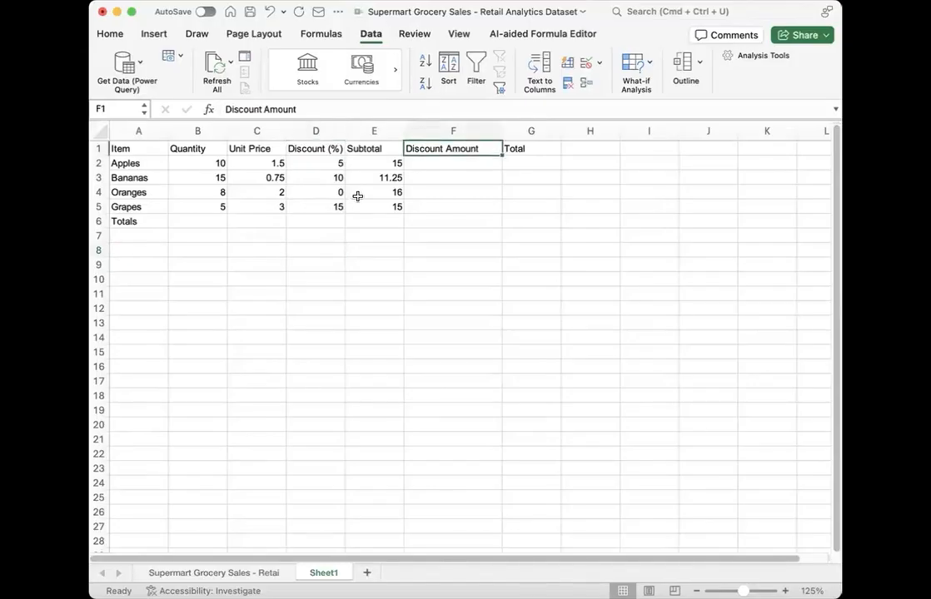
key(Return)
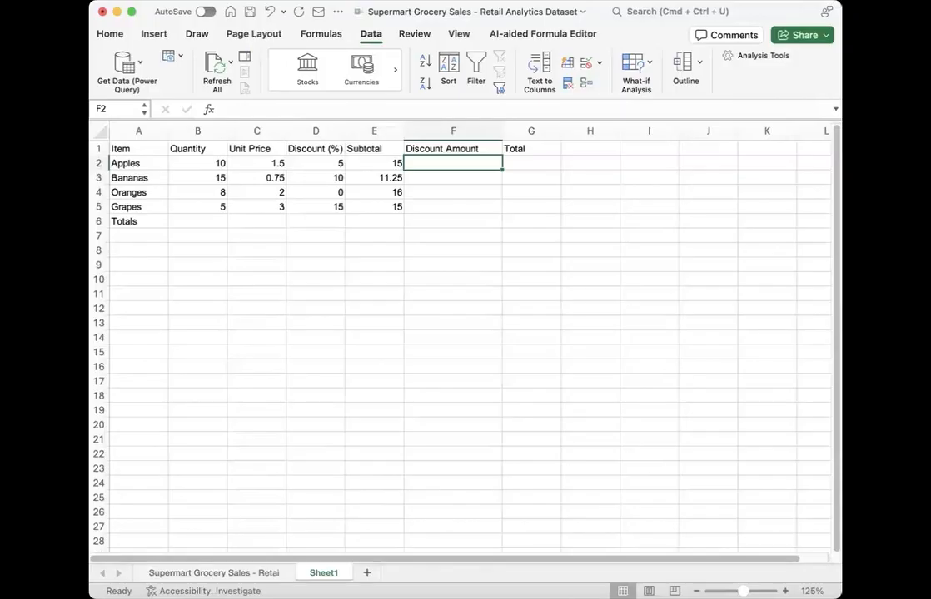
text(=)
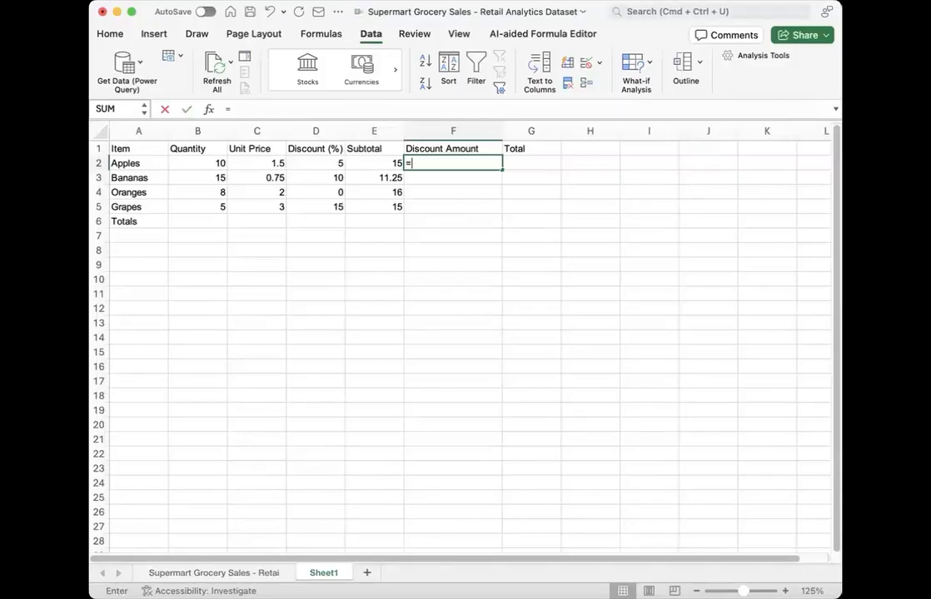
click(379, 165)
key(Return)
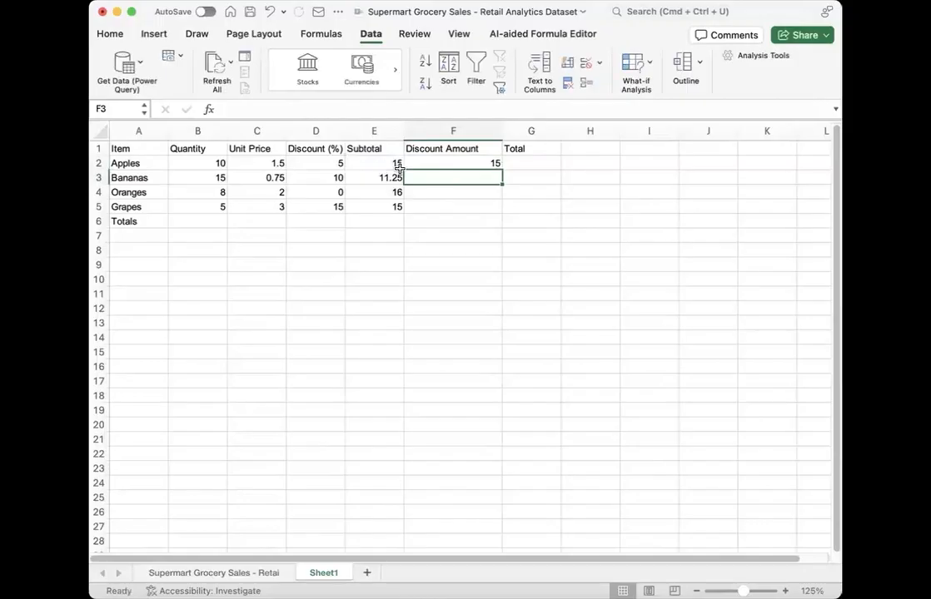
click(430, 160)
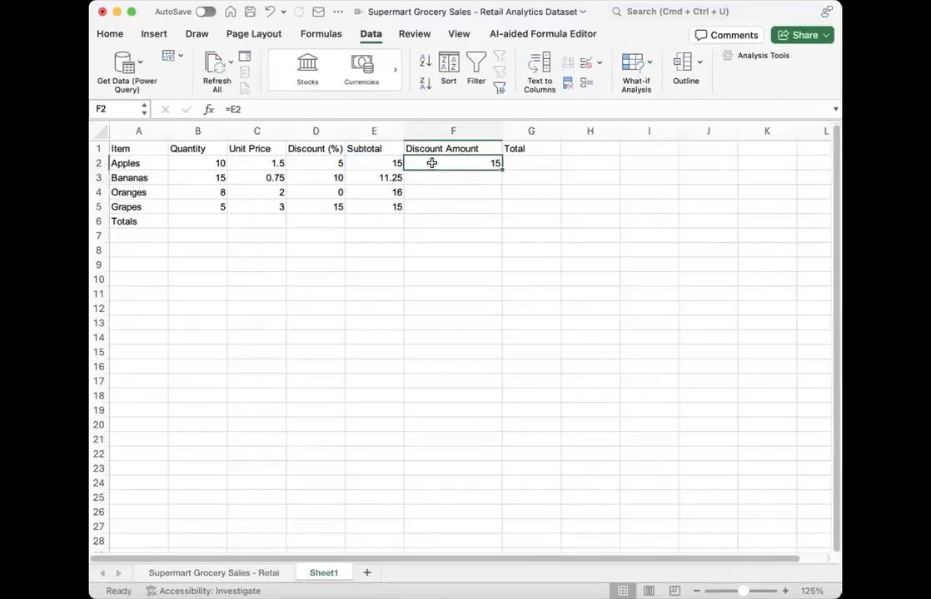
double_click(430, 162)
text(*)
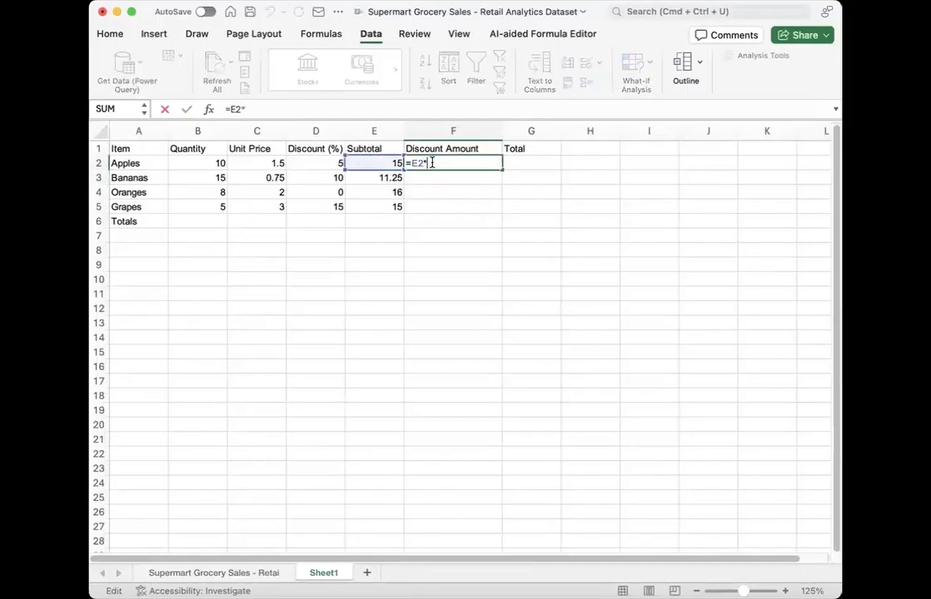
click(336, 164)
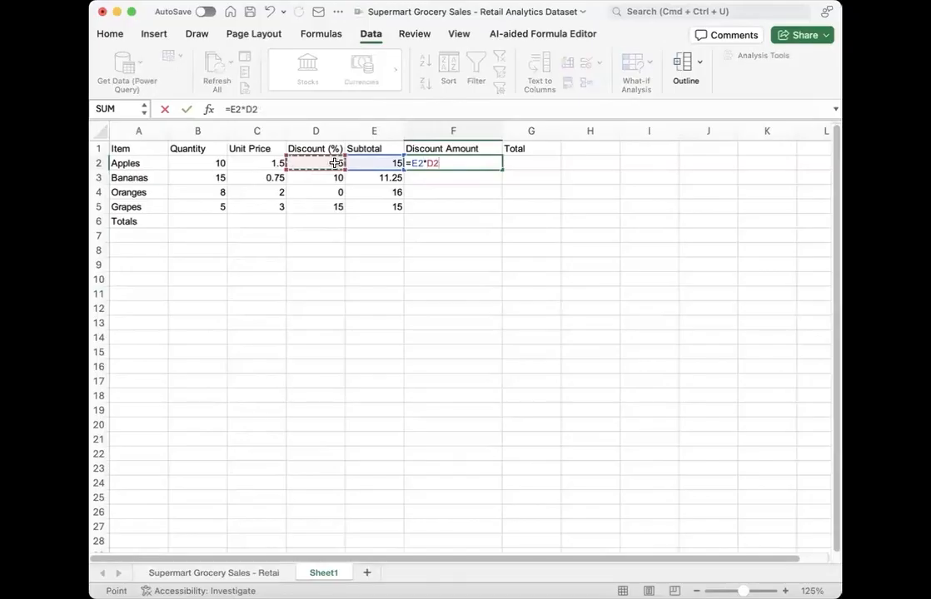
key(Return)
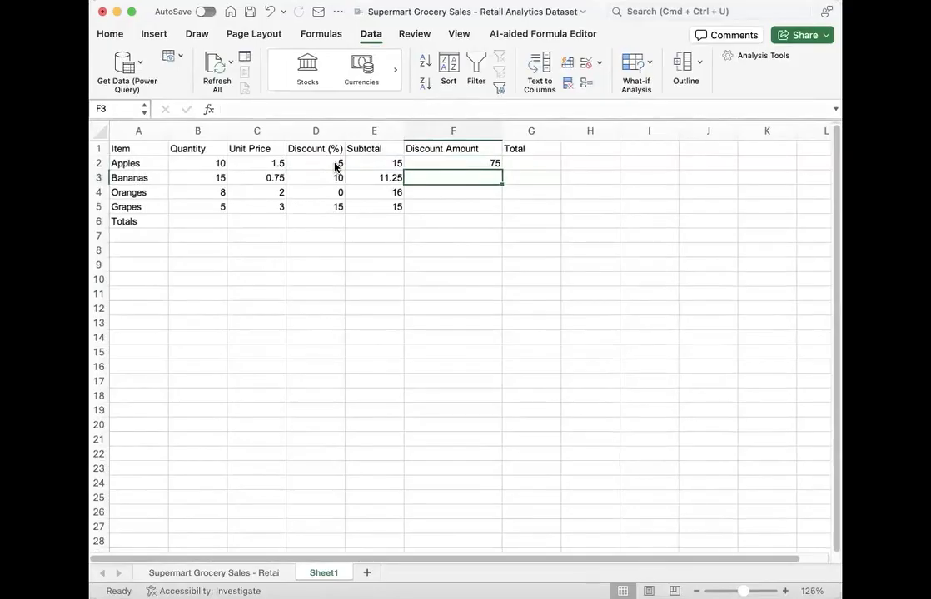
Step: Fill the F2 Discount Amount formula down to F6, and clear cell F6 in the Totals row
click(495, 164)
drag(495, 164, 491, 234)
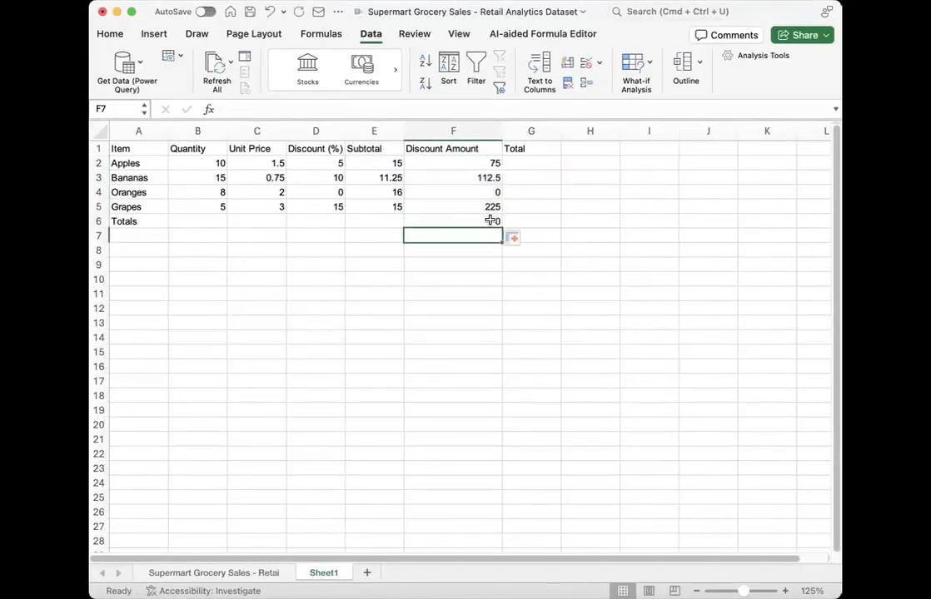
click(489, 219)
key(Delete)
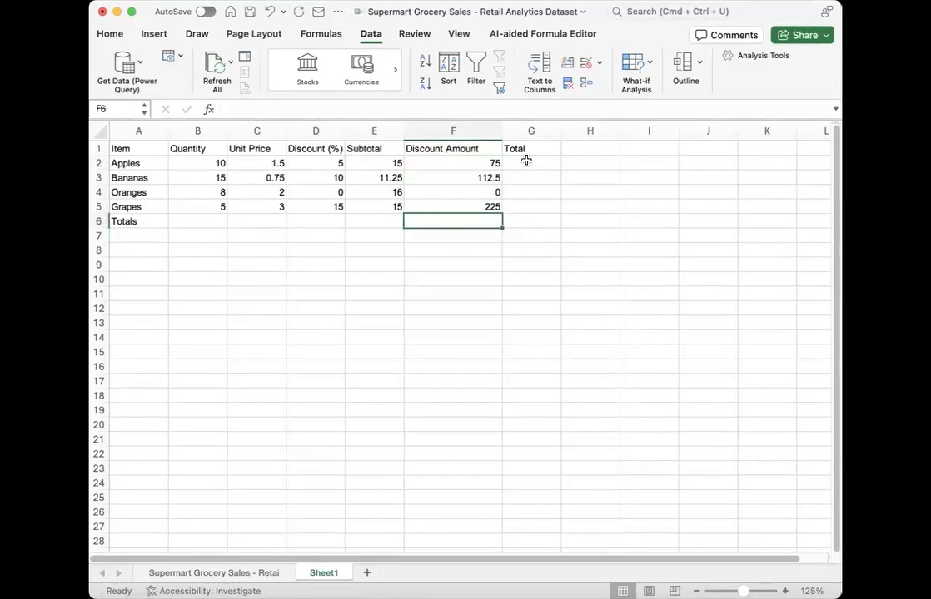
Step: Change the Discount Amount formula in F2 to =E2*(D2/100) so the discount is treated as a percentage
click(475, 162)
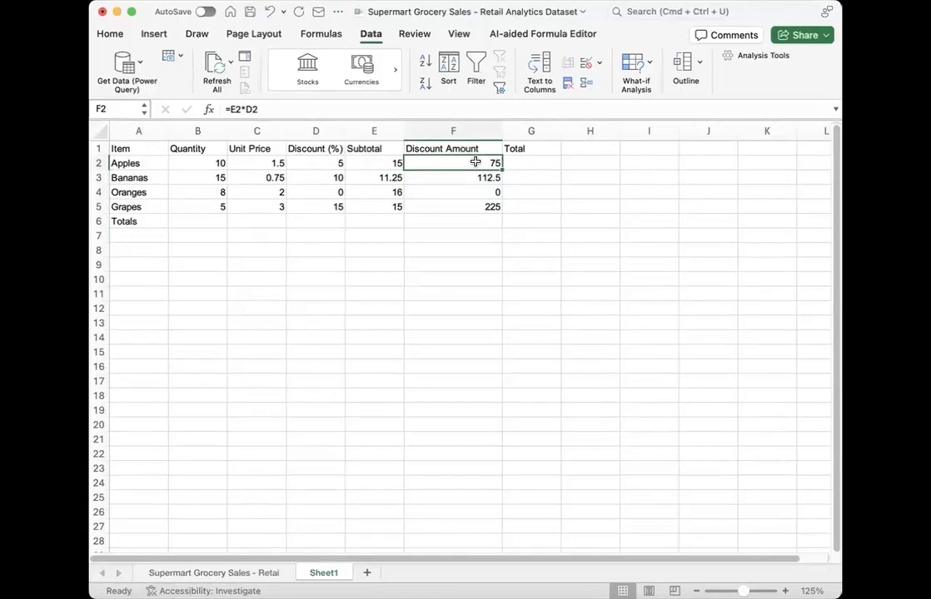
click(516, 164)
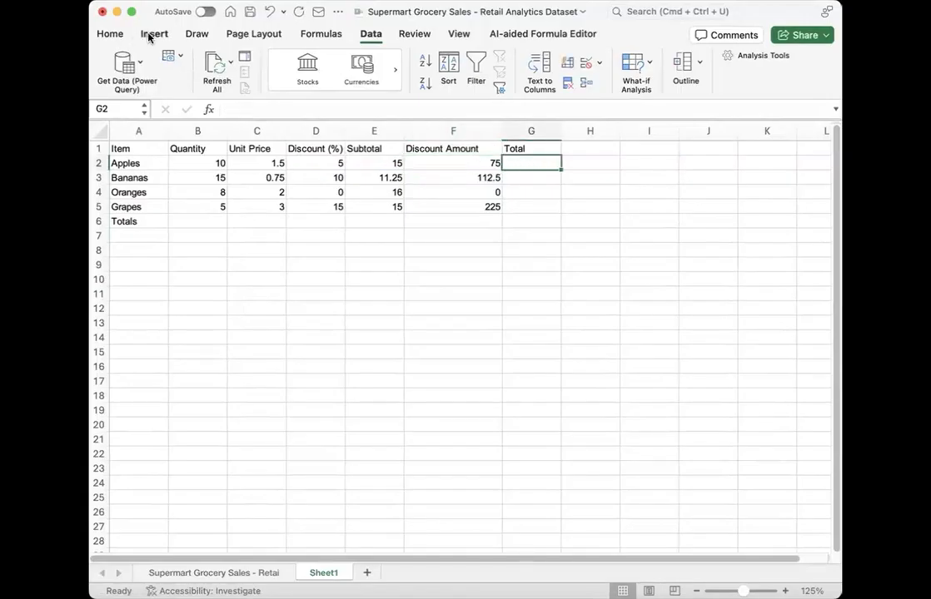
click(108, 34)
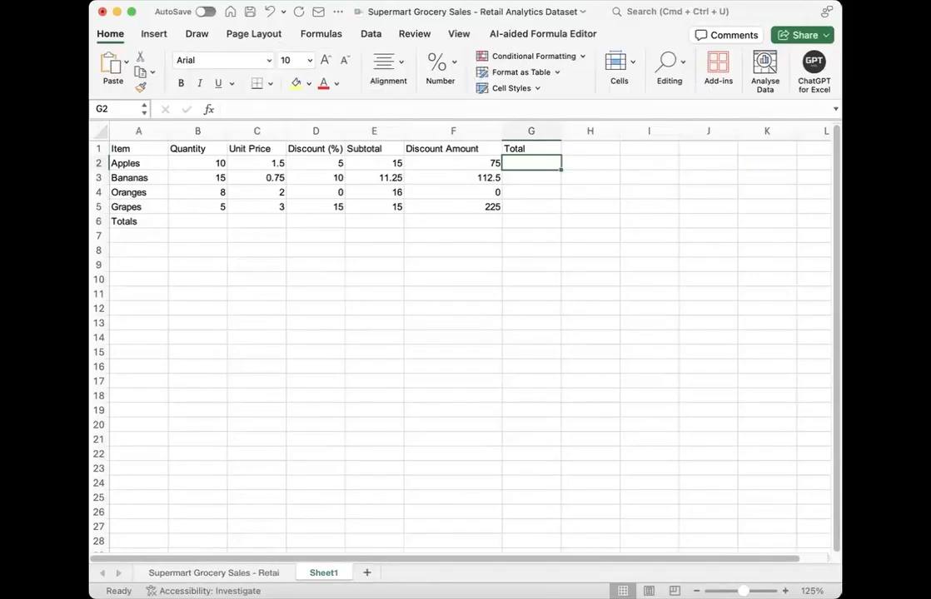
click(480, 163)
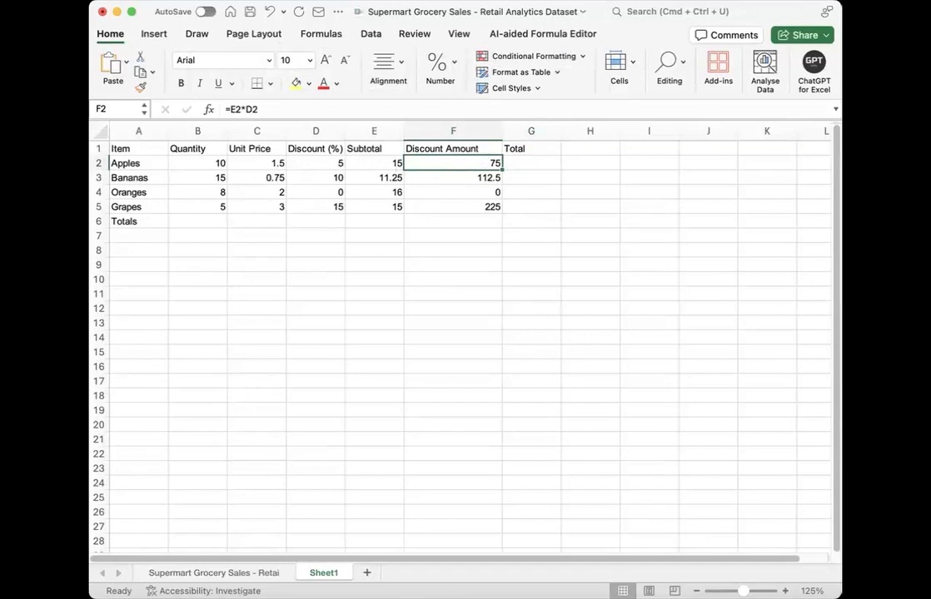
double_click(417, 164)
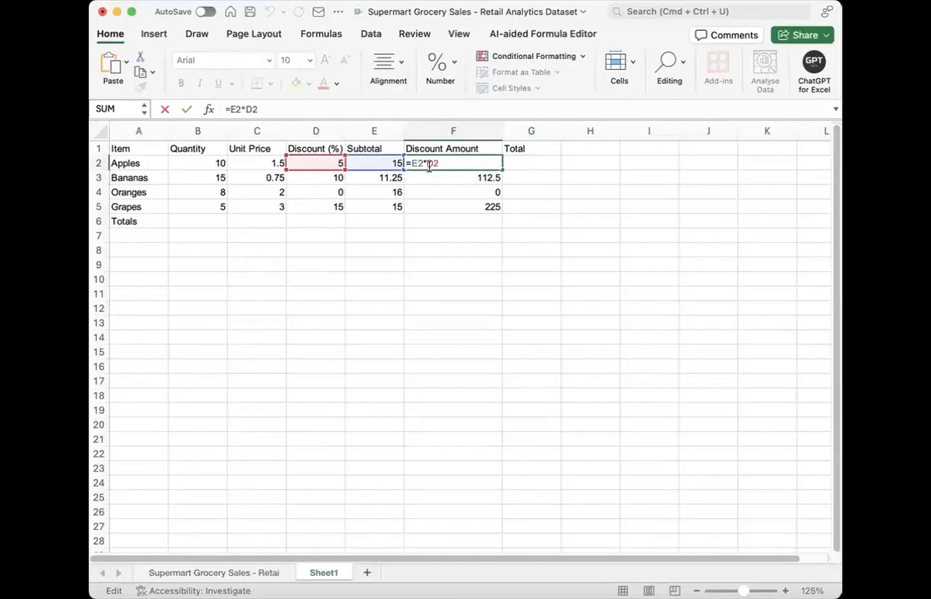
click(429, 164)
text(()
text(/100))
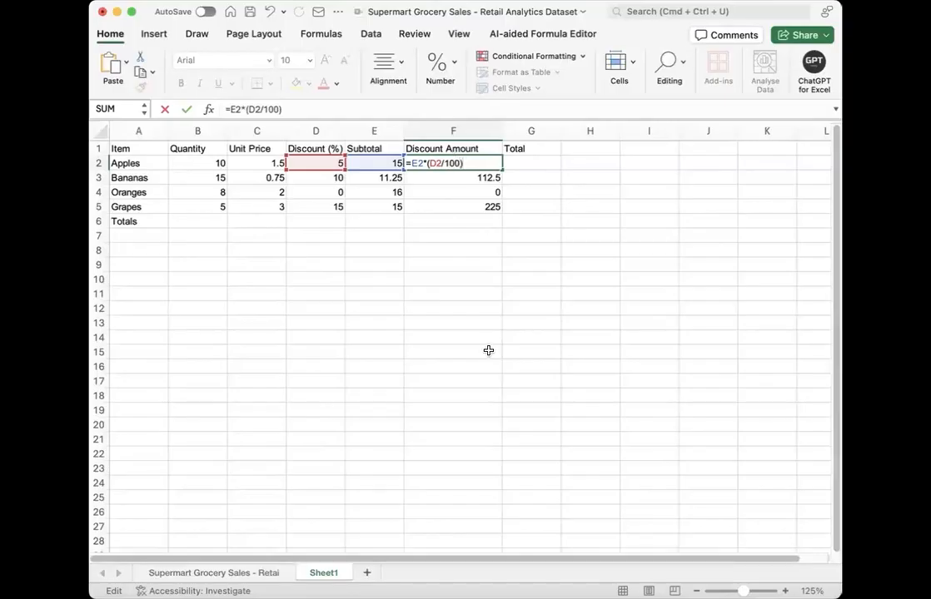
key(Return)
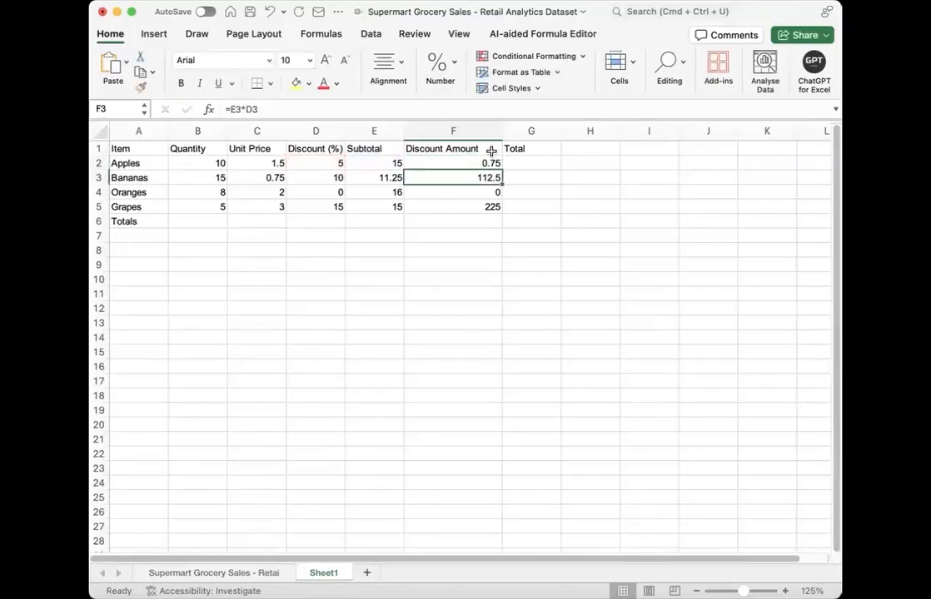
Step: Fill the Discount Amount formula from F2 down to F5
click(494, 164)
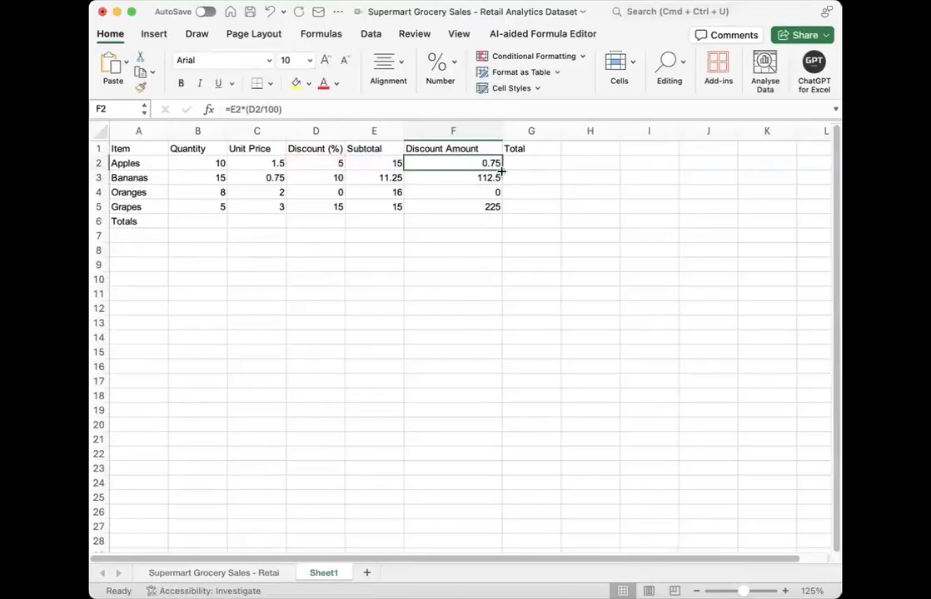
drag(495, 164, 491, 208)
click(485, 234)
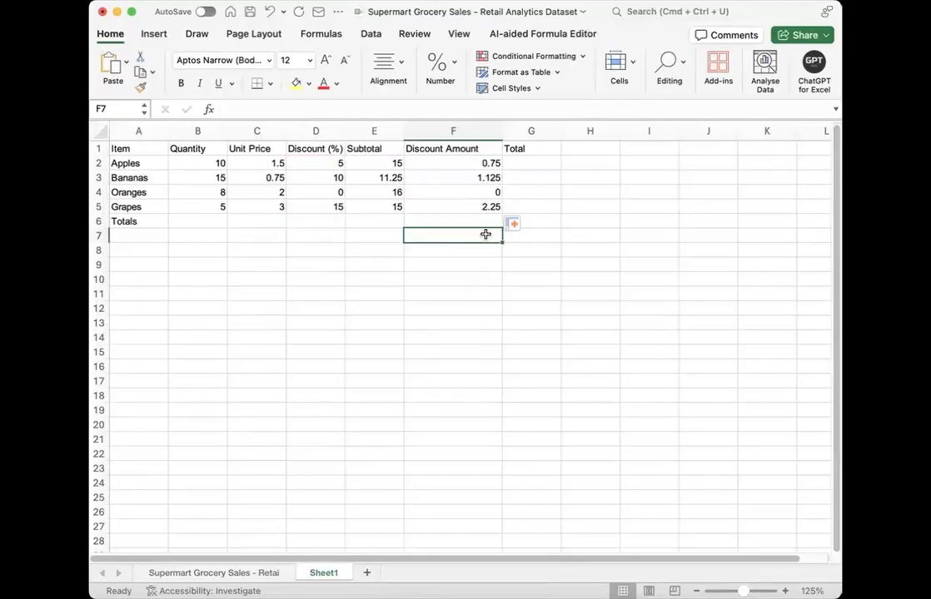
Step: Enter the formula =E2-F2 in cell G2 as the Total for Apples
key(Up)
key(Up)
key(Up)
key(Up)
key(Up)
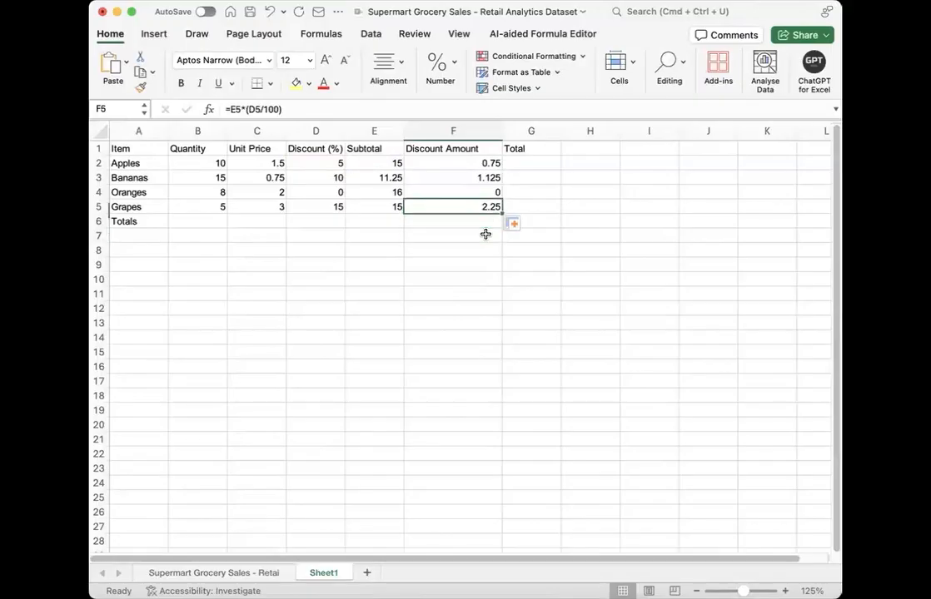
key(Right)
text(=)
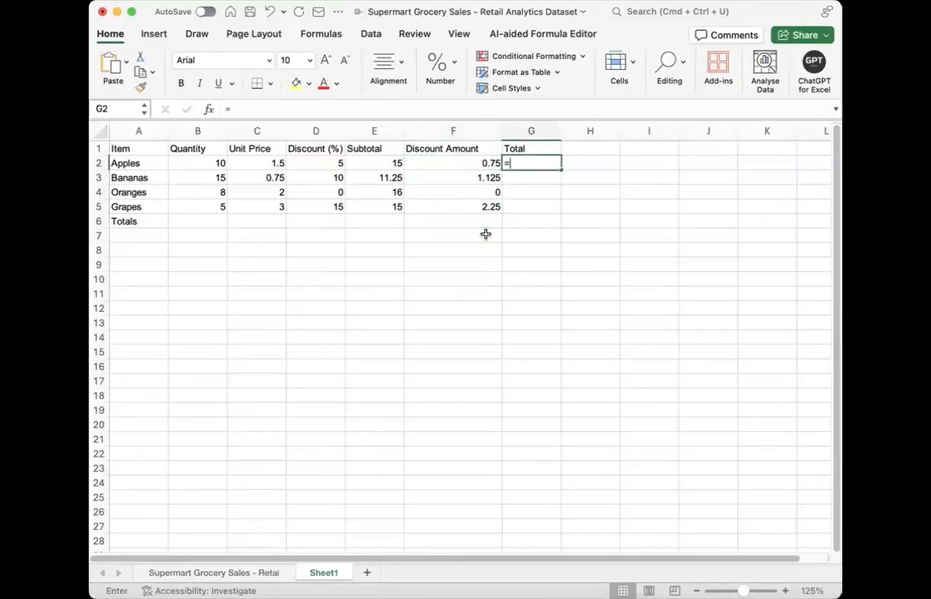
click(366, 163)
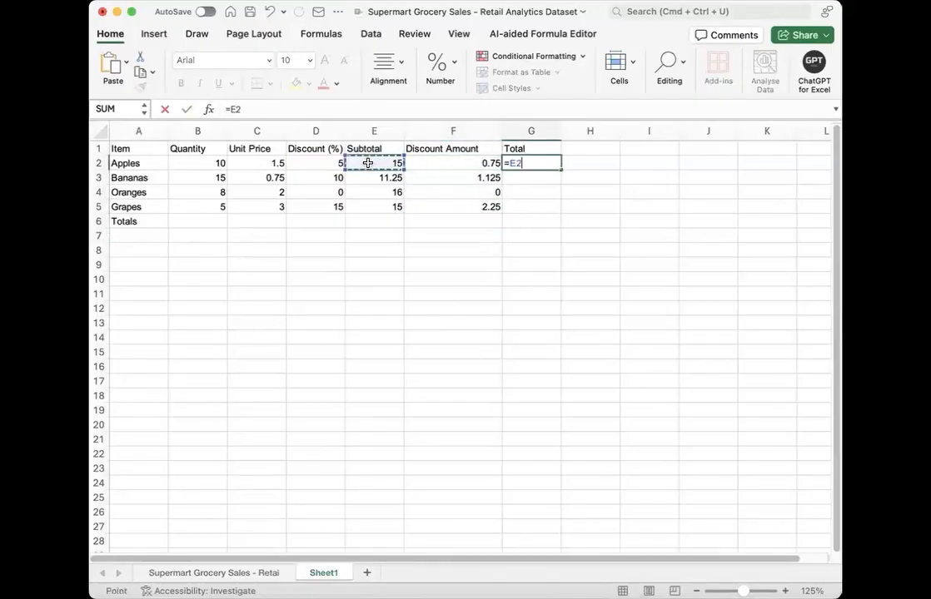
text(-)
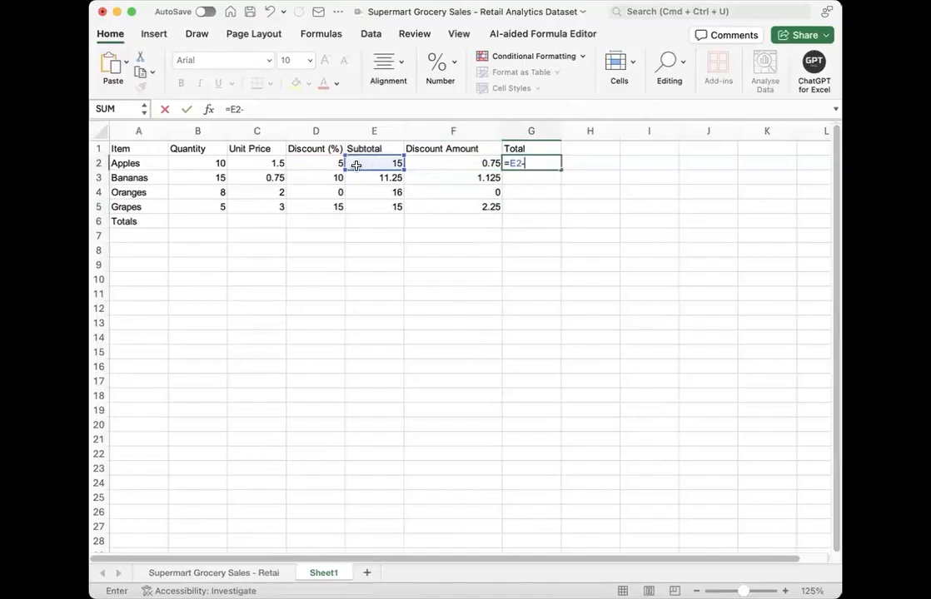
click(446, 163)
key(Return)
Step: Fill the G2 Total formula down the column, and clear cell G6 in the Totals row
click(556, 163)
double_click(561, 170)
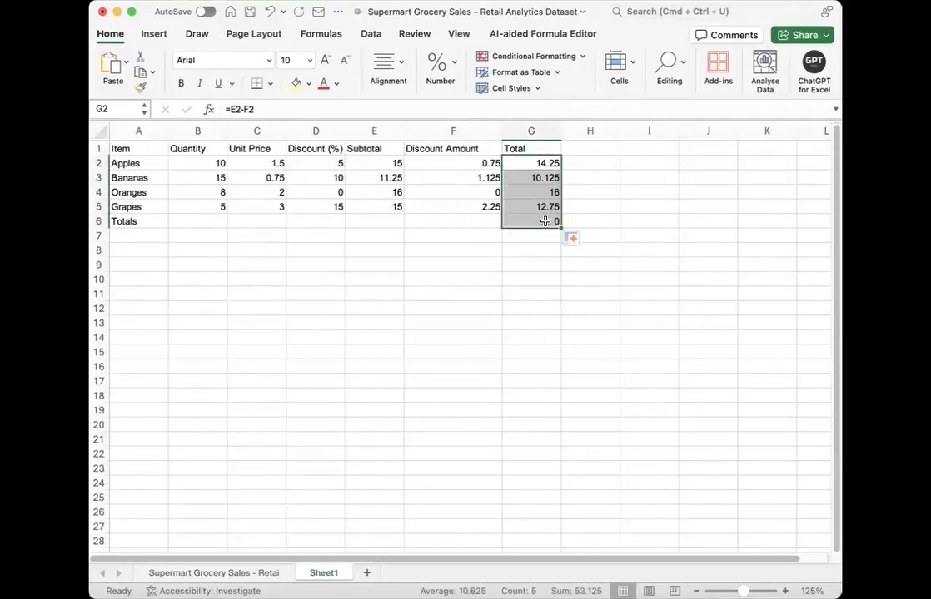
click(545, 221)
key(Delete)
drag(538, 164, 537, 206)
click(443, 280)
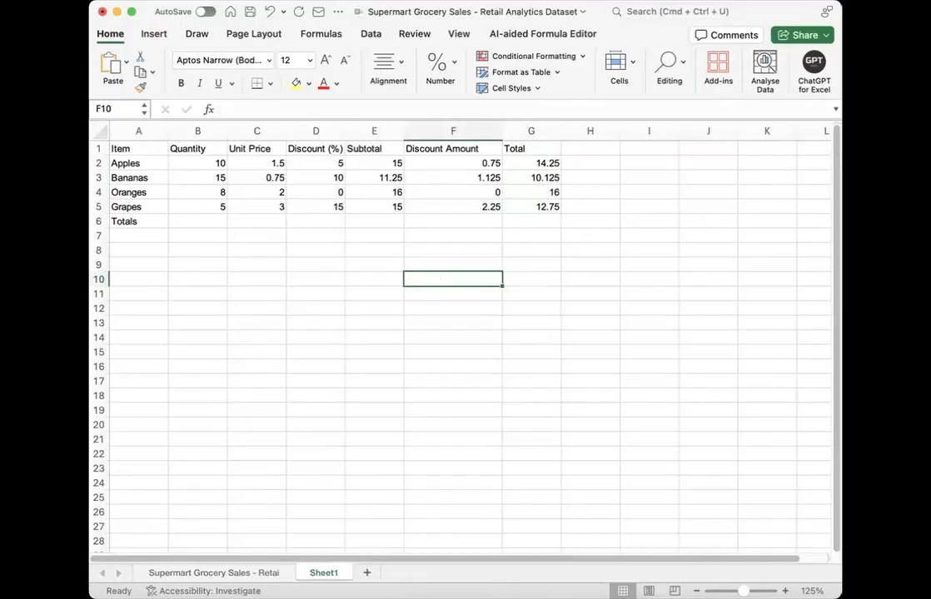
Step: Enter the formula =B2+B3+B4+B5 in cell B6 to total the Quantity column
click(180, 223)
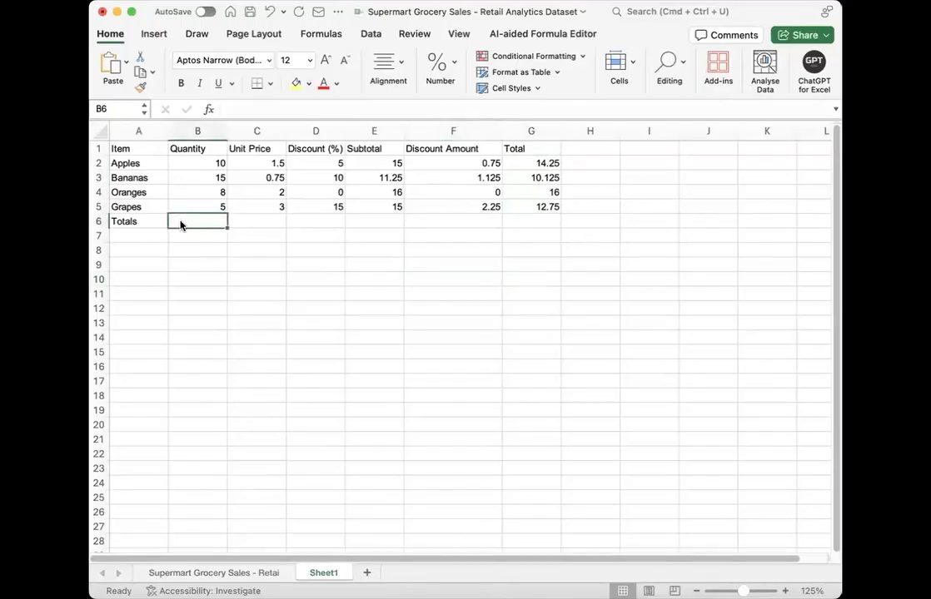
text(=)
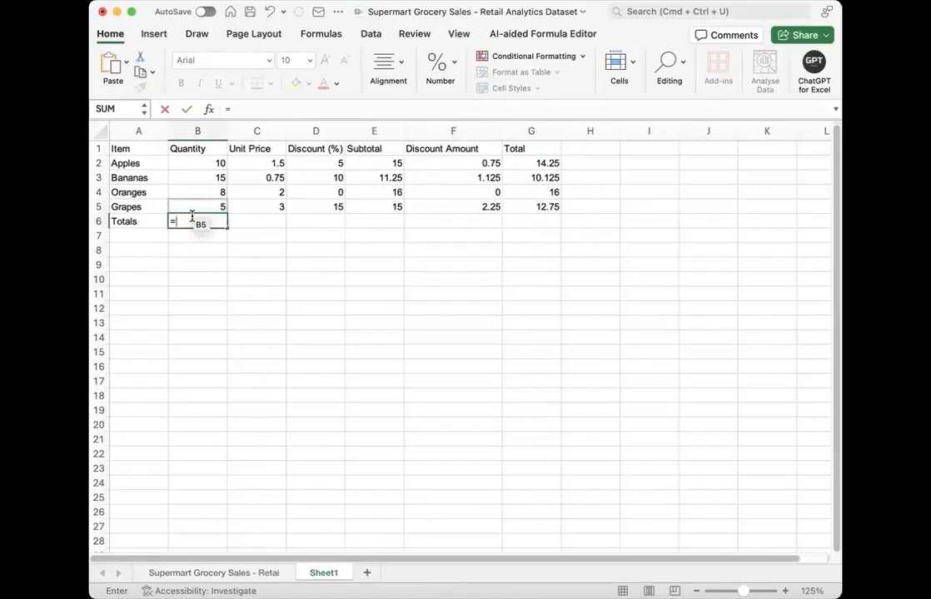
click(202, 160)
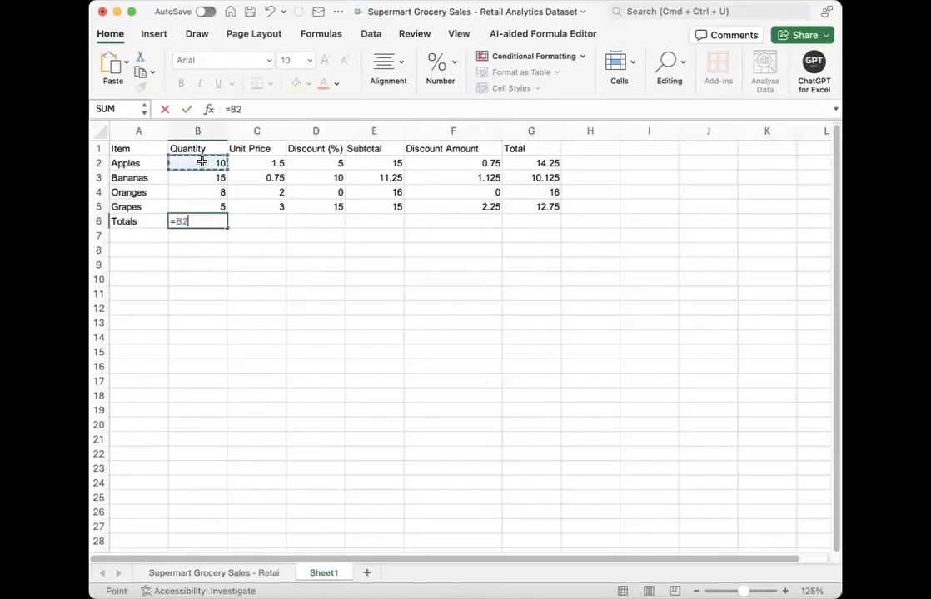
text(+)
click(202, 178)
text(+)
click(198, 192)
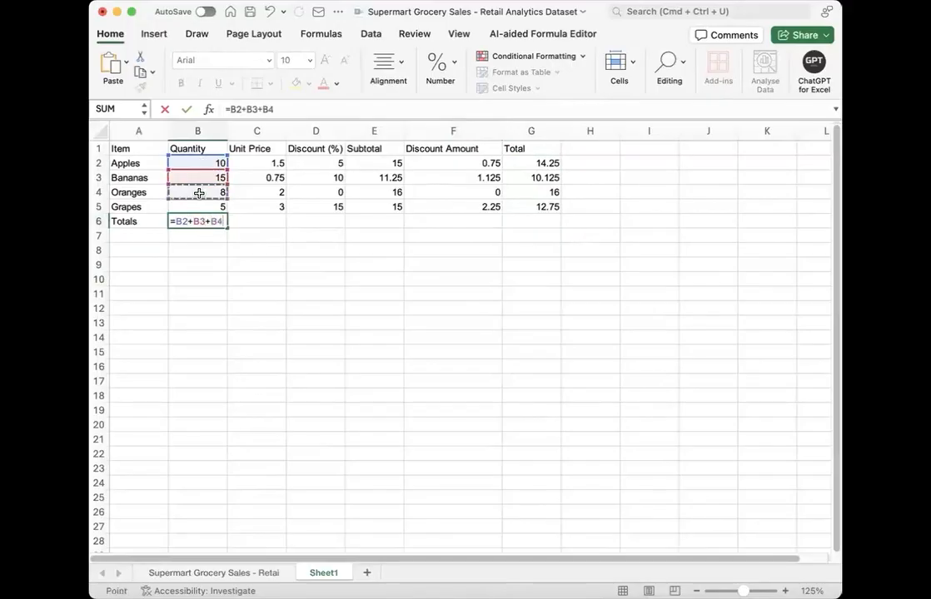
text(+)
click(200, 209)
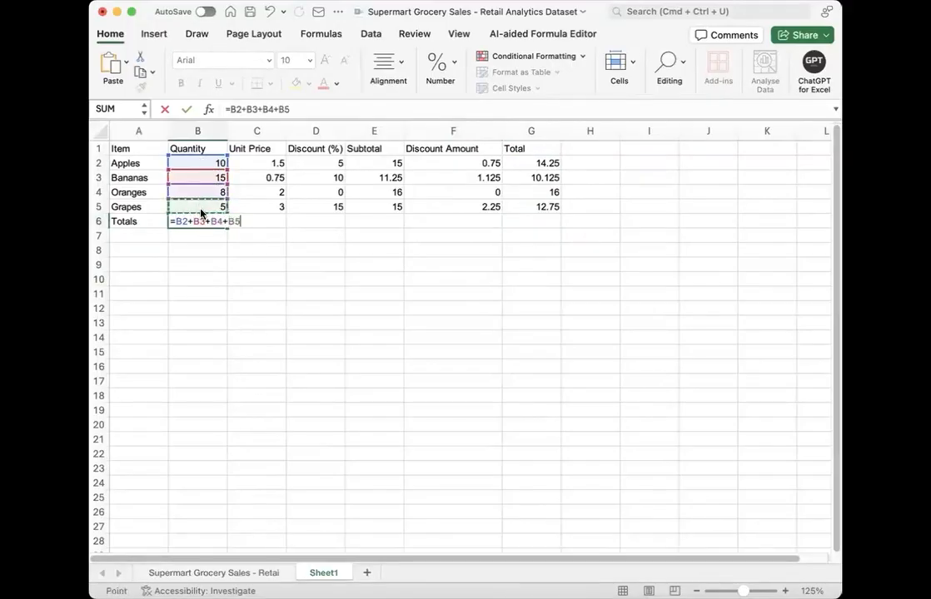
key(Return)
key(Down)
key(Down)
key(Down)
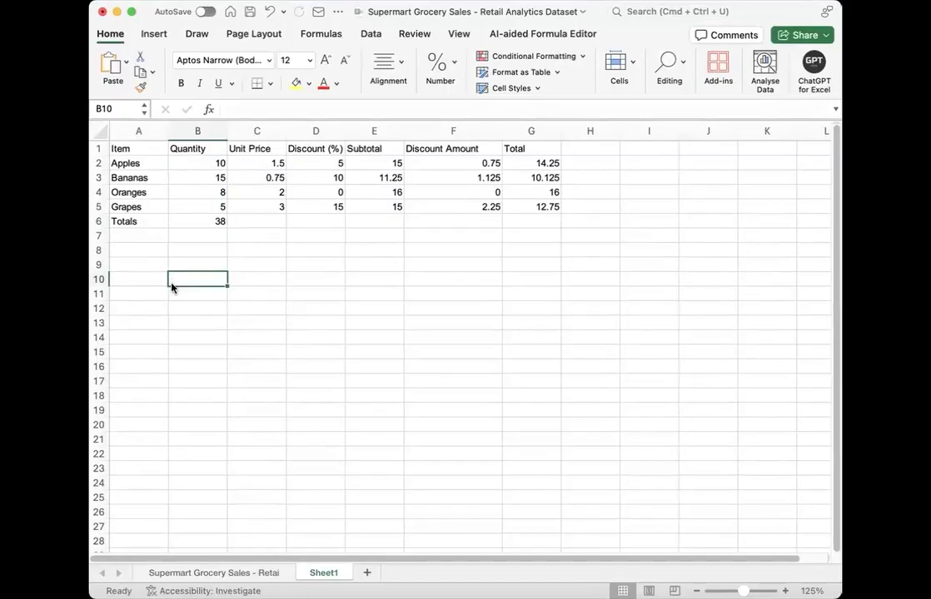
Step: Label cell C8 "Tax Rate" and enter 8 as the rate in C9 beneath it
click(241, 246)
text(Tot)
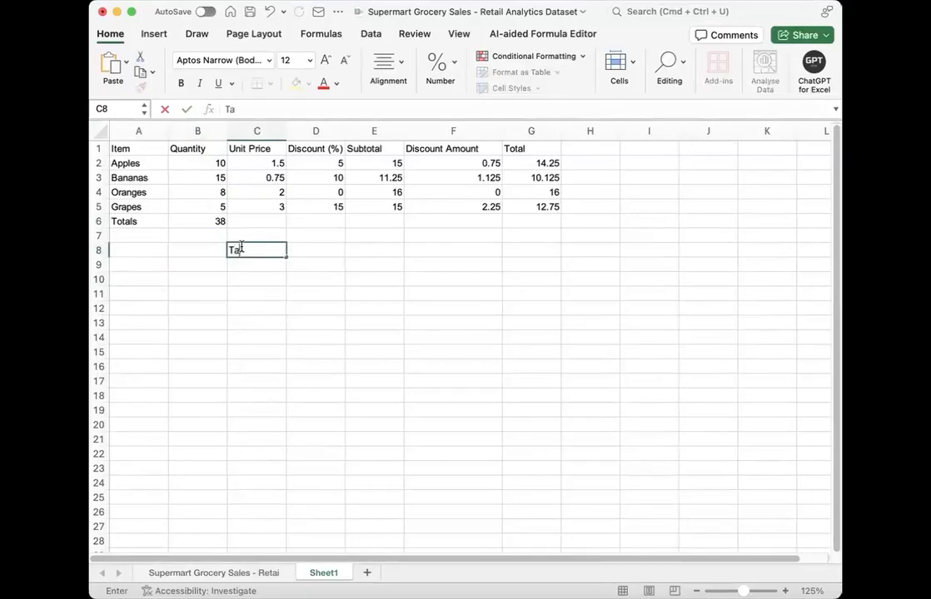
key(Tab)
click(240, 248)
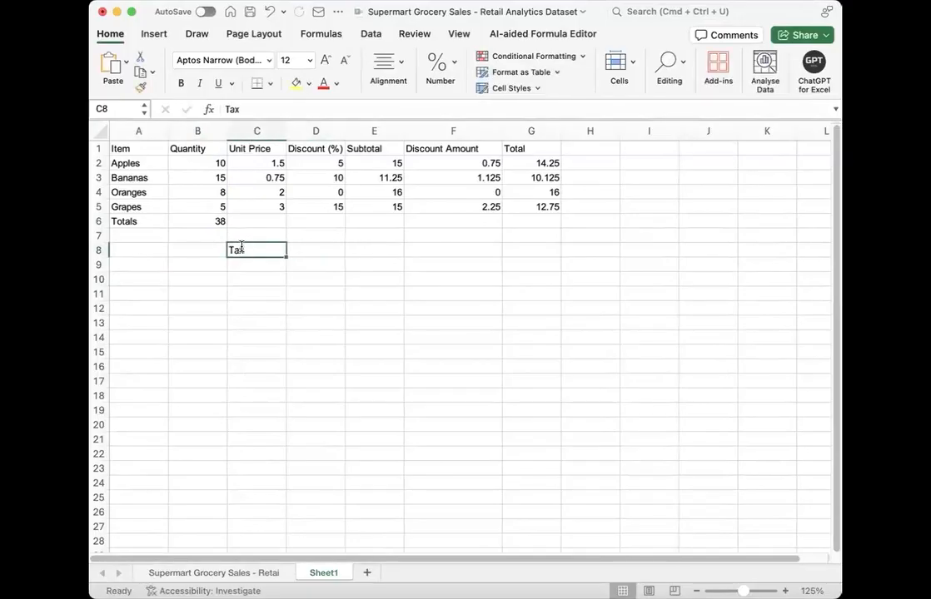
double_click(257, 252)
text(Rate)
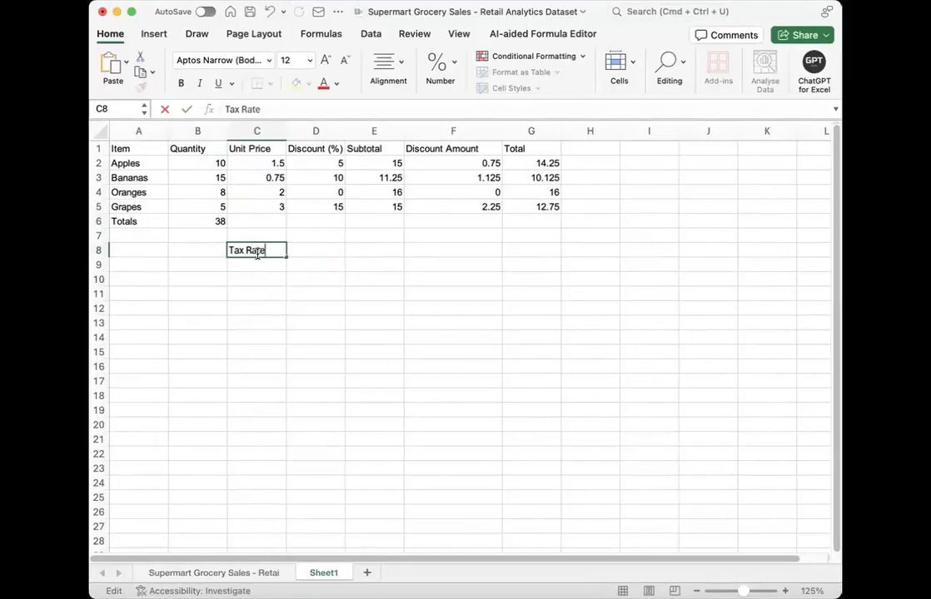
key(shift+Return)
key(Return)
key(Return)
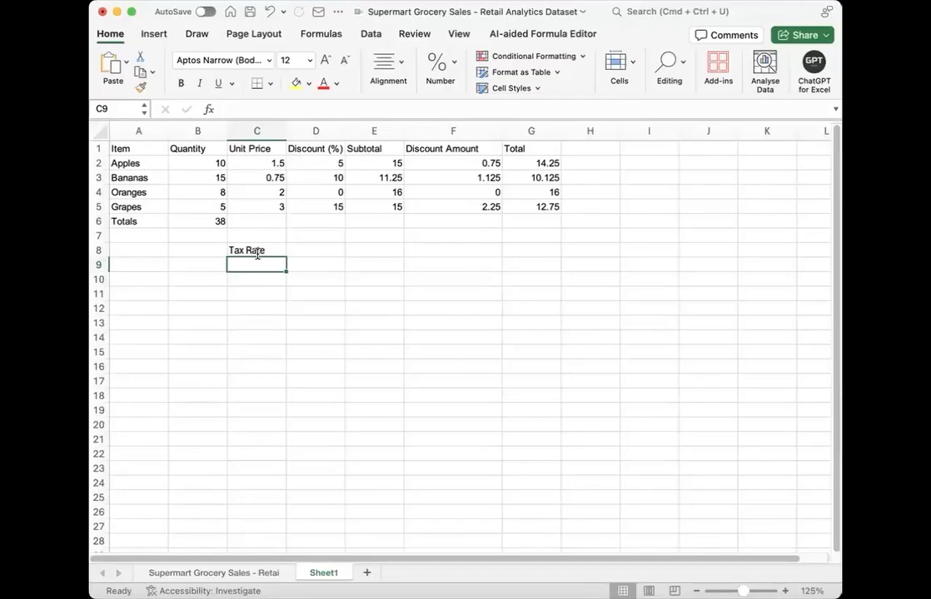
text(8)
click(240, 308)
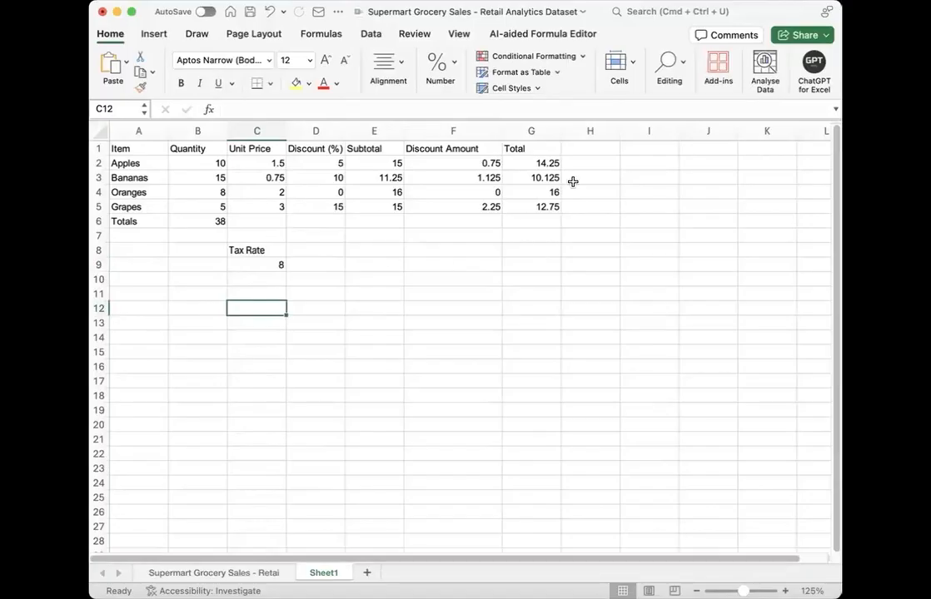
Step: Add the column header "Tax amount" in cell H1
click(586, 152)
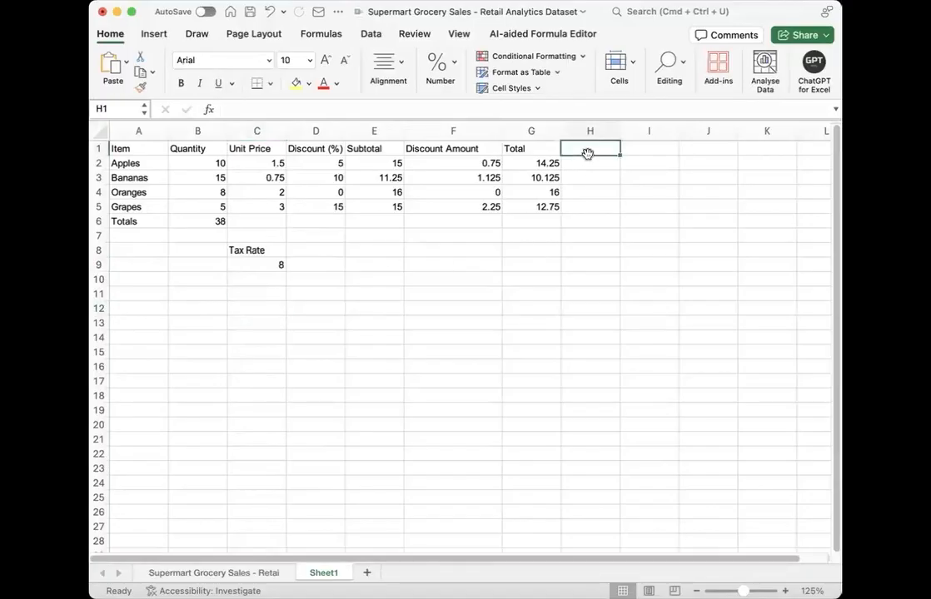
text(Tax )
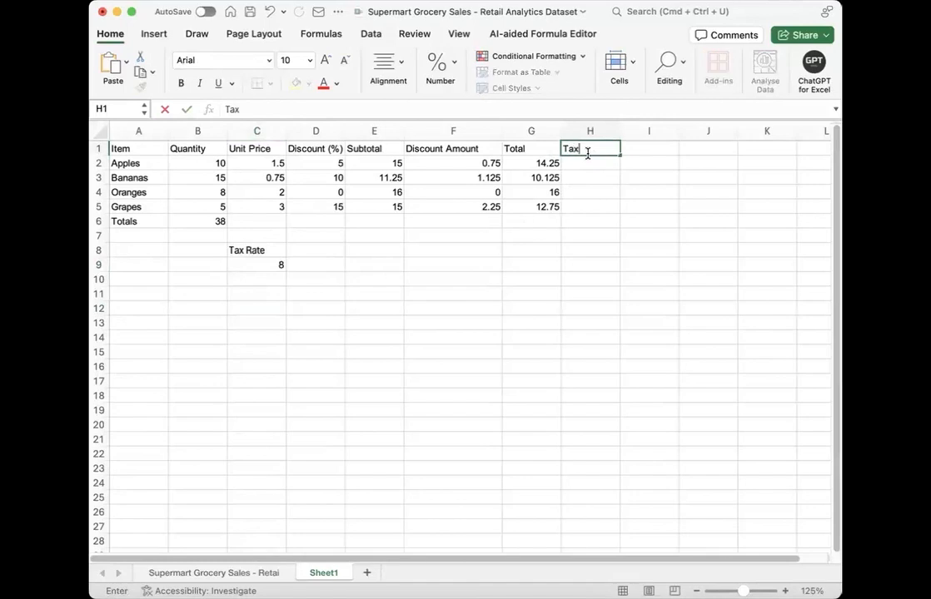
text(amount)
key(Return)
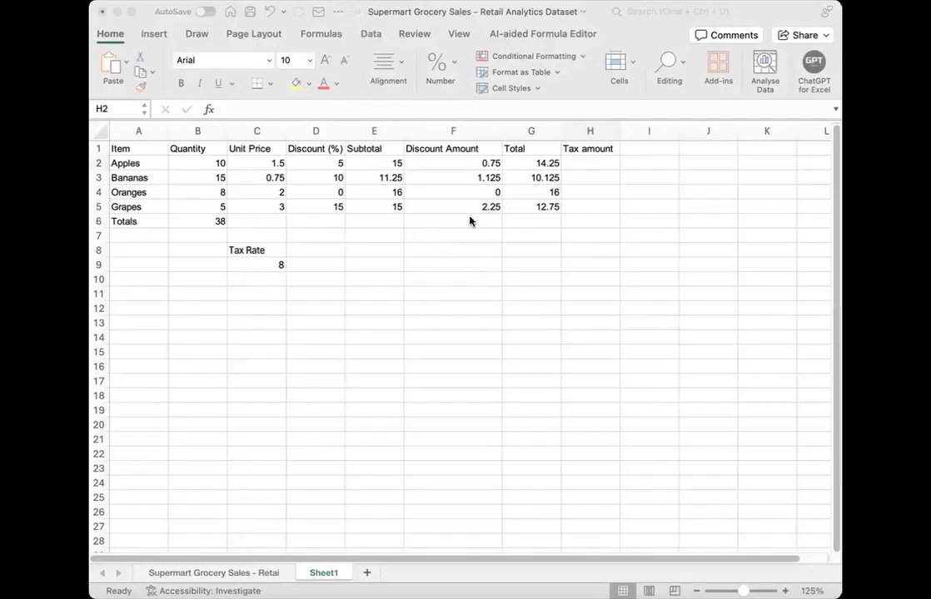
Step: Enter the formula =G2*(C9/100) in cell H2 as the Tax amount for Apples
click(595, 166)
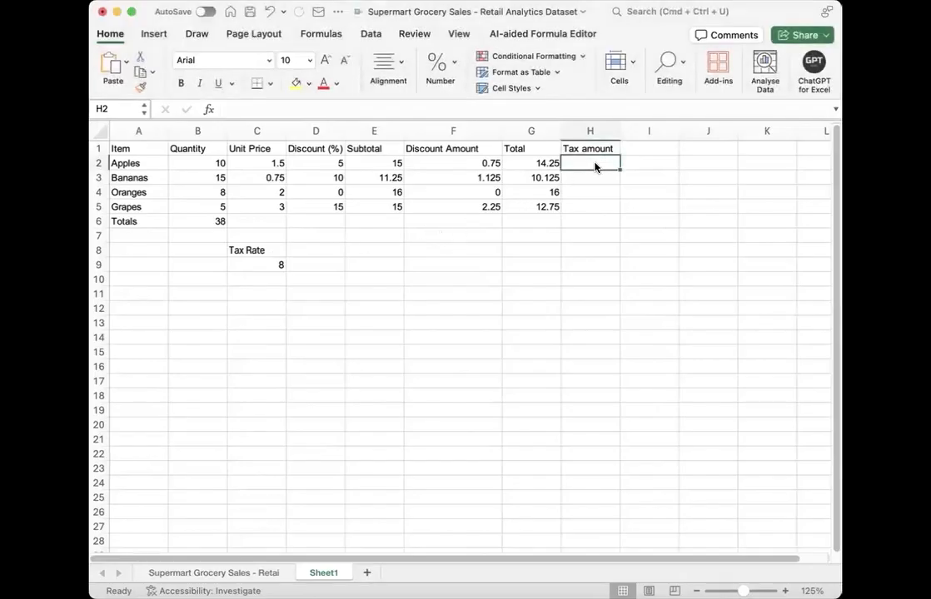
text(=)
click(524, 167)
text(*/)
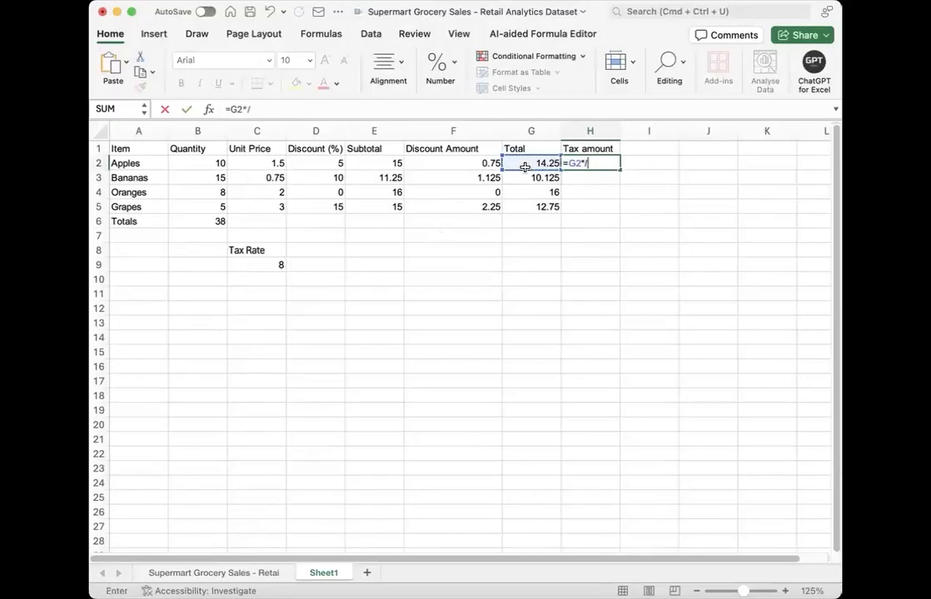
key(BackSpace)
text(()
click(261, 264)
text(/1`00))
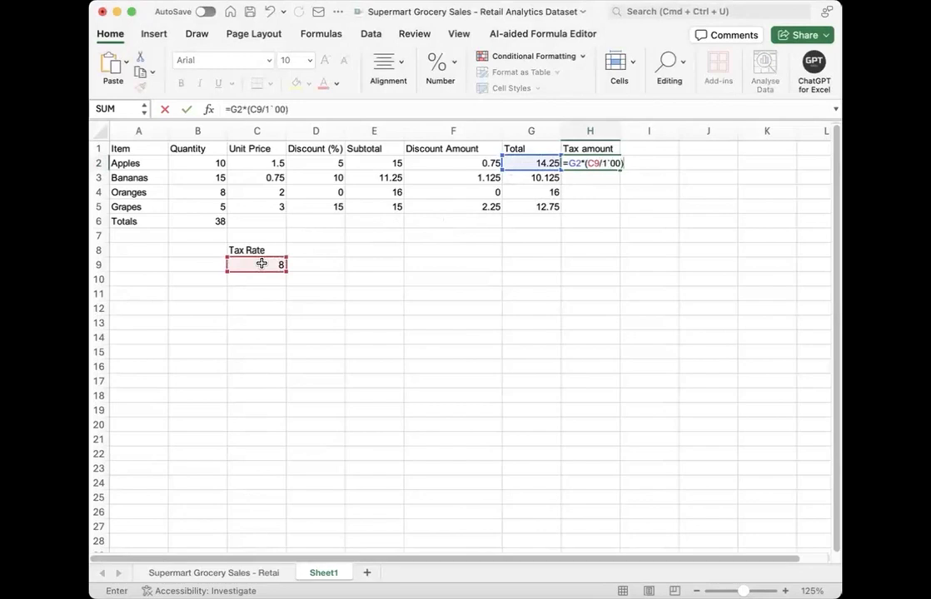
key(Return)
click(306, 332)
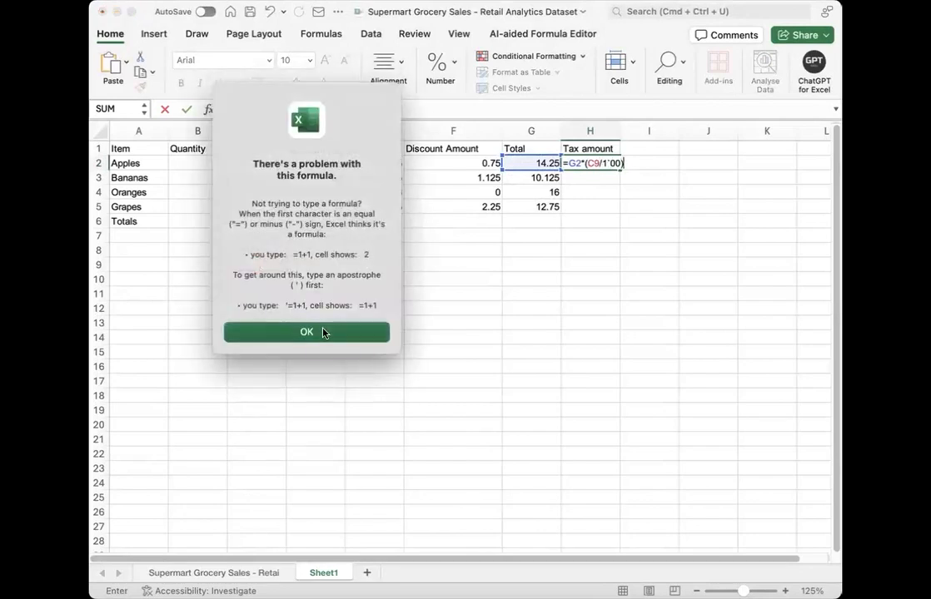
key(Delete)
key(Return)
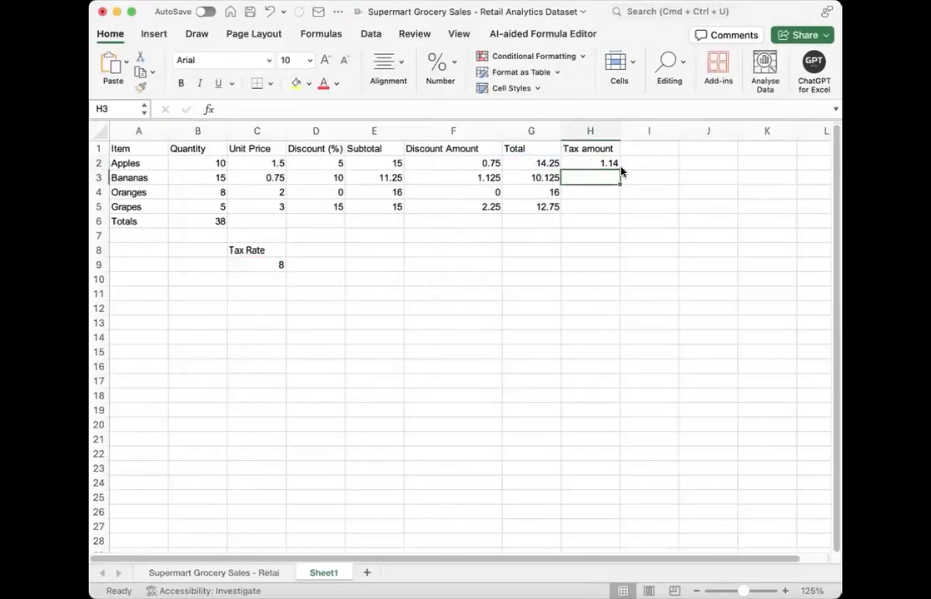
Step: Fill the Tax amount formula from H2 down to H6
click(622, 163)
click(602, 164)
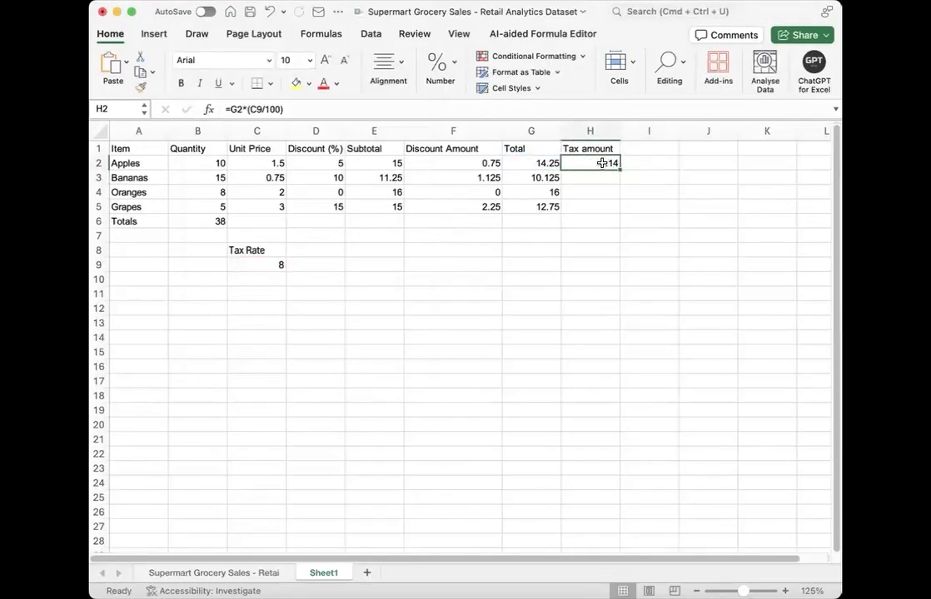
drag(621, 168, 620, 223)
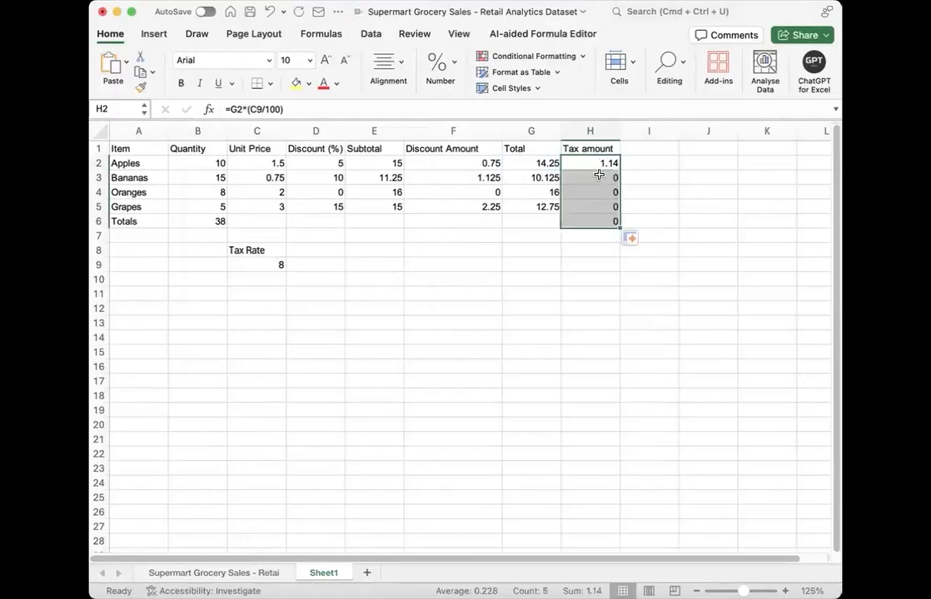
click(597, 178)
drag(598, 192, 595, 222)
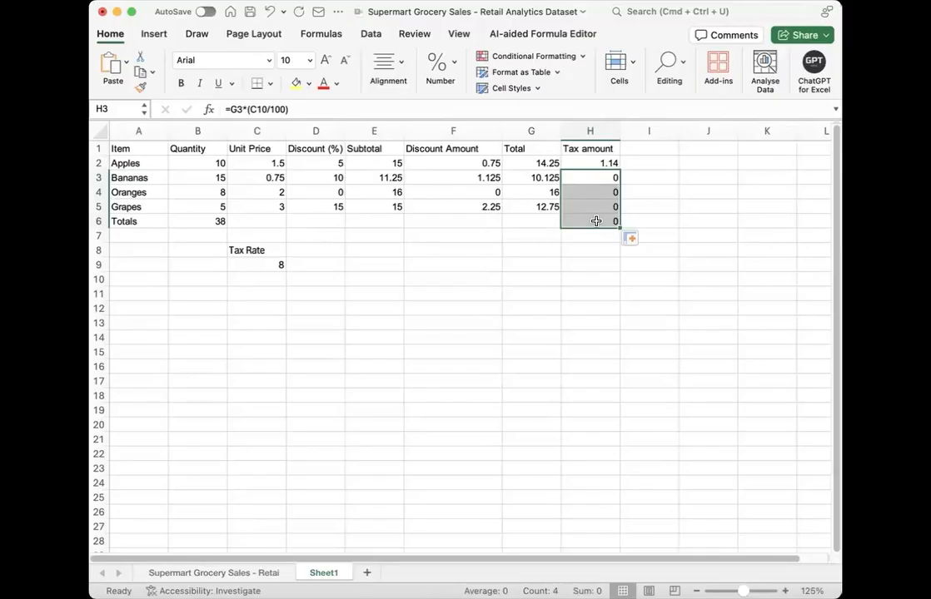
click(607, 163)
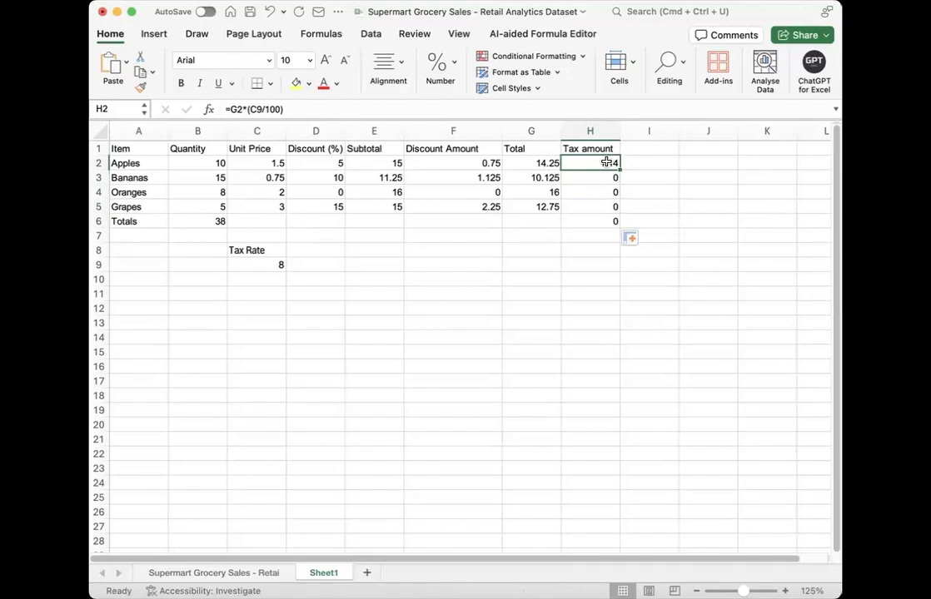
Step: Make the tax rate value in cell C9 bold
click(257, 267)
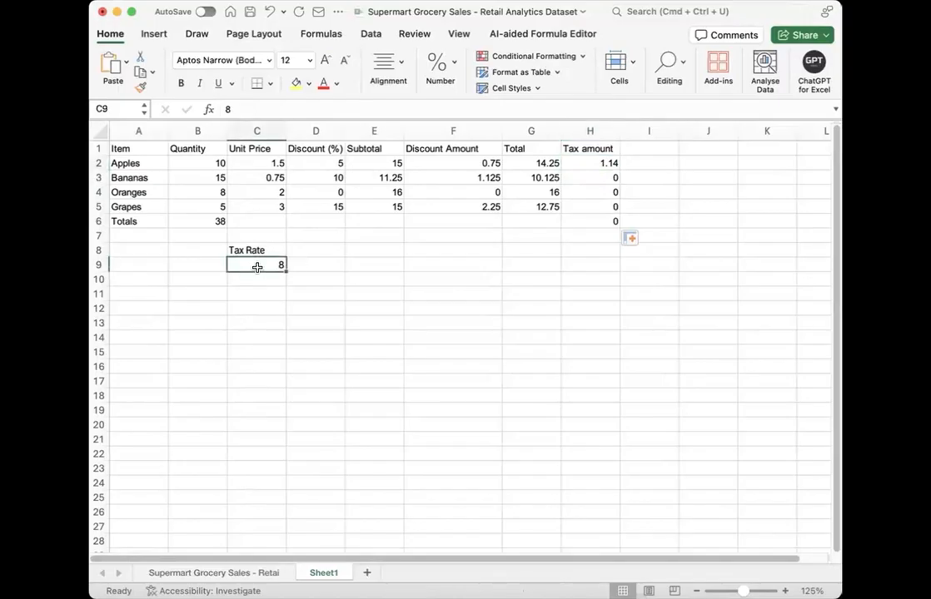
key(super+b)
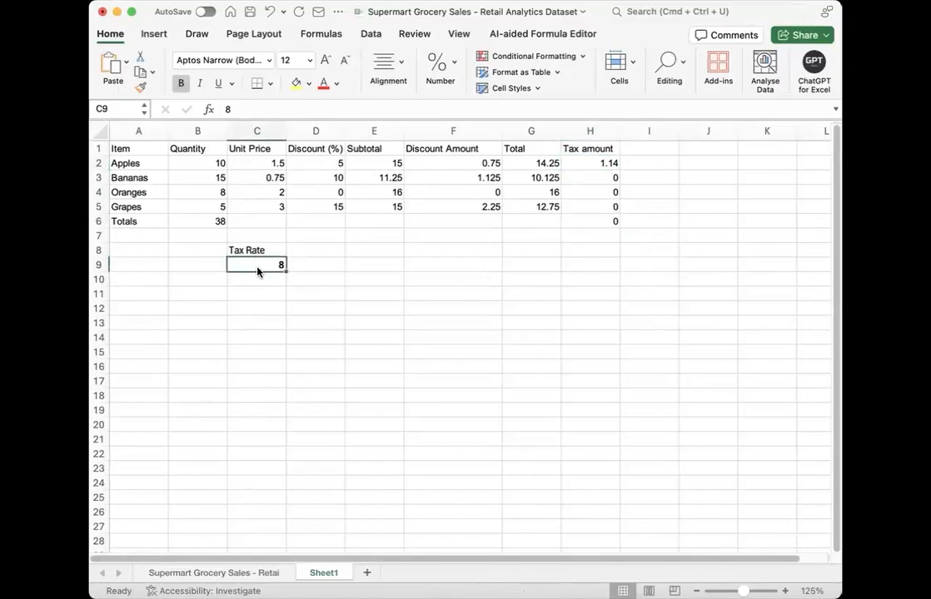
key(Return)
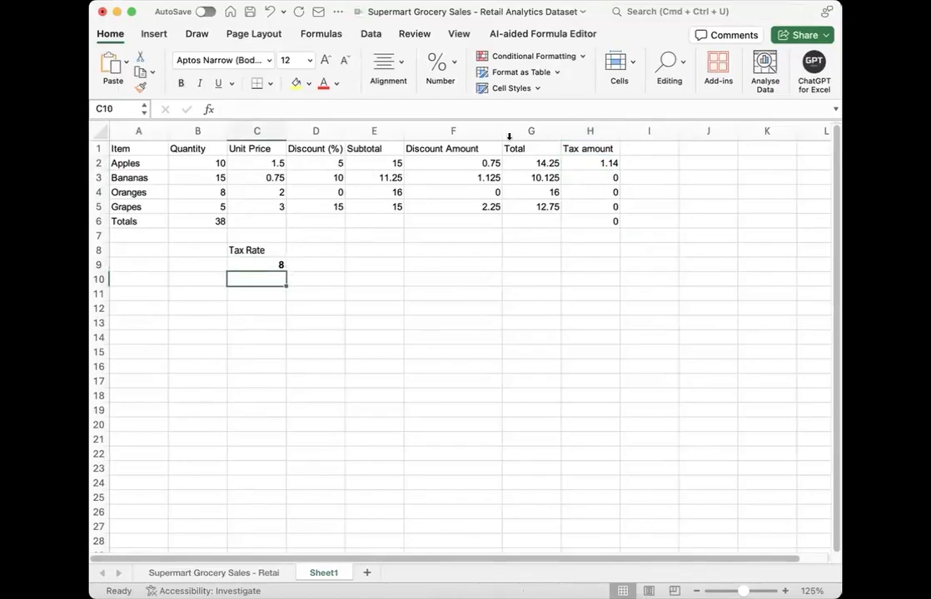
Step: Examine how the tax rate reference changes from row to row in the Tax amount formulas in H2:H6
click(577, 164)
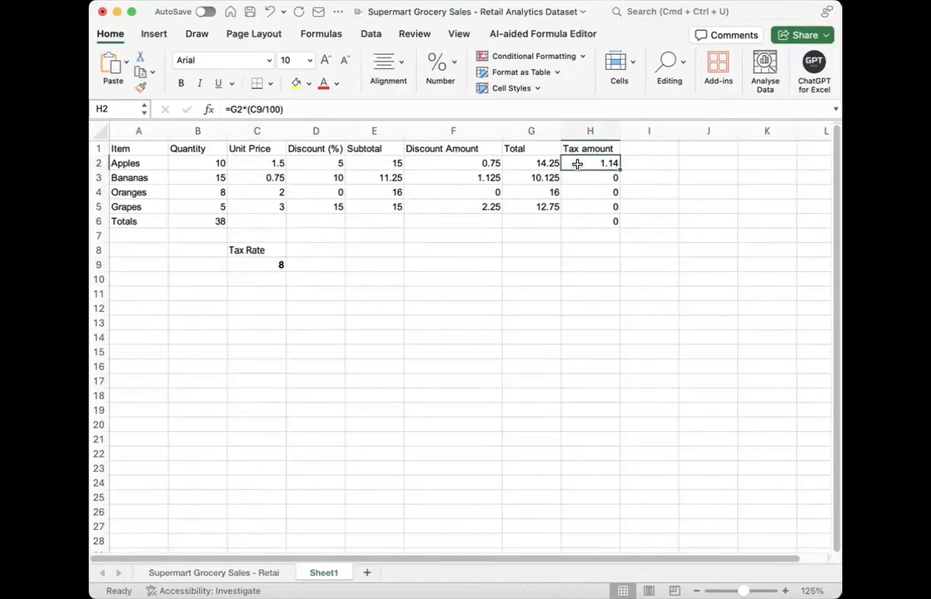
key(Down)
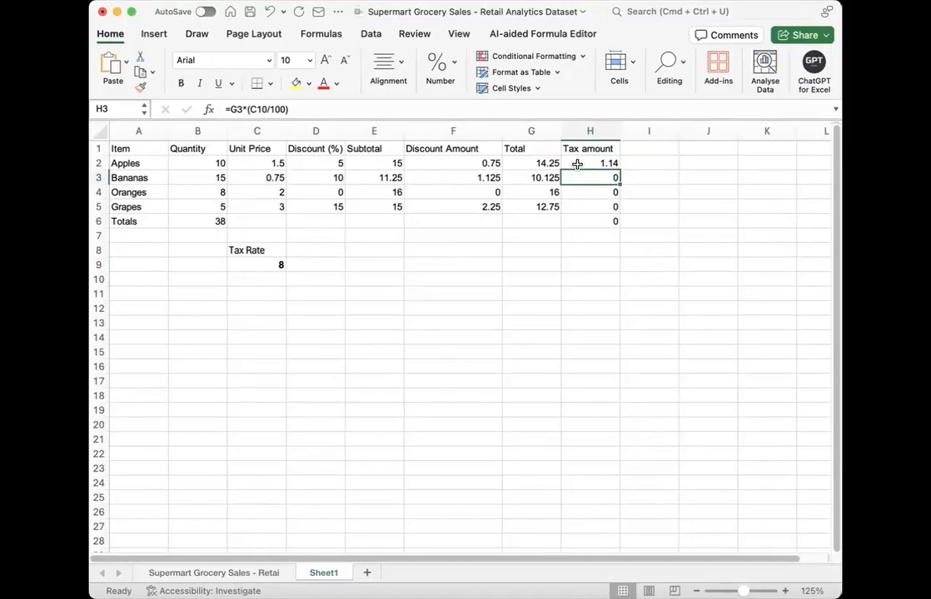
key(Down)
key(Down)
key(Down)
key(Up)
key(Up)
key(Up)
click(79, 28)
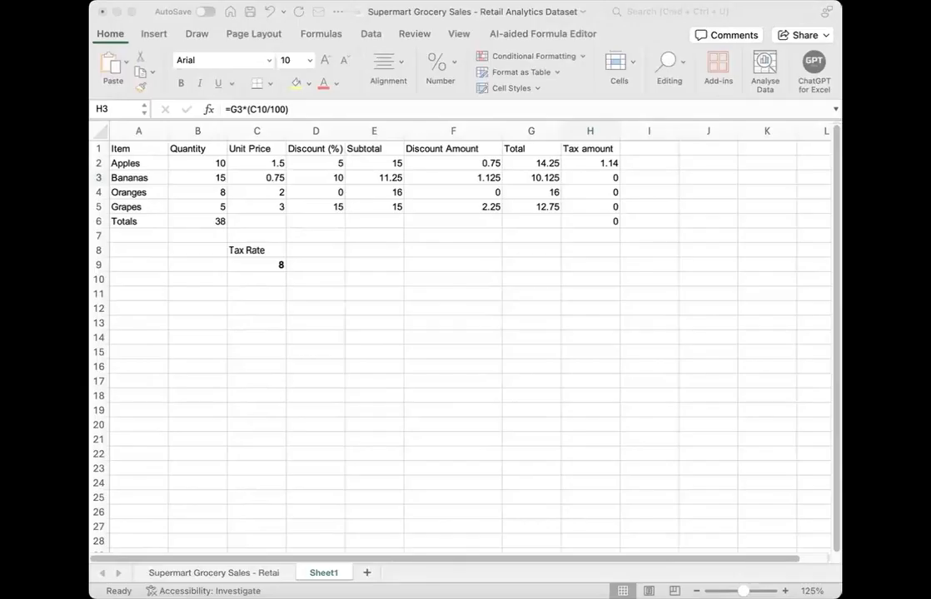
Step: Try dollar signs at different places in the C9 reference of H2's Tax amount formula, starting with $C9 to lock the column
click(584, 165)
double_click(585, 165)
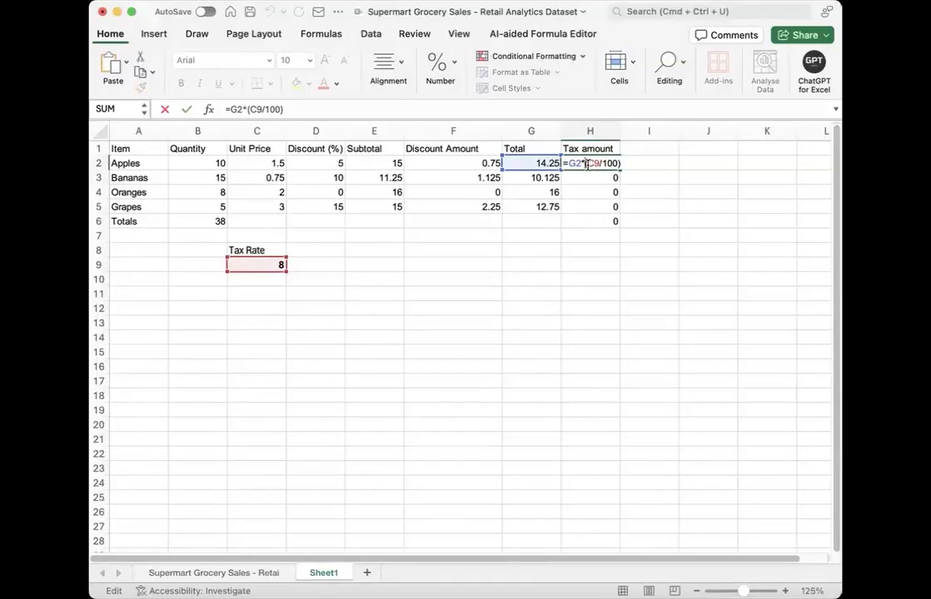
text($)
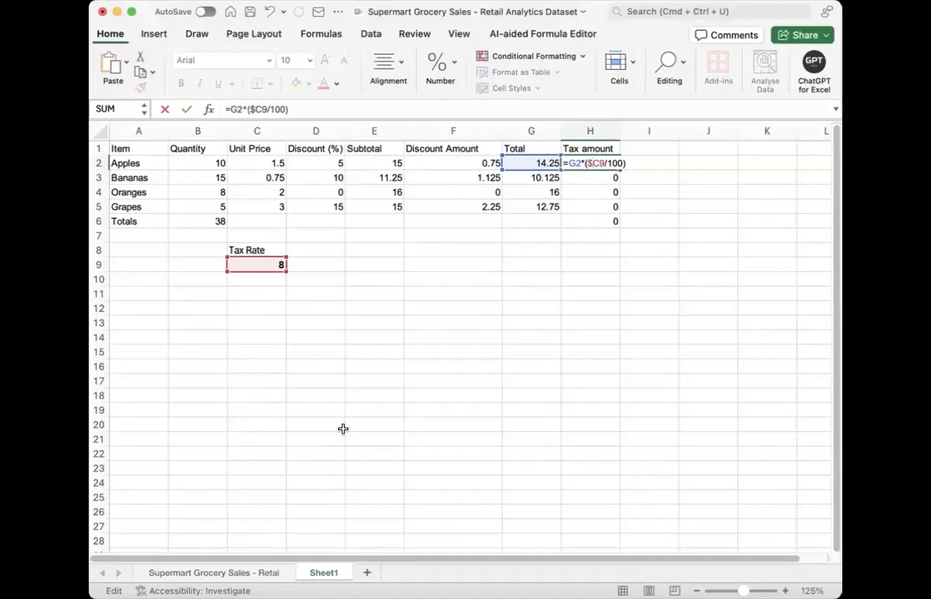
key(Right)
text($)
key(Left)
key(BackSpace)
key(Right)
key(Right)
click(600, 164)
text($)
key(Left)
key(Left)
key(Left)
key(Right)
key(BackSpace)
text($)
key(Delete)
key(Delete)
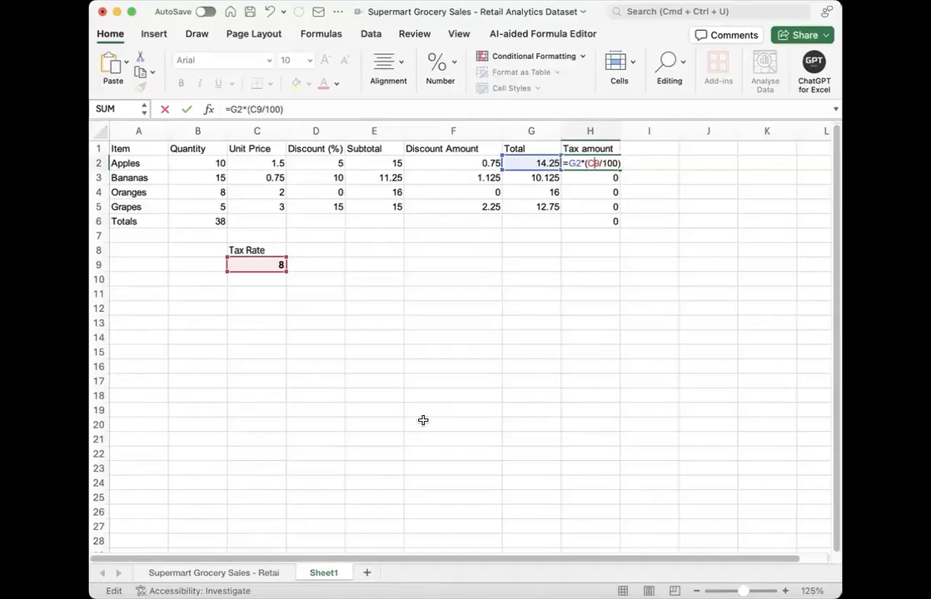
Step: Make the tax rate reference in H2 absolute so the formula reads =G2*($C$9/100)
key(Left)
key(Escape)
key(super+t)
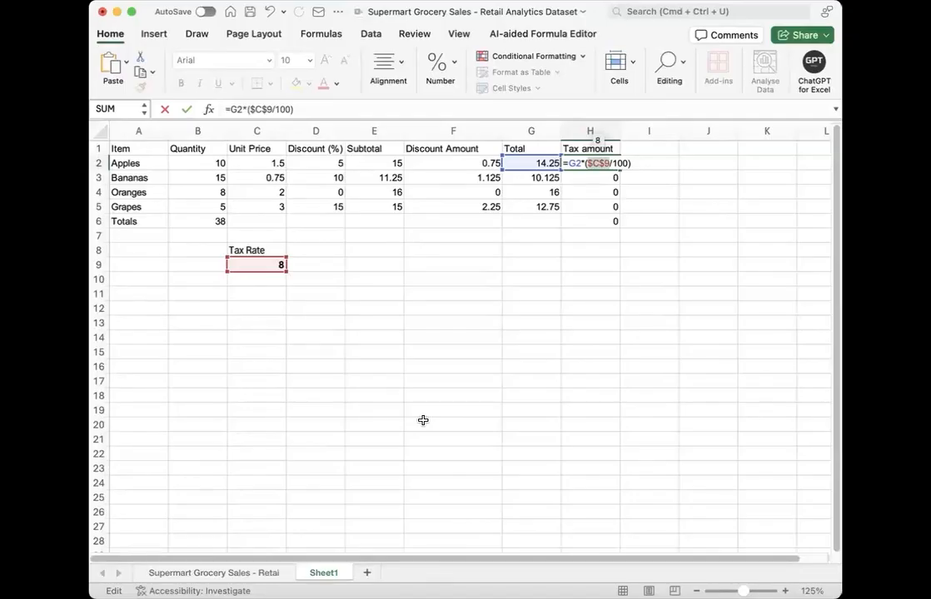
key(Return)
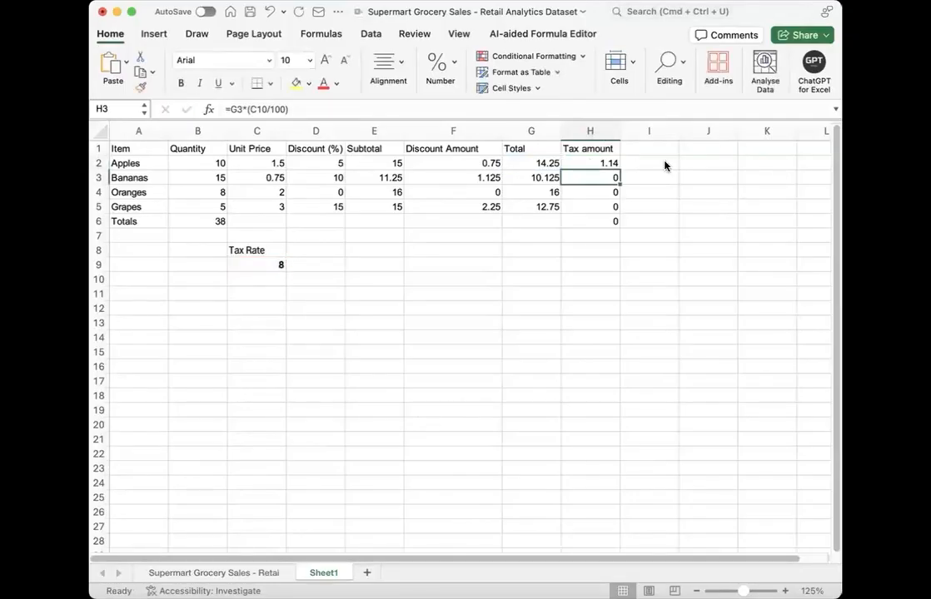
Step: Fill the Tax amount formula from H2 down to H5 and clear the Totals row's tax cell H6
click(609, 164)
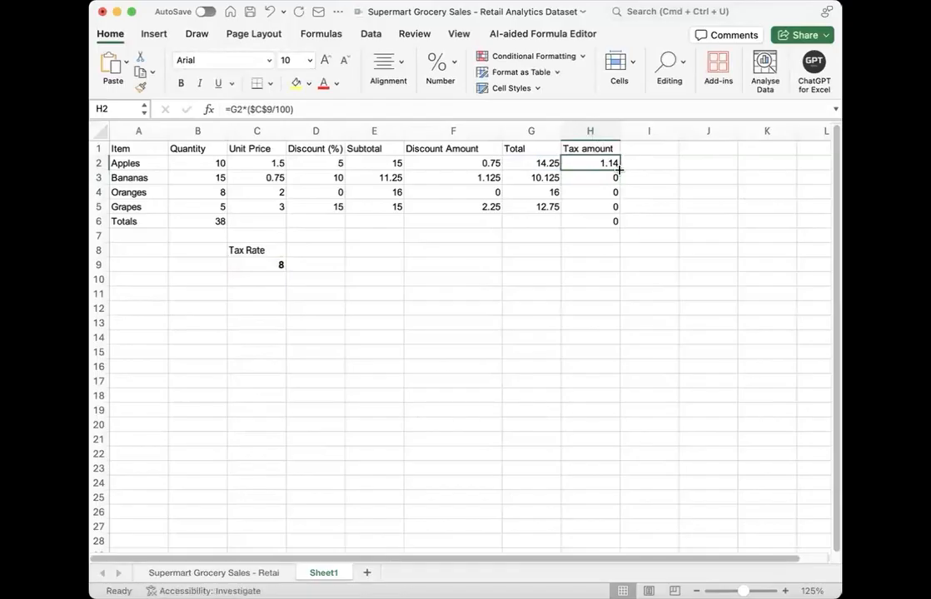
drag(620, 170, 618, 213)
click(597, 220)
text(\)
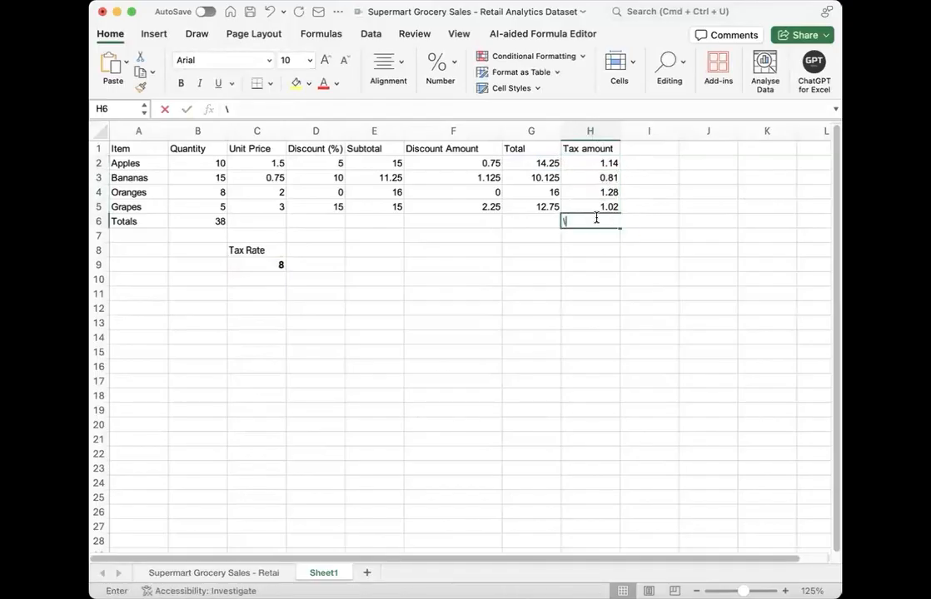
key(BackSpace)
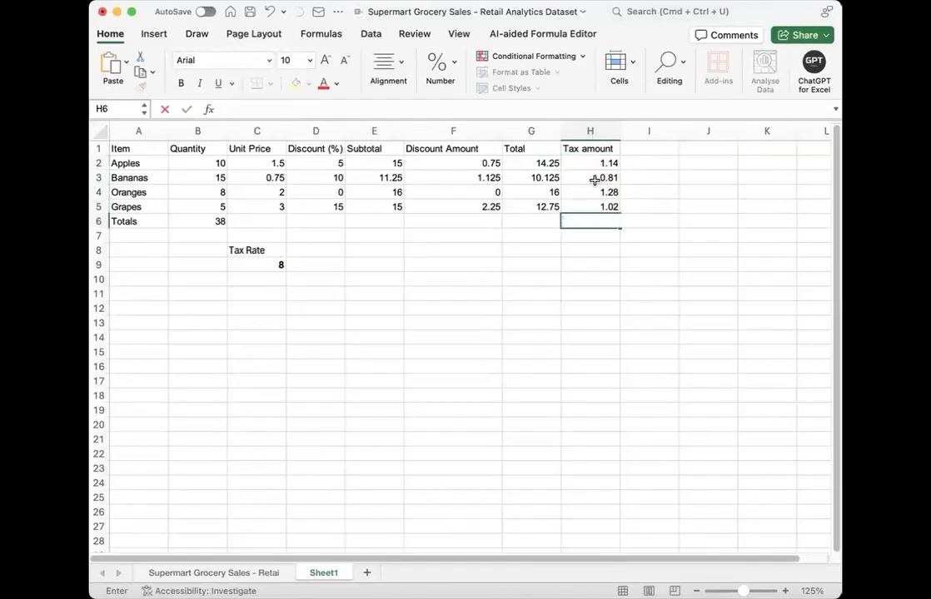
Step: Examine how the Total and tax rate references behave from row to row in the Tax amount formulas in H2:H5
click(594, 180)
key(Down)
key(Down)
key(Down)
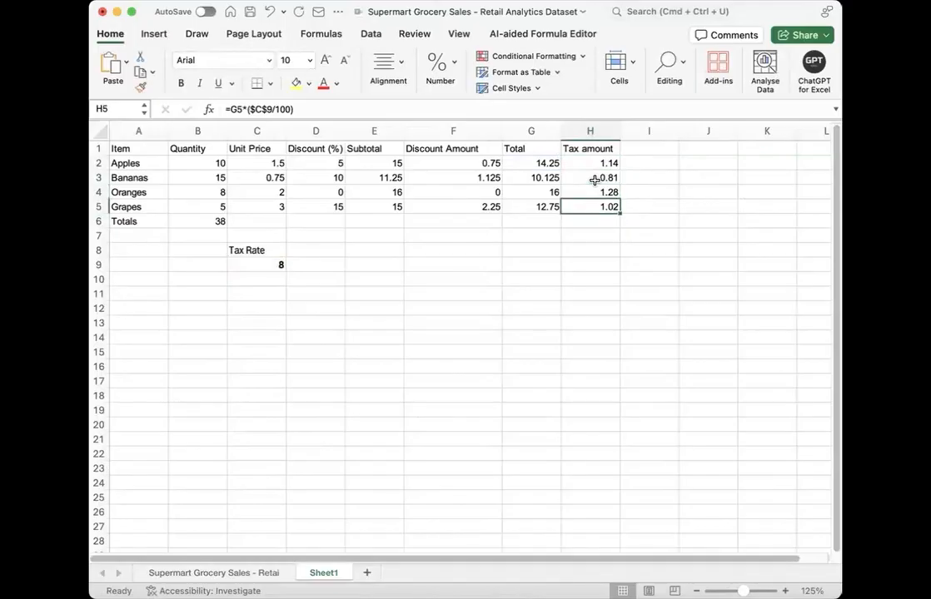
key(Up)
key(Up)
key(Up)
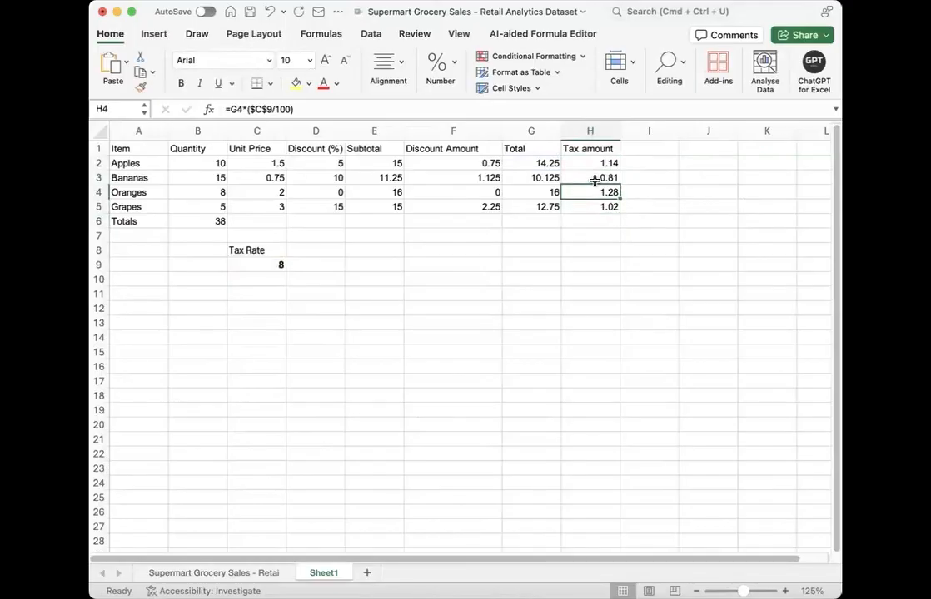
key(Up)
key(Up)
key(Down)
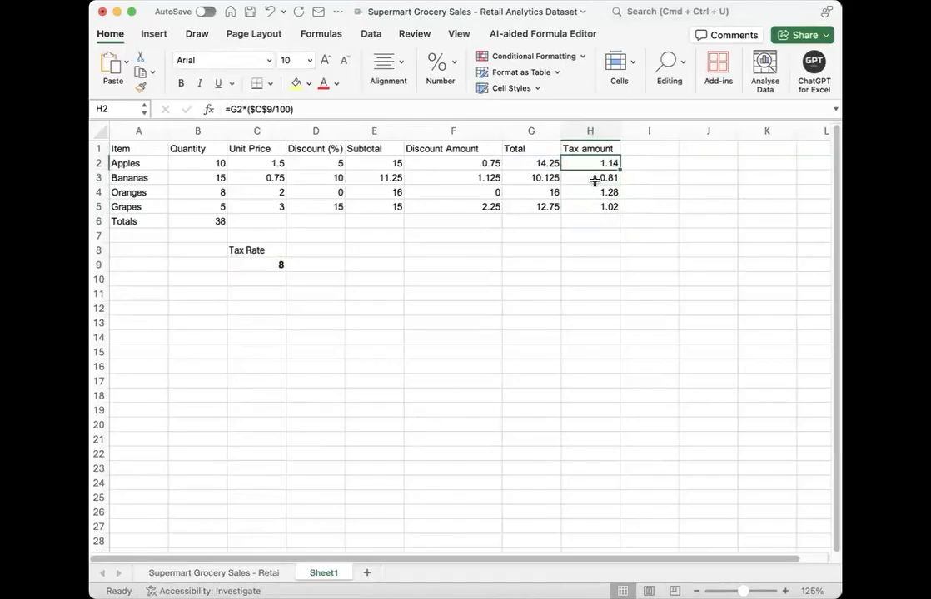
key(Down)
key(Down)
key(Down)
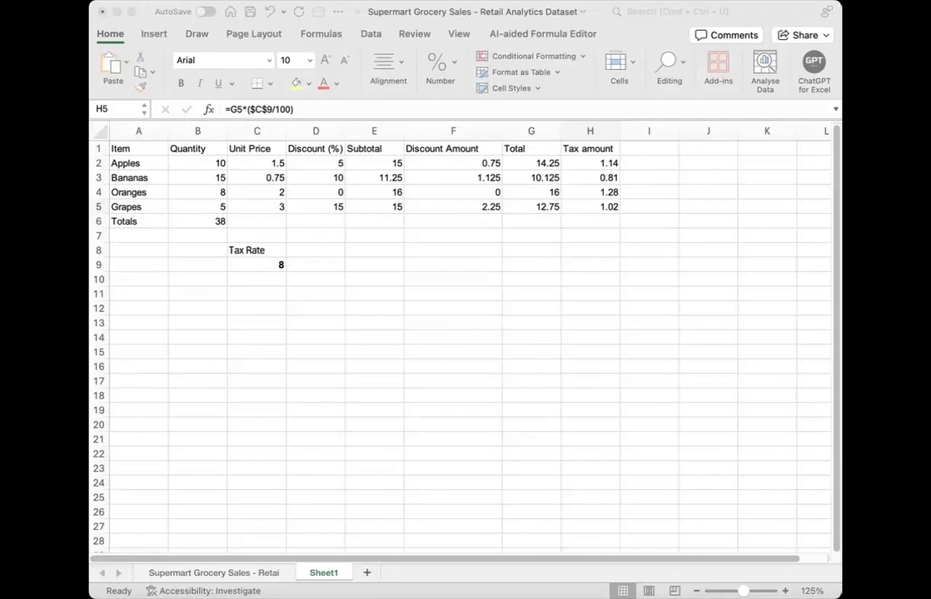
click(214, 326)
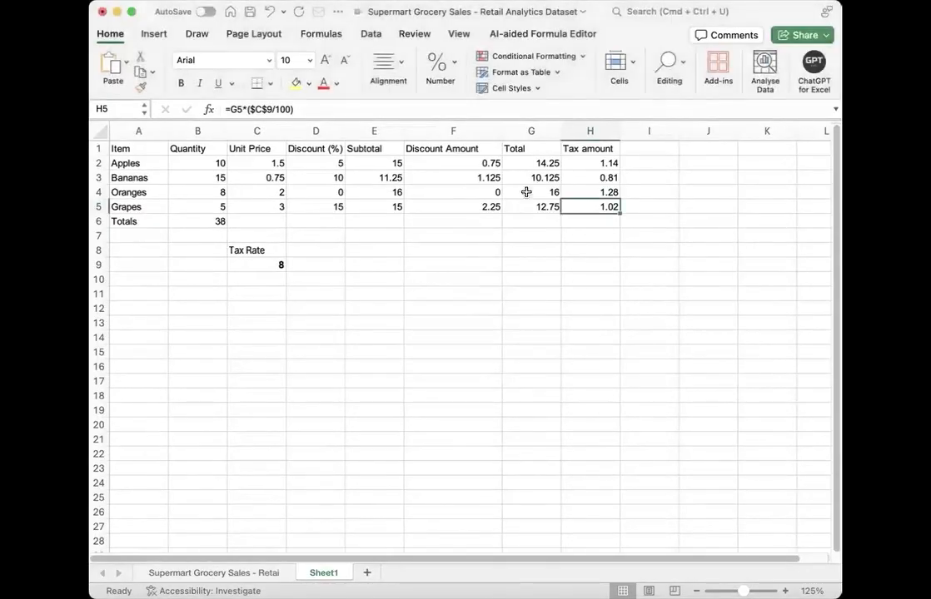
click(582, 164)
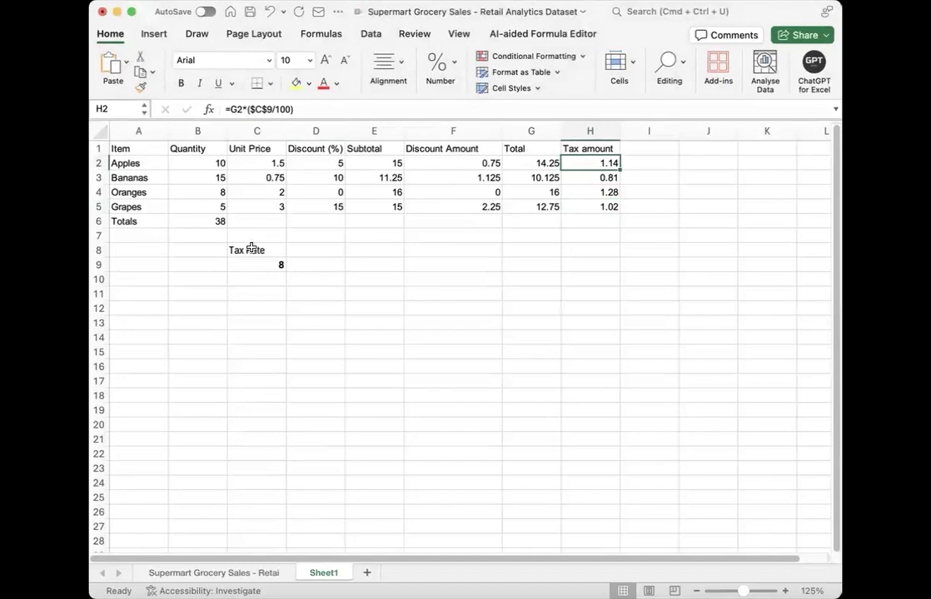
click(433, 278)
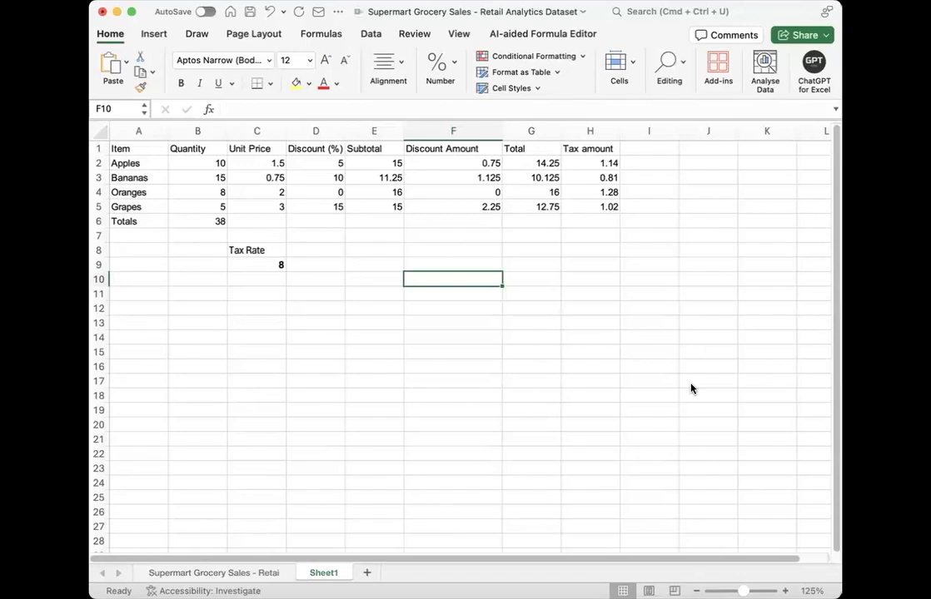
click(368, 323)
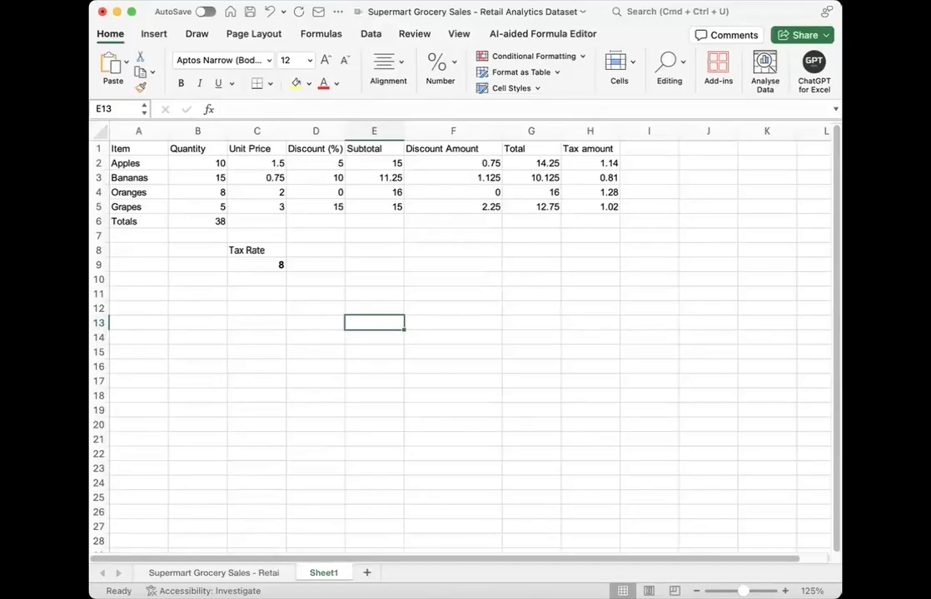
Step: Enter the heading "Mathematical functions" in cell A11 below the tax rate
click(139, 268)
click(137, 288)
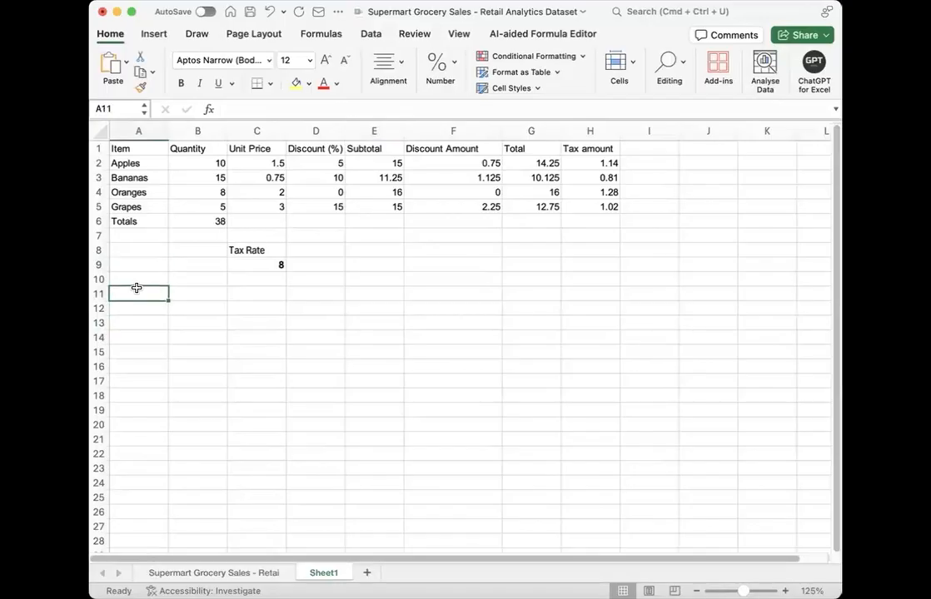
text(Ma)
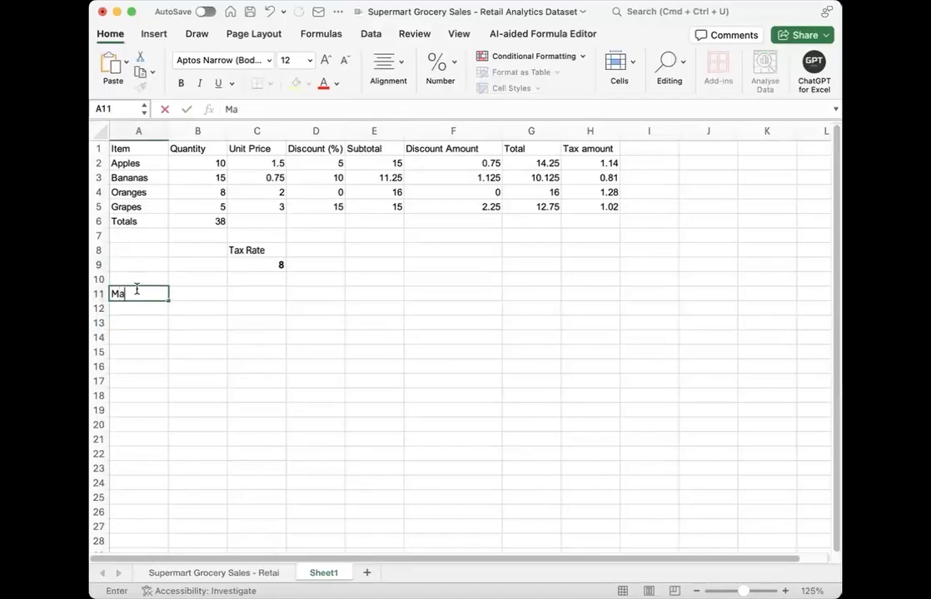
text(thematical functions)
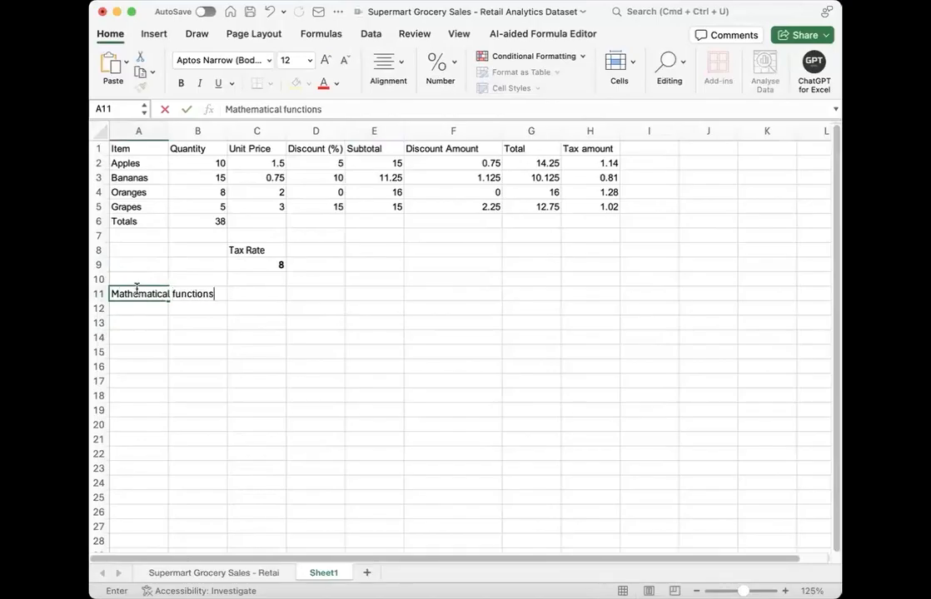
key(Return)
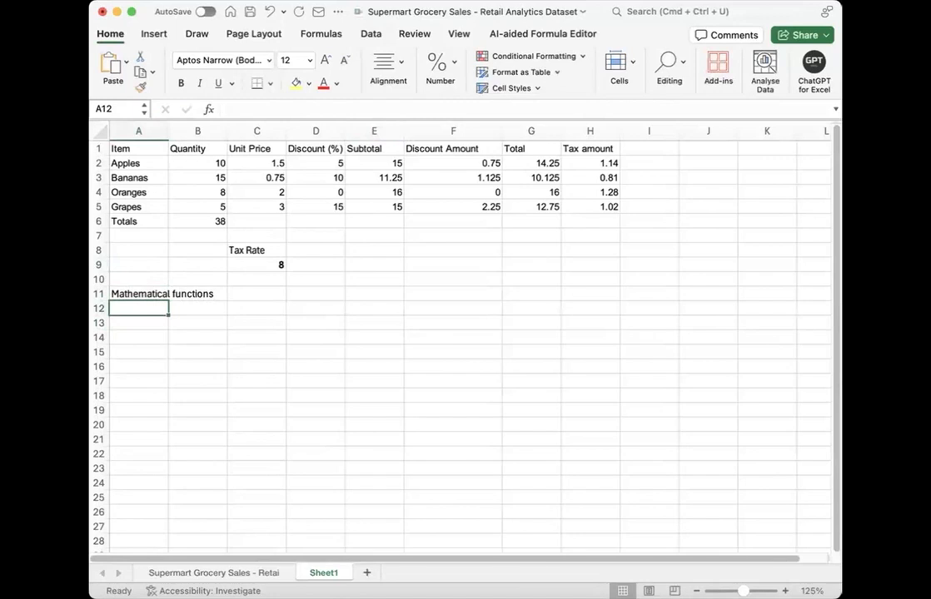
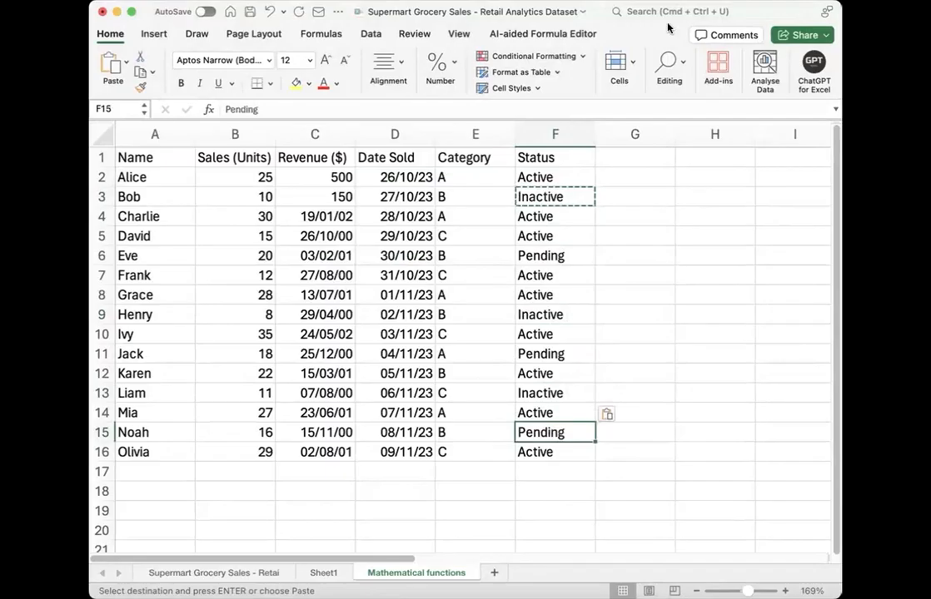
click(578, 219)
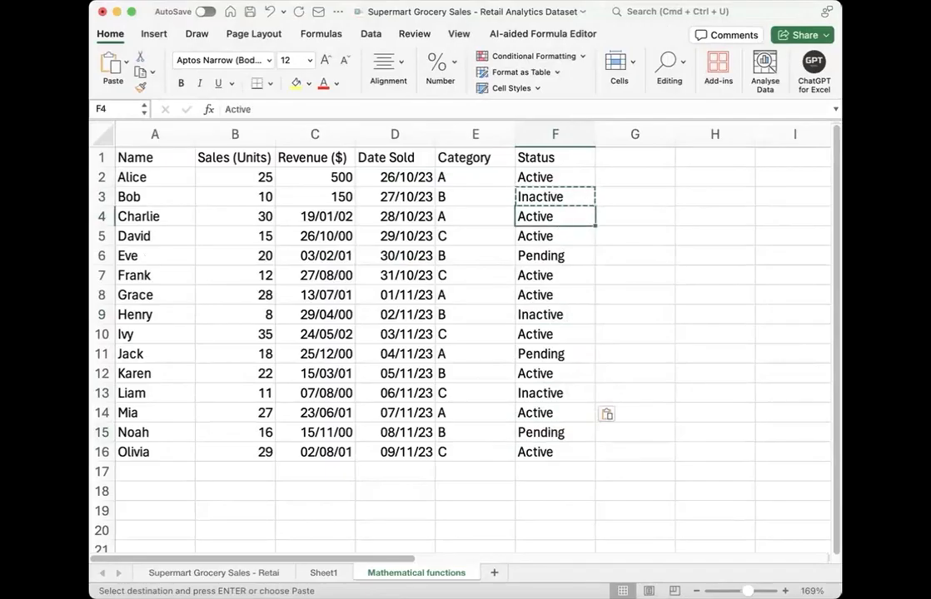
click(677, 272)
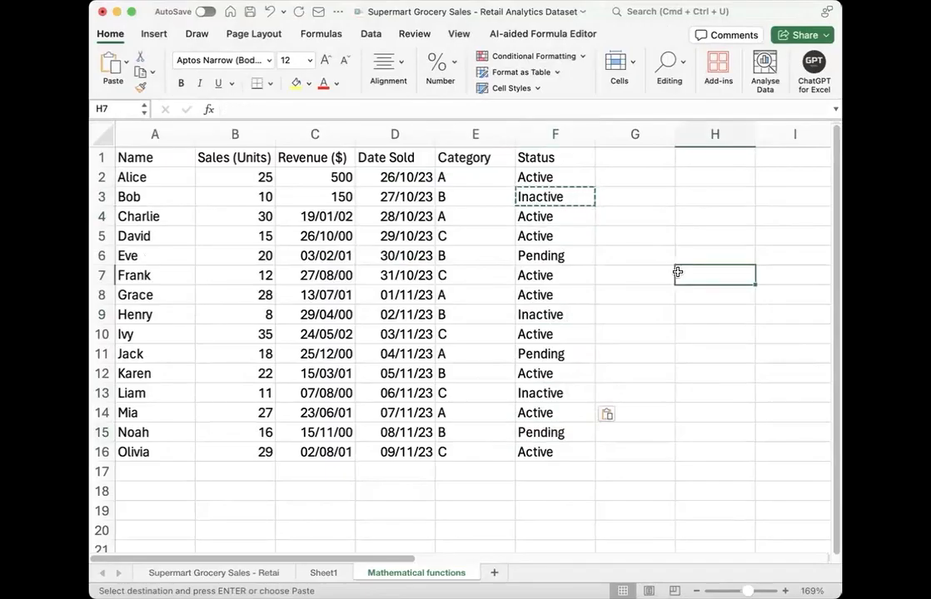
key(Escape)
key(super+Tab)
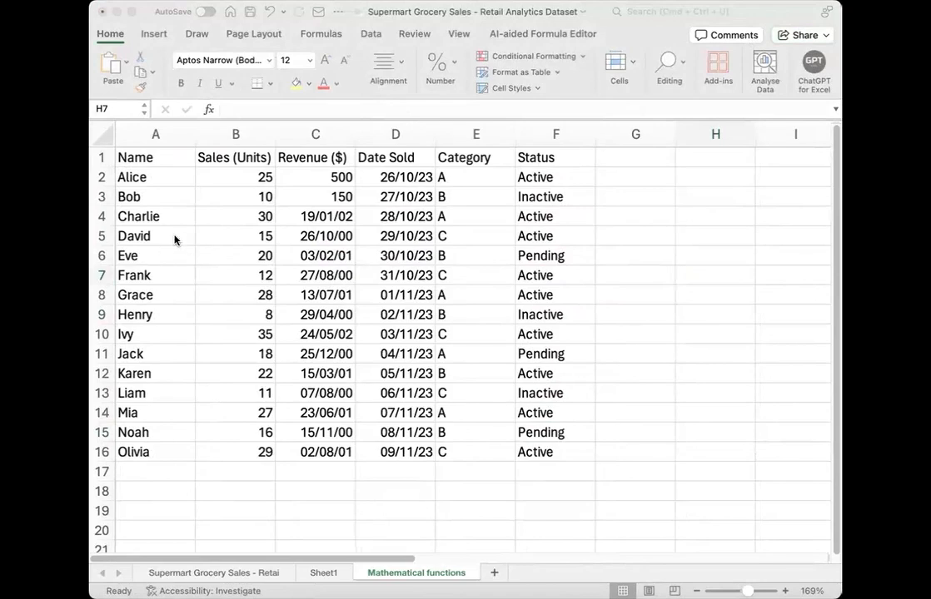
click(252, 236)
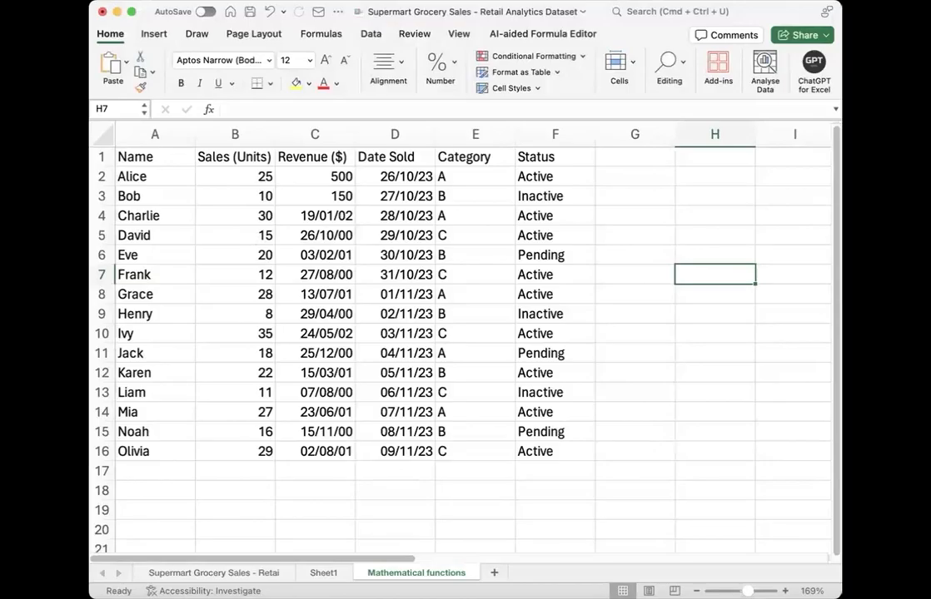
key(super+Tab)
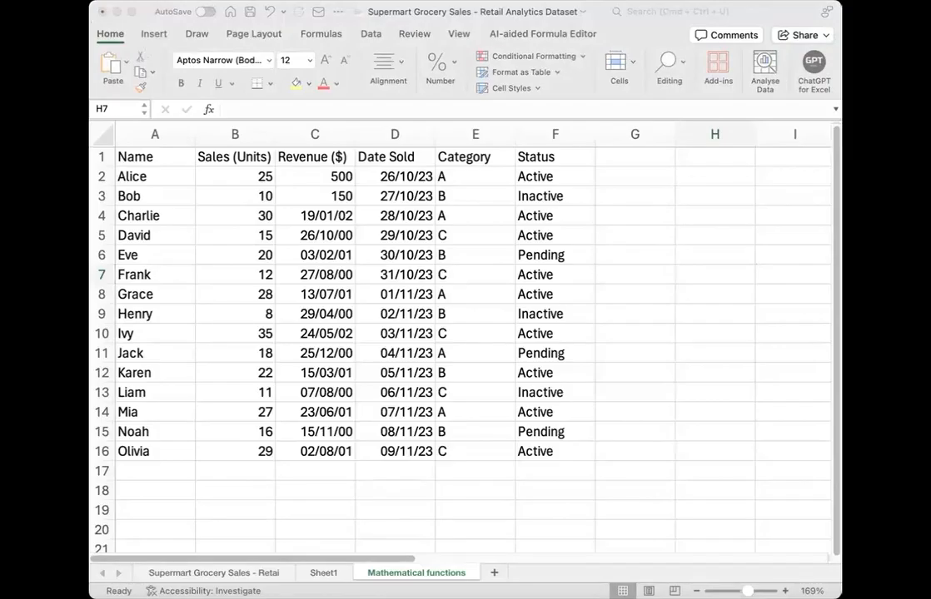
Step: Add the column heading "Profit/unit" in cell G1, beside the Status column
click(317, 296)
double_click(614, 153)
text(P)
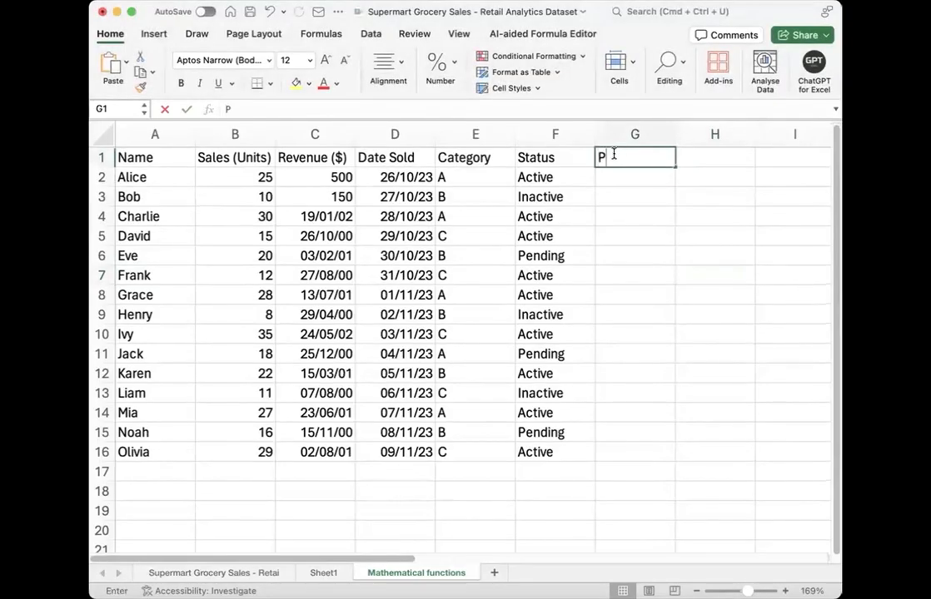
text(rofit/u)
text(ni)
text(t)
key(Return)
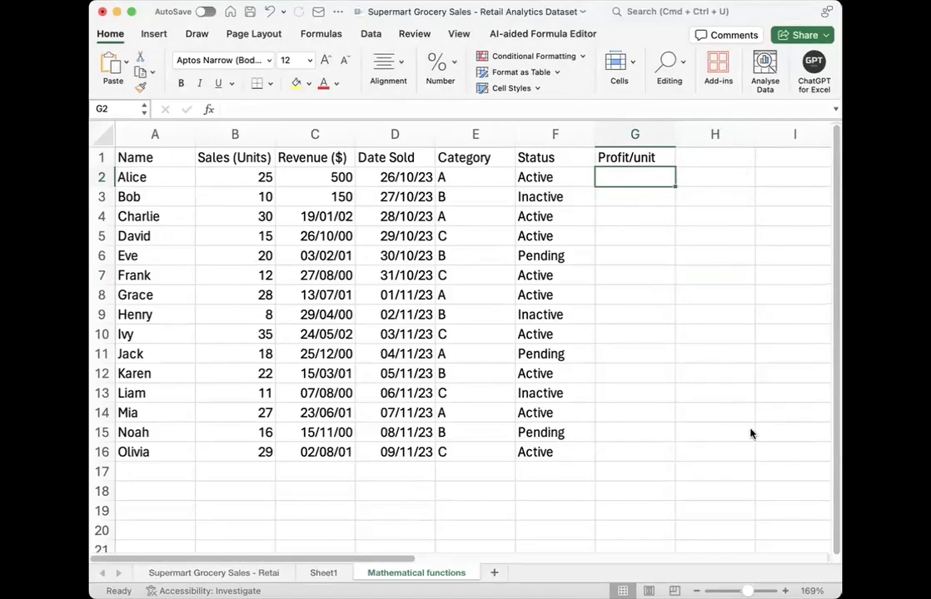
Step: Calculate profit per unit in G2 with =C2/B2 and fill the formula down to G16
text(=)
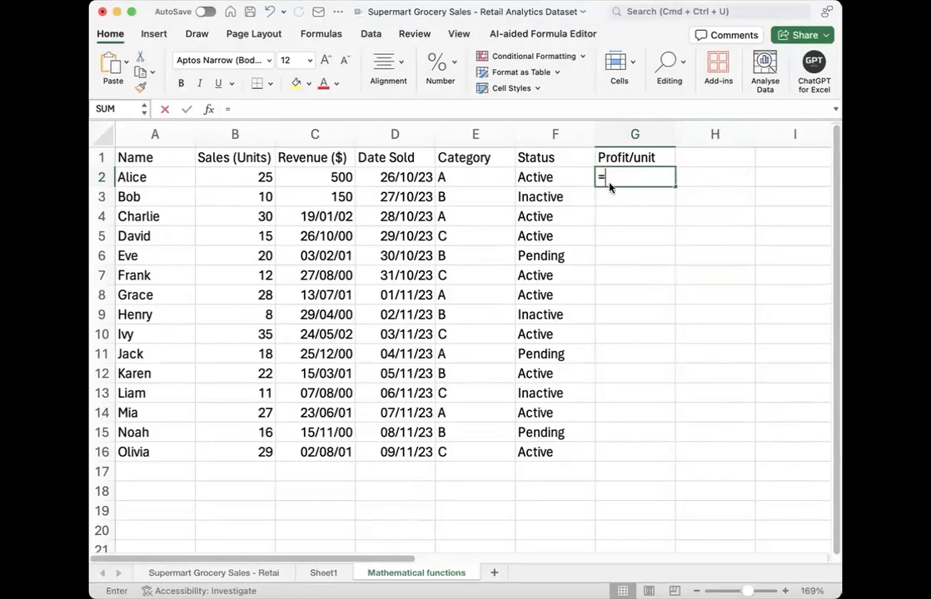
click(341, 177)
text(/)
click(246, 177)
key(Return)
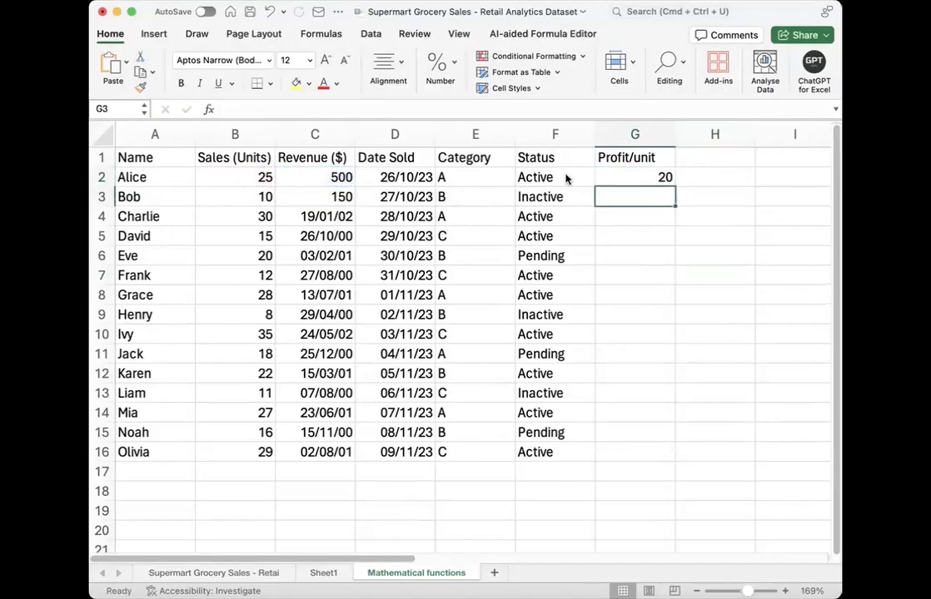
click(606, 181)
double_click(676, 188)
click(557, 354)
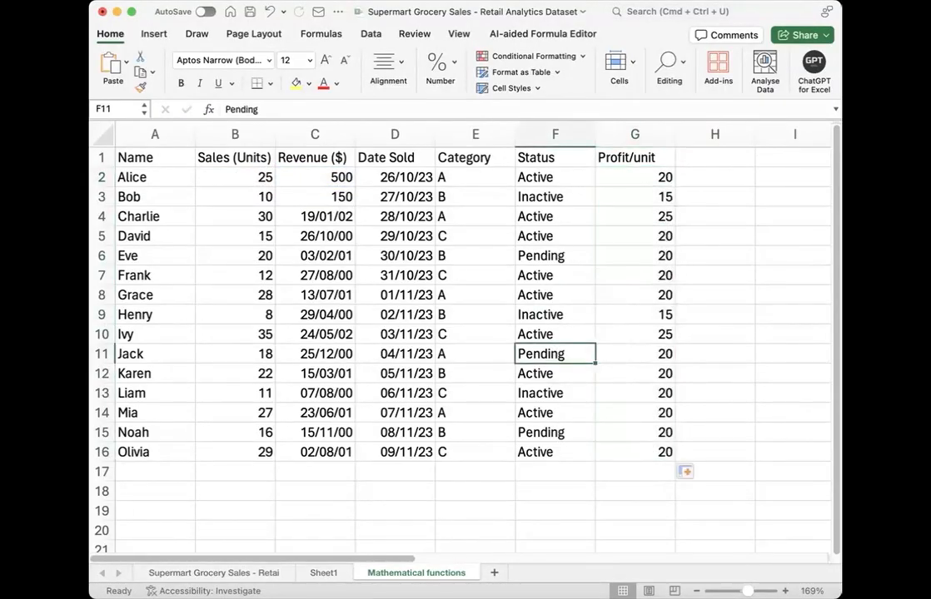
Step: Format the Sales, Revenue and Profit/unit values in B2:B16, C2:C16 and G2:G16 as dollar amounts in accounting format
click(241, 176)
drag(247, 262, 265, 452)
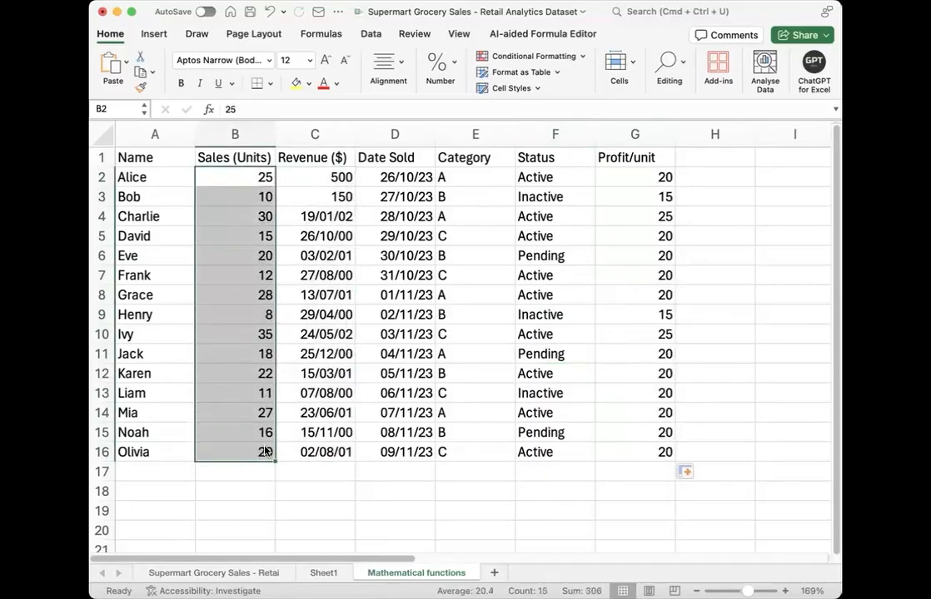
drag(337, 177, 344, 453)
drag(617, 185, 620, 451)
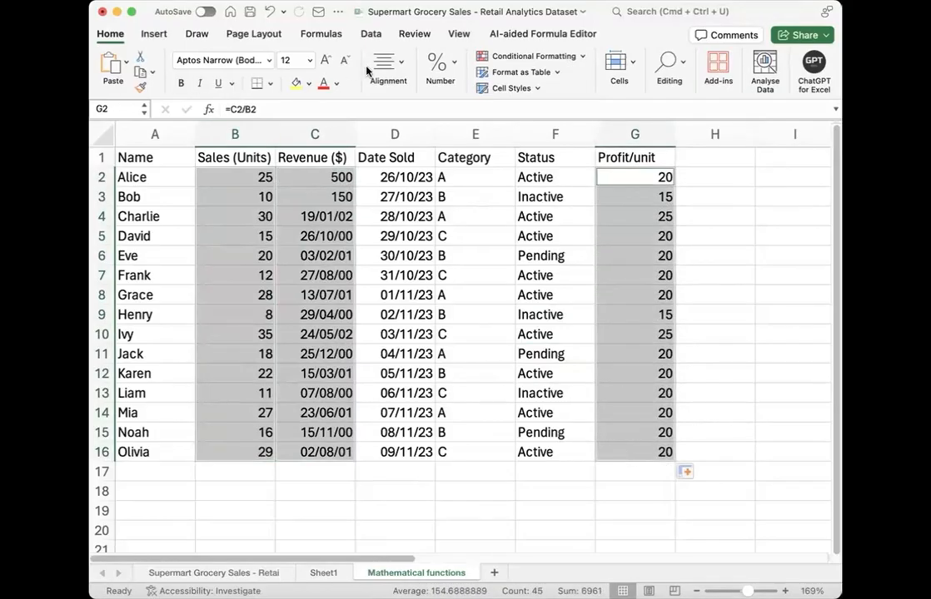
click(439, 71)
click(391, 130)
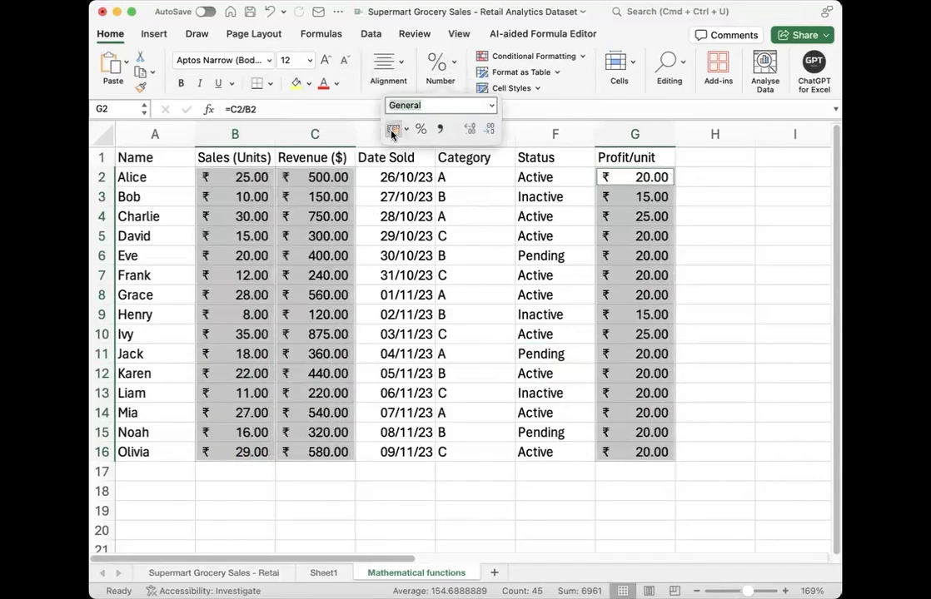
click(415, 149)
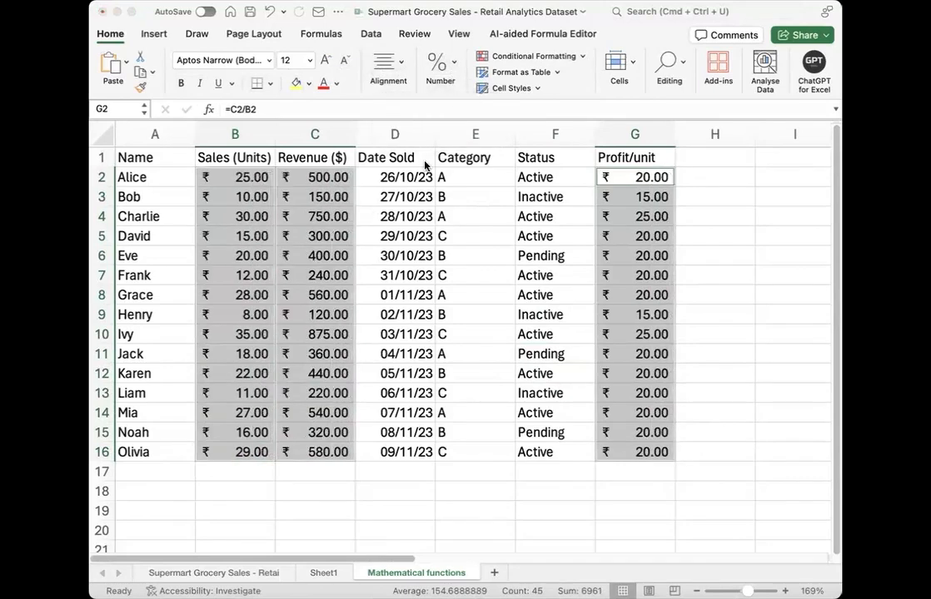
key(super+z)
click(401, 233)
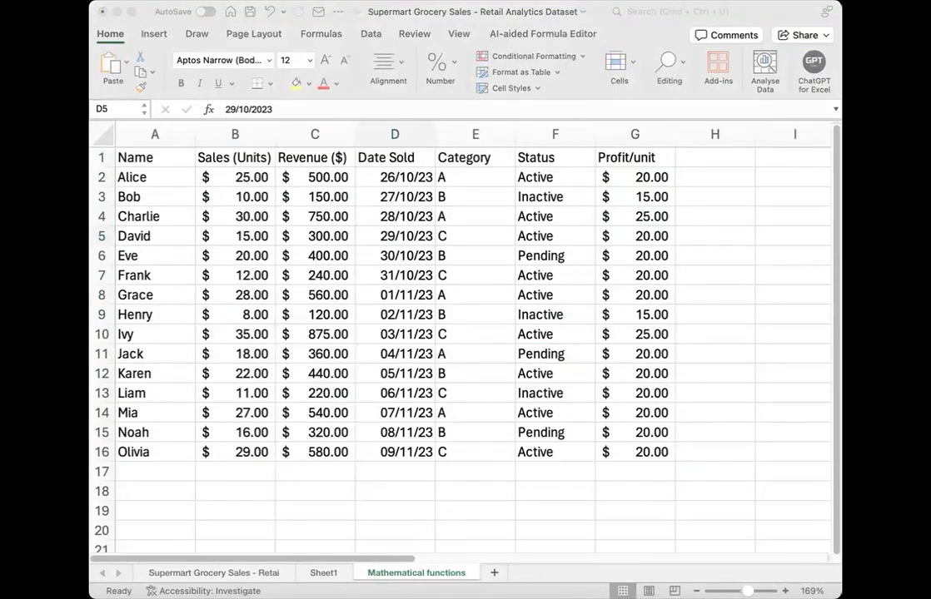
Step: Enter the row labels Sum, Average, Min and Max in cells B19 to B22 below the table
click(227, 510)
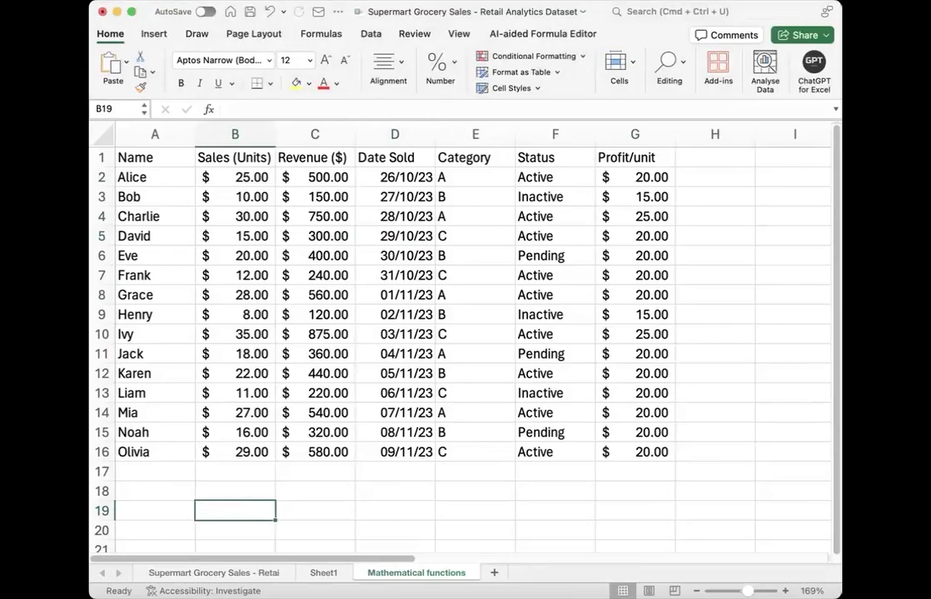
text(Sum)
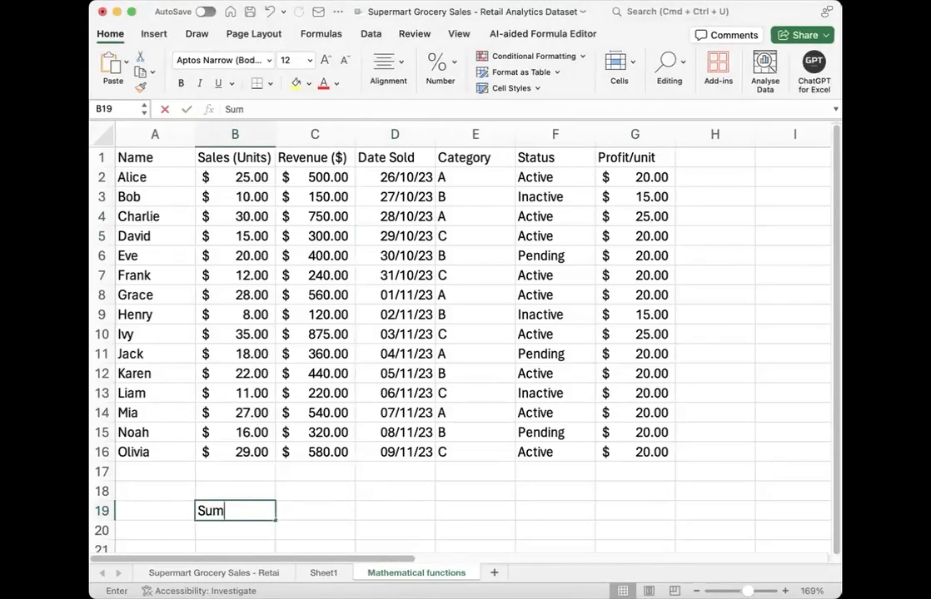
key(Return)
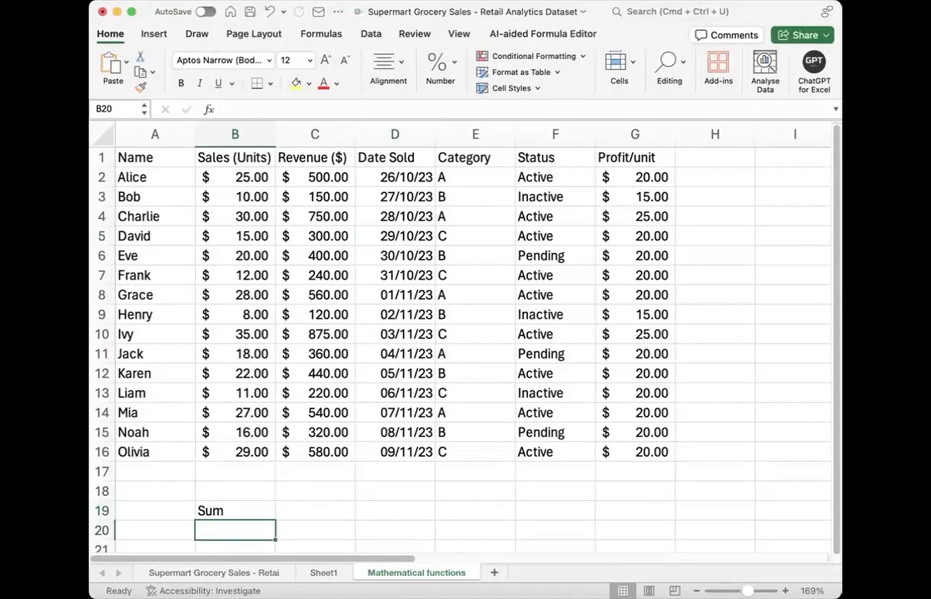
text(Avera)
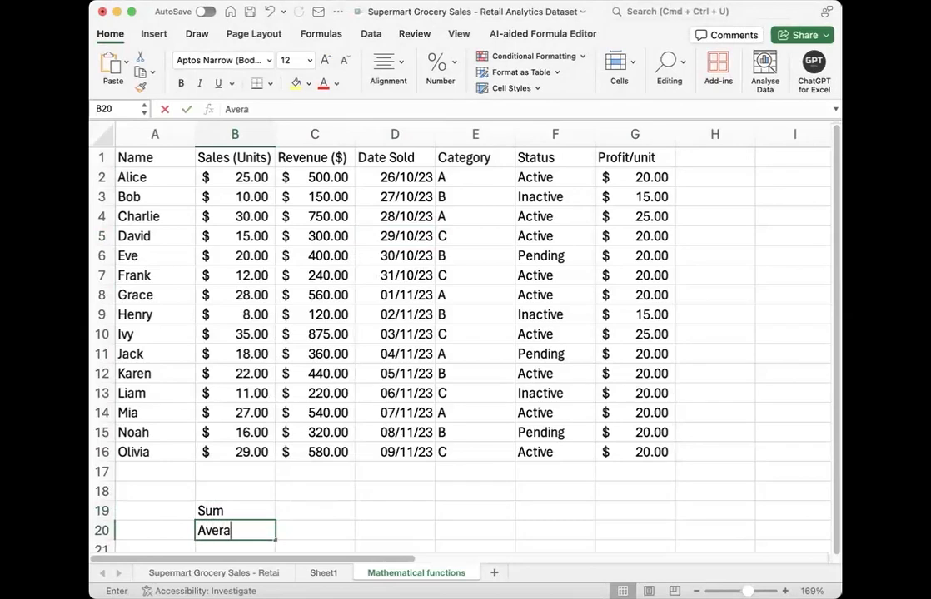
text(ge)
key(Return)
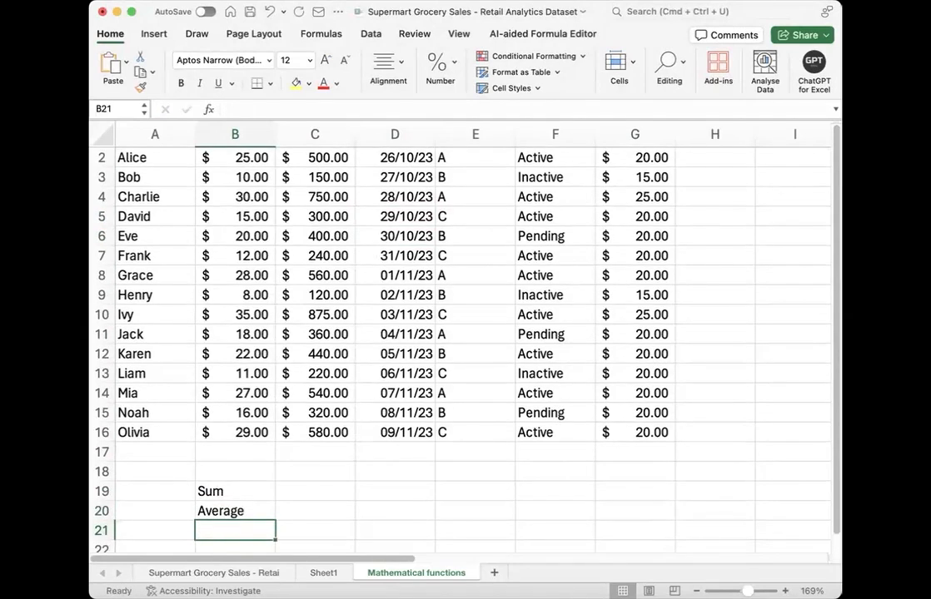
text(Min)
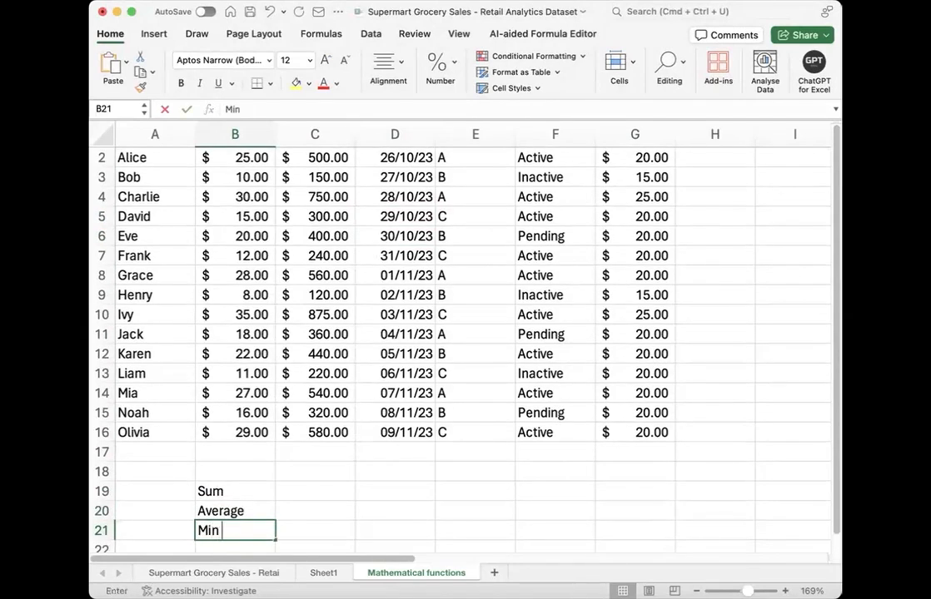
key(Return)
text(Max)
key(Tab)
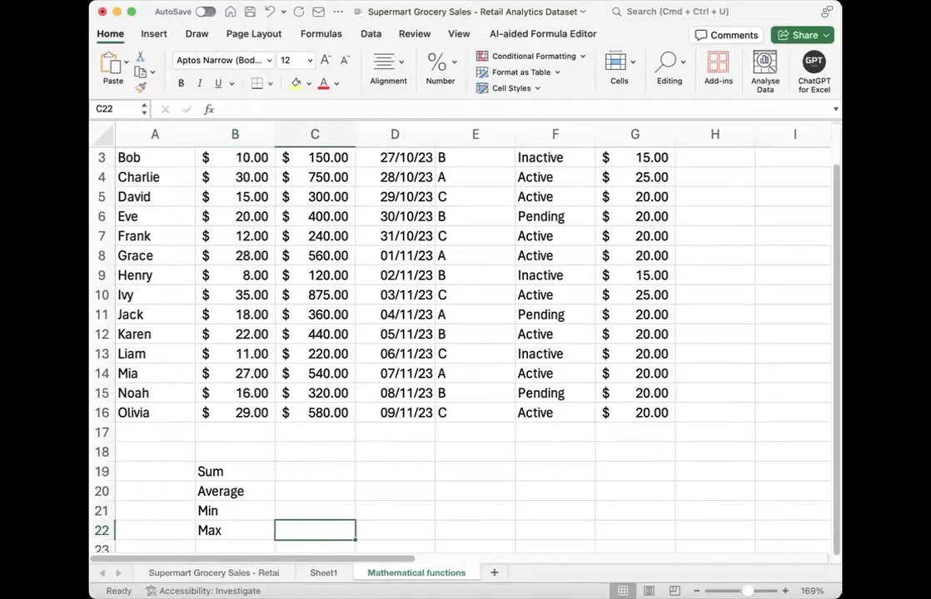
Step: Enter the heading "Revenue" in cell C18 above the summary cells
click(301, 452)
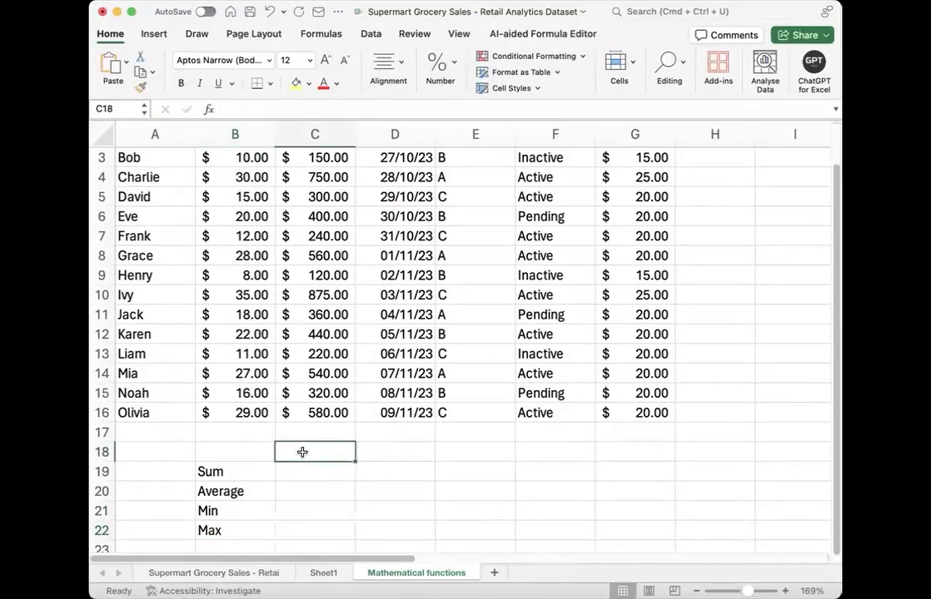
scroll(299, 450, up, 2)
scroll(299, 450, down, 1)
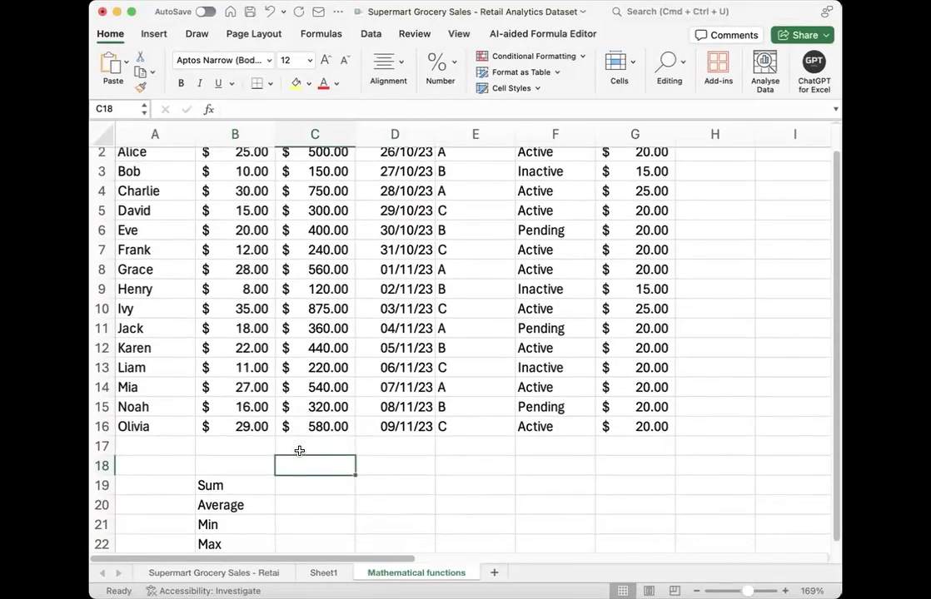
text(Revenue)
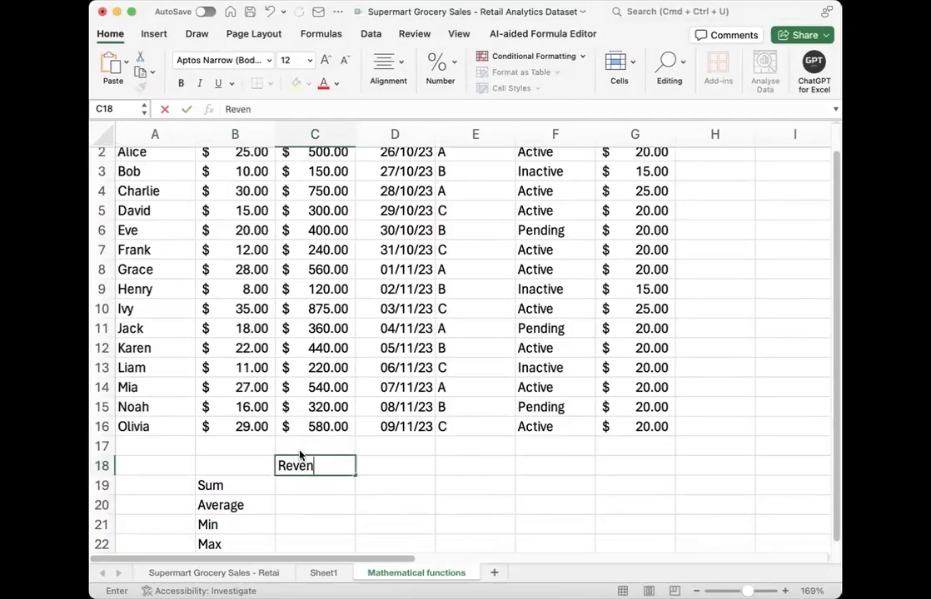
key(Return)
Step: Total the revenue values in C19 with the formula =SUM(C2:C16)
text(=)
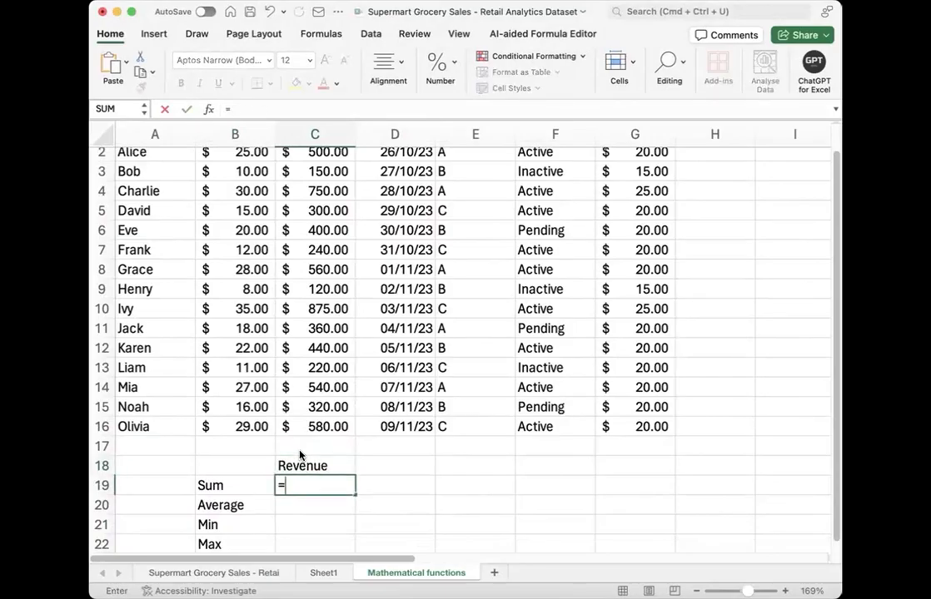
text(sum)
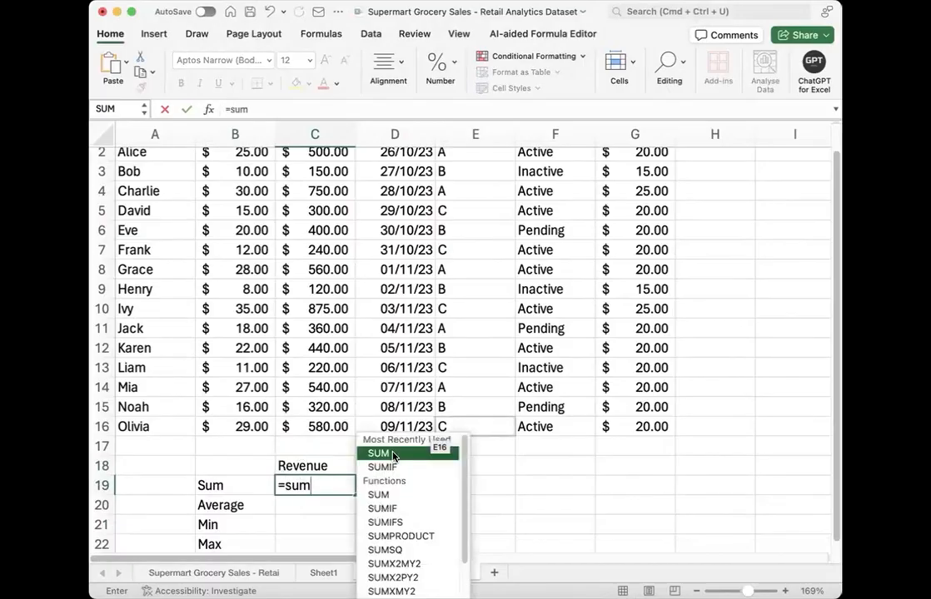
double_click(393, 453)
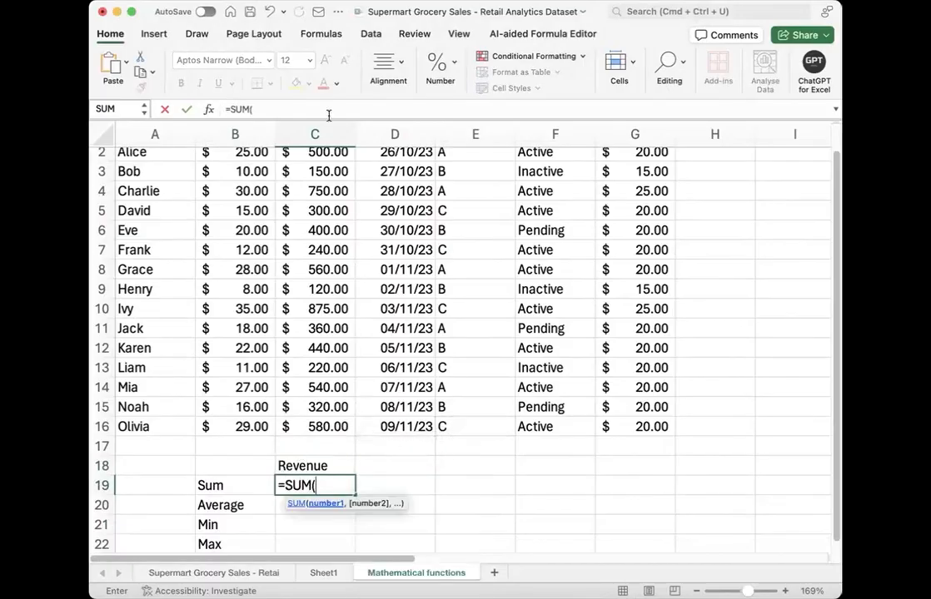
scroll(332, 215, up, 1)
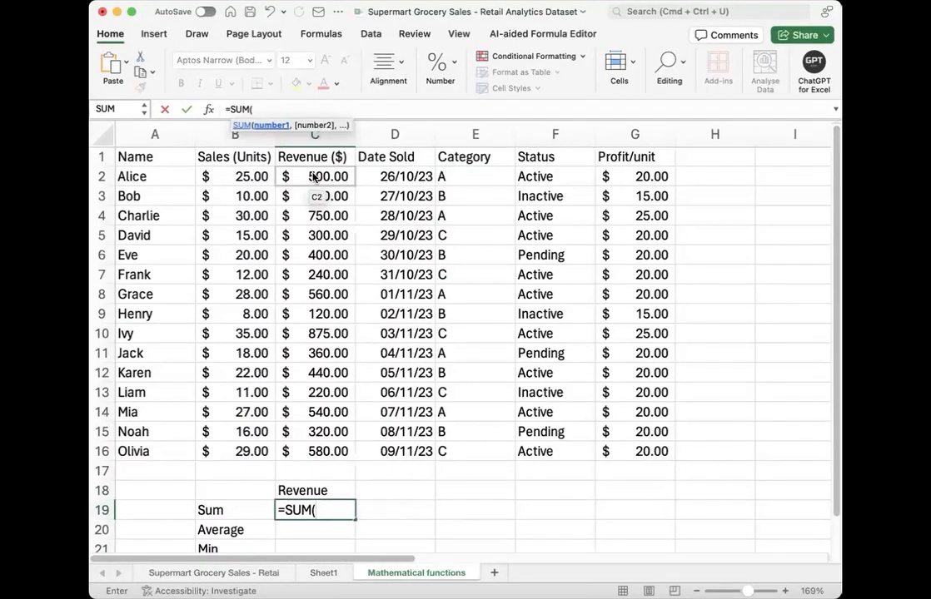
click(315, 175)
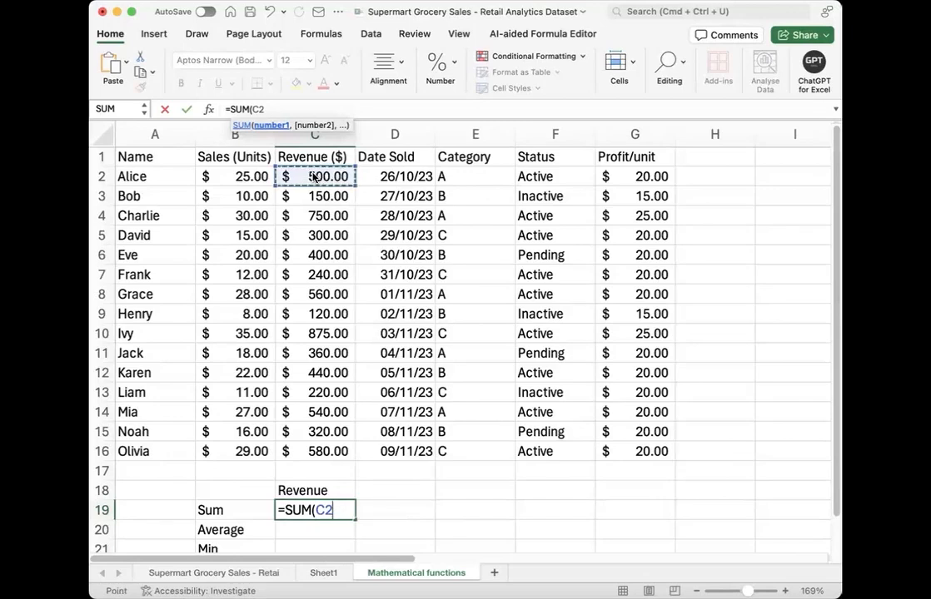
key(super+shift+Down)
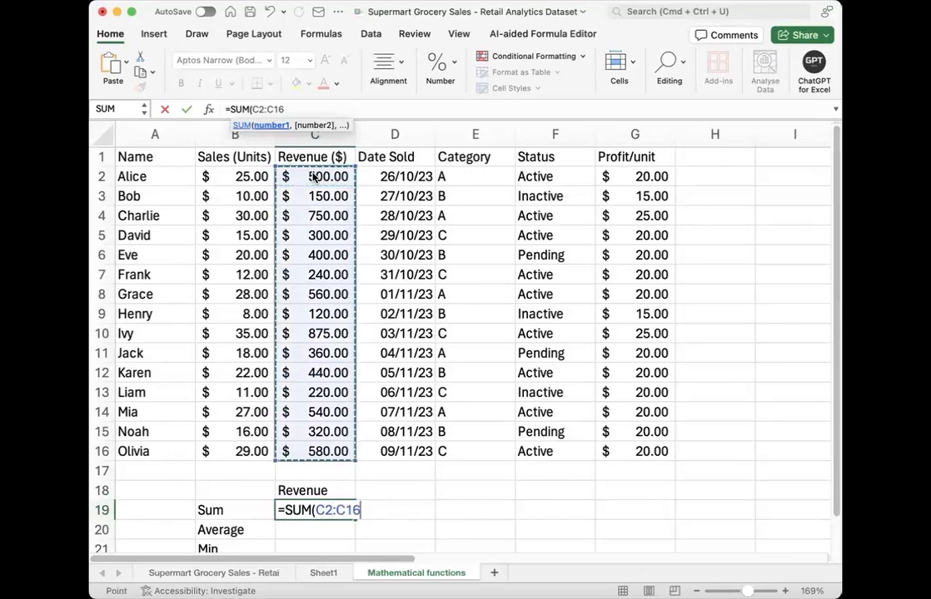
text())
key(Return)
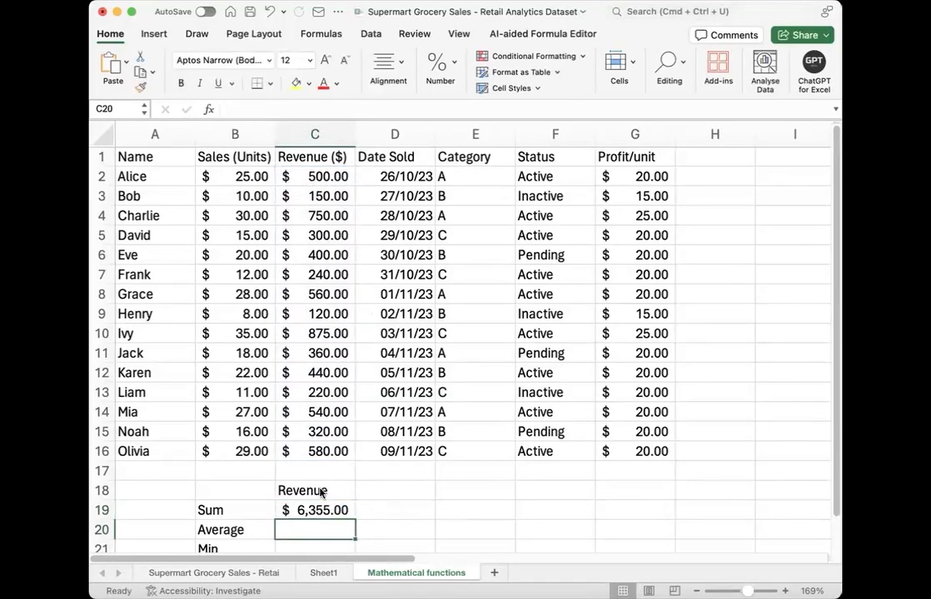
Step: Average the revenue values in C20 with the formula =AVERAGE(C2:C16)
text(=ave)
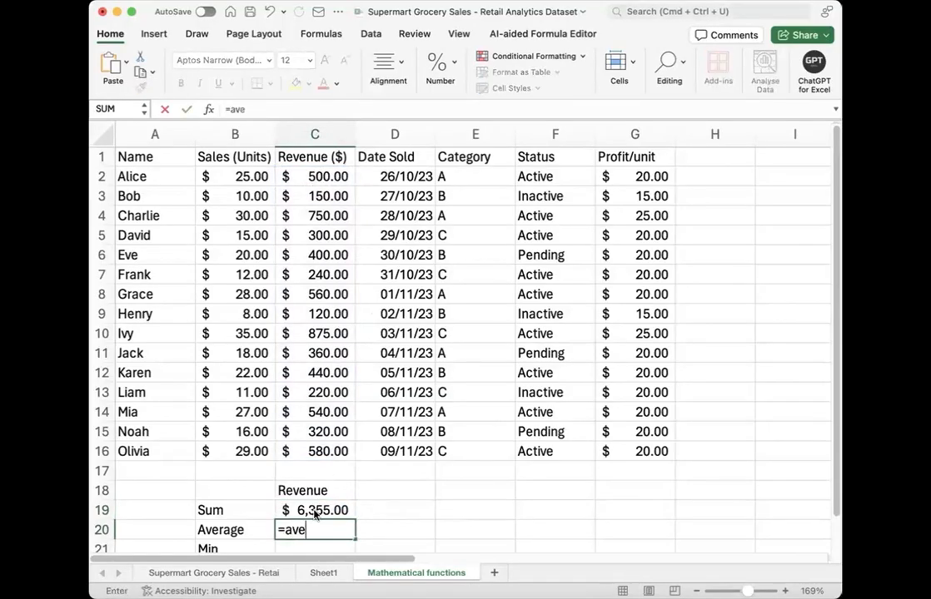
key(Tab)
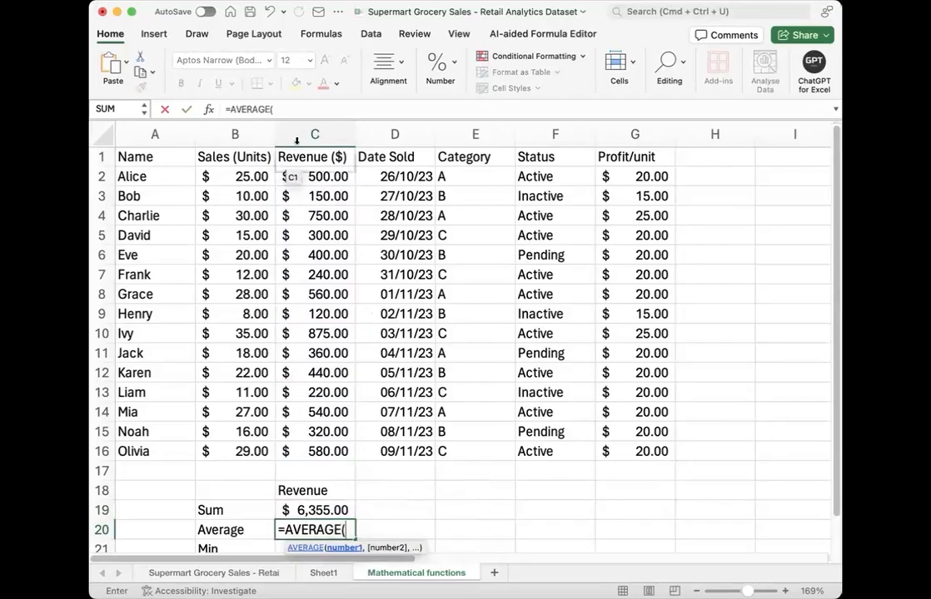
click(295, 176)
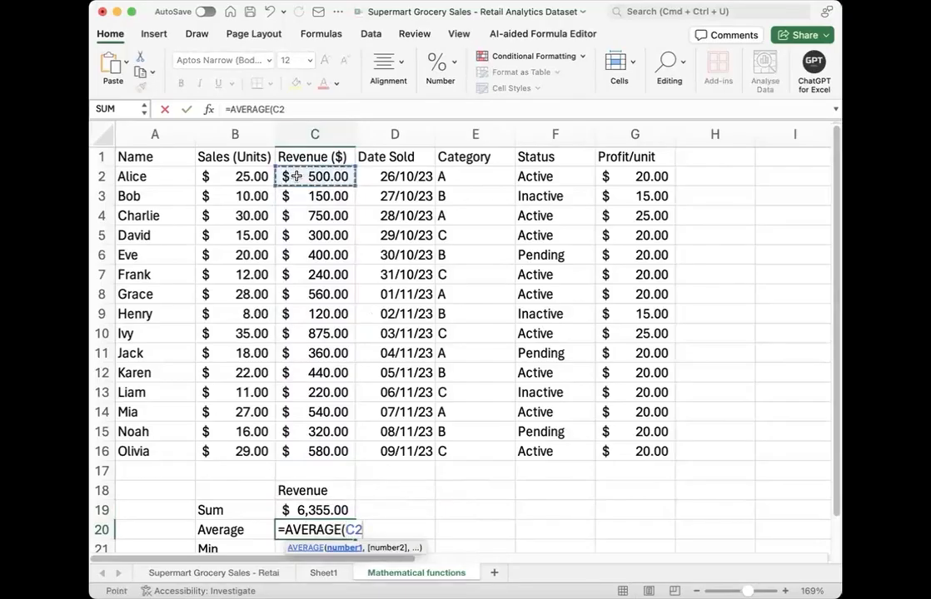
key(ctrl+shift+Down)
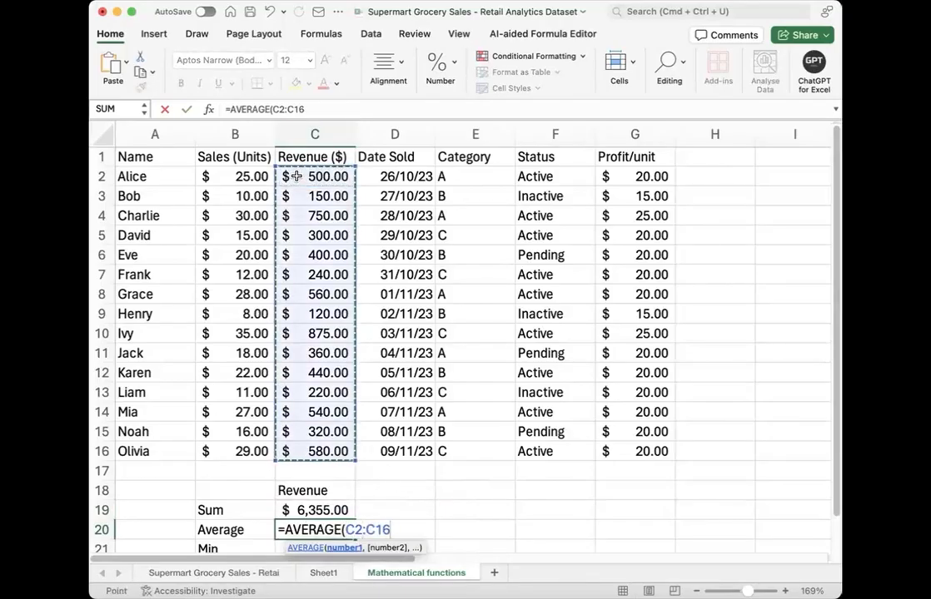
text())
key(Return)
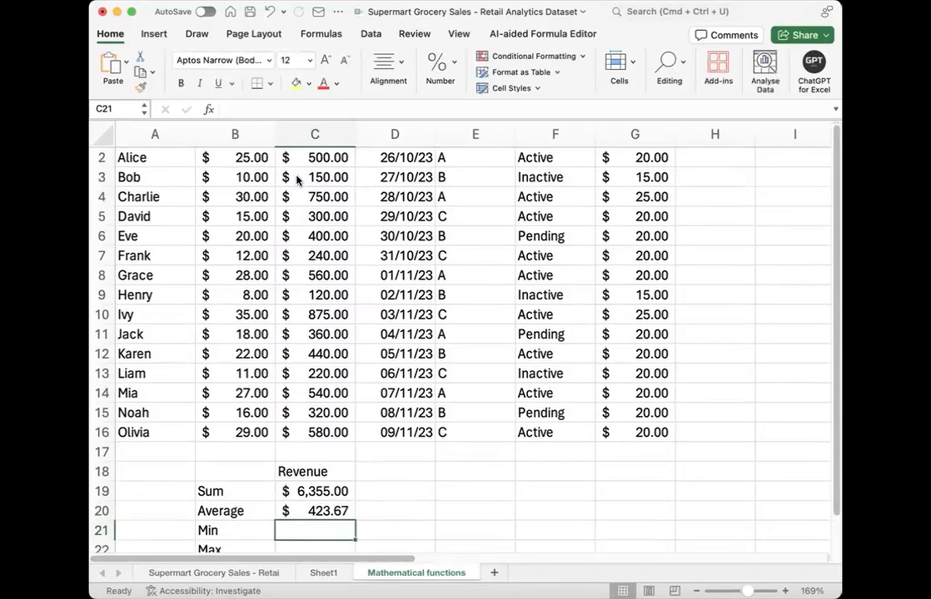
text(=min)
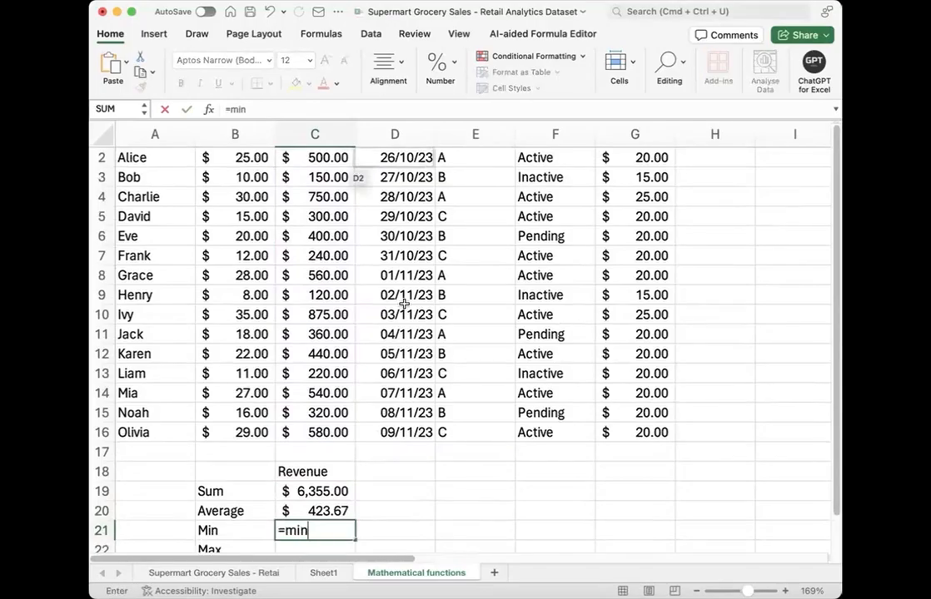
double_click(377, 481)
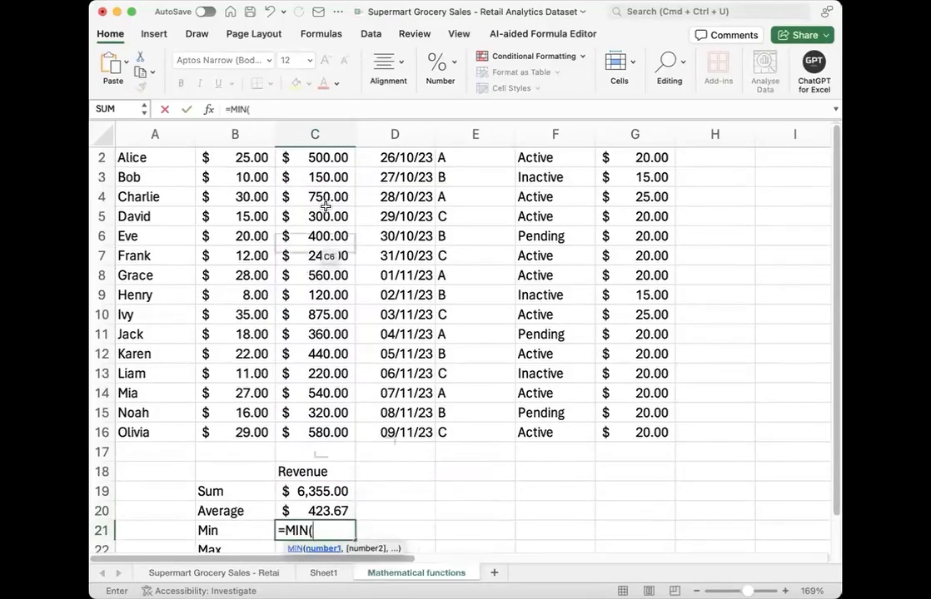
scroll(323, 181, up, 1)
click(320, 175)
text(x)
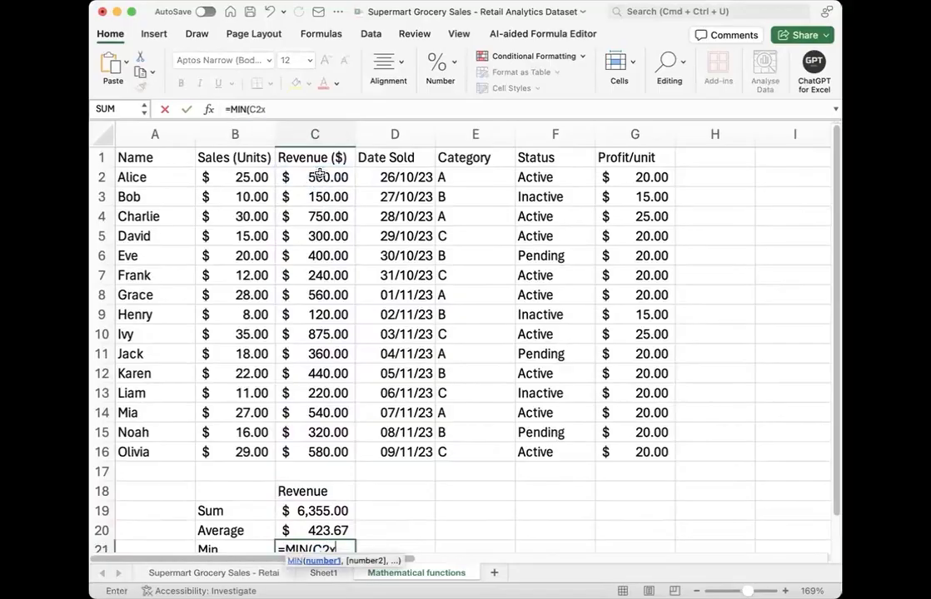
key(BackSpace)
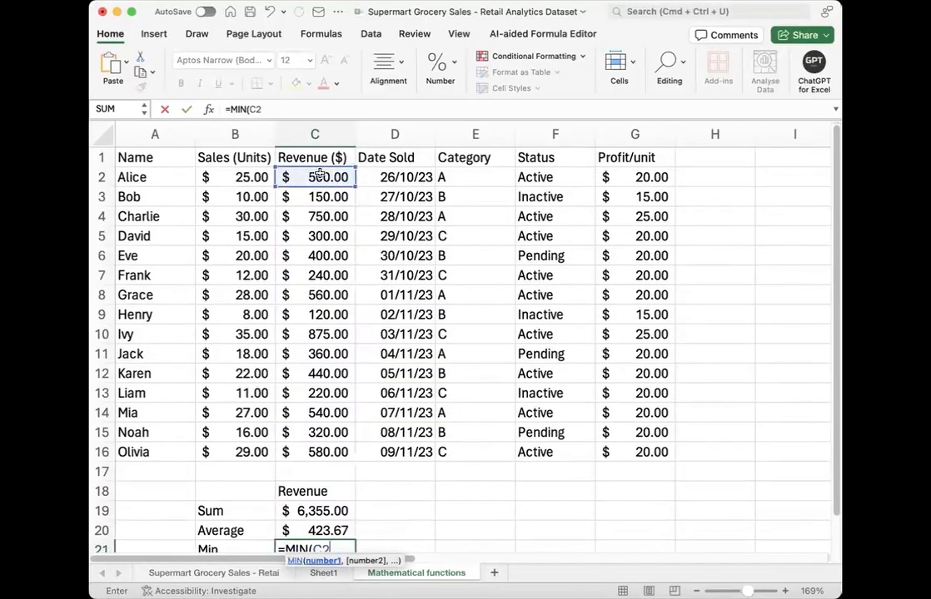
key(shift+super+Down)
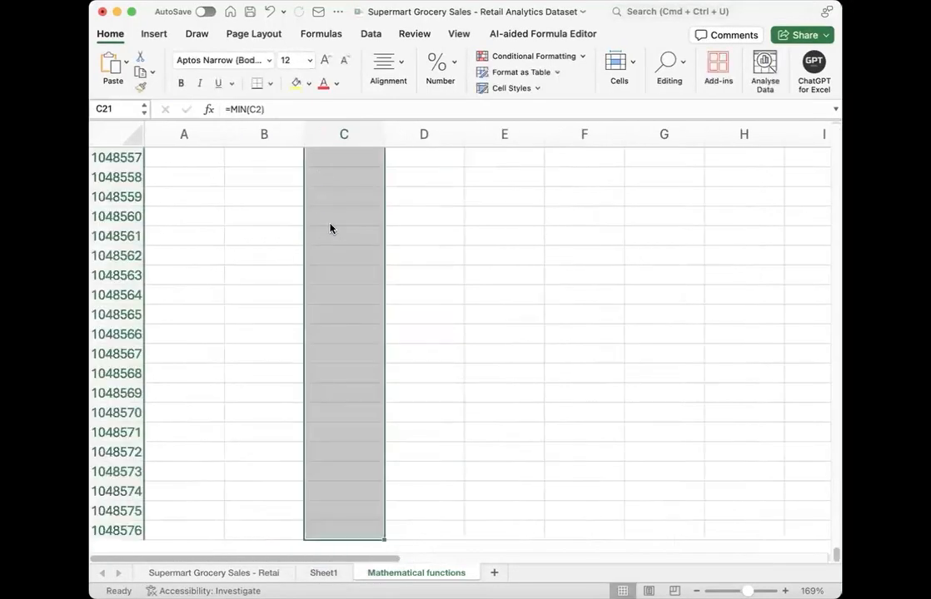
click(330, 226)
key(super+Down)
scroll(316, 255, up, 5)
scroll(316, 254, up, 8)
shift+click(317, 254)
key(ctrl+Up)
key(ctrl+Up)
double_click(325, 222)
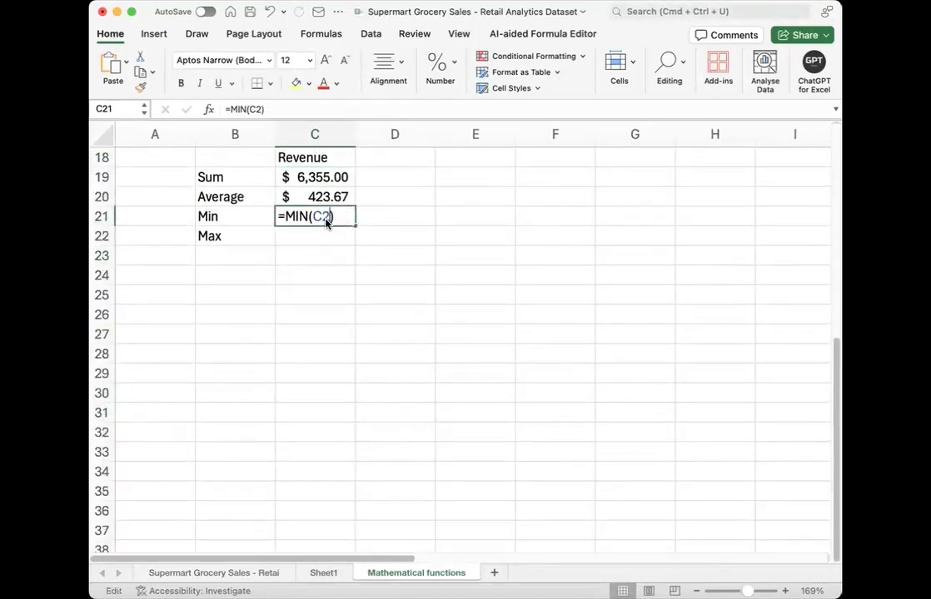
key(shift+Up)
text(:)
key(BackSpace)
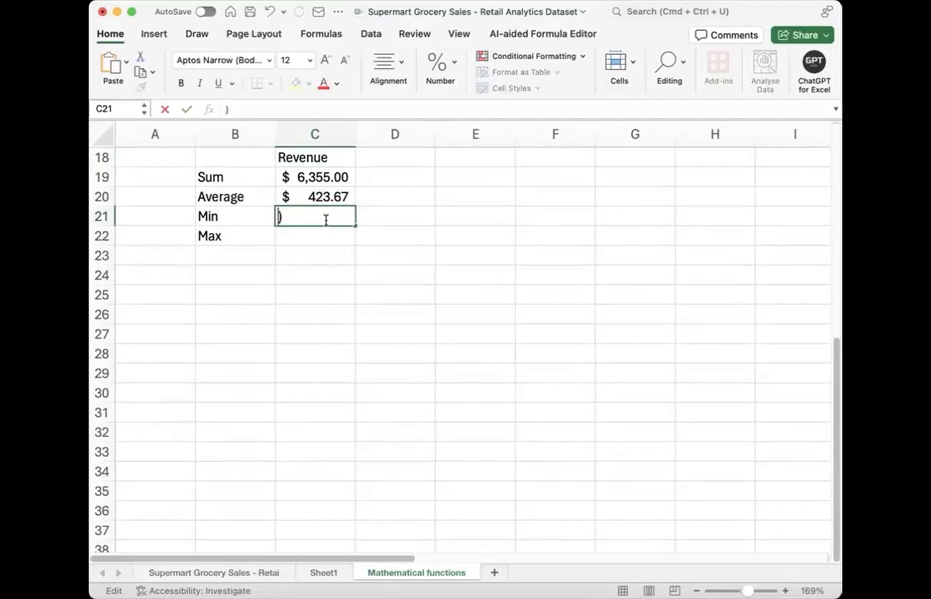
key(Delete)
Step: Find the lowest revenue in C21 with the formula =MIN(C2:C16)
text(=min)
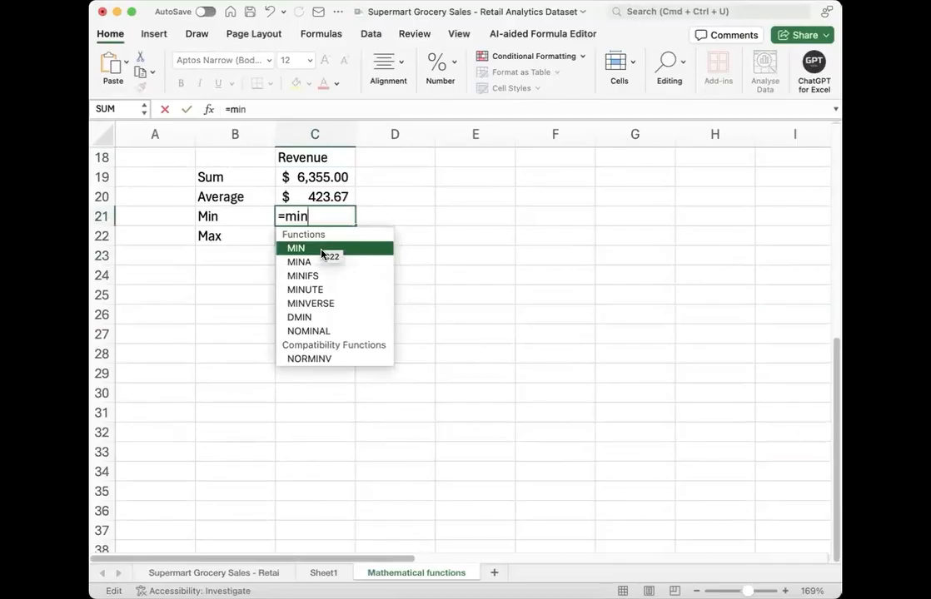
text(()
scroll(326, 267, up, 8)
click(301, 179)
key(super+shift+Down)
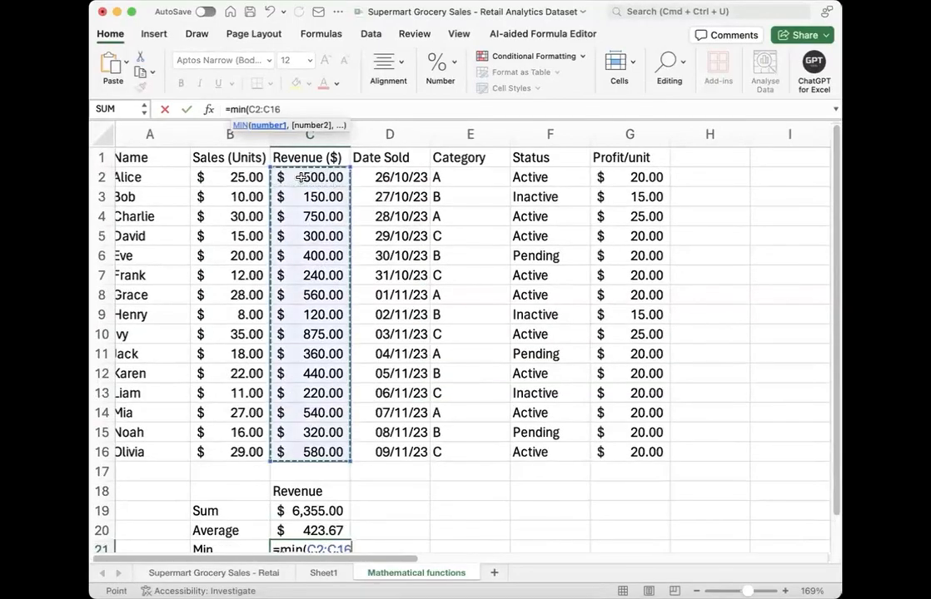
text())
key(Return)
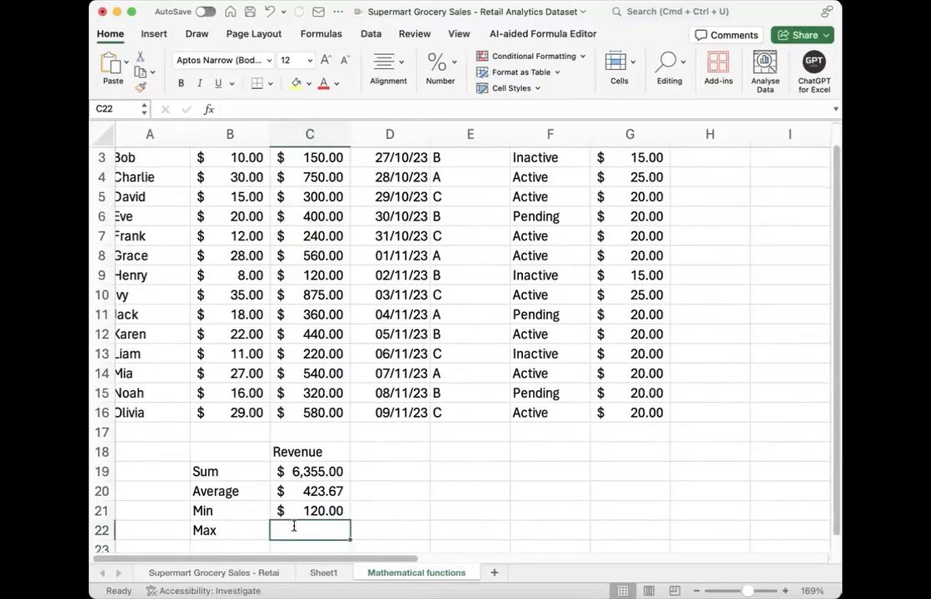
Step: Find the highest revenue in C22 with the MAX function over C2:C16
text(=)
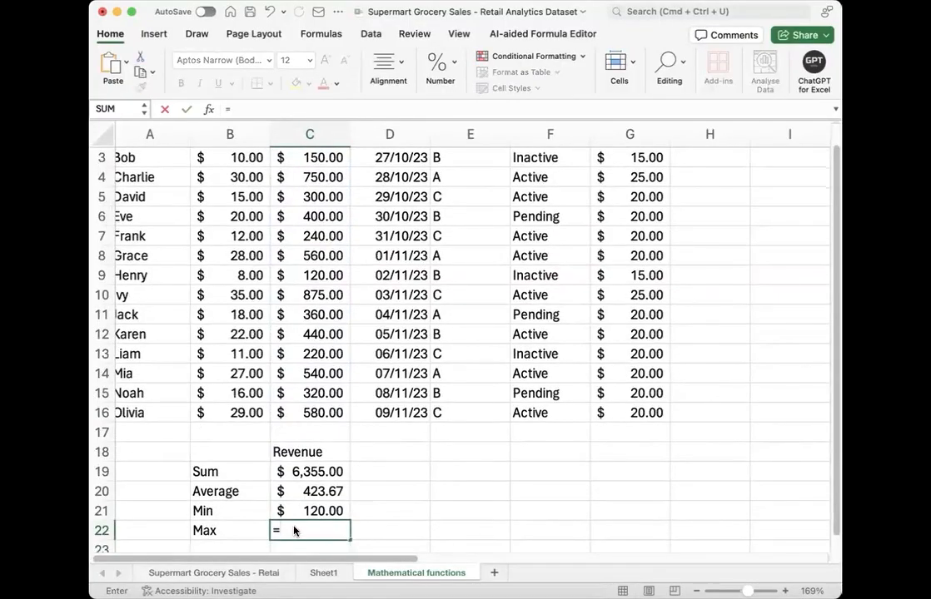
text(ma)
key(Tab)
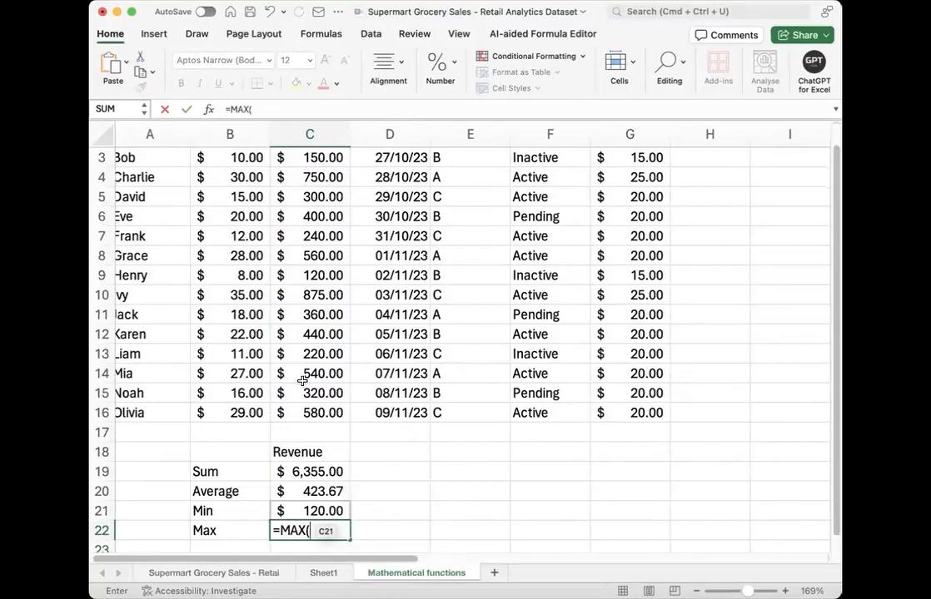
scroll(299, 169, up, 2)
click(301, 179)
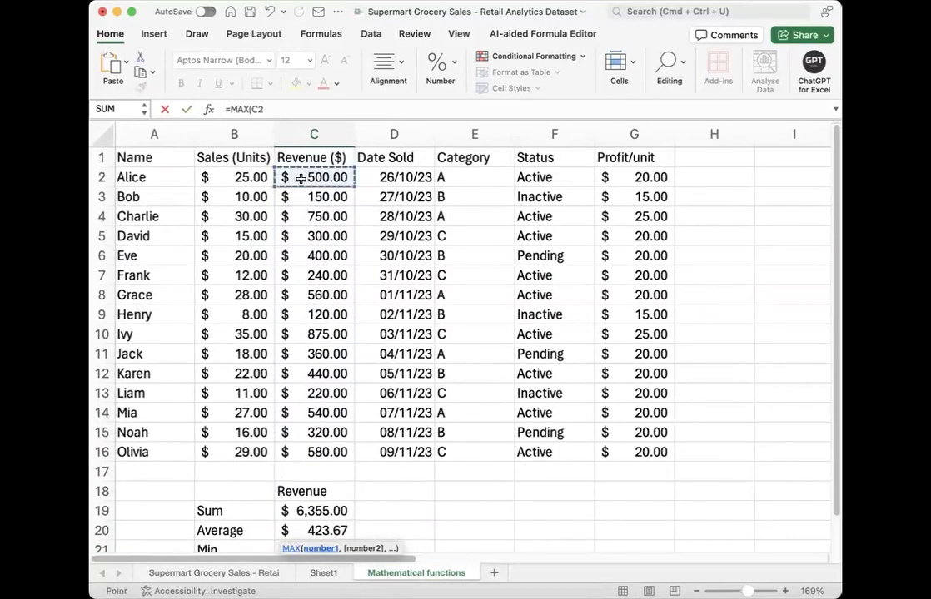
key(ctrl+shift+Down)
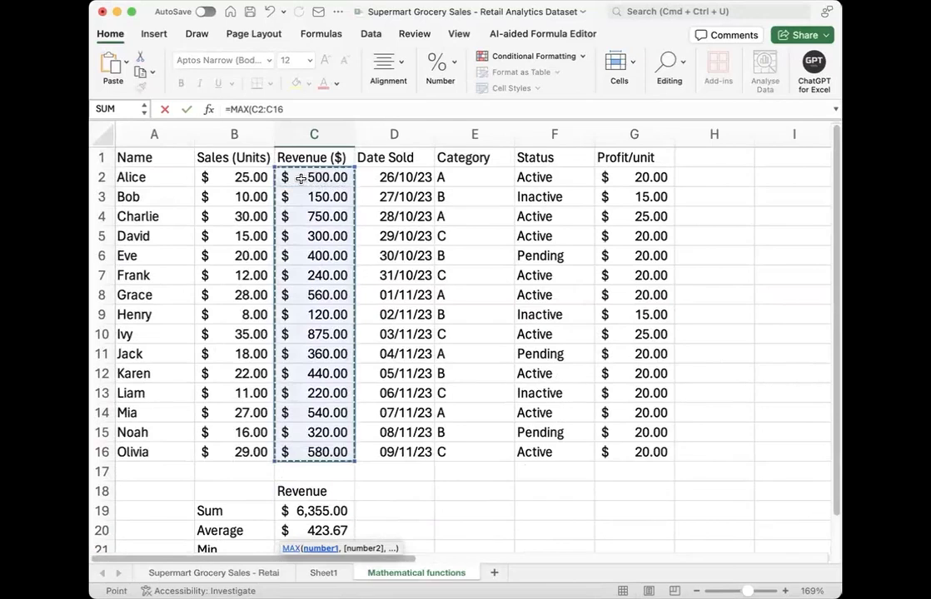
key(Return)
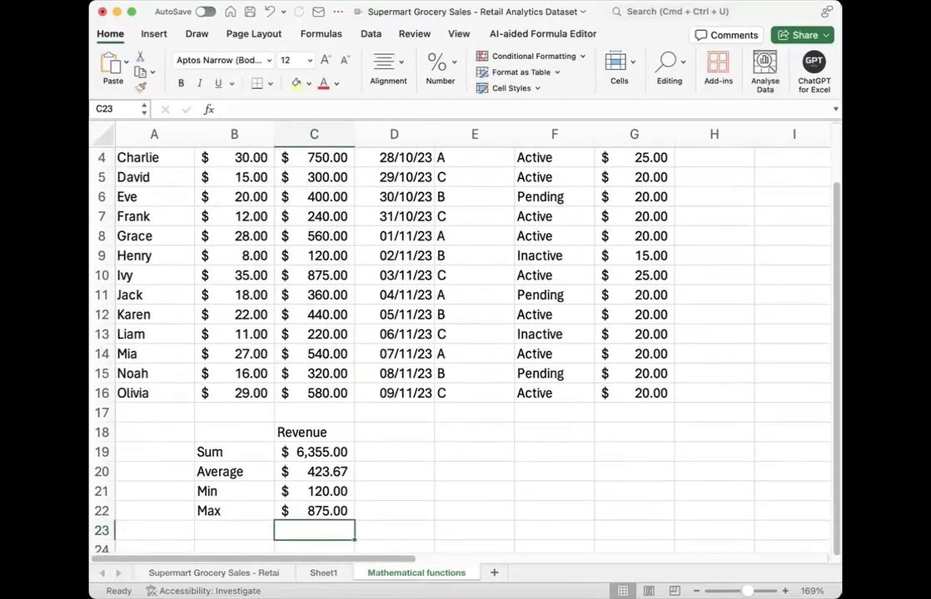
key(super+Tab)
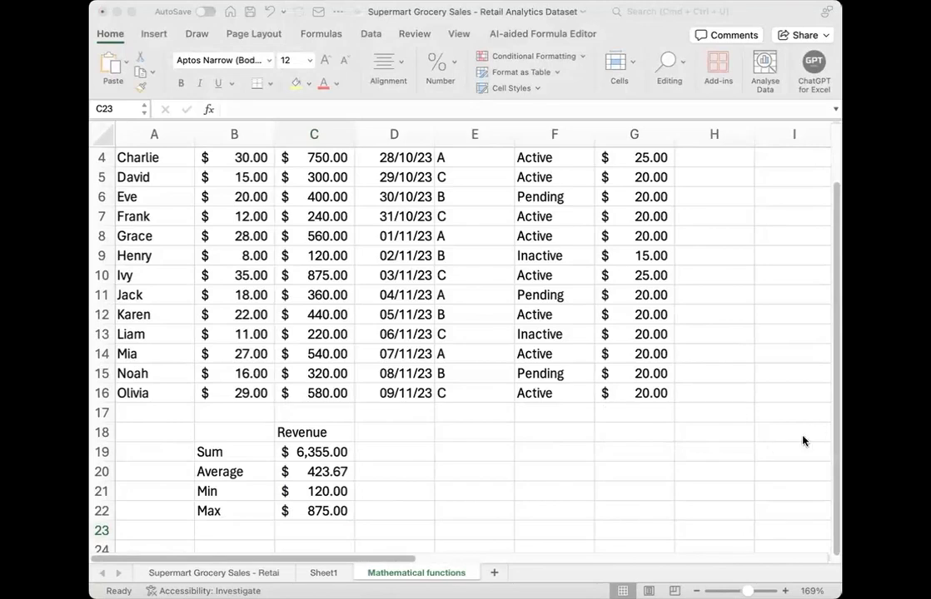
click(318, 332)
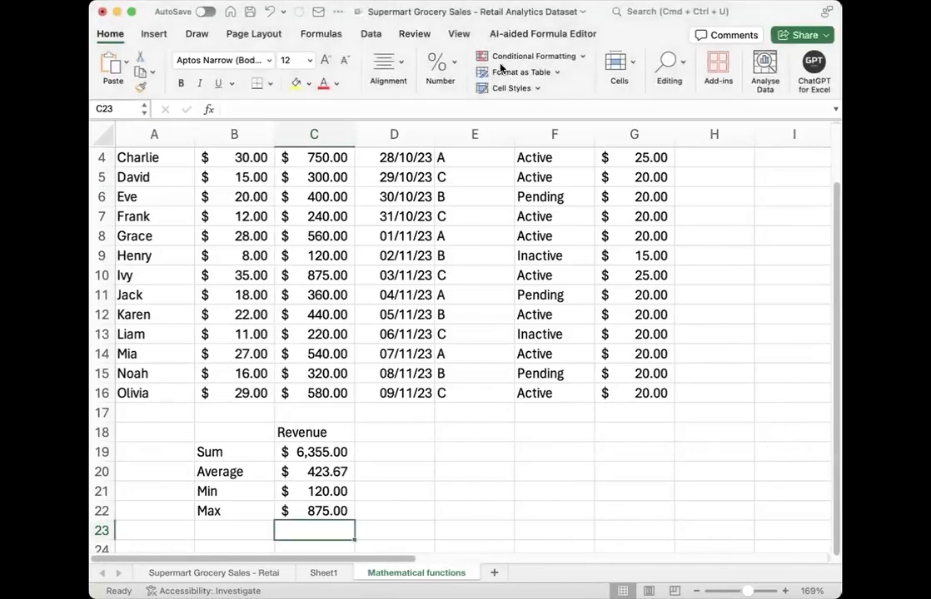
Step: Copy the whole sales table A1:G16, including its header row
scroll(233, 198, up, 3)
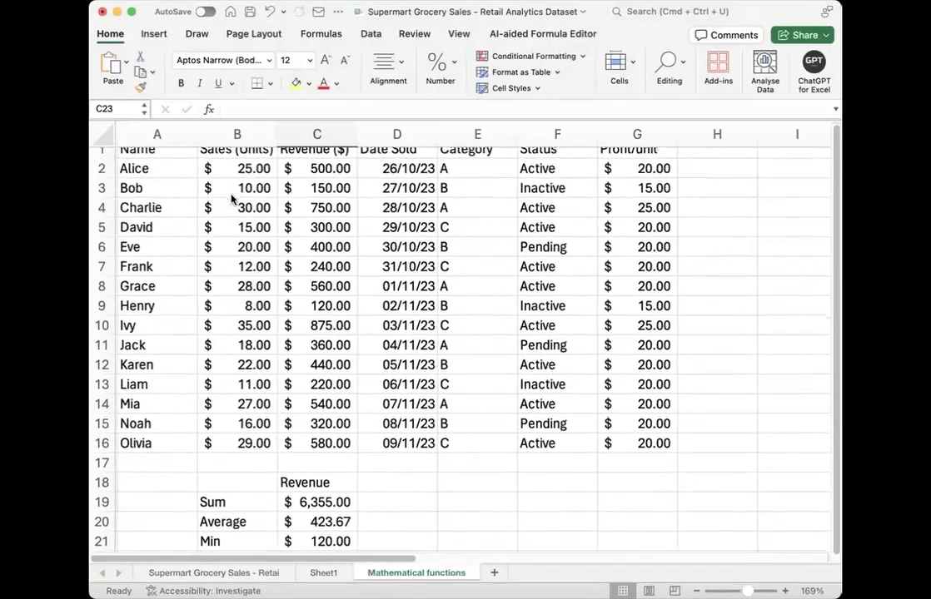
drag(123, 157, 627, 453)
key(super+c)
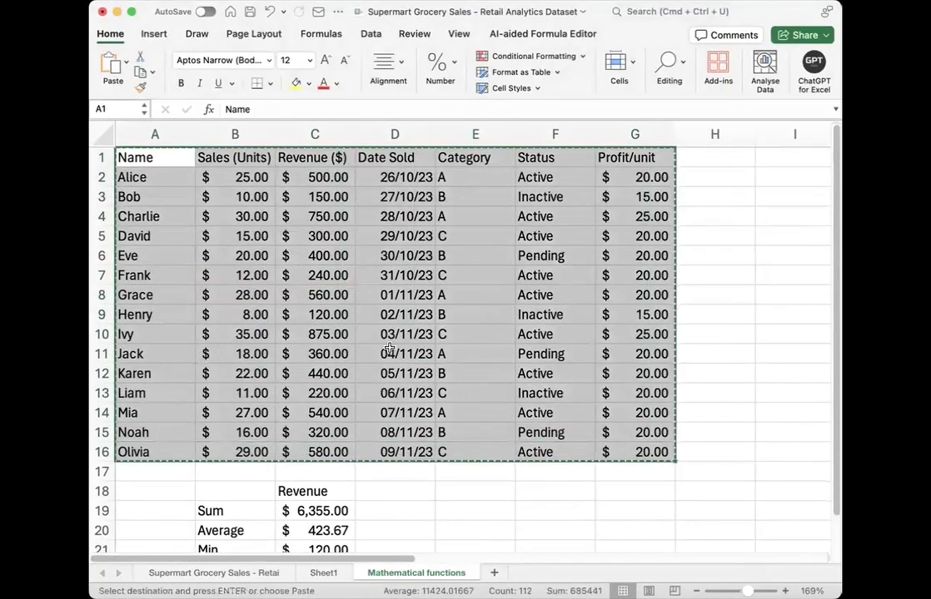
key(super+Tab)
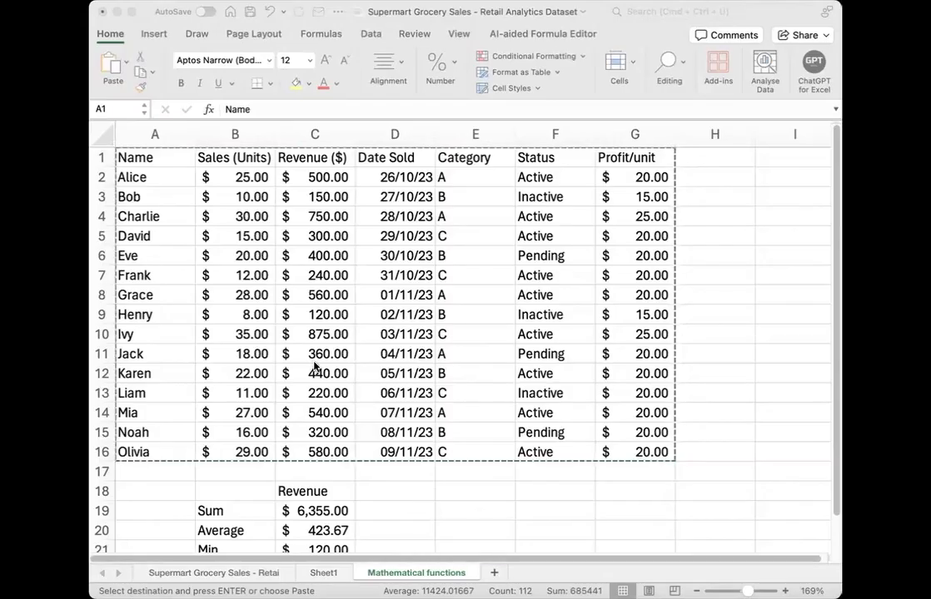
click(468, 493)
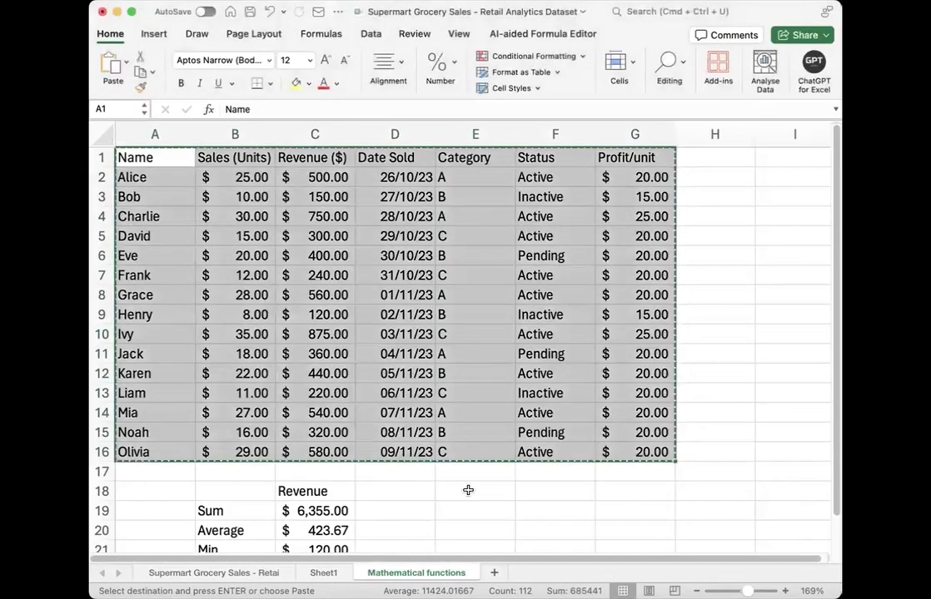
click(468, 491)
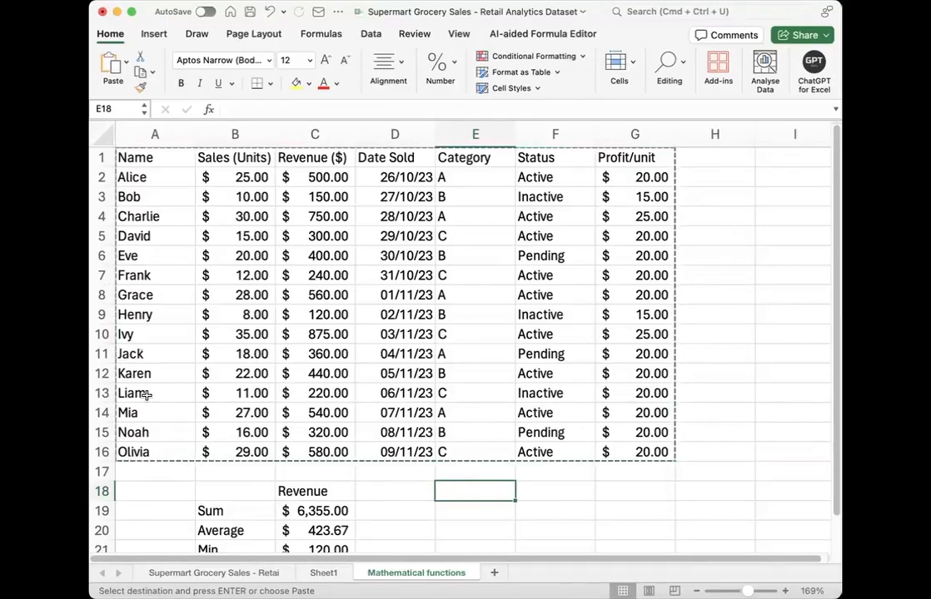
Step: Enter the headings "Fruits" in A24 and "Sales" in B24 below the revenue summary
scroll(146, 395, down, 4)
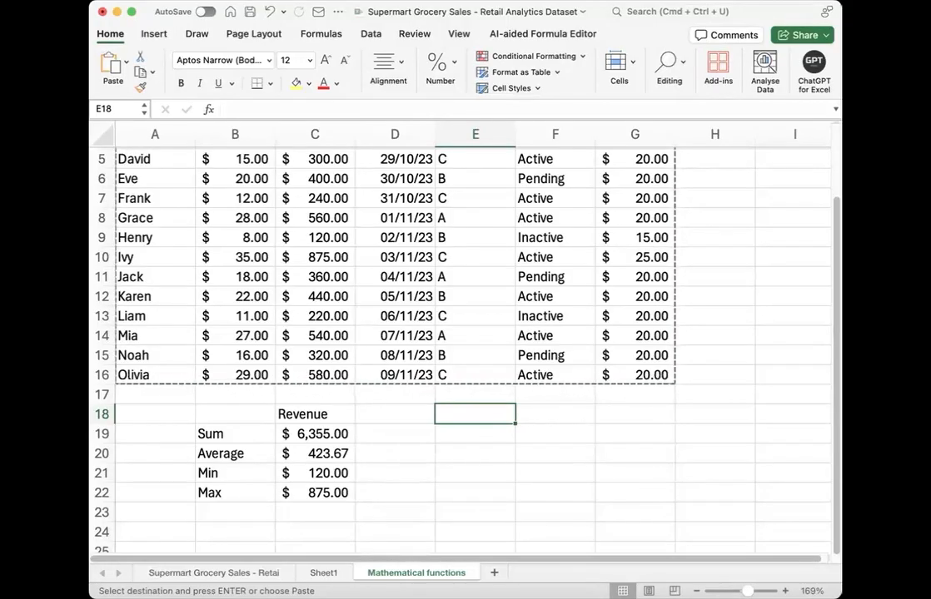
scroll(218, 491, down, 1)
scroll(217, 491, down, 3)
click(150, 437)
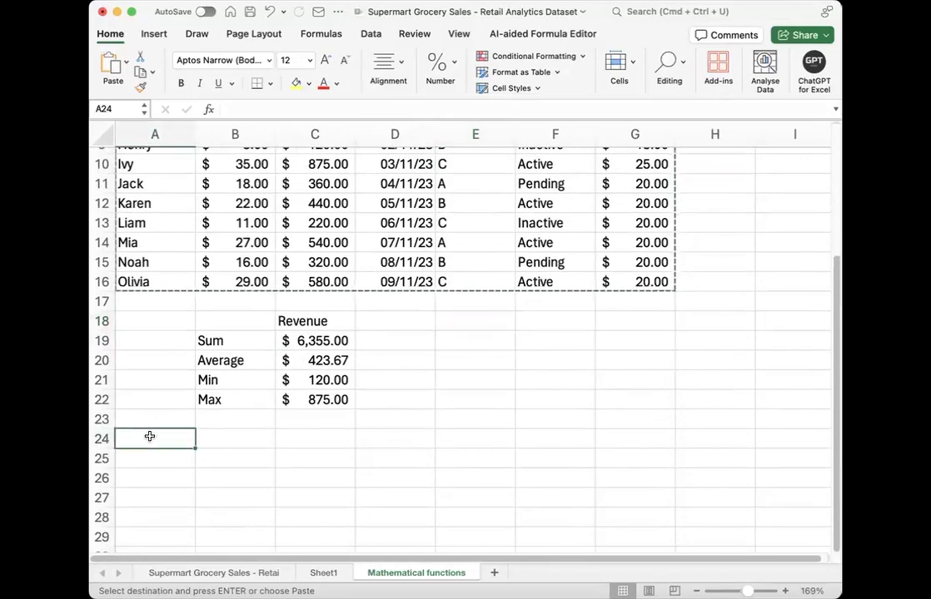
text(Fruits)
key(Return)
key(Right)
key(Up)
text(Sa)
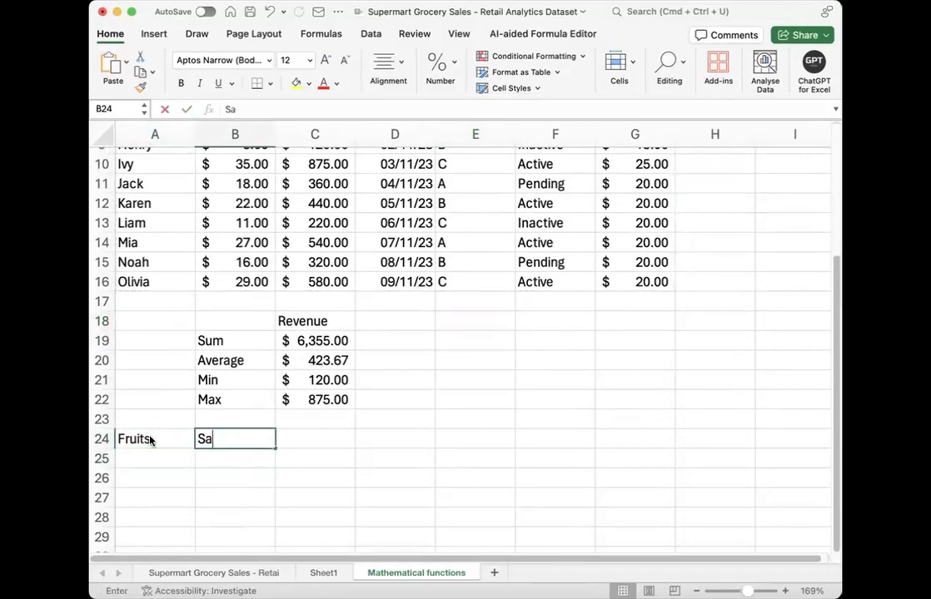
text(les)
key(Return)
Step: Enter Apple, Banana and Mango in cells A25 to A27 under the Fruits heading
key(Left)
text(Apple)
key(Return)
text(Banana)
key(Return)
text(Mango)
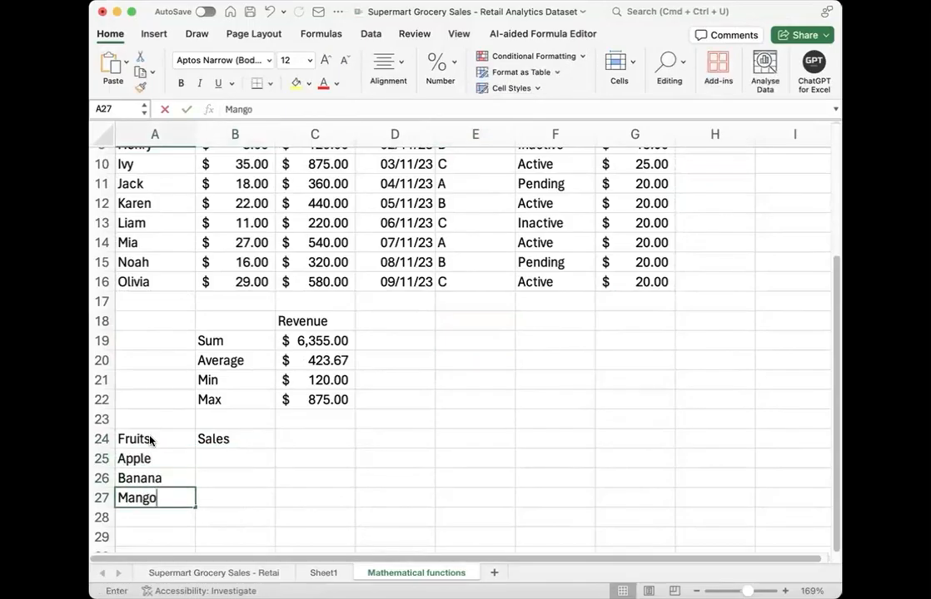
key(Return)
Step: Enter Apple, Mango and Orange in cells A28 to A30 of the Fruits column
text(Apple)
key(Return)
text(Mango)
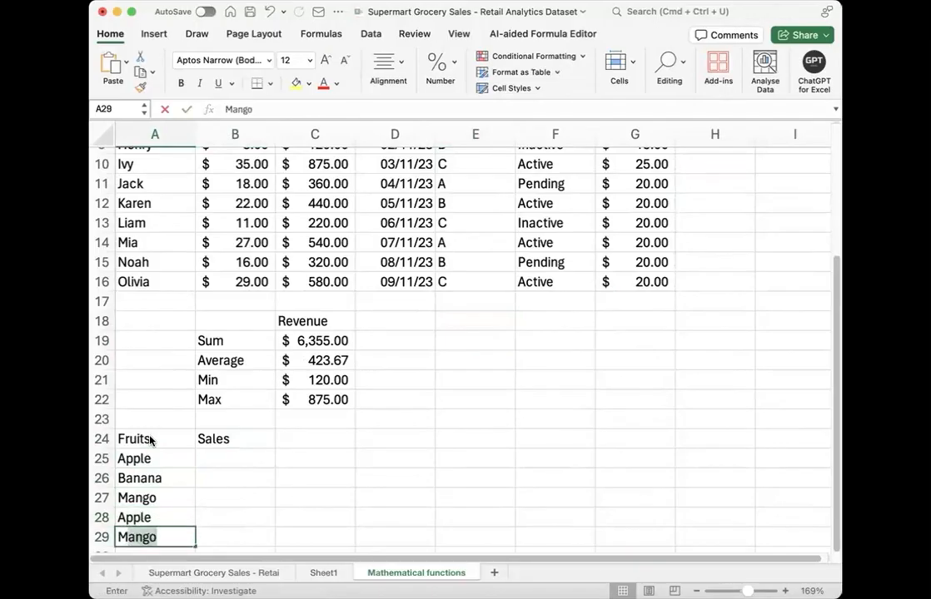
key(Return)
text(Orange)
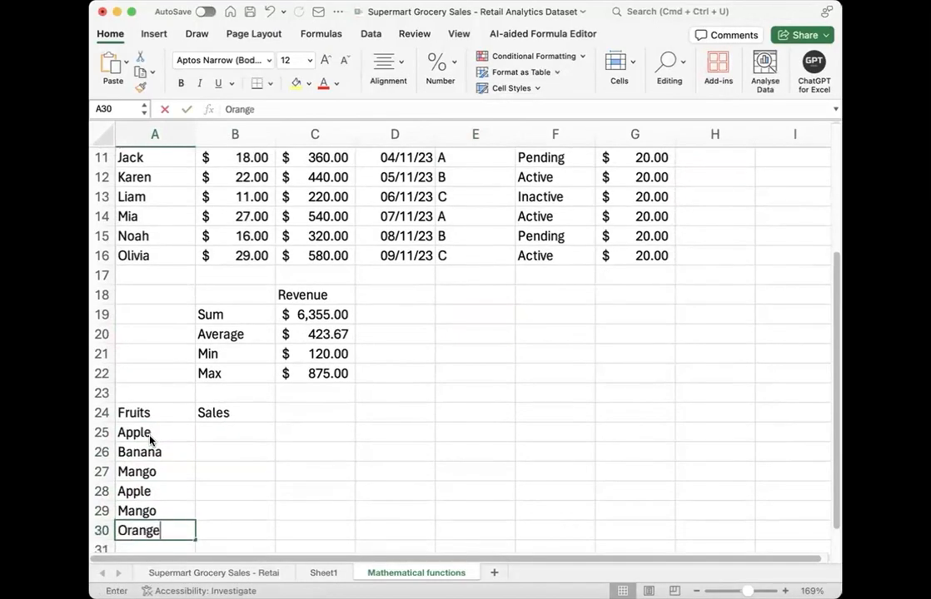
key(Return)
Step: Enter Banana in A31 and Kiwi in A32 of the Fruits column
text(Bannaa)
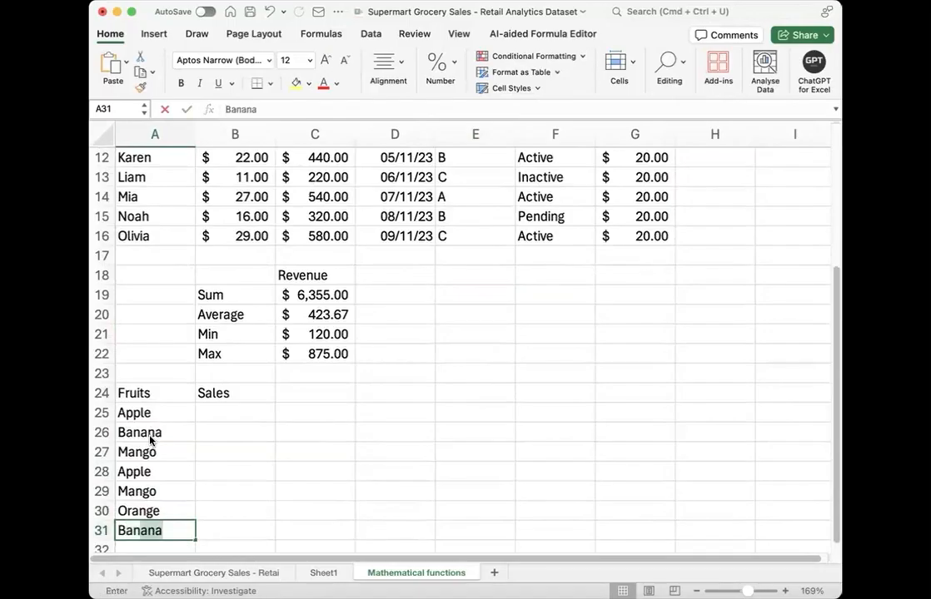
key(BackSpace)
key(BackSpace)
key(BackSpace)
text(ana)
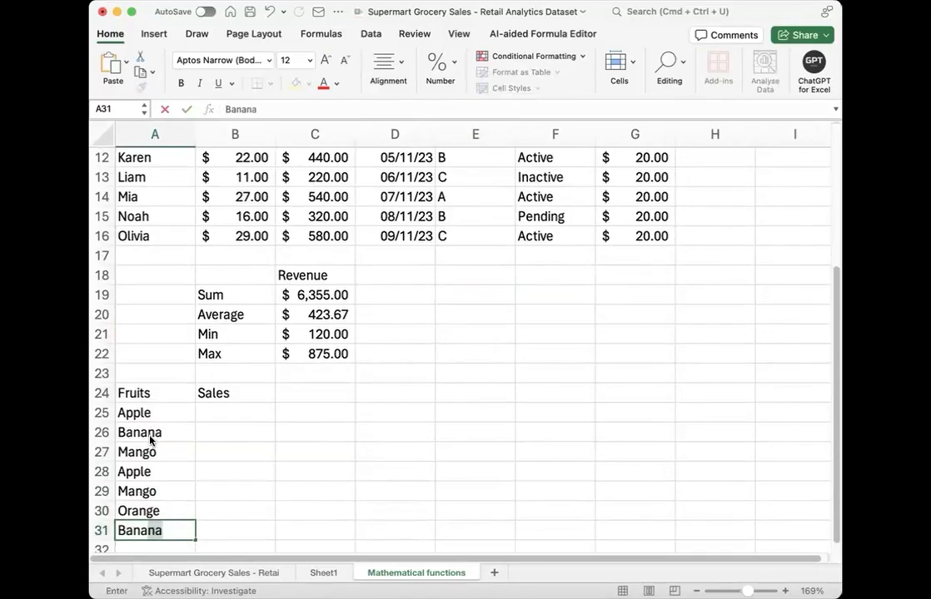
key(Return)
text(Kiwi)
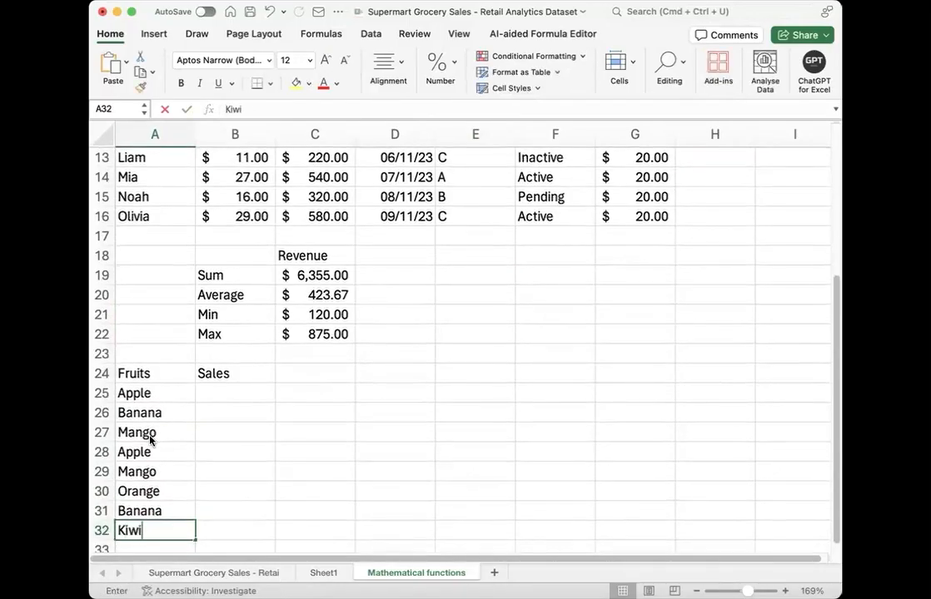
key(Return)
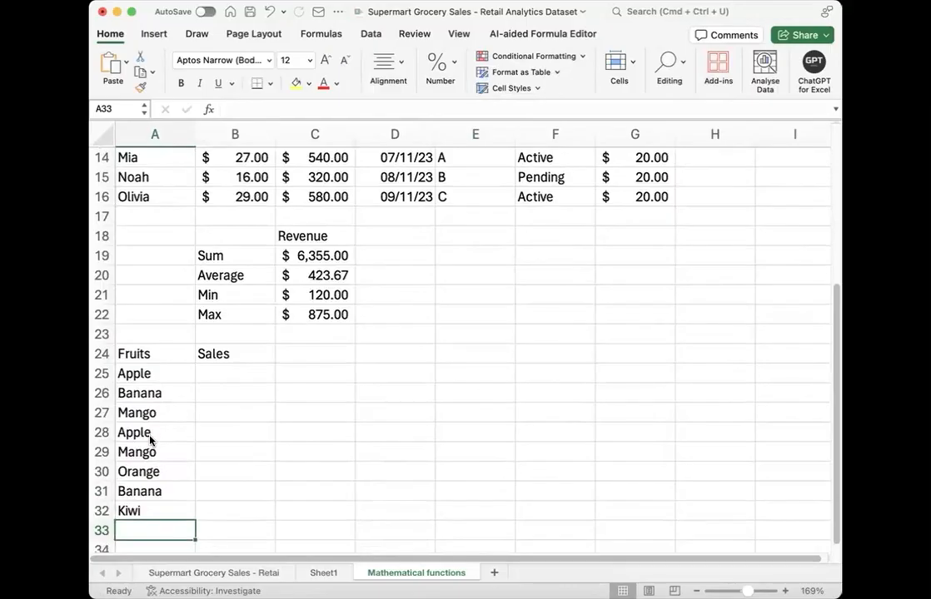
Step: Leave A33 blank and enter Mango in A34 and Banana in A35
key(Return)
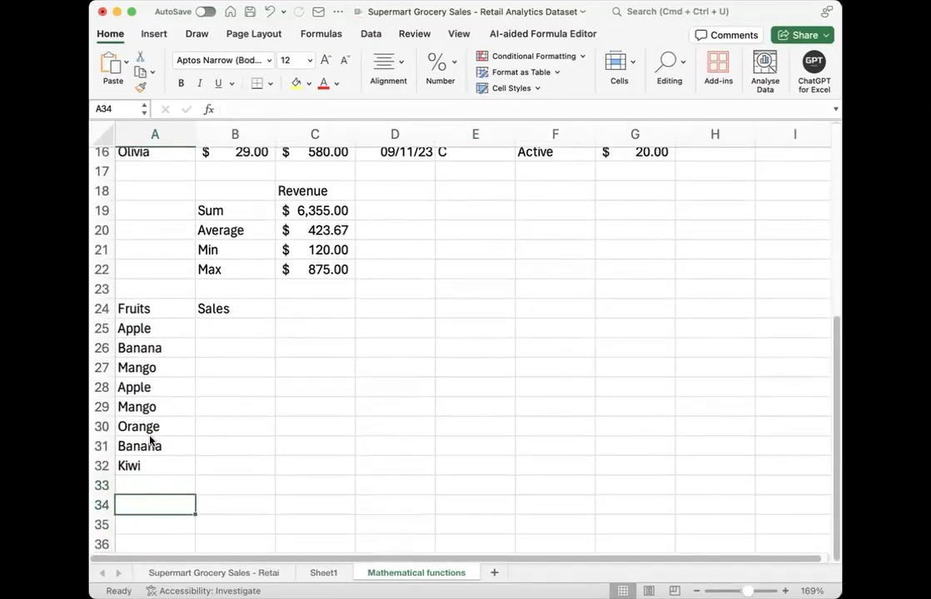
text(Mango)
key(Return)
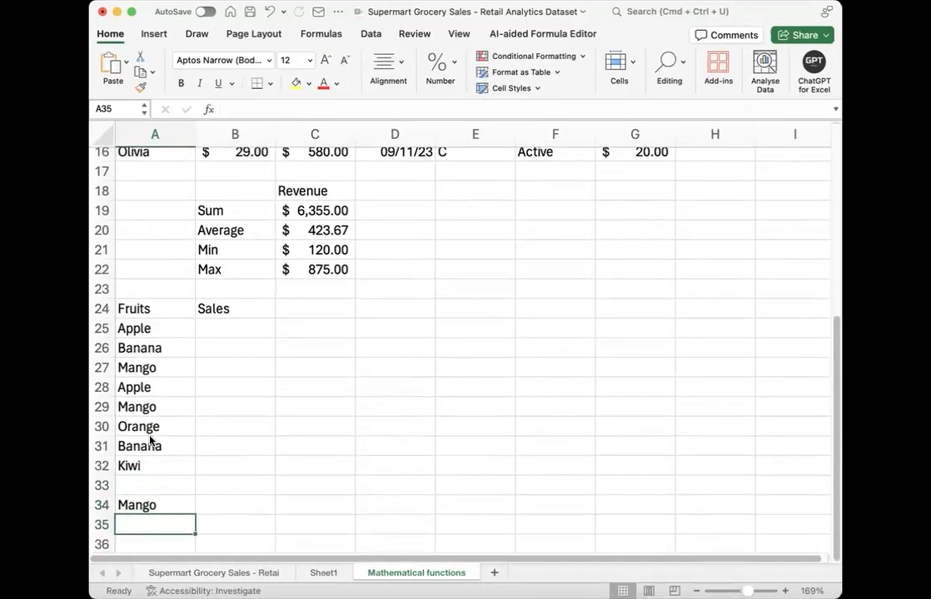
text(Banana)
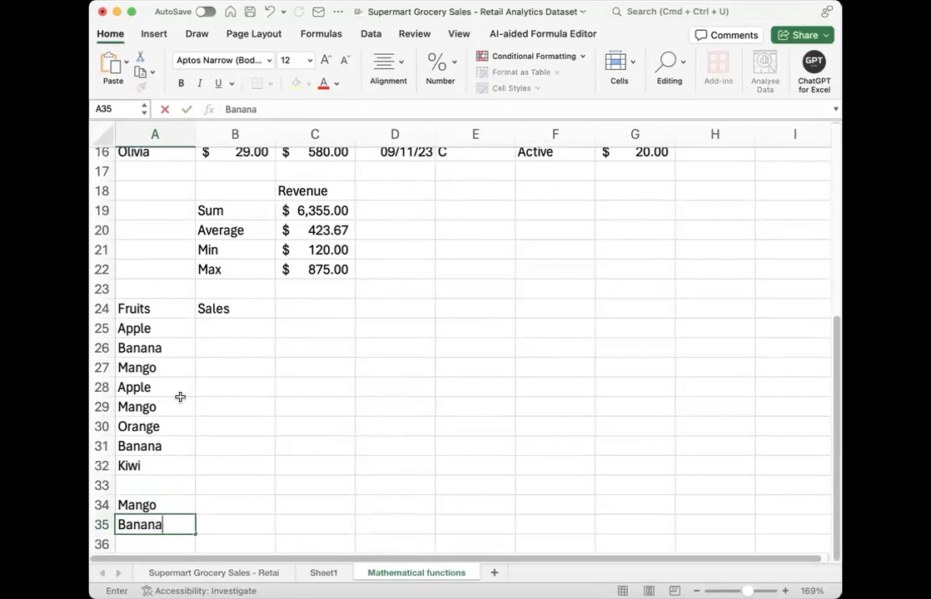
Step: Enter the sales figures 30, 40 and 20 in B25 to B27, leaving B28 blank
click(227, 333)
text(30)
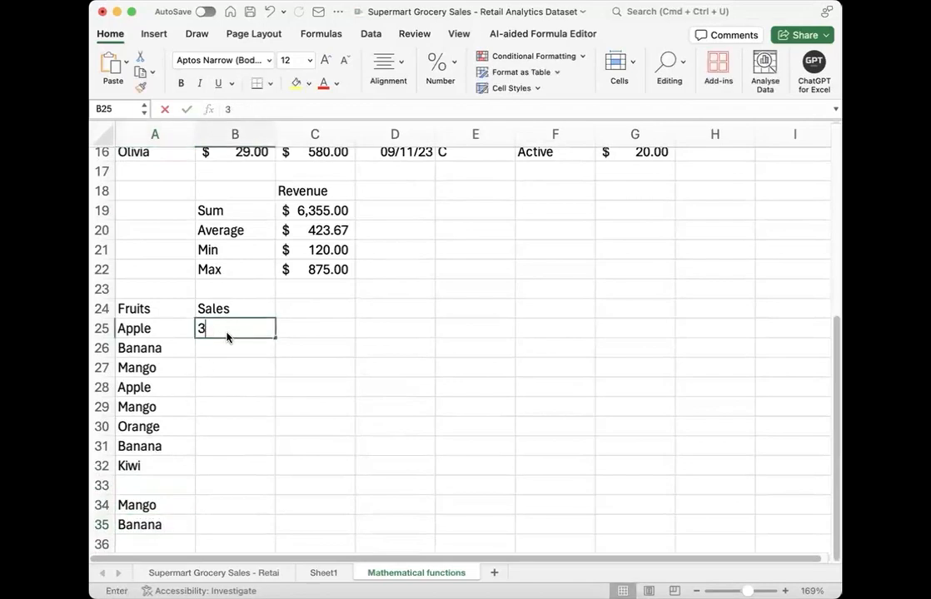
key(Return)
text(40)
key(Return)
text(20)
key(Return)
Step: Enter the sales figures 40, 56, 45 and 20 in cells B29 to B32
key(Return)
text(40)
key(Return)
text(56)
key(Return)
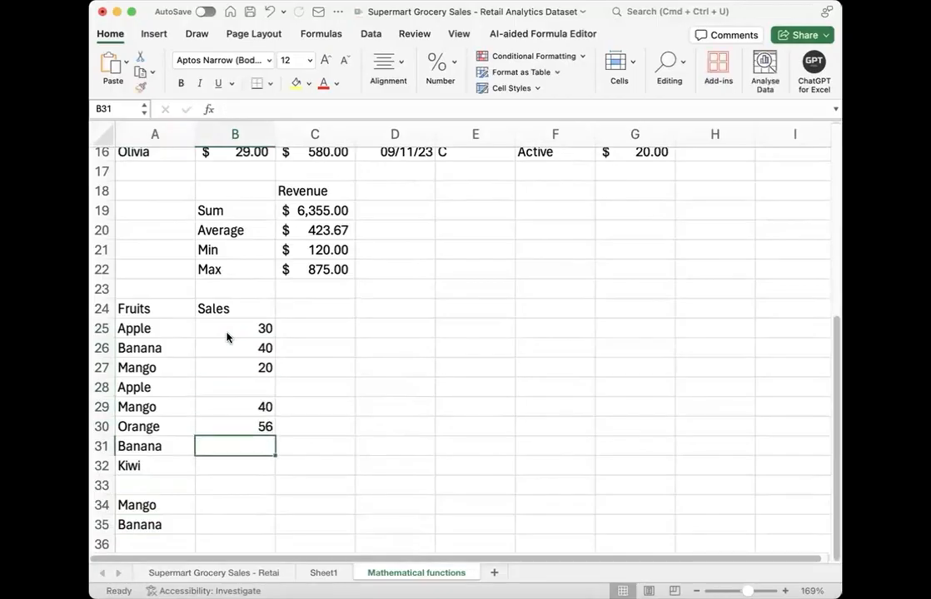
text(45)
key(Return)
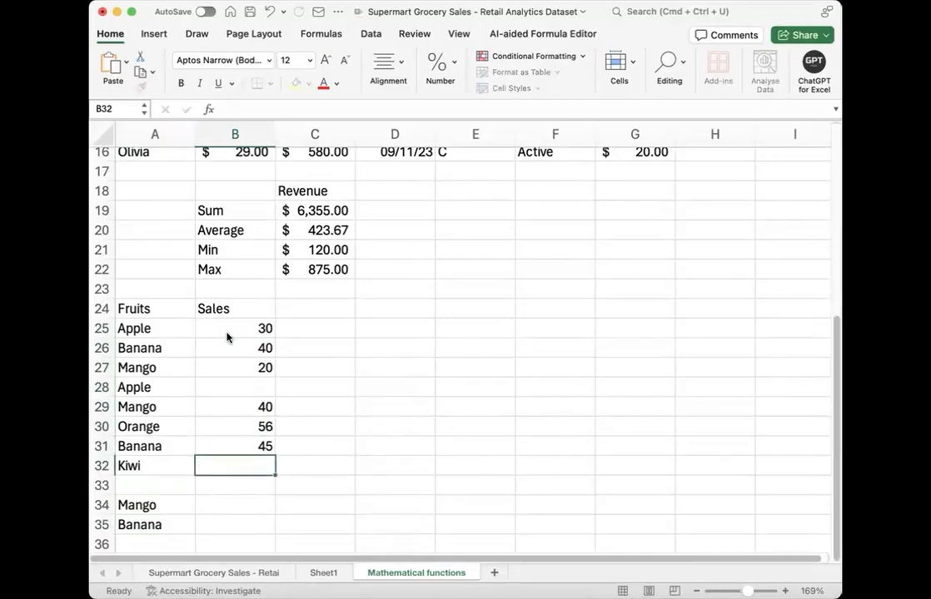
text(20)
Step: Enter the sales figures 10, 20 and 38 in cells B33 to B35
key(Return)
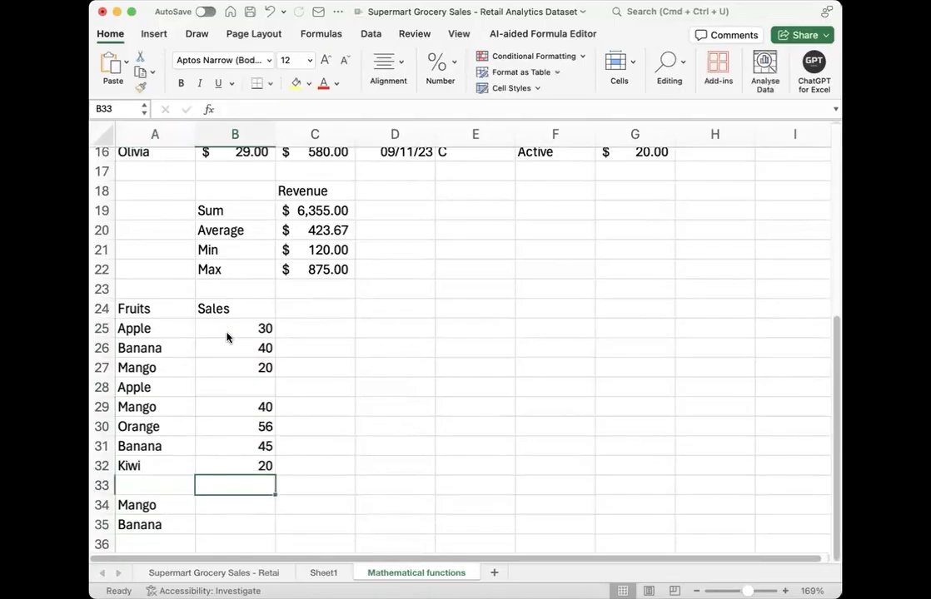
text(10)
key(Return)
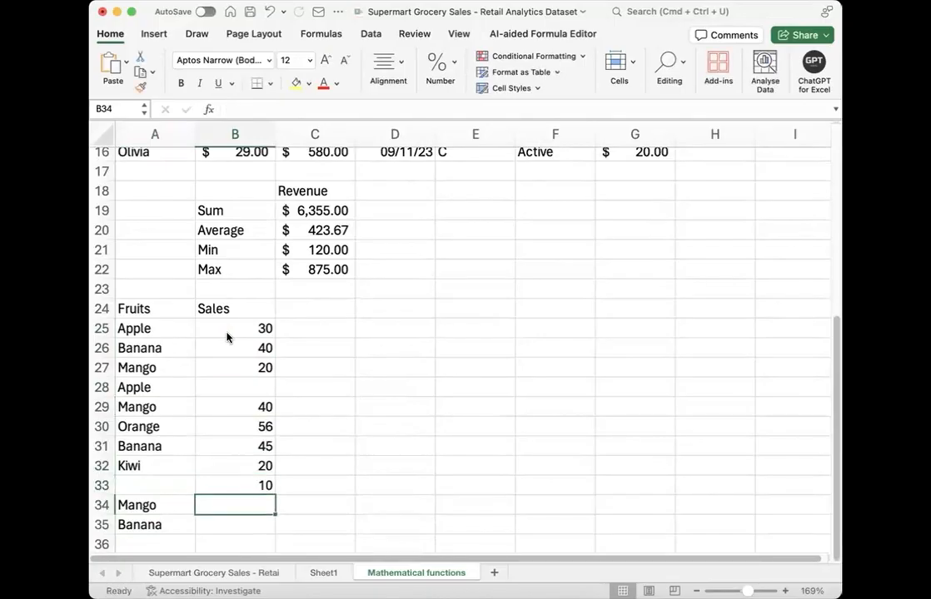
text(20)
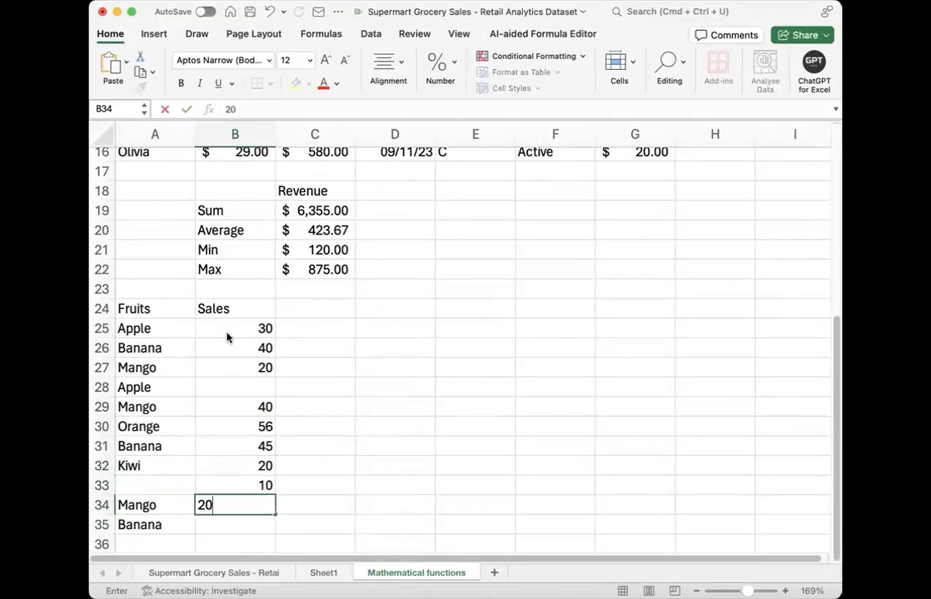
key(Return)
text(38)
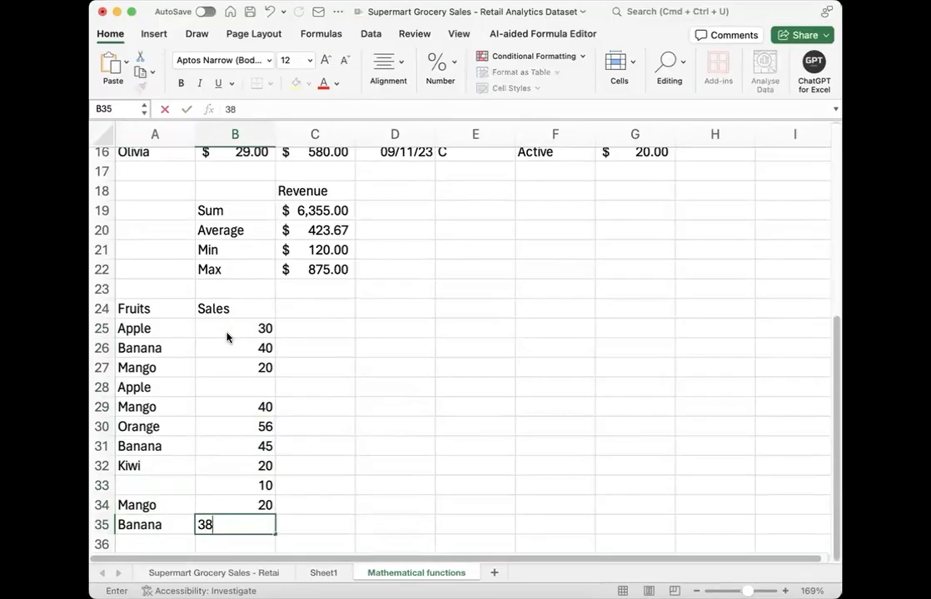
key(Return)
Step: Apply all borders to the Fruits and Sales table in A24:B35
scroll(249, 249, down, 1)
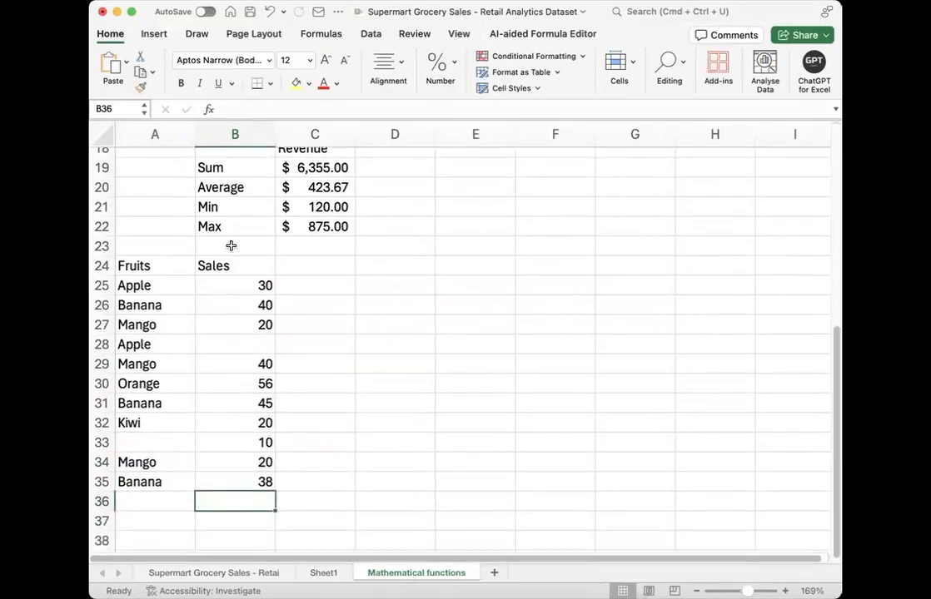
drag(143, 265, 260, 481)
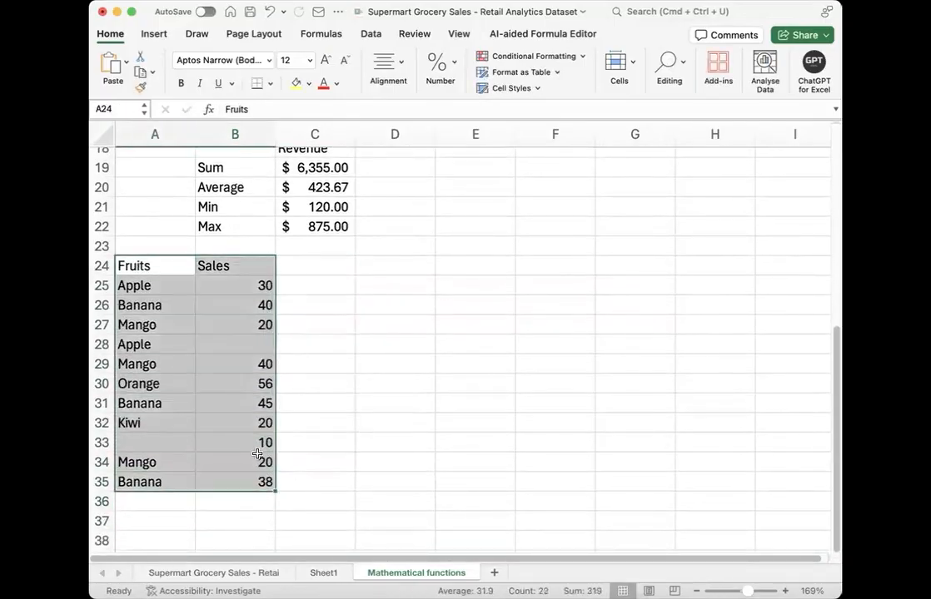
click(295, 220)
click(285, 340)
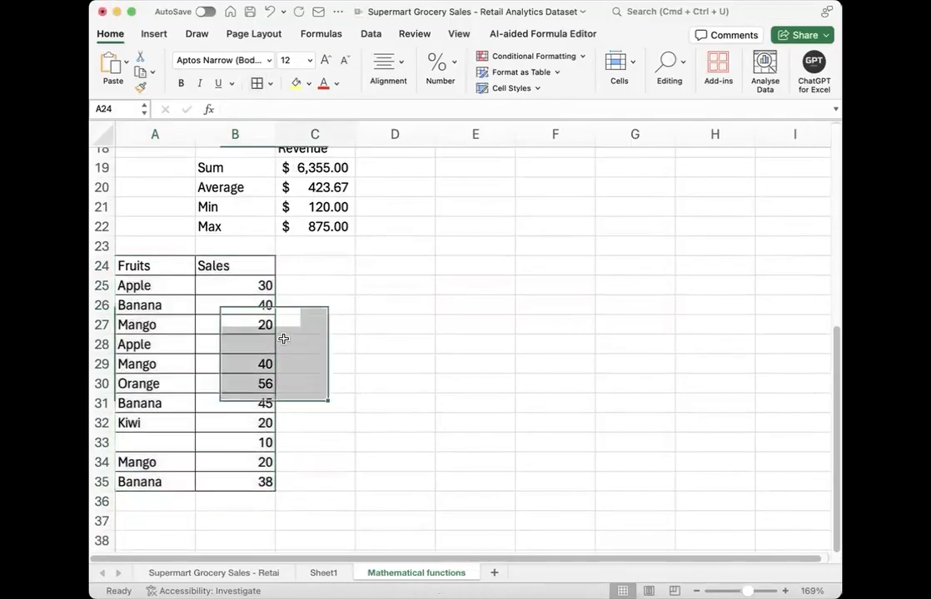
Step: Make the Fruits and Sales headings in A24:B24 bold
drag(174, 268, 245, 268)
key(super+b)
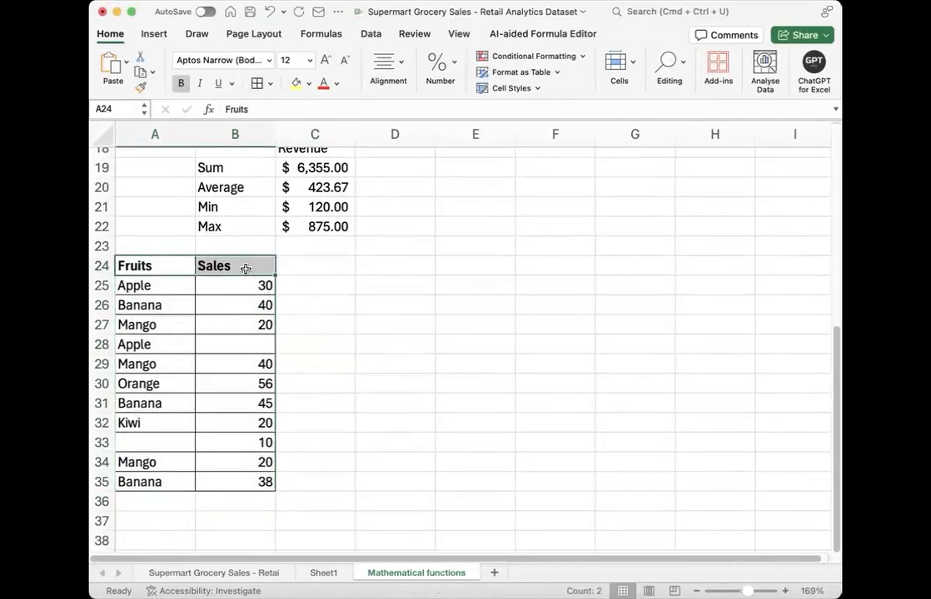
click(343, 279)
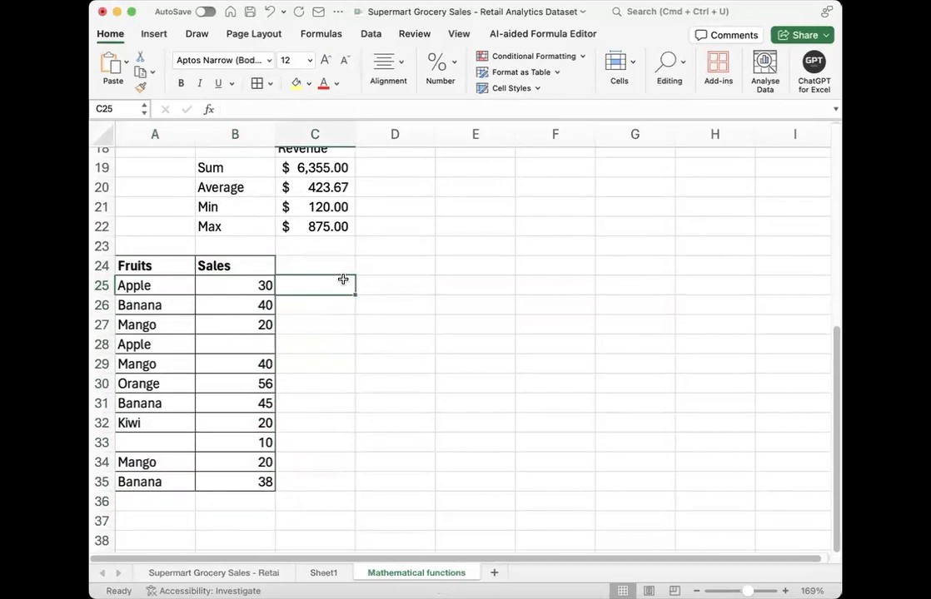
Step: Examine the blank cells of the fruit table, B28 under Sales and A33 under Fruits
click(227, 348)
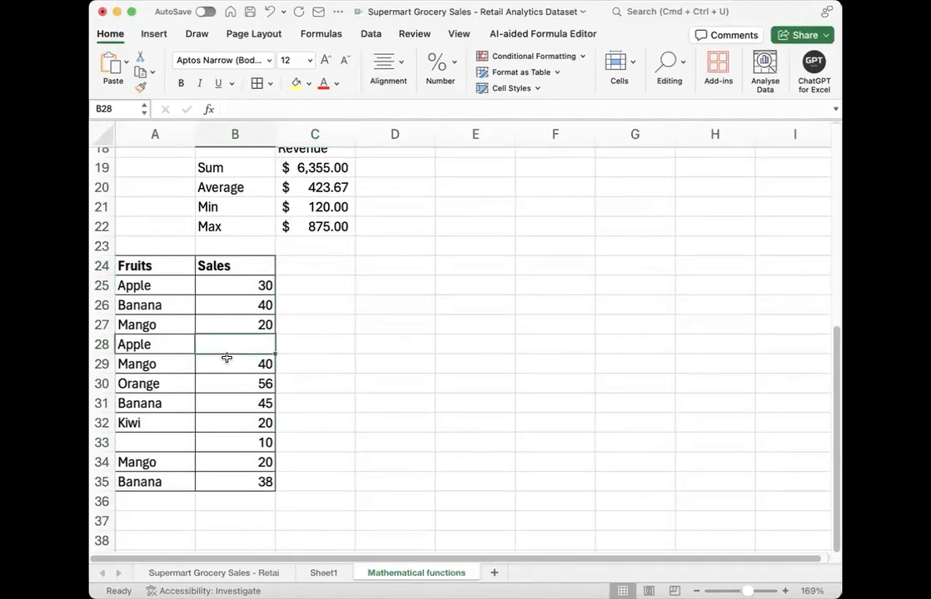
click(156, 438)
click(235, 341)
click(163, 441)
click(379, 323)
click(376, 266)
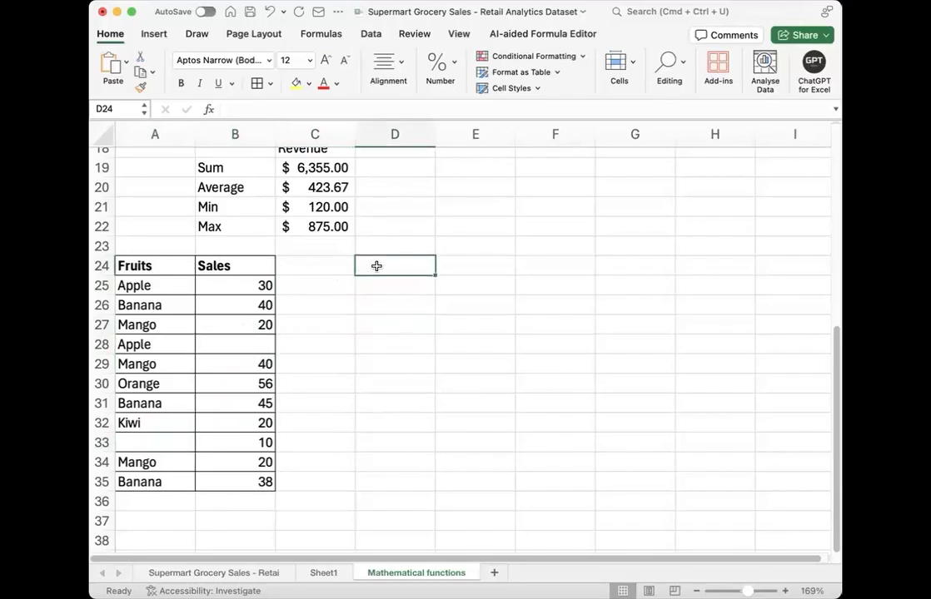
click(377, 245)
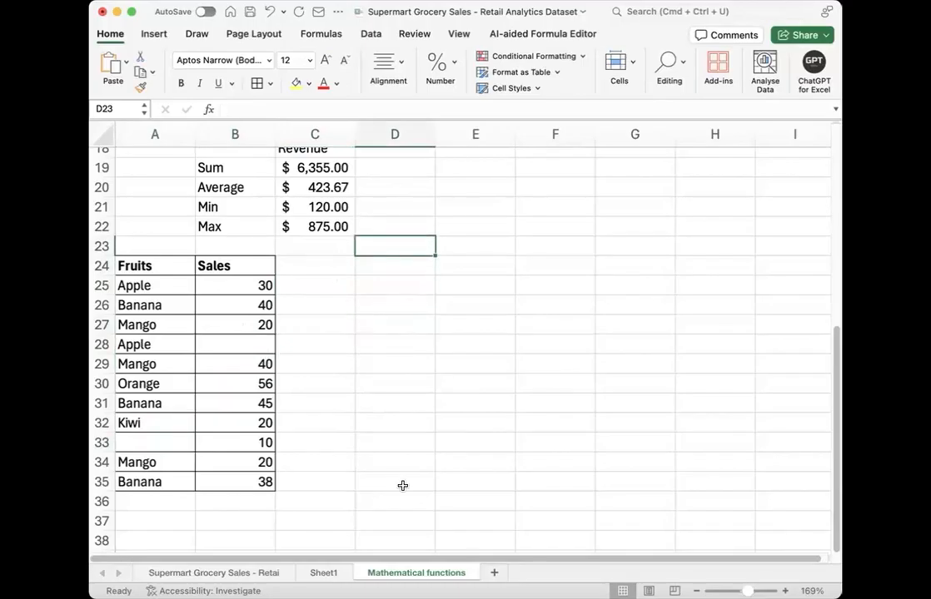
Step: Try to add "_stats" to the name of the Mathematical functions sheet
double_click(429, 573)
click(427, 573)
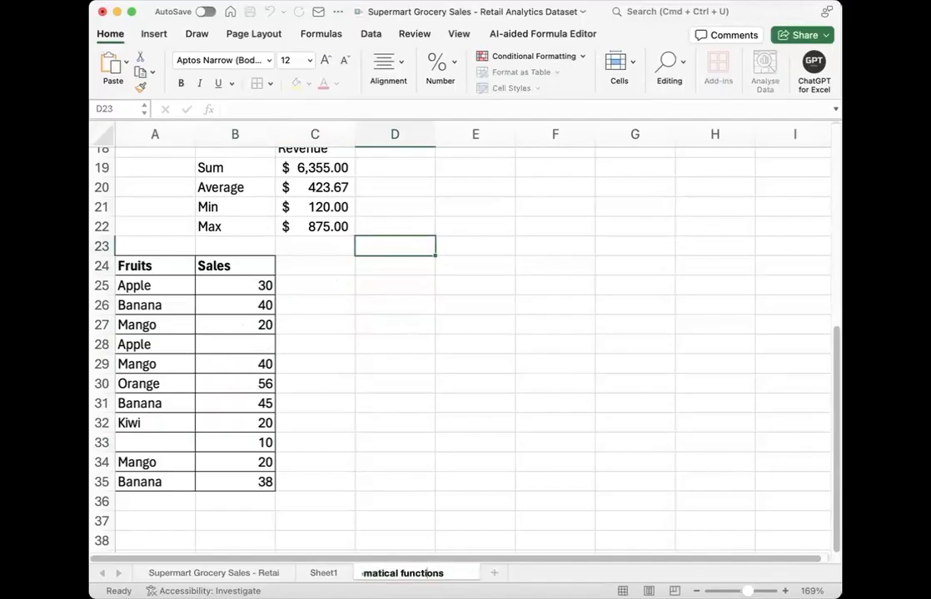
text(_stats)
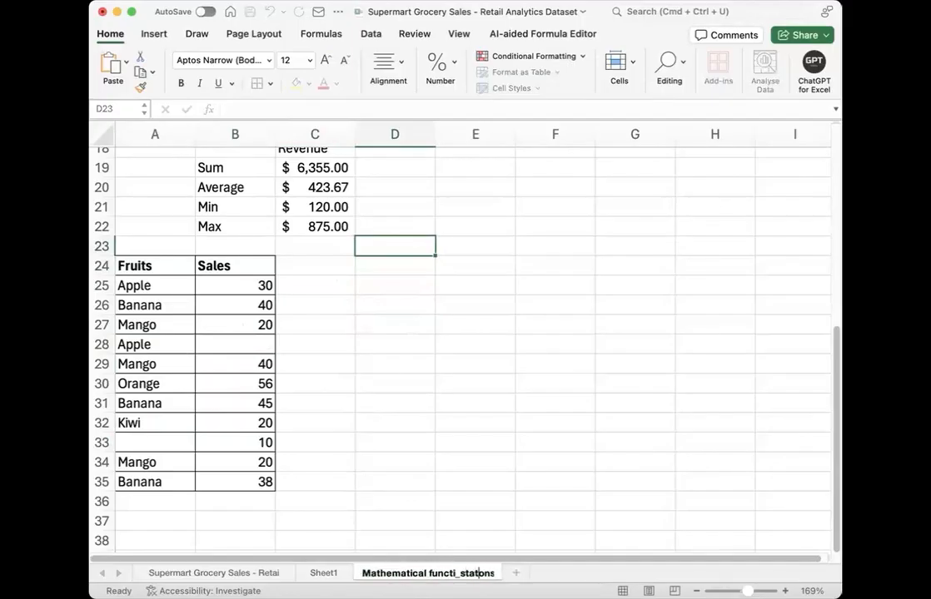
click(537, 501)
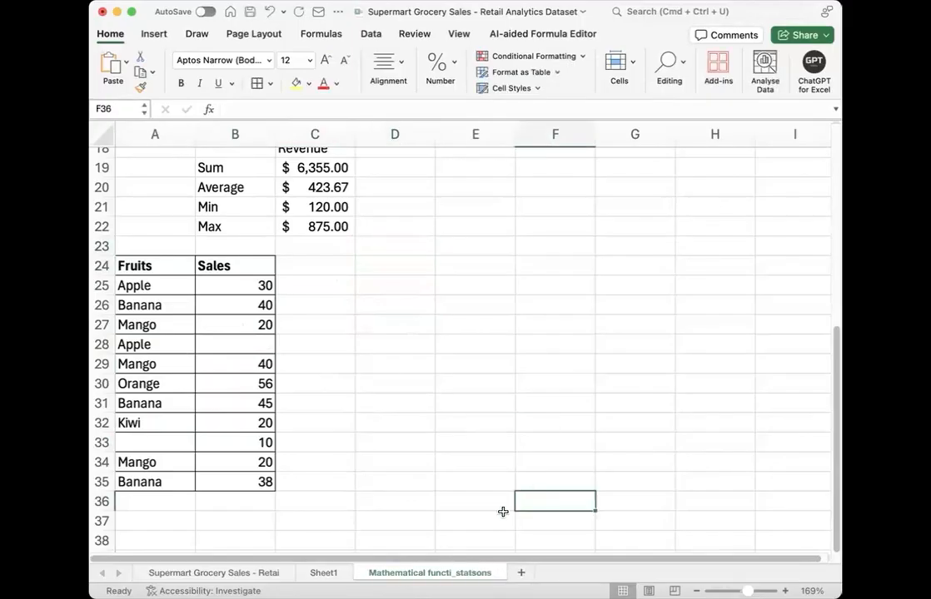
Step: Rename the current worksheet as math_stats_funcs
double_click(459, 574)
text(ma)
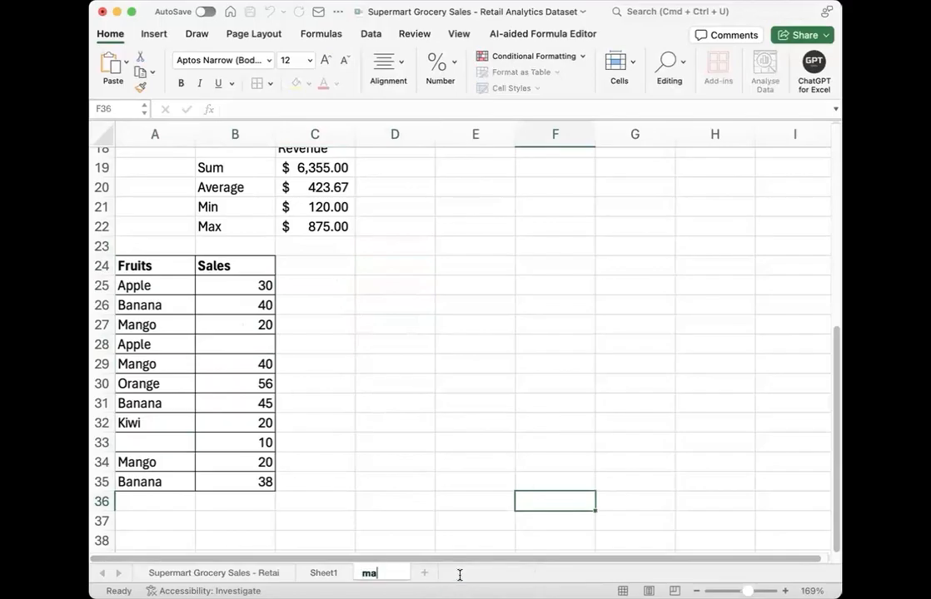
text(th_sttas)
key(BackSpace)
key(BackSpace)
key(BackSpace)
text(ats)
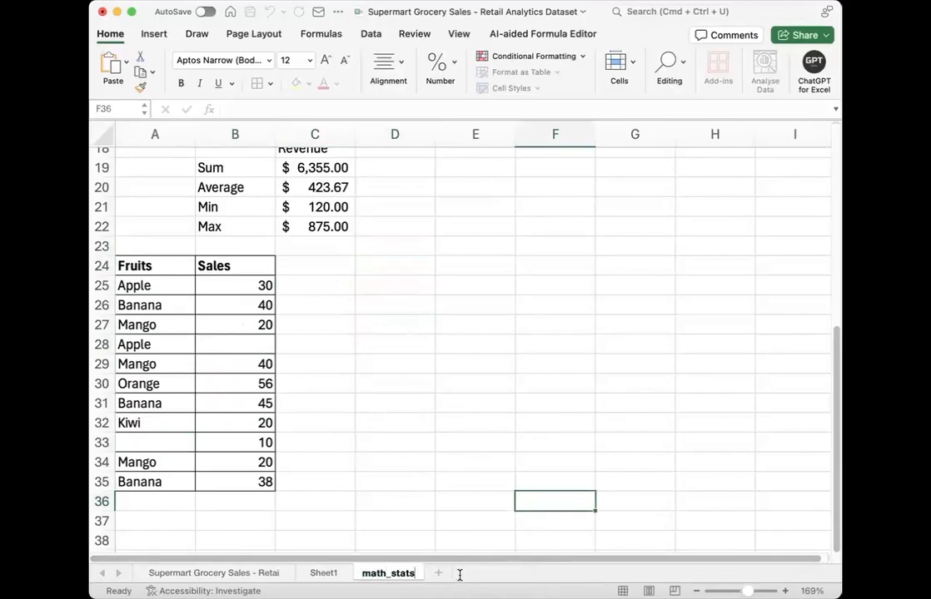
text(_funcs)
key(Return)
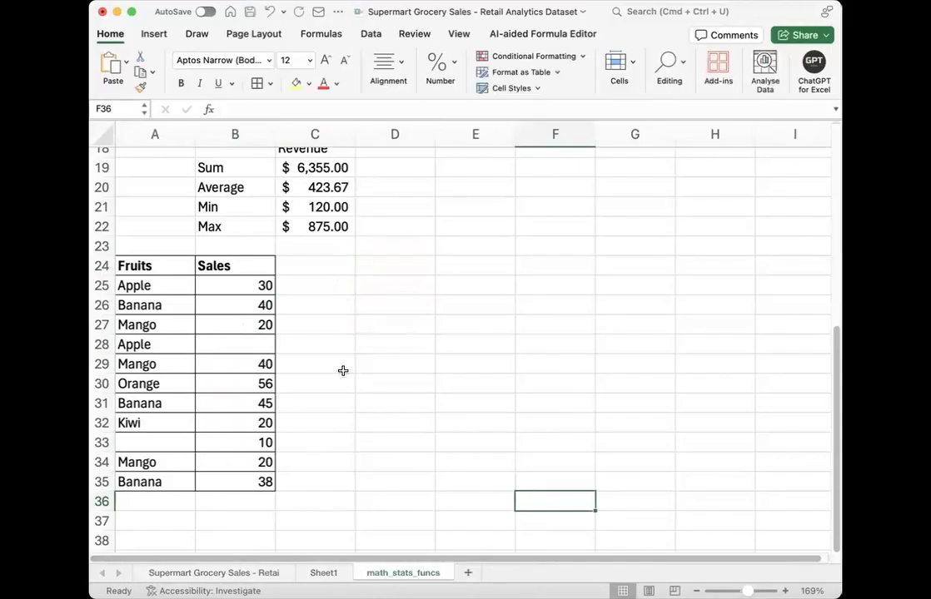
Step: Enter the label "Count" in cell D23 beside the fruit table
click(380, 252)
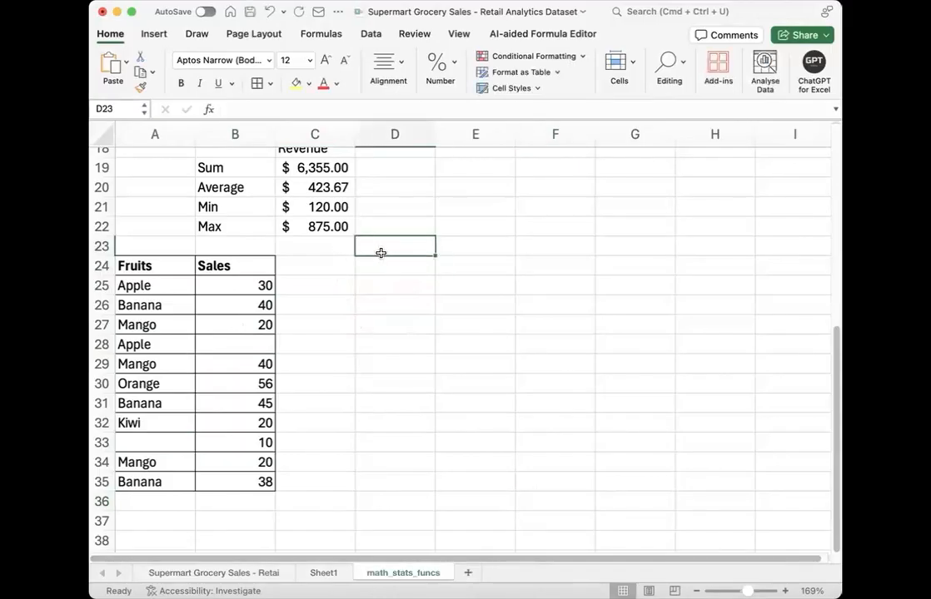
text(Count)
key(Return)
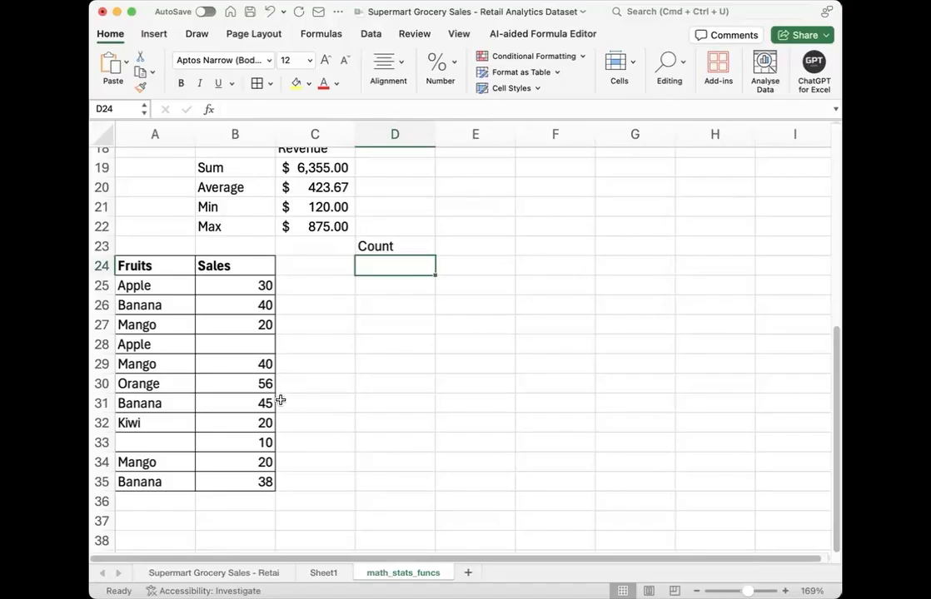
Step: Enter the description "number of cells in a range" in E23 next to the Count label
click(453, 247)
text(number o)
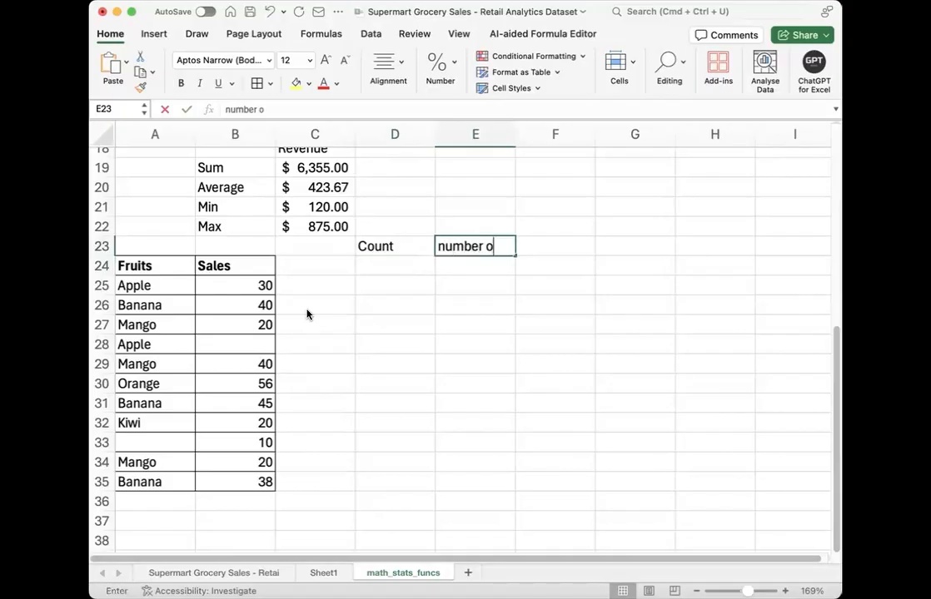
text(f cells )
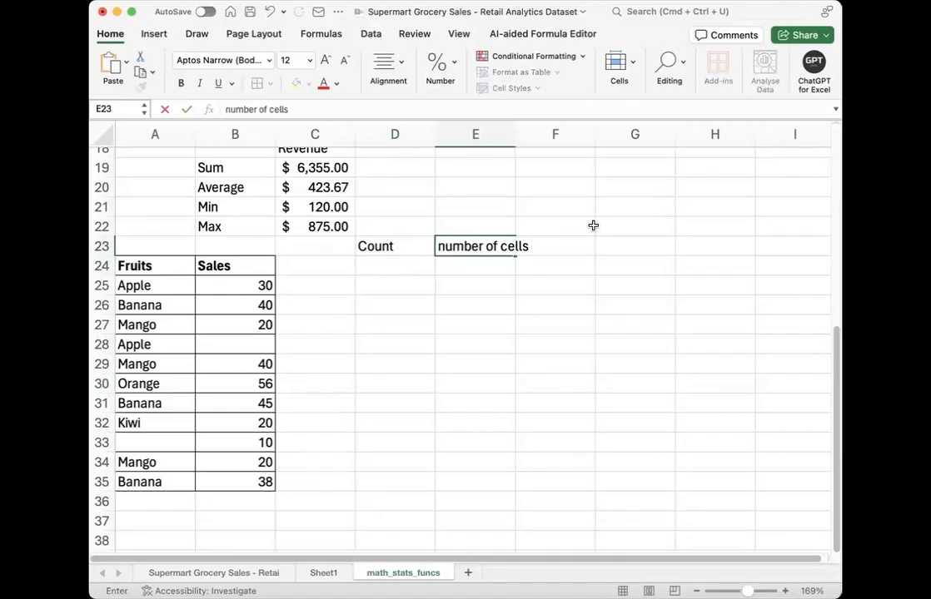
text(in a range)
key(Return)
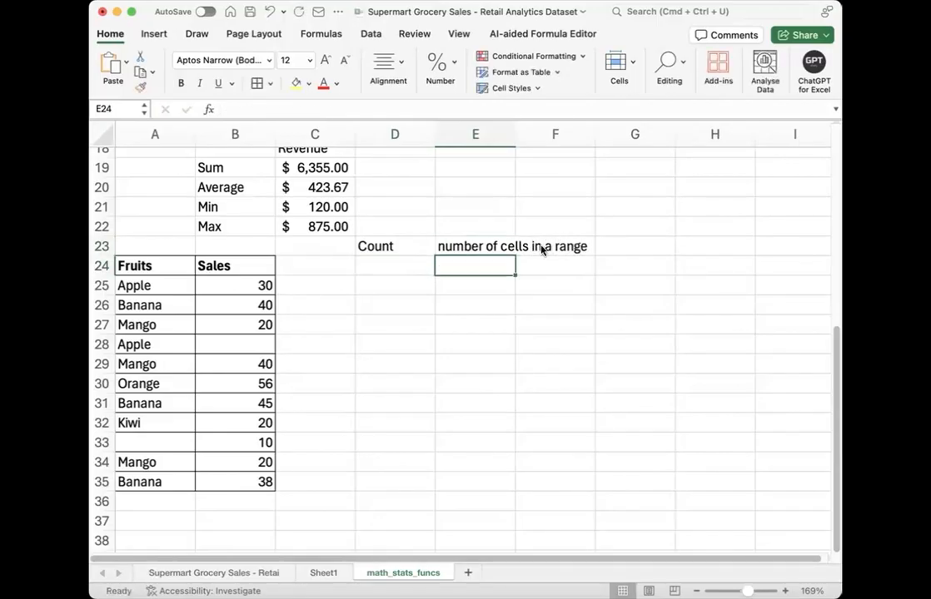
Step: Widen column E to fit the description and enter =COUNT(A25:A35) over the fruit names in F23
drag(528, 141, 596, 140)
click(614, 243)
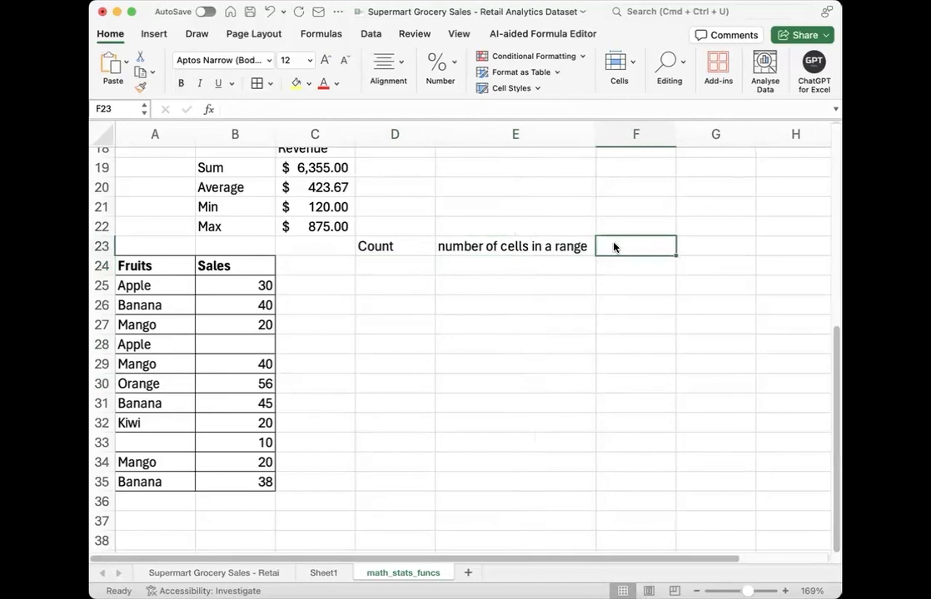
text(=co)
key(Tab)
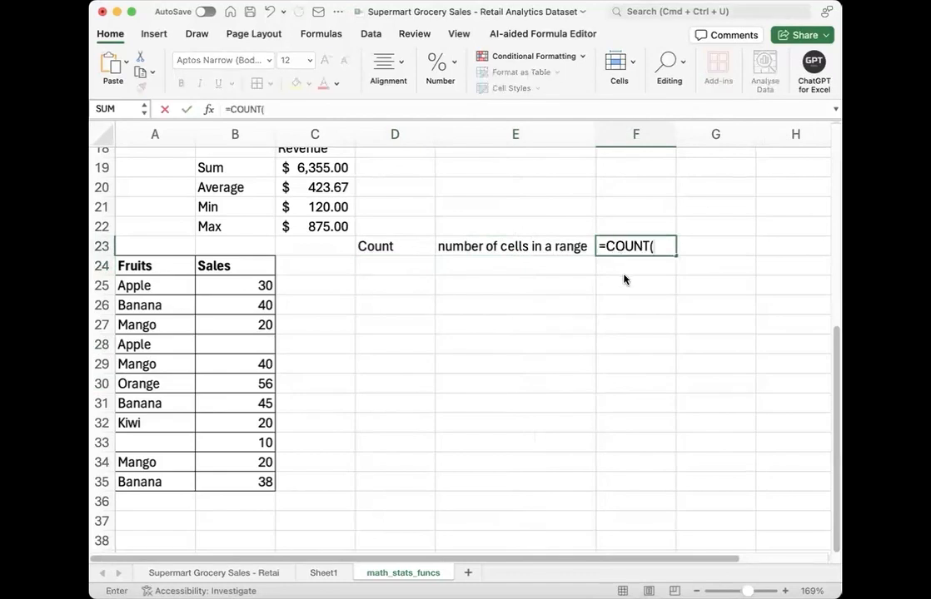
drag(138, 286, 139, 481)
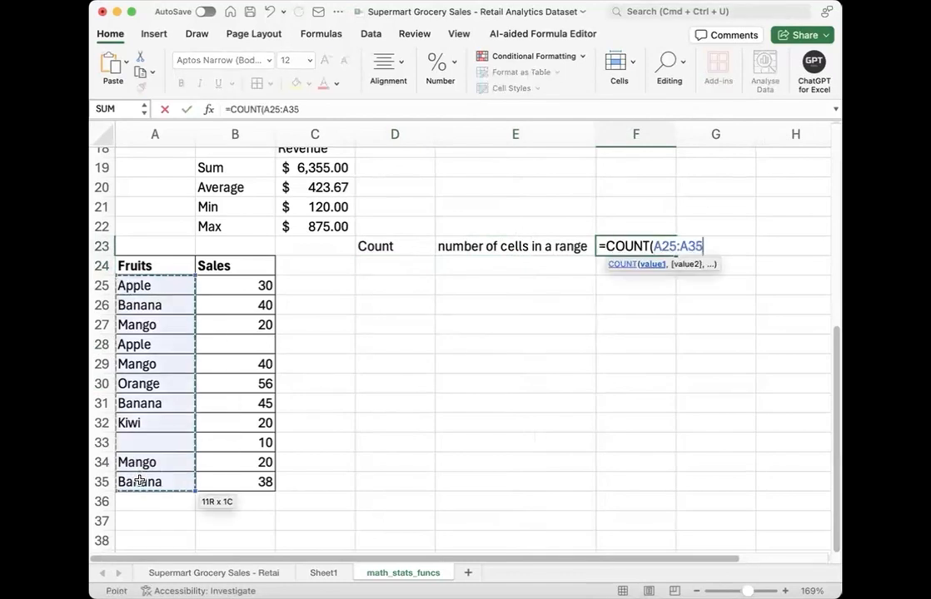
text())
key(Return)
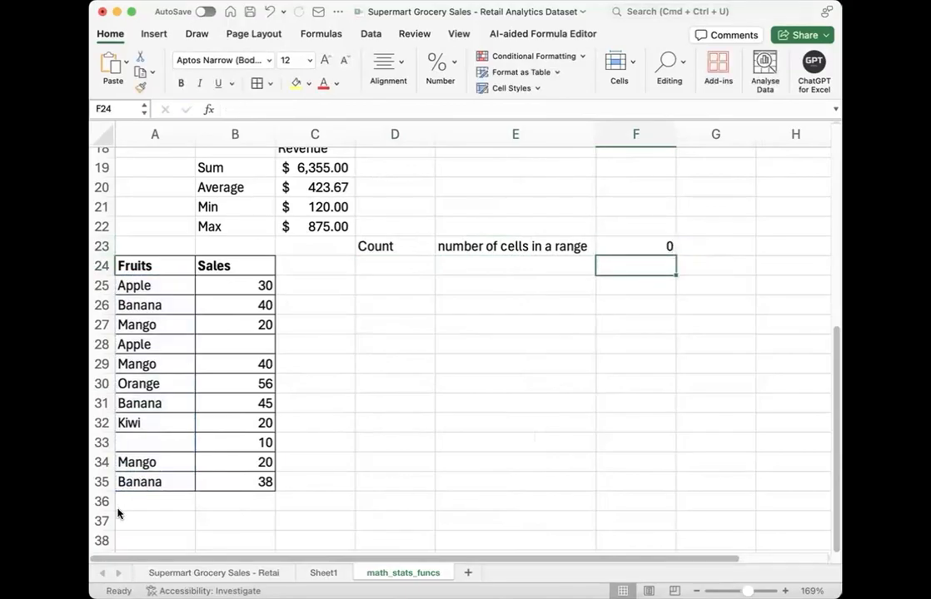
Step: Replace the formula in F23 with a COUNT of the Sales values in B25:B35, and select those values for comparison
click(616, 244)
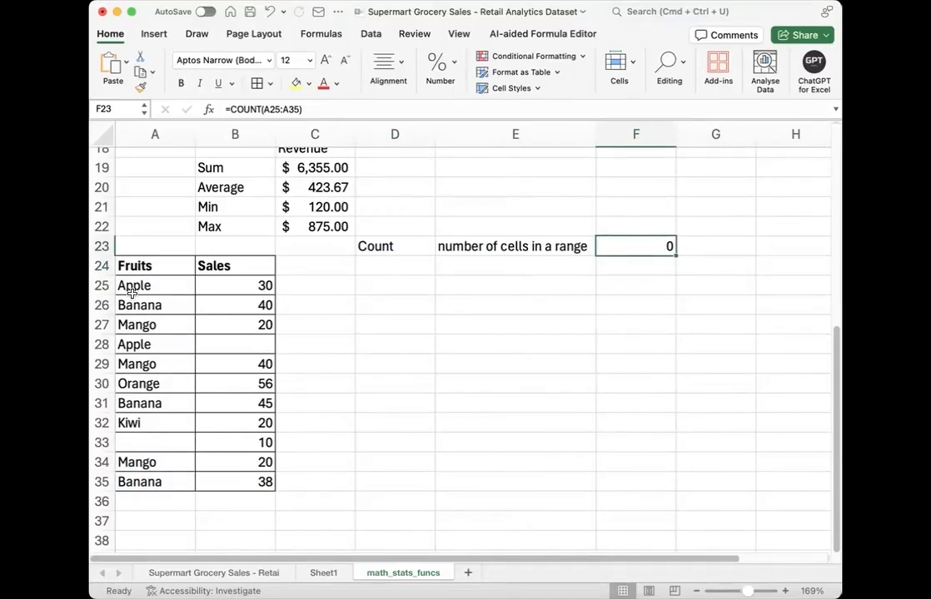
double_click(617, 244)
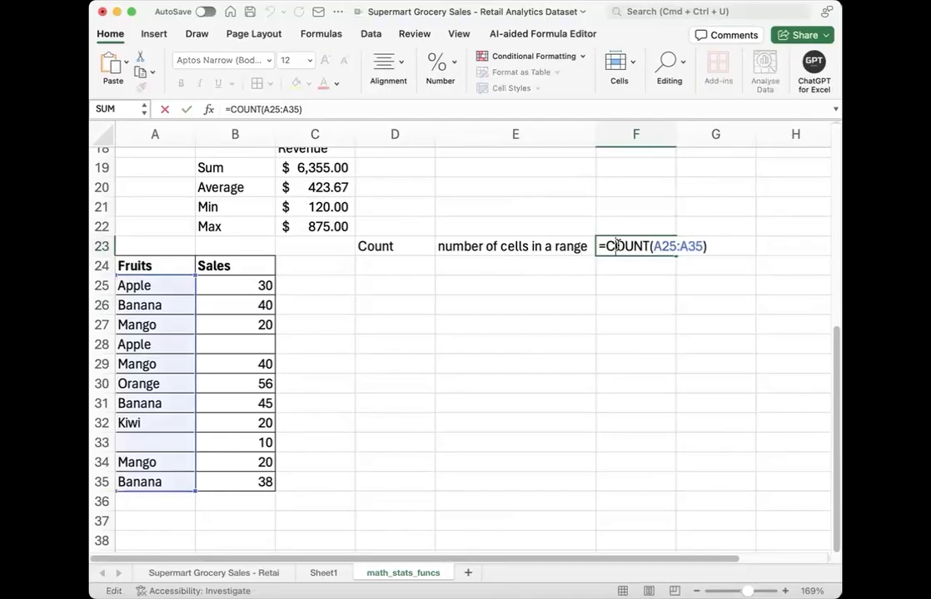
key(super+a)
key(BackSpace)
text(=c)
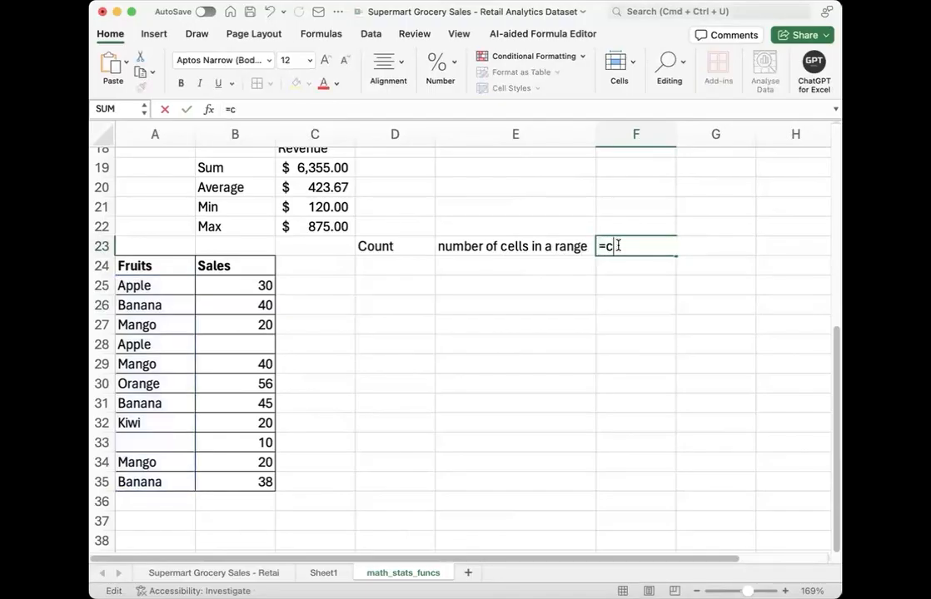
text(oun)
key(Tab)
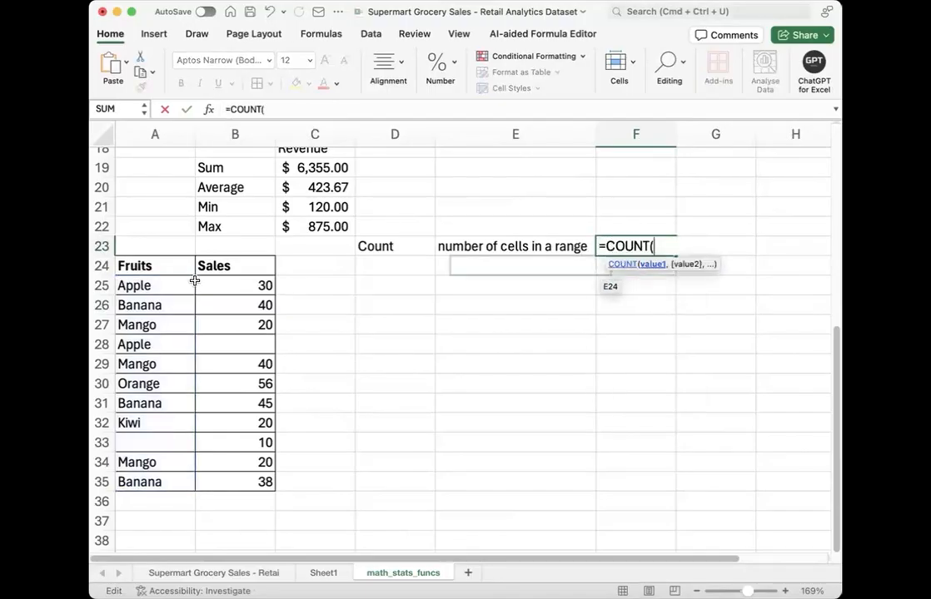
drag(202, 333, 224, 481)
key(Return)
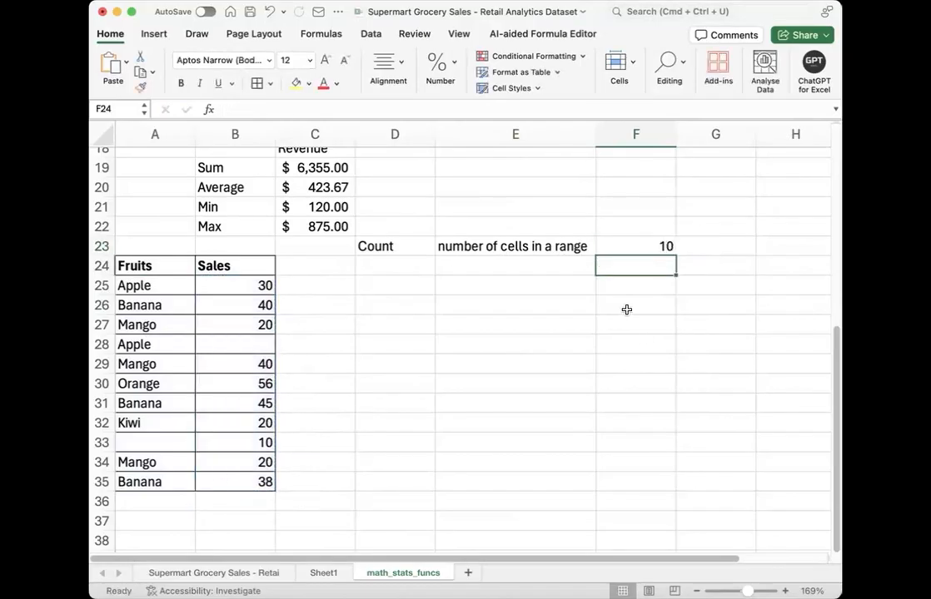
click(634, 248)
drag(254, 285, 261, 483)
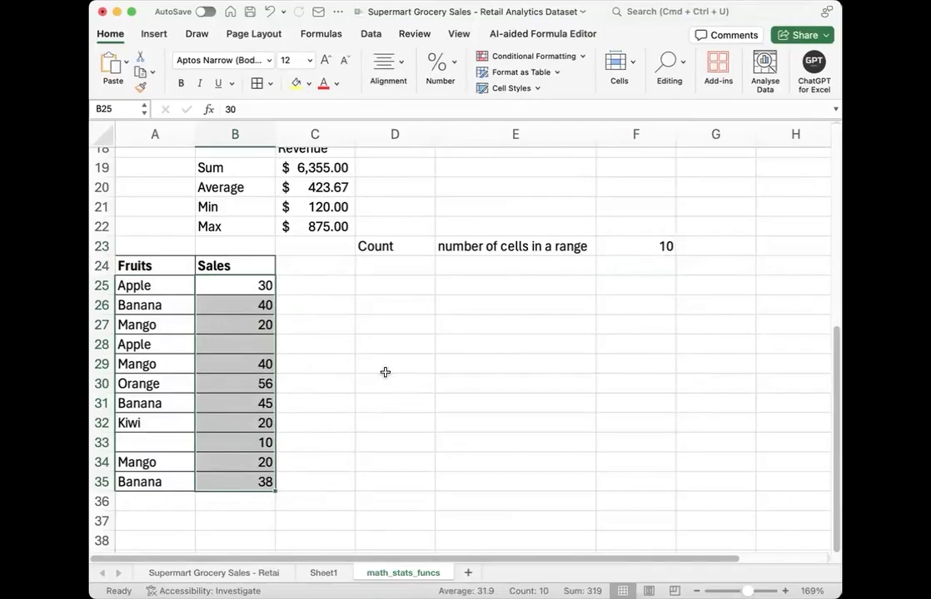
Step: Enter the label "counta" in D24 below the Count label
click(626, 320)
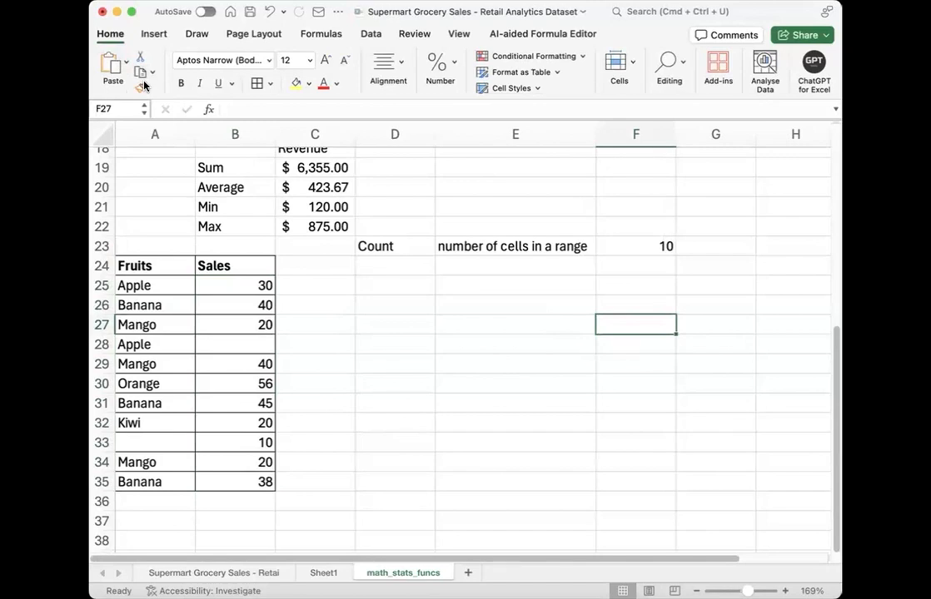
key(Up)
key(Up)
key(Up)
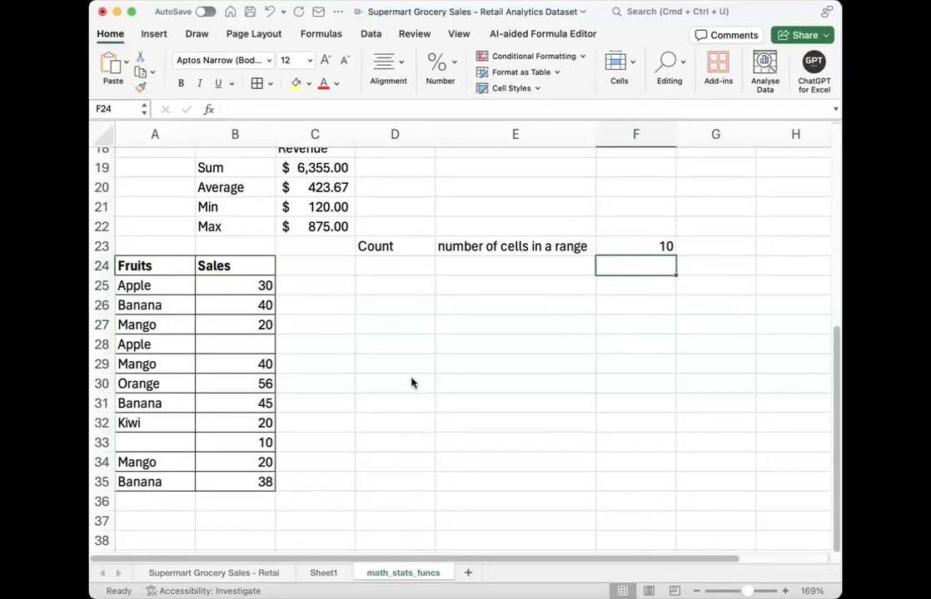
click(393, 267)
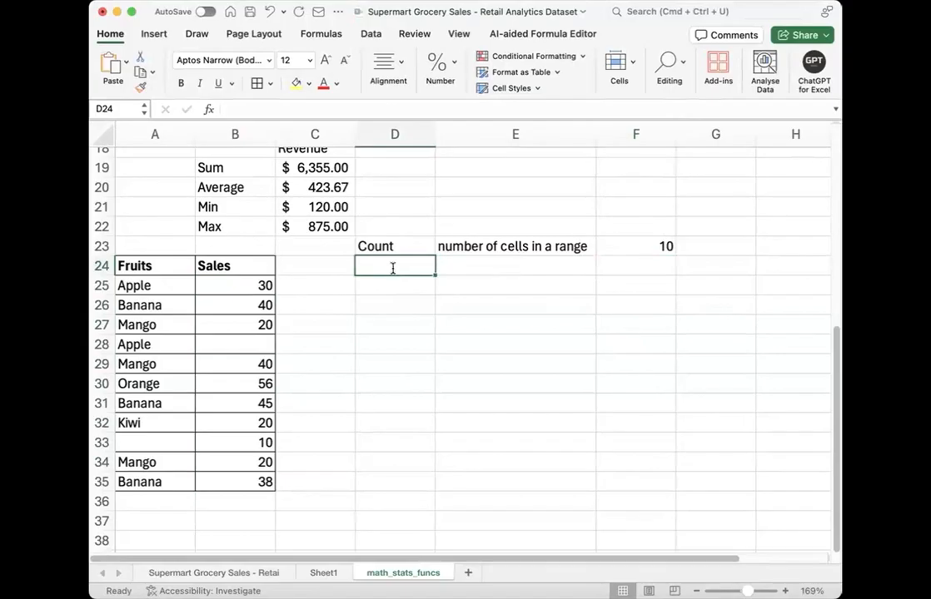
text(counta)
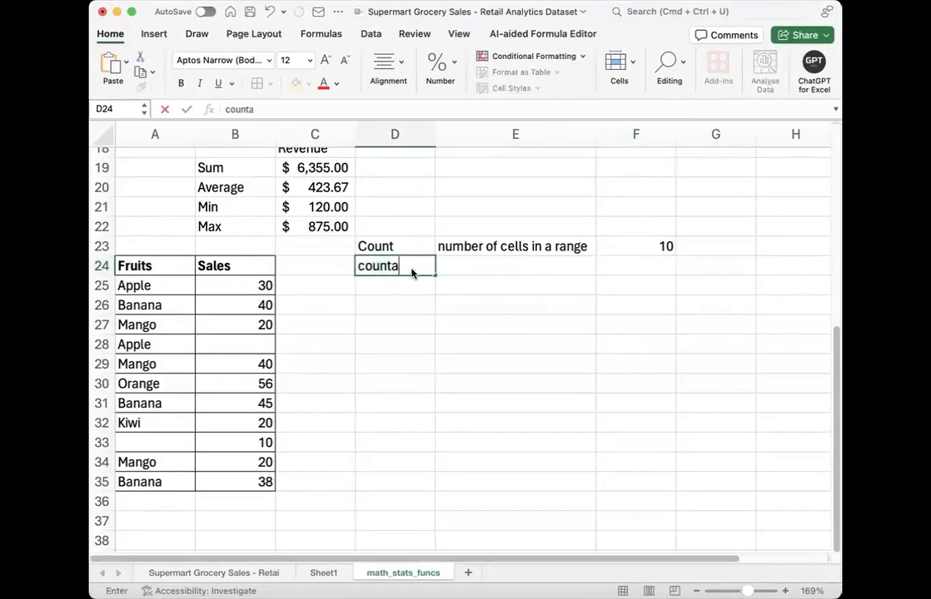
Step: Enter =COUNTA(B25:B35) in F24 to count the non-empty Sales cells
click(612, 268)
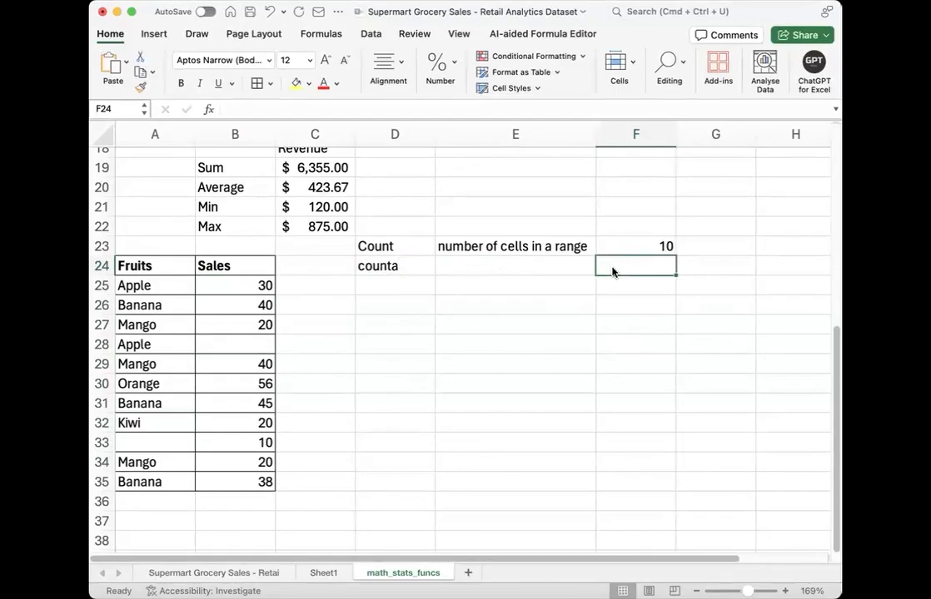
text(=)
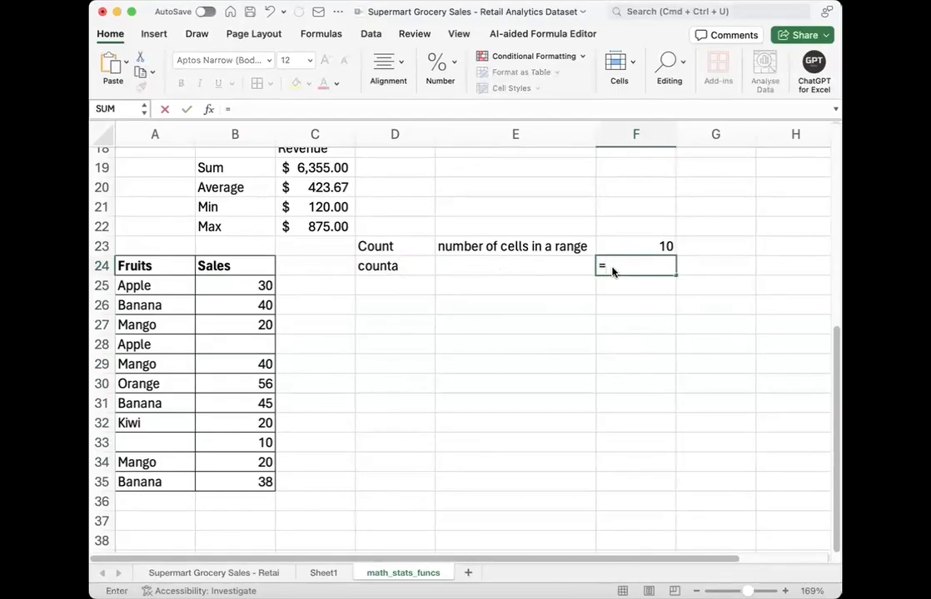
text(c)
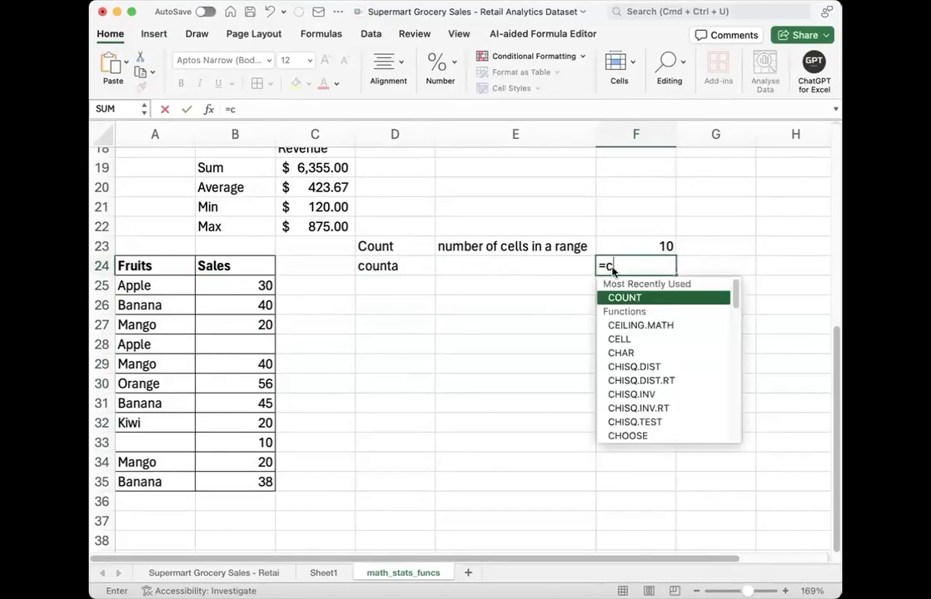
text(ounta)
key(Tab)
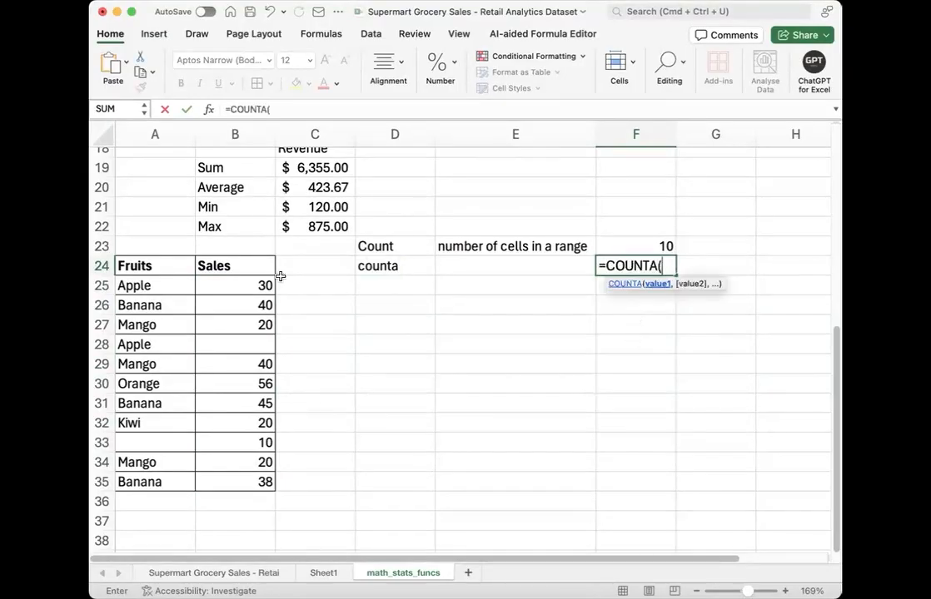
drag(259, 280, 259, 478)
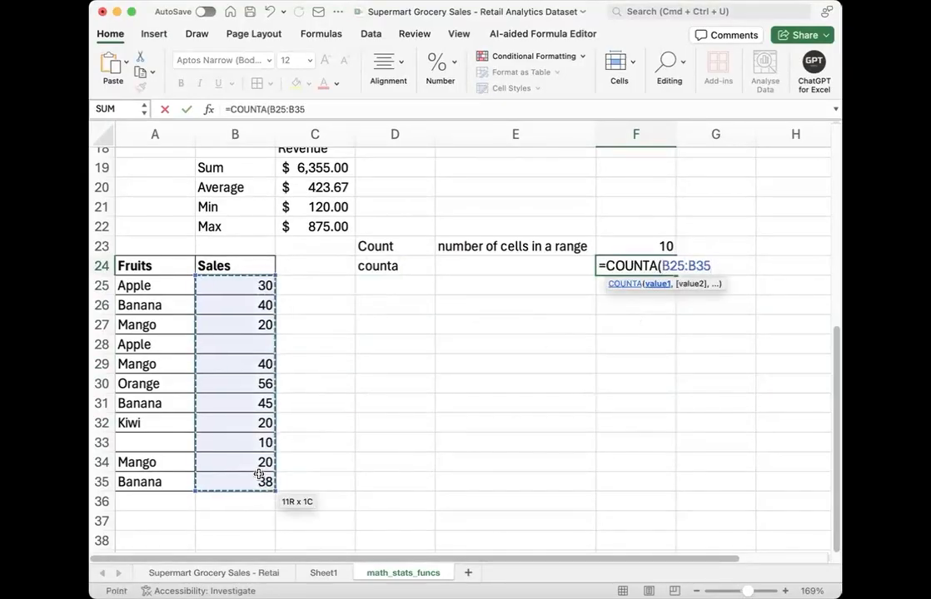
text())
key(Return)
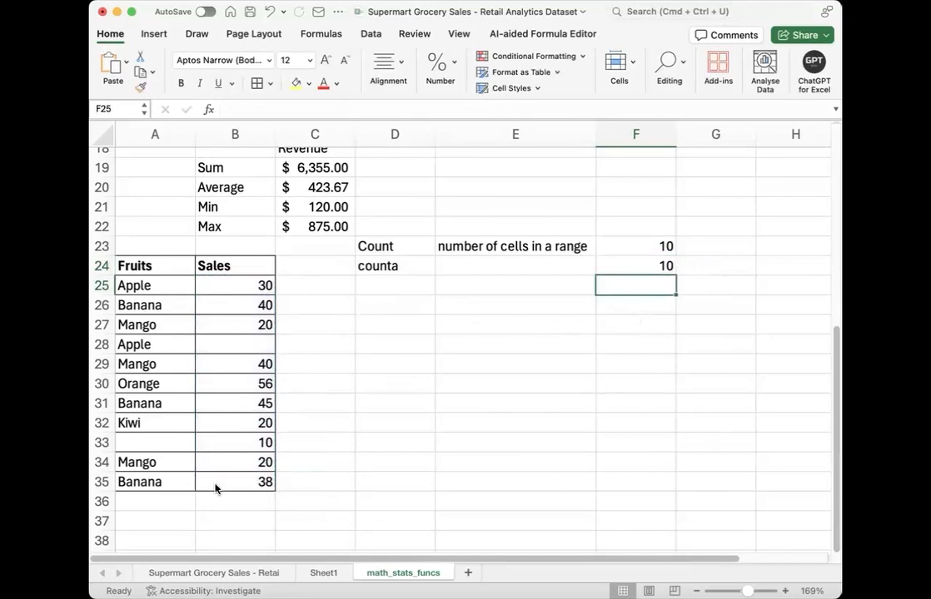
Step: Edit the Count description in E23 to read "number of cells that has numbers in a range"
key(super+Tab)
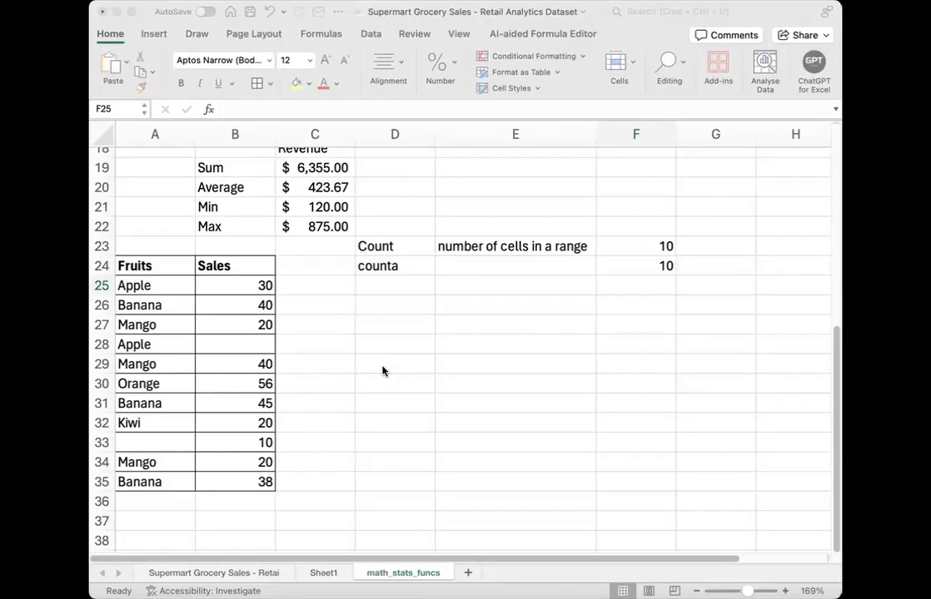
double_click(547, 246)
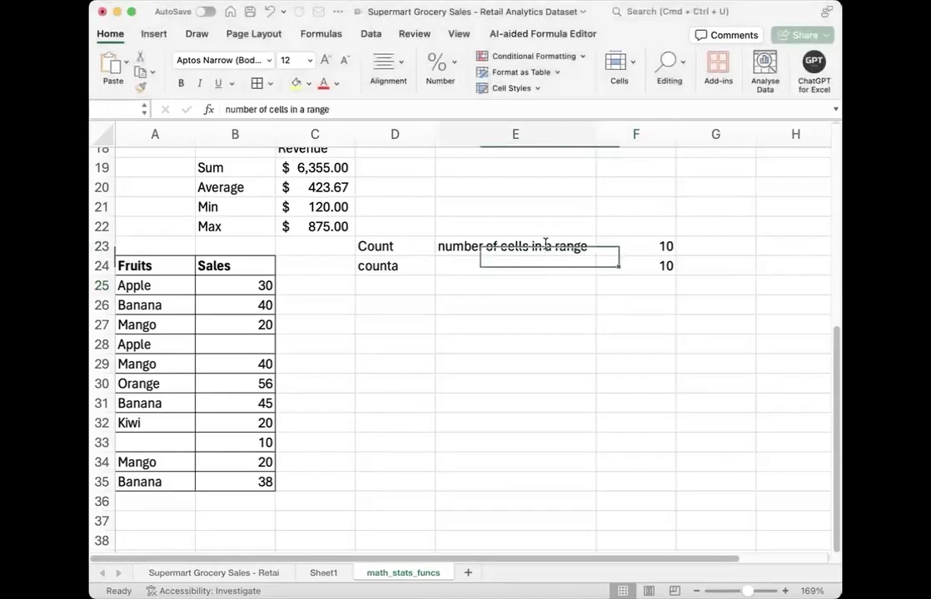
text(th)
text(at has nu)
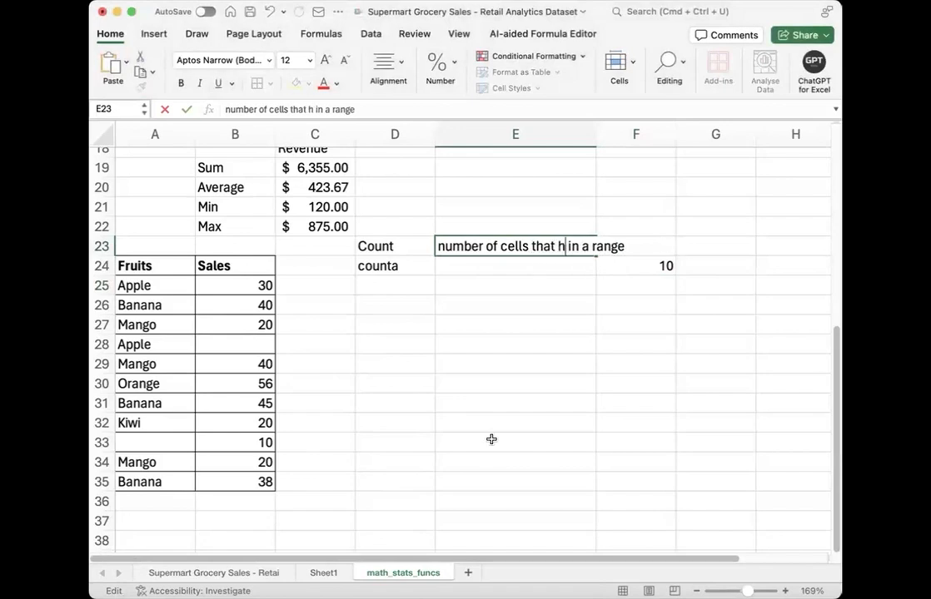
text(mbers)
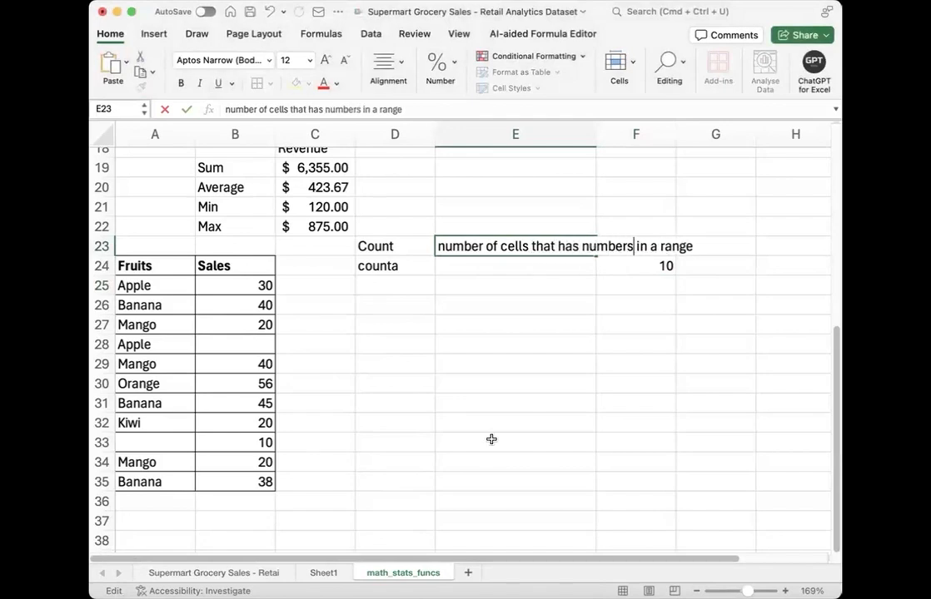
key(Return)
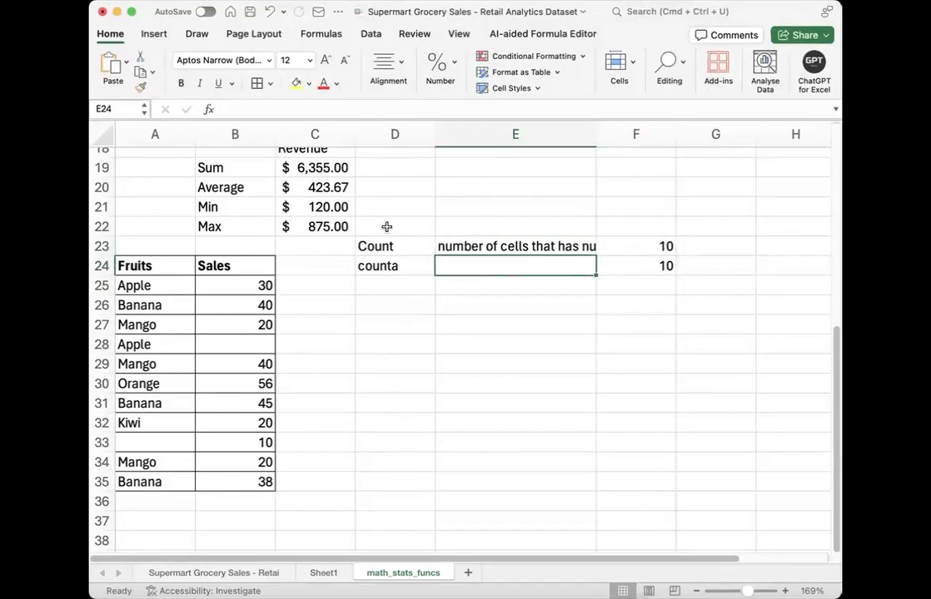
Step: Wrap the description text in E23 and resize column E so the description fits on two lines
drag(599, 136, 670, 137)
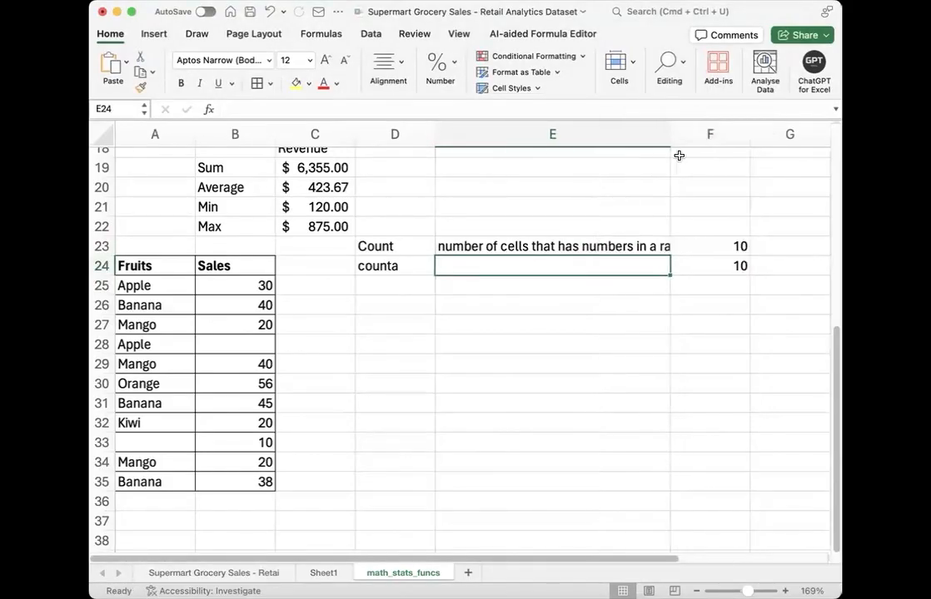
click(500, 244)
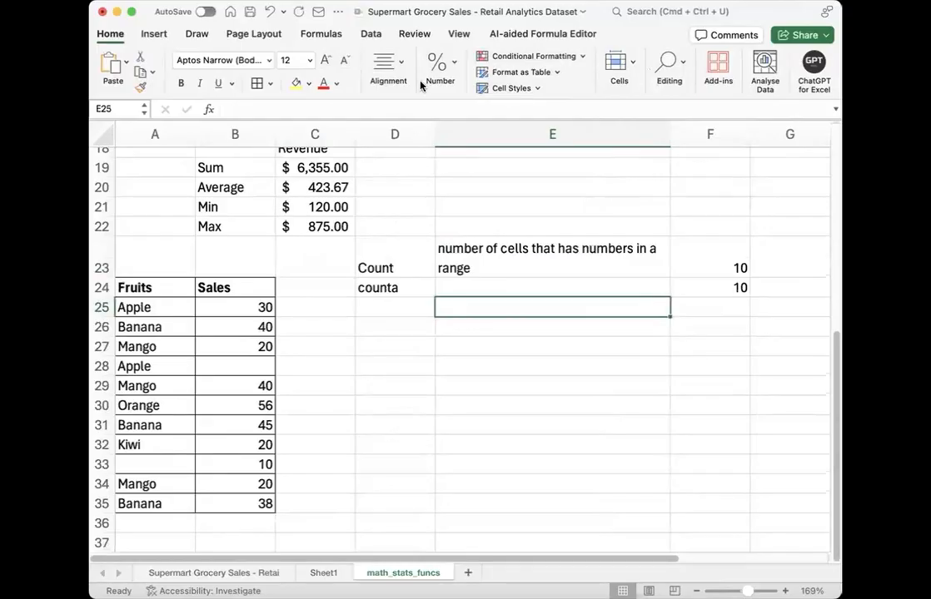
drag(670, 133, 575, 133)
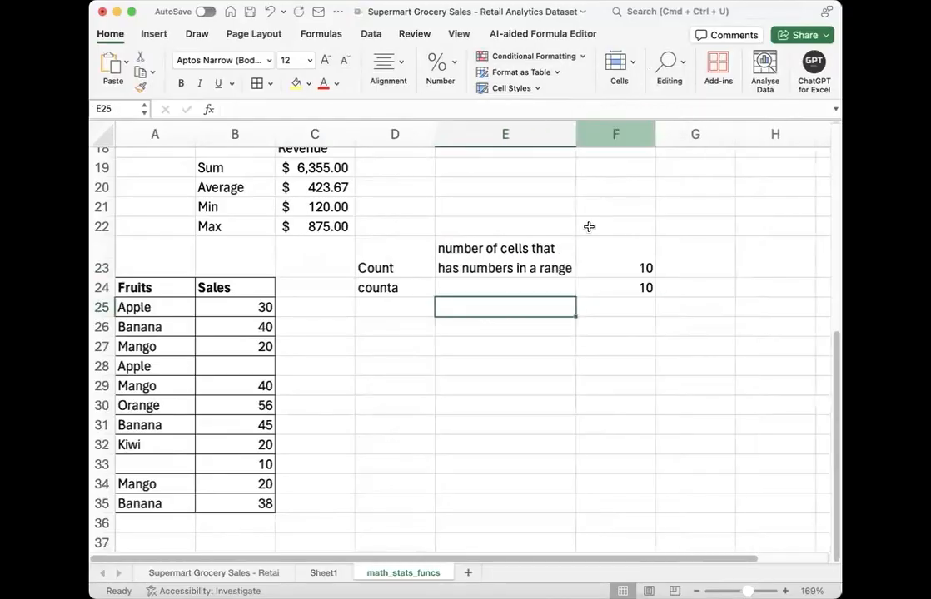
click(524, 283)
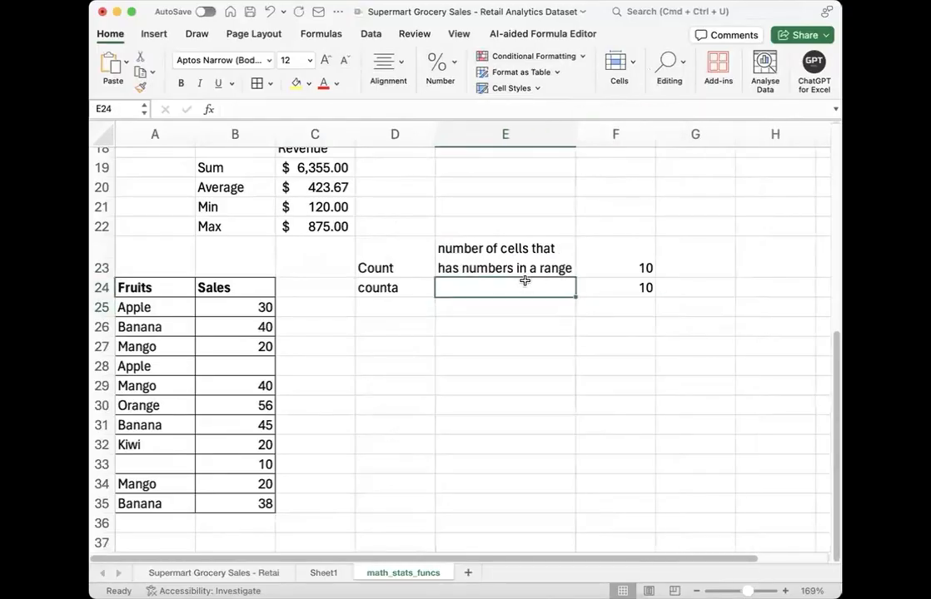
Step: Enter the logical value TRUE in B36, directly below the last Sales value
click(110, 442)
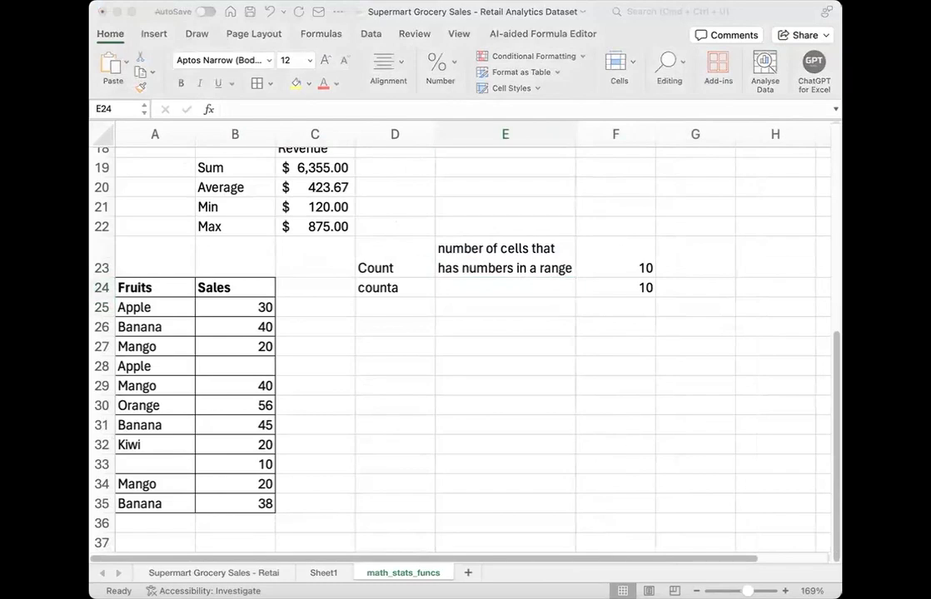
click(291, 450)
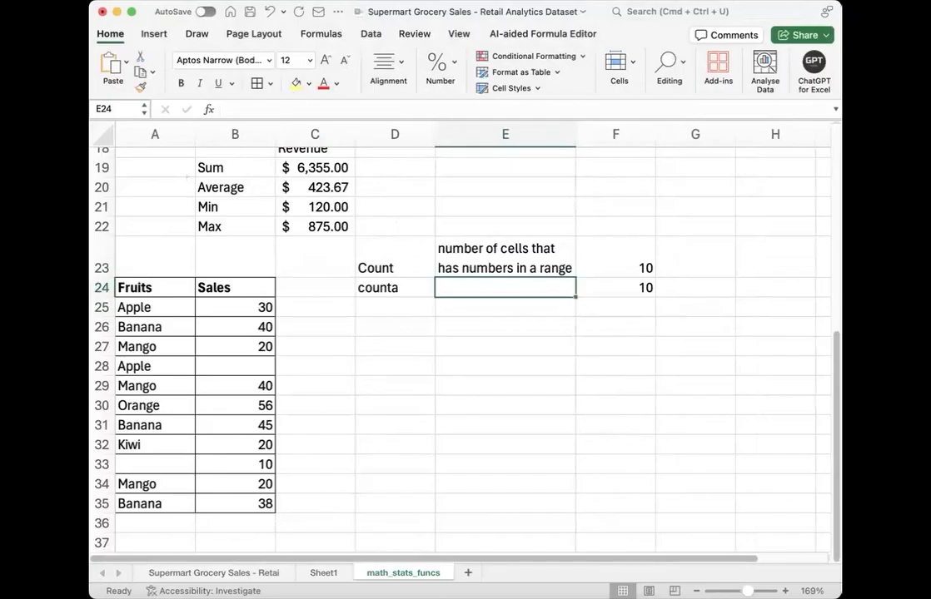
click(245, 525)
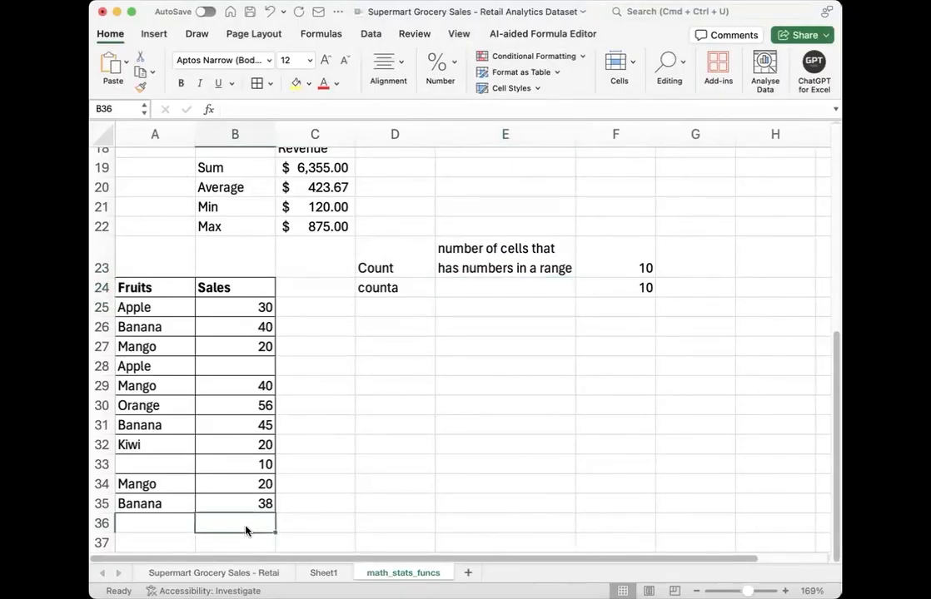
text(True)
key(Return)
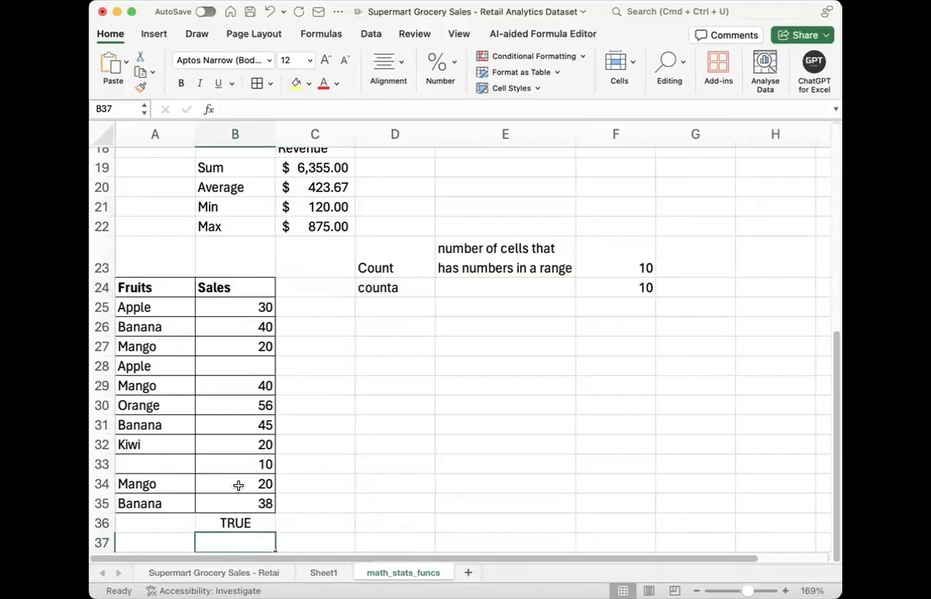
Step: Enter a formula in B37 that divides the fruit name in A25 by 10
scroll(239, 488, down, 2)
text(=)
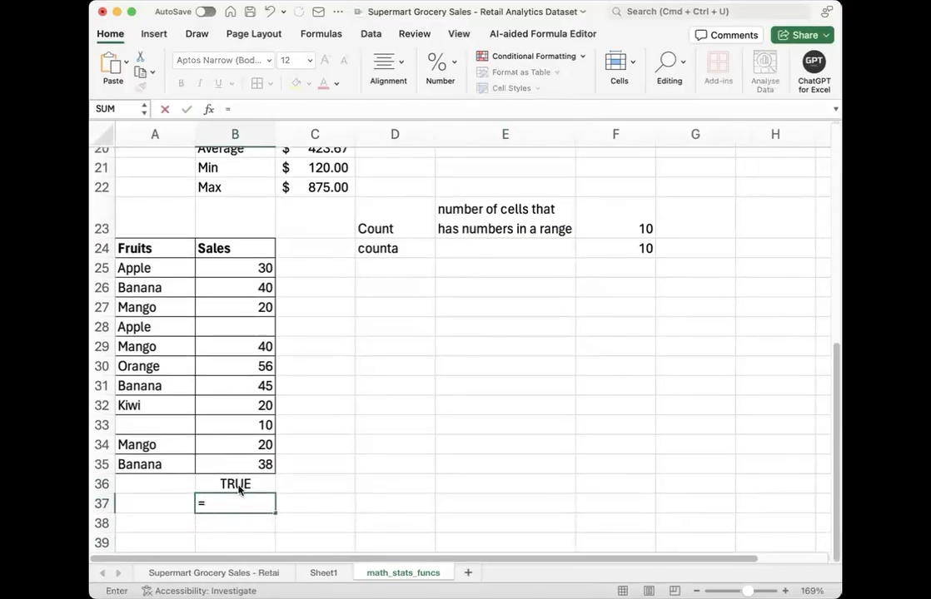
click(164, 270)
text(/10)
key(Return)
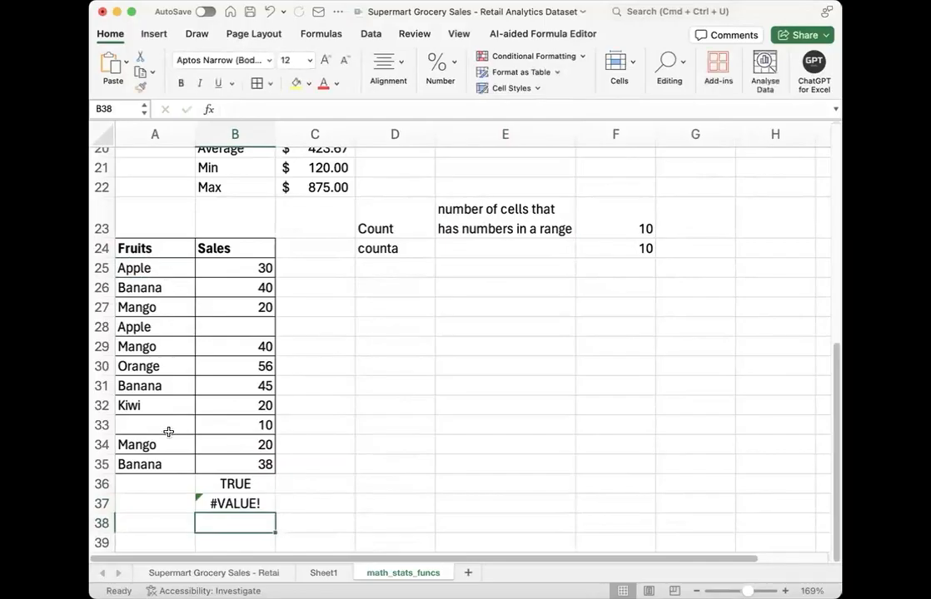
Step: Enter "Apple" in A36, directly below the last fruit name
click(227, 504)
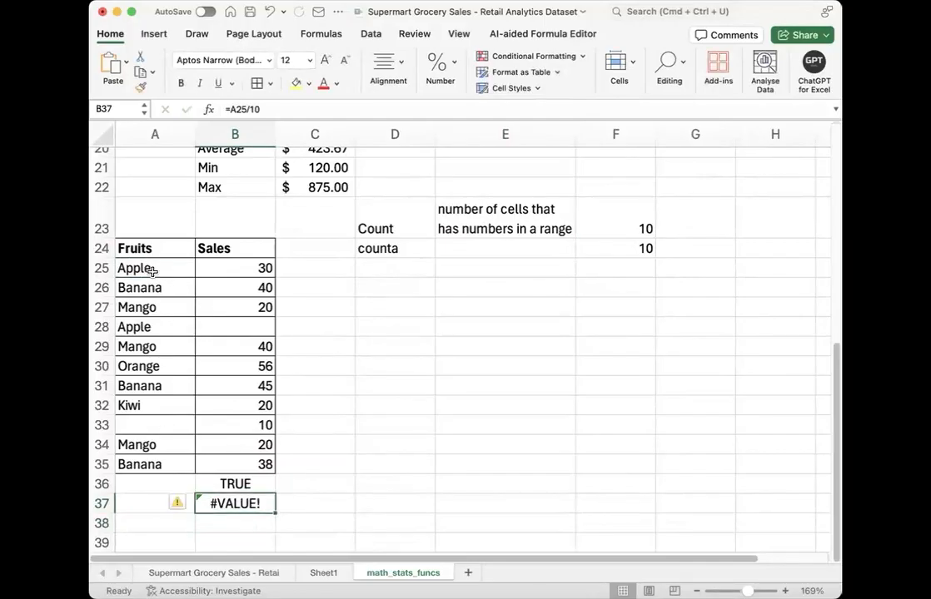
click(166, 487)
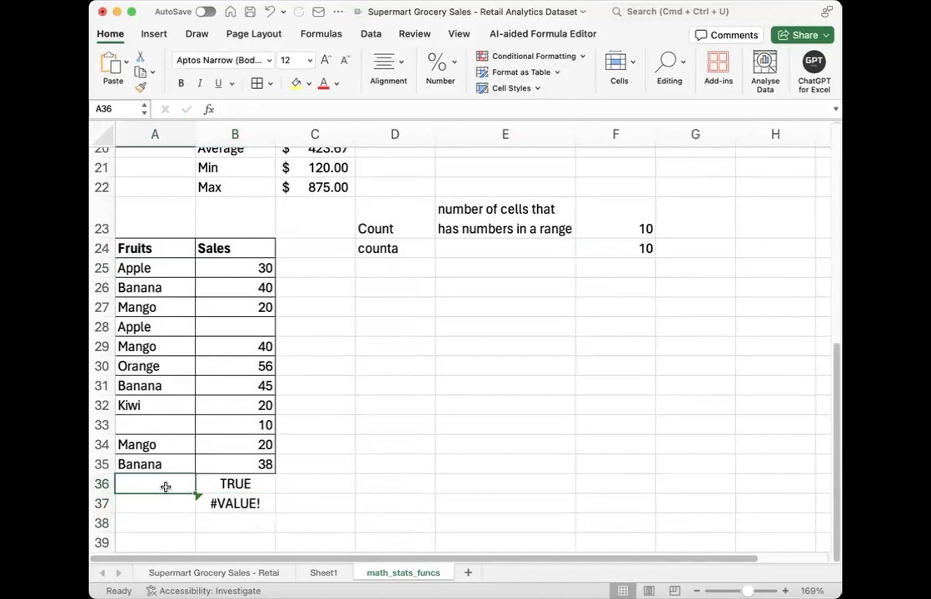
text(Apple)
key(Return)
click(318, 477)
Step: Rewrite the COUNT formula in F23 so that it covers B25:B37
double_click(639, 226)
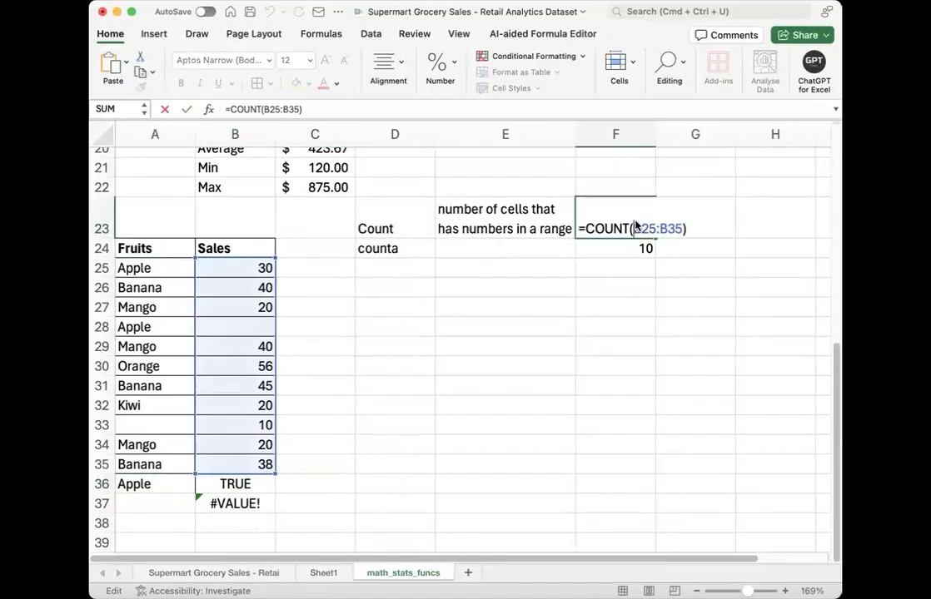
triple_click(635, 225)
key(BackSpace)
text(=cou)
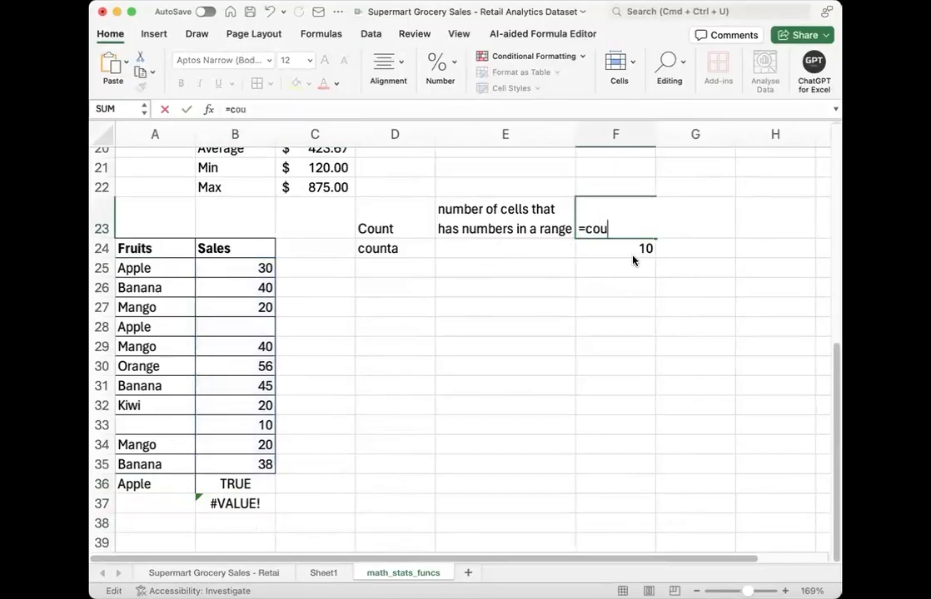
key(Tab)
drag(241, 264, 248, 506)
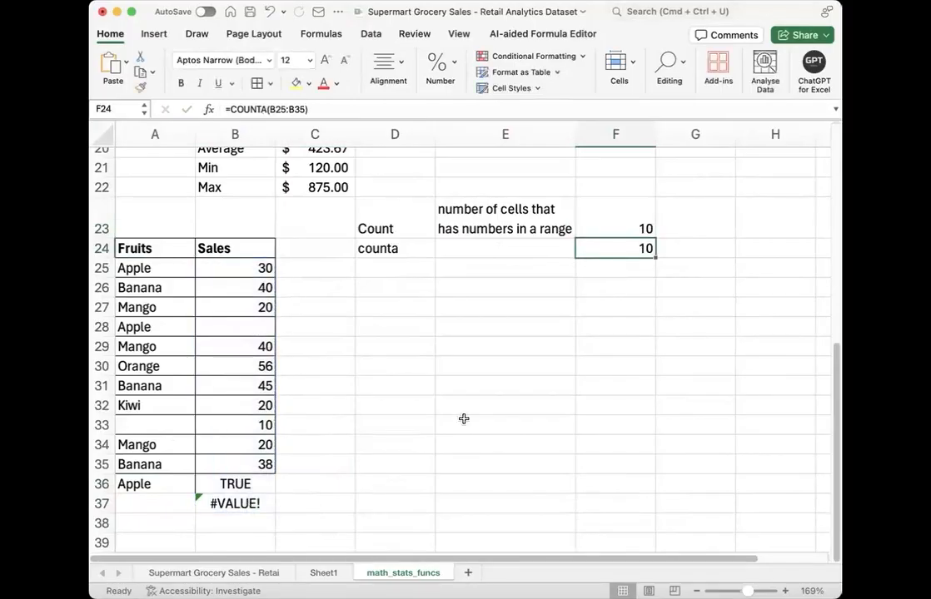
click(625, 229)
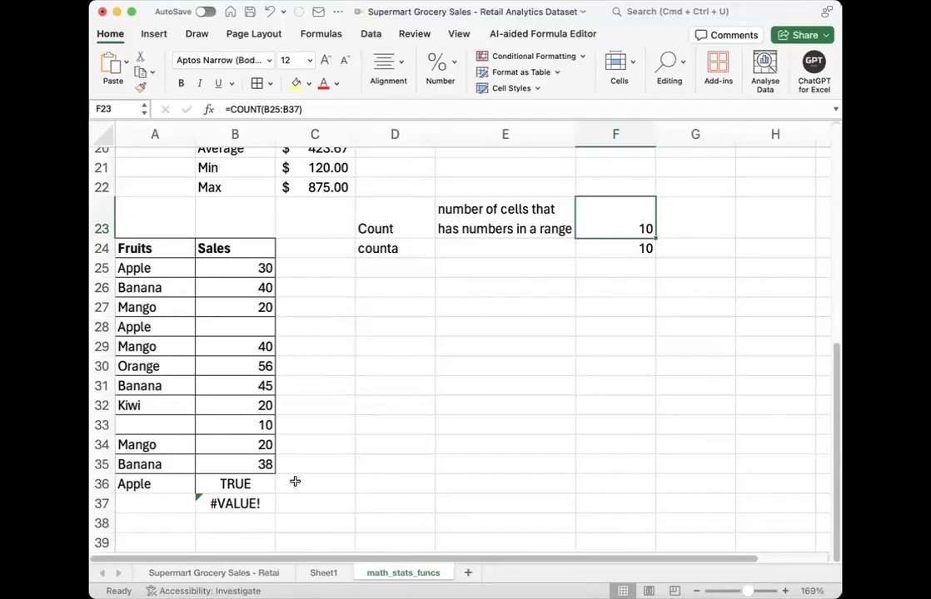
Step: Enter the text "abc" in B38, directly below the error cell
click(237, 519)
text(abc)
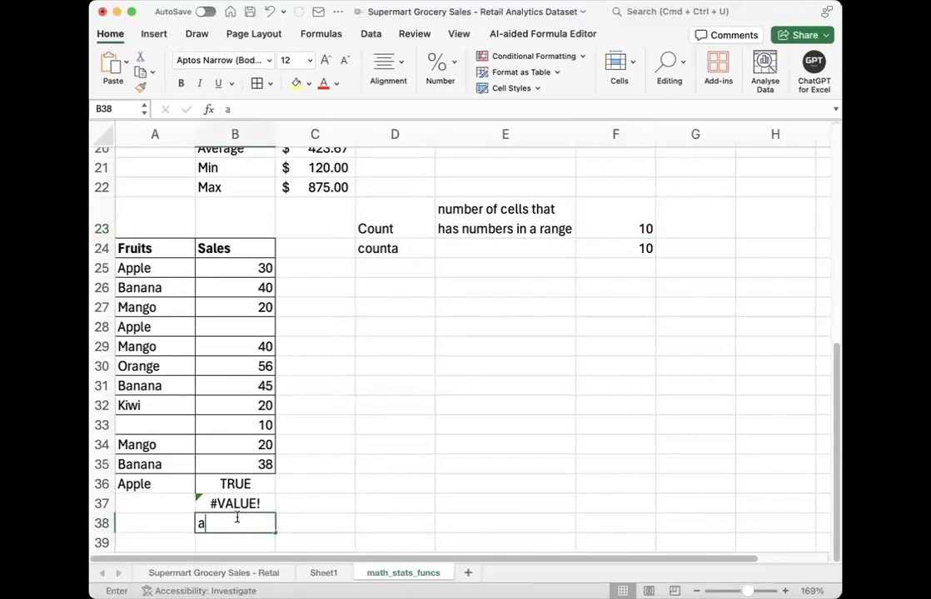
key(Return)
Step: Extend the range of the COUNT formula in F23 to B25:B38
double_click(647, 208)
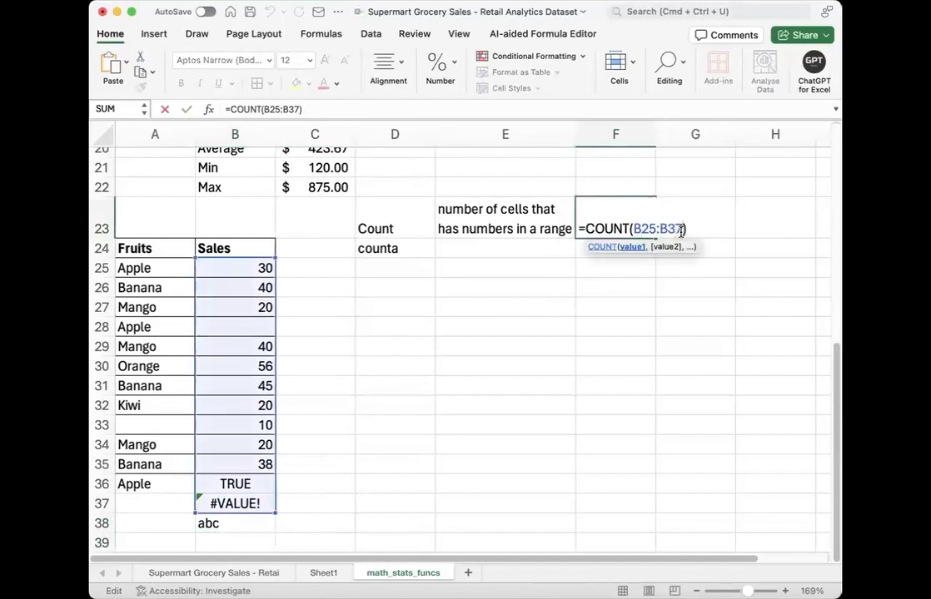
key(BackSpace)
text(8)
key(Return)
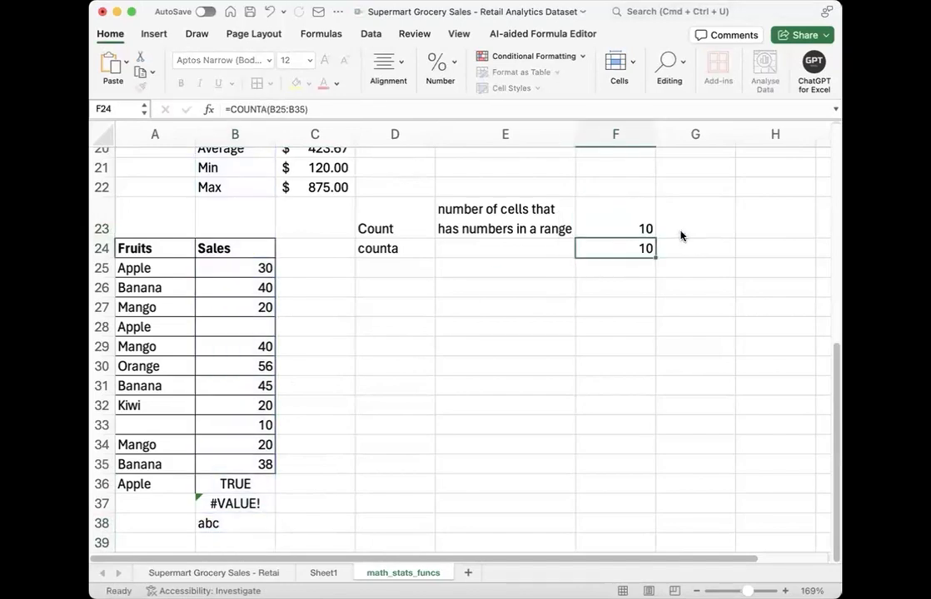
click(619, 223)
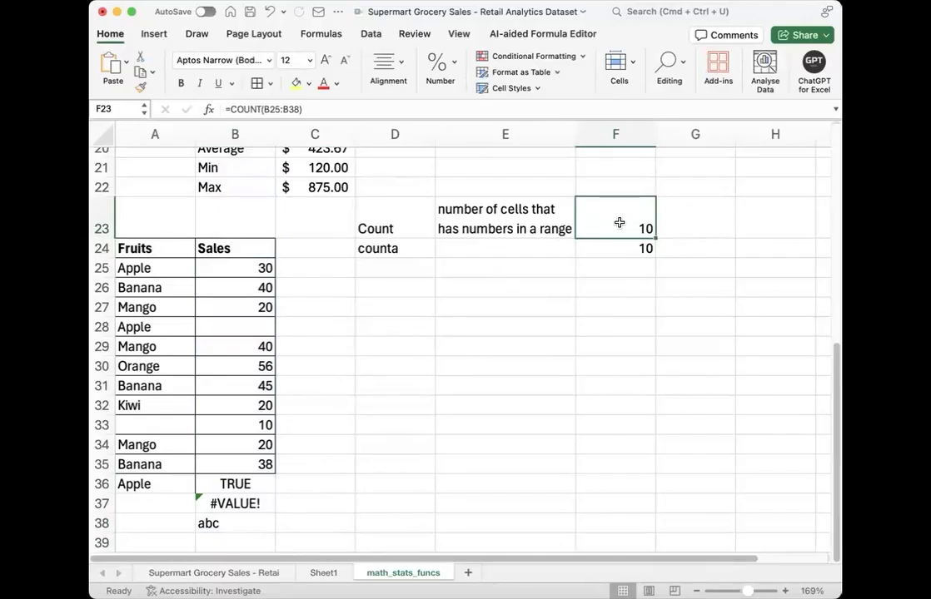
Step: Enter the description "counts only non empty cells" for counta in E24
click(612, 247)
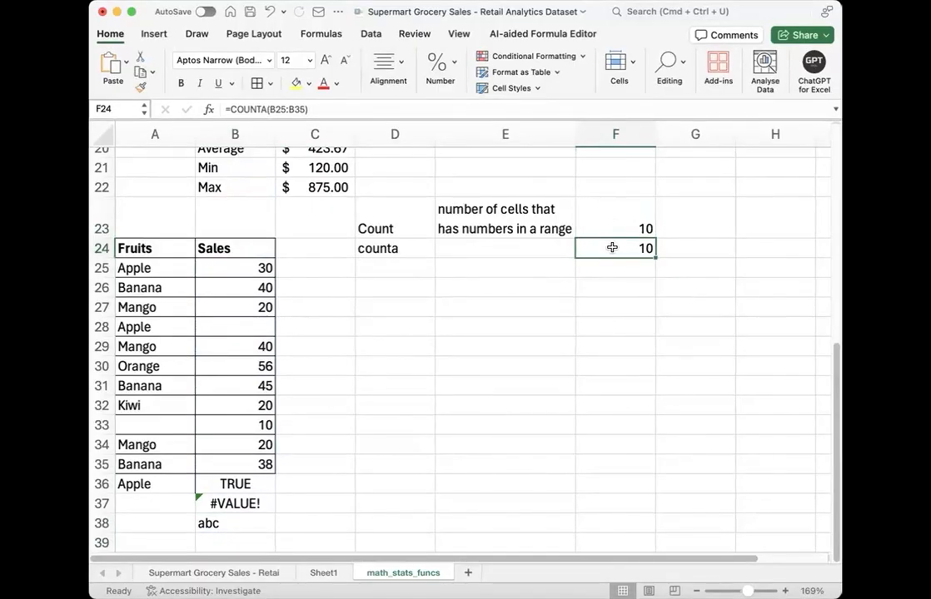
click(546, 248)
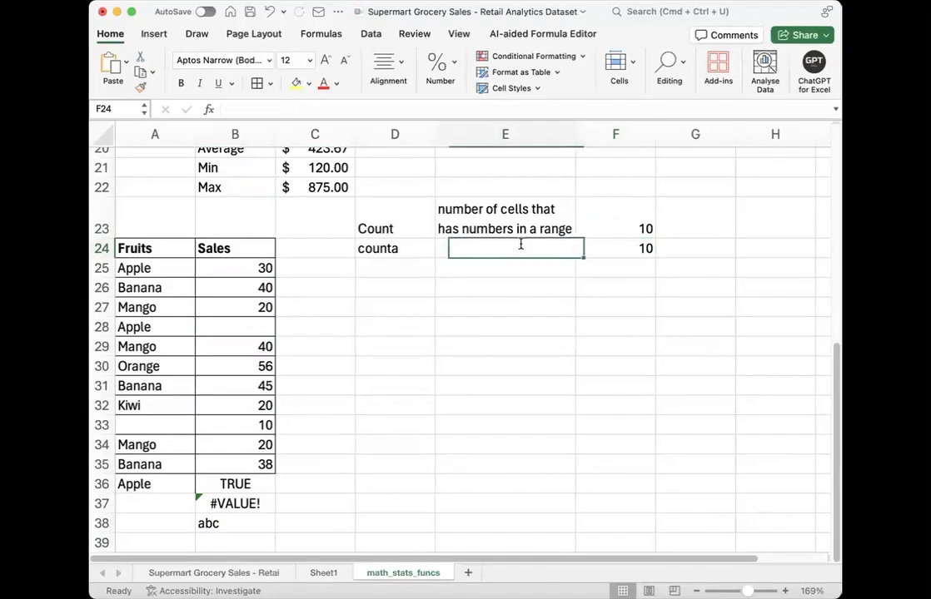
text(counts)
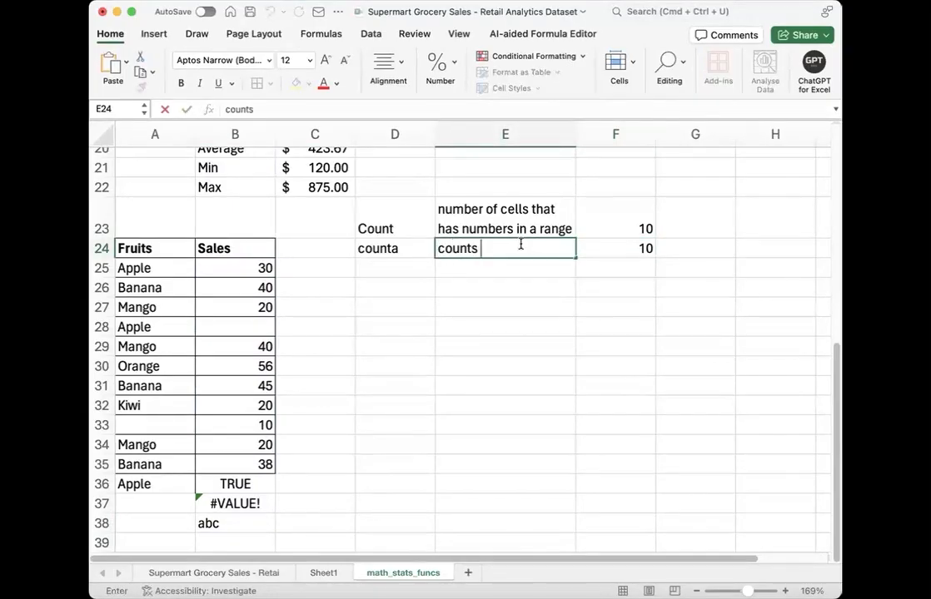
text( only non)
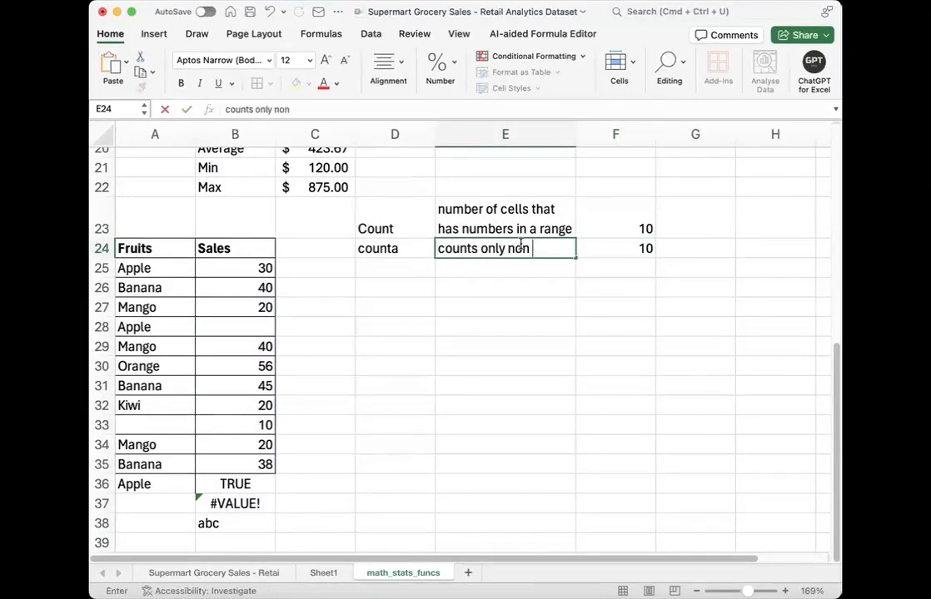
text( empty cells)
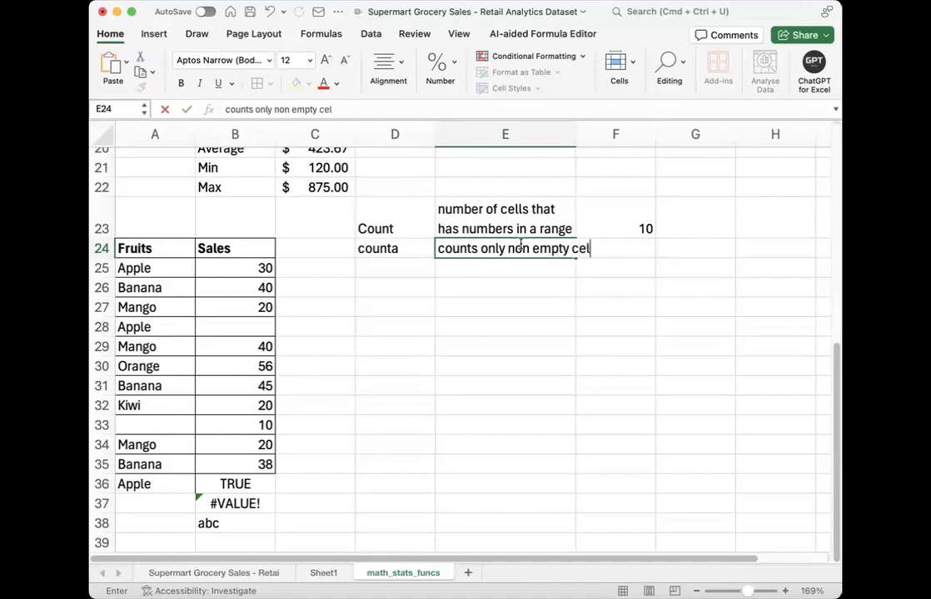
key(Return)
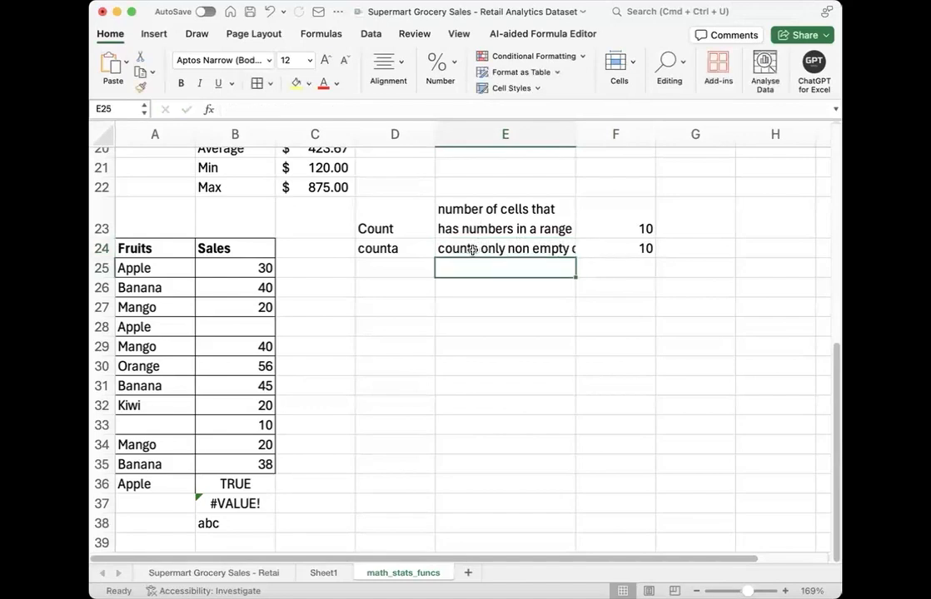
Step: Wrap the counta description text in E24
click(483, 249)
click(387, 67)
click(438, 104)
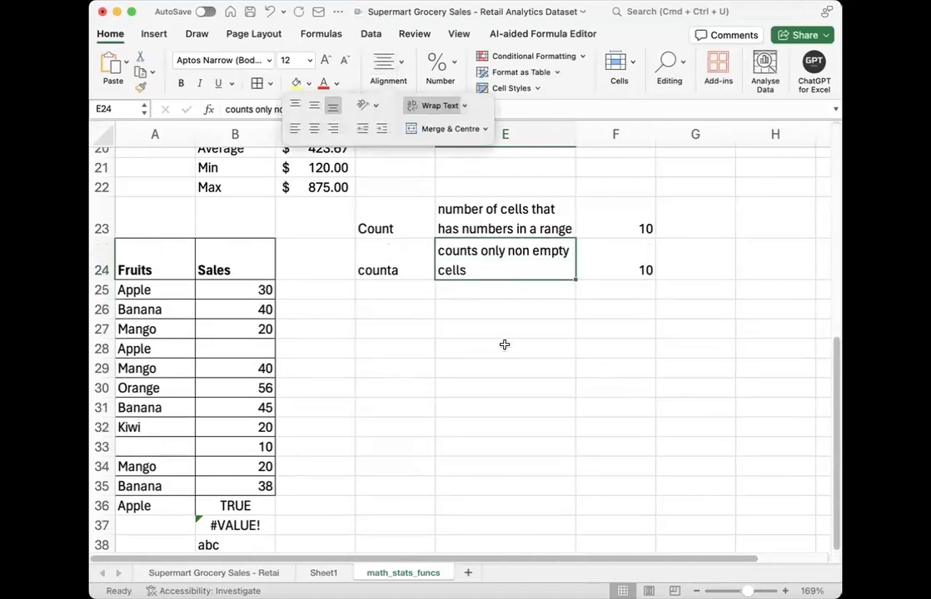
click(505, 346)
Step: Replace the formula in F24 with a COUNTA of the Fruits range A25:A38 and check the cells it covers
click(603, 270)
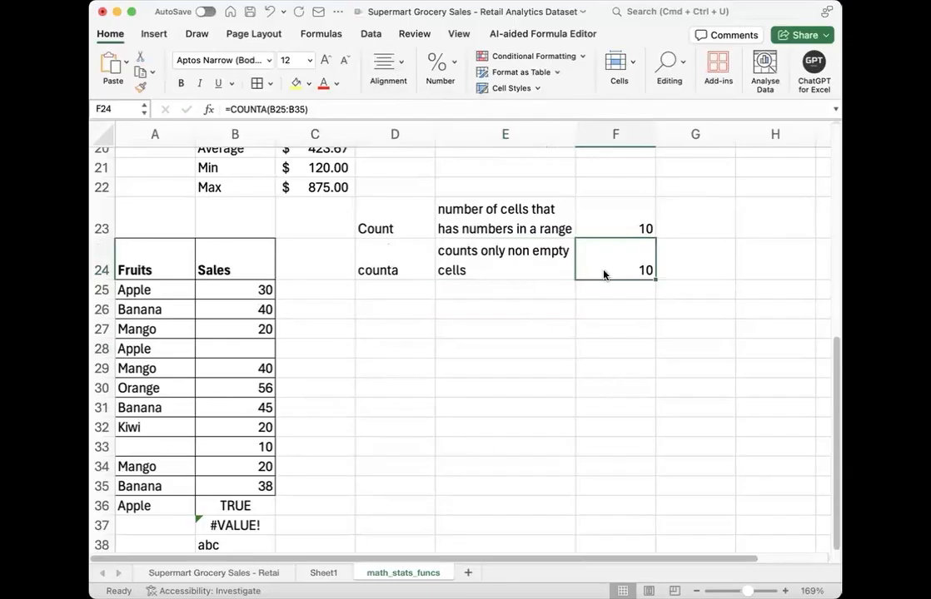
double_click(604, 272)
drag(587, 273, 697, 271)
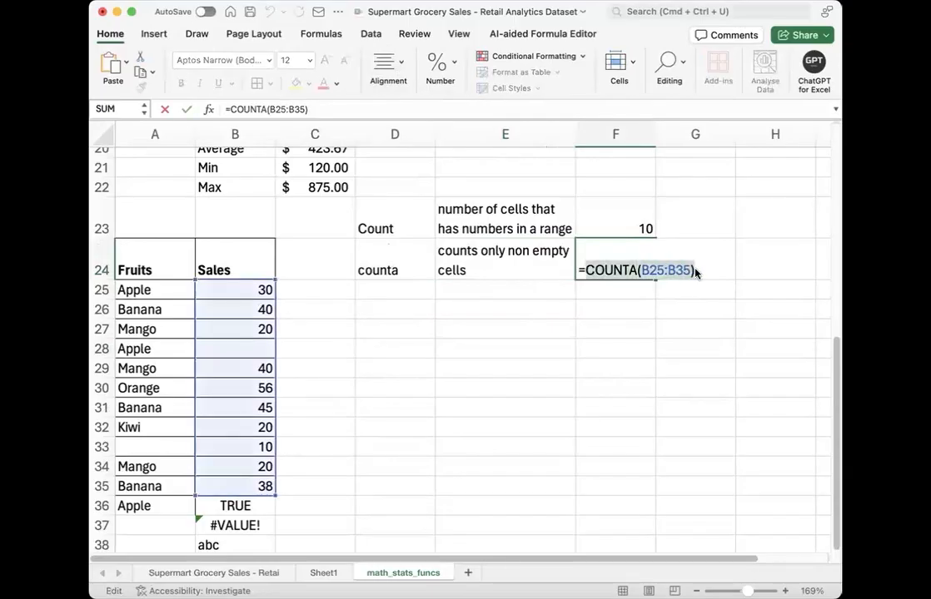
key(BackSpace)
text(counta)
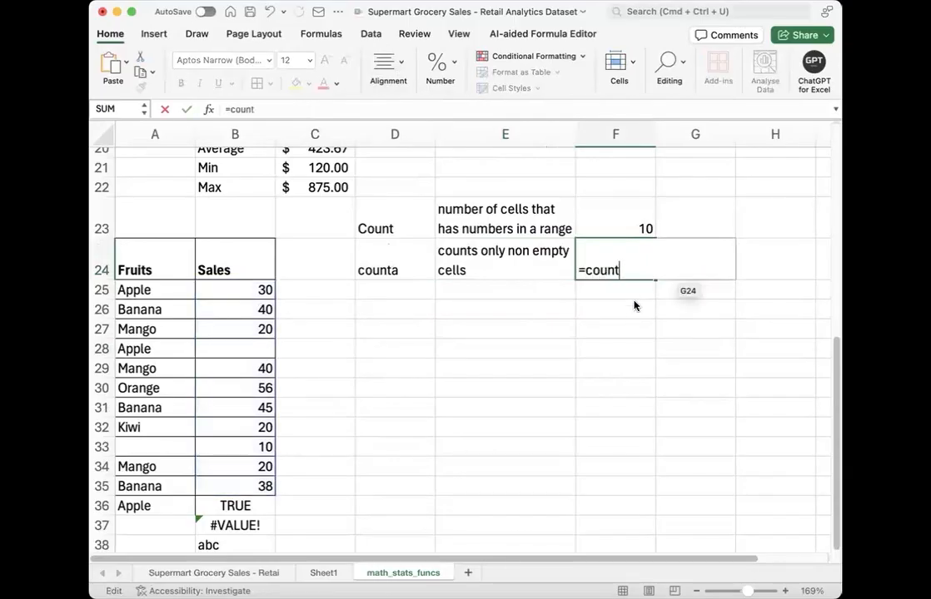
key(Tab)
drag(155, 290, 155, 531)
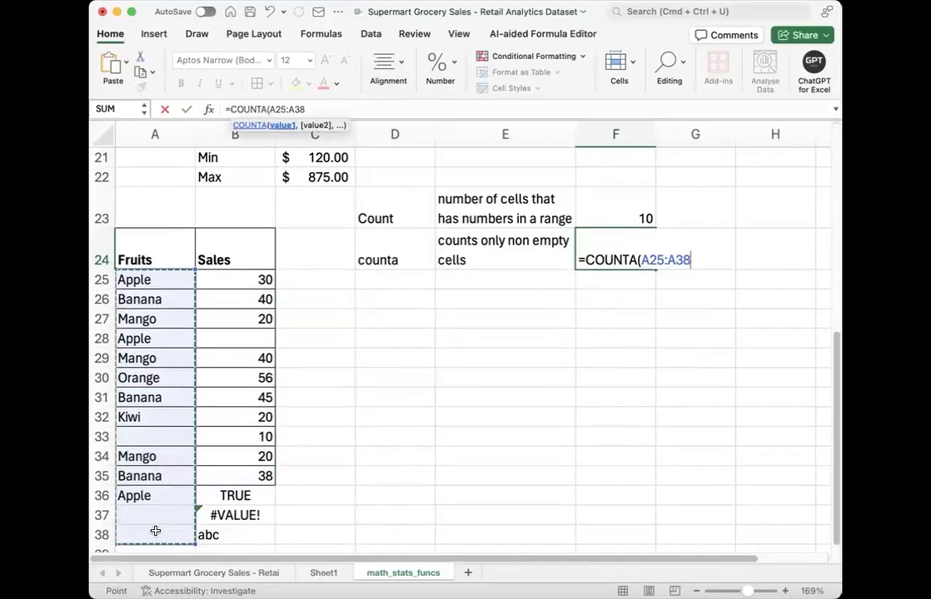
text())
key(Return)
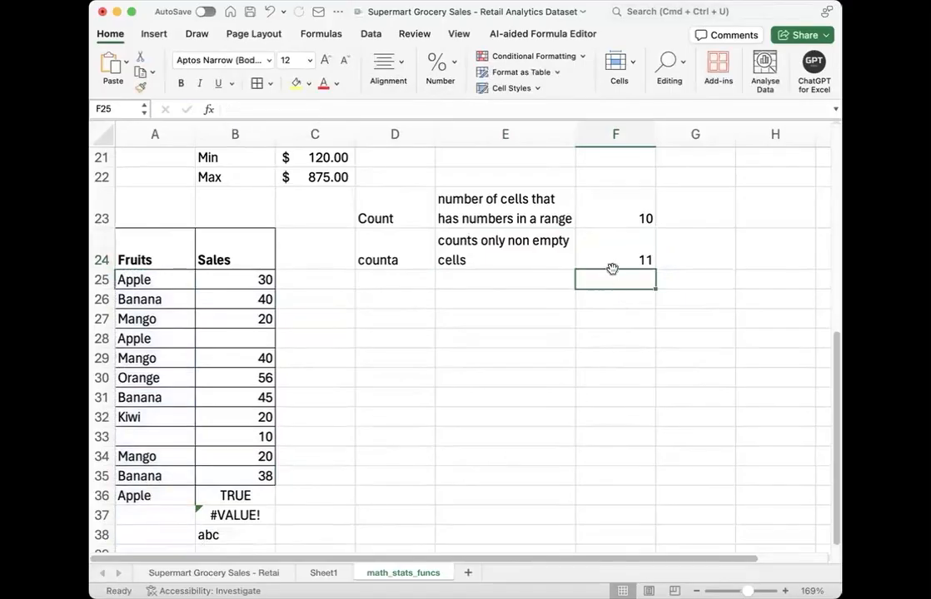
click(612, 266)
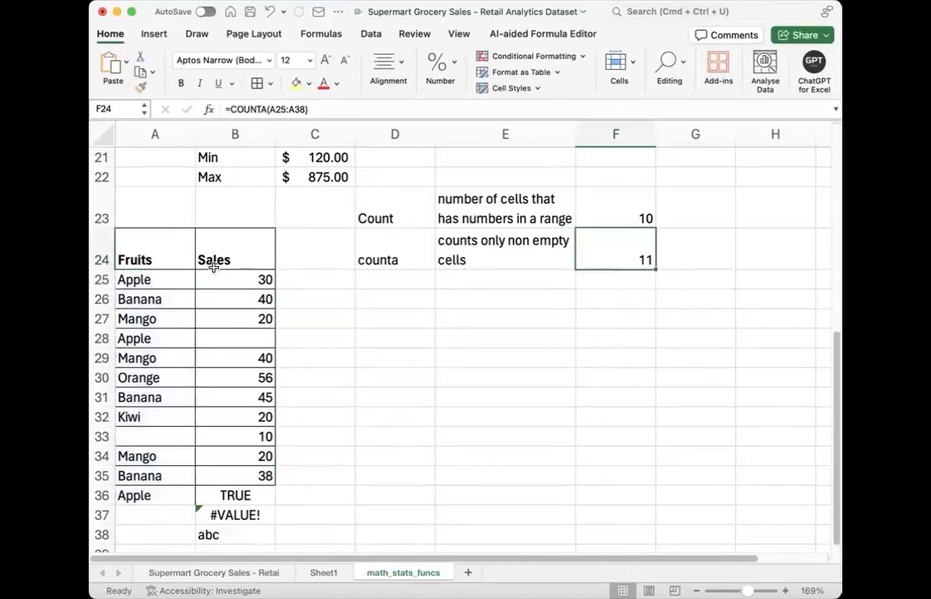
drag(154, 283, 183, 534)
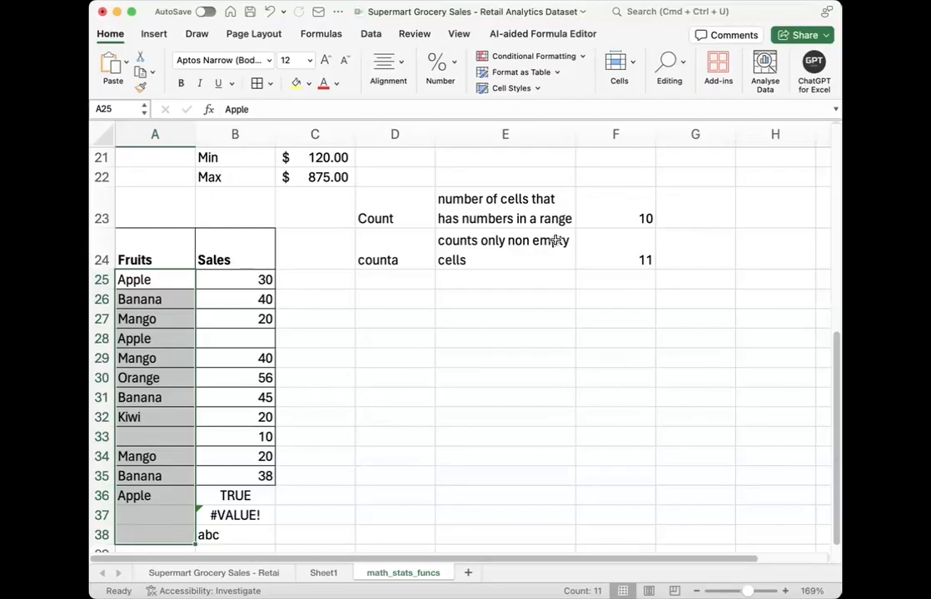
Step: Enter a COUNTA formula in G24 for the Sales range B25:B38
click(675, 250)
text(=c)
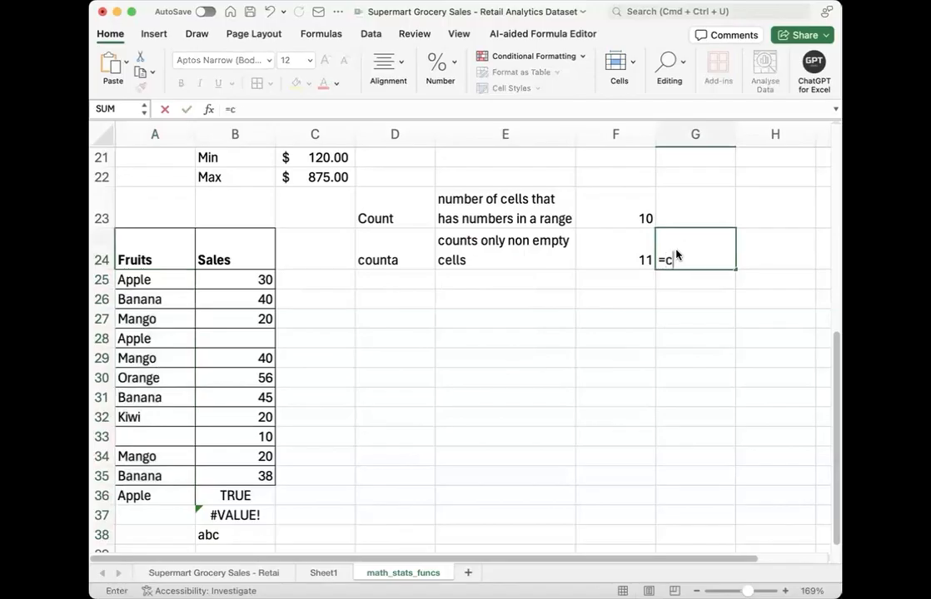
text(ounta)
key(Tab)
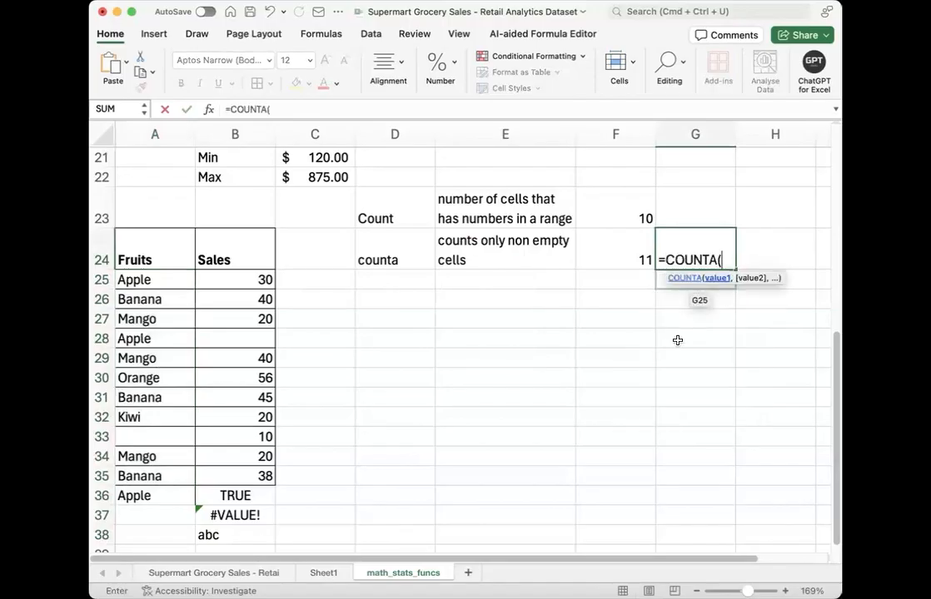
drag(235, 280, 235, 539)
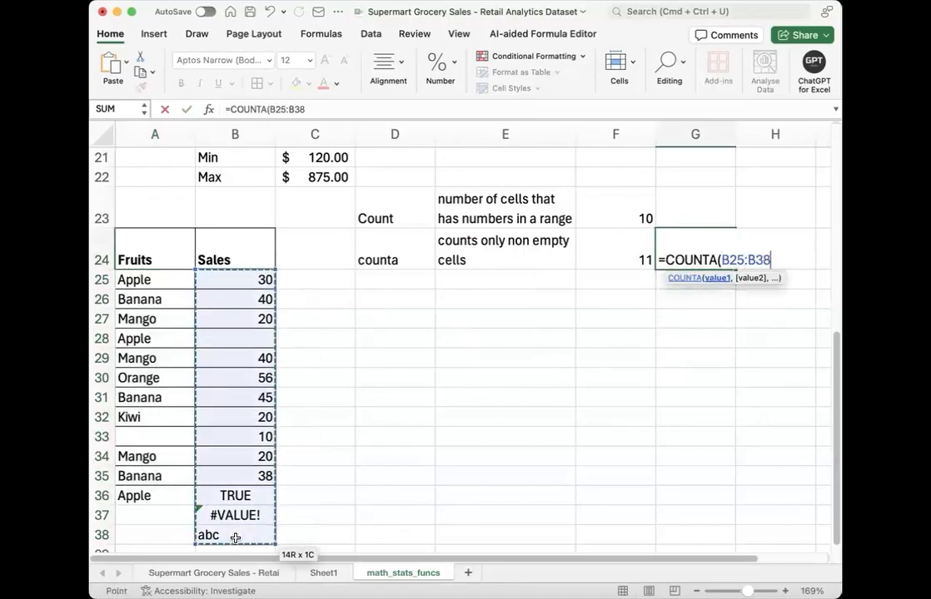
key(Return)
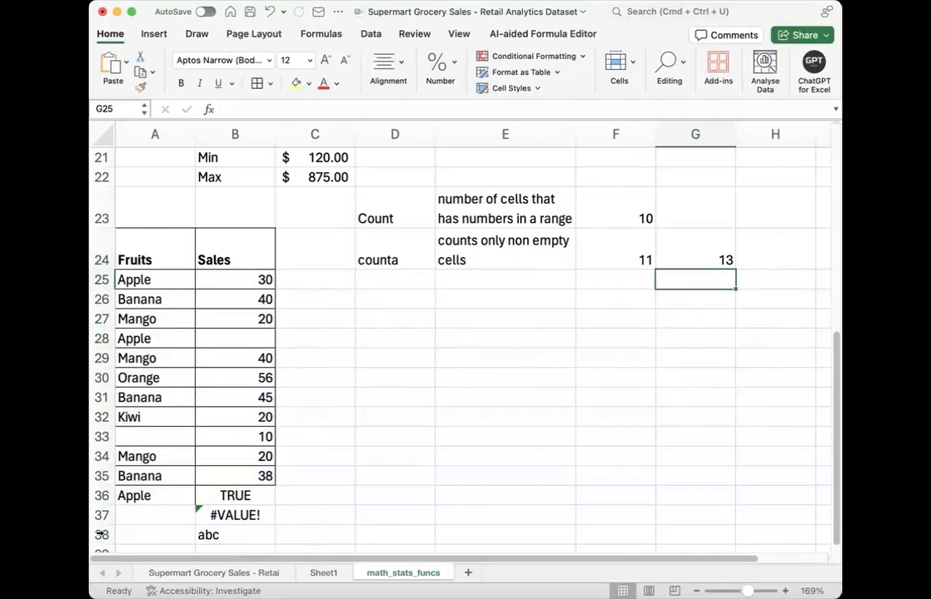
Step: Examine the Sales cells B25:B38, including the blank, logical, error and text cells, against the COUNTA result
click(242, 341)
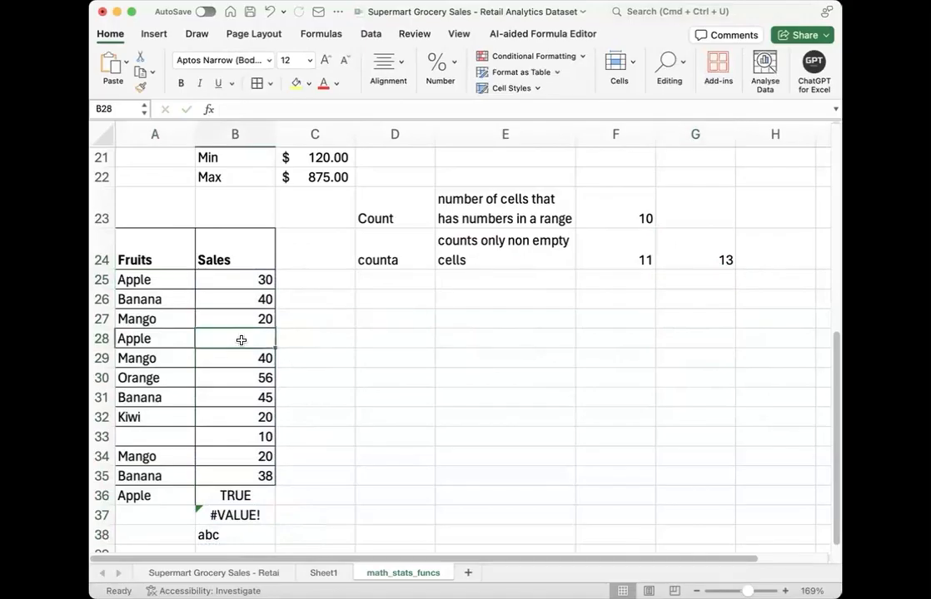
drag(245, 278, 246, 337)
drag(244, 458, 243, 502)
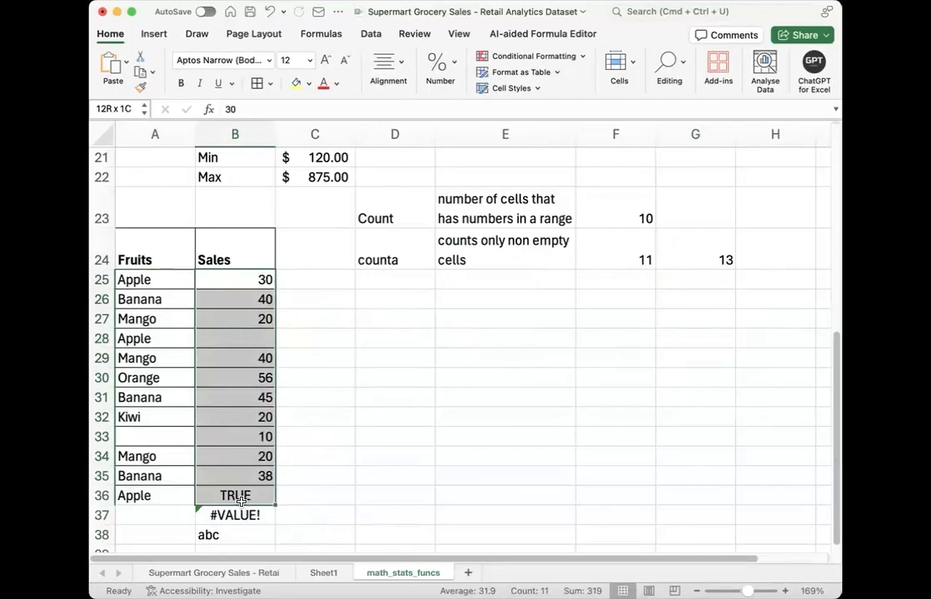
drag(241, 500, 241, 530)
click(374, 471)
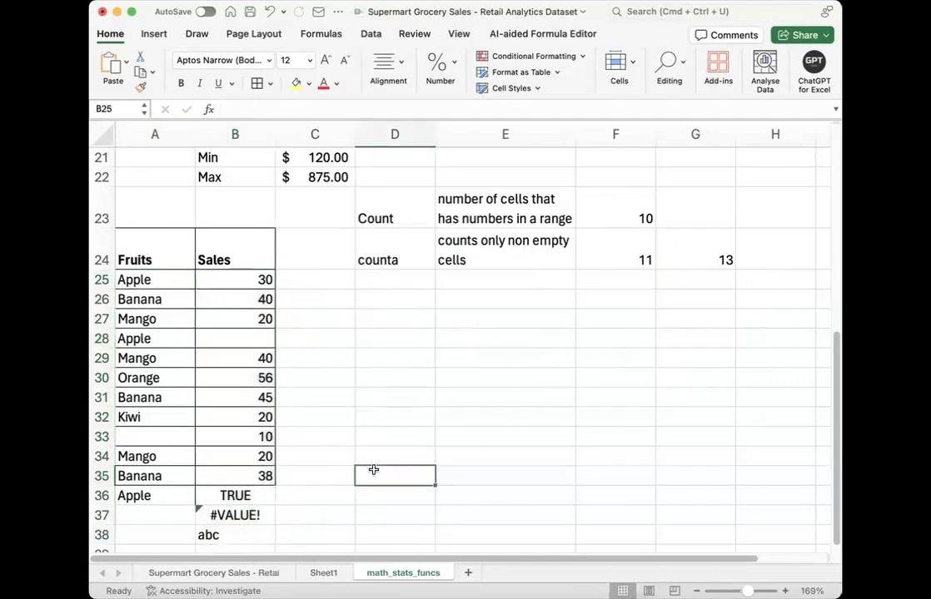
click(391, 285)
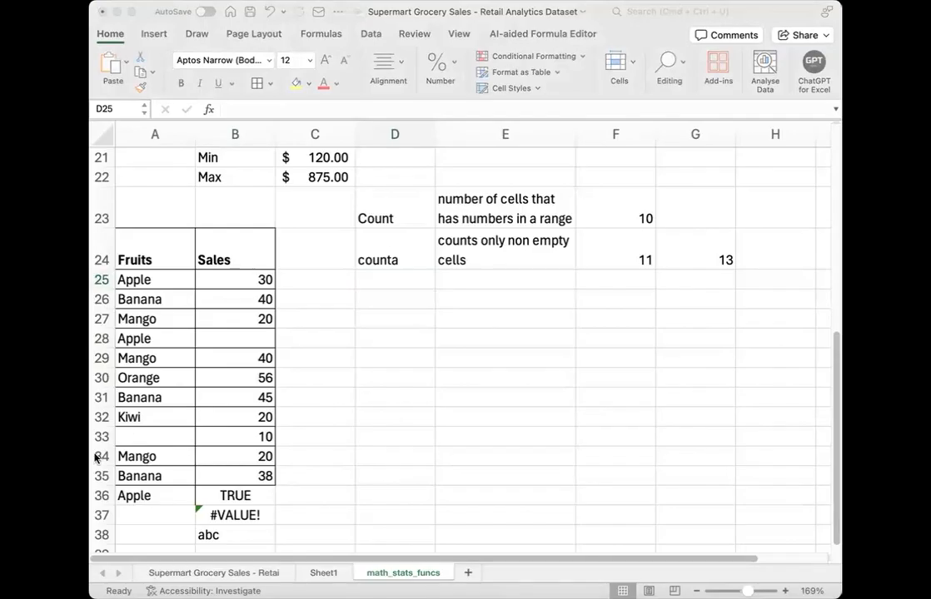
Step: Clear the text in B38 and check the COUNTA result in G24
scroll(286, 465, down, 2)
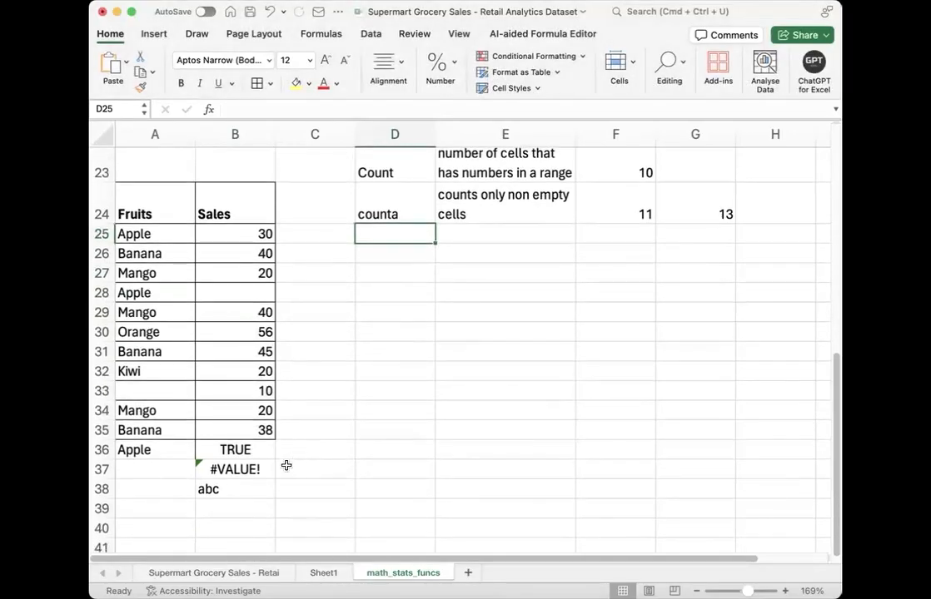
double_click(238, 489)
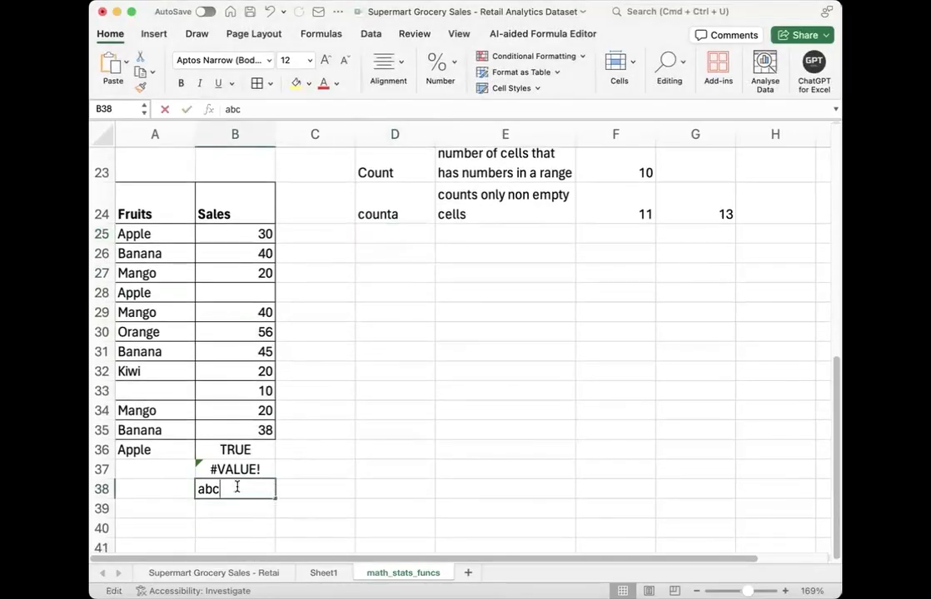
double_click(208, 489)
key(BackSpace)
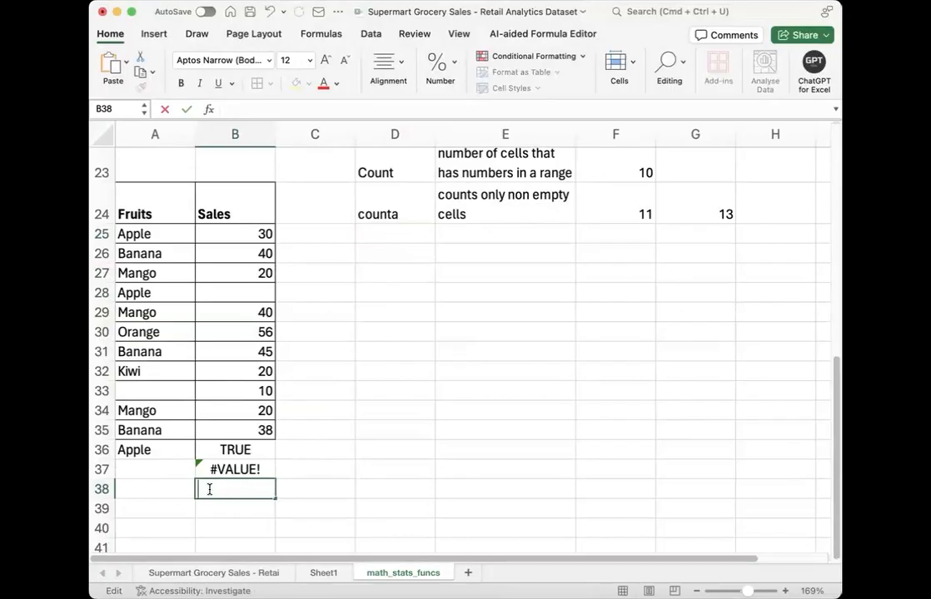
key(Return)
click(209, 490)
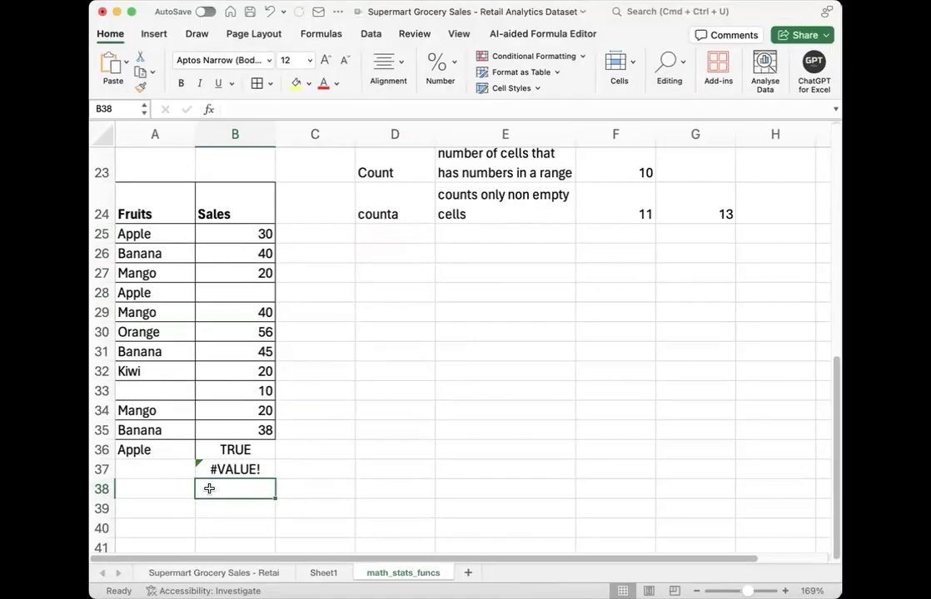
double_click(209, 489)
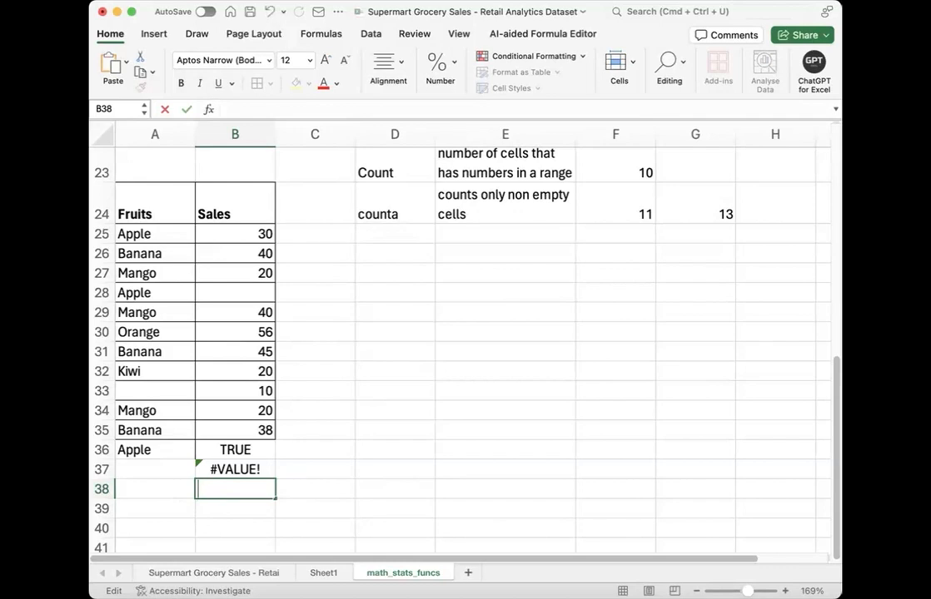
key(Return)
click(708, 212)
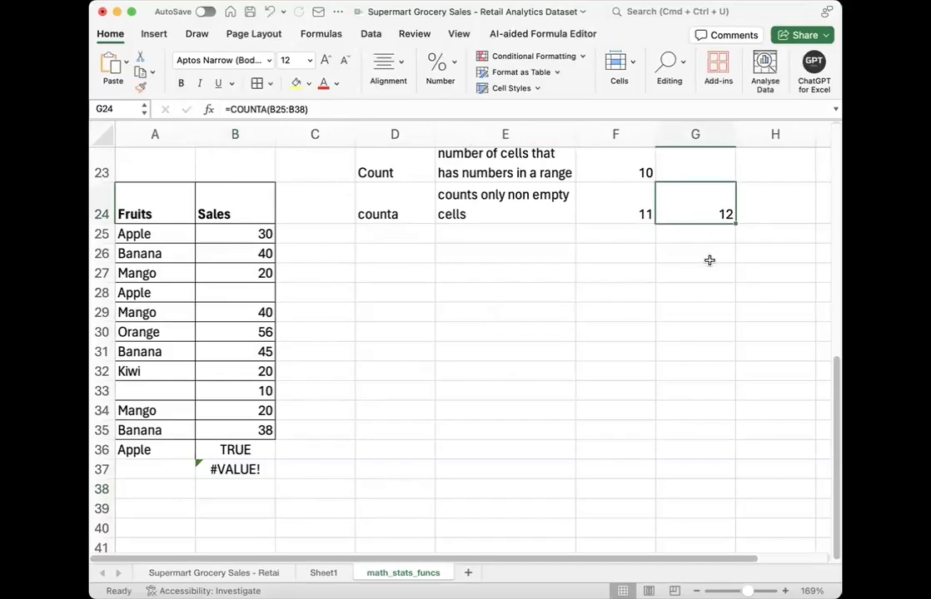
Step: Enter the text aabc in the empty cell B38 below the error value
click(205, 491)
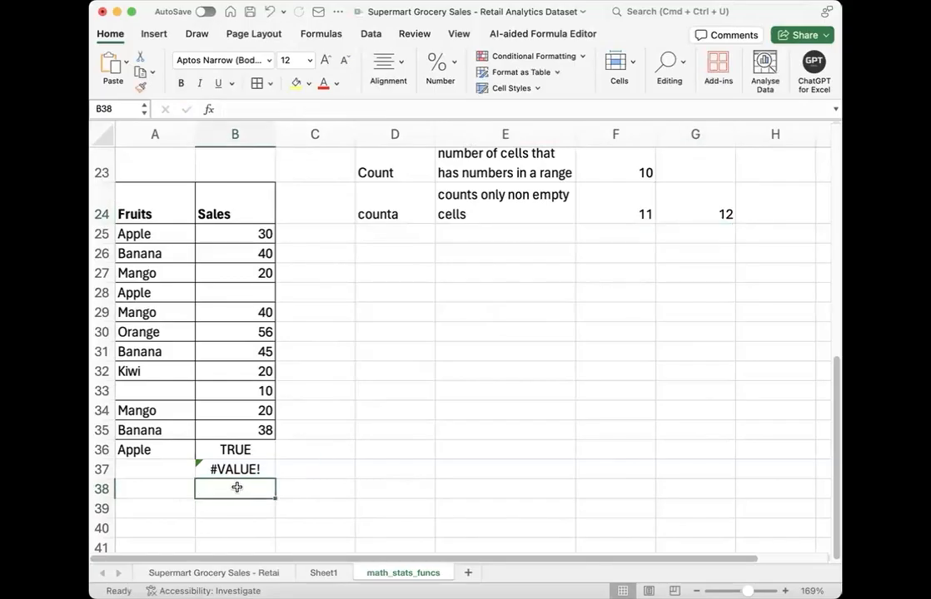
text(aabc)
key(Return)
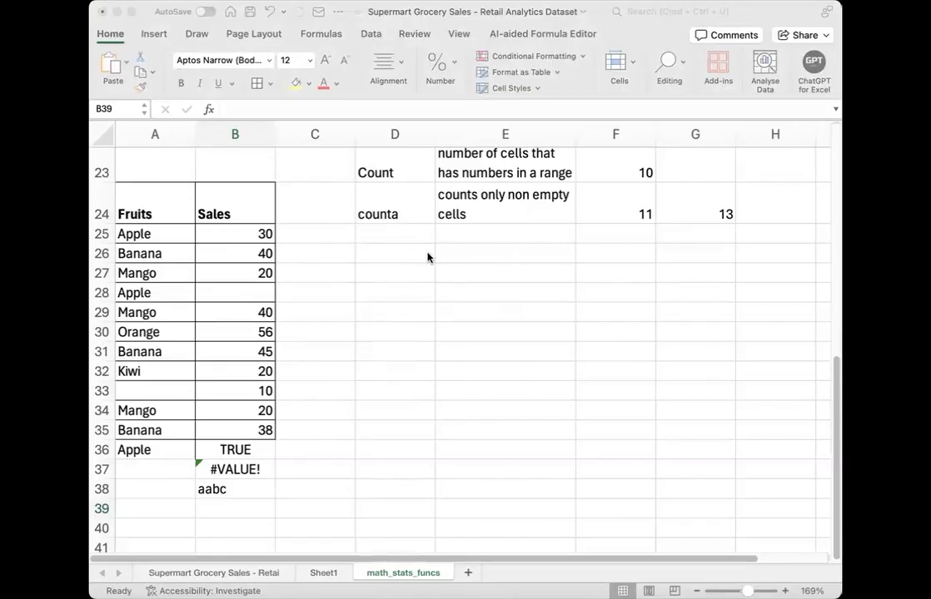
Step: Enter the label countif in D25, below the counta label
click(399, 236)
click(402, 228)
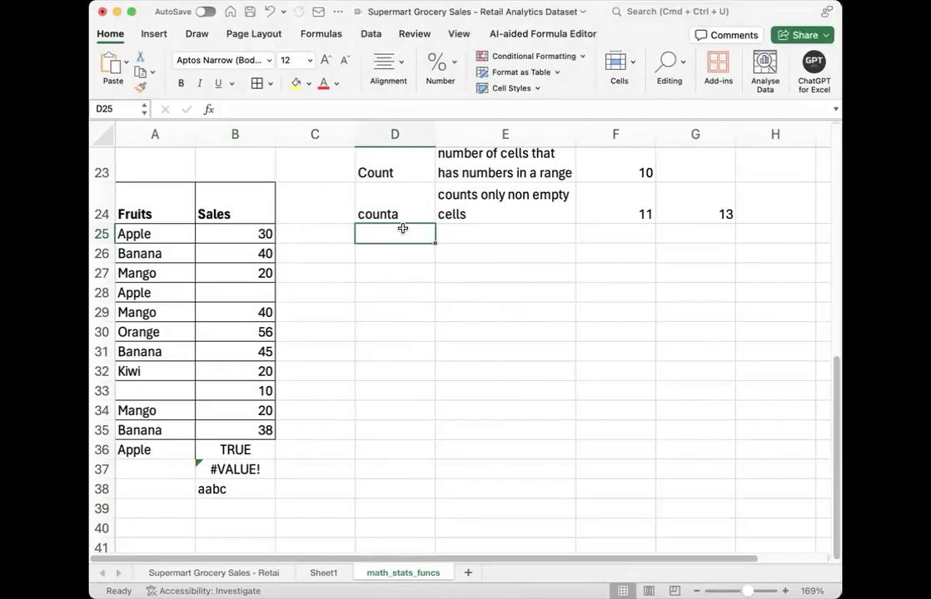
text(c)
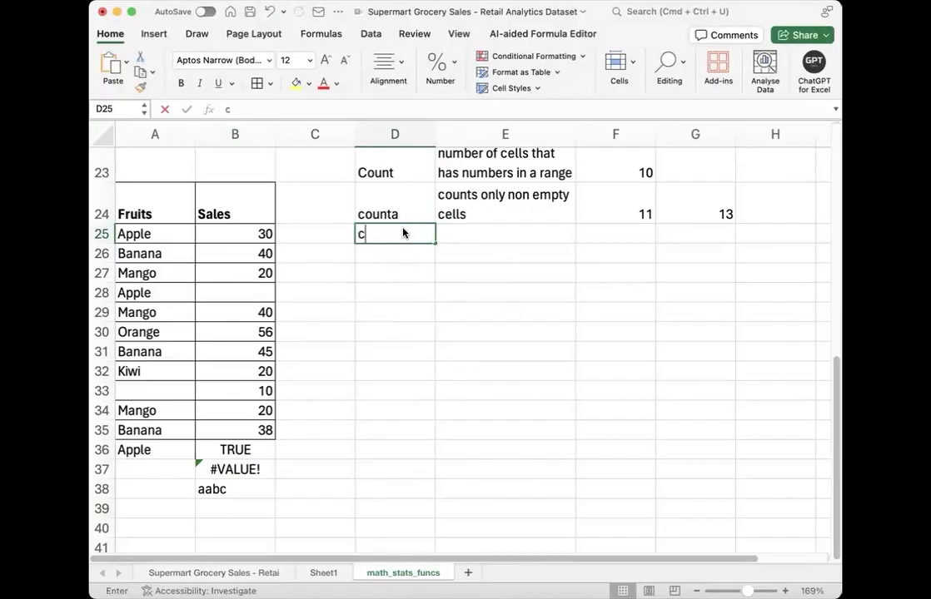
text(ountif)
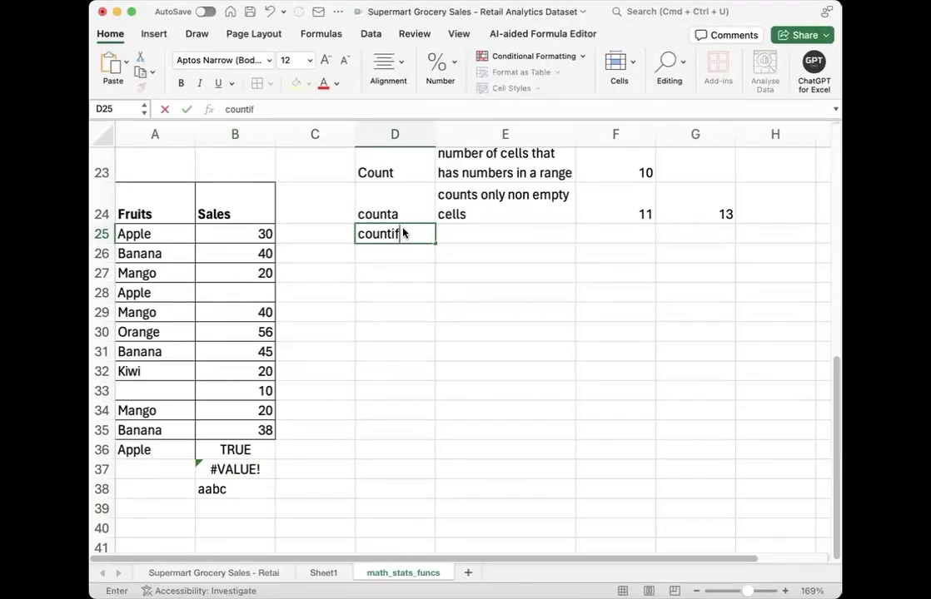
key(Tab)
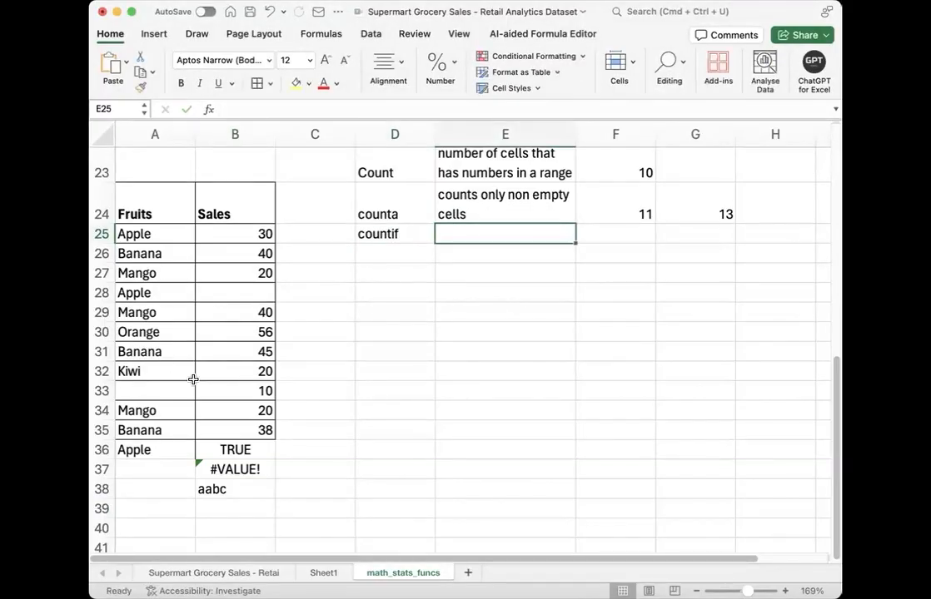
Step: Enter the description "counts cells that meet a specific condition" in E25
text(counts cells y)
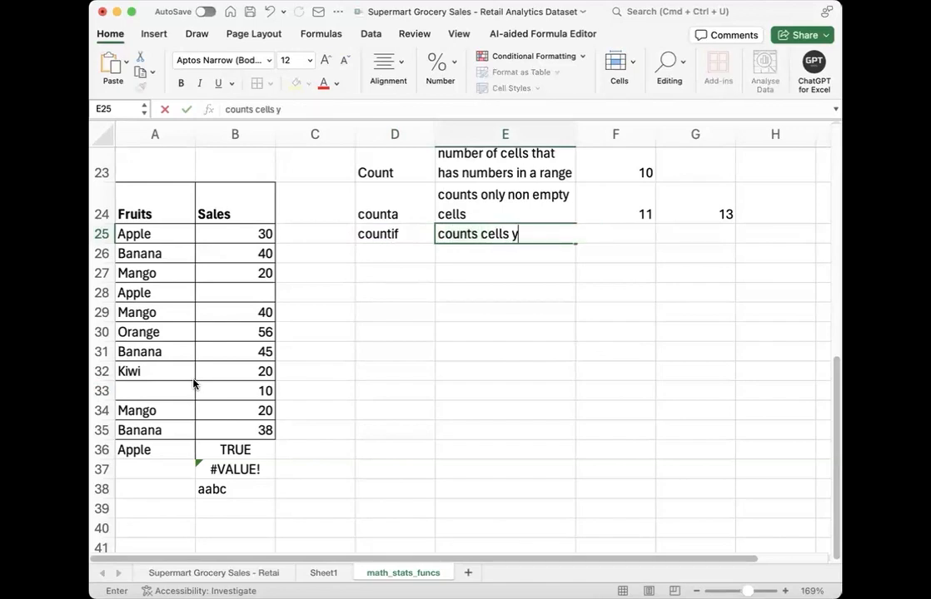
key(BackSpace)
text(that meet a spe)
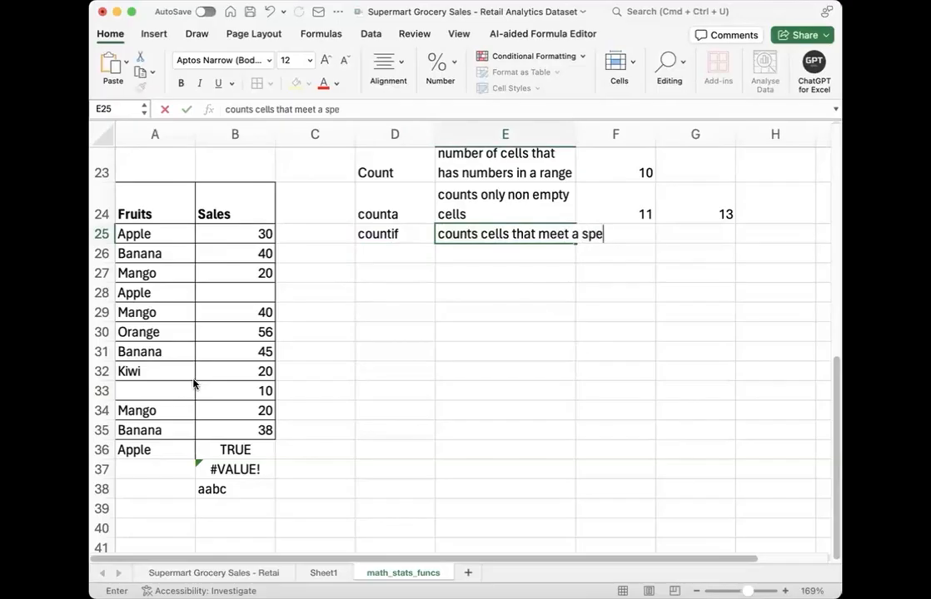
text(cific conf)
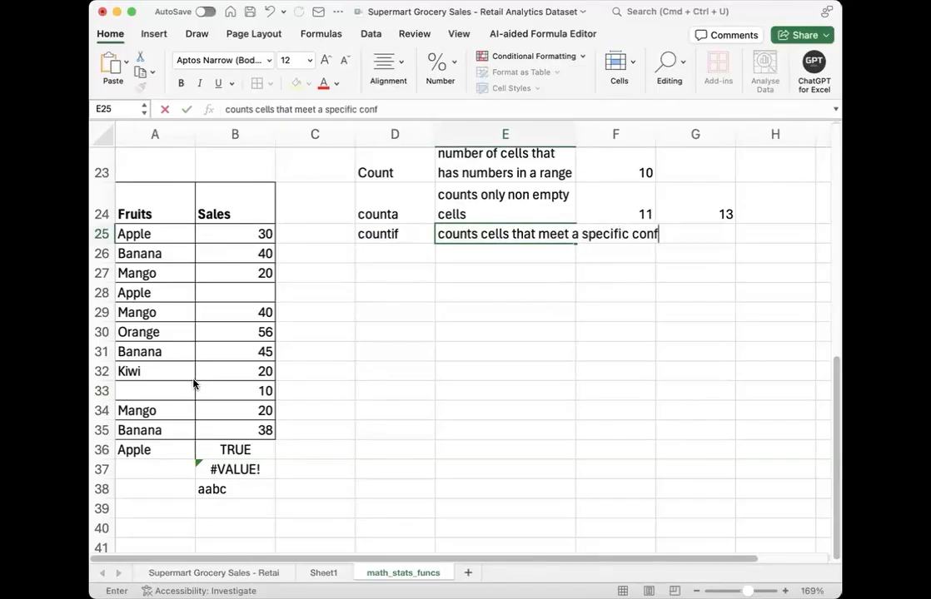
key(BackSpace)
text(dition)
key(Return)
Step: Wrap the countif description text in E25
click(483, 235)
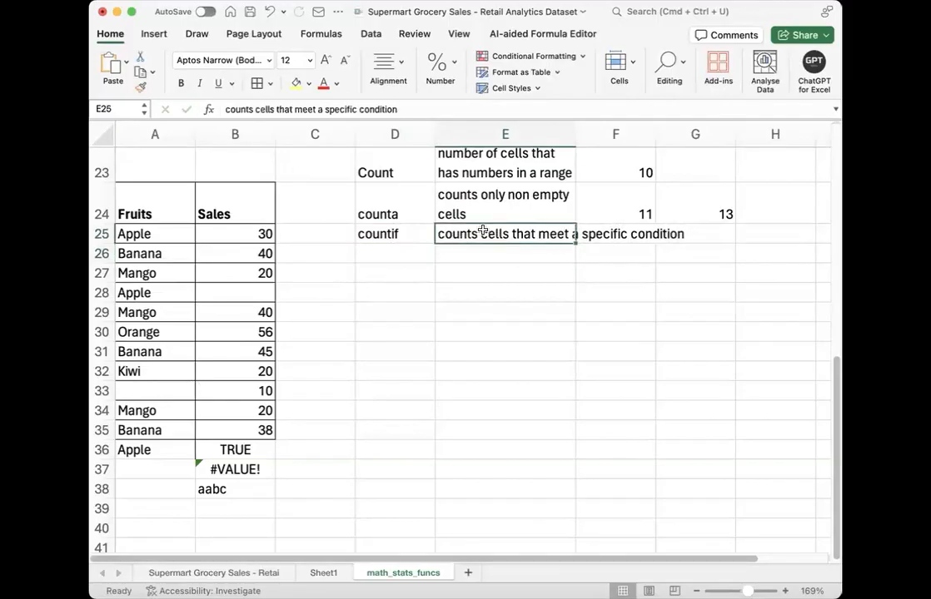
click(388, 71)
click(441, 101)
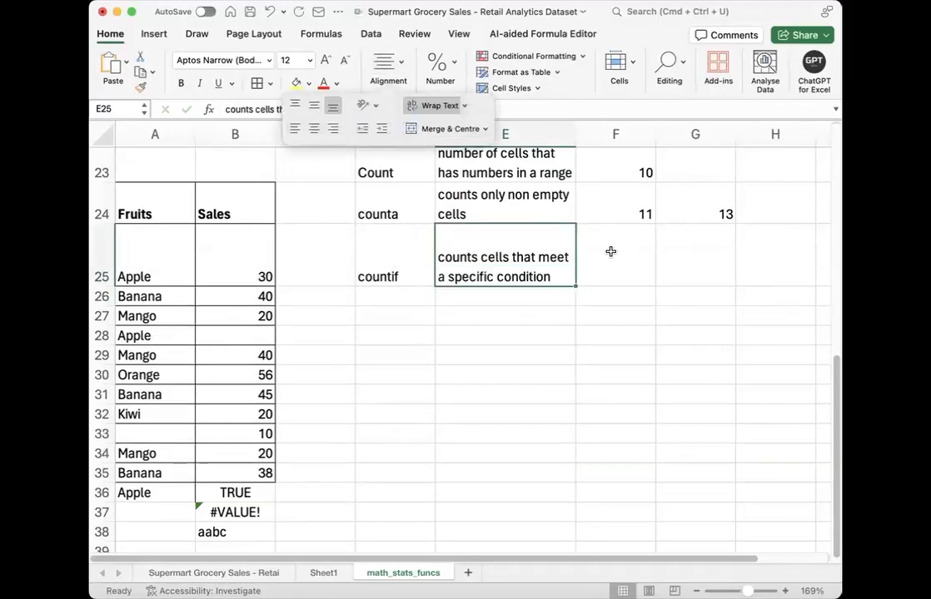
Step: Enter a COUNTIF formula in F25 for the Sales range B25:B38 with empty quotation marks as the criterion
click(612, 254)
text(=cou)
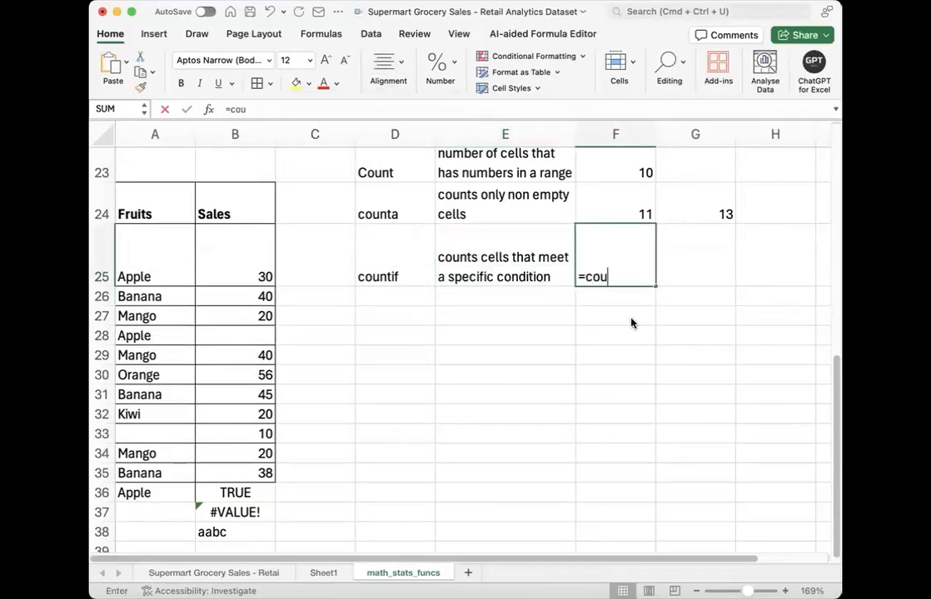
key(Tab)
drag(250, 270, 250, 535)
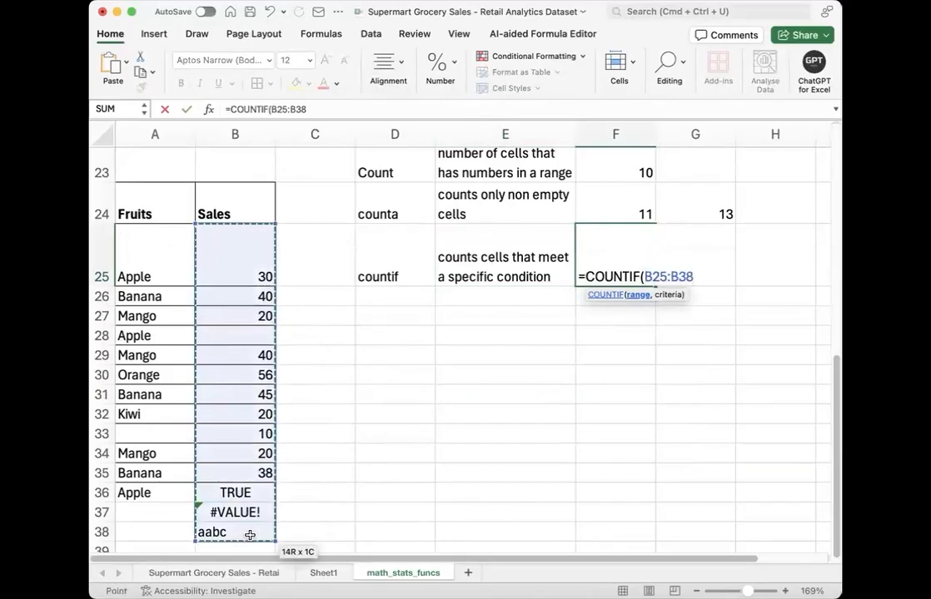
text(,)
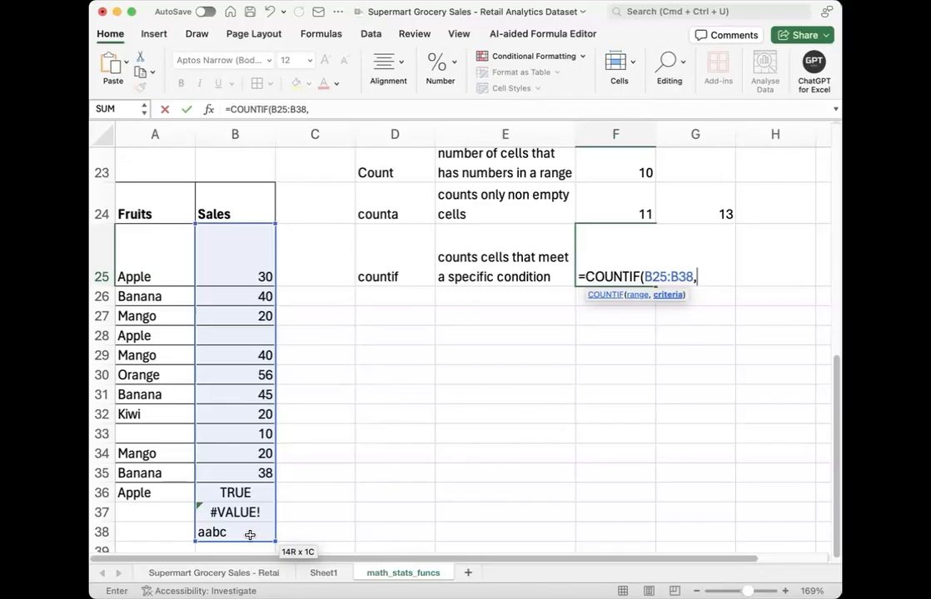
text(""))
key(shift+Tab)
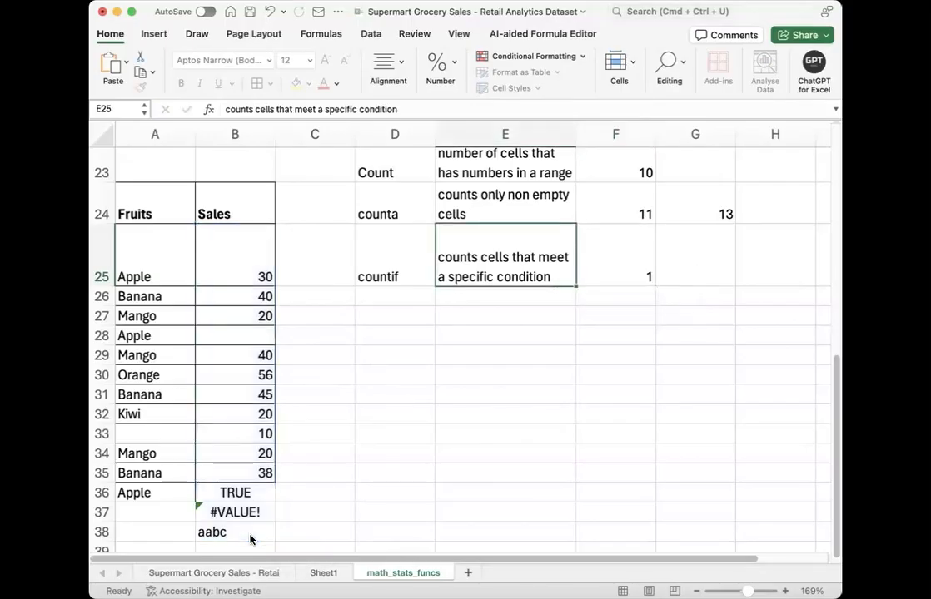
Step: Set the criterion of the COUNTIF formula in F25 to ">30"
double_click(629, 240)
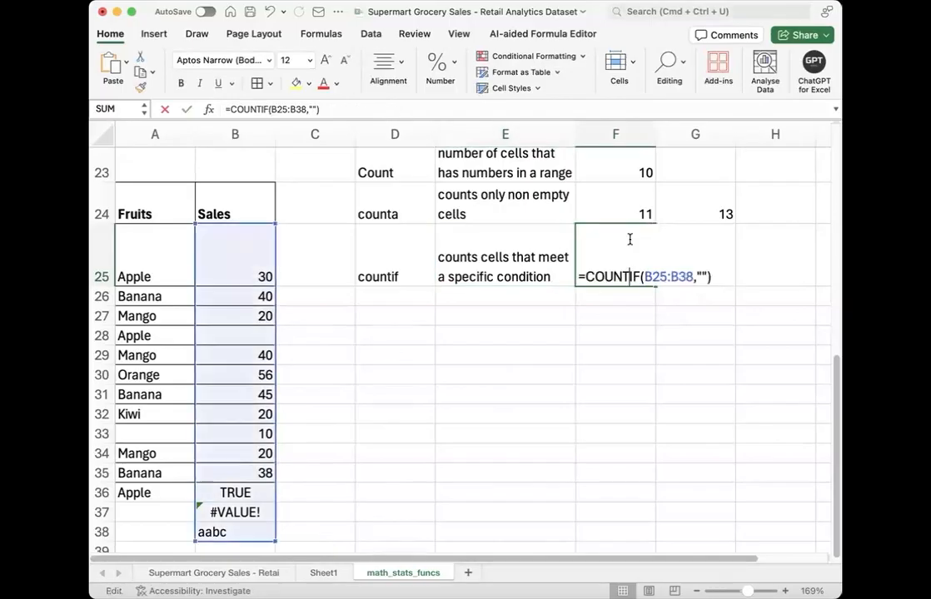
click(702, 276)
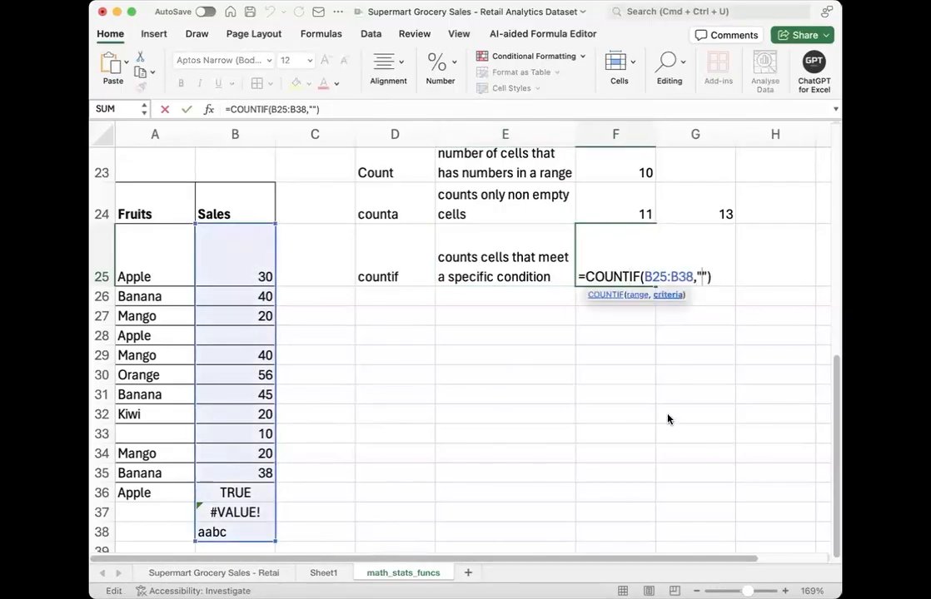
text(>30)
key(Return)
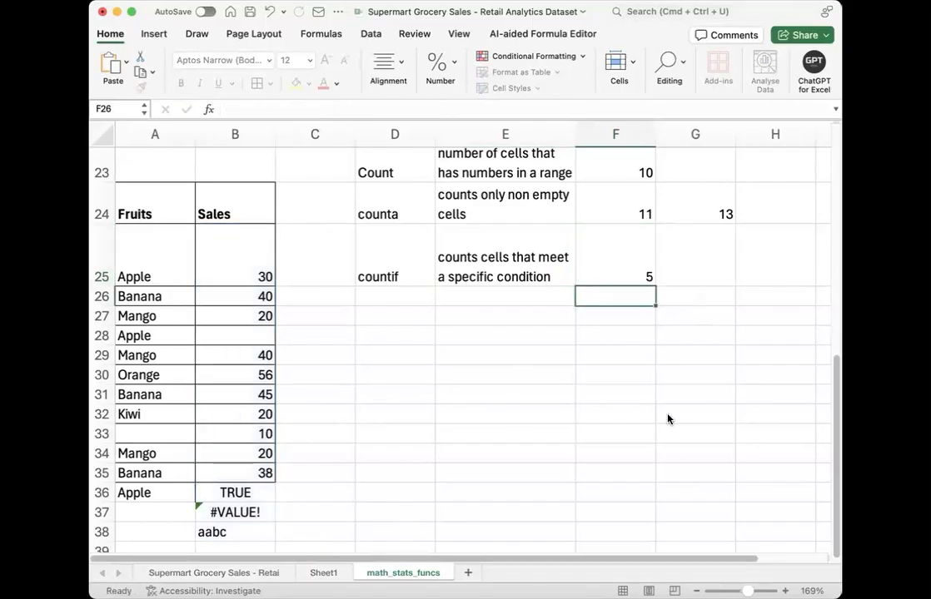
Step: Examine the COUNTIF formula in F25 and check which Sales cells are greater than 30
click(646, 272)
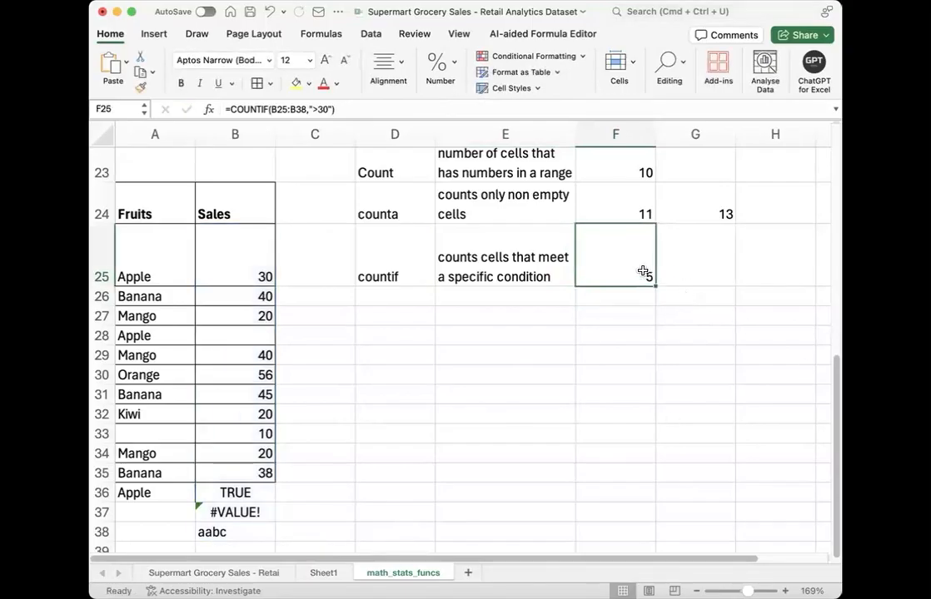
click(250, 248)
click(238, 307)
click(238, 299)
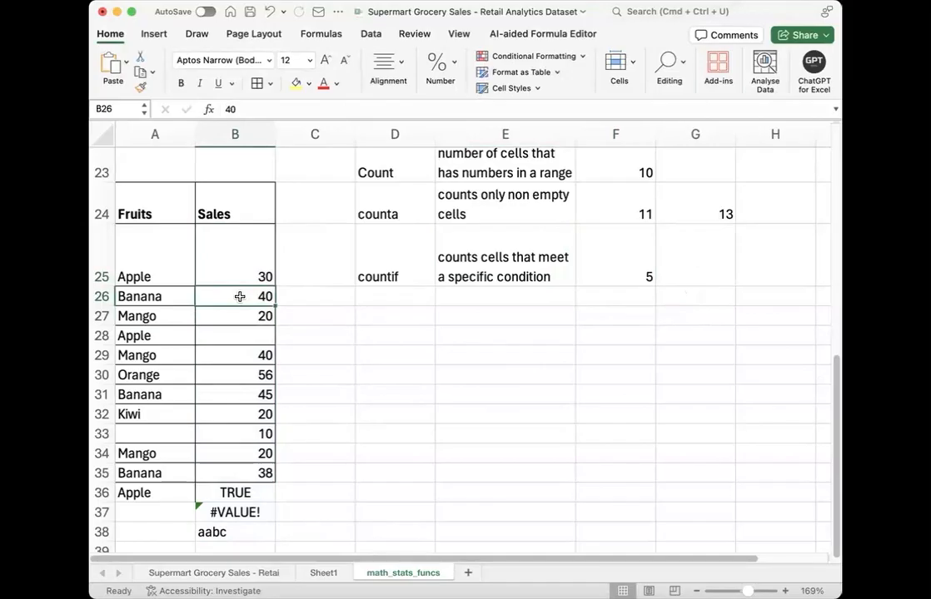
click(239, 360)
click(239, 374)
click(239, 395)
click(244, 473)
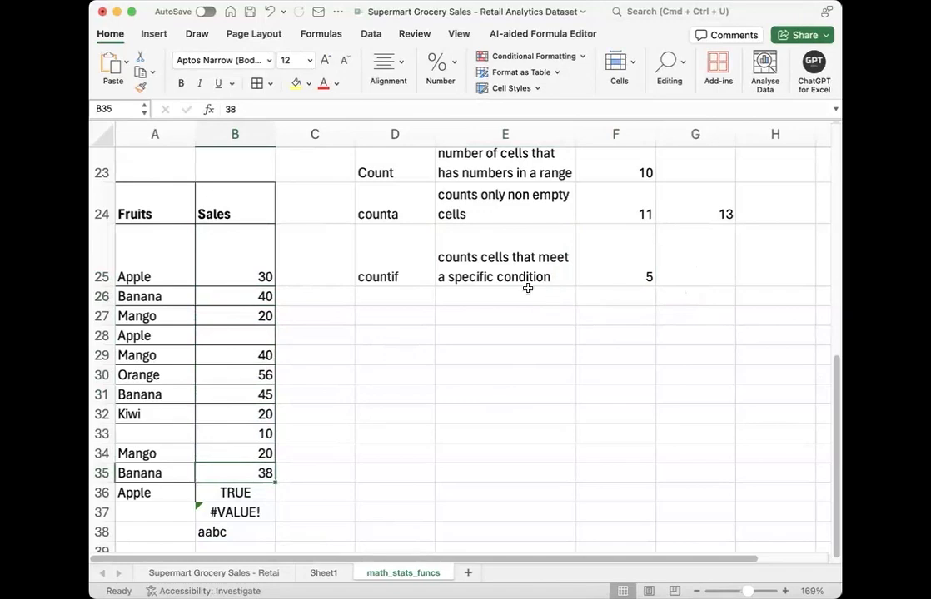
click(456, 320)
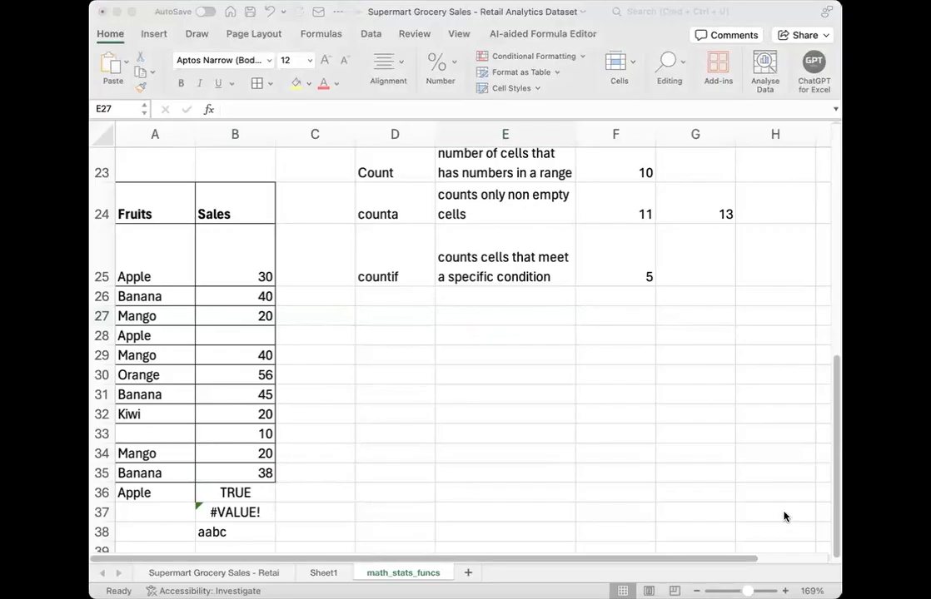
Step: Start a COUNTIF formula in G25 for the Fruits range A25:A36 with empty quotation marks as the criterion
click(607, 277)
click(628, 268)
click(688, 274)
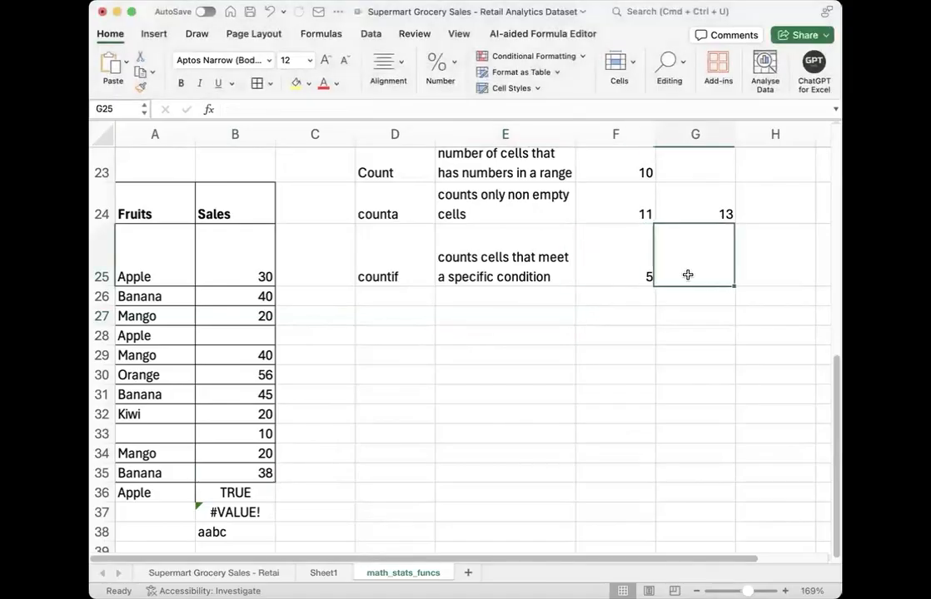
text(=coun)
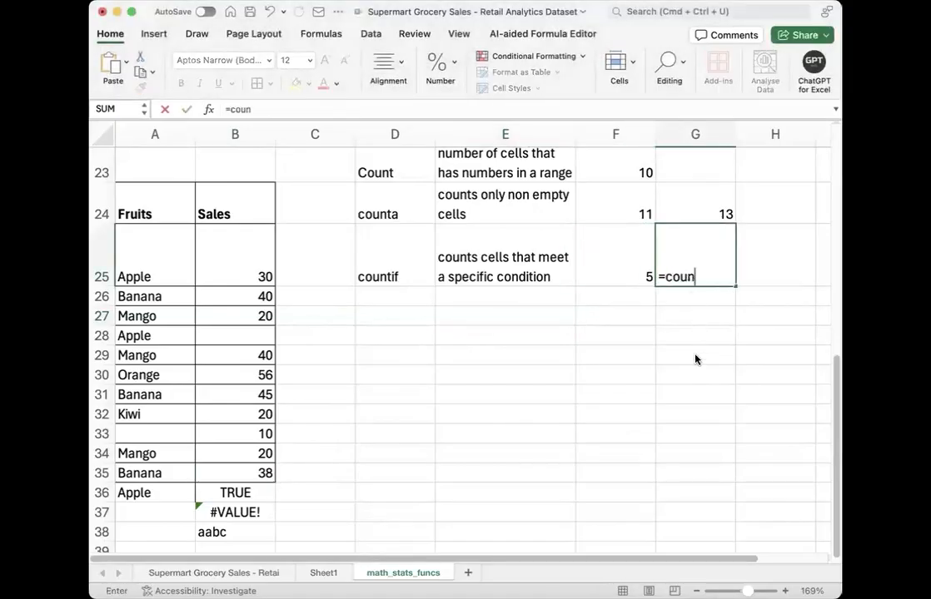
text(TIF()
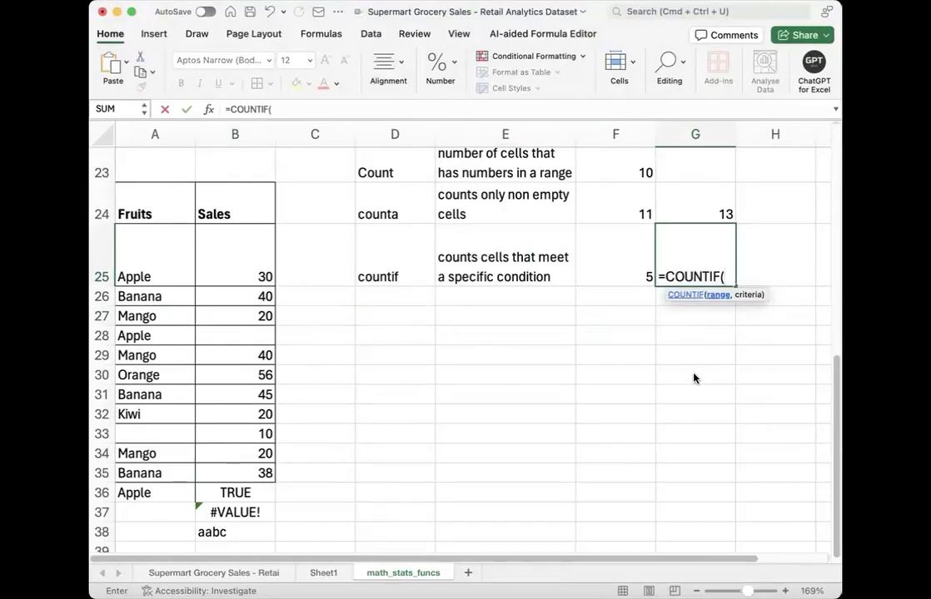
click(173, 273)
drag(164, 380, 159, 497)
text(,)
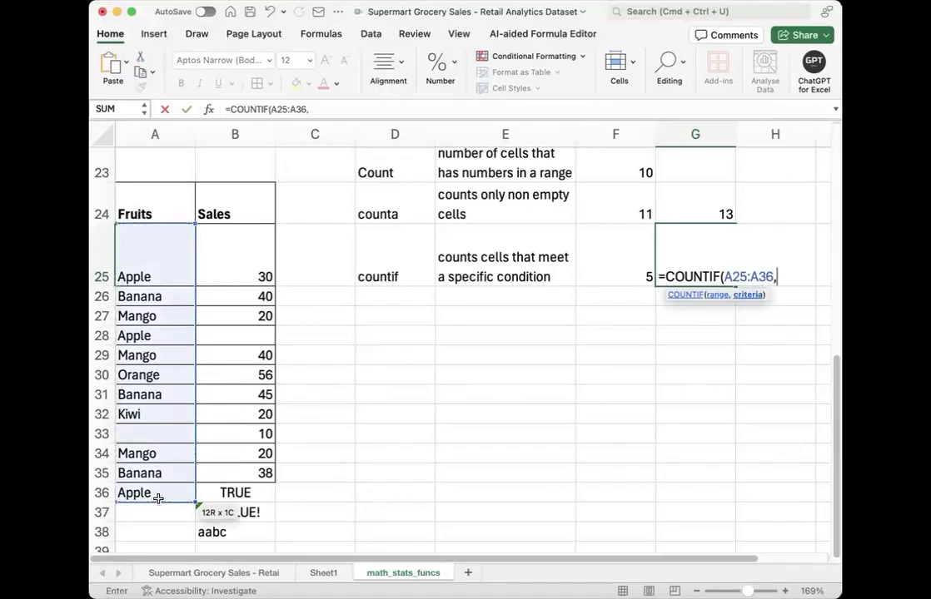
text("")
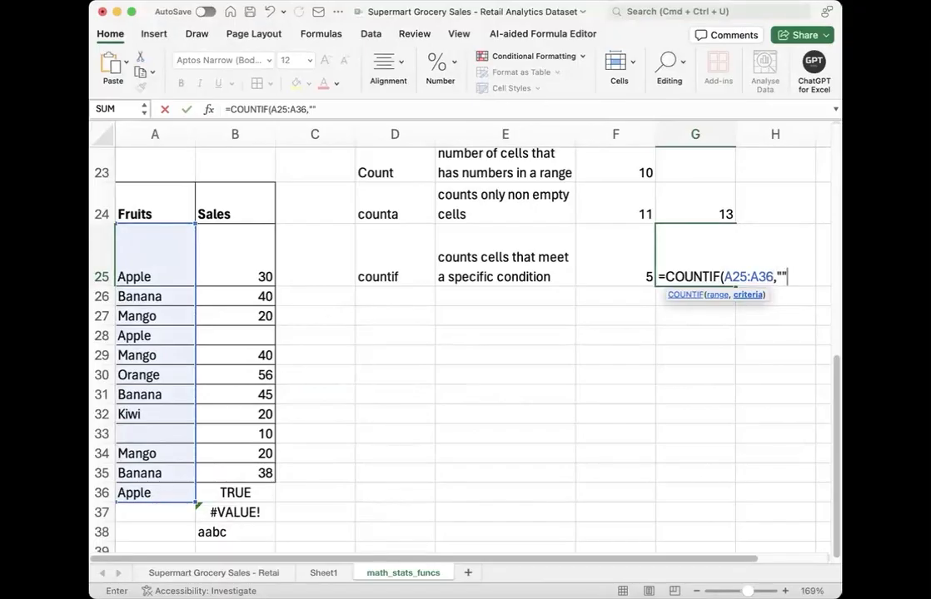
key(super+Tab)
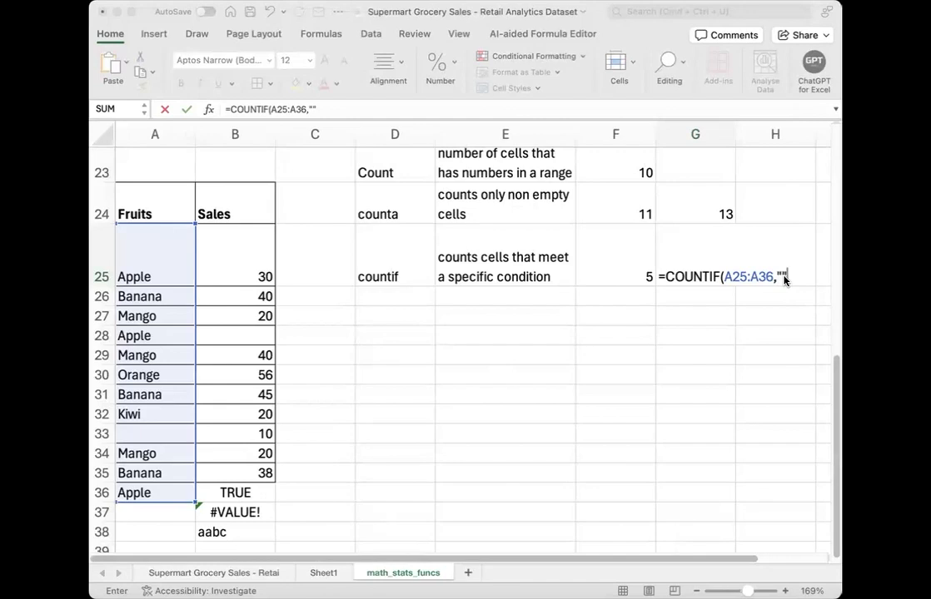
Step: Complete the COUNTIF formula in G25 with "A*" as the criterion and a closing parenthesis
click(617, 110)
text())
key(Left)
key(Left)
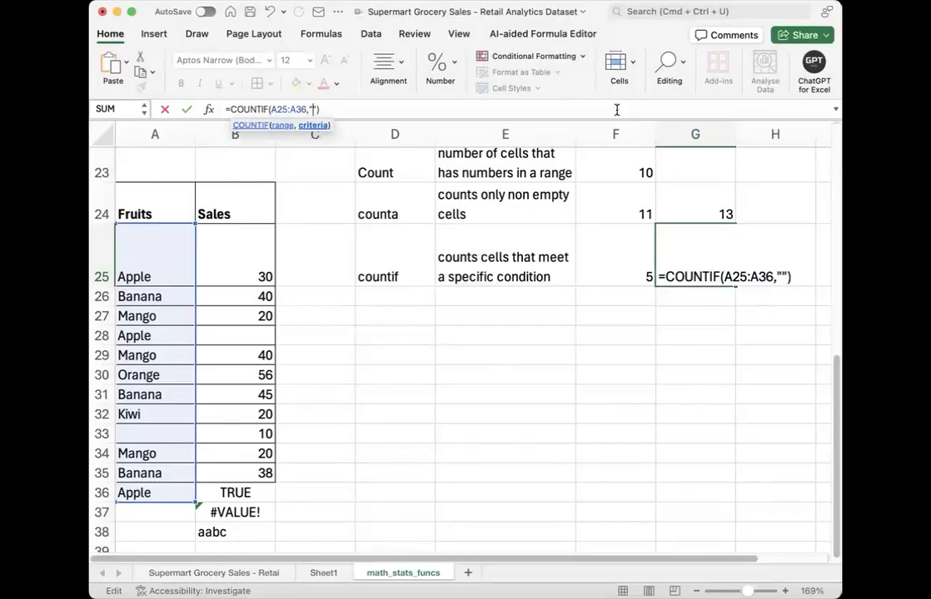
text(A*)
key(Return)
Step: Examine the COUNTIF formula in G25 and check which Fruits cells start with A
click(713, 272)
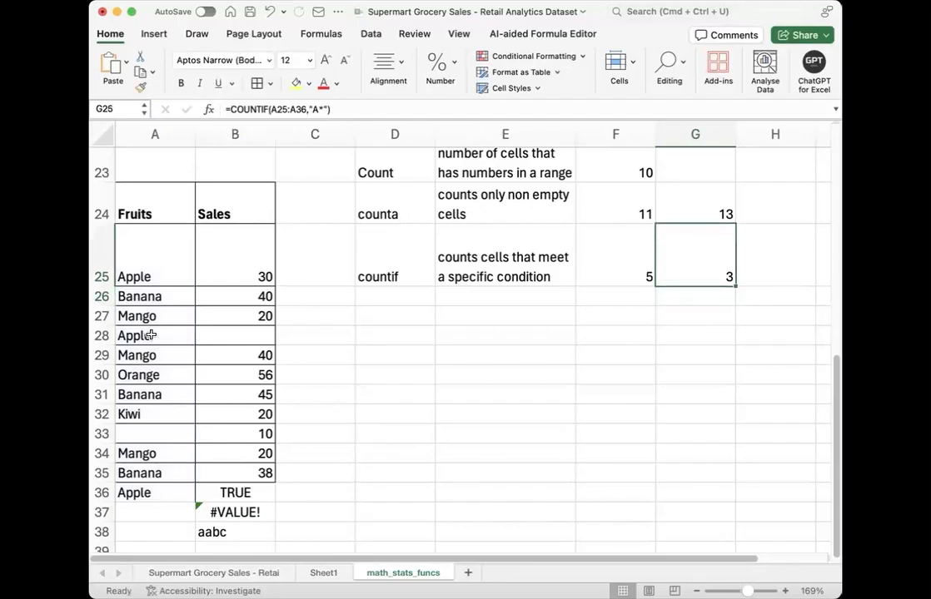
click(148, 279)
click(131, 336)
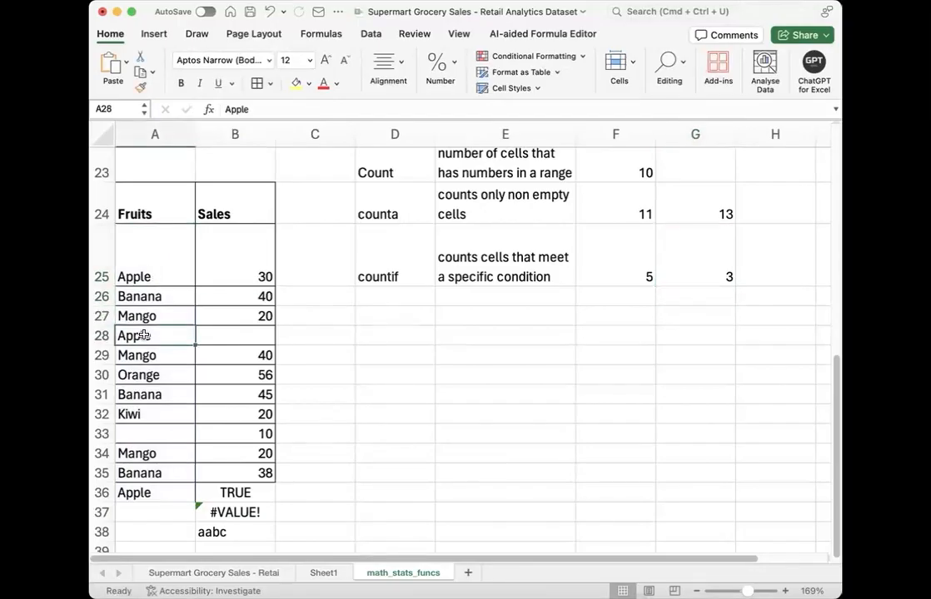
click(129, 494)
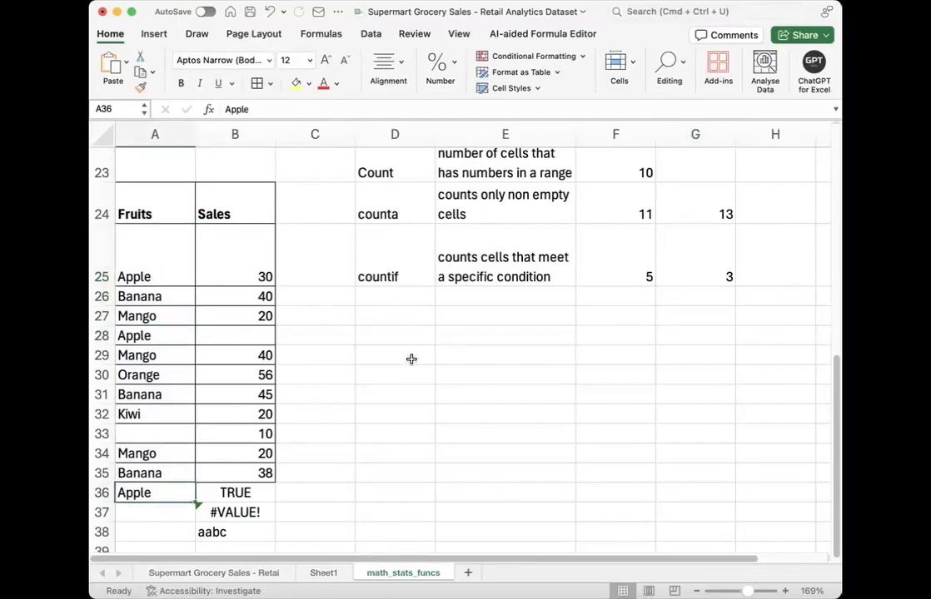
click(587, 295)
click(379, 297)
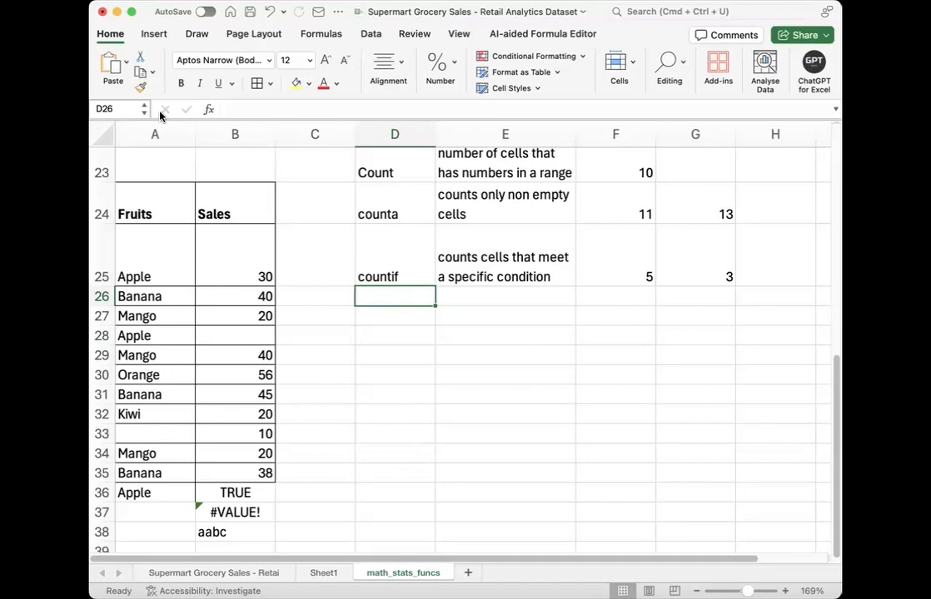
click(695, 262)
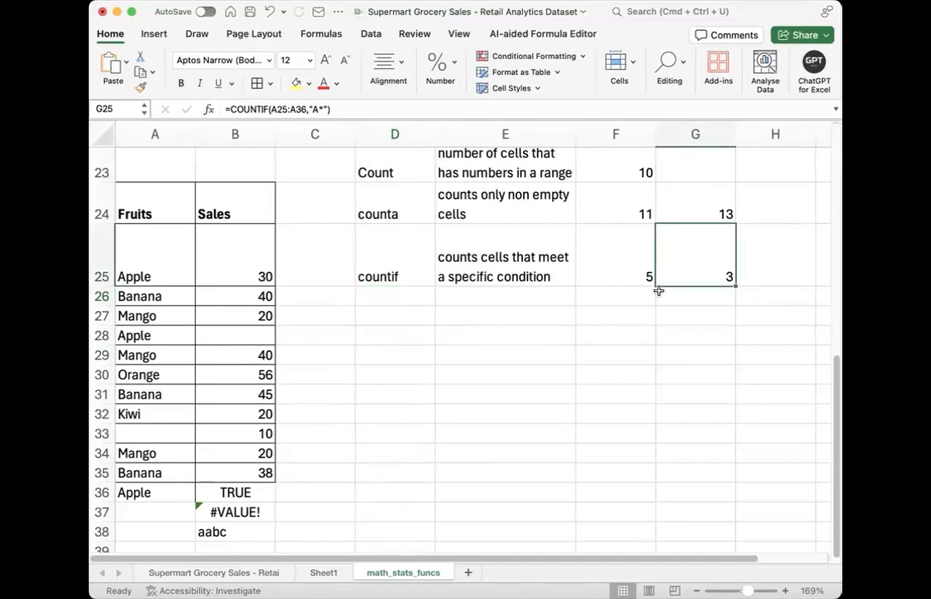
click(546, 332)
click(390, 298)
click(389, 316)
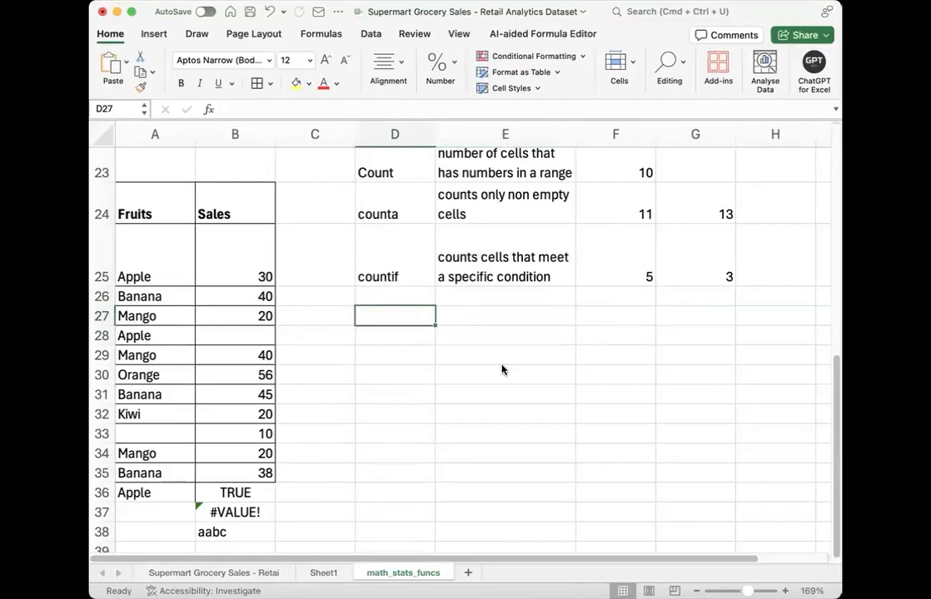
click(612, 261)
click(518, 333)
click(402, 317)
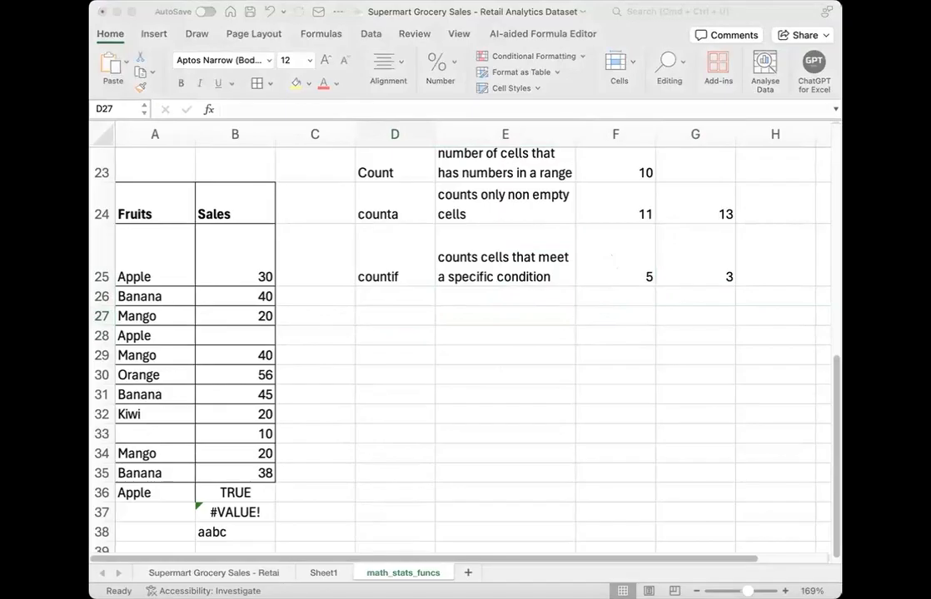
Step: Enter the label "sumif" in D26, below the countif label
click(389, 297)
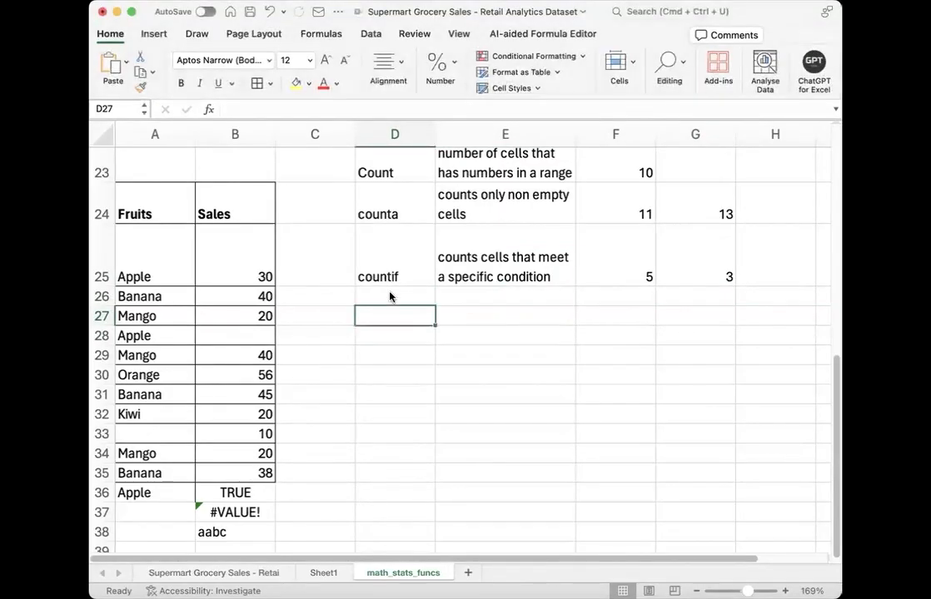
click(390, 293)
text(sumif)
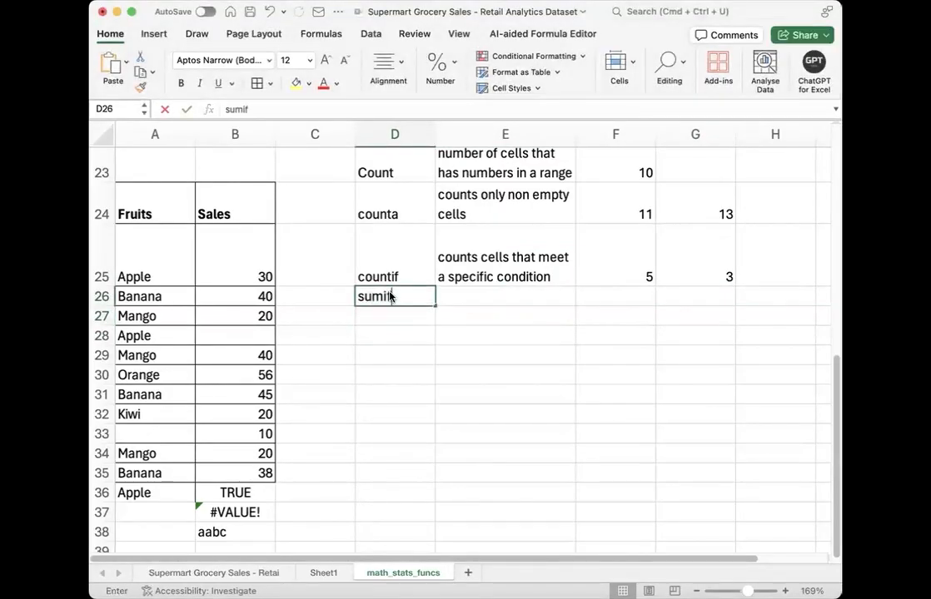
key(Tab)
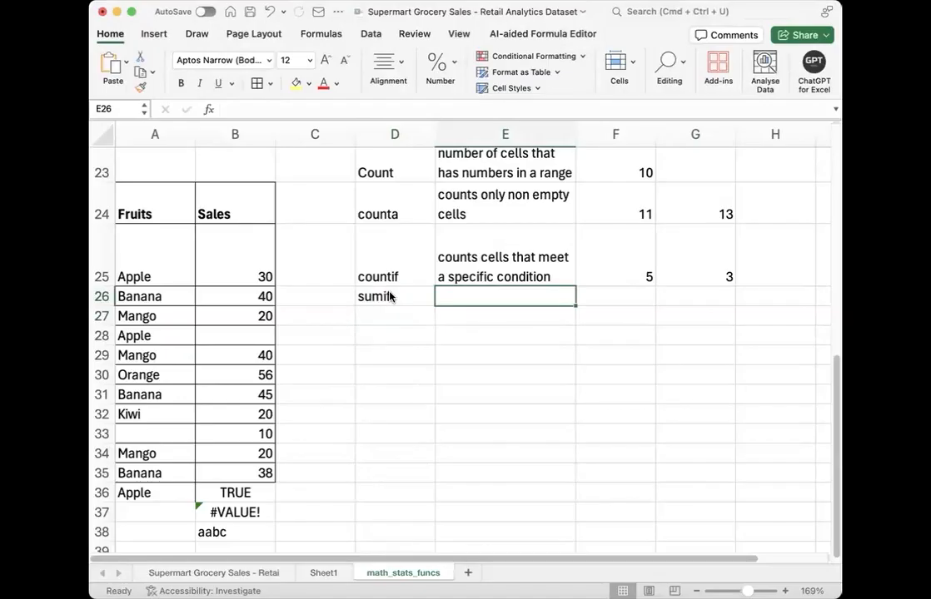
Step: Enter the description "add up numbers that meets a criteria" in E26
text(a)
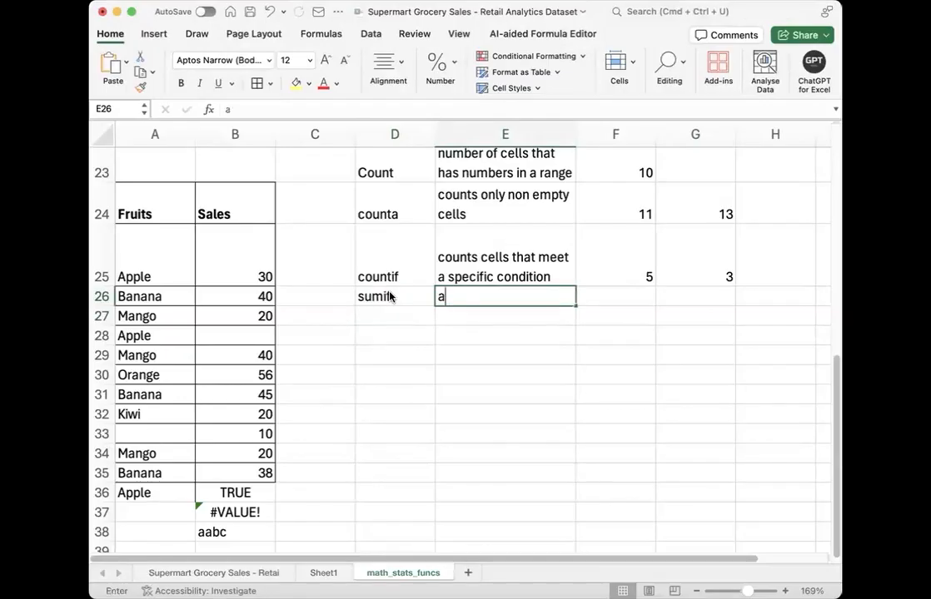
text(dds )
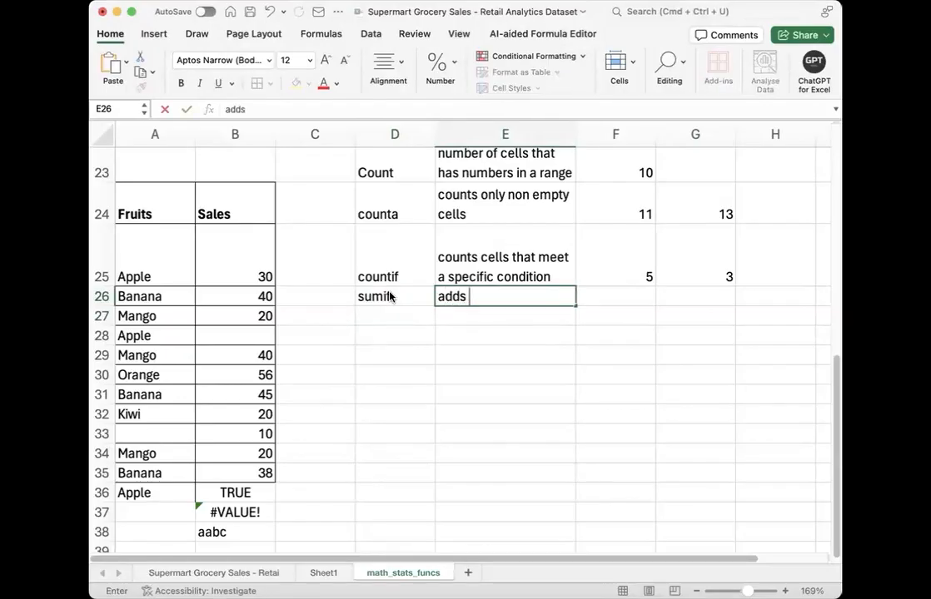
text(up numbers)
click(467, 296)
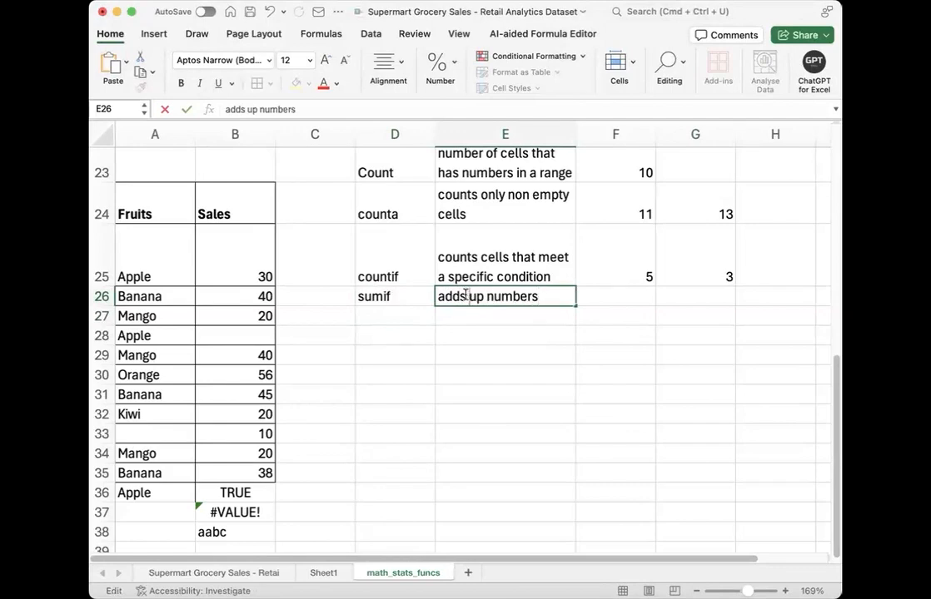
key(BackSpace)
click(541, 297)
text(th)
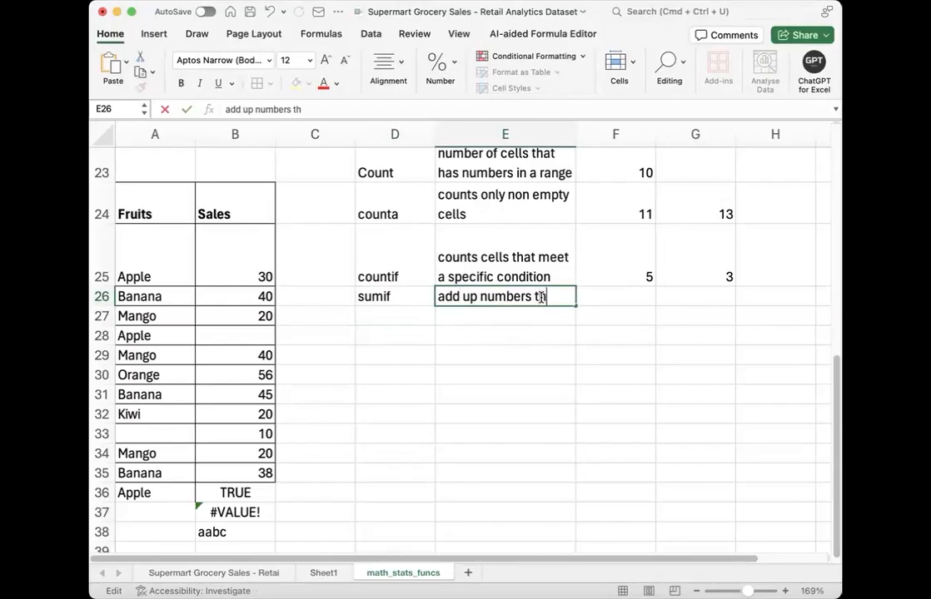
text(at meets a )
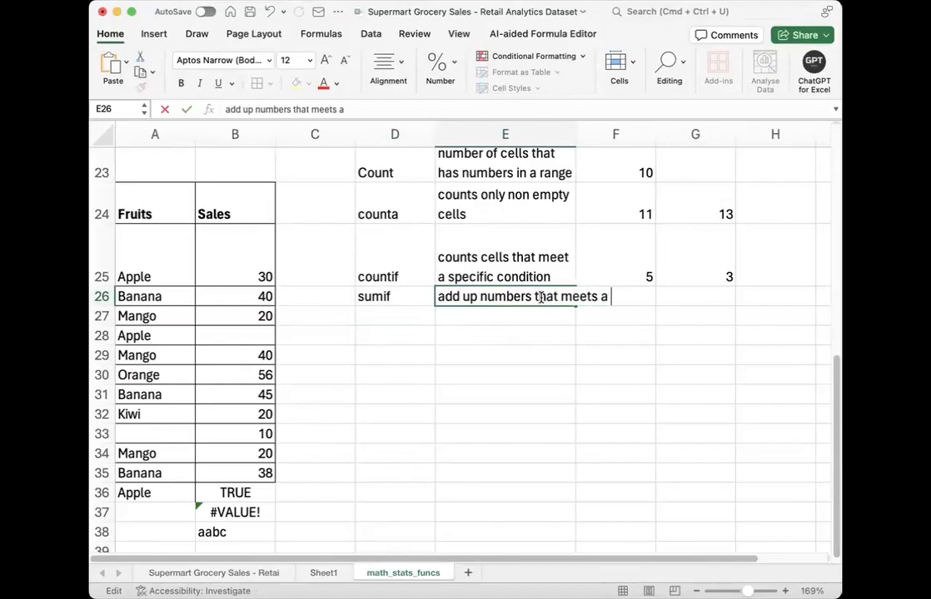
text(criteria)
key(Return)
Step: Enter a SUMIF formula in F26 for the Sales range B25:B38 with empty quotation marks as the criterion
click(599, 305)
text(=)
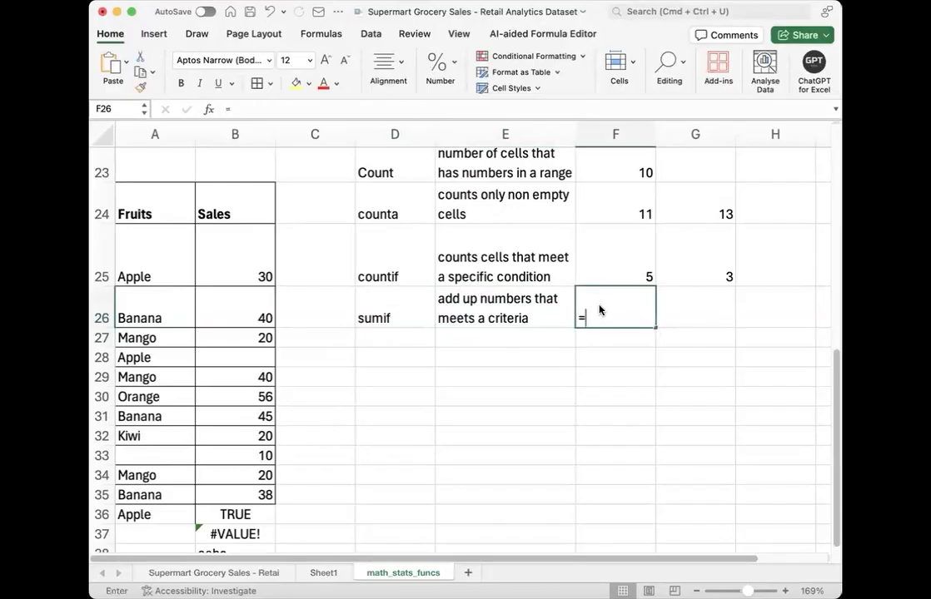
text(sumif)
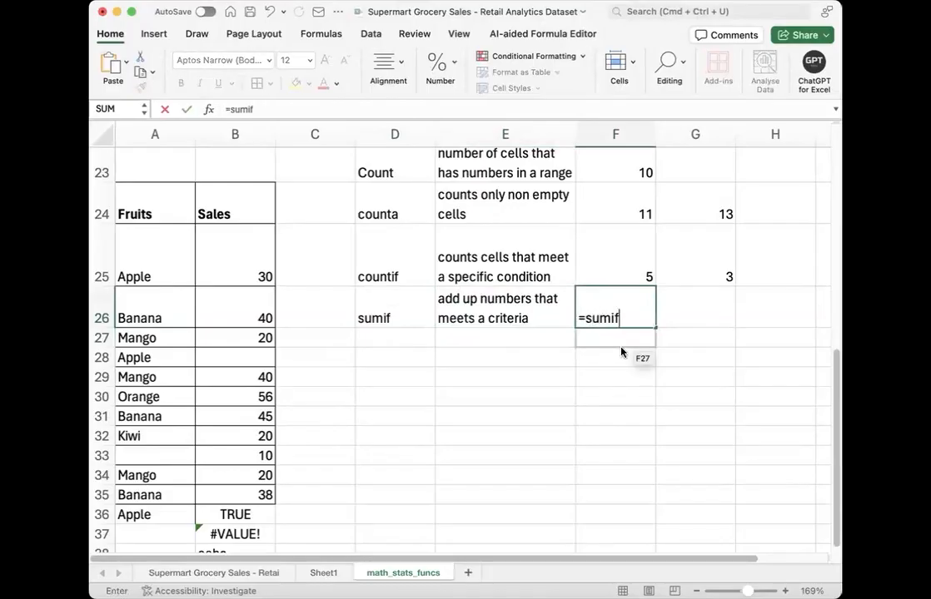
key(Tab)
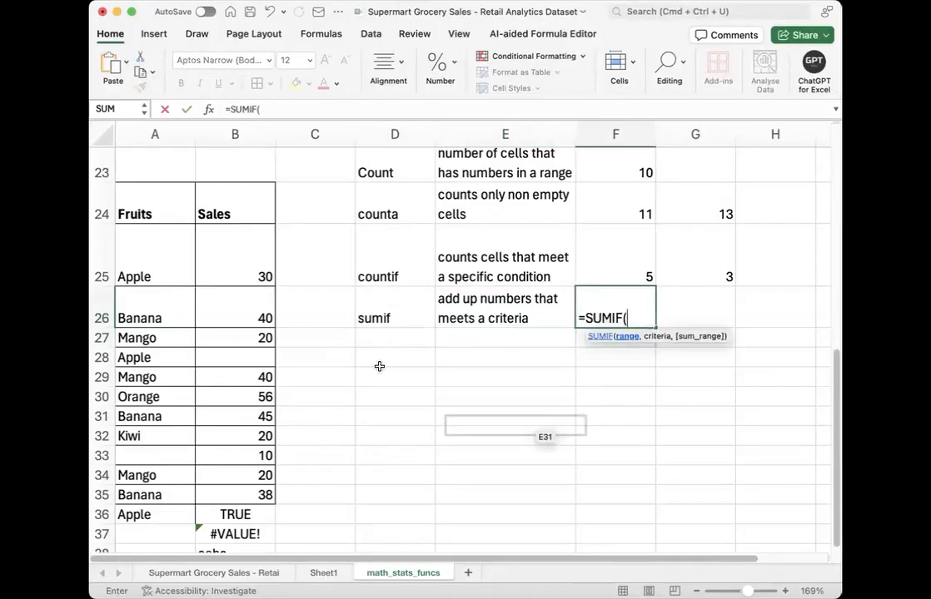
drag(248, 247, 253, 525)
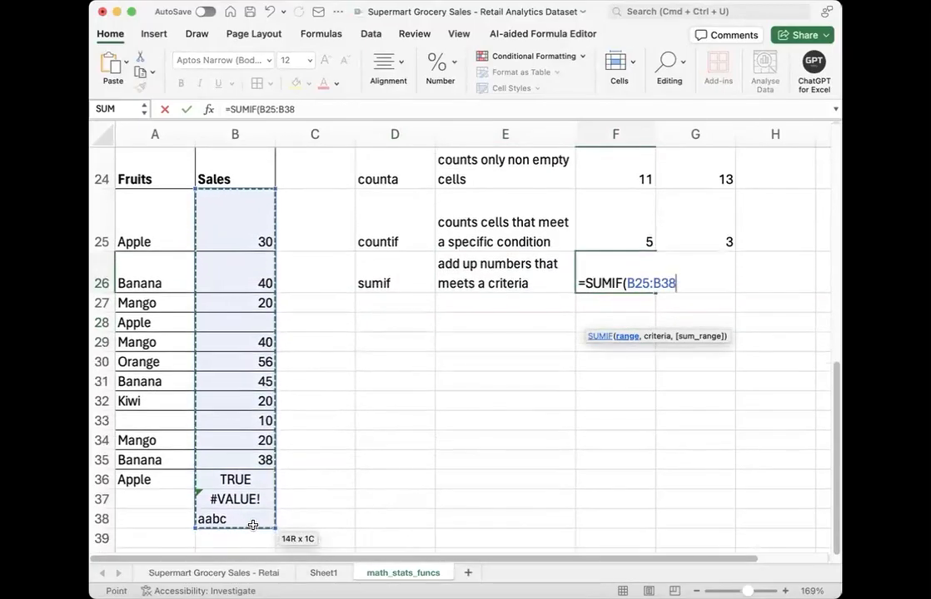
text(,)
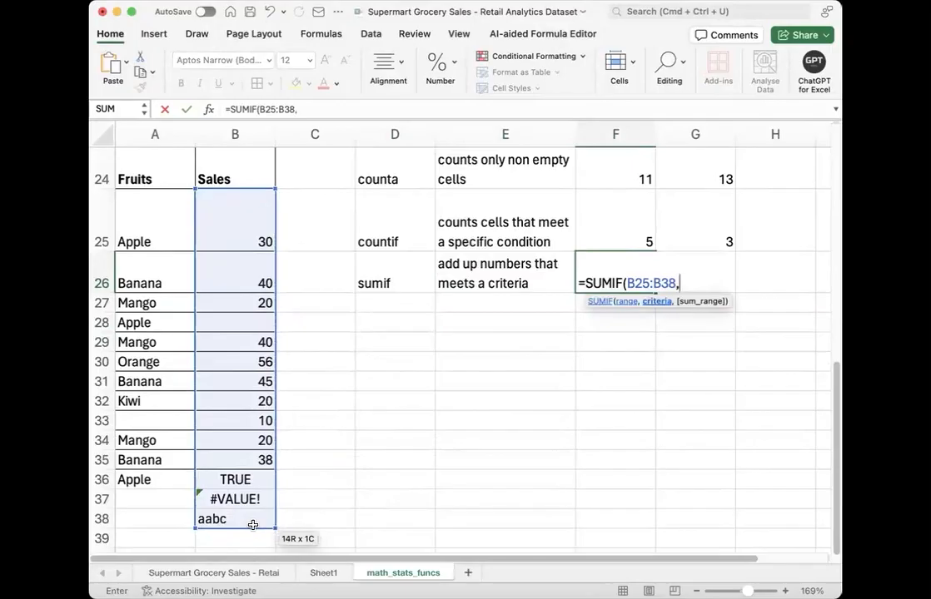
text("")
key(Left)
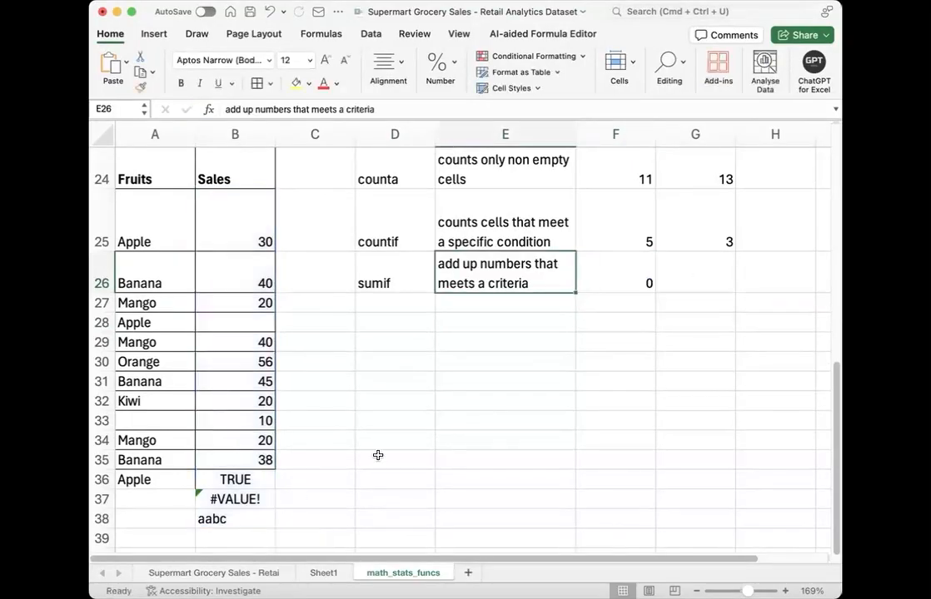
Step: Set the criterion of the SUMIF formula in F26 to ">30"
click(618, 274)
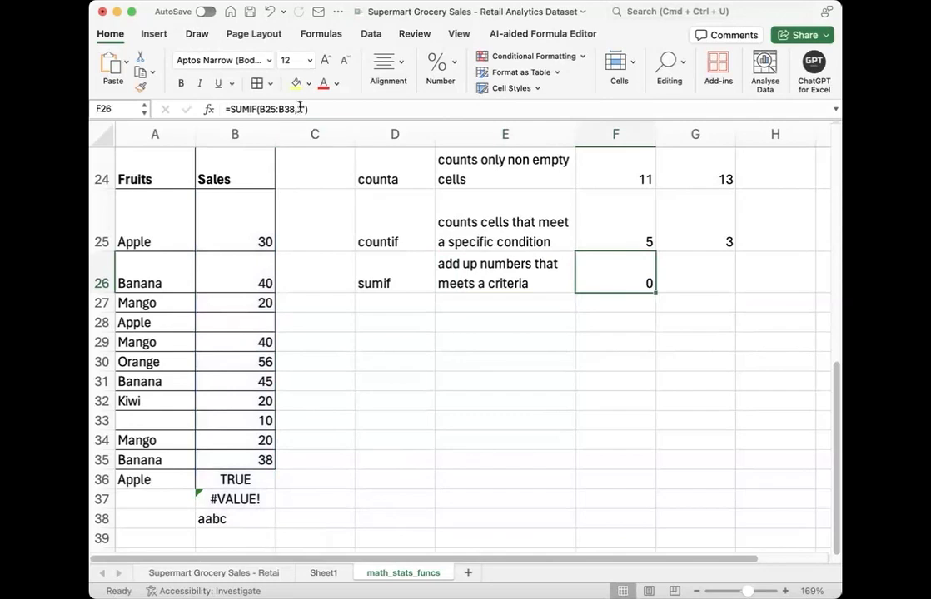
click(302, 110)
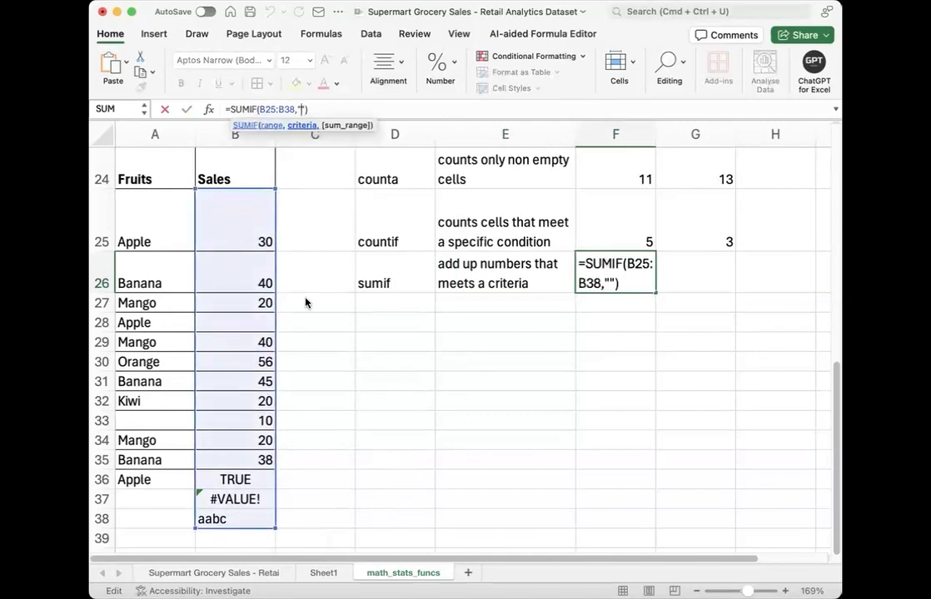
text(>30)
key(Return)
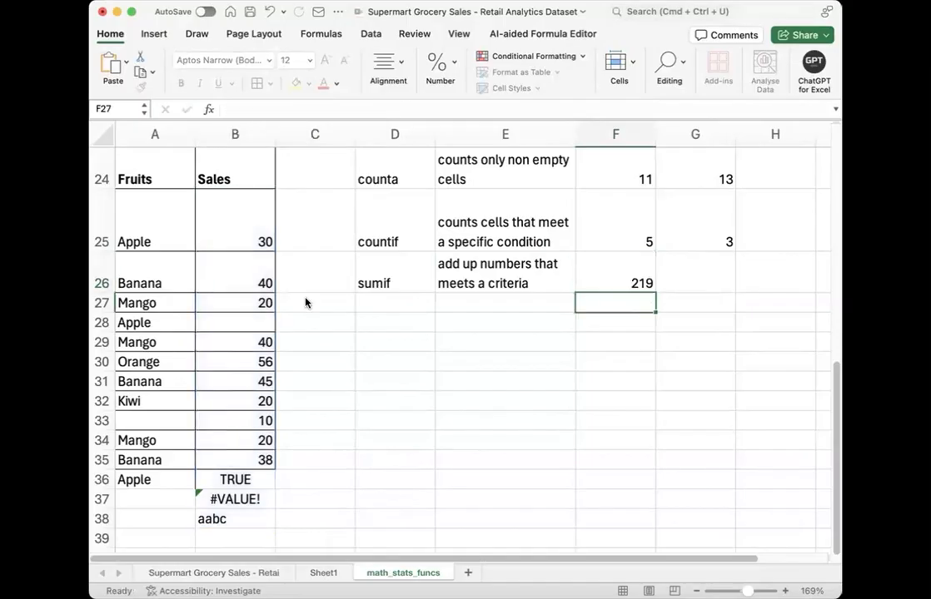
Step: Examine the SUMIF formula in F26 and check which Sales values above 30 it adds up
click(657, 271)
click(635, 277)
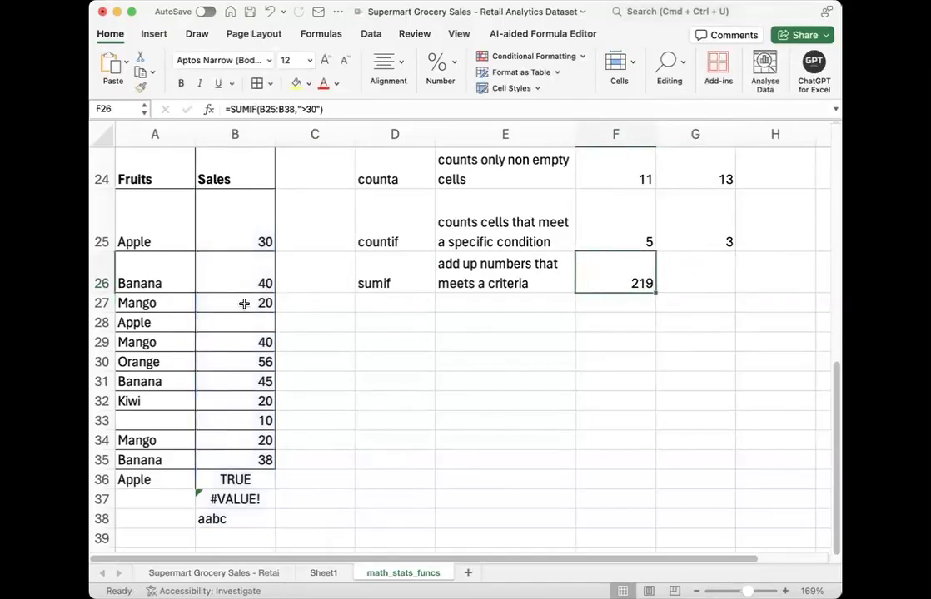
click(246, 283)
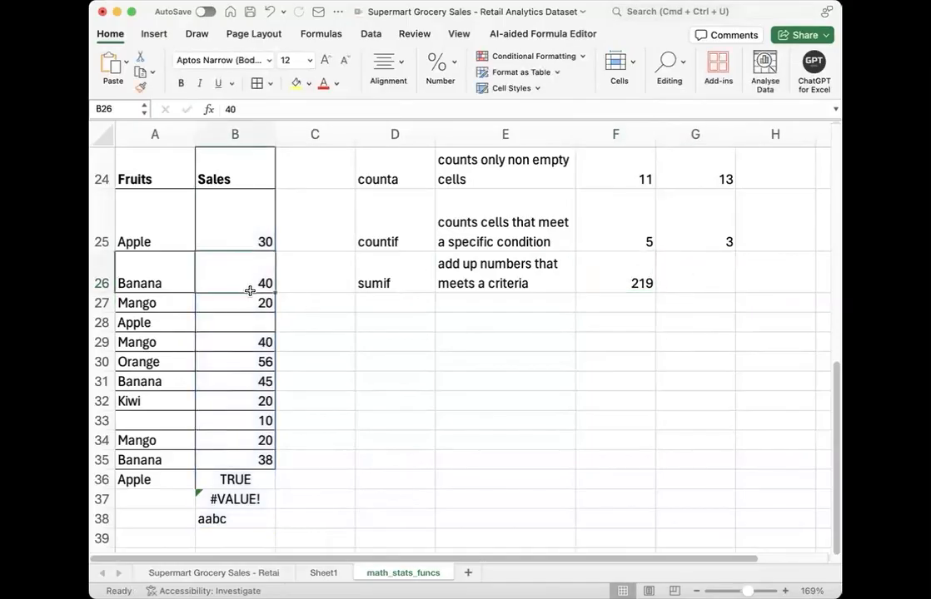
click(245, 347)
click(245, 369)
click(246, 383)
click(259, 458)
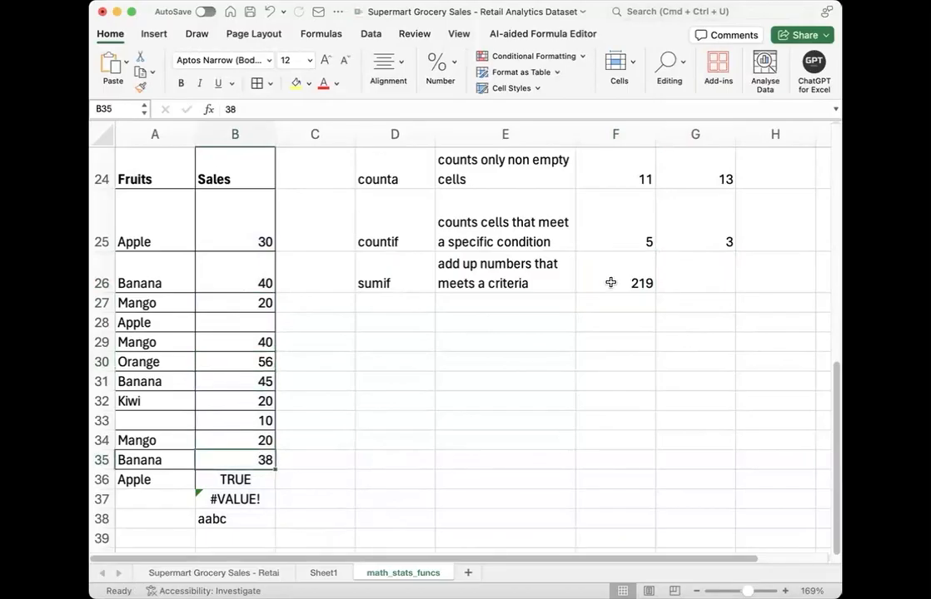
click(635, 275)
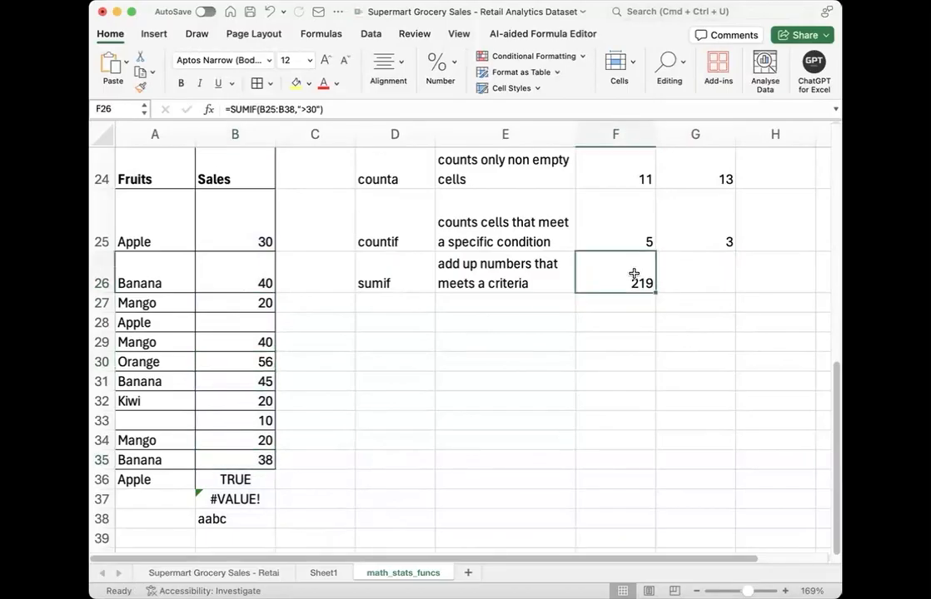
click(561, 329)
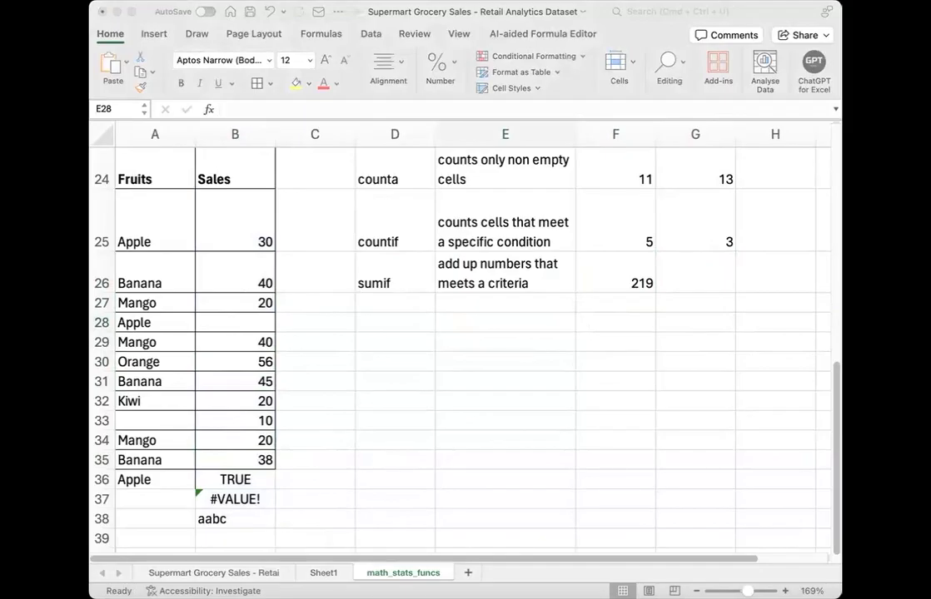
scroll(414, 300, up, 3)
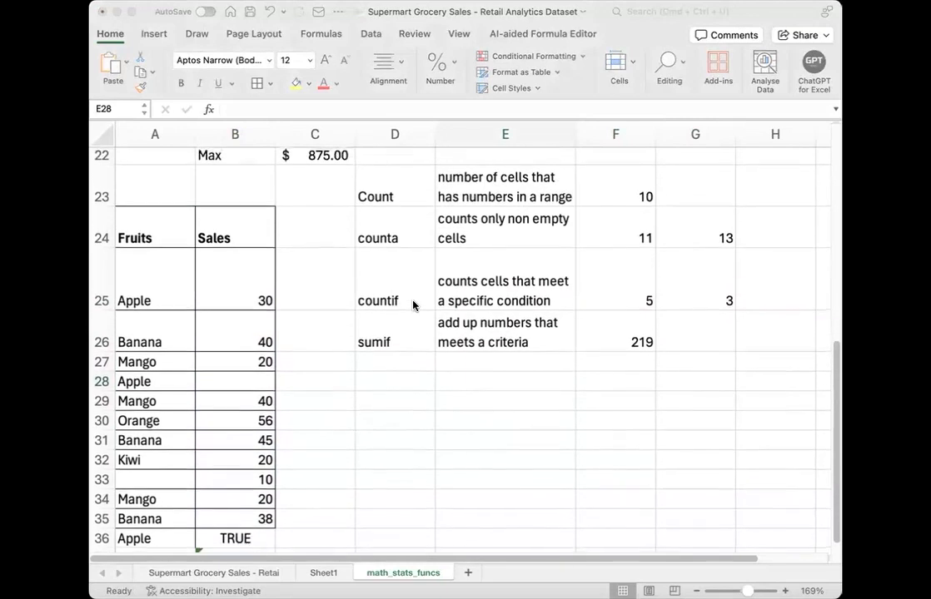
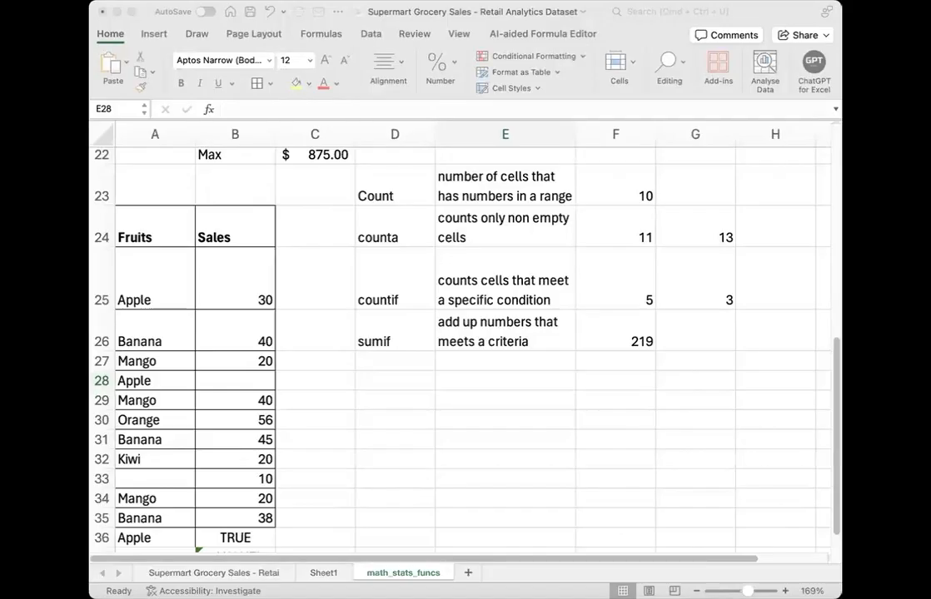
click(367, 372)
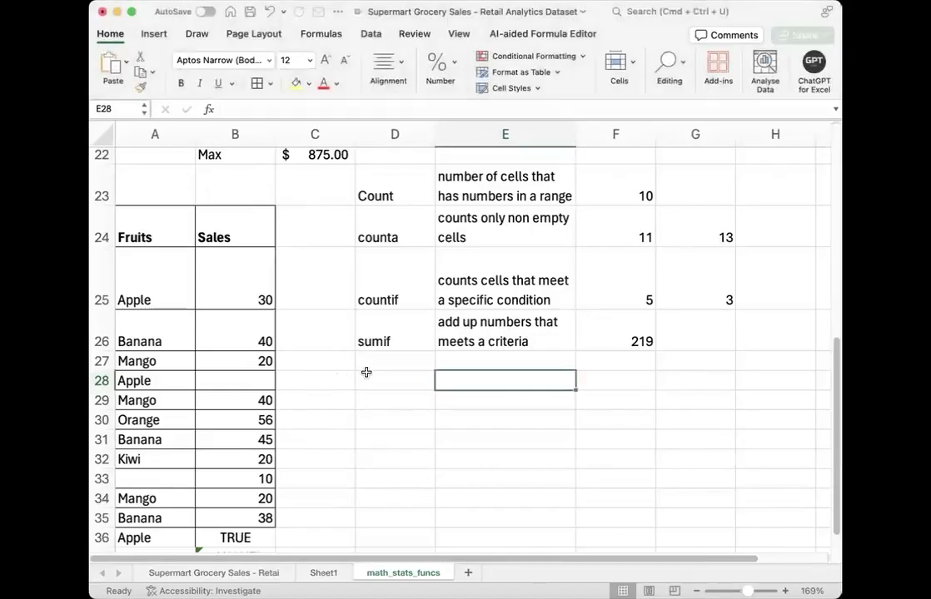
click(366, 373)
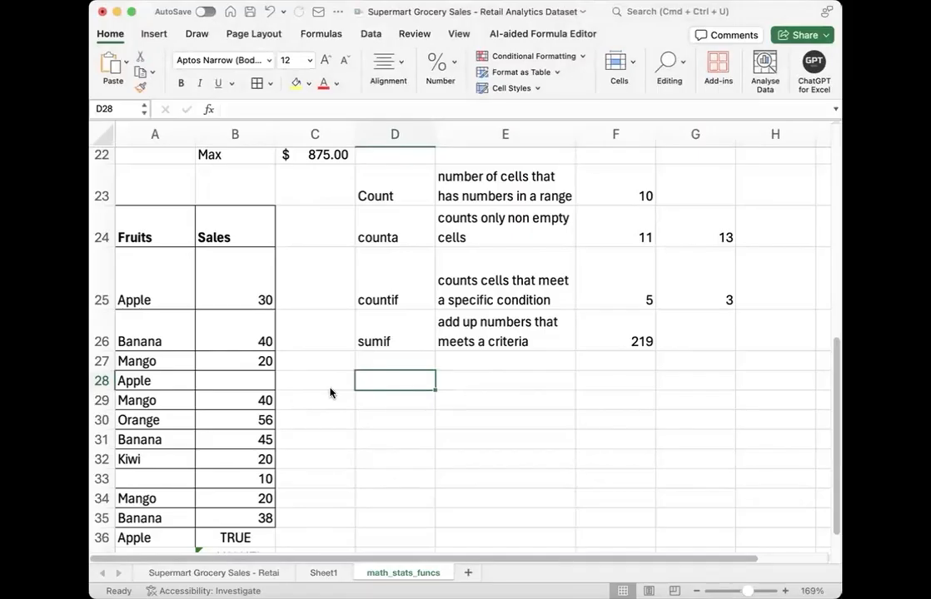
click(302, 283)
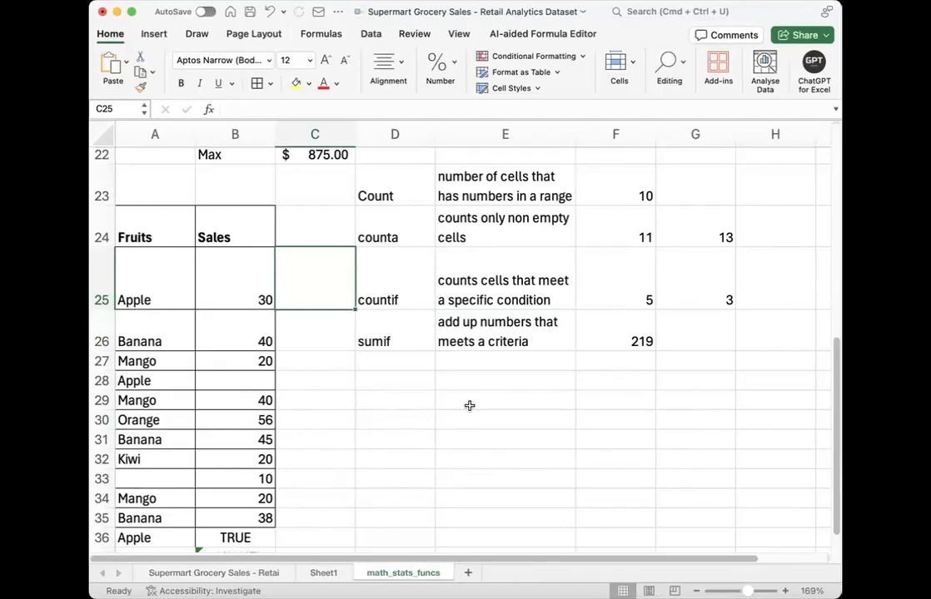
Step: Add the column header "if" in H1, next to the Profit/unit column
scroll(499, 350, up, 10)
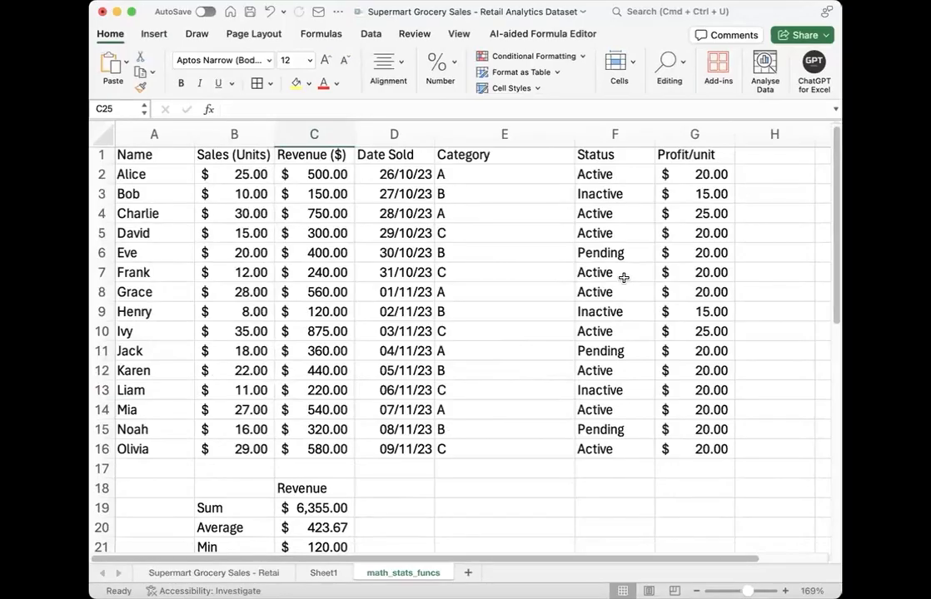
scroll(760, 276, right, 3)
click(628, 157)
text(if)
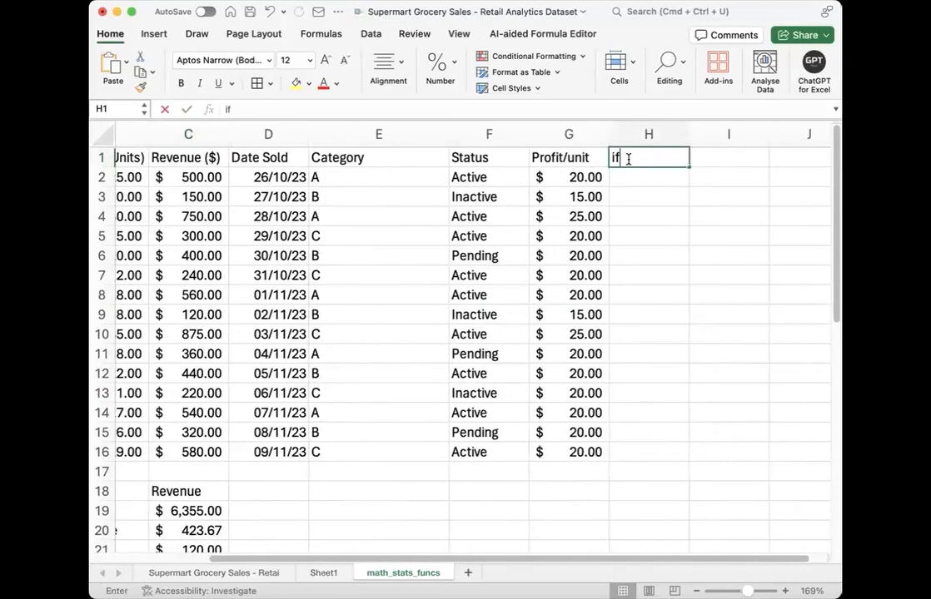
key(Return)
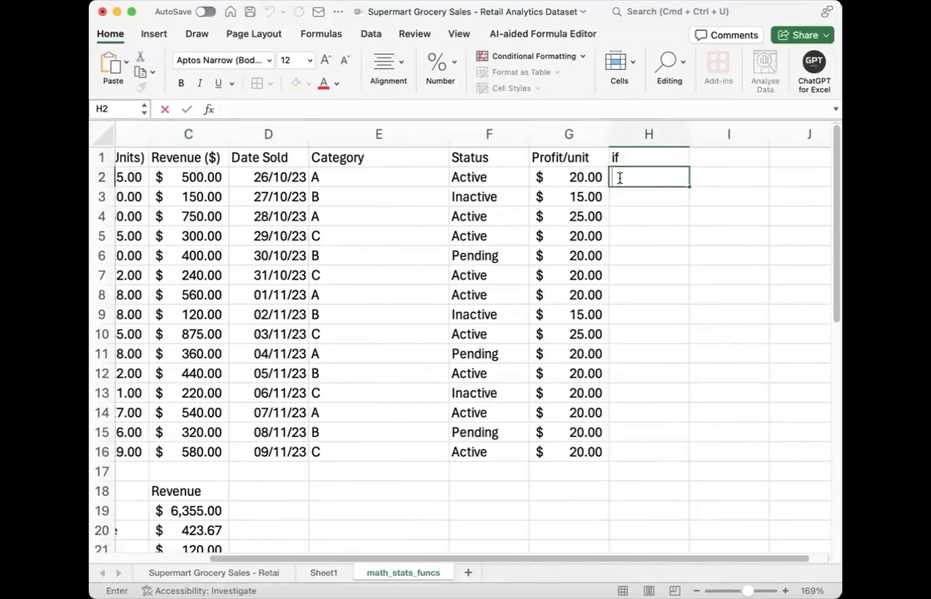
Step: Start an IF formula in H2 that compares the Status cell F2 with empty quotation marks
text(=if)
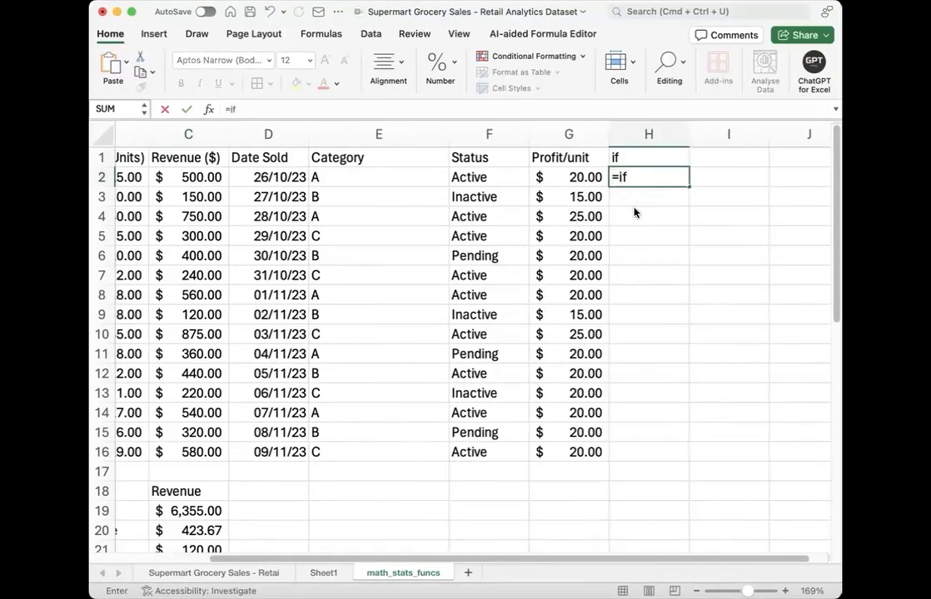
key(Tab)
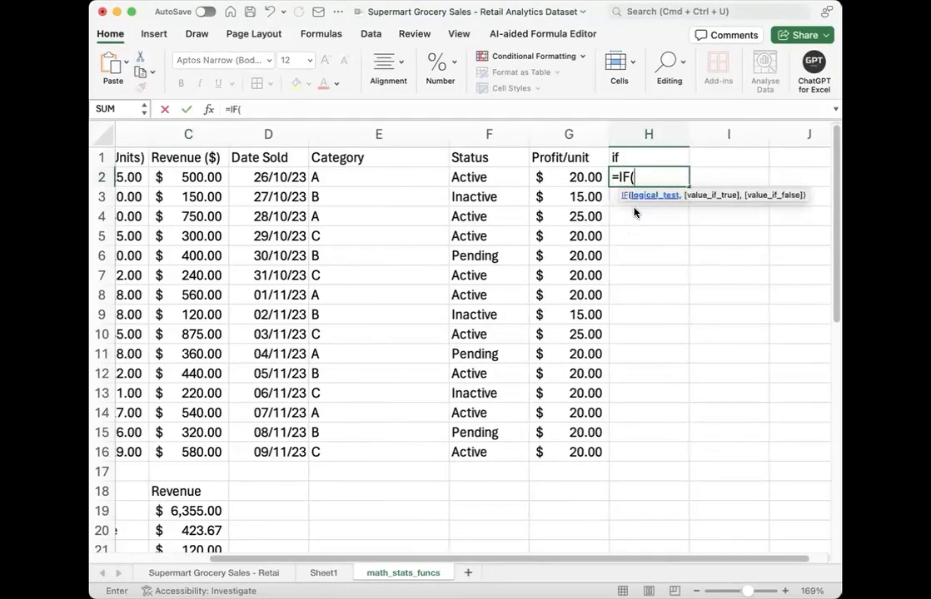
click(488, 174)
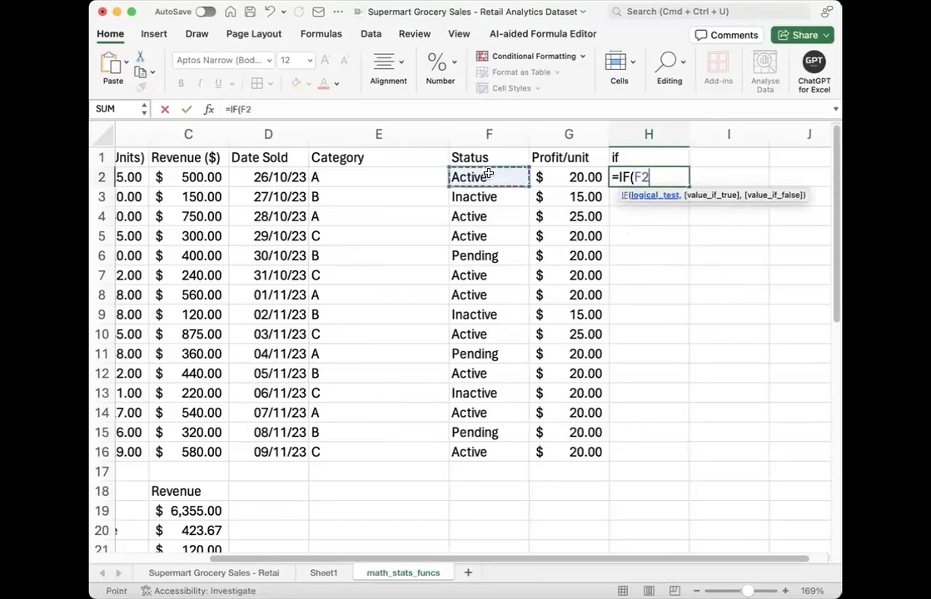
text(= "")
key(Return)
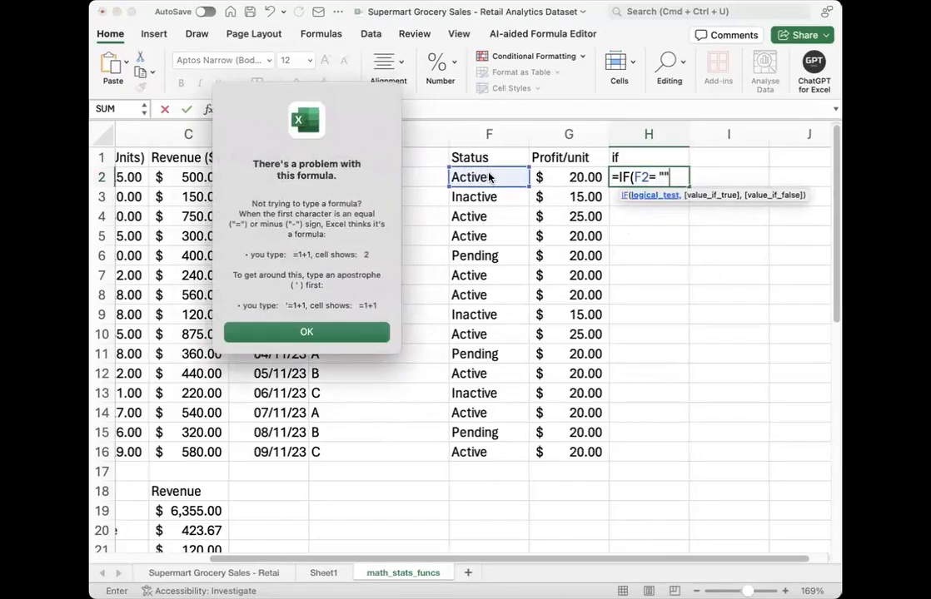
click(355, 334)
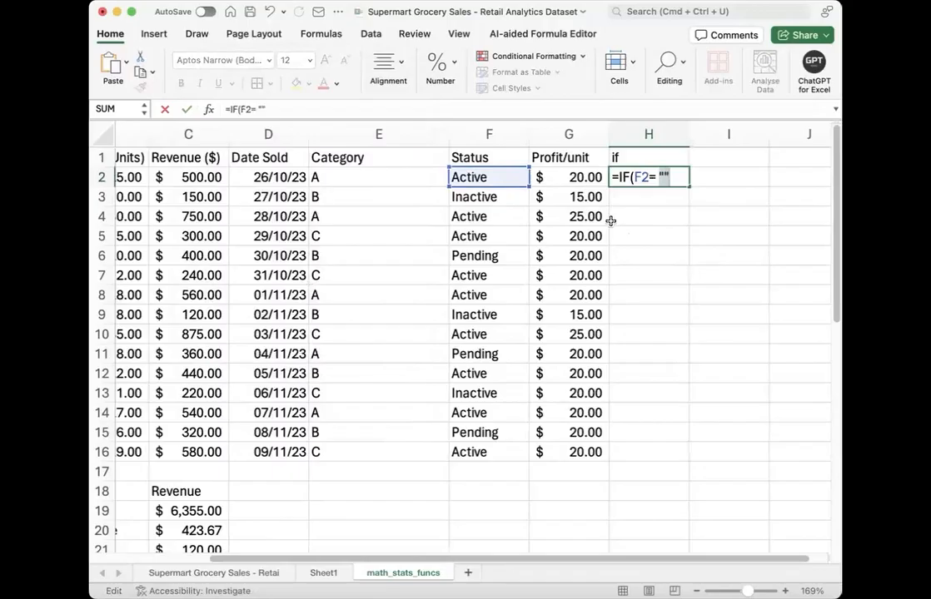
Step: Complete the H2 formula as =IF(F2= "Active",1,0) and fill it down to H16
click(662, 177)
text(Active)
key(Right)
text(,)
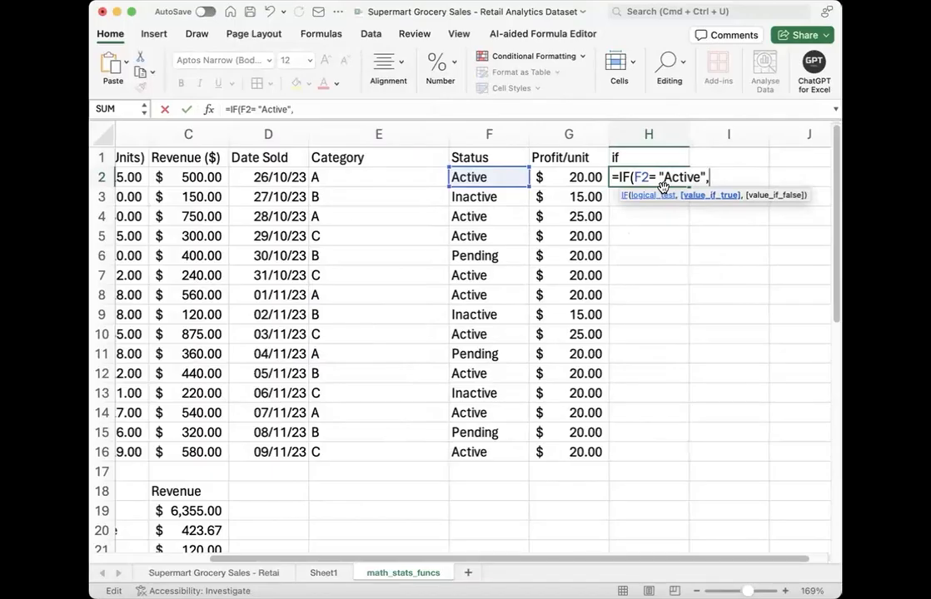
text(1,0))
key(Return)
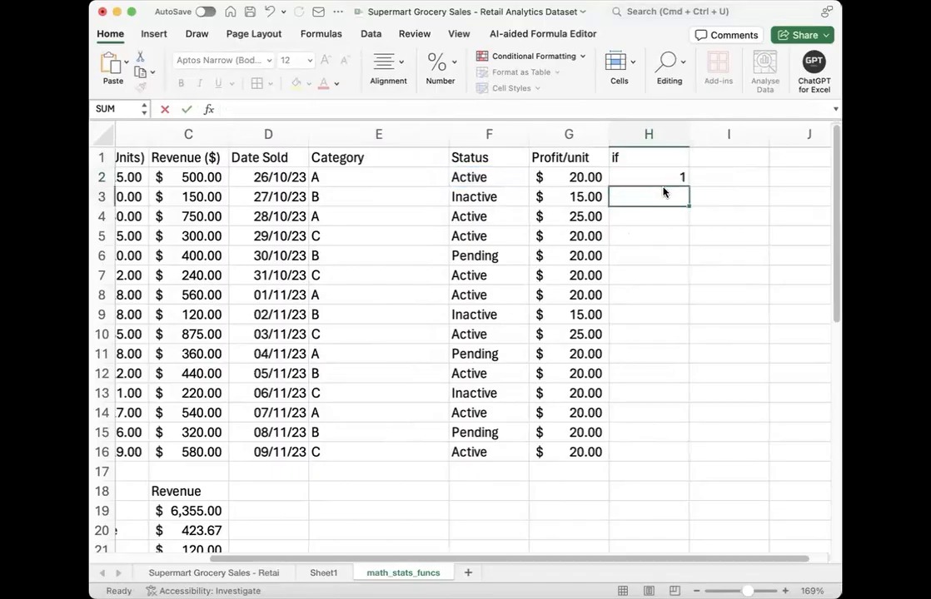
click(681, 180)
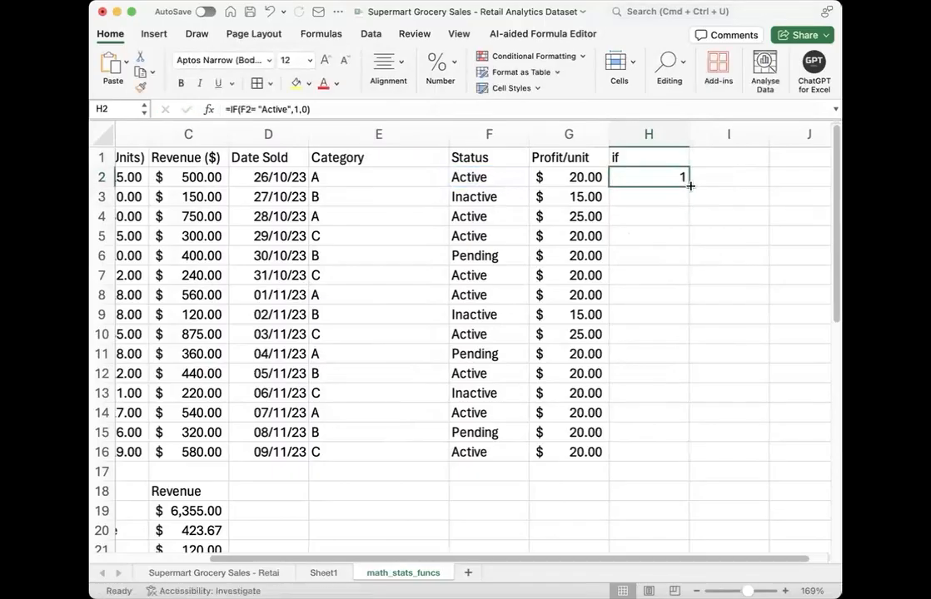
double_click(687, 186)
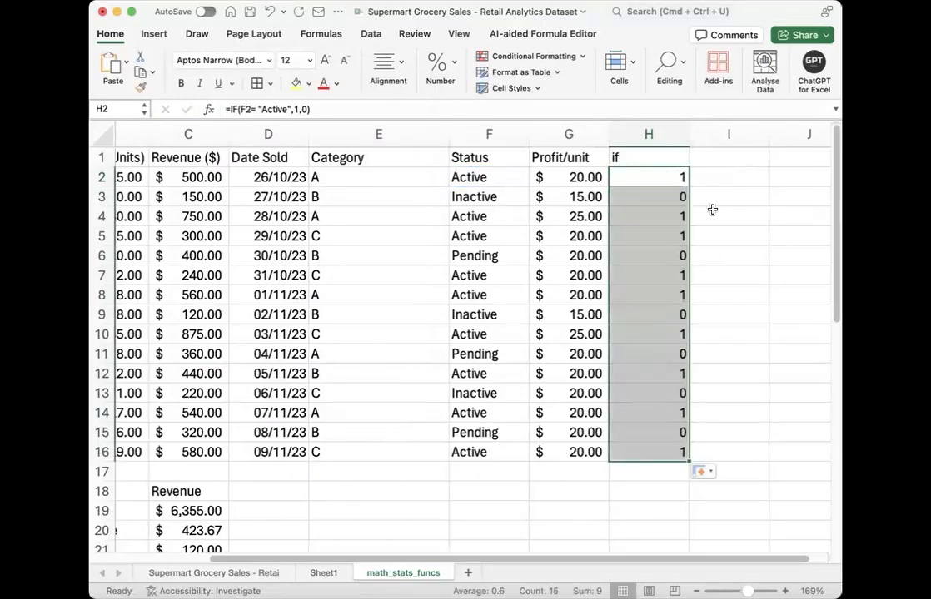
Step: Examine the IF formulas down column H and compare their results with the Status values
click(651, 178)
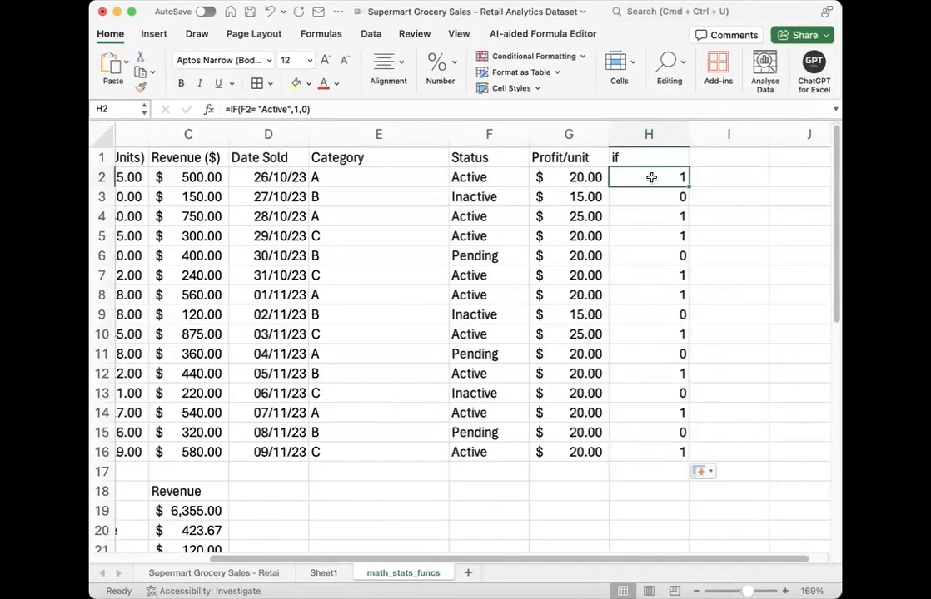
key(Down)
key(Down)
key(Down)
key(Down)
key(Down)
key(Down)
key(Down)
key(Down)
key(Down)
key(Down)
key(Down)
key(Down)
key(Up)
key(Up)
key(Up)
key(Up)
key(Up)
key(Up)
key(Up)
key(Up)
key(Up)
key(Up)
key(Up)
key(Up)
key(Up)
key(Down)
Step: Wrap the logical test F2= "Active" of the H2 formula in an AND function
double_click(673, 177)
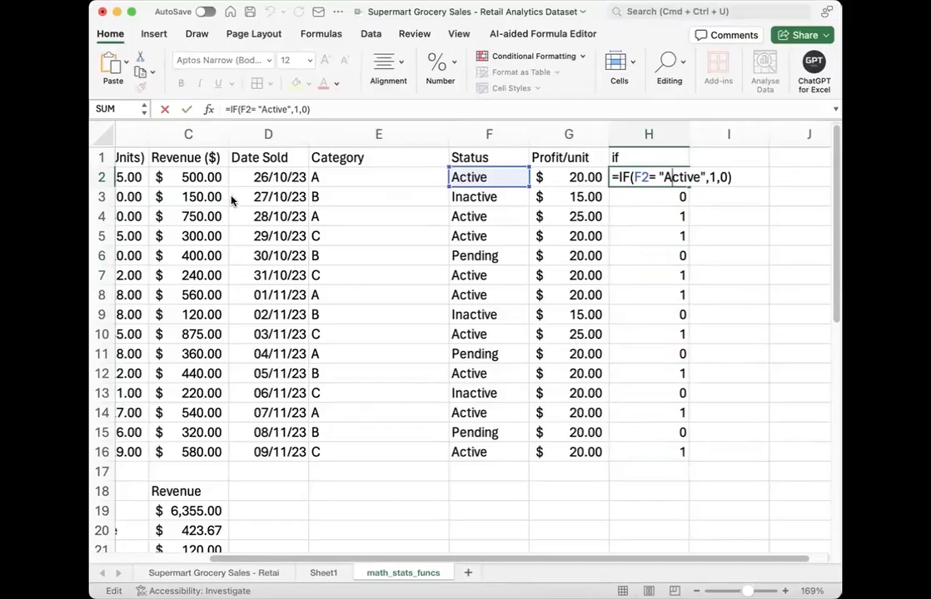
click(634, 178)
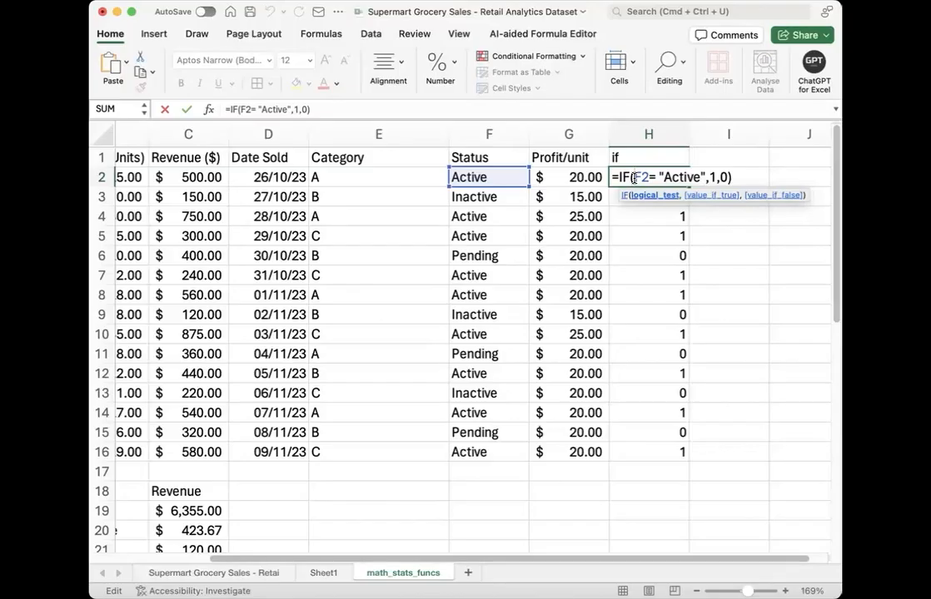
text(and)
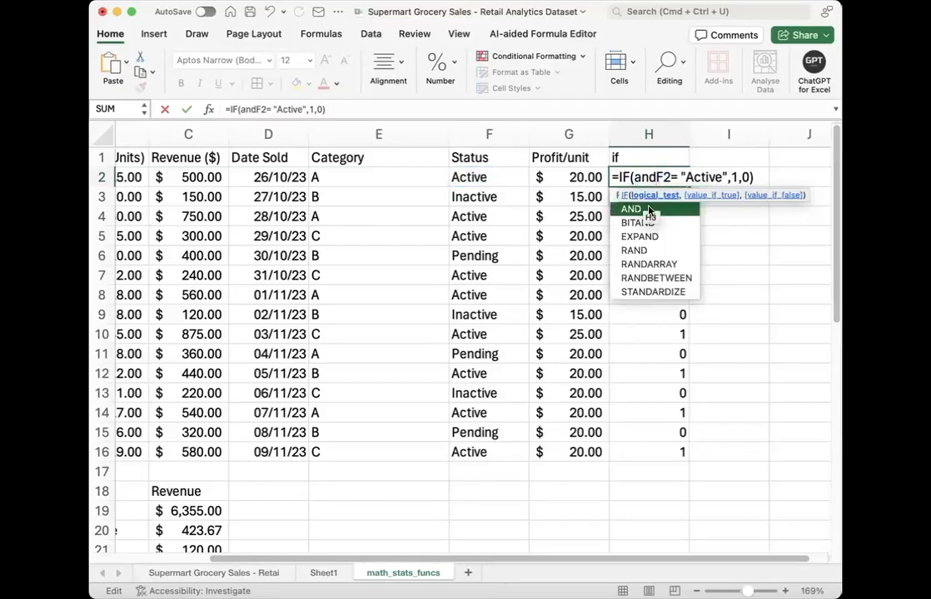
double_click(642, 210)
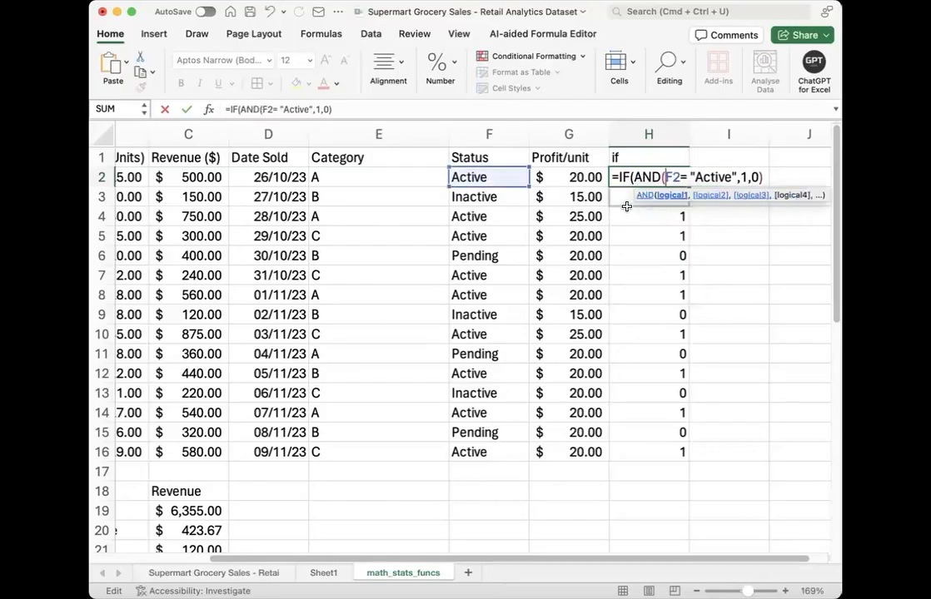
click(737, 177)
text())
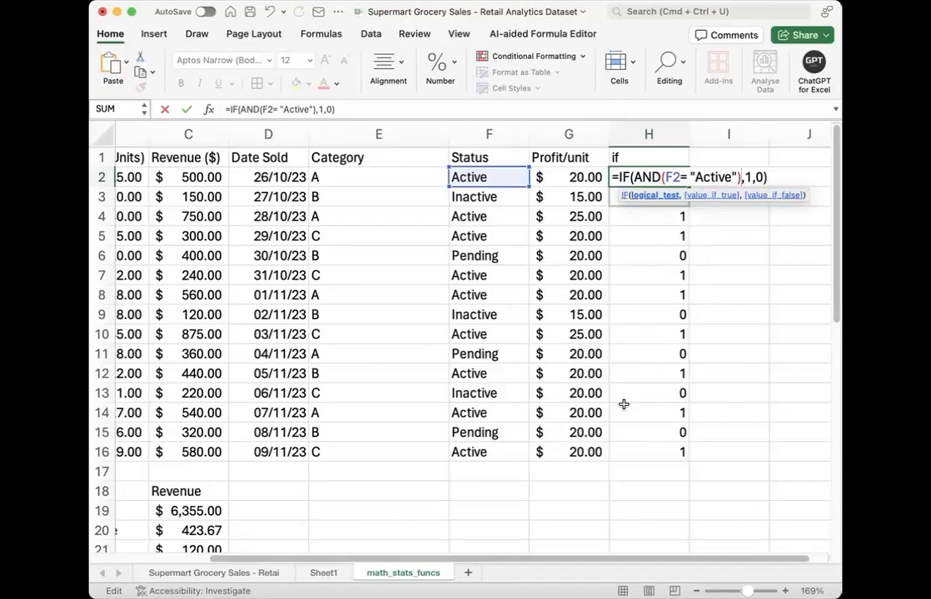
Step: Add C2>300 as the second AND condition in H2 and fill the formula down to H16
key(Left)
text(,)
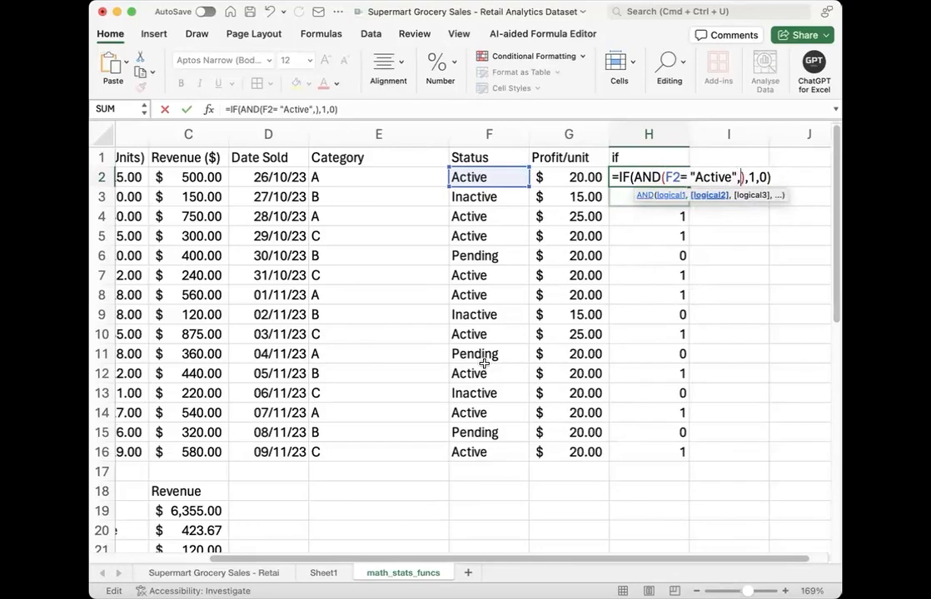
click(207, 175)
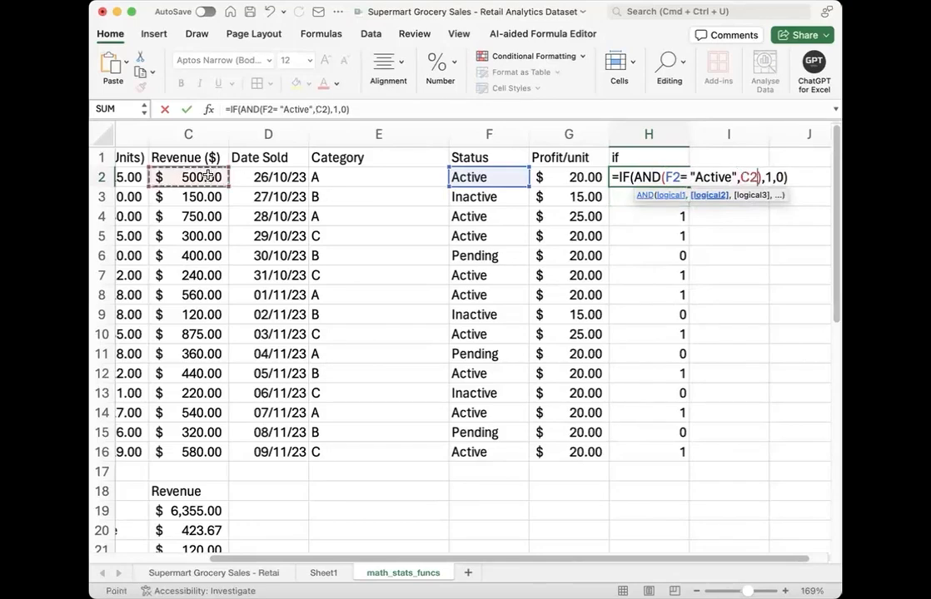
text(>3)
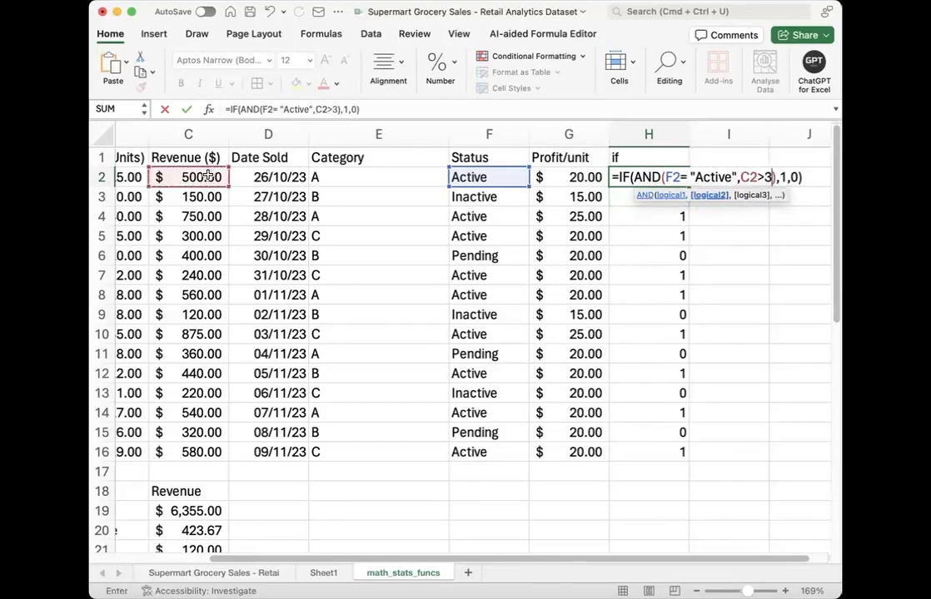
text(00)
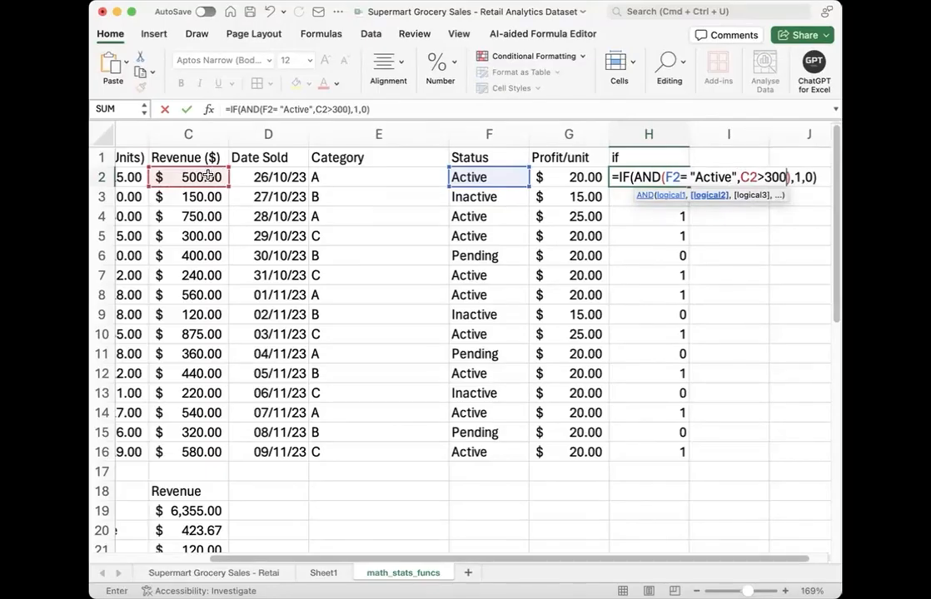
key(Return)
click(662, 177)
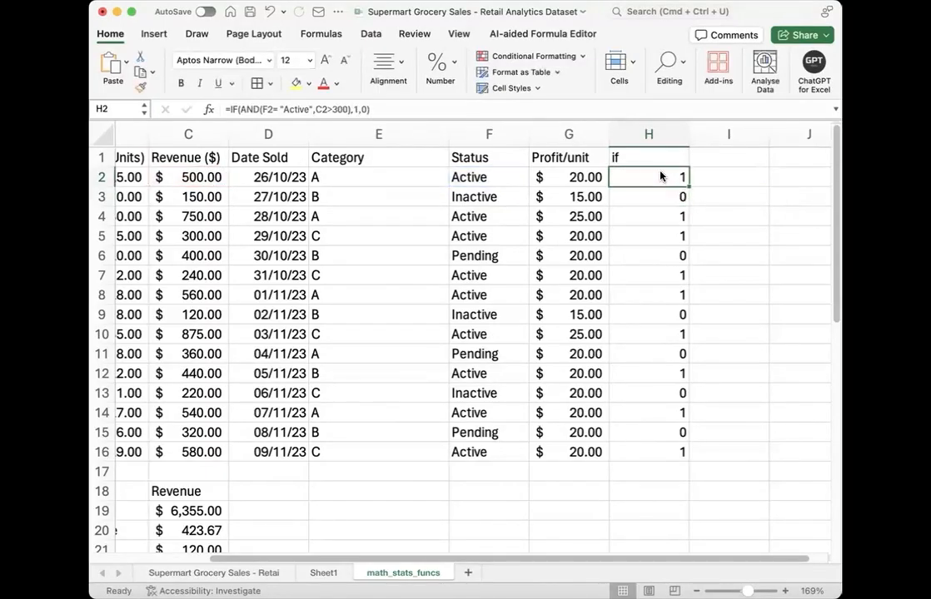
drag(688, 187, 688, 467)
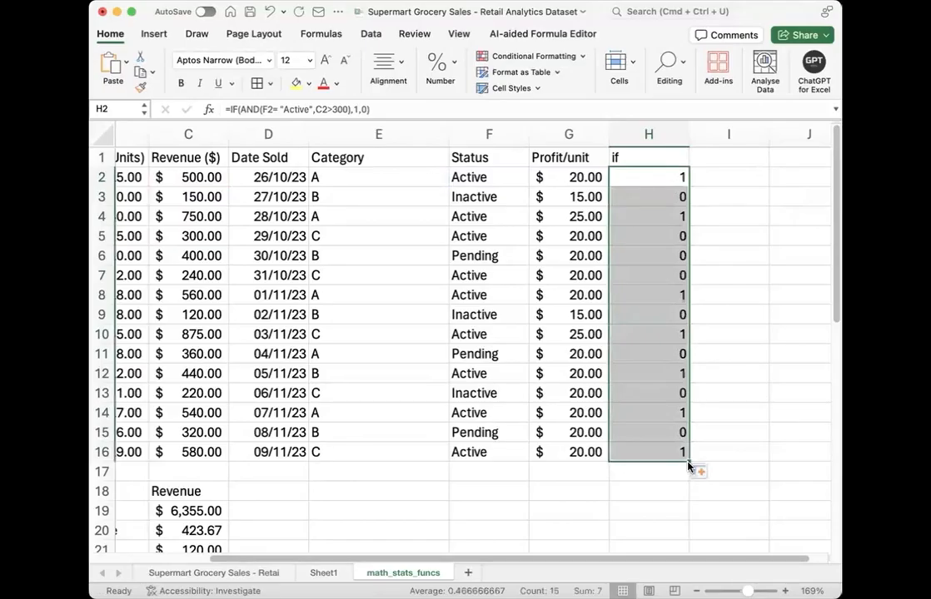
Step: Check the column H results in rows 4 and 5 against their Revenue and Status values
click(658, 216)
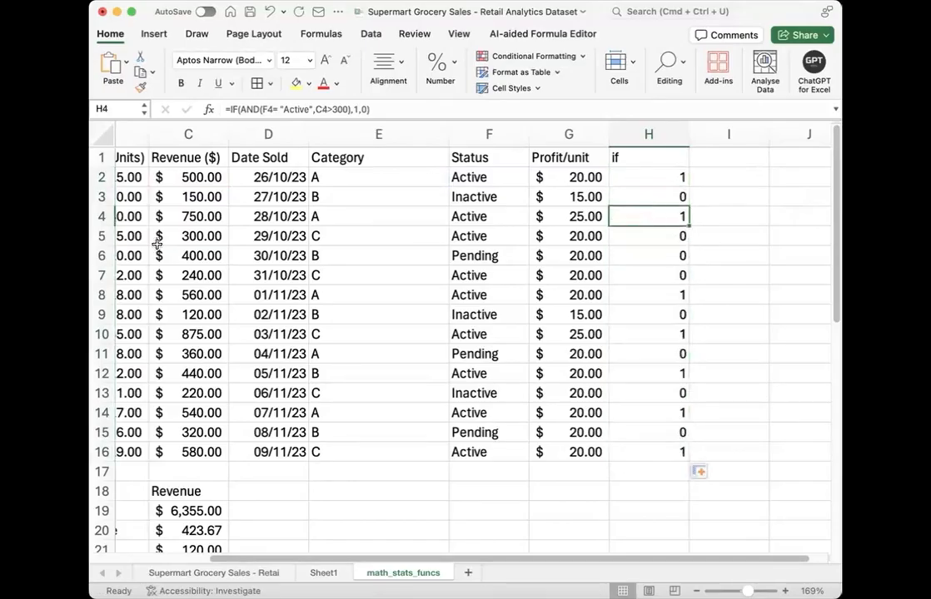
click(196, 217)
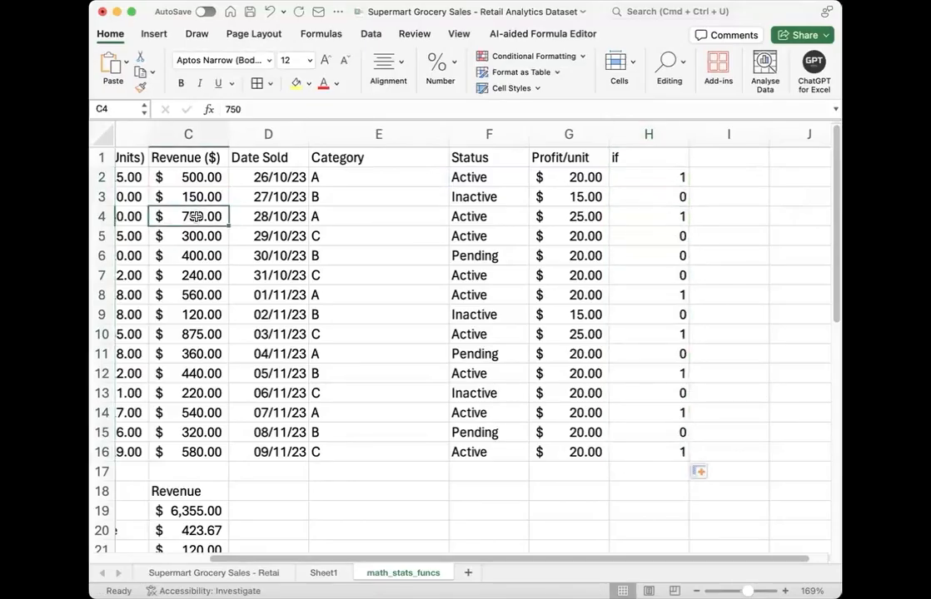
click(476, 236)
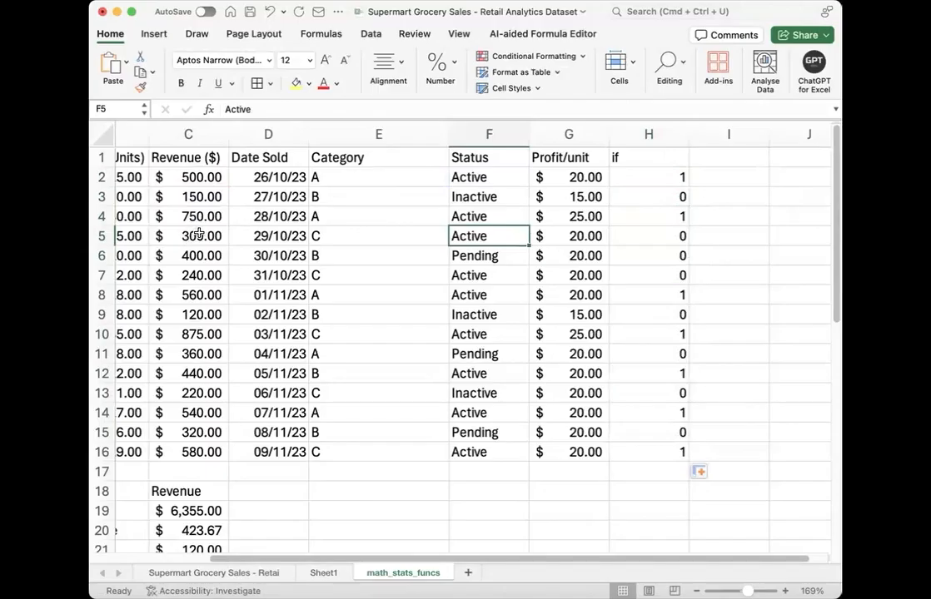
click(643, 240)
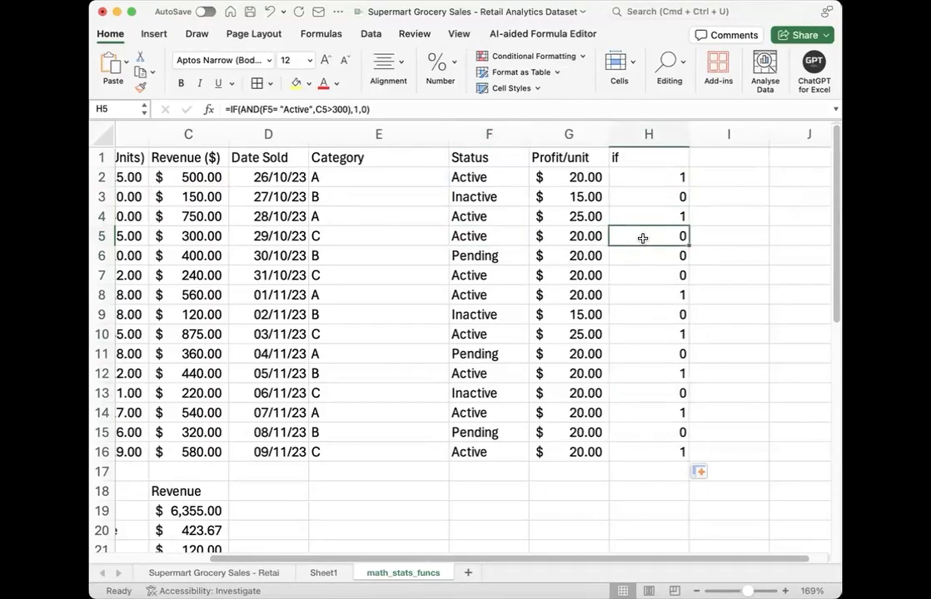
Step: Rename the header in H1 to "if_and"
click(707, 163)
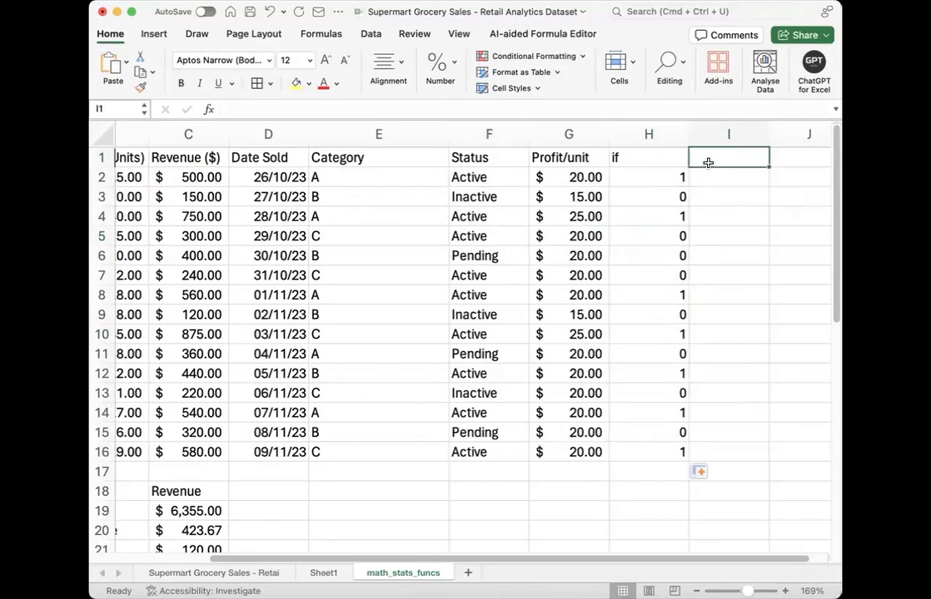
double_click(644, 159)
text(_and)
key(Return)
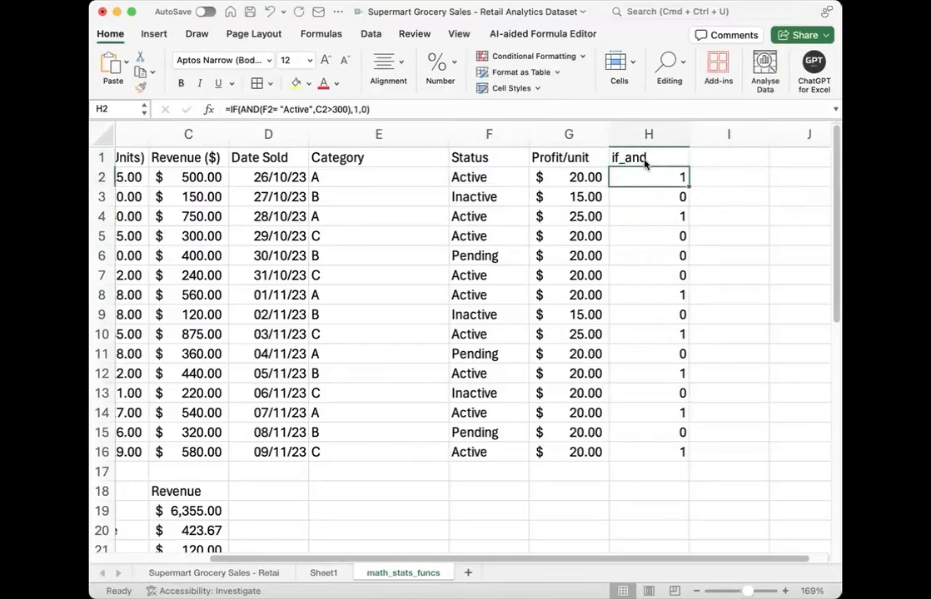
key(Right)
key(Up)
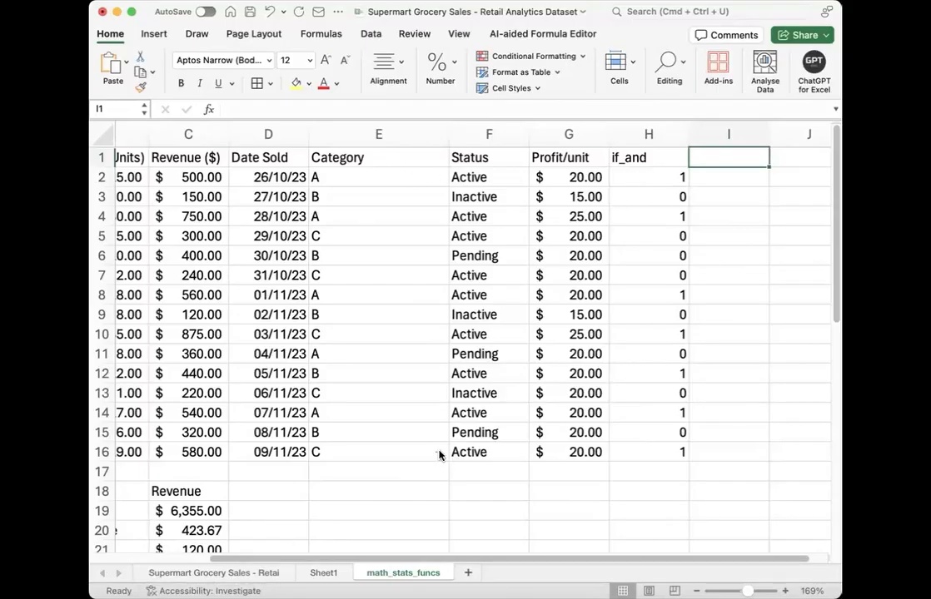
drag(439, 460, 438, 462)
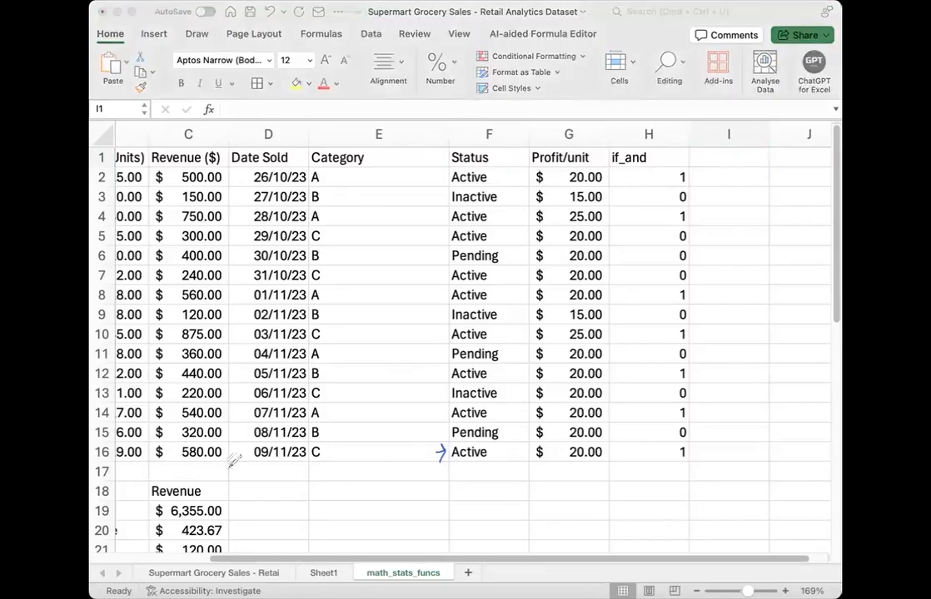
Step: Examine the H2 IF/AND formula against the Status, Revenue and if_and values in rows 2 and 5, marking them with temporary pen strokes
mouse_move(235, 445)
mouse_down()
mouse_move(229, 453)
mouse_move(240, 454)
mouse_up()
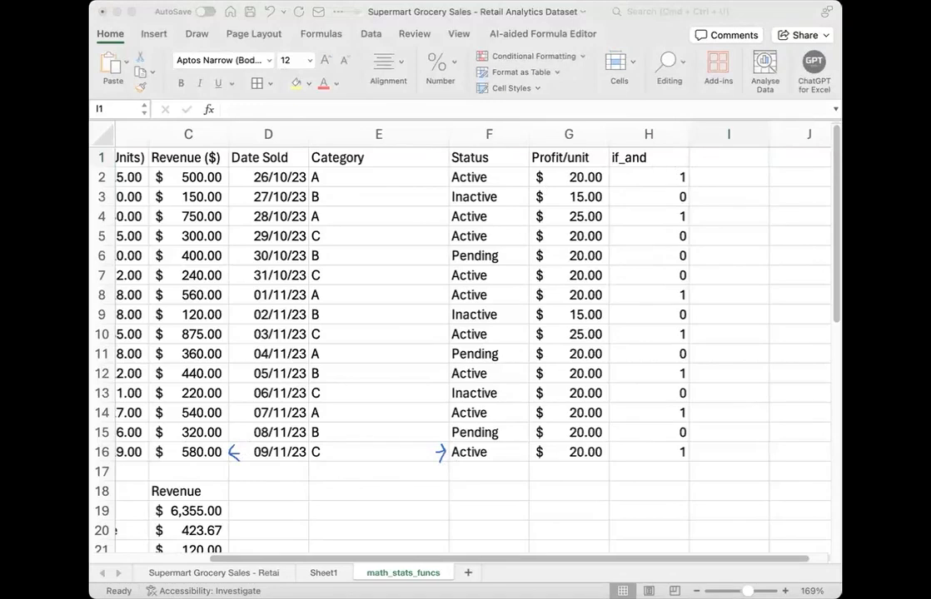
click(637, 185)
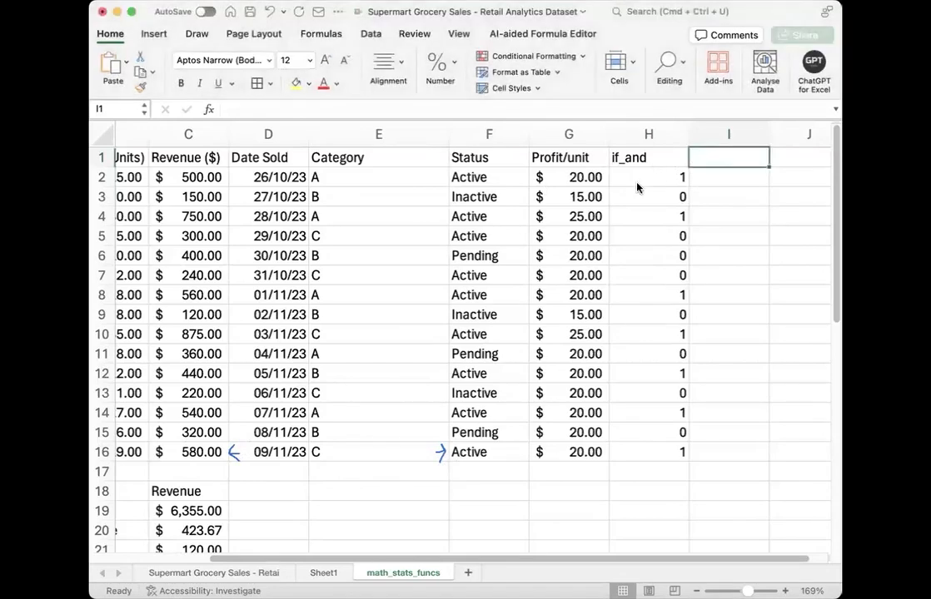
click(636, 185)
click(119, 559)
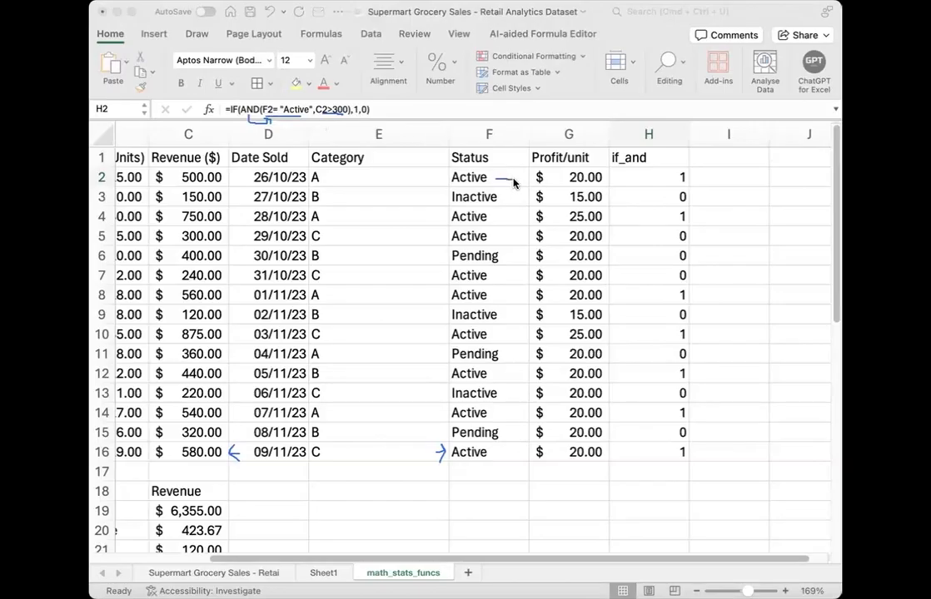
drag(224, 178, 233, 179)
drag(639, 176, 618, 176)
drag(494, 236, 512, 237)
mouse_move(223, 235)
mouse_down()
mouse_move(234, 242)
mouse_move(224, 243)
mouse_up()
drag(638, 239, 662, 240)
key(Escape)
click(136, 532)
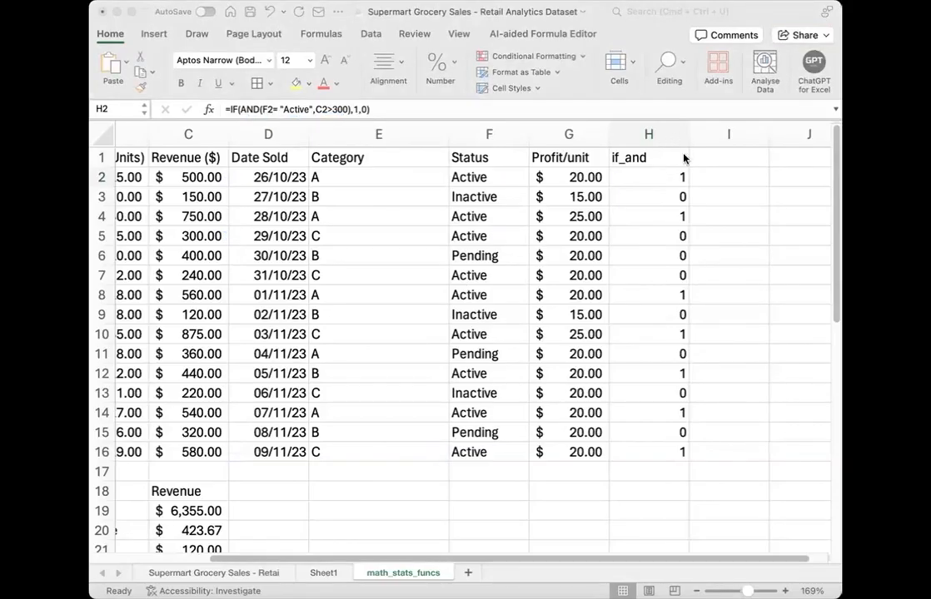
Step: Copy the full formula text from H2 without changing the cell
click(672, 181)
double_click(672, 179)
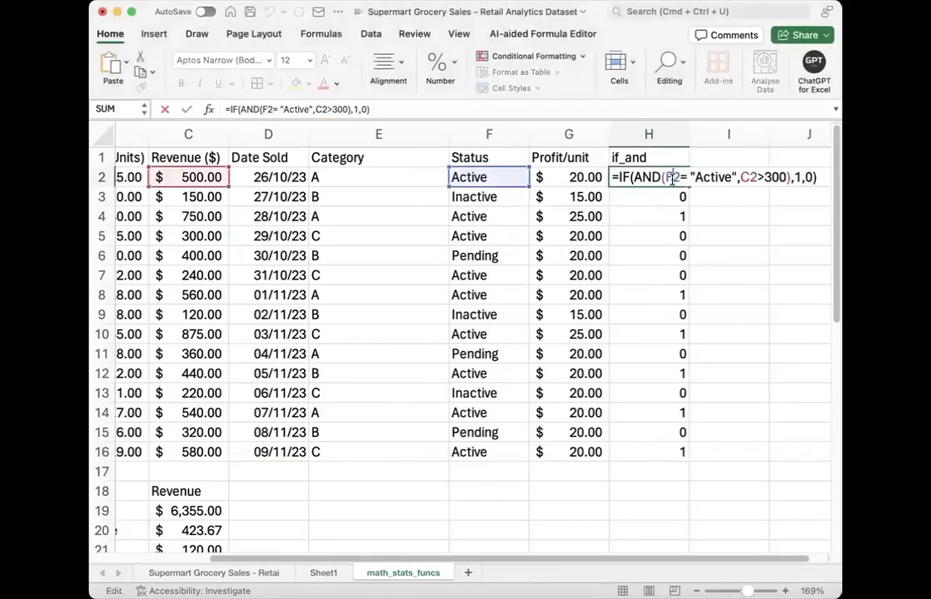
triple_click(672, 180)
key(super+c)
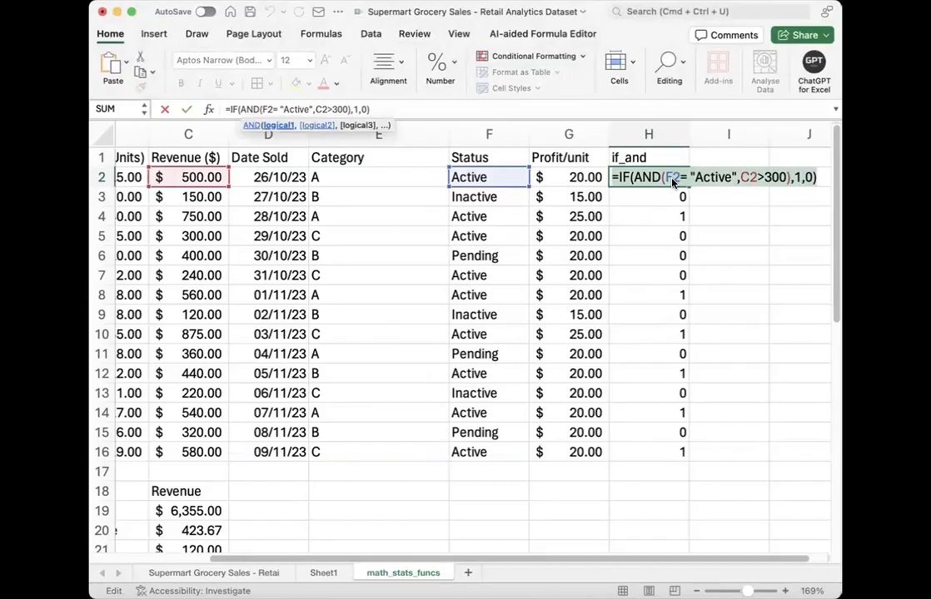
key(Escape)
Step: Add the header "if_or" in I1
click(732, 178)
click(725, 158)
text(if_or)
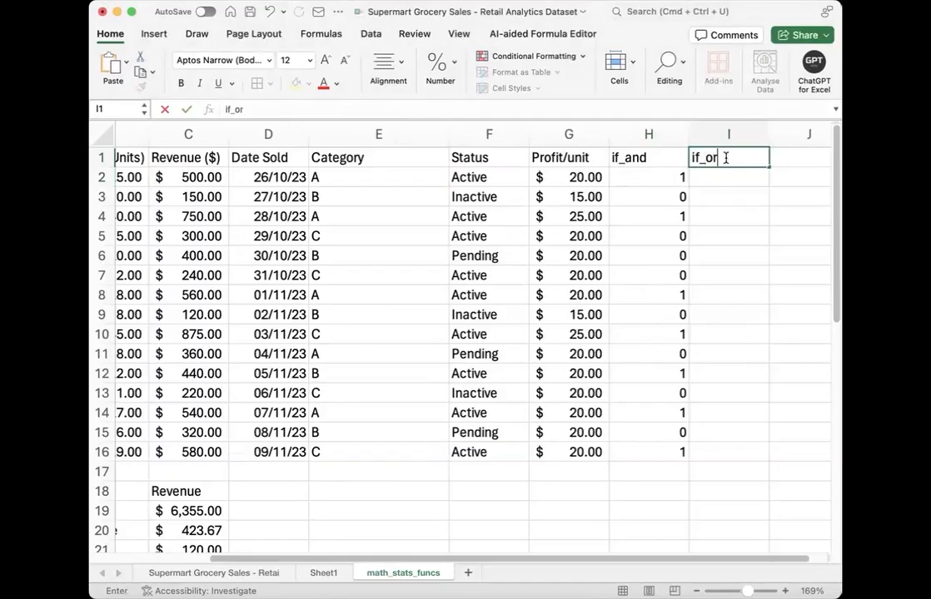
key(Return)
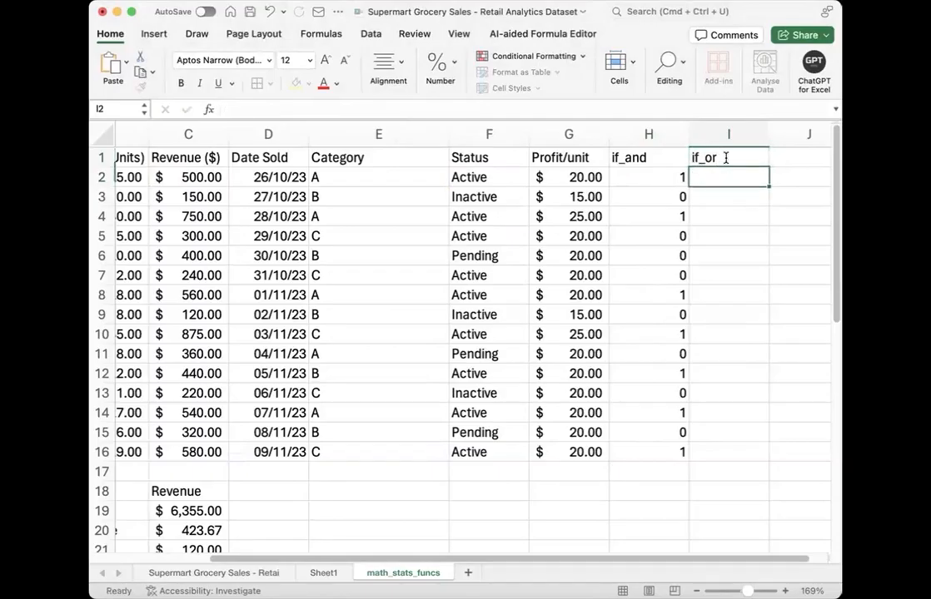
Step: Paste the copied IF/AND formula into I2 and keep only a single leading equals sign
text(=)
key(super+v)
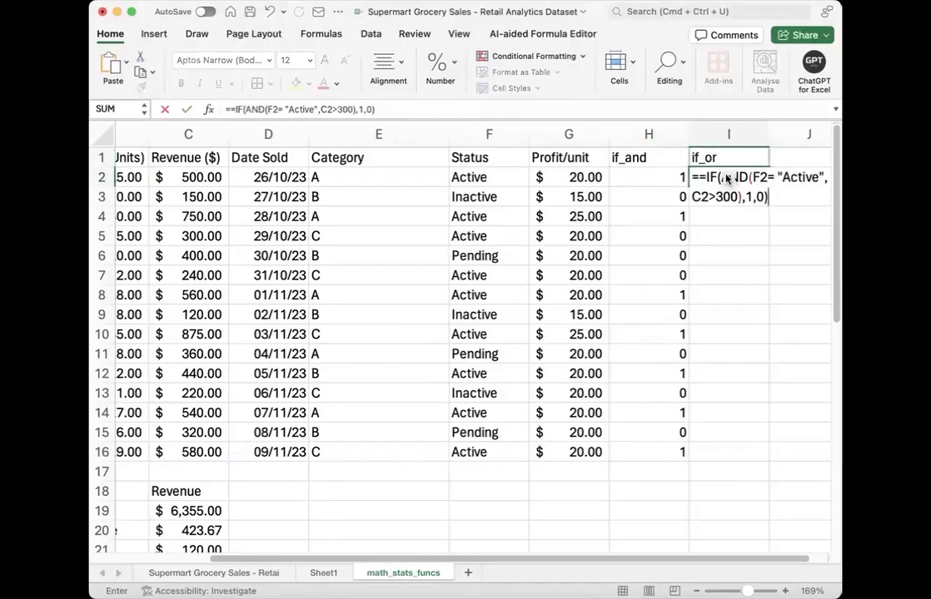
click(704, 177)
key(BackSpace)
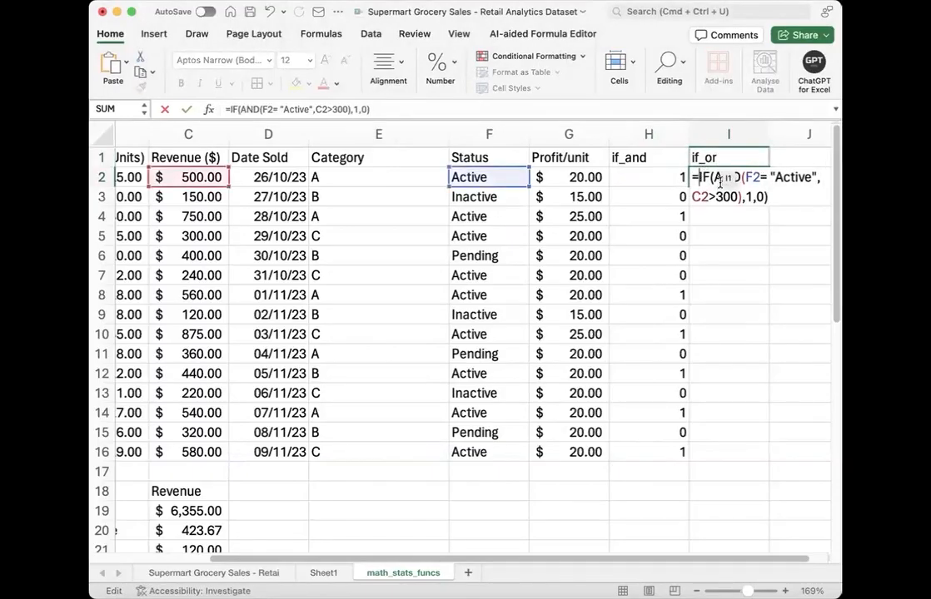
Step: Replace AND with OR in the I2 formula and fill it down to I16
double_click(737, 176)
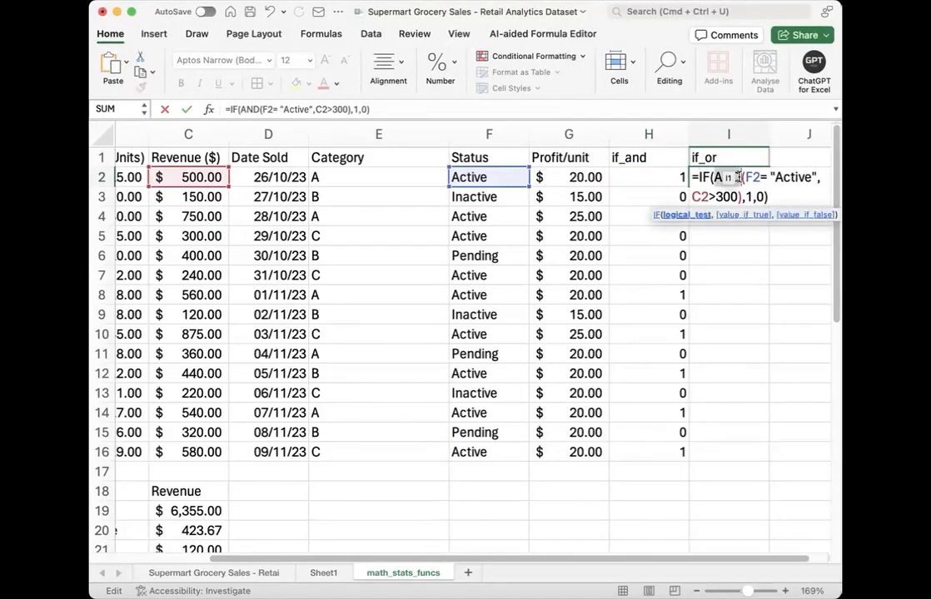
text(or)
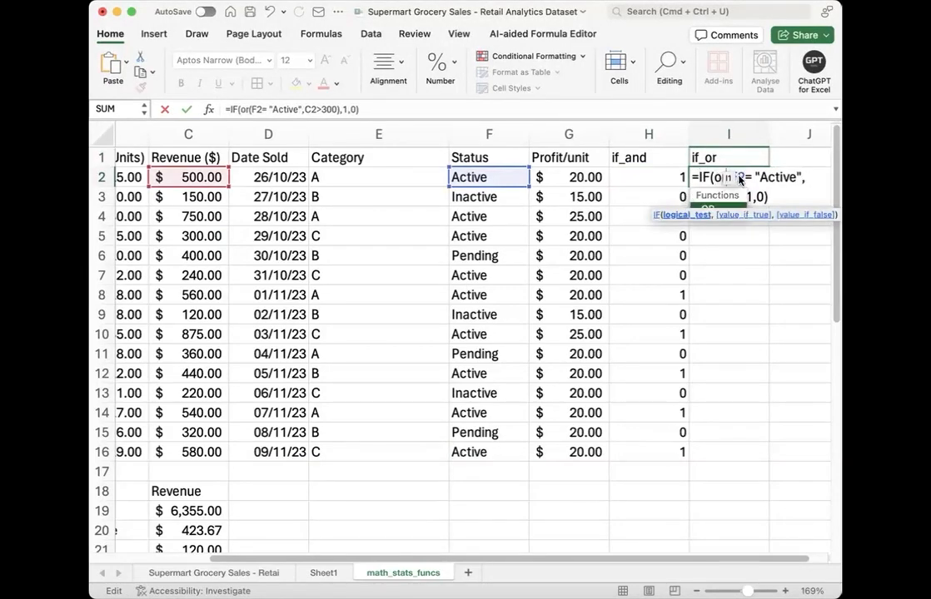
key(Return)
click(736, 178)
double_click(769, 187)
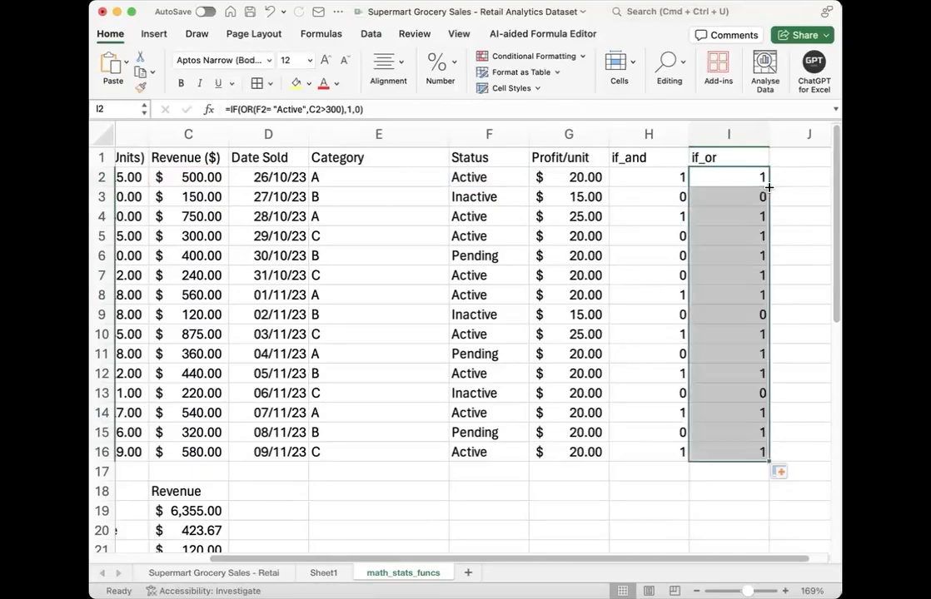
Step: Check the if_or results in rows 5 and 6 against their Status and Revenue values
click(731, 234)
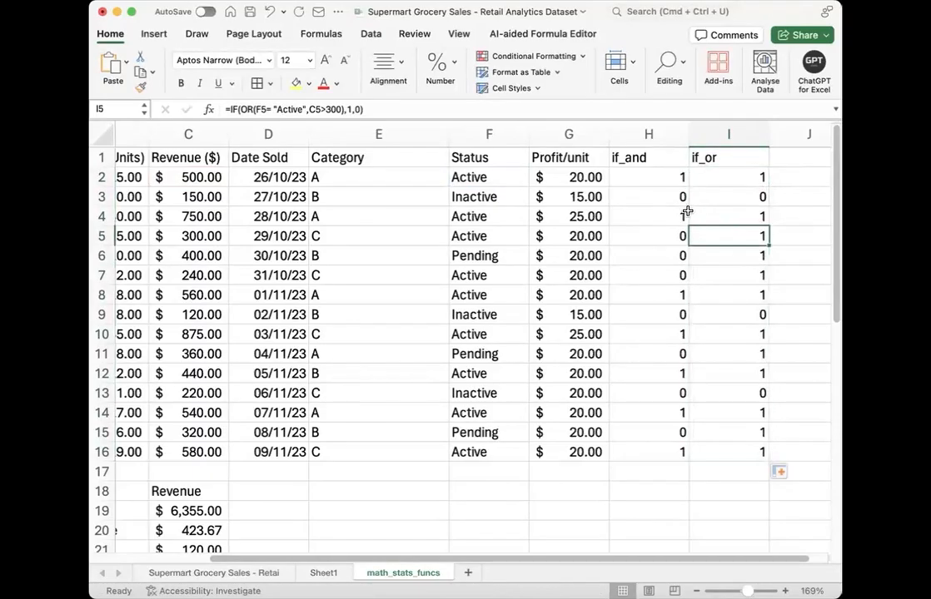
click(102, 236)
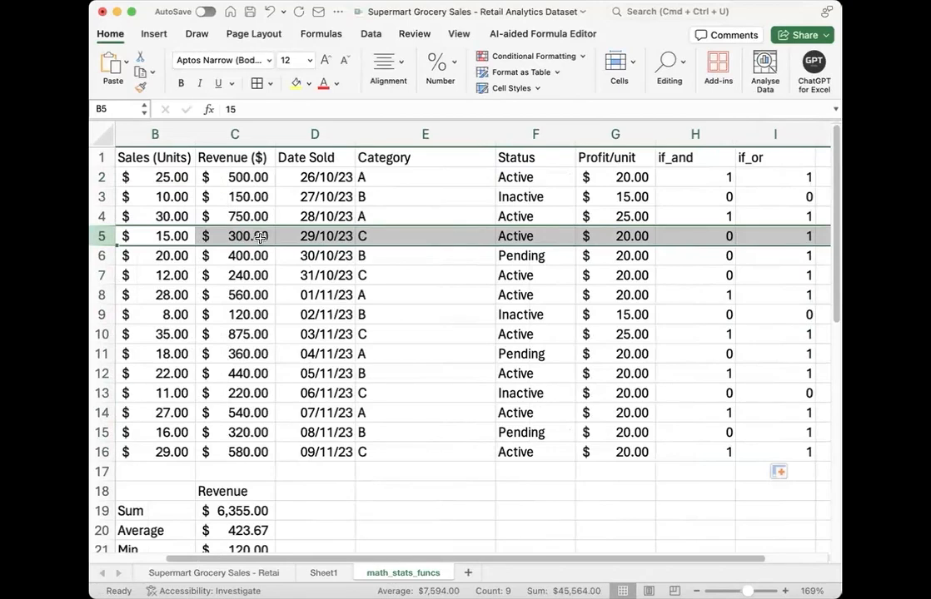
click(103, 255)
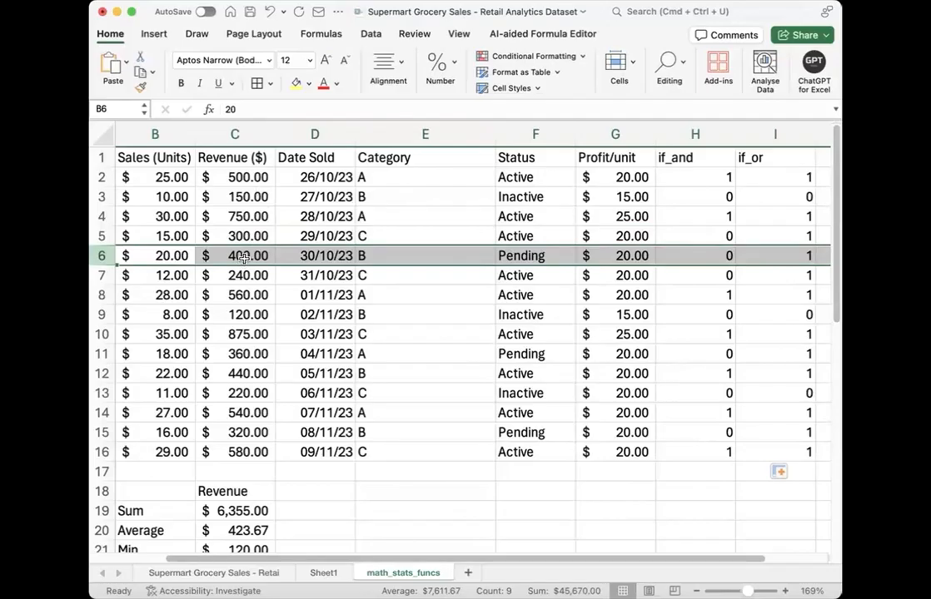
click(769, 259)
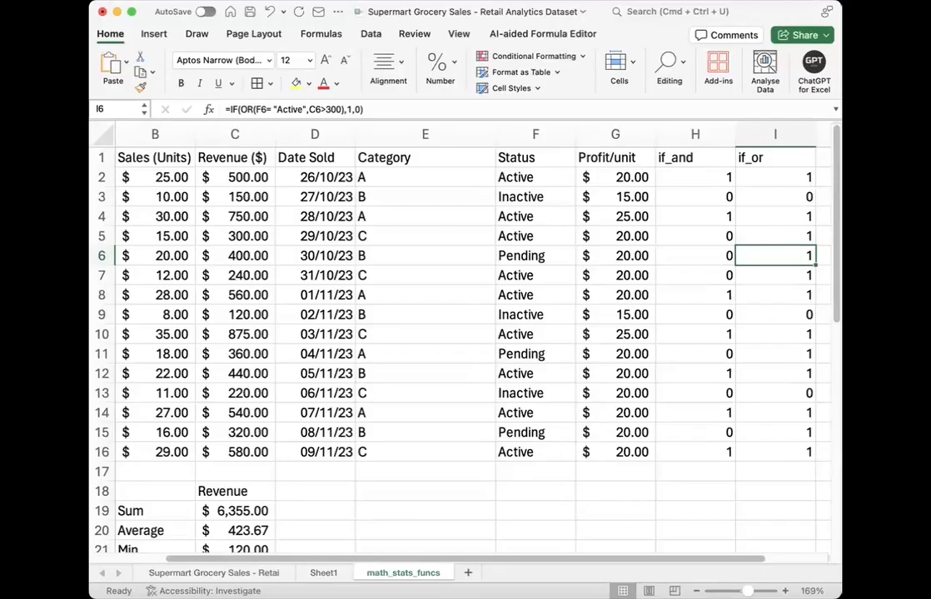
click(240, 255)
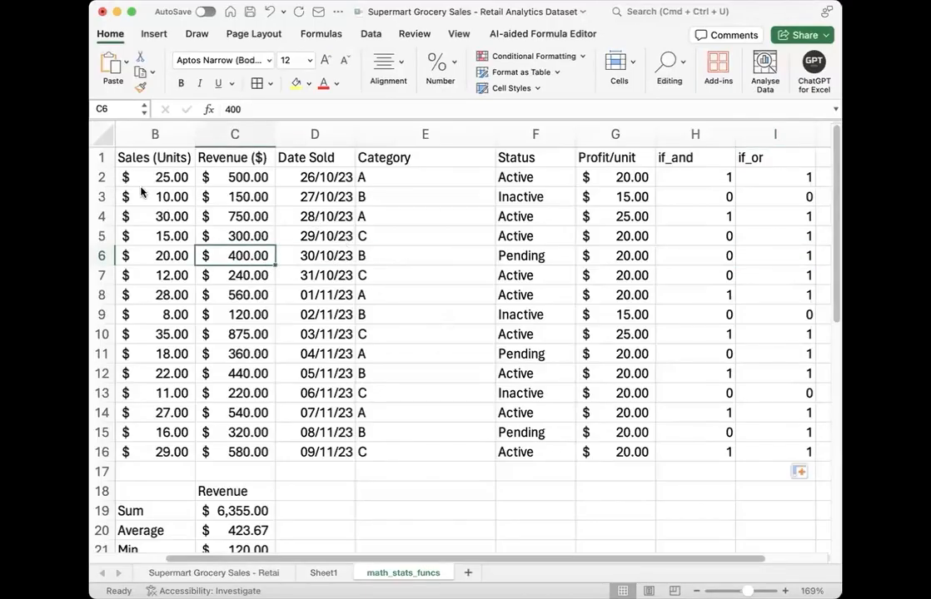
Step: Add the header "concatenate" in J1
scroll(393, 332, right, 5)
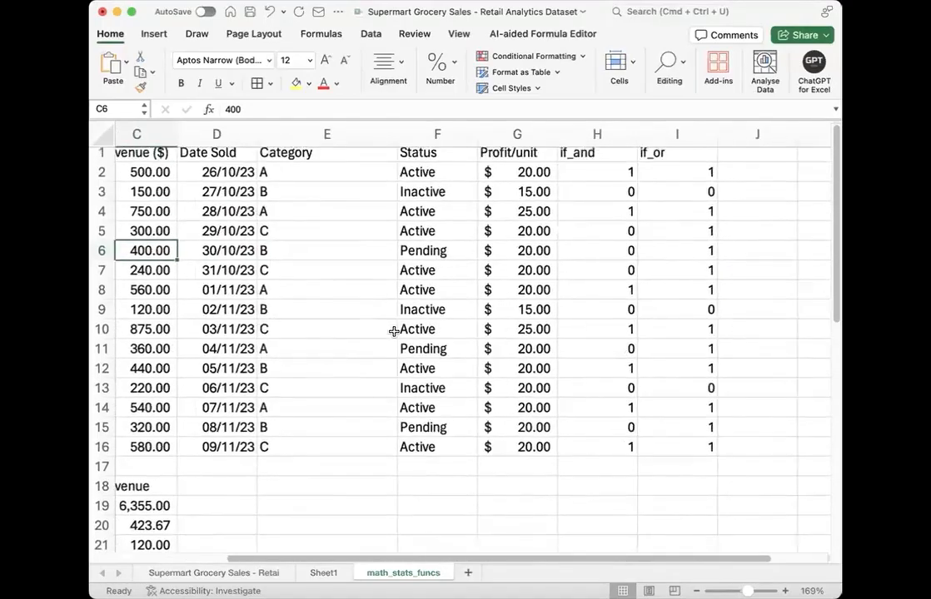
scroll(393, 332, right, 3)
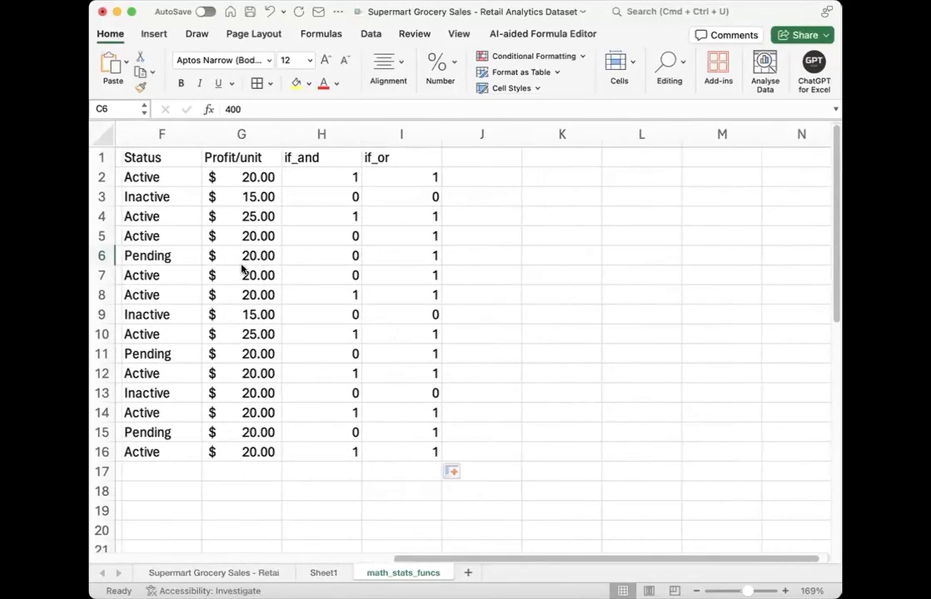
key(super+Tab)
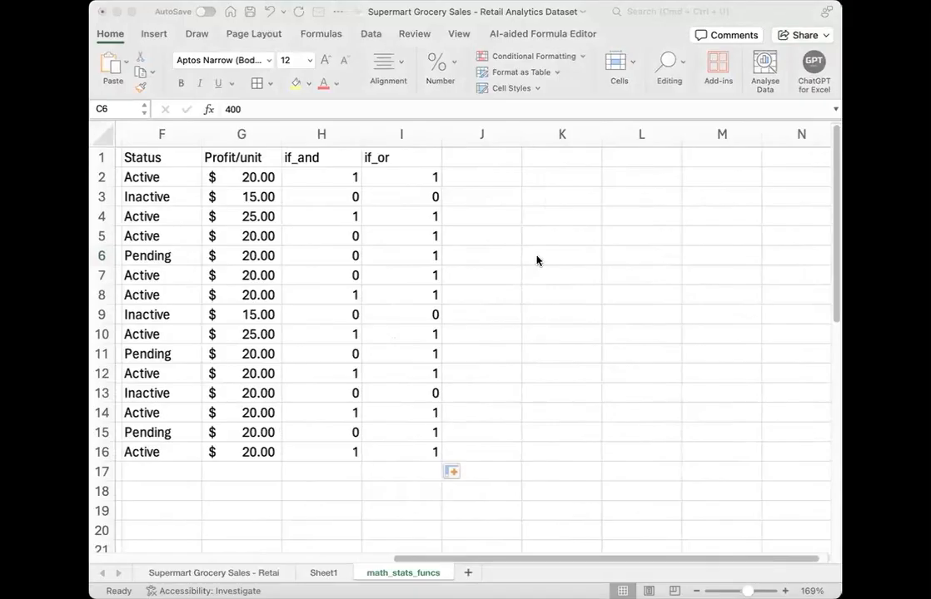
click(486, 164)
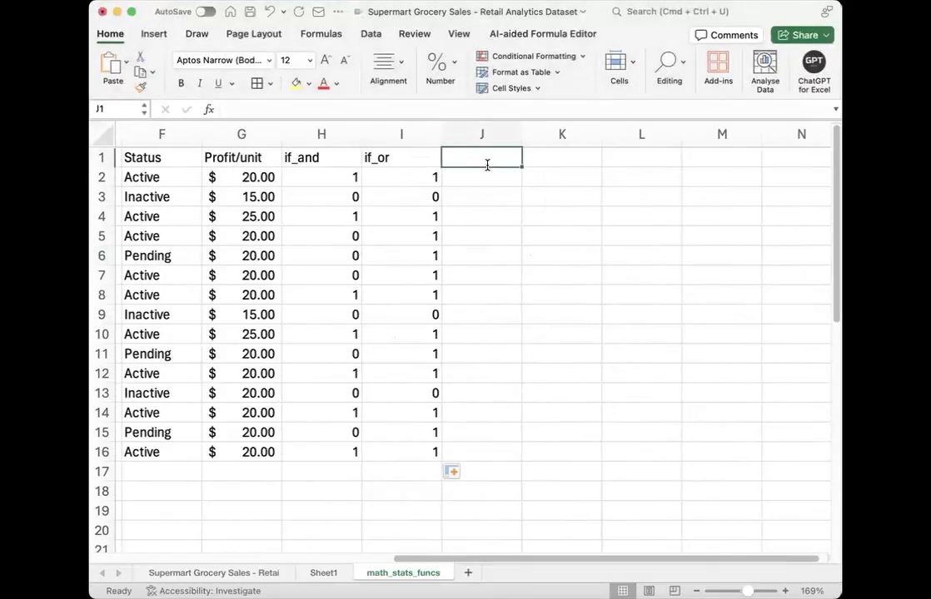
text(concatenate)
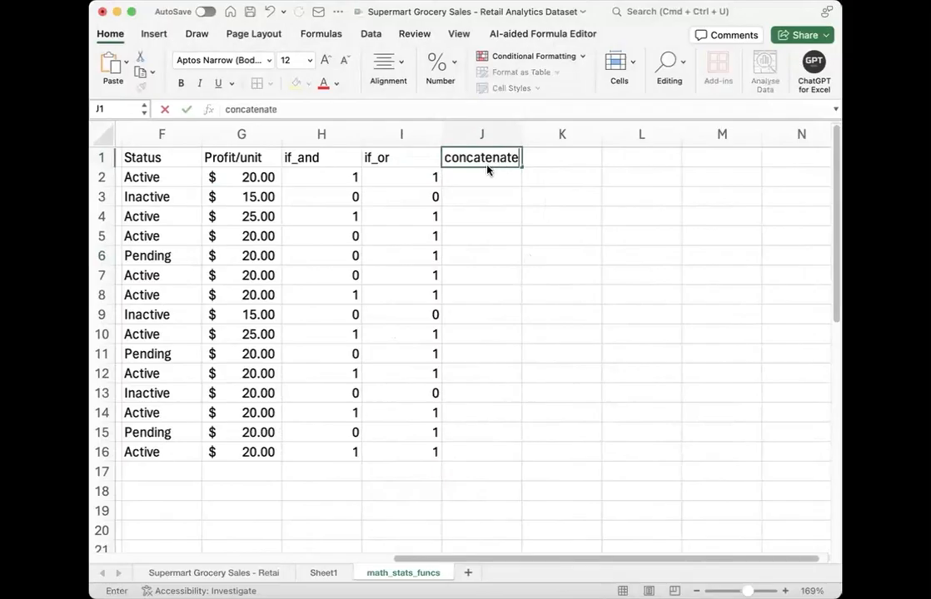
key(Return)
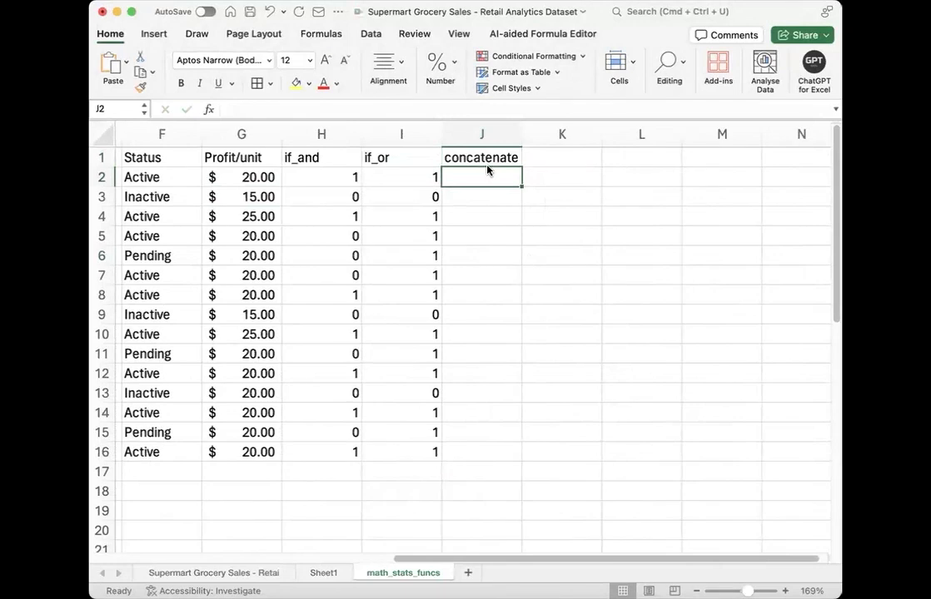
Step: Begin a CONCATENATE formula in J2 with F2 as the first text and " - " as the separator
text(=con)
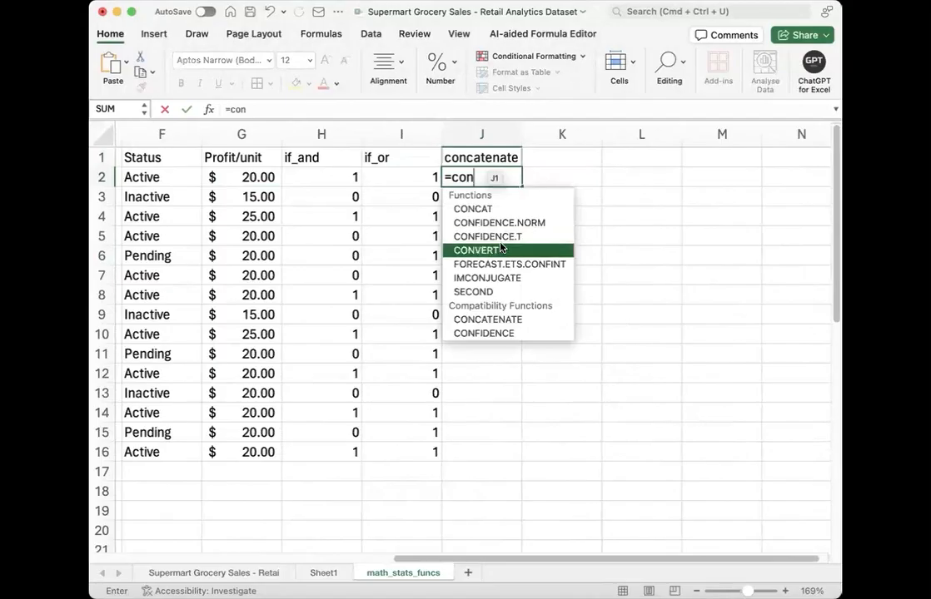
text(cat)
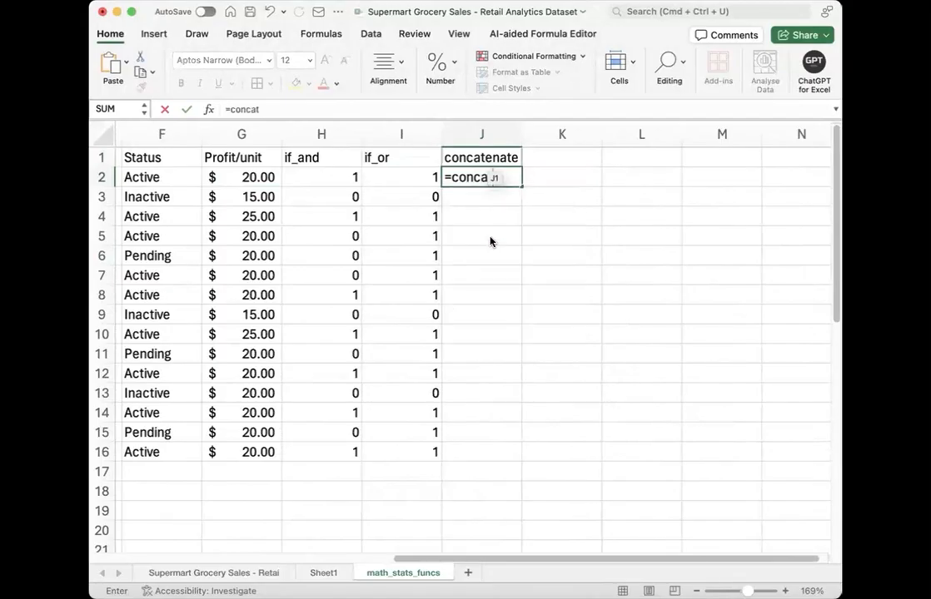
key(Tab)
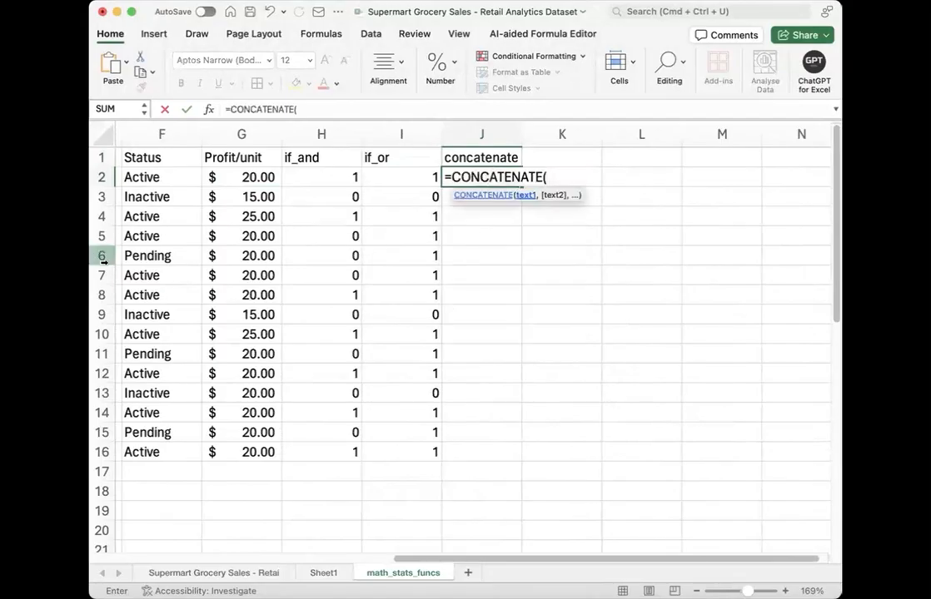
click(162, 178)
text(,"")
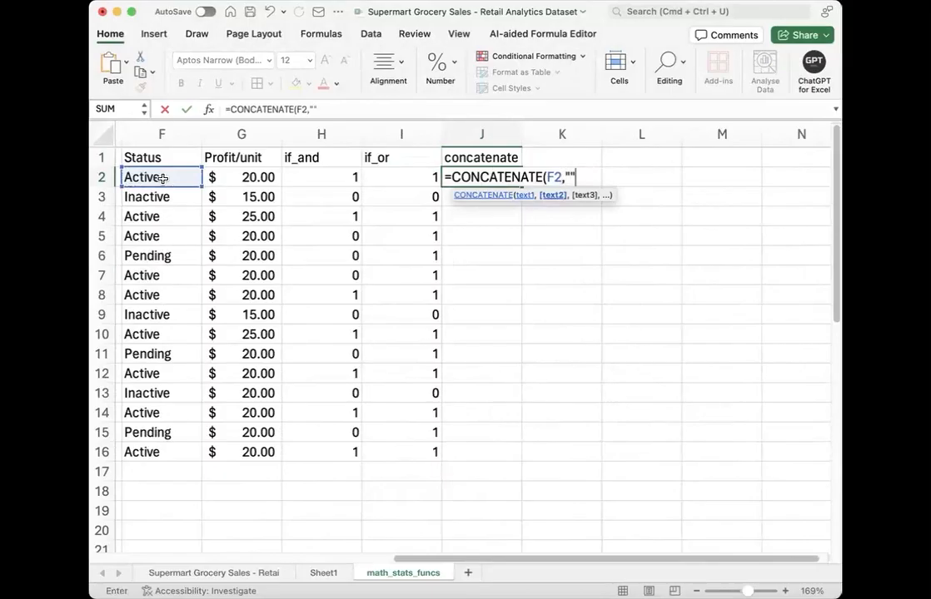
key(BackSpace)
text(- ",)
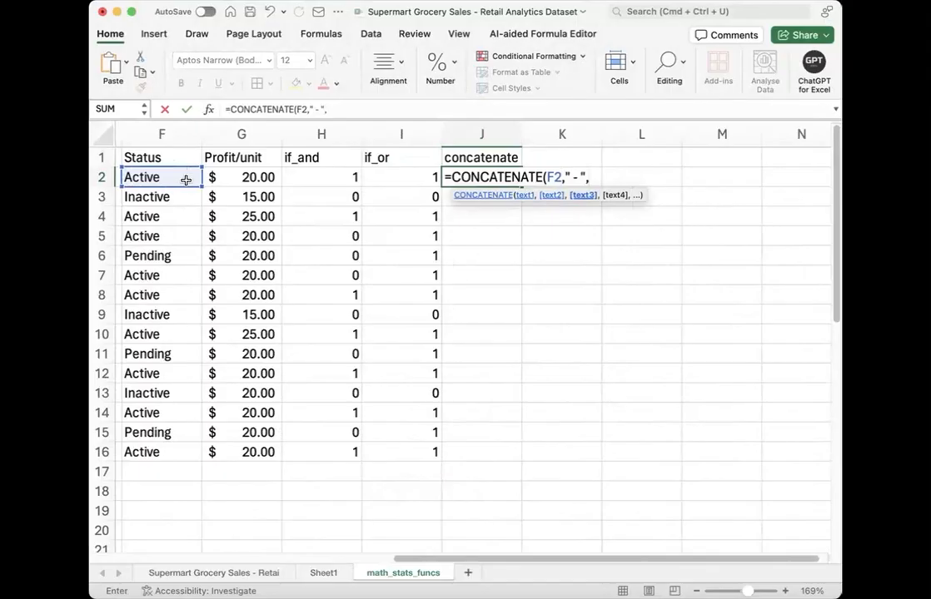
Step: Complete the J2 formula with G2 as the last argument and fill it down to J16
click(239, 180)
text())
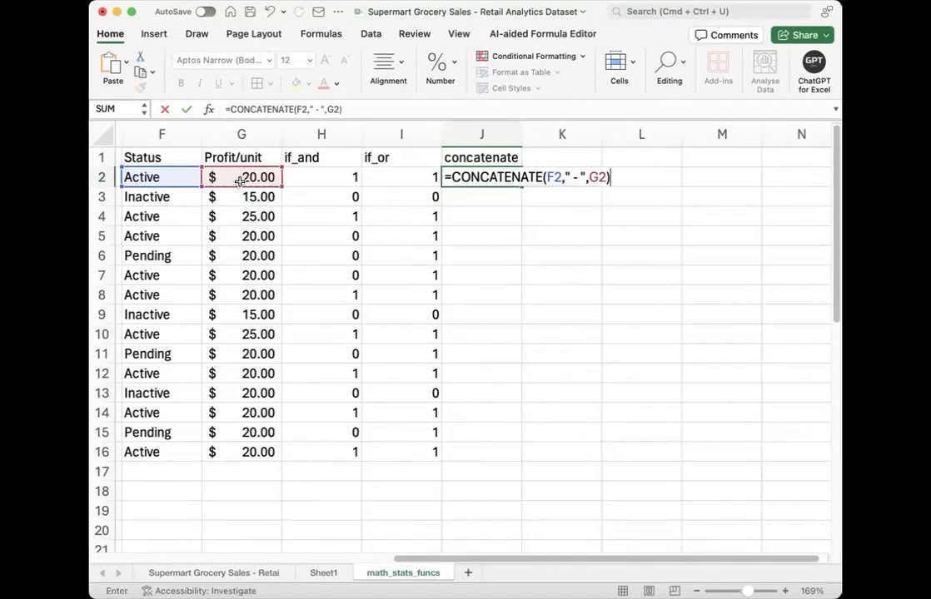
key(Return)
click(473, 177)
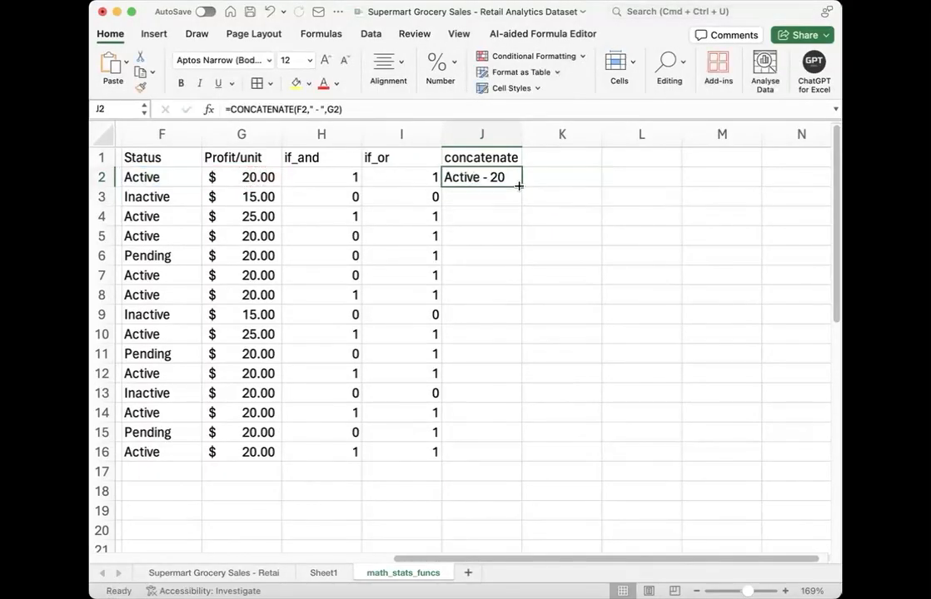
double_click(522, 187)
Step: Review the concatenated texts in column J against the Status and Profit/unit values they combine
click(479, 181)
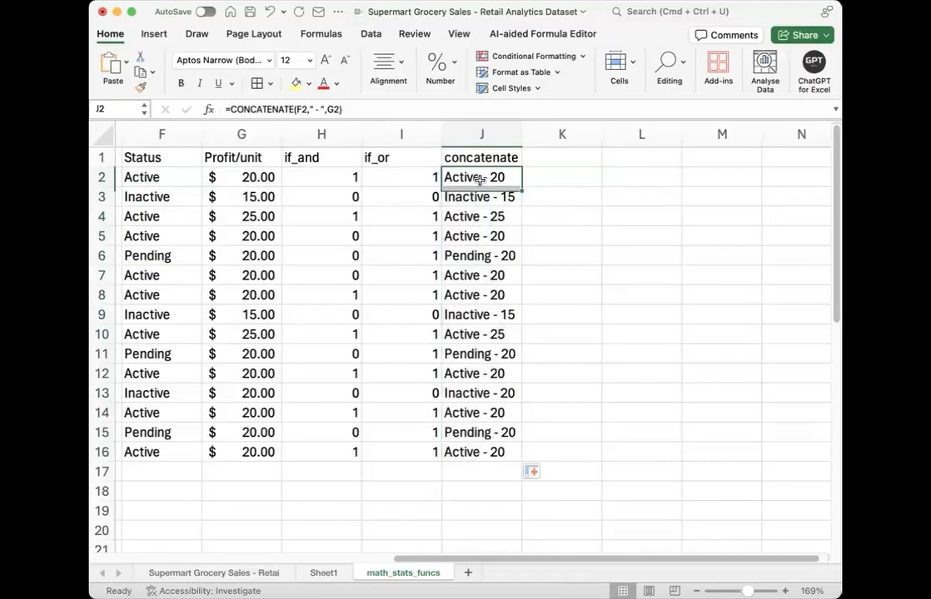
click(161, 180)
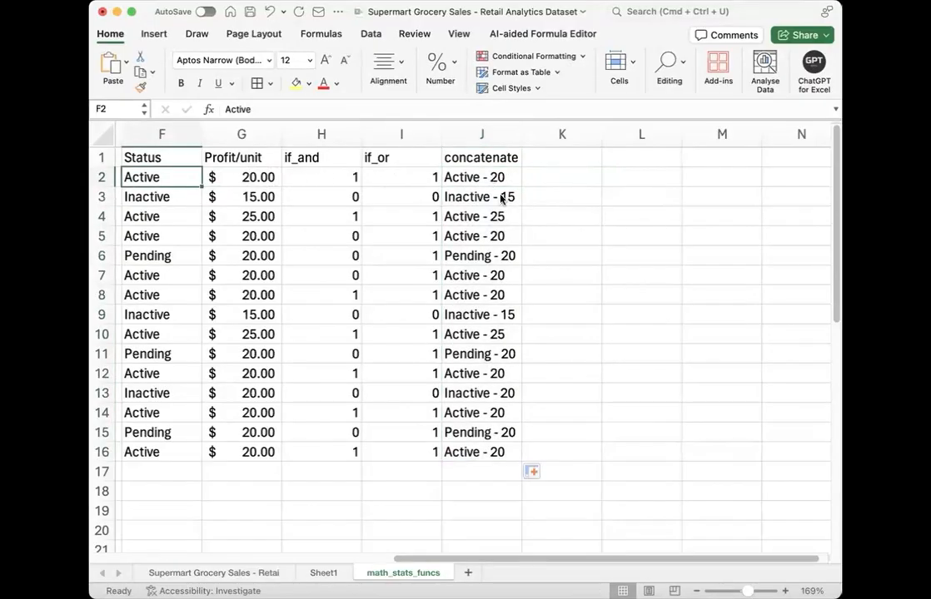
click(246, 177)
drag(484, 183, 486, 455)
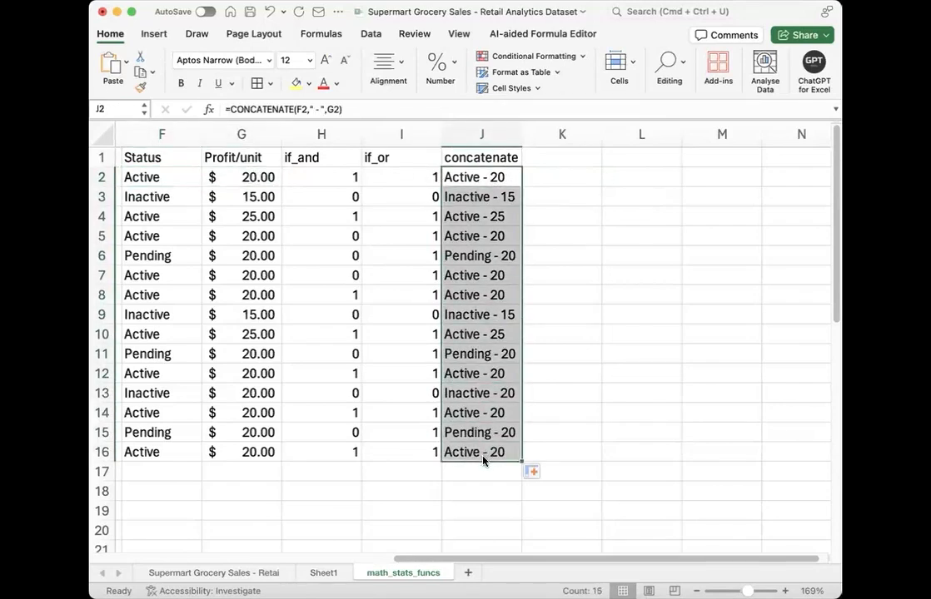
click(529, 160)
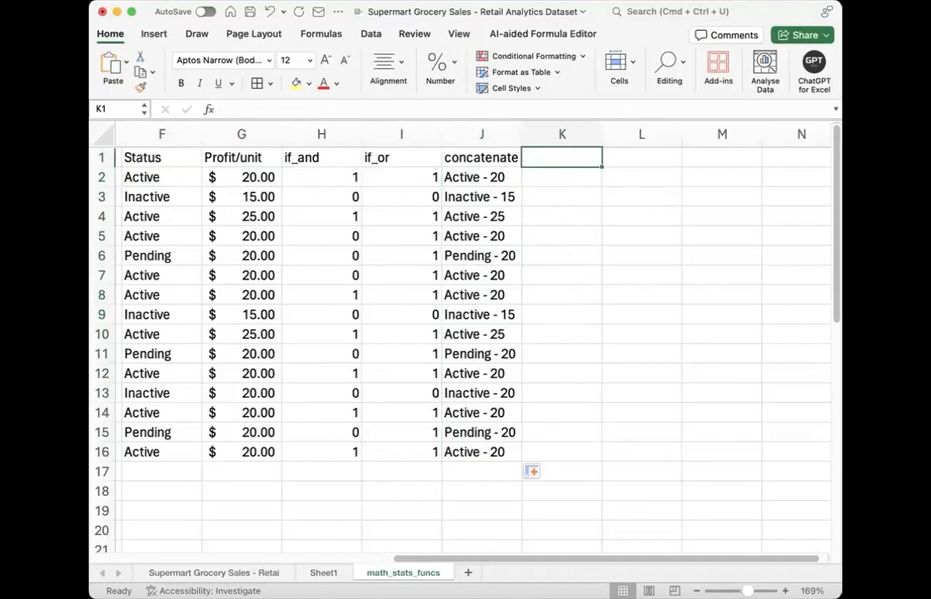
Step: Add the header "left" in K1 and enter =LEFT(J2,5) in K2
text(left)
key(Return)
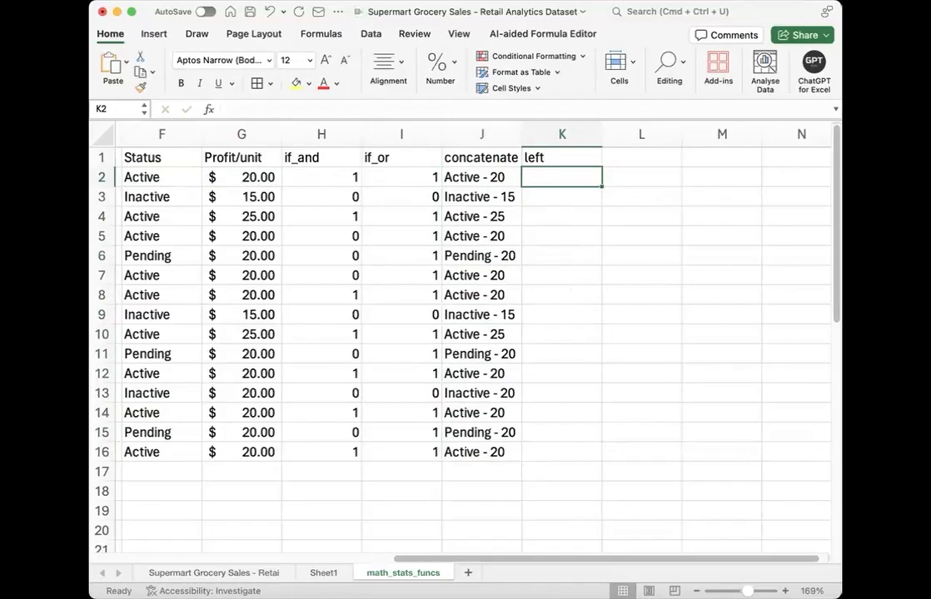
text(=left)
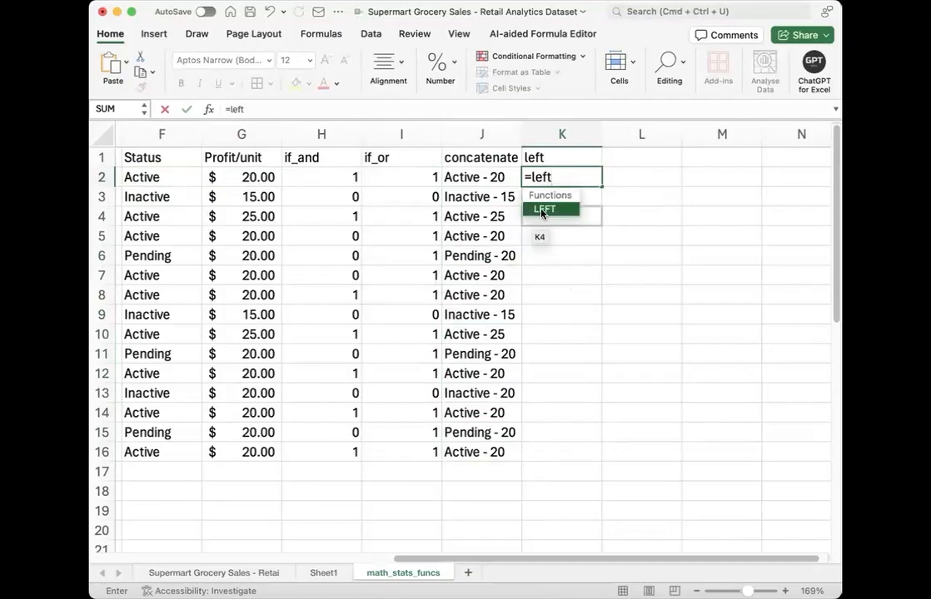
double_click(543, 210)
click(471, 177)
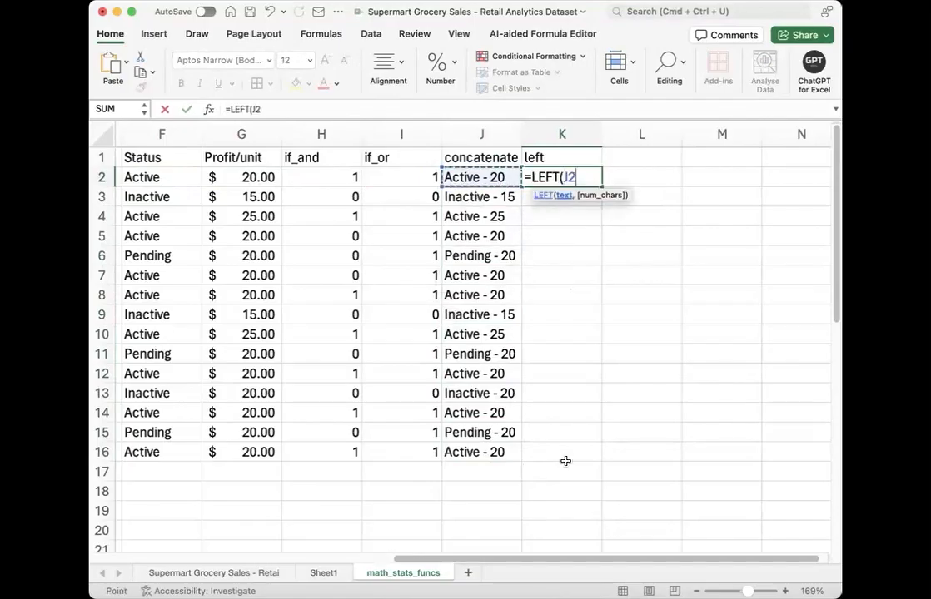
text(,5)
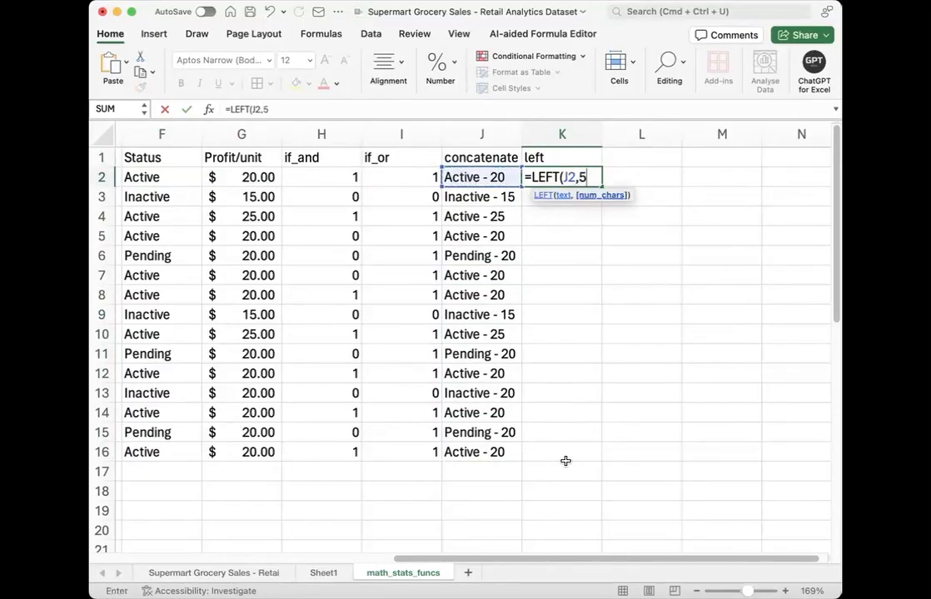
text())
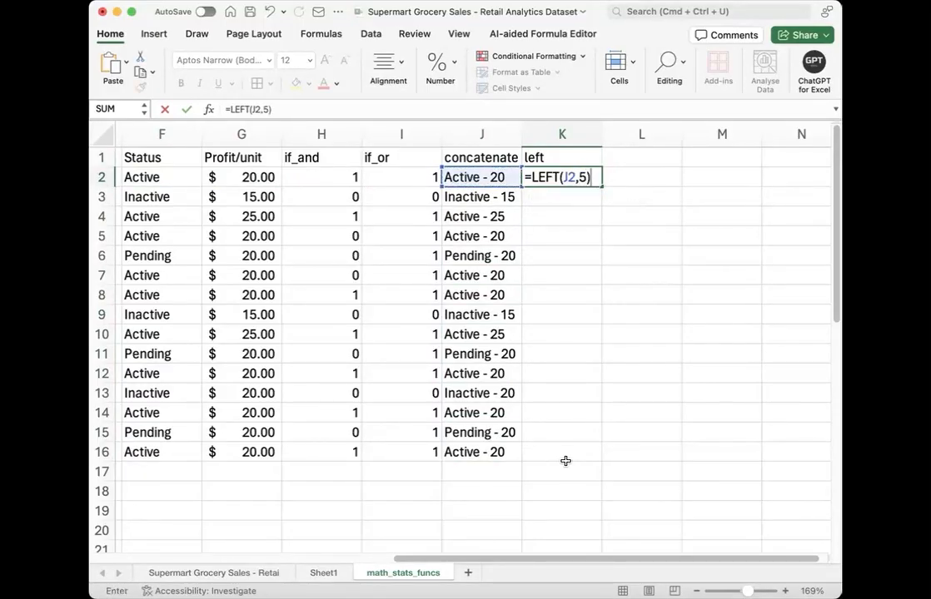
key(Return)
Step: Fill the LEFT formula from K2 down to K16
click(596, 180)
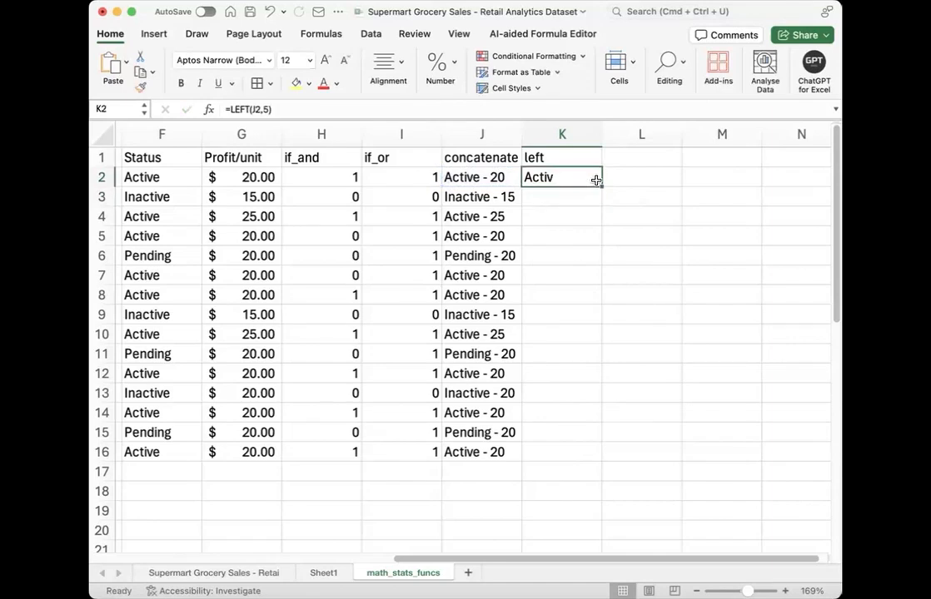
double_click(600, 187)
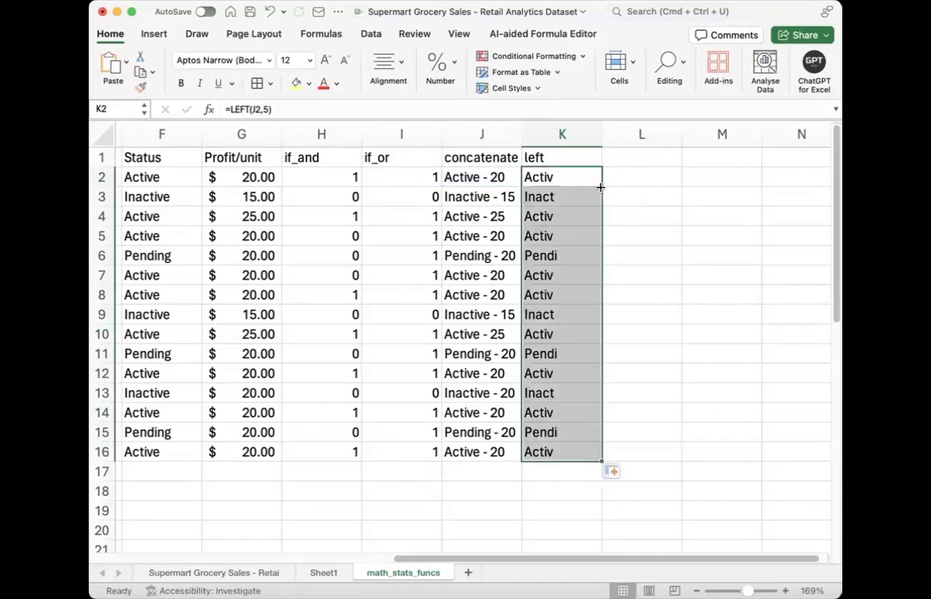
click(545, 502)
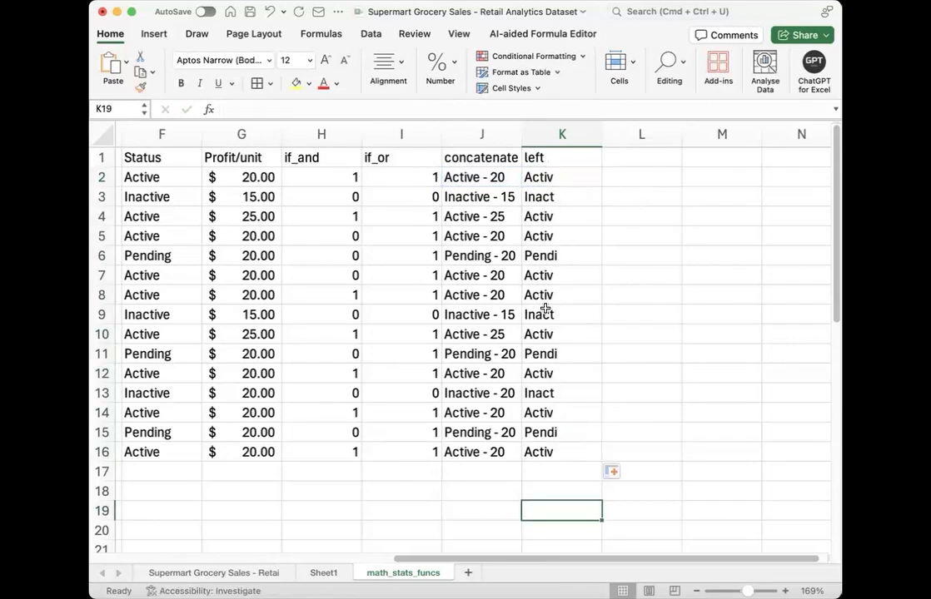
Step: Add the header "right" in L1 and enter =RIGHT(J2,2) in L2
click(619, 154)
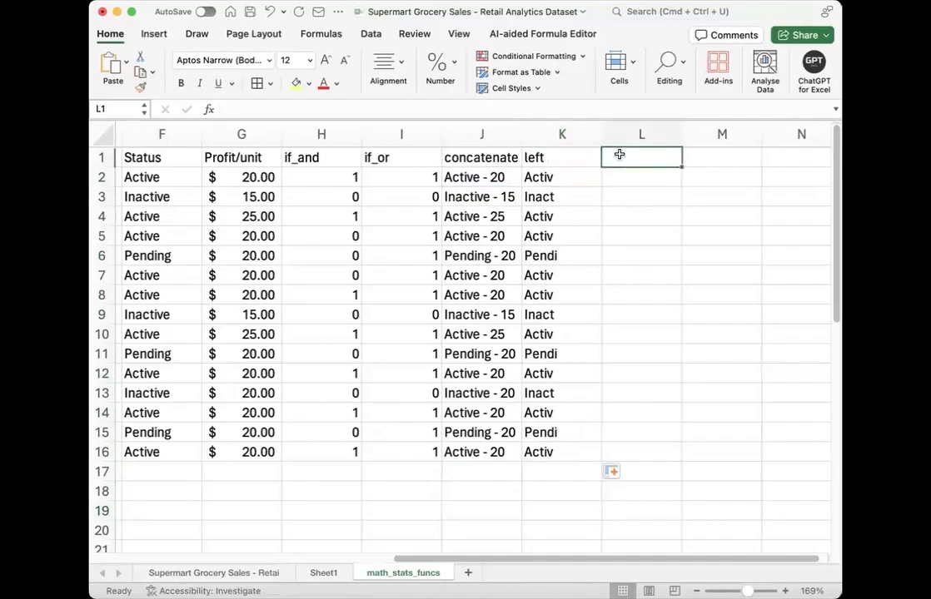
text(right)
key(Return)
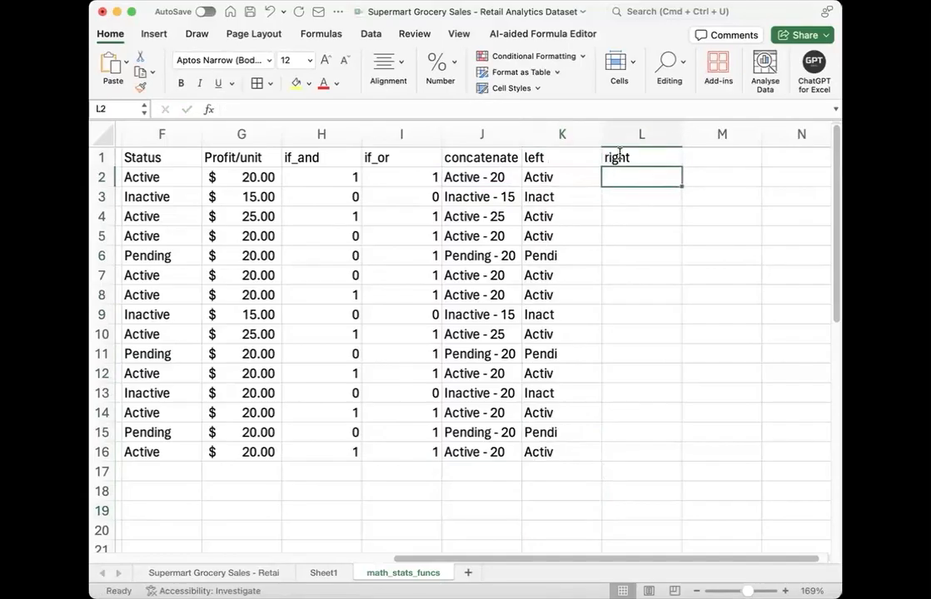
text(=right)
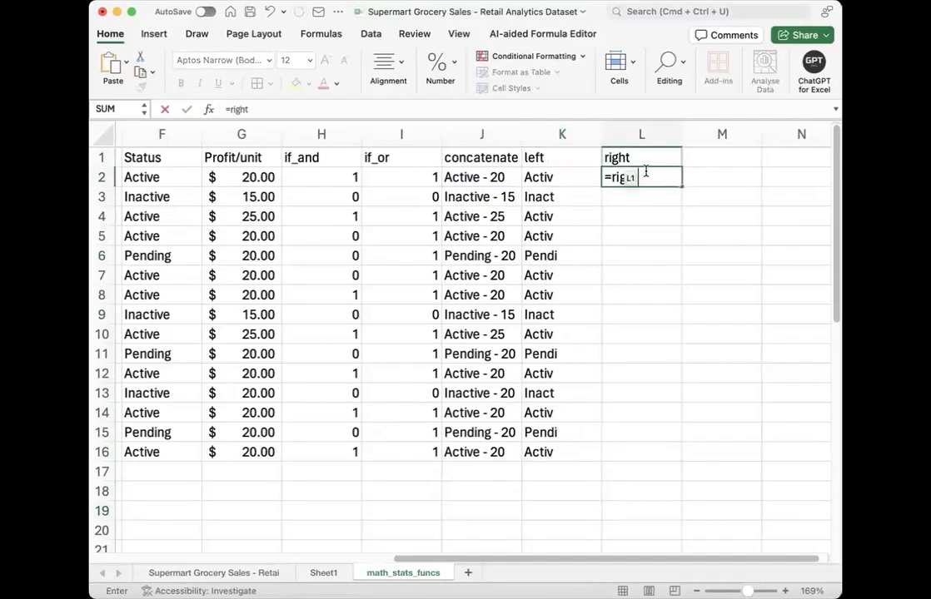
double_click(641, 211)
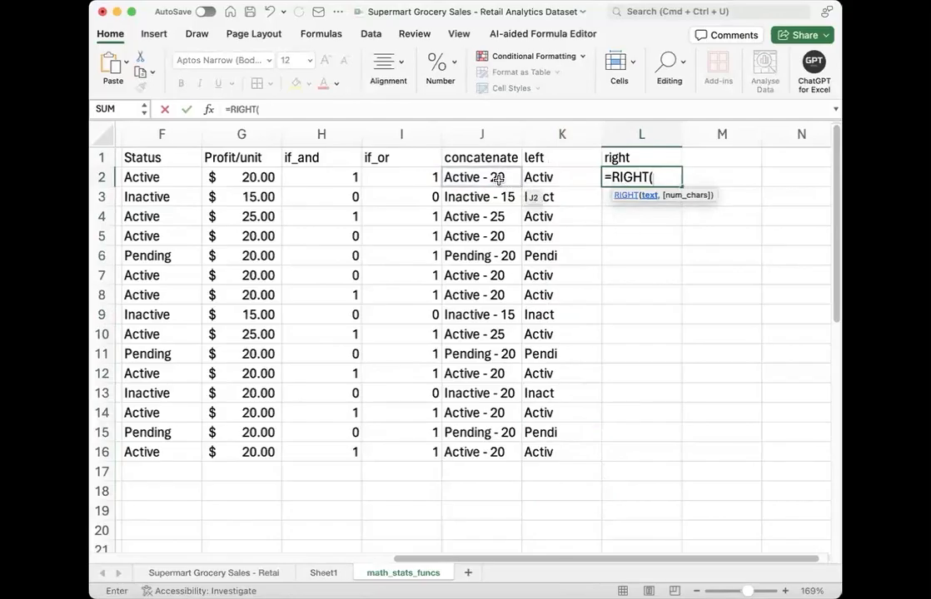
click(498, 179)
text(,)
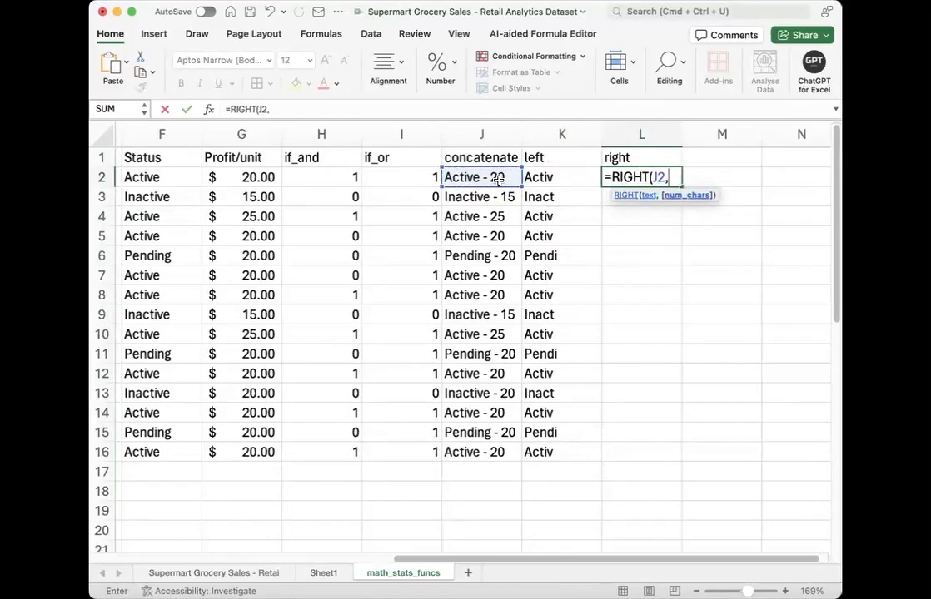
text(2))
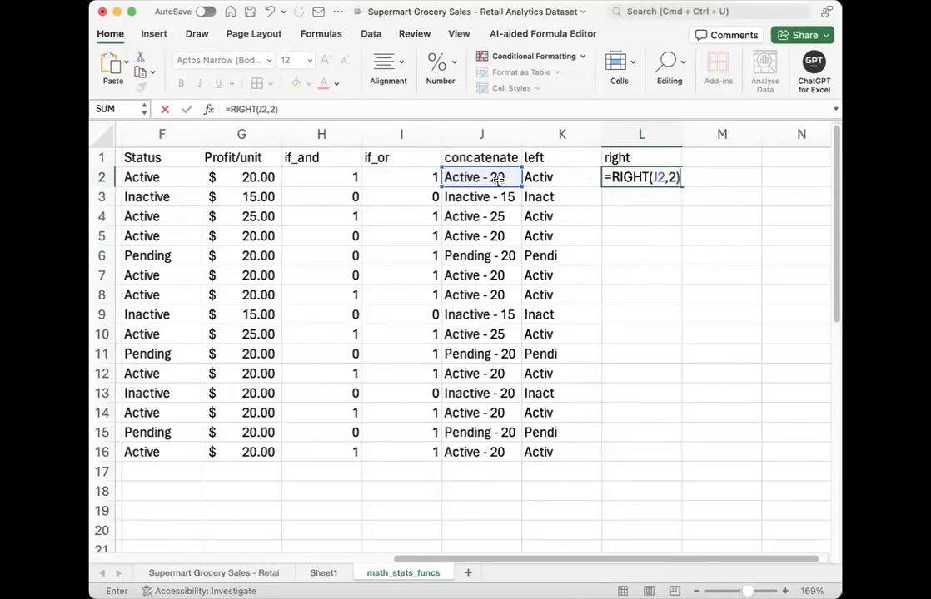
key(Return)
Step: Fill the RIGHT formula from L2 down to L16 and compare L2 with the concatenated text in J2
click(658, 181)
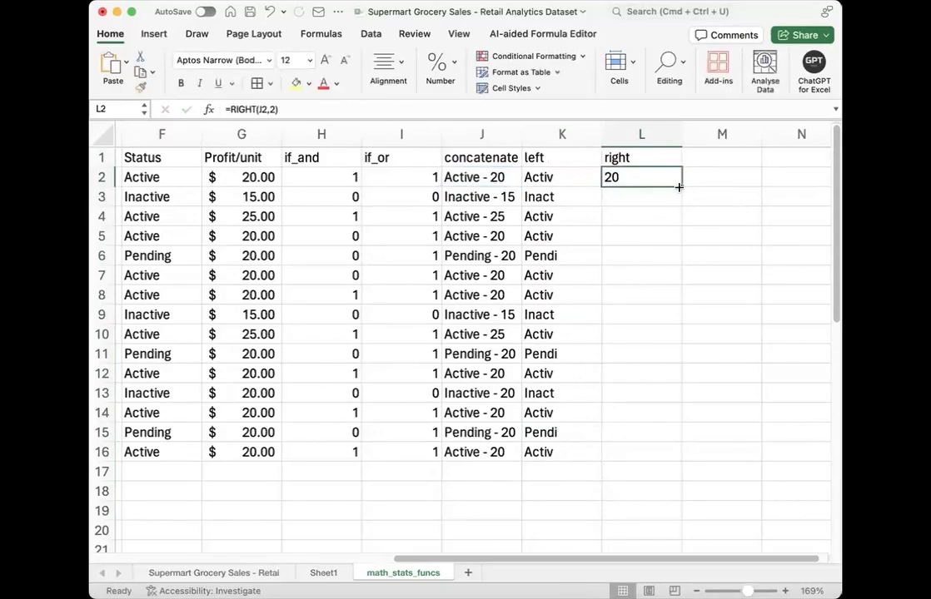
double_click(681, 186)
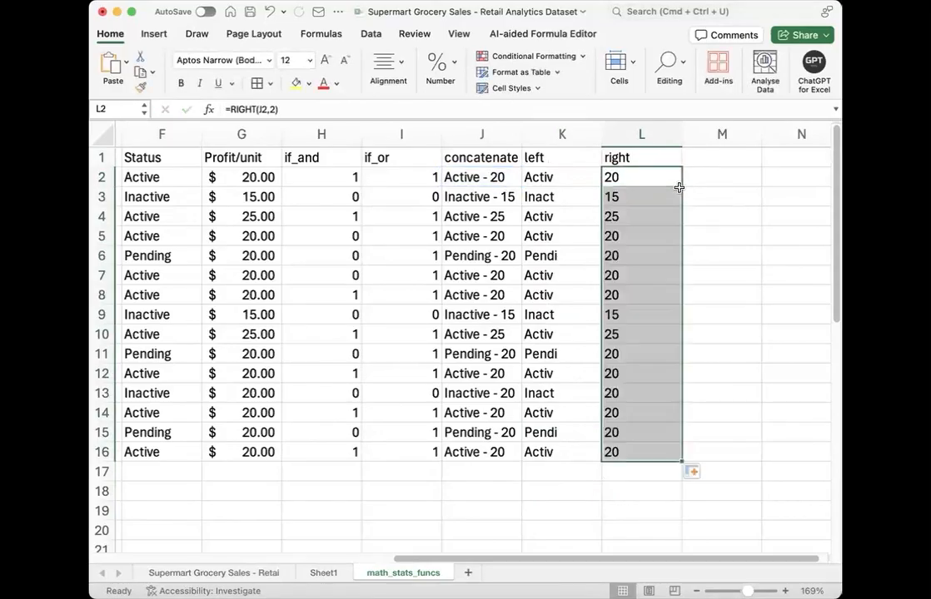
click(571, 457)
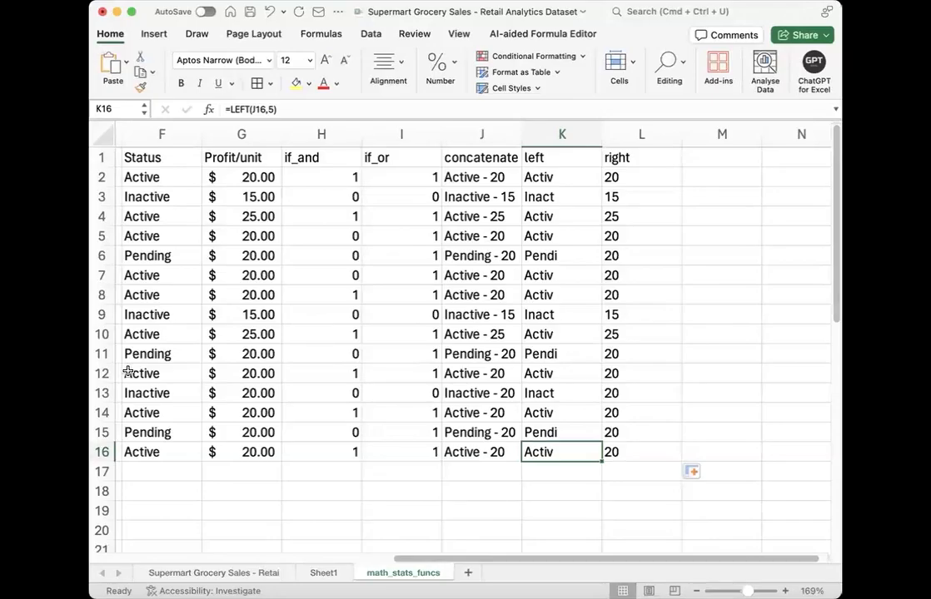
click(629, 177)
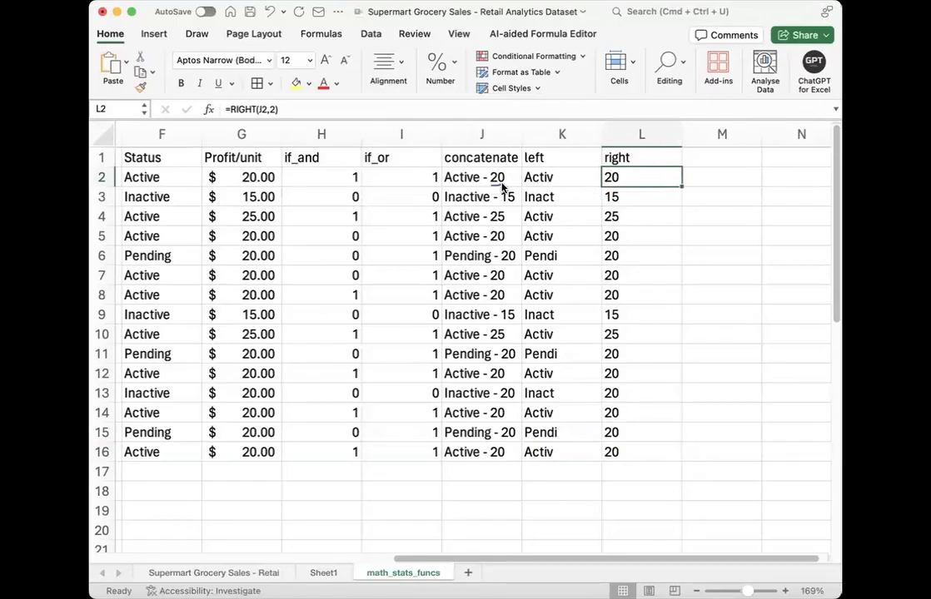
drag(507, 203, 515, 202)
Step: Label I18 "trim" and describe it in J18 as "removes leading and trailing spaces"
click(439, 492)
text(trim)
key(Tab)
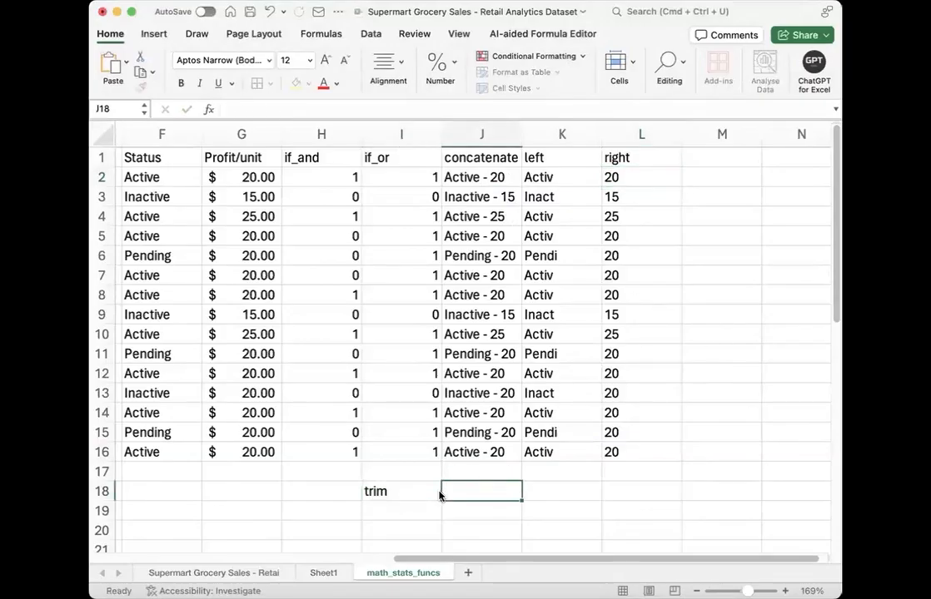
text(remob)
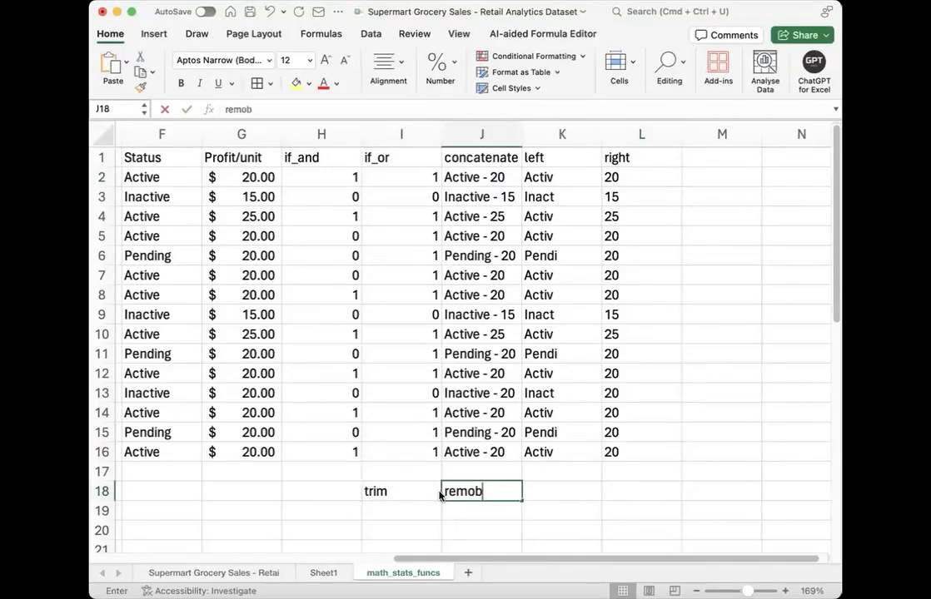
key(BackSpace)
text(ves )
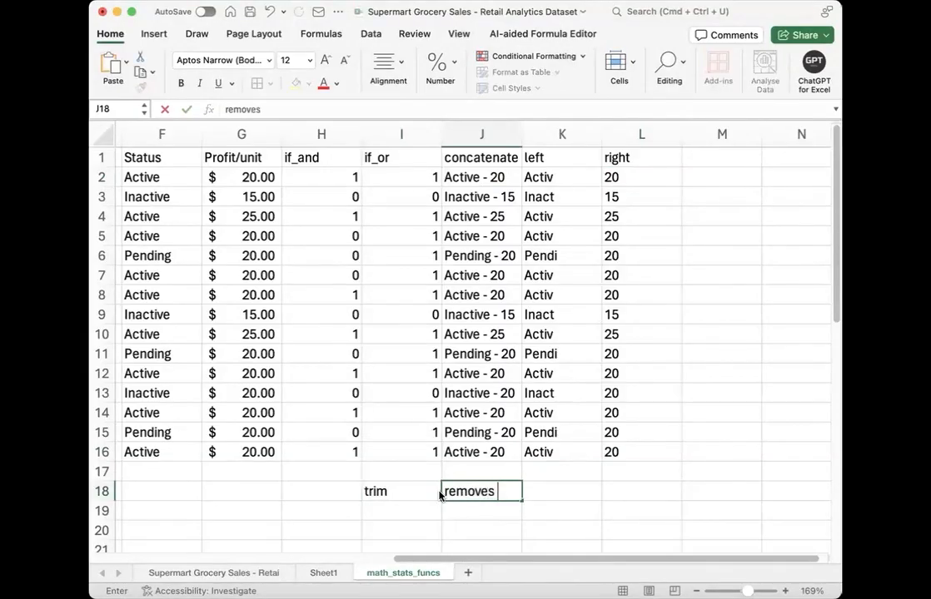
text(leading a)
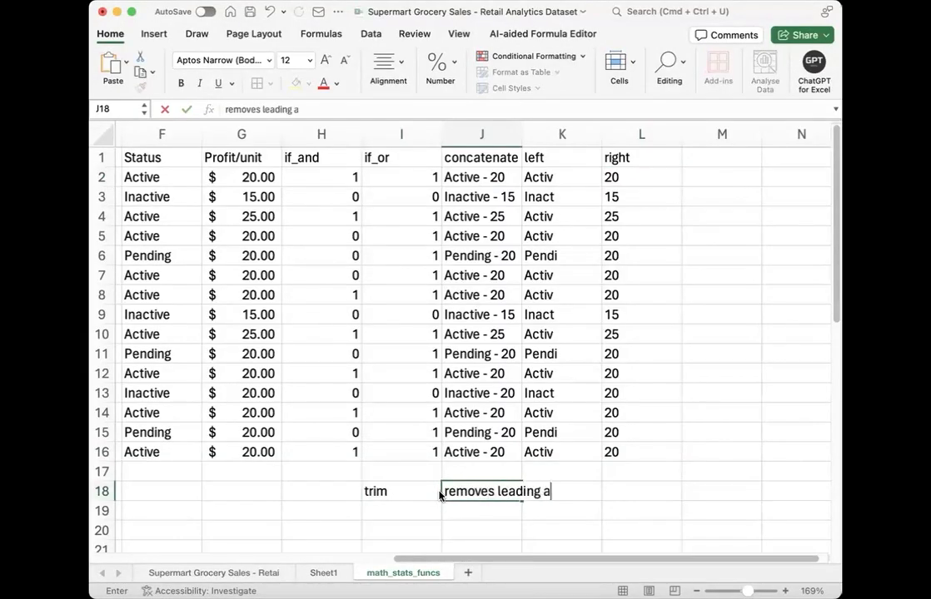
text(nd trailin)
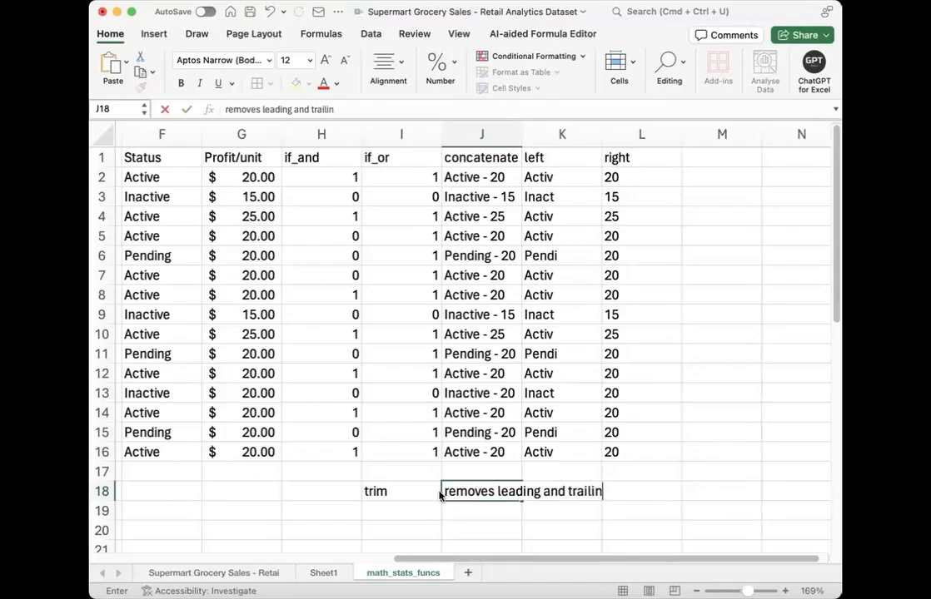
text(g spaces)
key(Return)
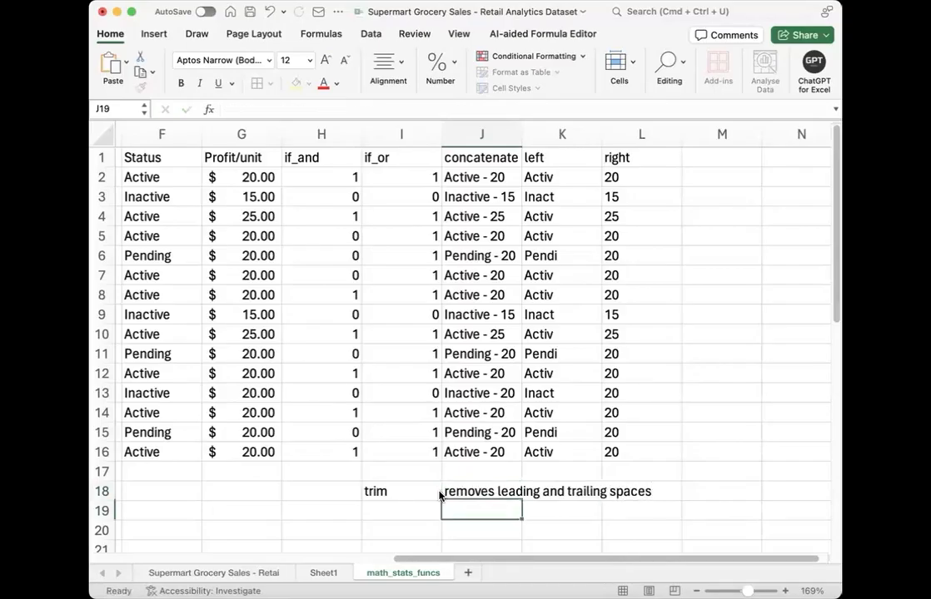
Step: Wrap the TRIM description text in J18
click(467, 485)
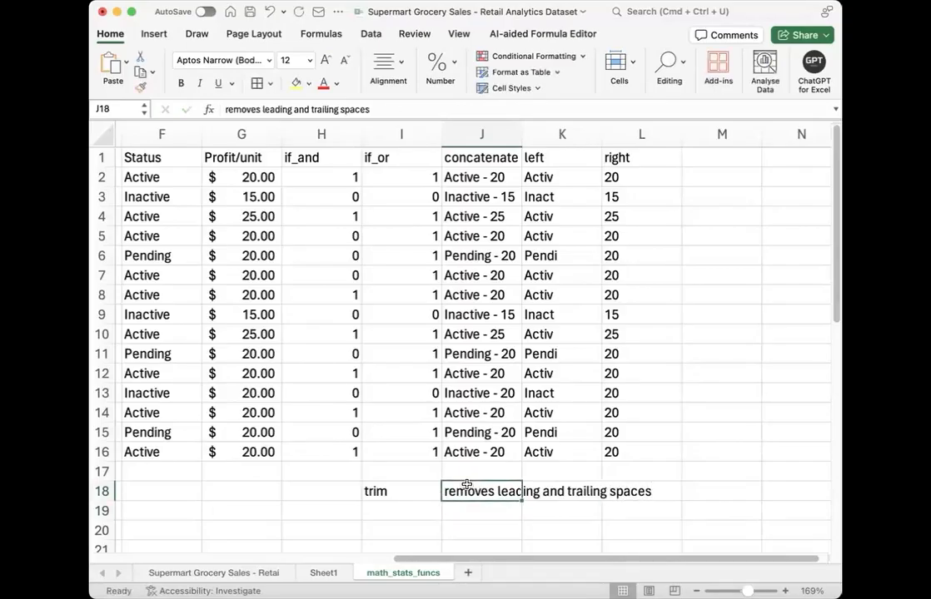
click(388, 71)
click(436, 104)
click(444, 452)
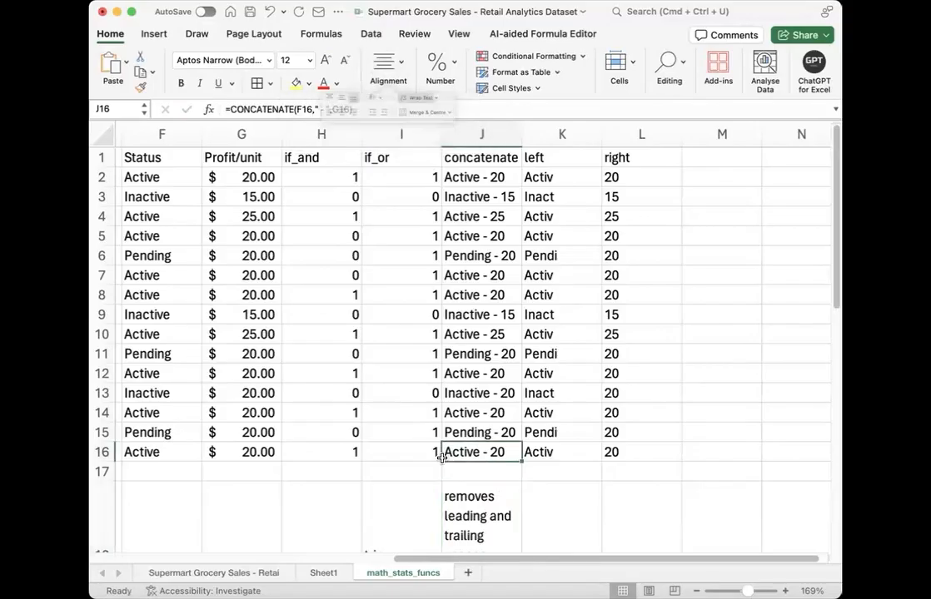
Step: Widen column J and reduce the height of row 18 so the description fits on two lines
scroll(440, 458, down, 5)
drag(544, 134, 609, 134)
drag(113, 365, 106, 327)
click(563, 316)
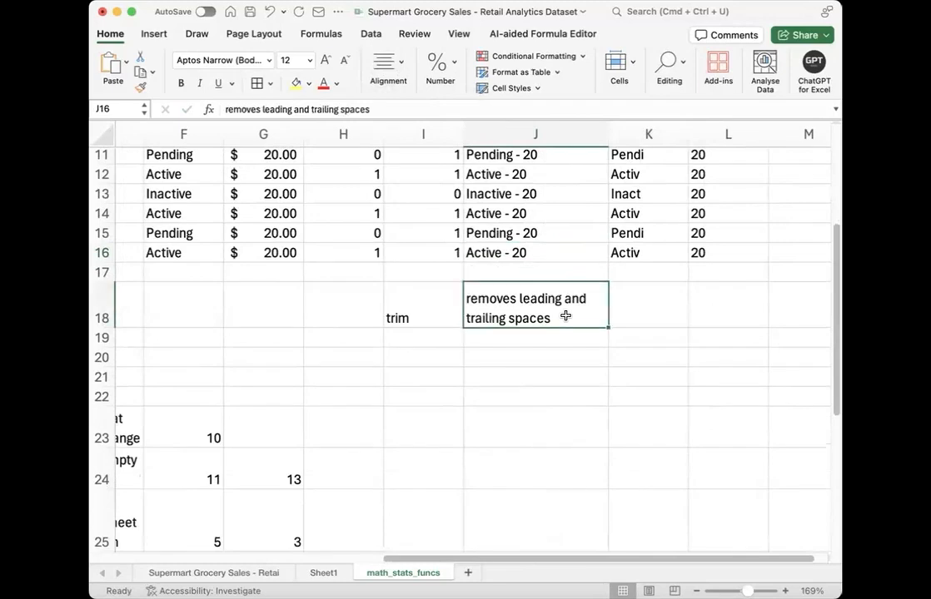
scroll(335, 363, left, 4)
scroll(335, 363, left, 2)
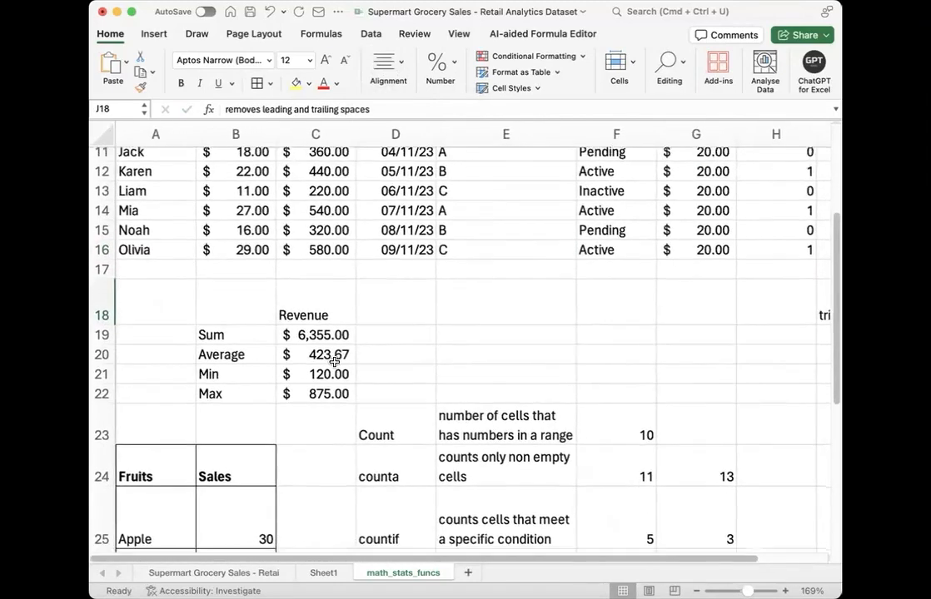
scroll(366, 358, right, 10)
scroll(398, 349, left, 2)
scroll(398, 349, left, 3)
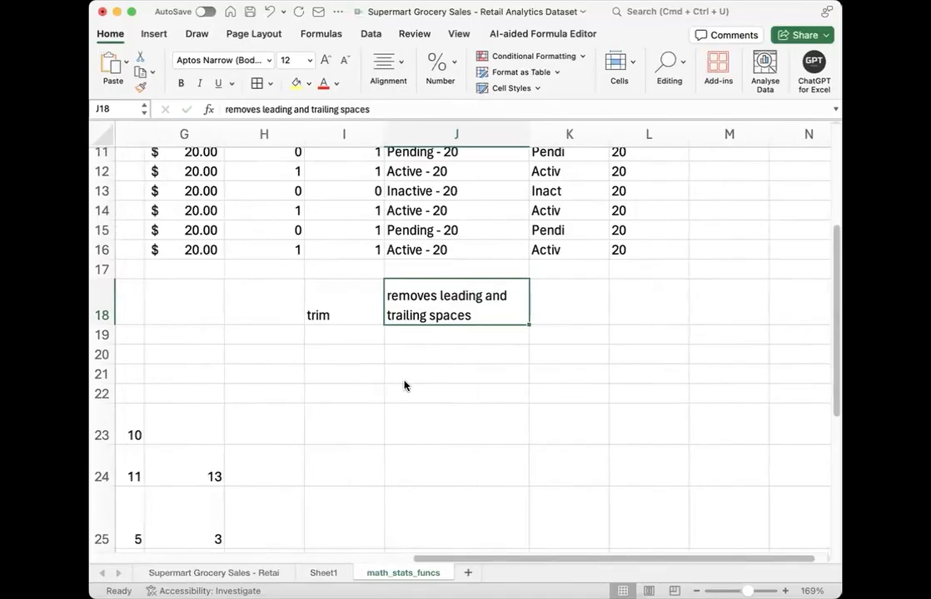
Step: Sketch "abc" with space marks before and after it below the TRIM description
drag(404, 388, 435, 388)
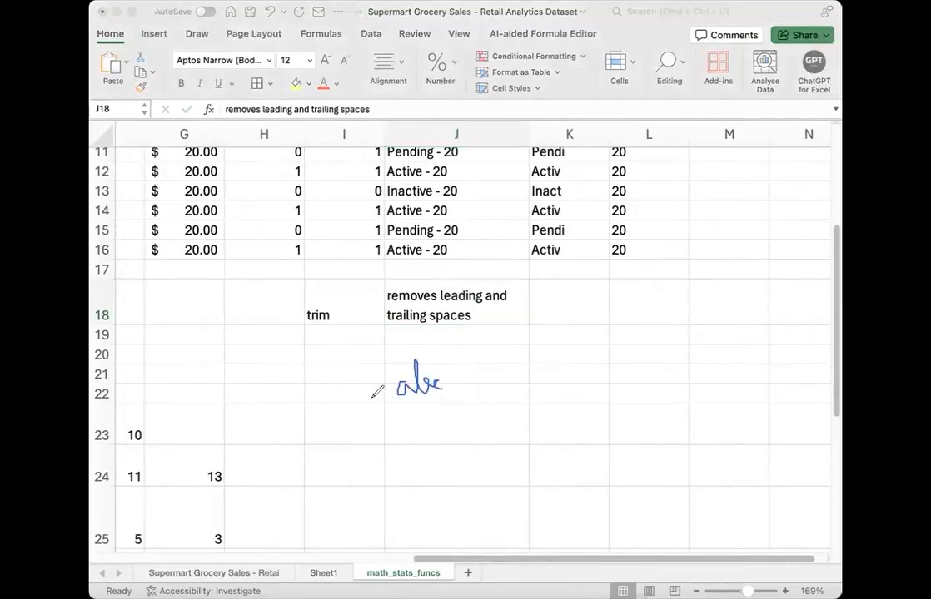
drag(344, 403, 391, 403)
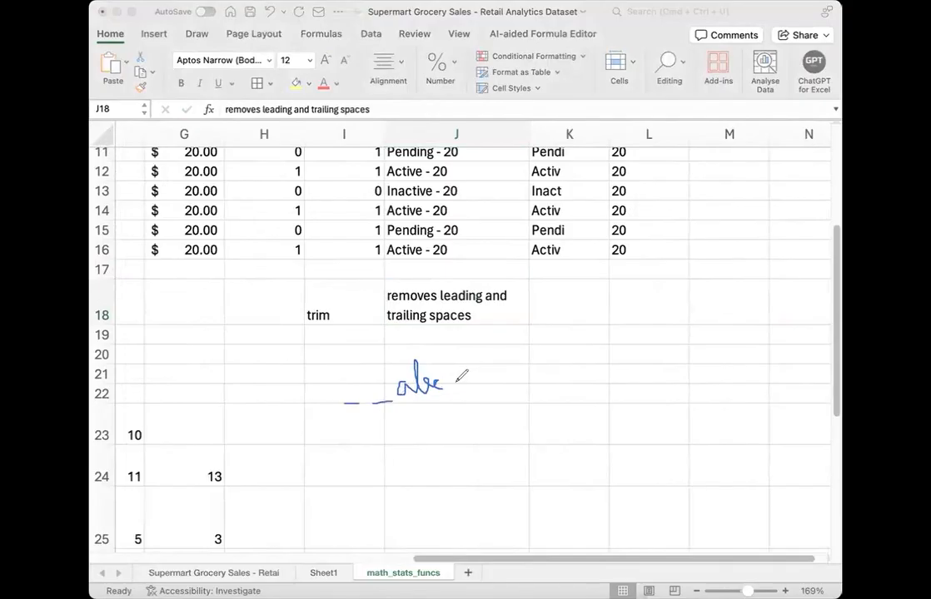
drag(454, 384, 518, 364)
drag(361, 354, 361, 396)
drag(487, 336, 475, 374)
Step: Enter "abc" in I19 and trim it in J19 with =TRIM(I19)
click(357, 335)
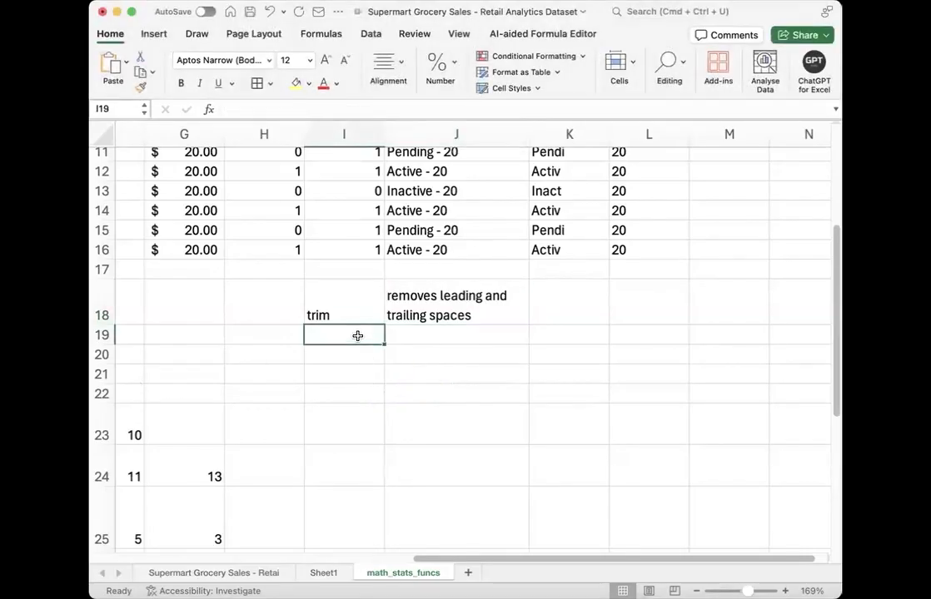
text(abc)
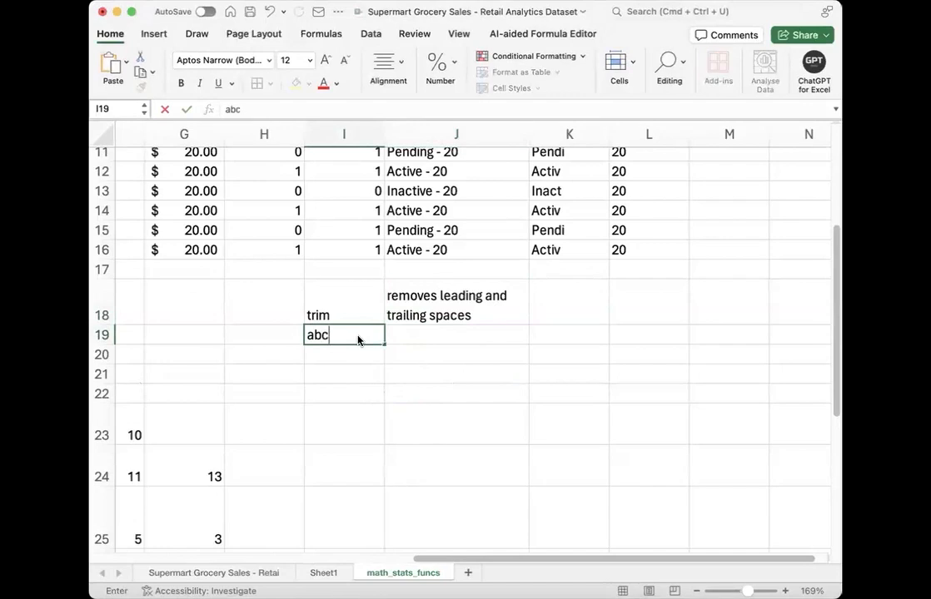
key(Tab)
text(=)
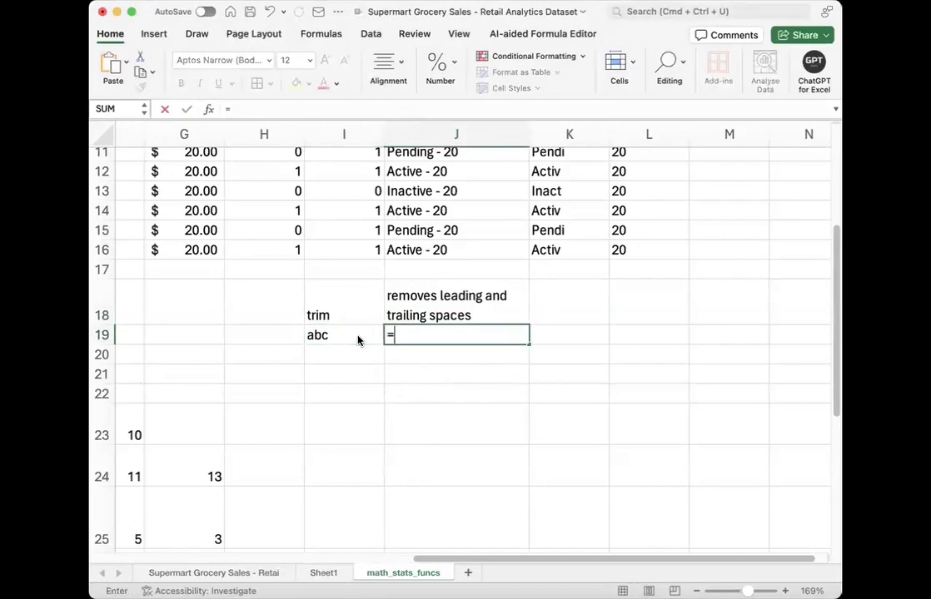
text(trim)
key(Tab)
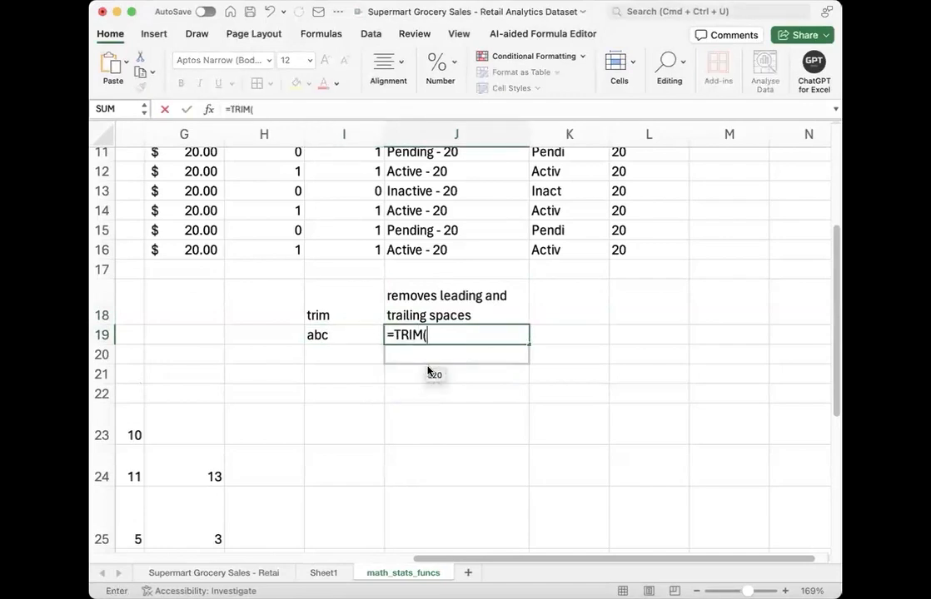
click(359, 334)
text())
key(Return)
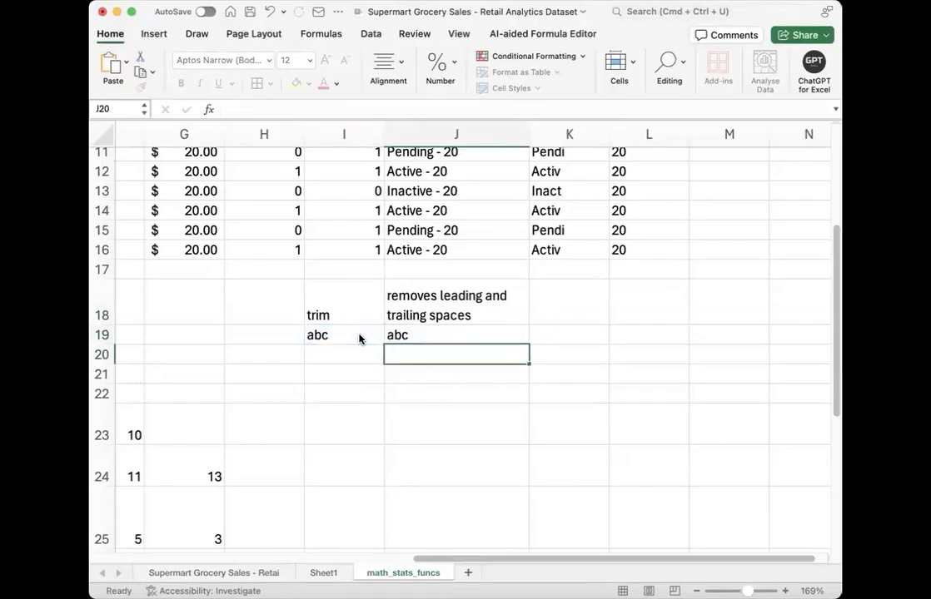
Step: Enter "abc" preceded by leading spaces in I20
key(Left)
double_click(347, 358)
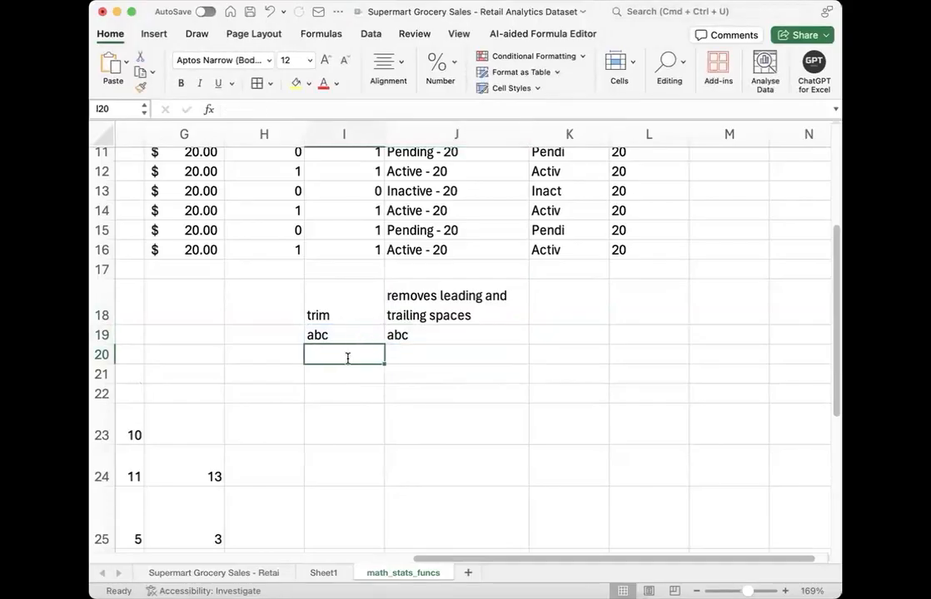
text(abc)
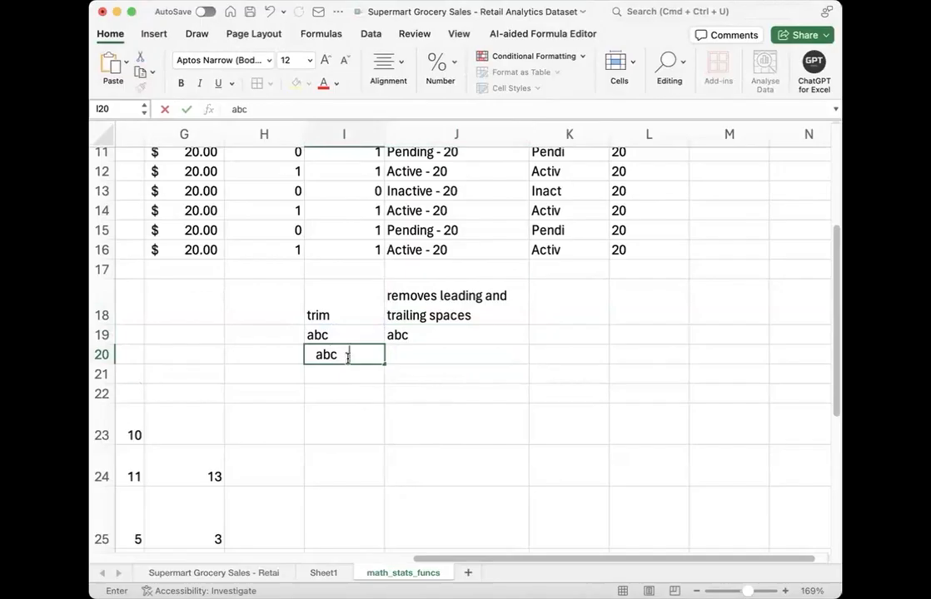
key(Return)
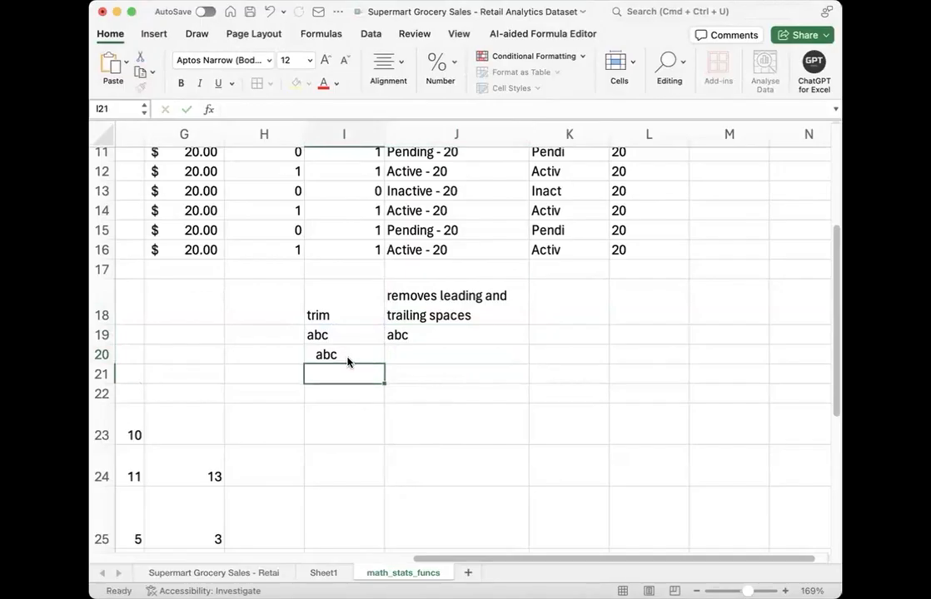
Step: Trim the text with leading spaces in J20 using =TRIM(I20)
click(403, 352)
text(=trim()
click(344, 355)
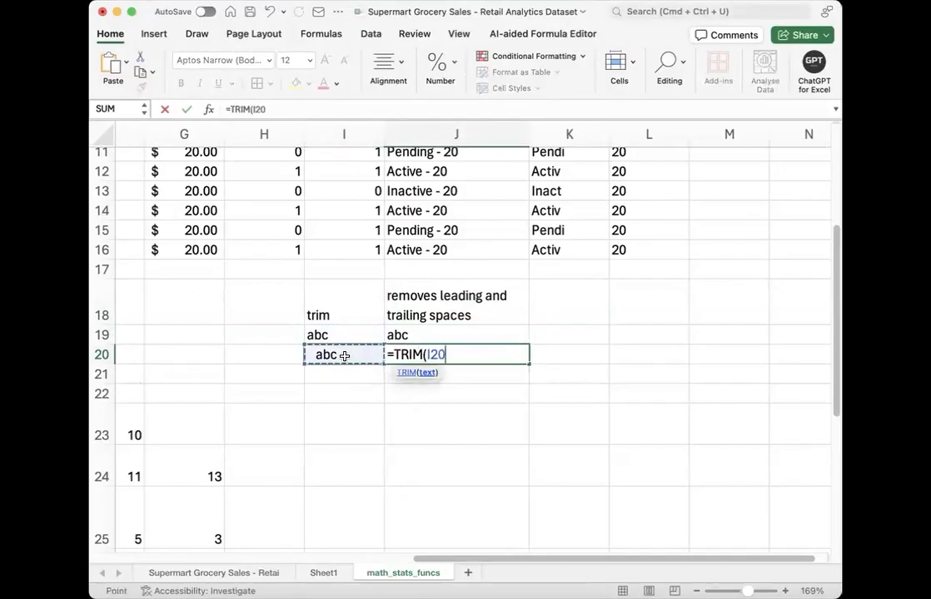
key(Return)
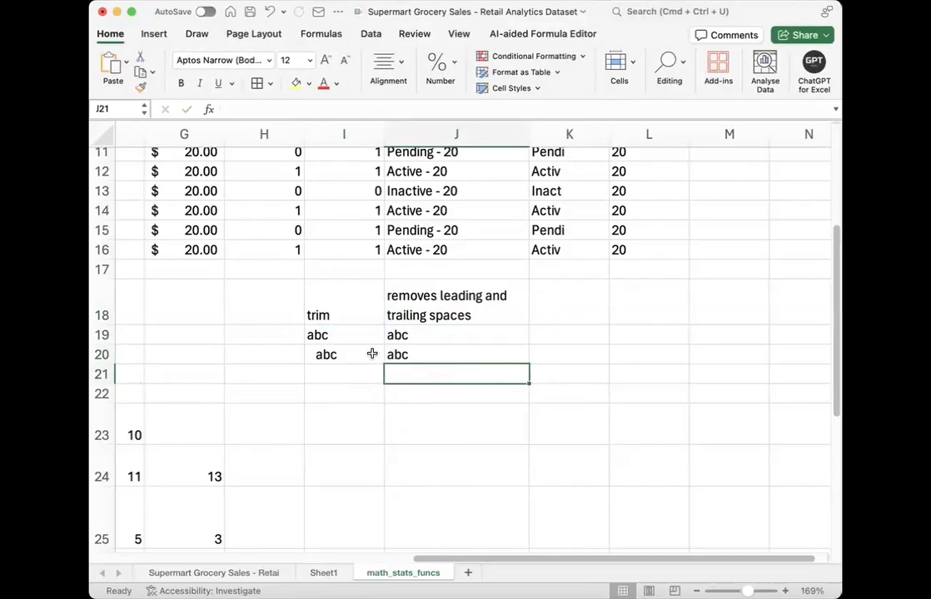
click(401, 355)
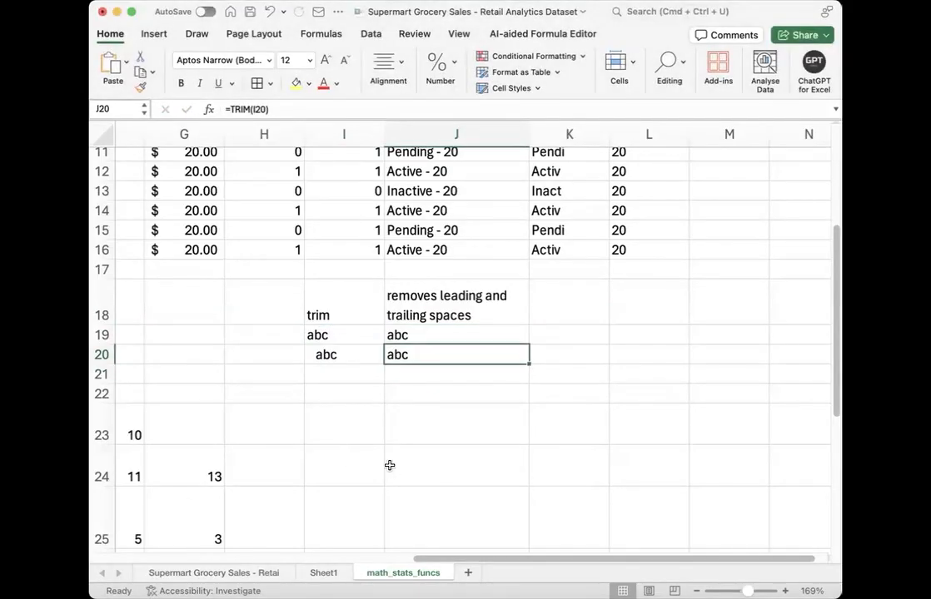
Step: Add the column header "len" in M1, beside the "right" column
scroll(636, 250, up, 5)
scroll(700, 164, up, 2)
scroll(700, 164, down, 1)
scroll(699, 164, up, 1)
click(698, 158)
text(len)
key(Return)
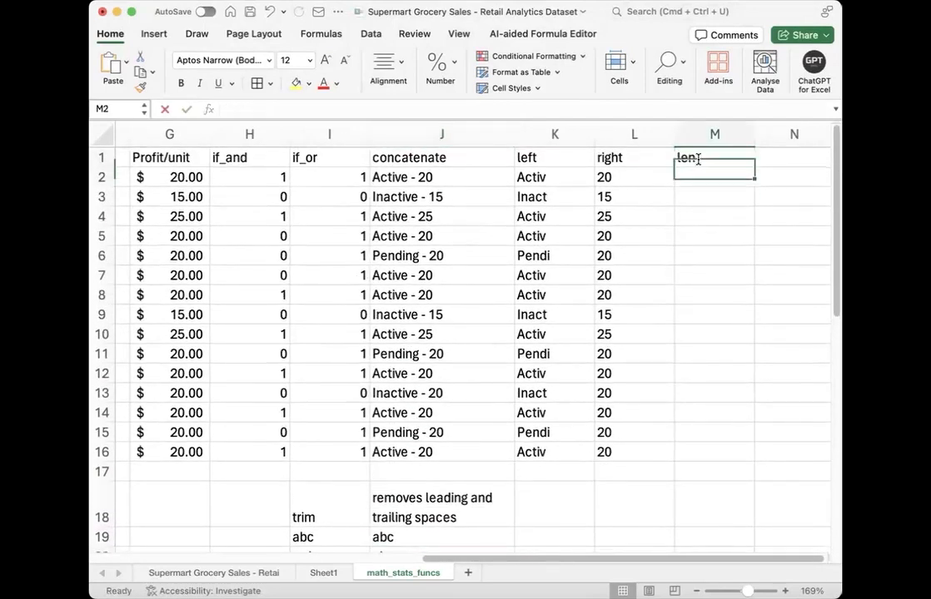
Step: Calculate the length of the first concatenated text in M2 with =LEN(J2)
text(=len)
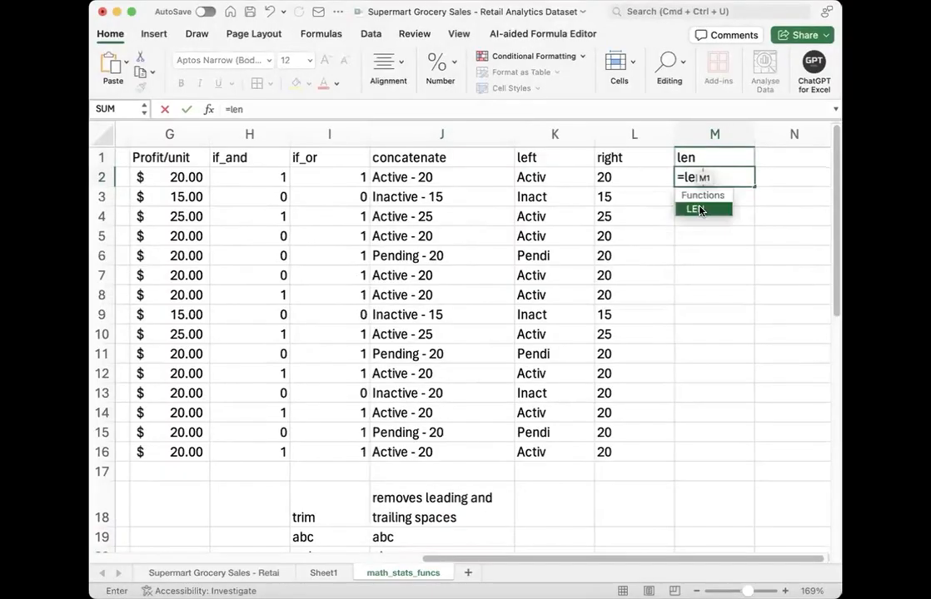
key(Tab)
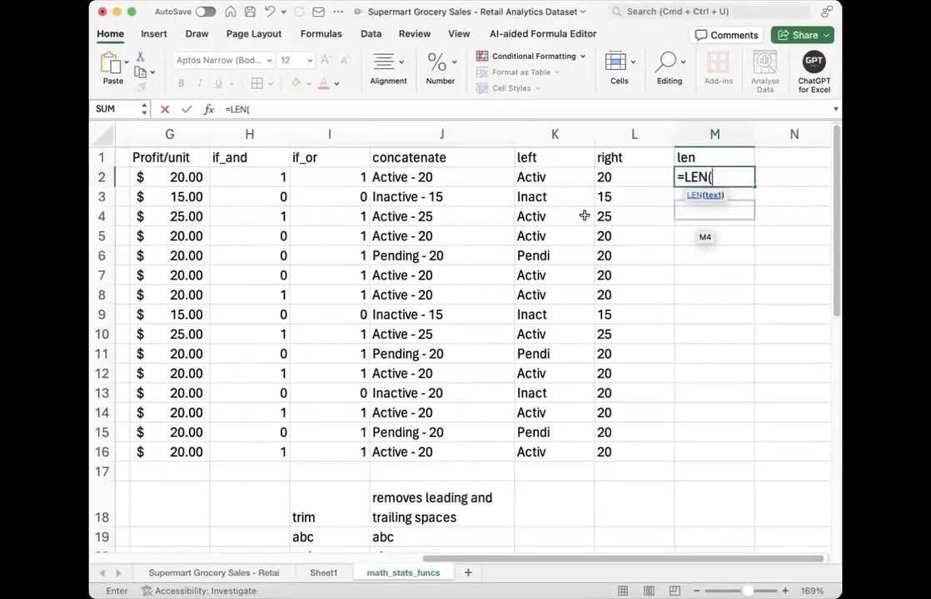
click(458, 177)
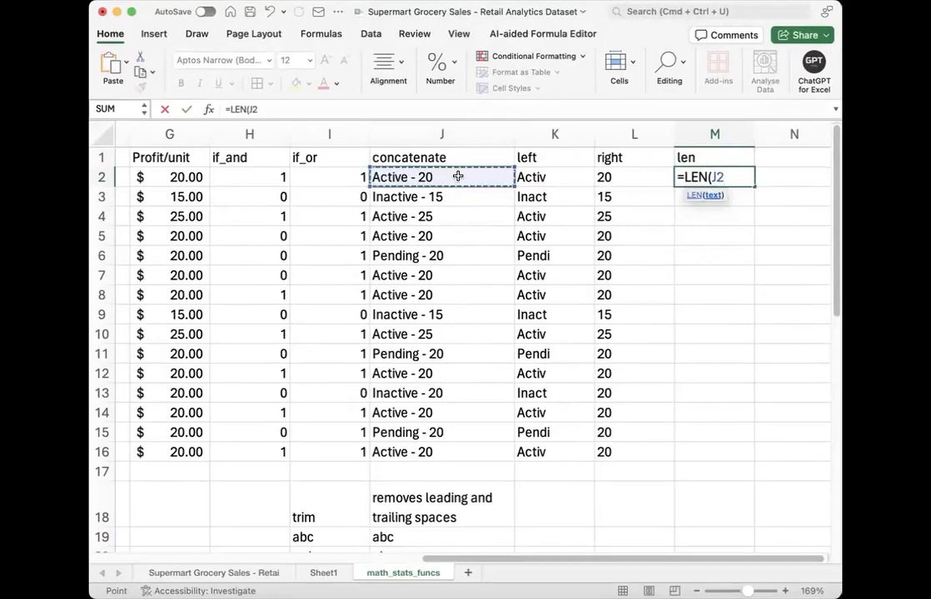
text())
key(Return)
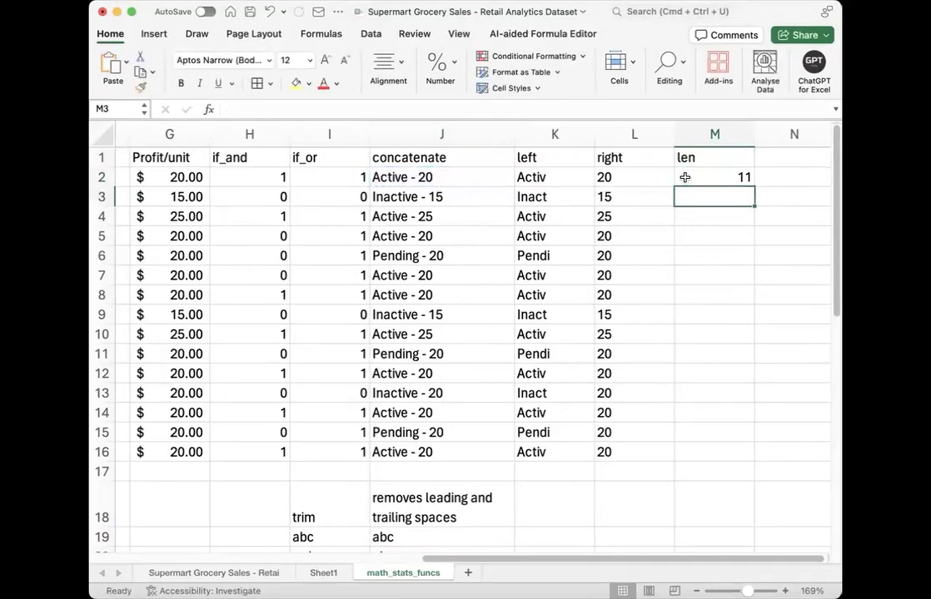
Step: Fill the LEN formula from M2 down to M16
click(708, 179)
double_click(753, 188)
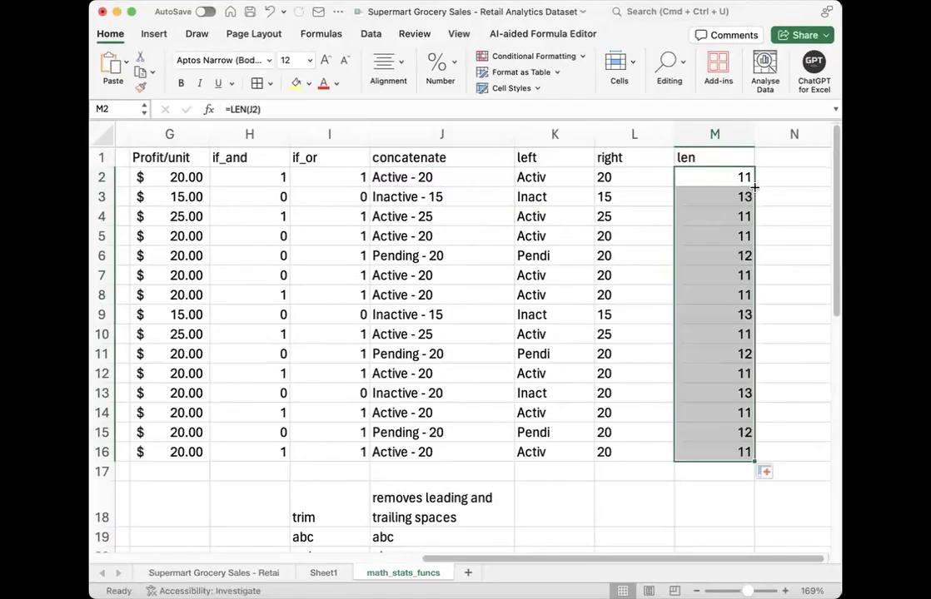
click(717, 392)
scroll(486, 520, down, 3)
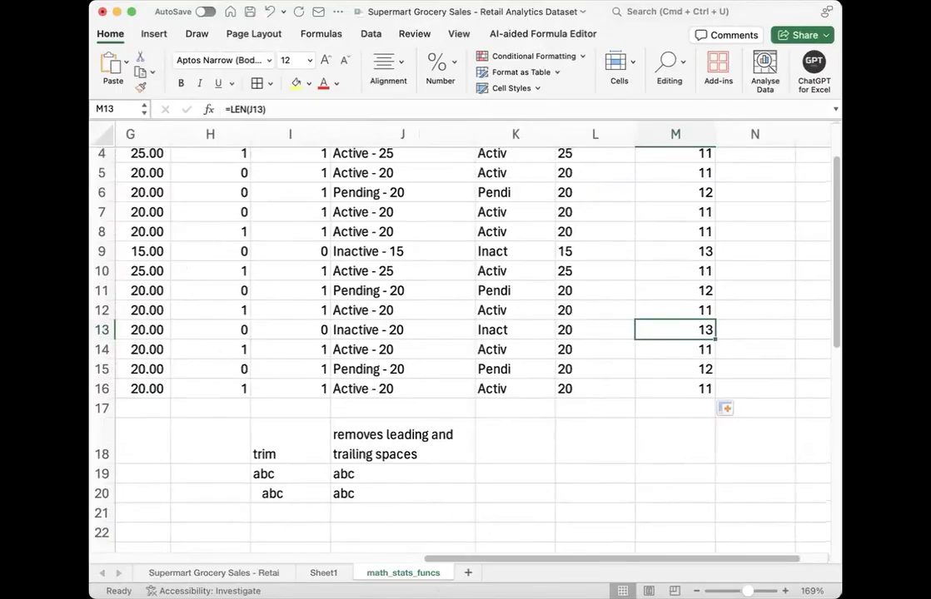
key(super+Tab)
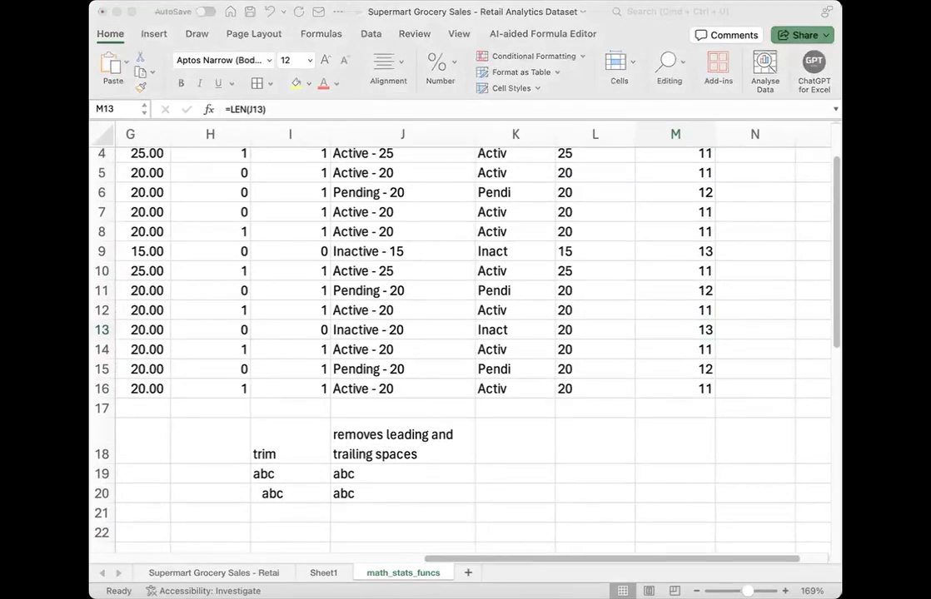